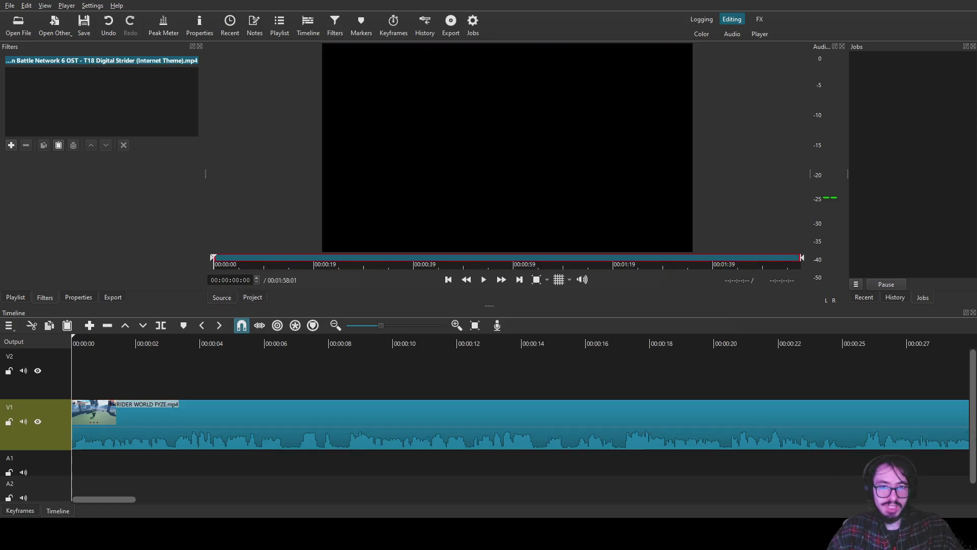
# - Place the Mega Man Battle Network 6 music clip on track A1 and cut about 41 frames off its beginning, starting it at zero
pyautogui.moveTo(507, 148); pyautogui.dragTo(81, 462)
pyautogui.moveTo(204, 463); pyautogui.dragTo(204, 464)
pyautogui.moveTo(72, 341); pyautogui.dragTo(92, 343)
pyautogui.press('s')
pyautogui.moveTo(124, 463); pyautogui.dragTo(104, 463)
pyautogui.click(104, 463)
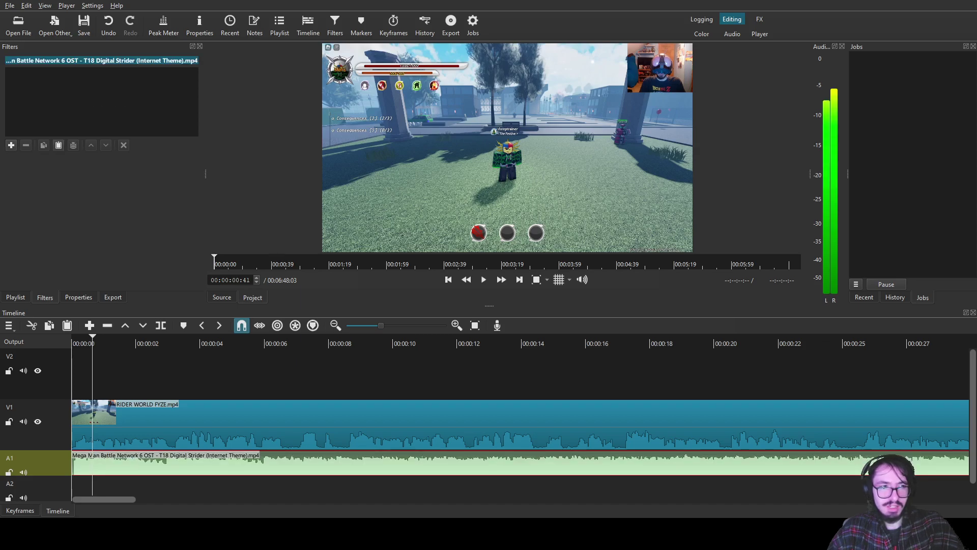
# - Add a Gain / Volume filter to the A1 music clip and set its level to -20 dB
pyautogui.click(11, 145)
pyautogui.write('ga')
pyautogui.click(41, 133)
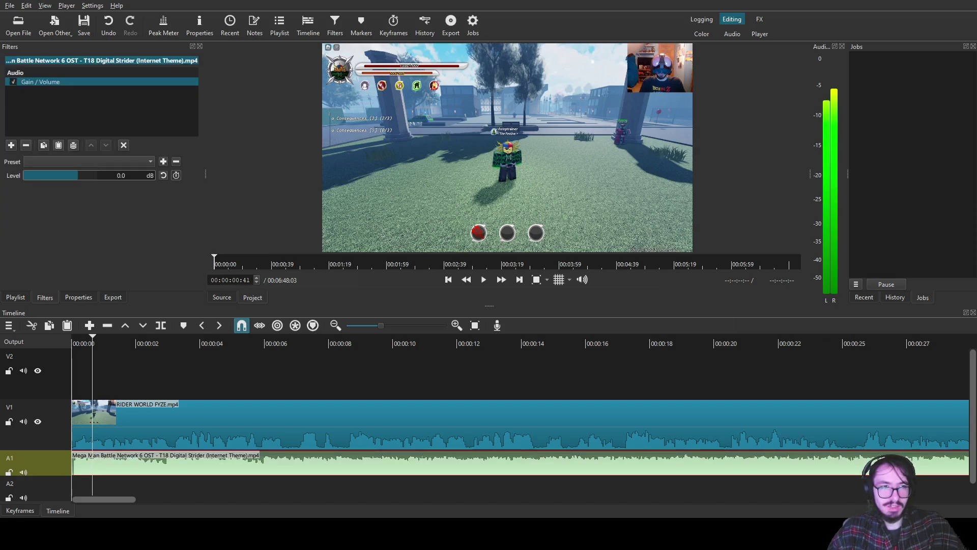
pyautogui.write('-')
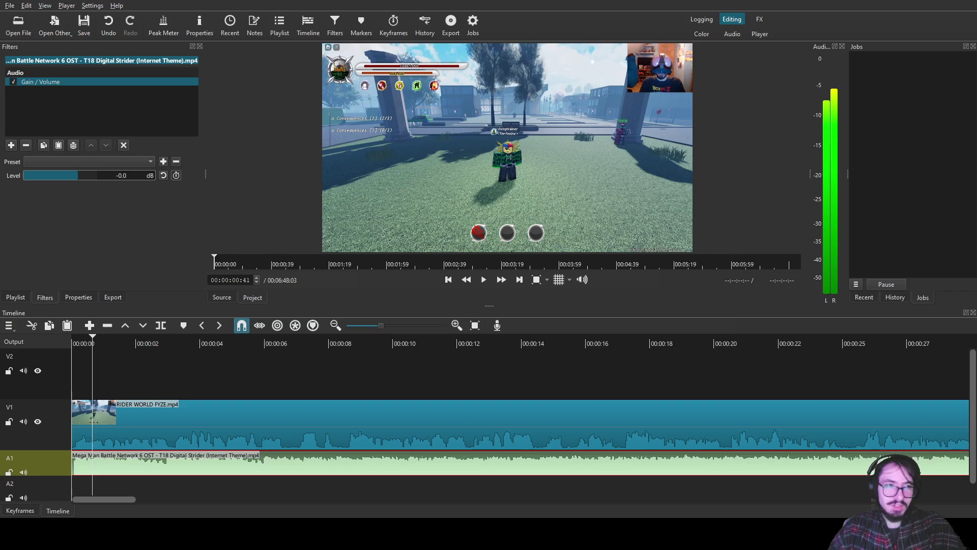
pyautogui.write('2')
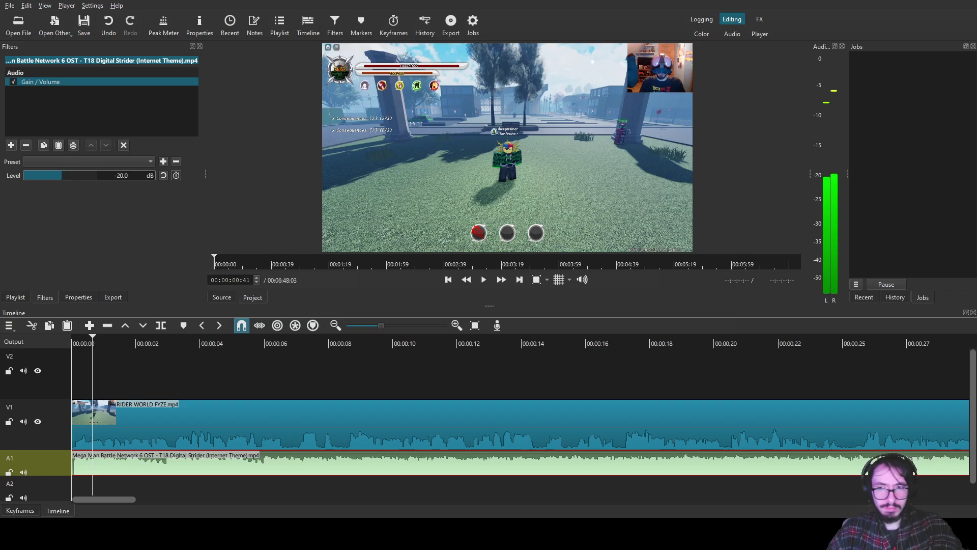
# - Play the timeline from the start to check the music level against the video's audio
pyautogui.click(109, 407)
pyautogui.click(73, 341)
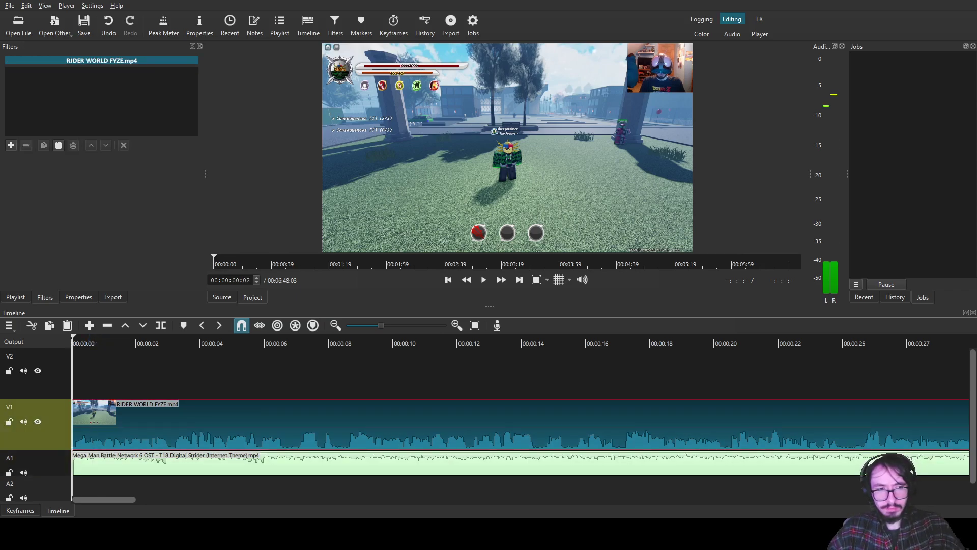
pyautogui.press('space')
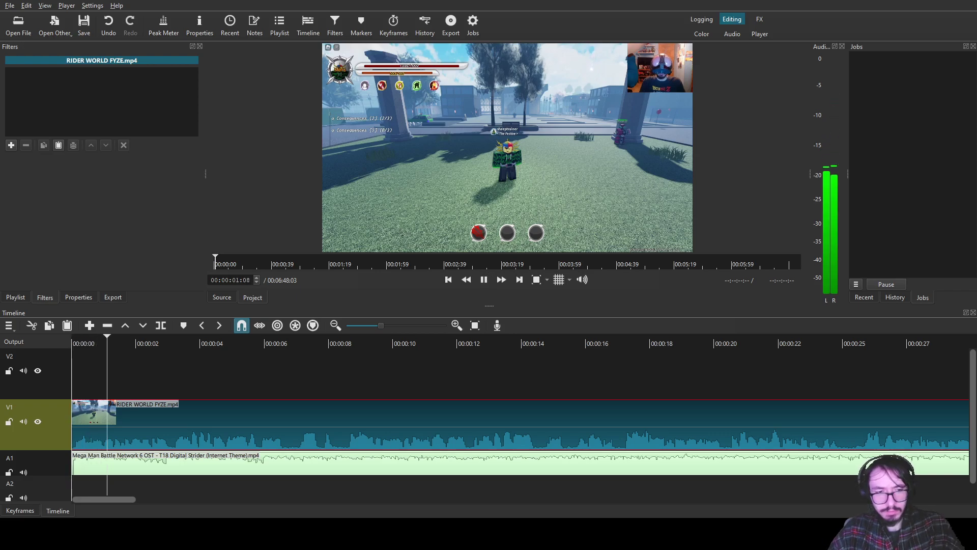
pyautogui.click(117, 463)
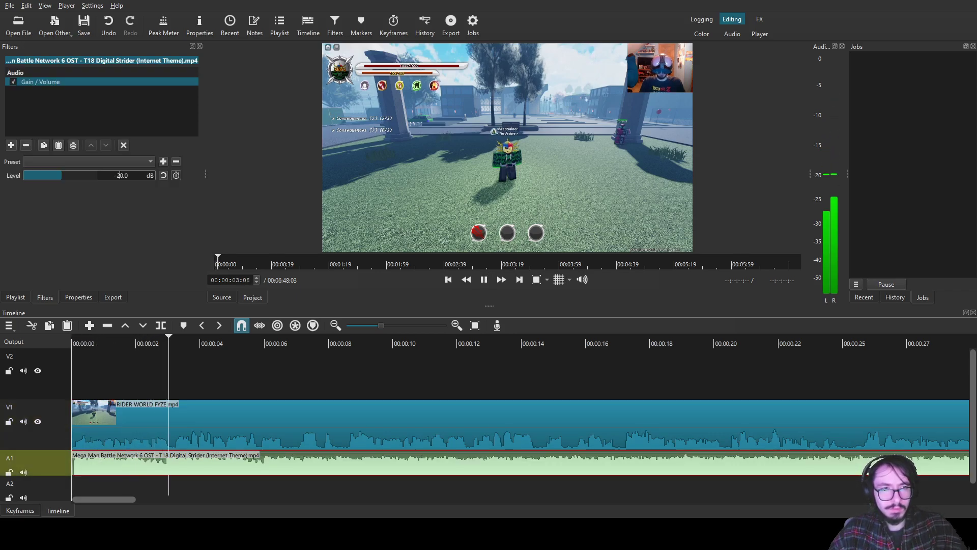
# - Split the RIDER WORLD FYZE clip at 00:00:03:23 and 00:00:06:54 to isolate the transformation segment
pyautogui.click(109, 408)
pyautogui.click(189, 342)
pyautogui.moveTo(189, 342); pyautogui.dragTo(177, 340)
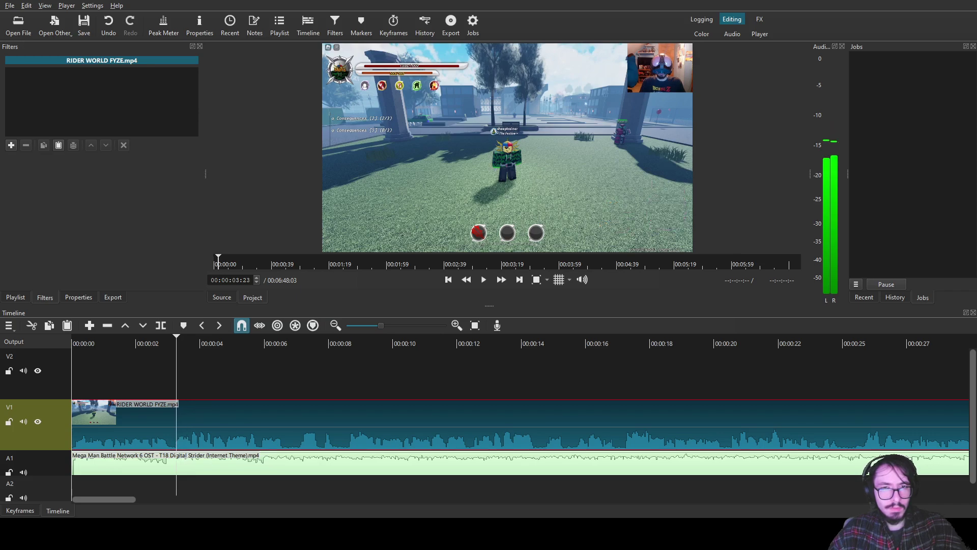
pyautogui.press('s')
pyautogui.press('space')
pyautogui.moveTo(265, 340)
pyautogui.mouseDown()
pyautogui.moveTo(304, 340)
pyautogui.moveTo(235, 340)
pyautogui.moveTo(317, 340)
pyautogui.moveTo(275, 340)
pyautogui.mouseUp()
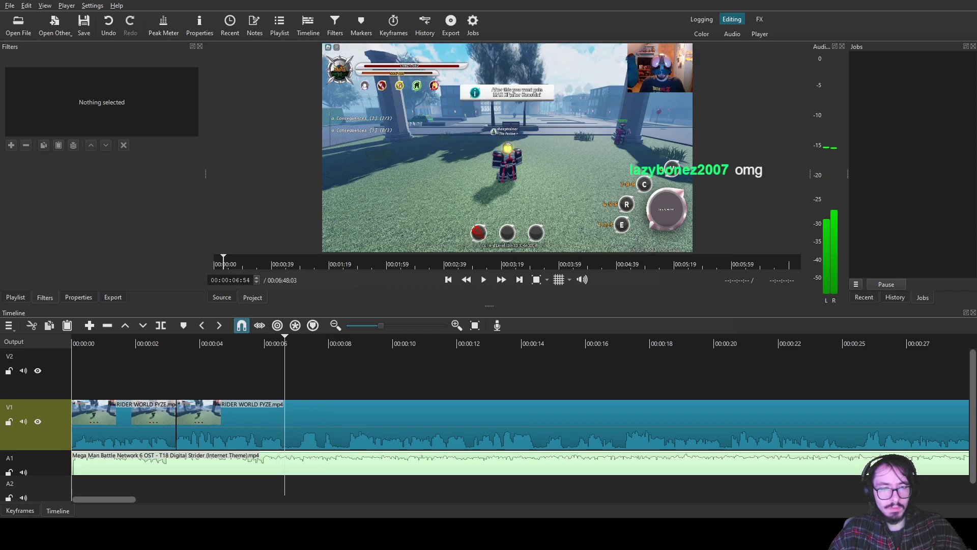
pyautogui.press('s')
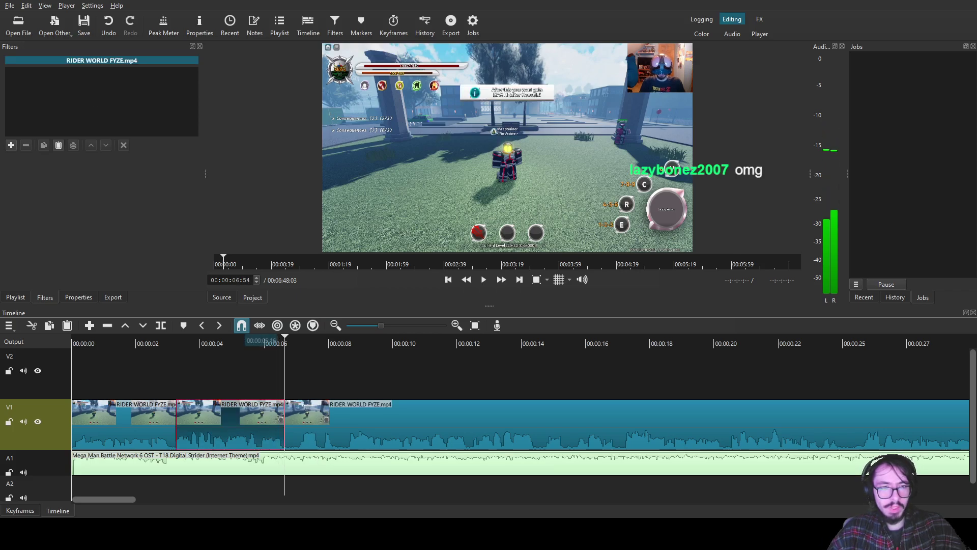
# - Add a Size, Position & Rotate filter to the isolated middle segment and zoom it to 210%
pyautogui.click(227, 341)
pyautogui.write('fsiz')
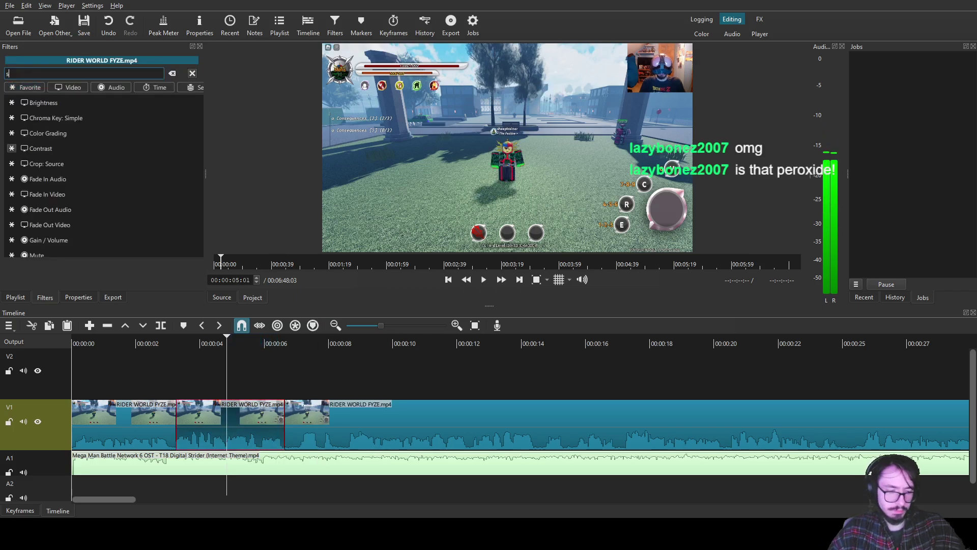
pyautogui.press('Return')
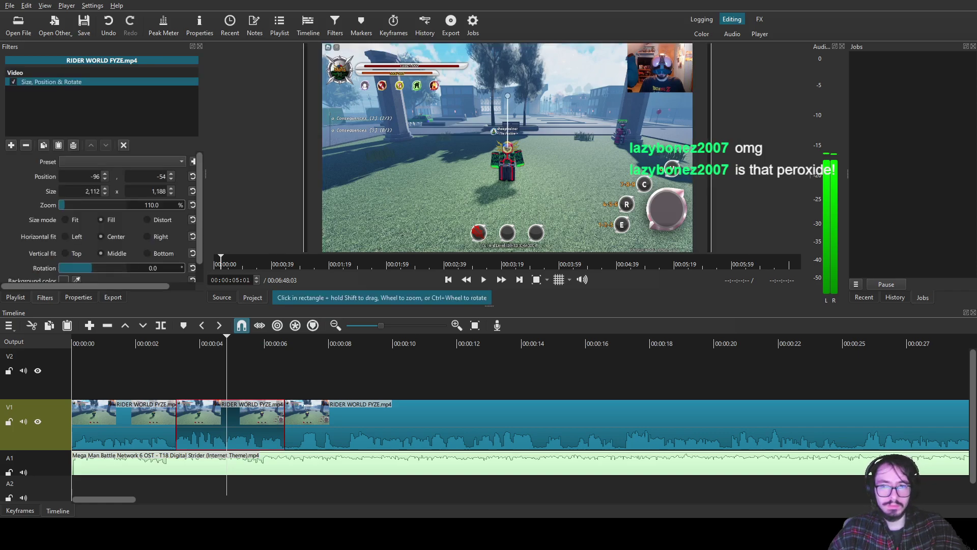
pyautogui.scroll(10, 507, 147)
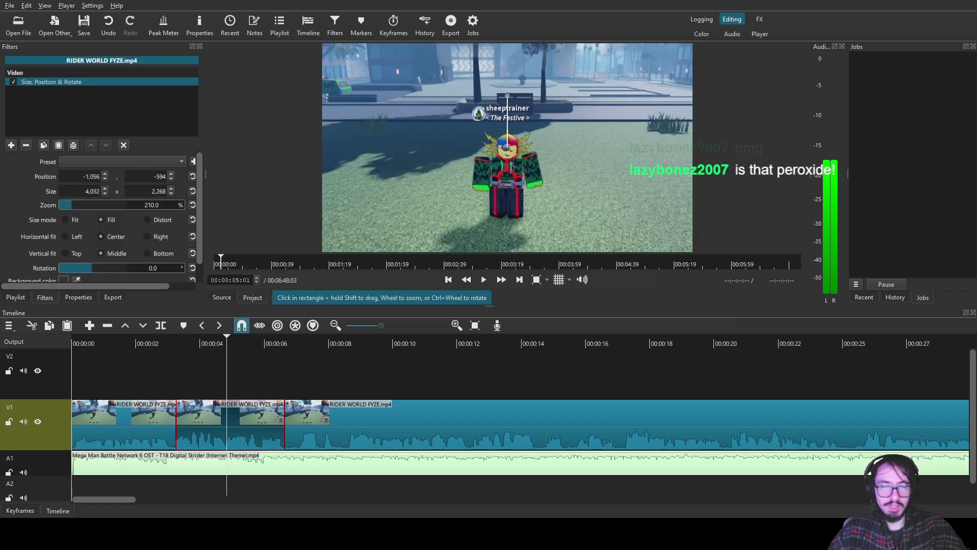
# - Add a Text: Simple filter to the middle segment reading "CERTIFIED 555", a blank line, and "MOMENT"
pyautogui.write('ftex')
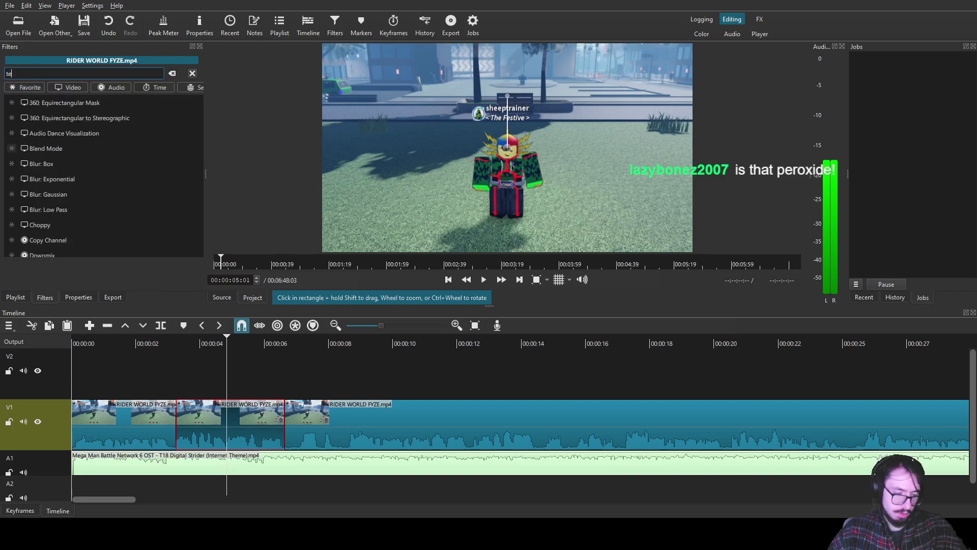
pyautogui.press('Return')
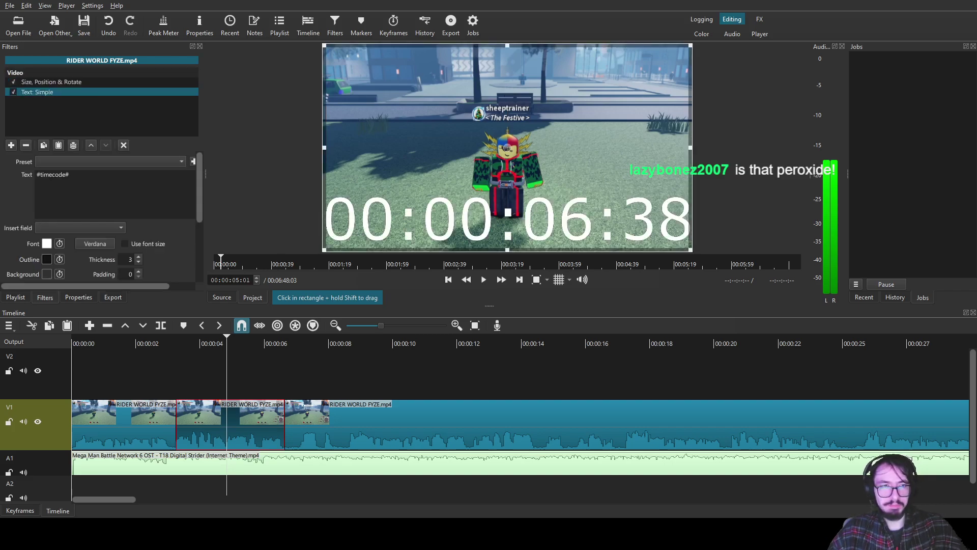
pyautogui.write('CERT')
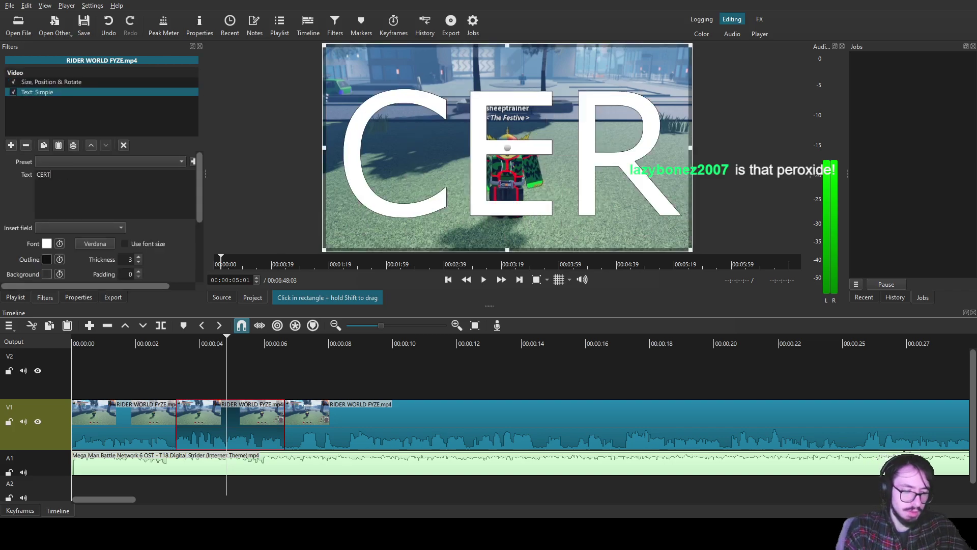
pyautogui.write('IFIED 555')
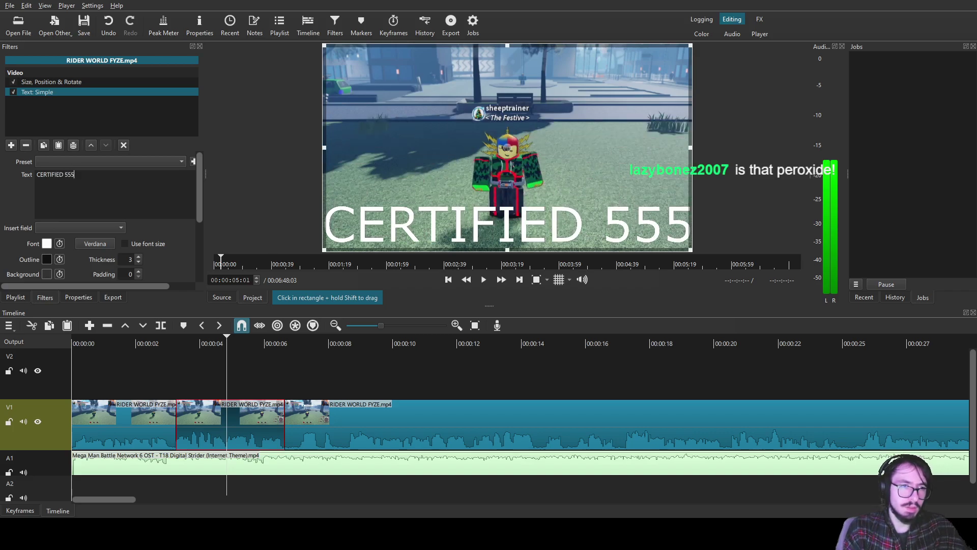
pyautogui.press('Return')
pyautogui.press('Return')
pyautogui.write('M')
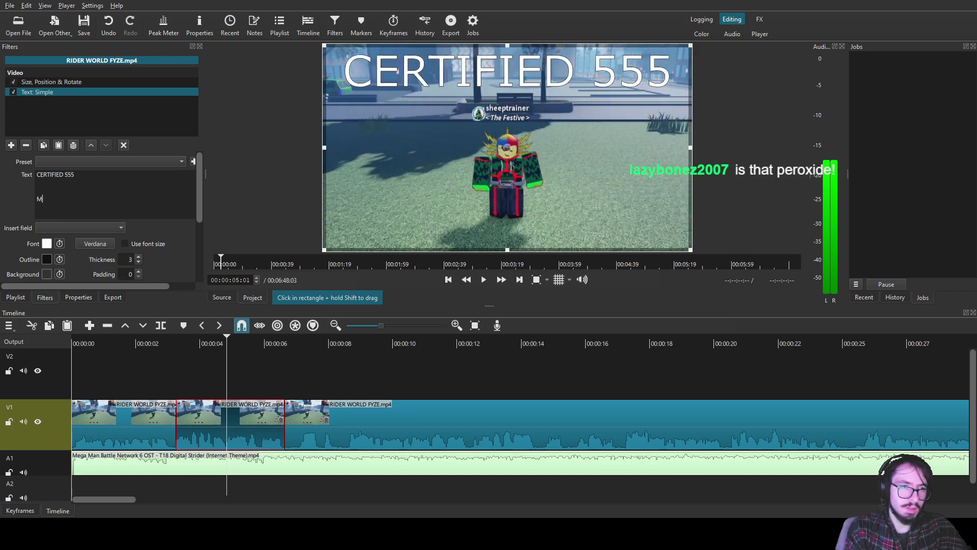
pyautogui.write('OMENT')
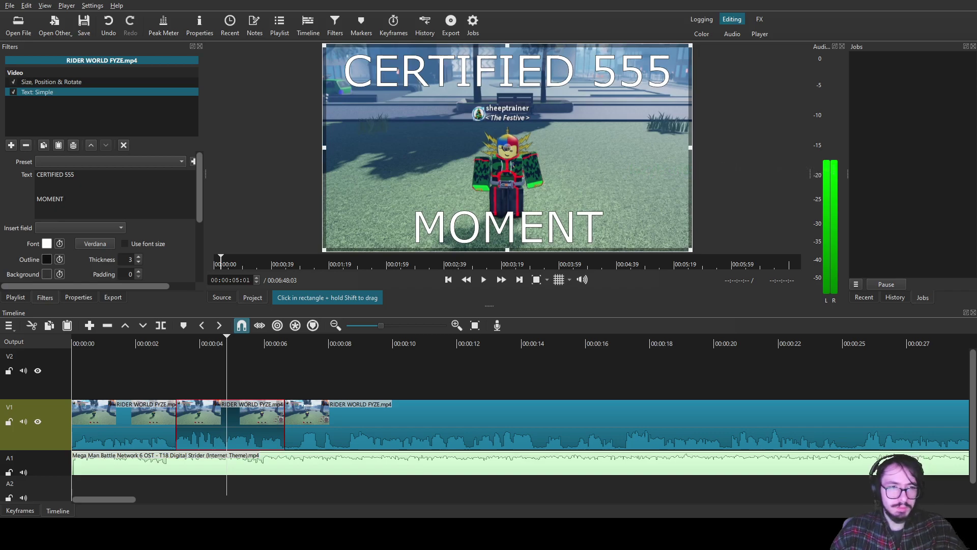
# - Set the outline thickness of the "CERTIFIED 555 MOMENT" text to 15
pyautogui.click(138, 256)
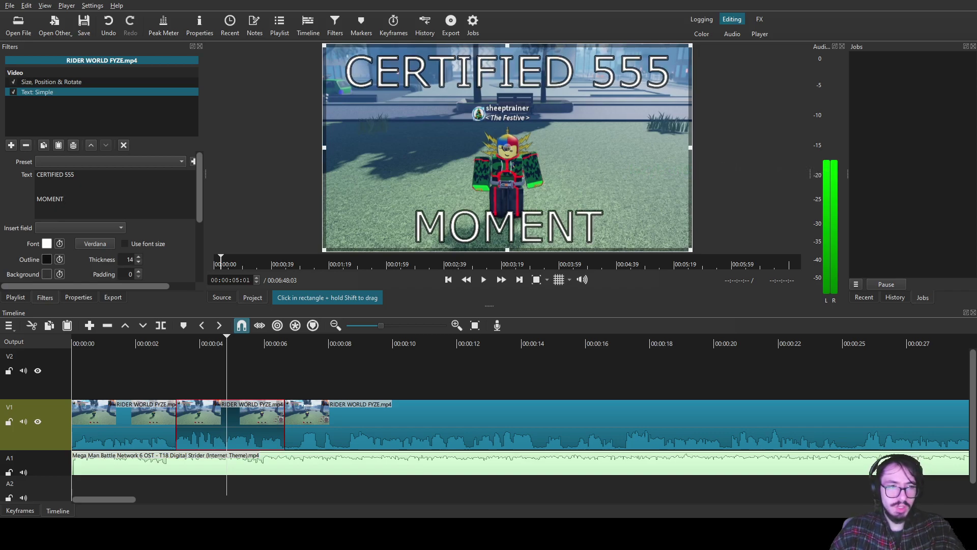
pyautogui.scroll(2, 129, 259)
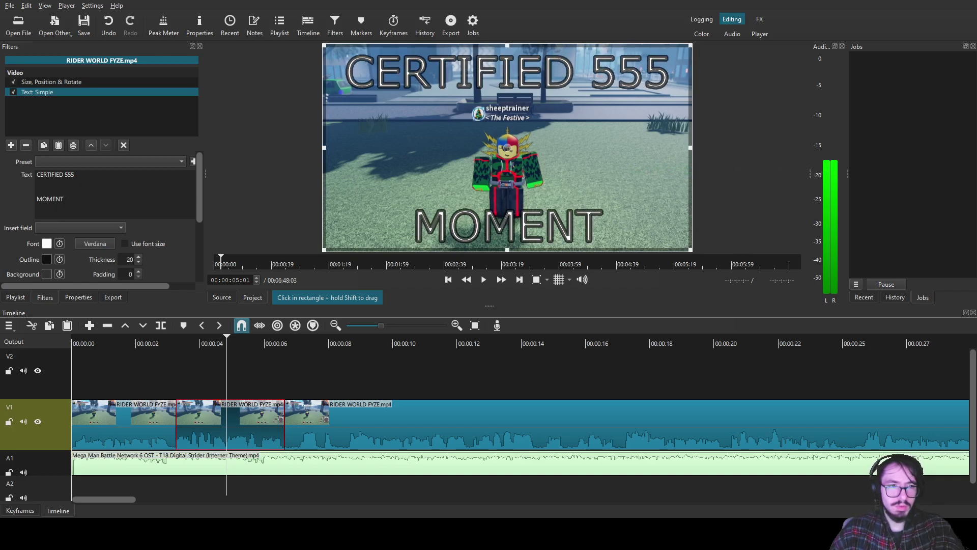
pyautogui.scroll(-5, 129, 259)
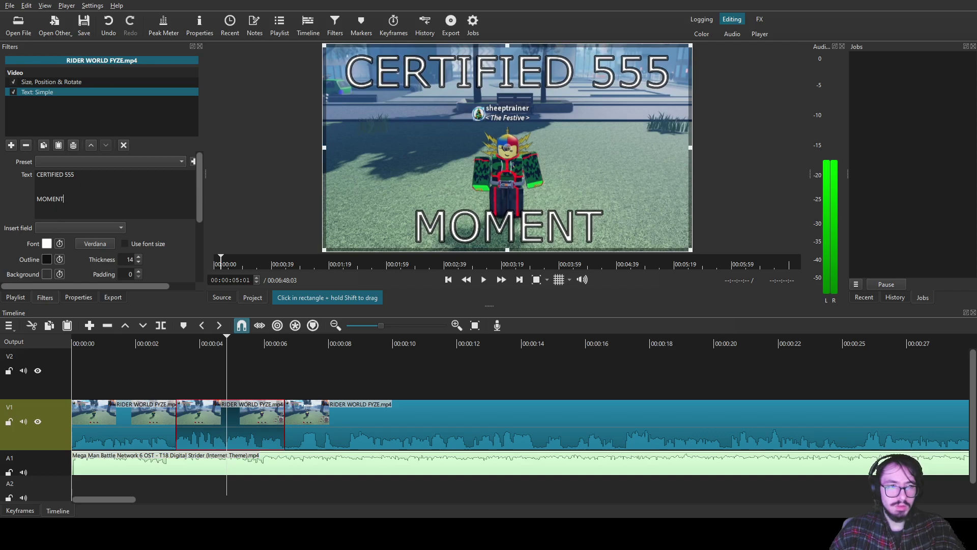
# - Move the playhead to 00:00:06:43 in the middle segment and recolour the caption font muted slate blue
pyautogui.click(277, 342)
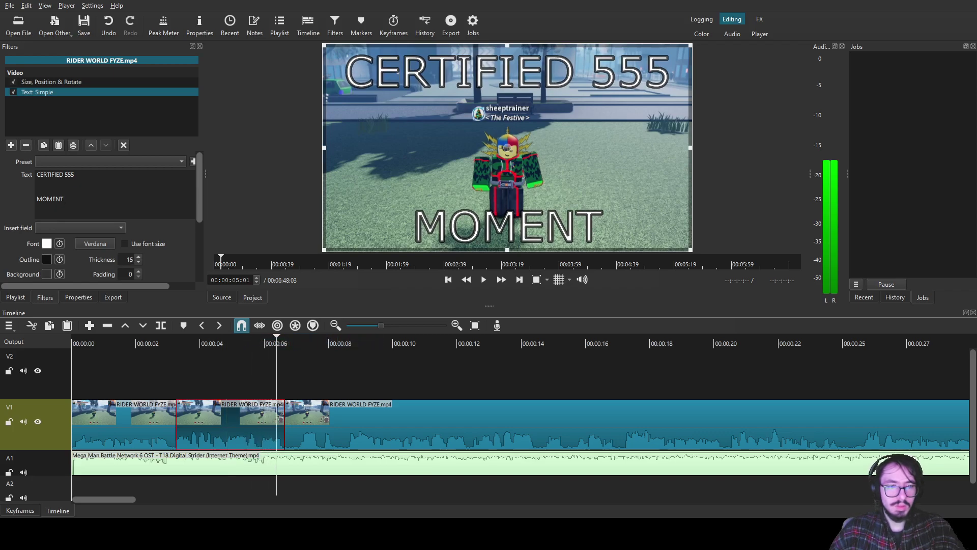
pyautogui.press('Right')
pyautogui.press('Right')
pyautogui.press('Right')
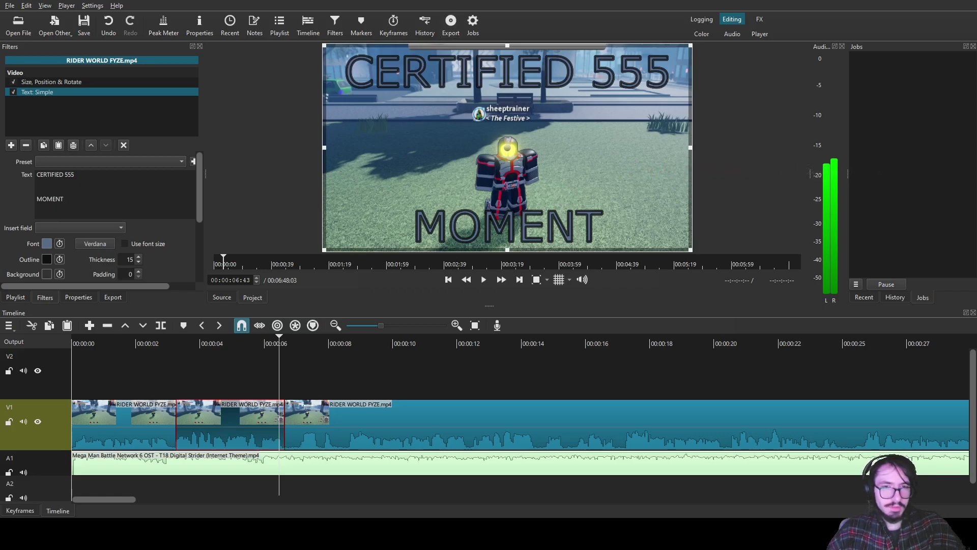
# - Play the timeline from about 00:00:03:16 to review the captioned, zoomed segment
pyautogui.click(356, 423)
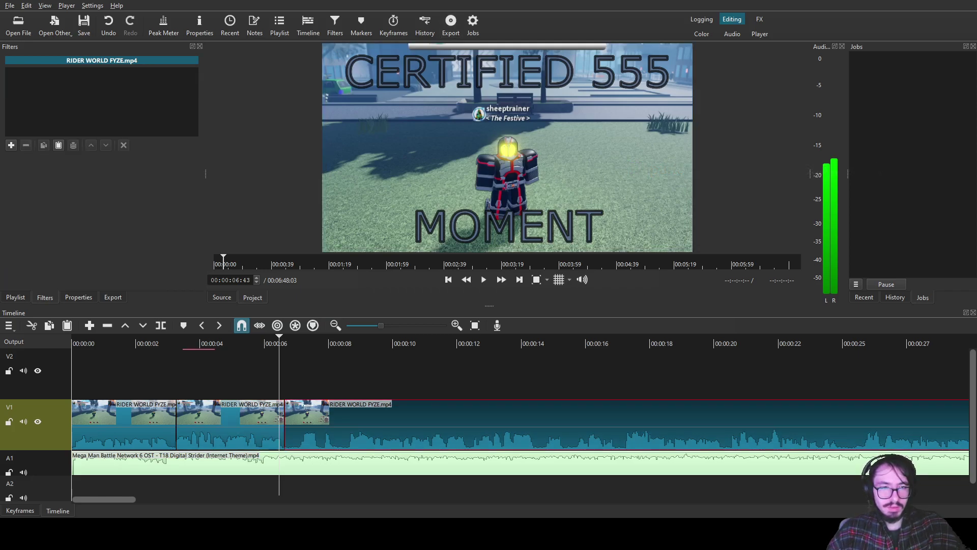
pyautogui.click(169, 343)
pyautogui.click(484, 279)
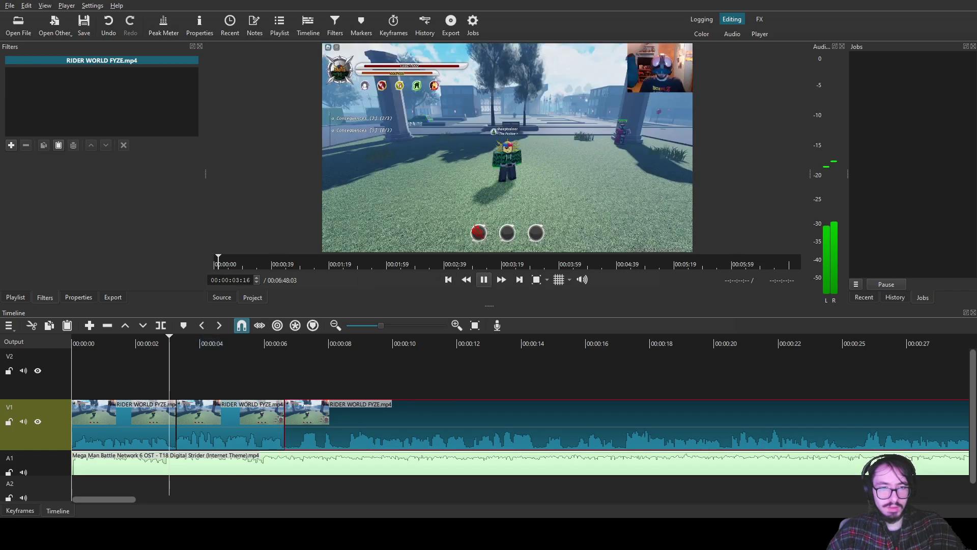
pyautogui.click(249, 415)
pyautogui.moveTo(194, 342)
pyautogui.mouseDown()
pyautogui.moveTo(206, 340)
pyautogui.moveTo(186, 340)
pyautogui.mouseUp()
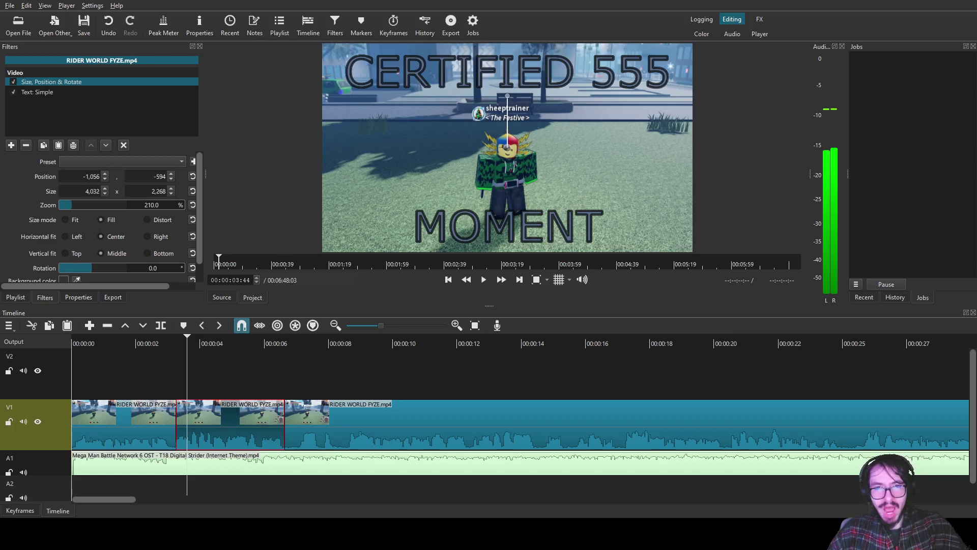
# - Place Phone Dialing Sound Effect.mp3 on track A2 at the captioned segment's start, cut it at 00:00:05:31 and delete the remainder
pyautogui.moveTo(507, 147); pyautogui.dragTo(193, 487)
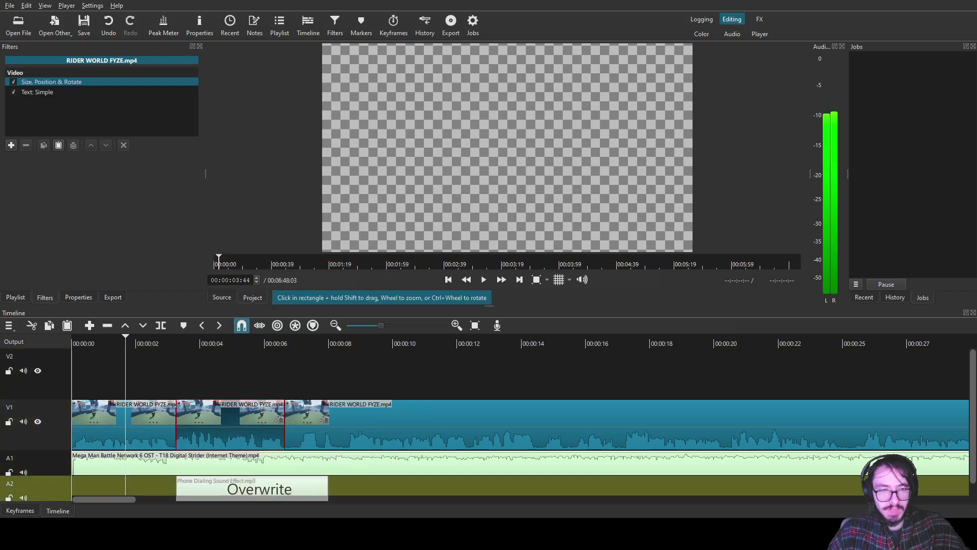
pyautogui.moveTo(187, 339); pyautogui.dragTo(241, 339)
pyautogui.press('s')
pyautogui.click(285, 486)
pyautogui.press('Delete')
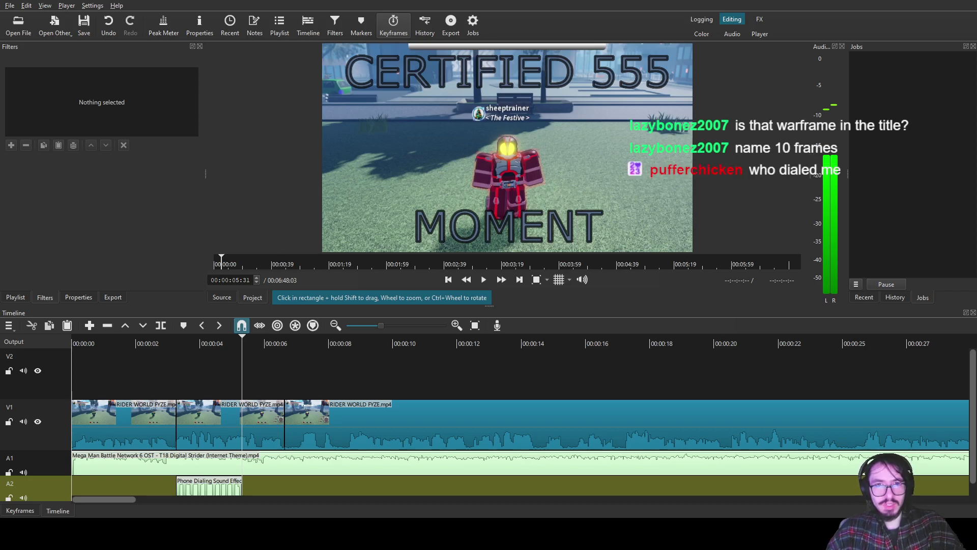
# - Preview the dialing sound source, place a second copy directly after the first on A2, and trim its end to the captioned segment's end
pyautogui.click(221, 298)
pyautogui.click(483, 279)
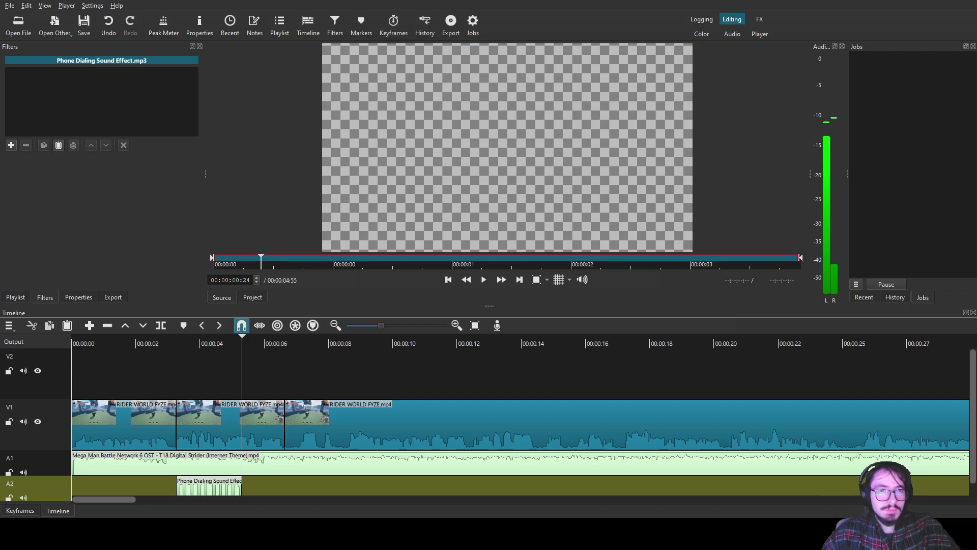
pyautogui.moveTo(507, 147); pyautogui.dragTo(242, 486)
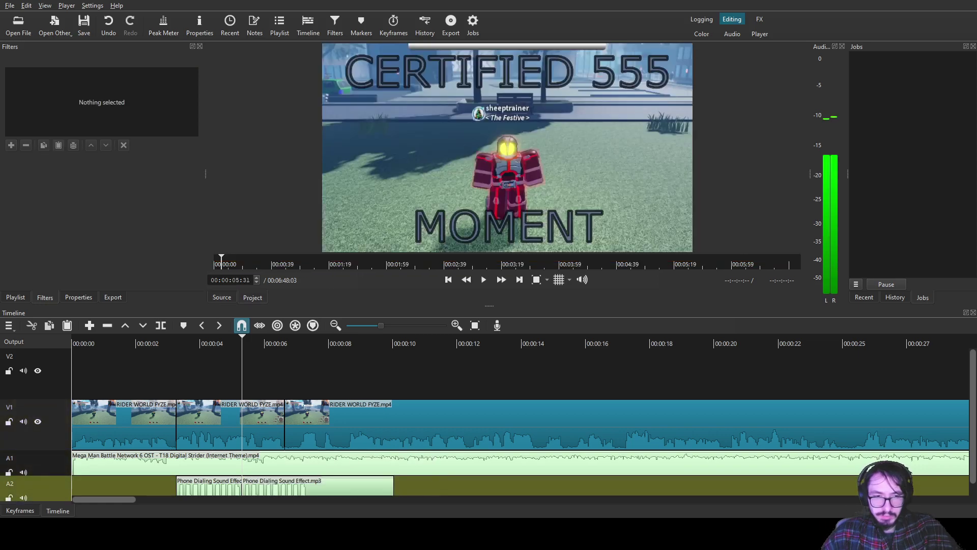
pyautogui.moveTo(393, 486); pyautogui.dragTo(284, 486)
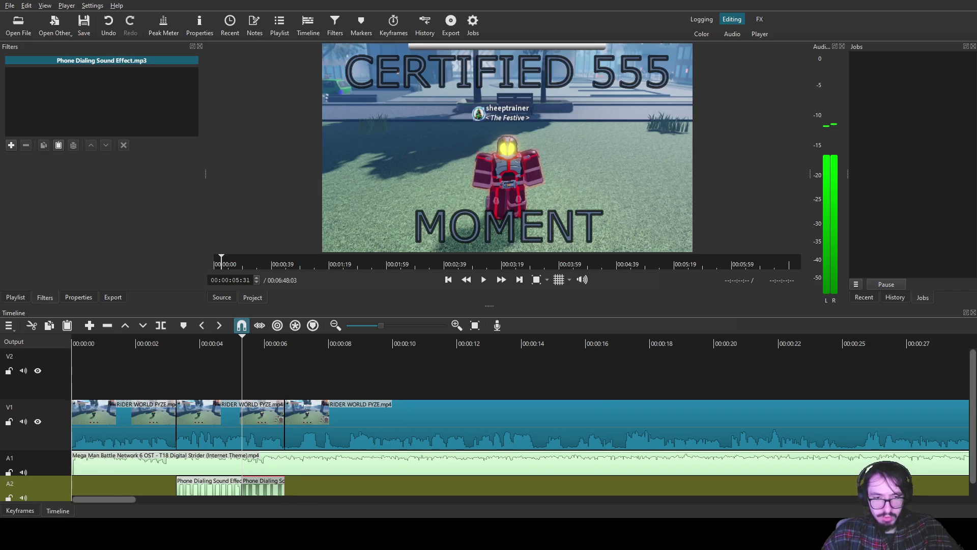
# - Add a Gain / Volume filter to the first phone dialing sound clip on track A2
pyautogui.click(208, 486)
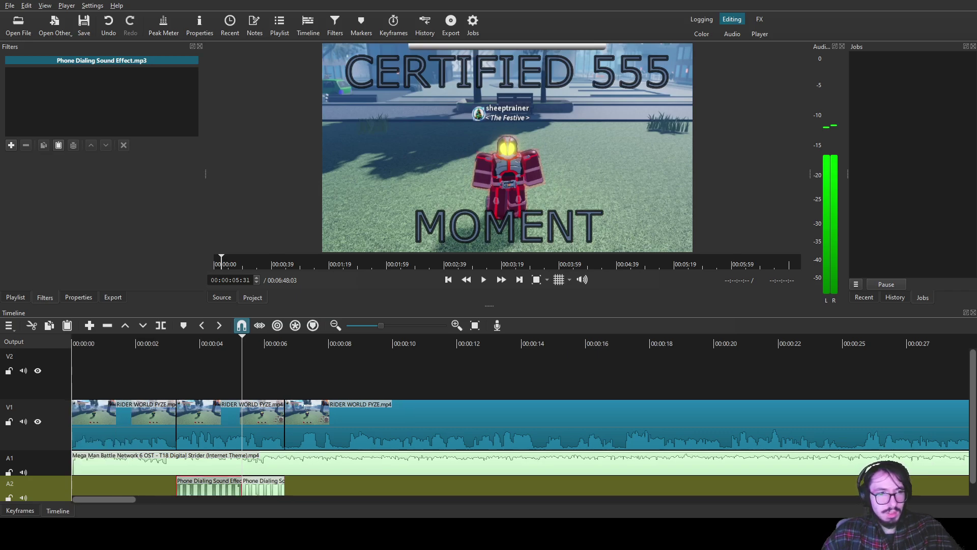
pyautogui.click(11, 145)
pyautogui.write('ga')
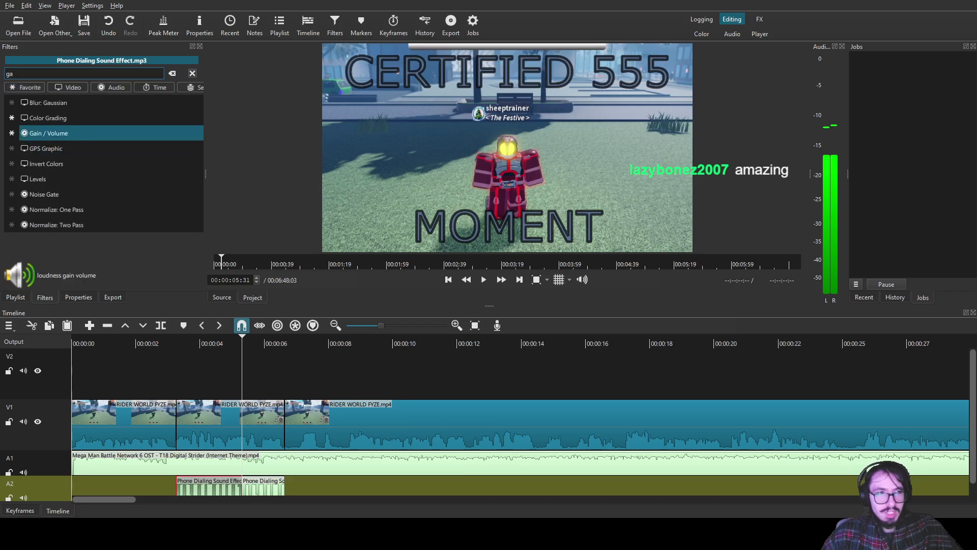
pyautogui.click(49, 133)
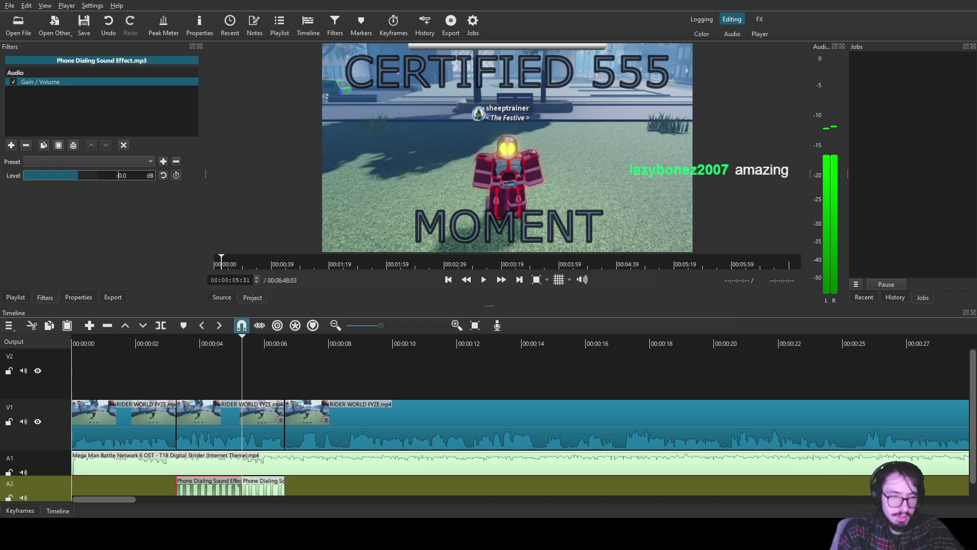
# - Add a Gain / Volume filter to the second phone dialing clip on A2 and set its level to -10.0 dB
pyautogui.click(263, 488)
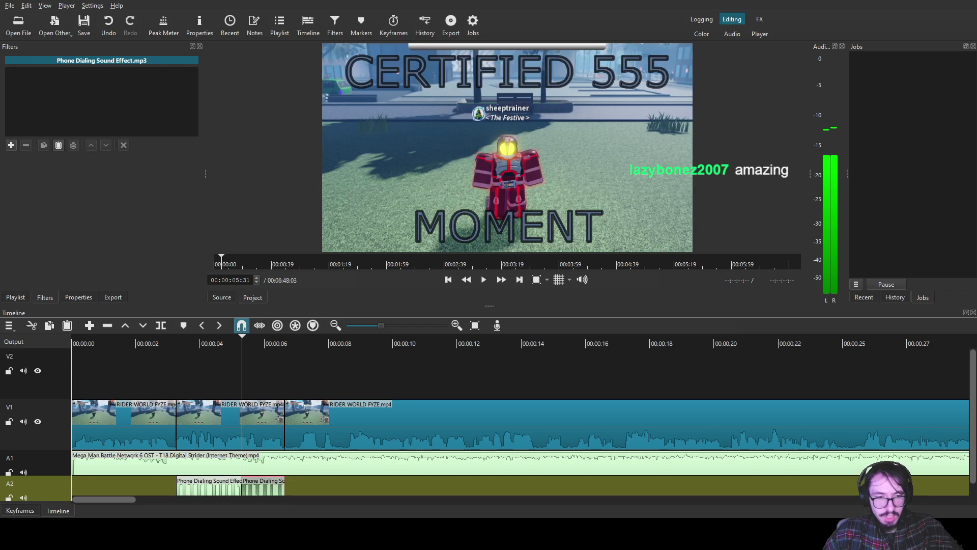
pyautogui.click(11, 145)
pyautogui.write('ga')
pyautogui.click(48, 133)
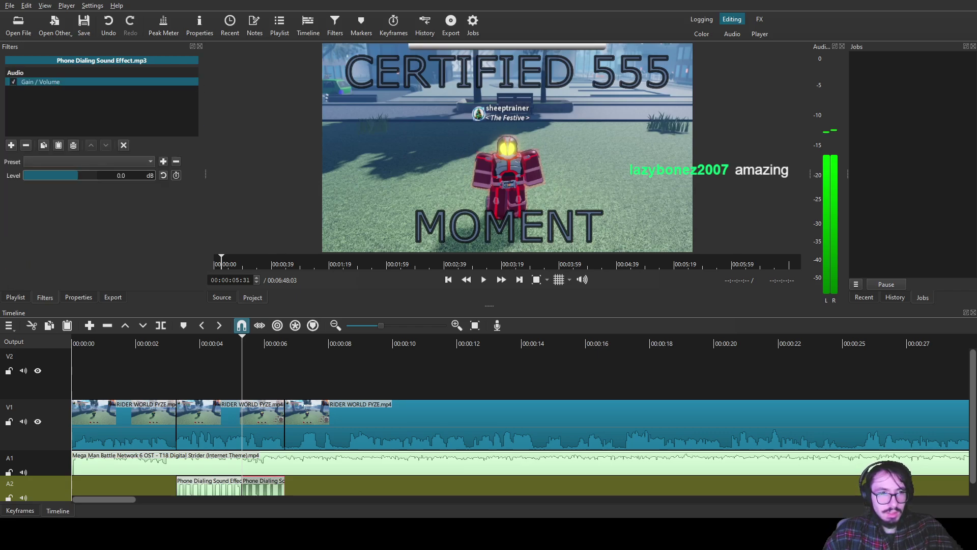
pyautogui.write('-1')
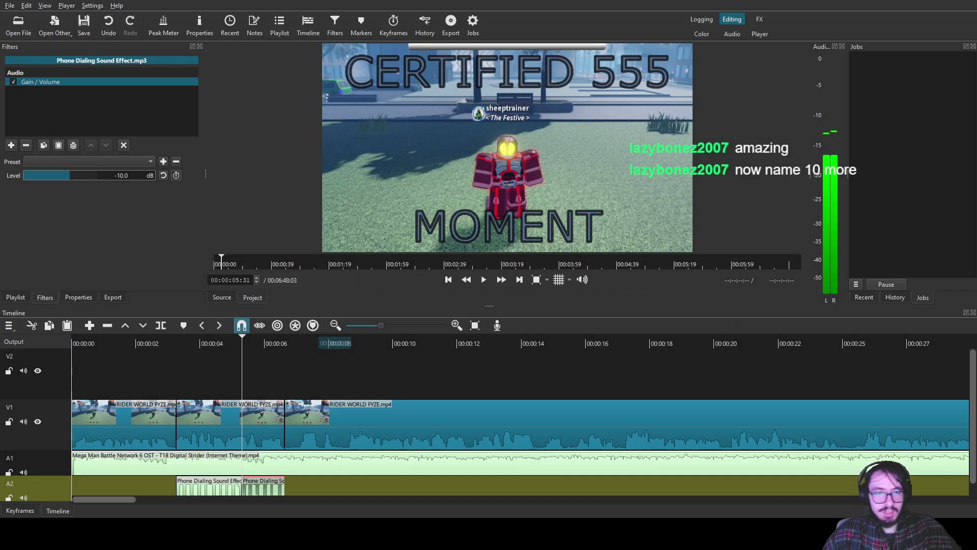
# - Play the timeline from 00:00:03:07 to review the captioned segment with the dialing sound and the footage after it
pyautogui.click(356, 423)
pyautogui.click(168, 341)
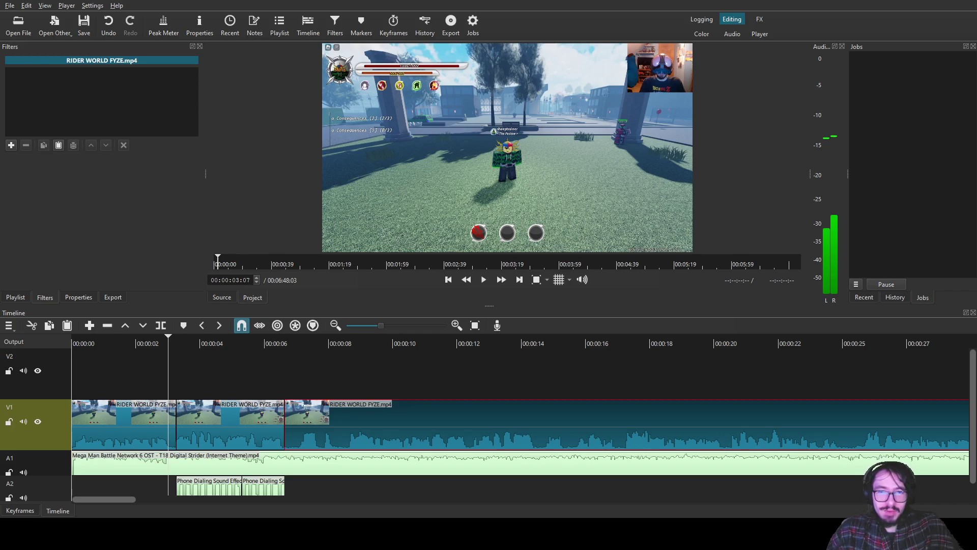
pyautogui.press('space')
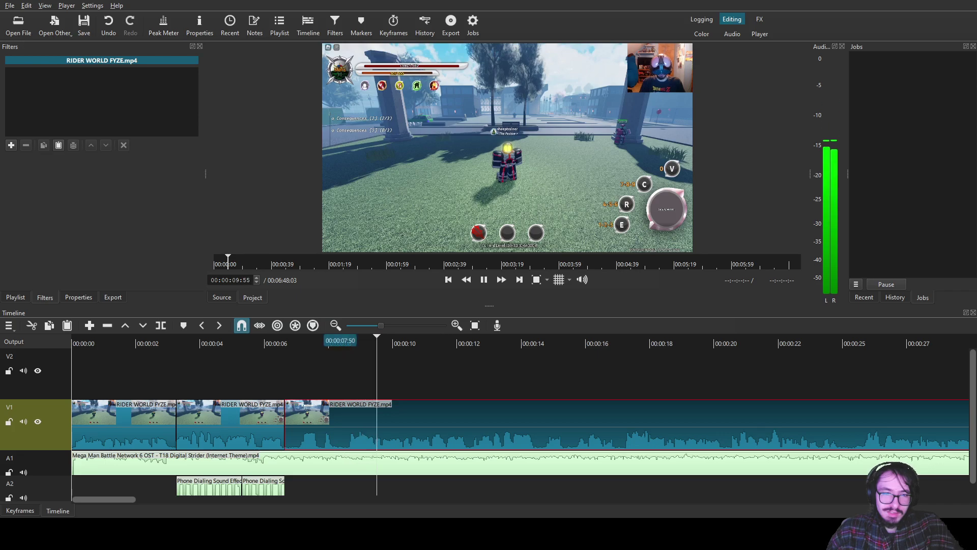
# - Scrub back and forth frame by frame through the footage after the captioned segment, between about 00:00:08 and 00:00:12, to examine the next passage
pyautogui.moveTo(329, 342)
pyautogui.mouseDown()
pyautogui.moveTo(309, 342)
pyautogui.moveTo(335, 342)
pyautogui.mouseUp()
pyautogui.press('space')
pyautogui.press('Right')
pyautogui.press('Right')
pyautogui.press('Right')
pyautogui.press('Right')
pyautogui.press('Right')
pyautogui.press('Right')
pyautogui.press('Right')
pyautogui.press('Right')
pyautogui.press('Right')
pyautogui.press('Right')
pyautogui.press('Right')
pyautogui.press('Right')
pyautogui.press('Right')
pyautogui.press('Right')
pyautogui.press('Right')
pyautogui.press('Right')
pyautogui.press('Right')
pyautogui.press('Right')
pyautogui.press('Right')
pyautogui.press('Right')
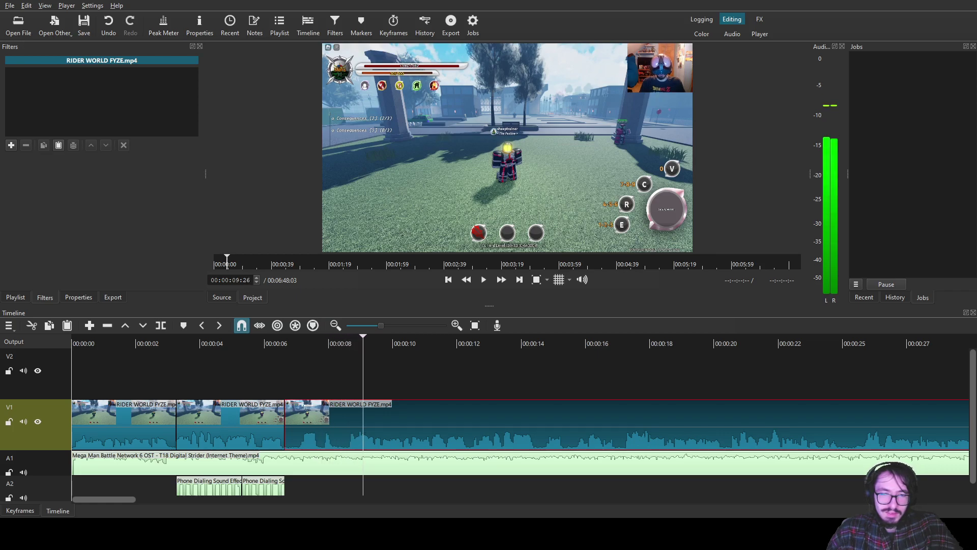
pyautogui.press('Right')
pyautogui.press('Right')
pyautogui.press('Right')
pyautogui.press('Right')
pyautogui.press('Right')
pyautogui.press('Right')
pyautogui.press('Right')
pyautogui.press('Right')
pyautogui.press('Right')
pyautogui.press('Right')
pyautogui.press('Right')
pyautogui.press('Right')
pyautogui.press('Right')
pyautogui.press('Right')
pyautogui.press('Right')
pyautogui.press('Right')
pyautogui.press('Right')
pyautogui.press('Right')
pyautogui.press('Right')
pyautogui.press('Right')
pyautogui.press('Right')
pyautogui.press('Right')
pyautogui.press('Right')
pyautogui.press('Right')
pyautogui.press('Right')
pyautogui.press('Right')
pyautogui.press('Right')
pyautogui.press('Right')
pyautogui.press('Right')
pyautogui.press('Right')
pyautogui.press('Right')
pyautogui.press('Right')
pyautogui.press('Right')
pyautogui.press('Right')
pyautogui.press('Right')
pyautogui.press('Right')
pyautogui.press('Right')
pyautogui.press('Right')
pyautogui.press('Right')
pyautogui.press('Right')
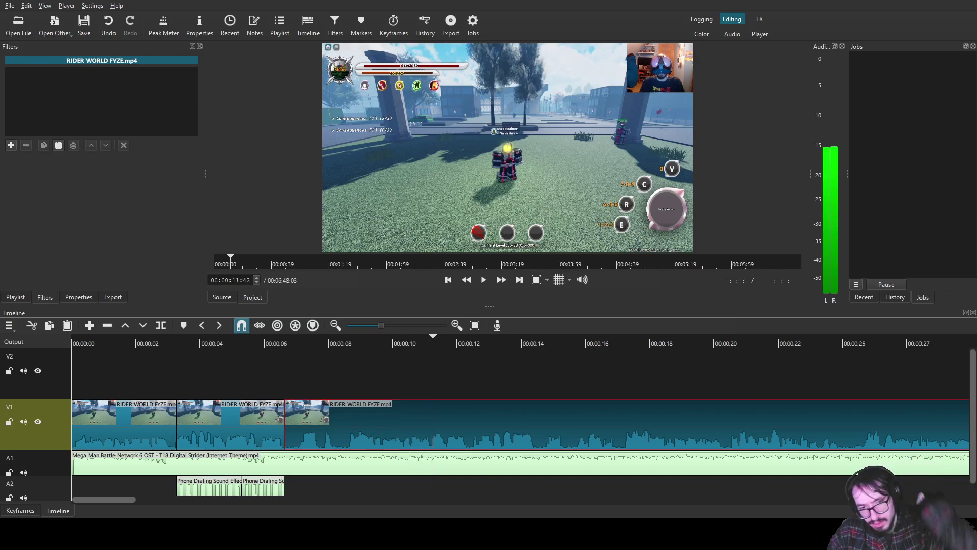
pyautogui.press('Left')
pyautogui.press('Left')
pyautogui.press('Left')
pyautogui.press('Left')
pyautogui.press('Left')
pyautogui.press('Left')
pyautogui.press('Left')
pyautogui.press('Left')
pyautogui.press('Left')
pyautogui.press('Left')
pyautogui.press('Left')
pyautogui.press('Left')
pyautogui.press('Left')
pyautogui.press('Left')
pyautogui.press('Left')
pyautogui.press('Left')
pyautogui.press('Left')
pyautogui.press('Left')
pyautogui.press('Left')
pyautogui.press('Left')
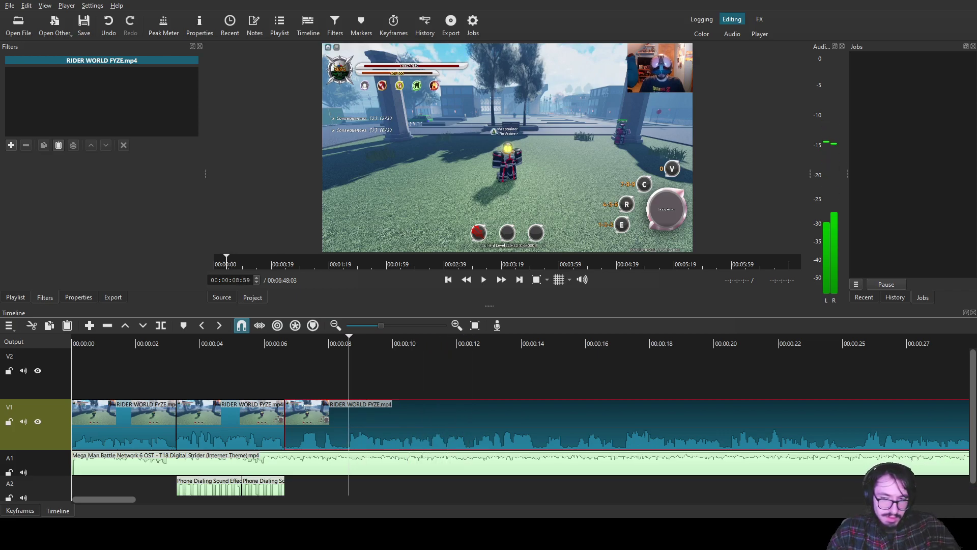
pyautogui.press('Right')
pyautogui.press('Right')
pyautogui.press('Right')
pyautogui.press('Right')
pyautogui.press('Right')
pyautogui.press('Right')
pyautogui.press('Right')
pyautogui.press('Right')
pyautogui.press('Right')
pyautogui.press('Right')
pyautogui.press('Right')
pyautogui.press('Right')
pyautogui.press('Right')
pyautogui.press('Right')
pyautogui.press('Right')
pyautogui.press('Right')
pyautogui.press('Right')
pyautogui.press('Right')
pyautogui.press('Right')
pyautogui.press('Right')
pyautogui.press('Right')
pyautogui.press('Right')
pyautogui.press('Right')
pyautogui.press('Right')
pyautogui.press('Right')
pyautogui.press('Right')
pyautogui.press('Right')
pyautogui.press('Right')
pyautogui.press('Right')
pyautogui.press('Right')
pyautogui.press('Right')
pyautogui.press('Right')
pyautogui.press('Right')
pyautogui.press('Right')
pyautogui.press('Right')
pyautogui.press('Right')
pyautogui.press('Right')
pyautogui.press('Right')
pyautogui.press('Right')
pyautogui.press('Right')
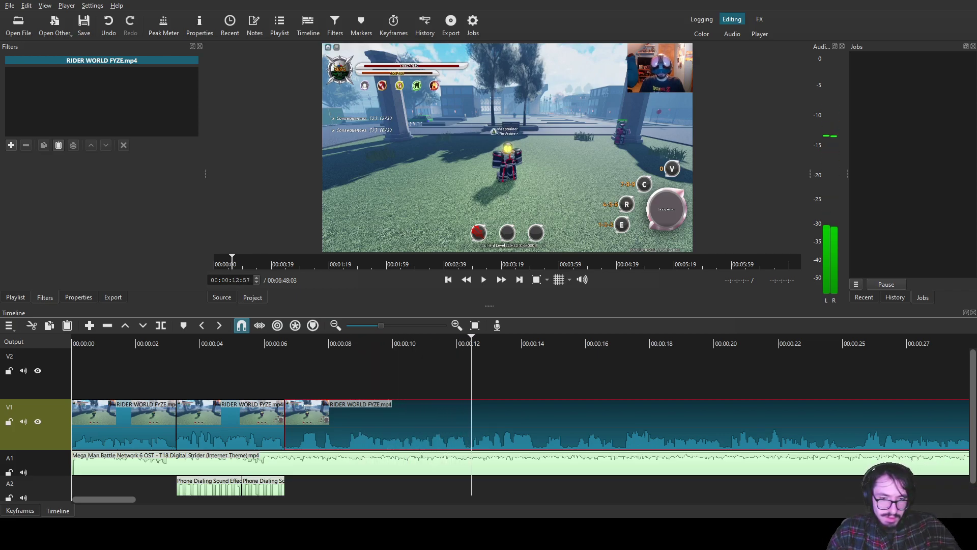
pyautogui.press('Left')
pyautogui.press('Left')
pyautogui.press('Left')
pyautogui.press('Left')
pyautogui.press('Left')
pyautogui.press('Left')
pyautogui.press('Left')
pyautogui.press('Left')
pyautogui.press('Left')
pyautogui.press('Left')
pyautogui.press('Left')
pyautogui.press('Left')
pyautogui.press('Left')
pyautogui.press('Left')
pyautogui.press('Left')
pyautogui.press('Left')
pyautogui.press('Left')
pyautogui.press('Left')
pyautogui.press('Left')
pyautogui.press('Left')
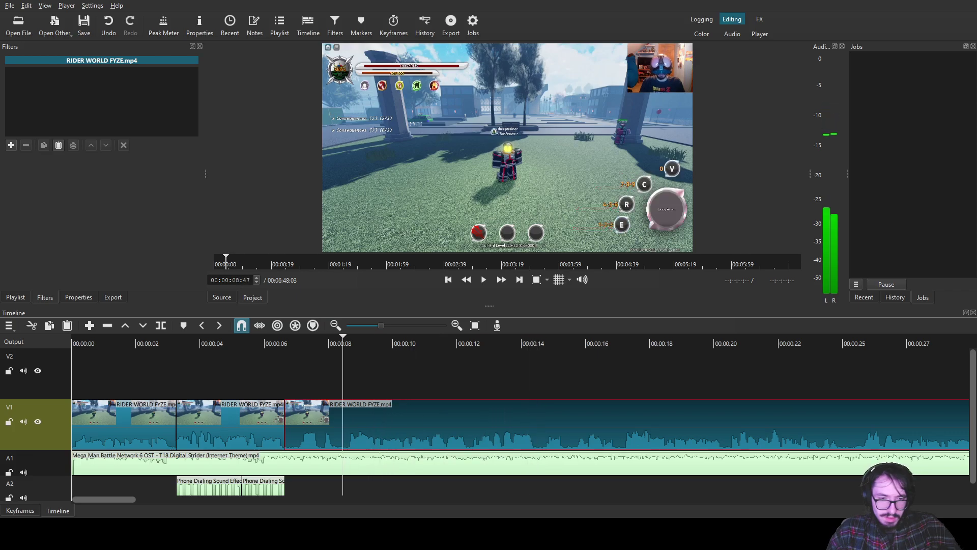
# - Split the RIDER WORLD FYZE.mp4 clip on V1 at about 00:00:11
pyautogui.press('Right')
pyautogui.press('Right')
pyautogui.press('Right')
pyautogui.press('Right')
pyautogui.press('Right')
pyautogui.press('Right')
pyautogui.press('Right')
pyautogui.press('Right')
pyautogui.press('Right')
pyautogui.press('Right')
pyautogui.press('Right')
pyautogui.press('Right')
pyautogui.press('Right')
pyautogui.press('Right')
pyautogui.press('Right')
pyautogui.press('Right')
pyautogui.press('Right')
pyautogui.press('Right')
pyautogui.press('Right')
pyautogui.press('Right')
pyautogui.press('Left')
pyautogui.press('Left')
pyautogui.press('Left')
pyautogui.press('Left')
pyautogui.press('Left')
pyautogui.press('Left')
pyautogui.press('Left')
pyautogui.press('Left')
pyautogui.press('Left')
pyautogui.press('Left')
pyautogui.press('Left')
pyautogui.press('Left')
pyautogui.press('Left')
pyautogui.press('Left')
pyautogui.press('Left')
pyautogui.press('Right')
pyautogui.press('Right')
pyautogui.press('Right')
pyautogui.press('s')
# - Split the V1 gameplay clip again at 00:00:12:49 to isolate a short segment
pyautogui.press('Right')
pyautogui.press('Right')
pyautogui.press('Right')
pyautogui.press('Right')
pyautogui.press('Right')
pyautogui.press('Right')
pyautogui.press('Right')
pyautogui.press('Right')
pyautogui.press('Right')
pyautogui.press('Right')
pyautogui.press('Right')
pyautogui.press('Right')
pyautogui.press('Right')
pyautogui.press('Right')
pyautogui.press('Right')
pyautogui.press('Right')
pyautogui.press('Right')
pyautogui.press('Right')
pyautogui.press('Right')
pyautogui.press('Right')
pyautogui.press('s')
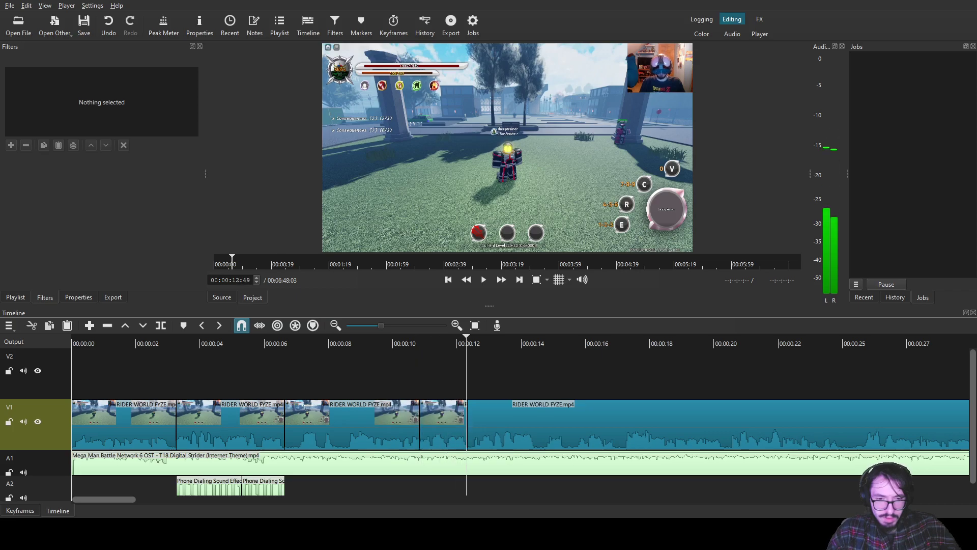
# - Place the Ippo33.PNG image on V2 above the isolated segment and trim it to the same length
pyautogui.click(439, 344)
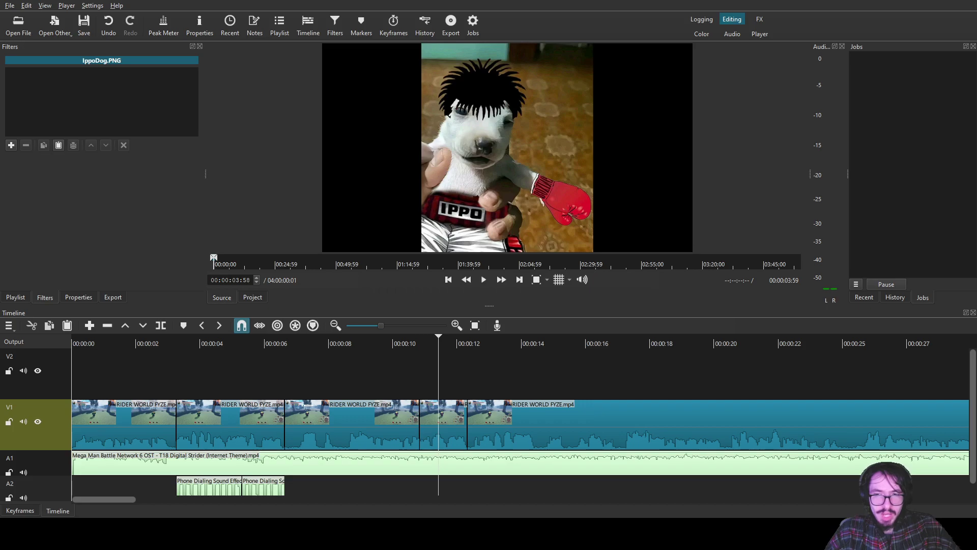
pyautogui.moveTo(507, 148); pyautogui.dragTo(423, 374)
pyautogui.moveTo(542, 356); pyautogui.dragTo(466, 353)
# - Add a Size, Position & Rotate filter to Ippo33.PNG, zooming it to 56.7% and placing it in the frame's lower-right corner
pyautogui.click(11, 145)
pyautogui.write('siz')
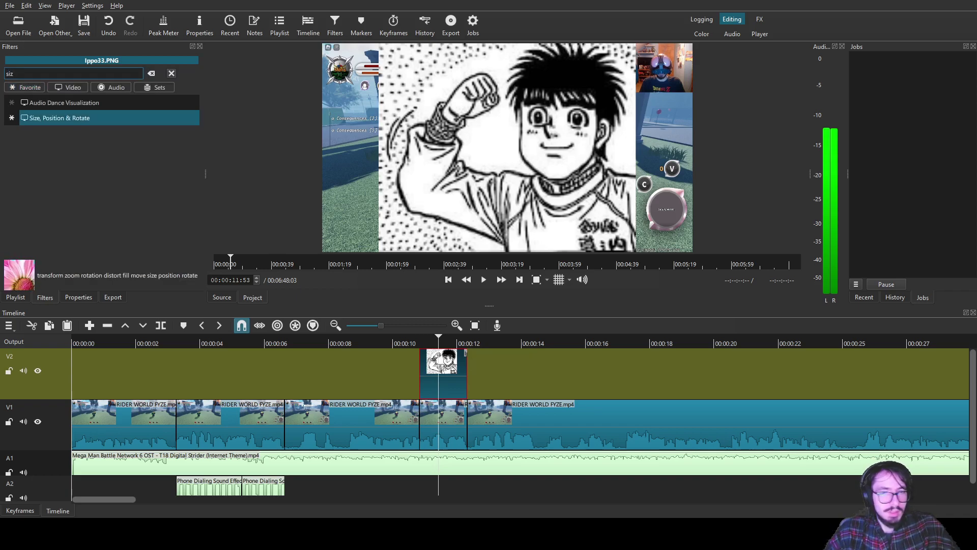
pyautogui.click(56, 118)
pyautogui.scroll(-8, 507, 147)
pyautogui.moveTo(508, 147); pyautogui.dragTo(625, 194)
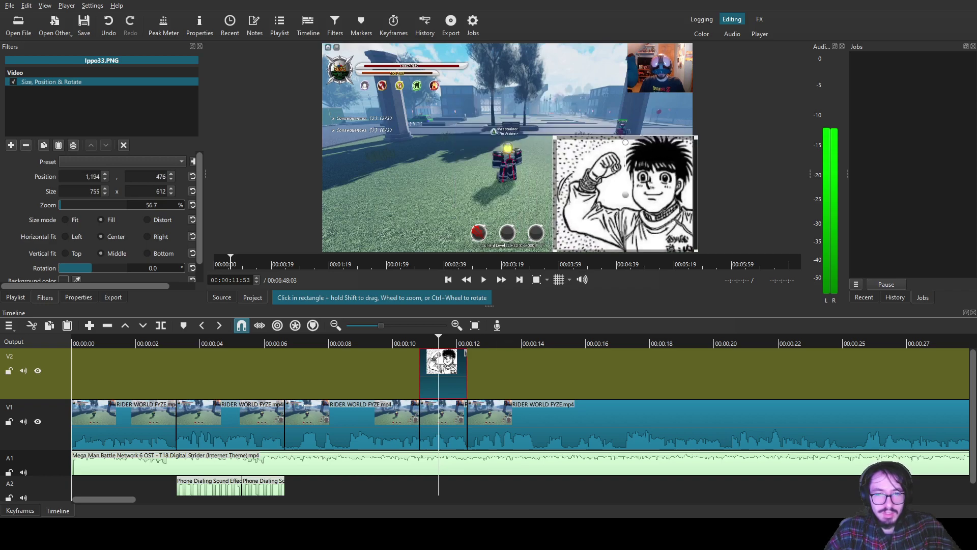
# - Add a Text: Simple filter to the Ippo33.PNG clip after playing through its segment
pyautogui.click(443, 423)
pyautogui.click(443, 376)
pyautogui.click(401, 342)
pyautogui.press('space')
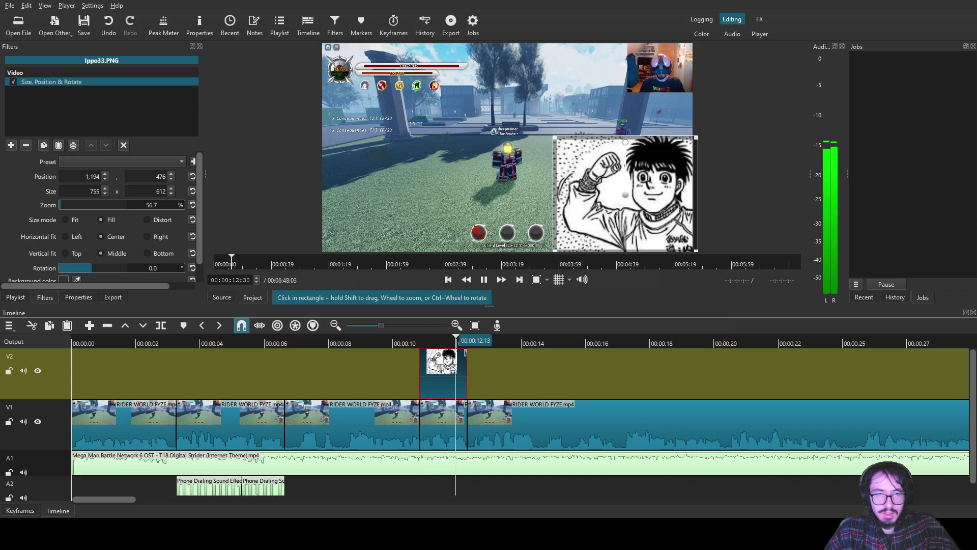
pyautogui.press('space')
pyautogui.click(11, 145)
pyautogui.write('te')
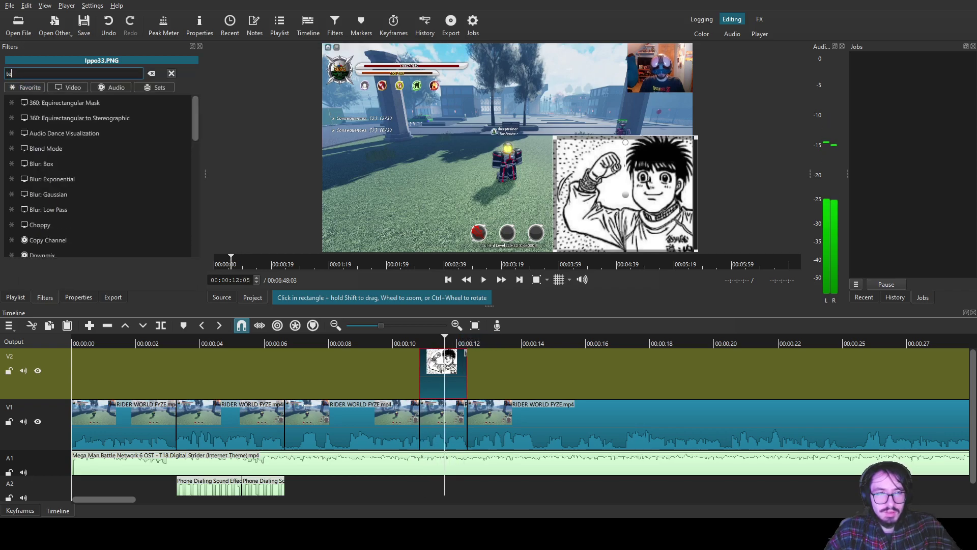
pyautogui.write('xt')
pyautogui.click(37, 148)
# - Set the caption to "But we're finally starting it!" in quotation marks on two lines, with a green font and outline thickness 20
pyautogui.tripleClick(52, 174)
pyautogui.write('"')
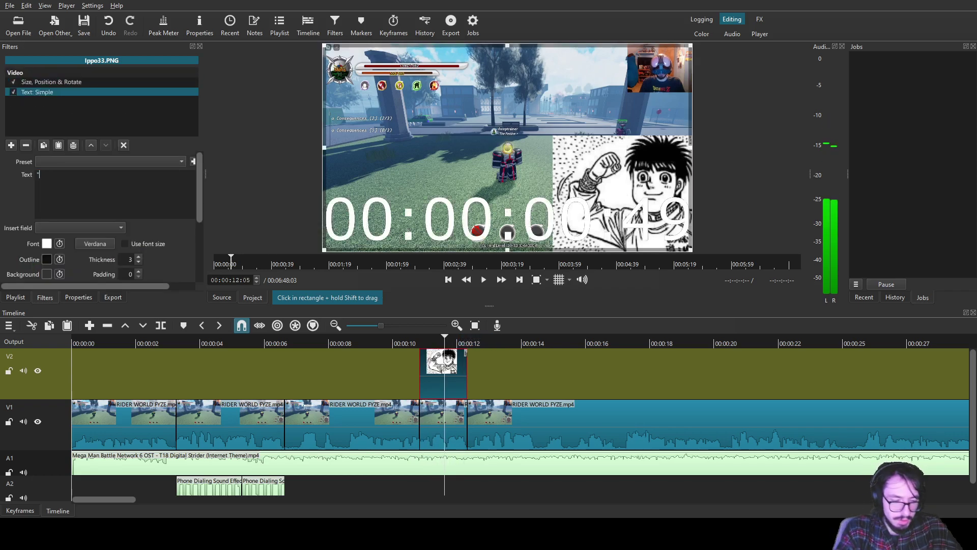
pyautogui.write("But we'r")
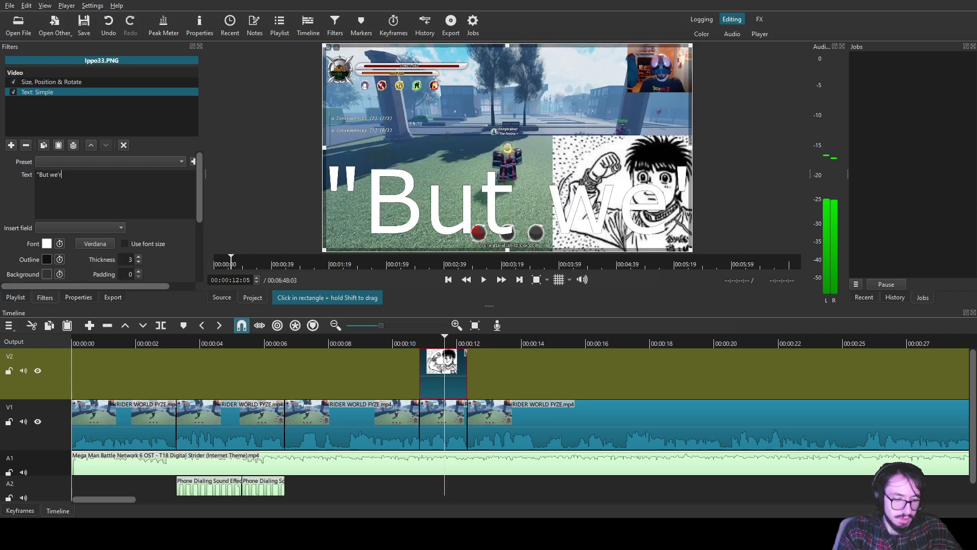
pyautogui.write('e fina')
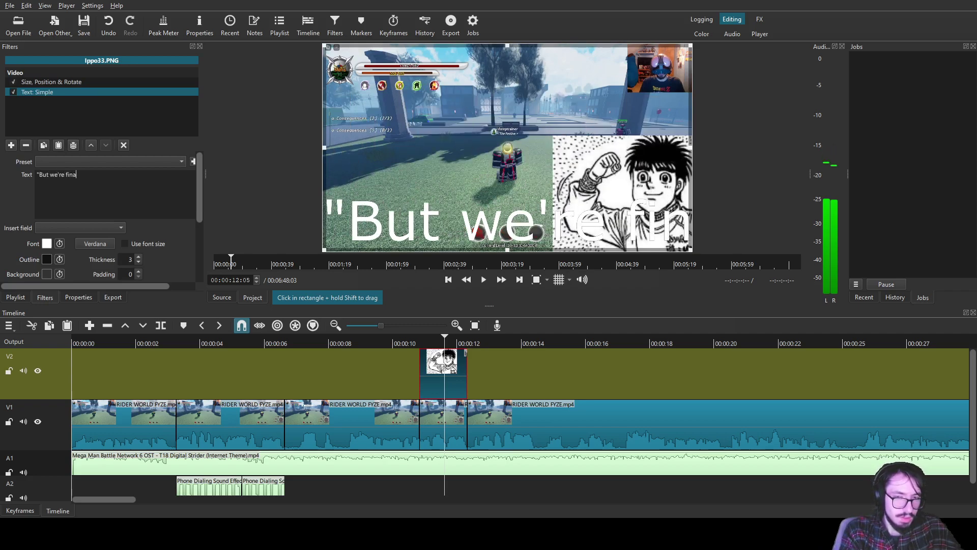
pyautogui.press('BackSpace')
pyautogui.press('BackSpace')
pyautogui.press('BackSpace')
pyautogui.press('BackSpace')
pyautogui.press('BackSpace')
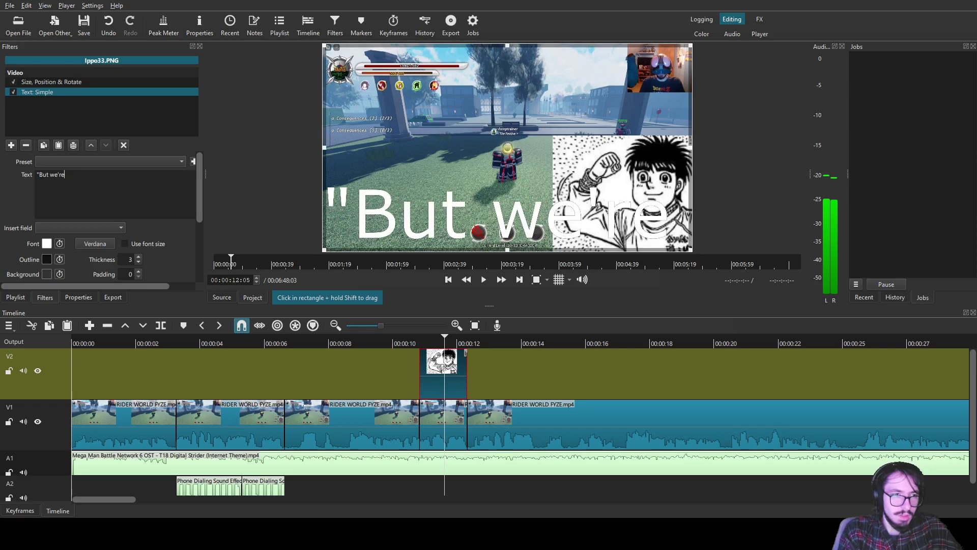
pyautogui.press('Return')
pyautogui.write('finally starting')
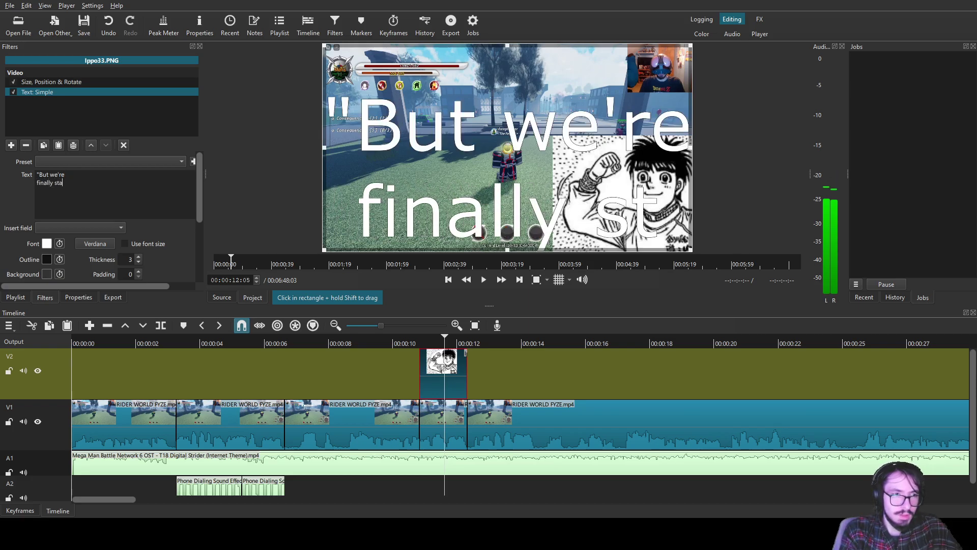
pyautogui.press('BackSpace')
pyautogui.press('BackSpace')
pyautogui.press('BackSpace')
pyautogui.press('BackSpace')
pyautogui.press('BackSpace')
pyautogui.press('BackSpace')
pyautogui.press('BackSpace')
pyautogui.press('BackSpace')
pyautogui.press('BackSpace')
pyautogui.press('BackSpace')
pyautogui.press('BackSpace')
pyautogui.press('BackSpace')
pyautogui.press('BackSpace')
pyautogui.press('BackSpace')
pyautogui.press('BackSpace')
pyautogui.press('BackSpace')
pyautogui.press('BackSpace')
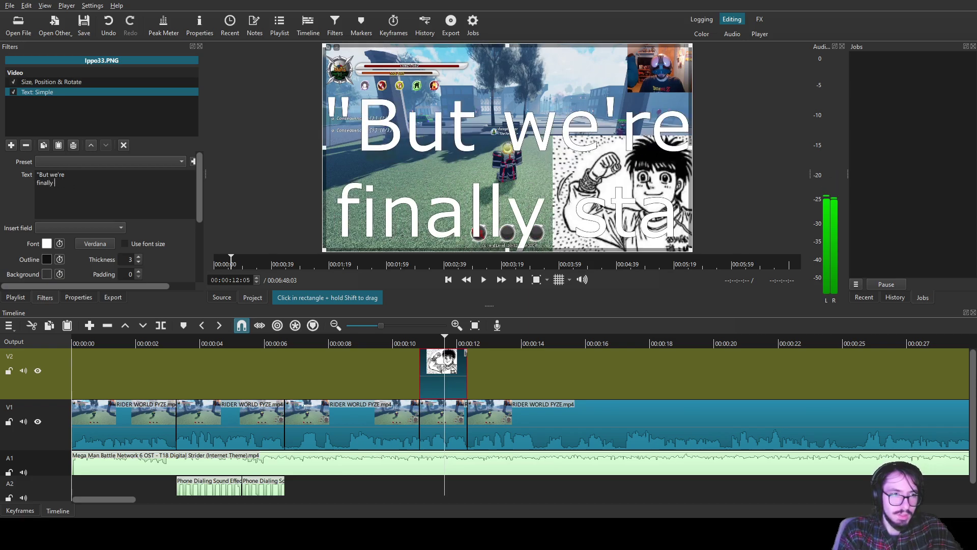
pyautogui.write('finally')
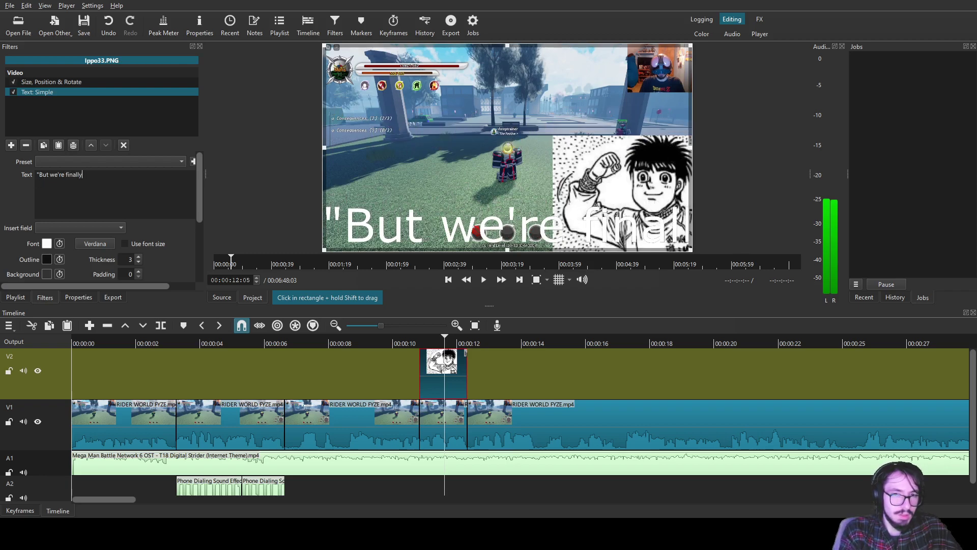
pyautogui.press('Return')
pyautogui.write('starting it!"')
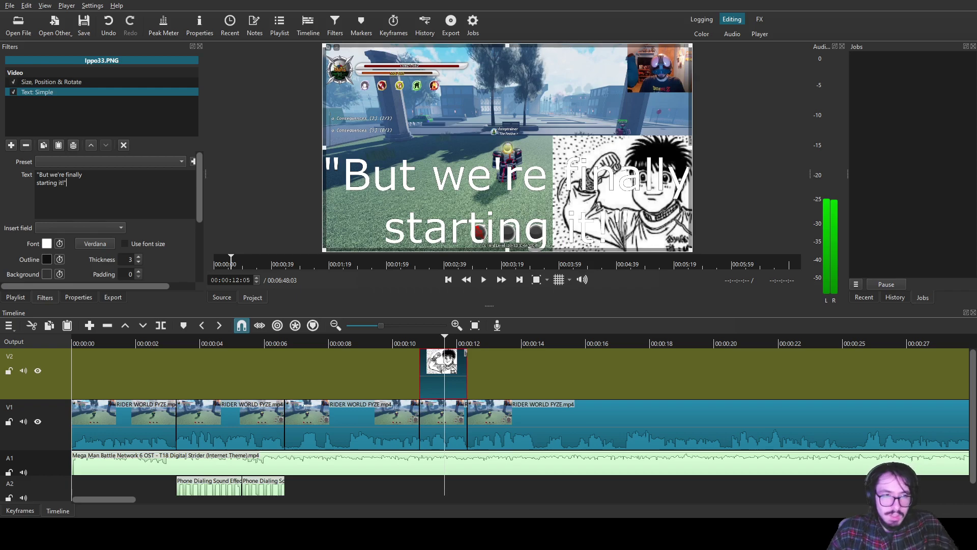
pyautogui.scroll(16, 127, 259)
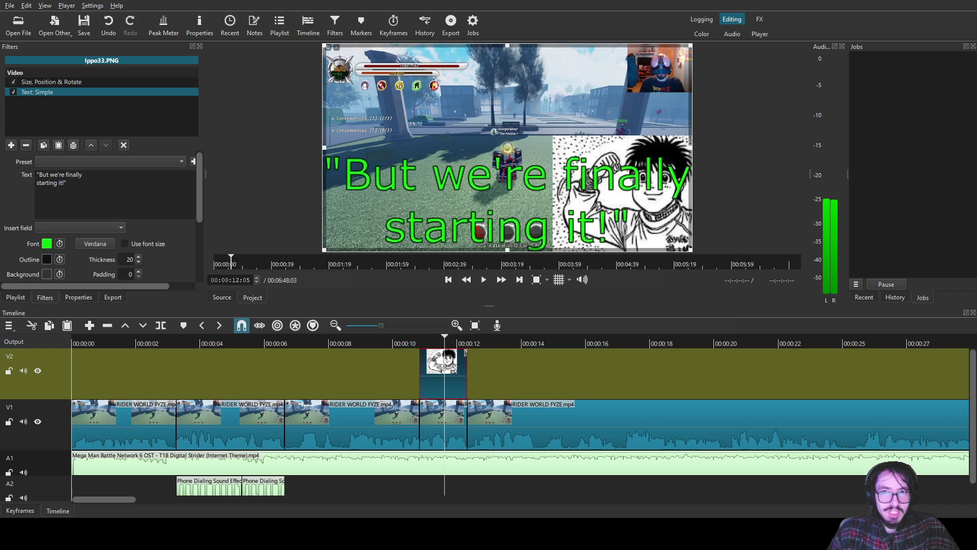
# - Shrink the green caption to sit just above the Ippo image and save the project
pyautogui.moveTo(690, 45); pyautogui.dragTo(507, 202)
pyautogui.moveTo(416, 225); pyautogui.dragTo(601, 107)
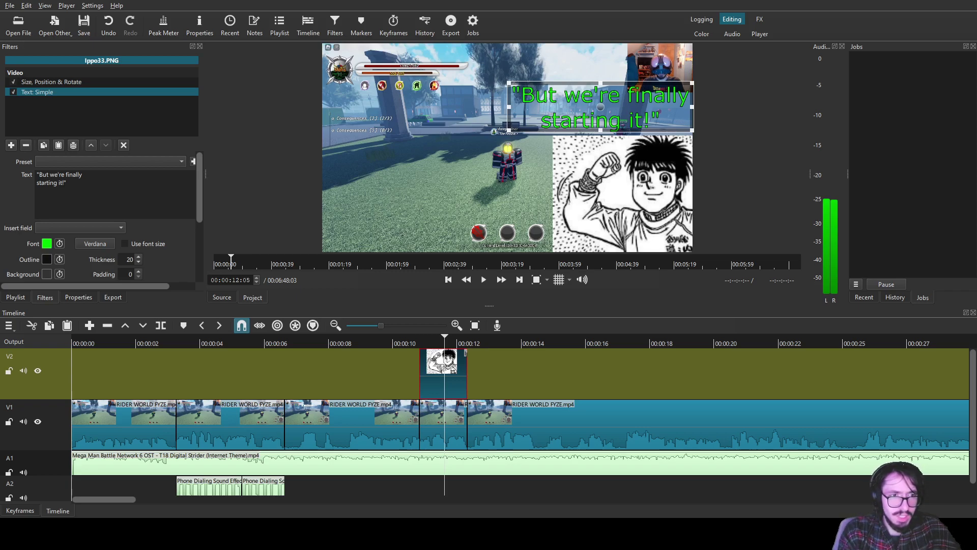
pyautogui.hotkey('ctrl', 's')
# - Place the Hands.PNG image on V2 at 00:00:16:21 and split the V1 gameplay clip at the same point
pyautogui.click(539, 425)
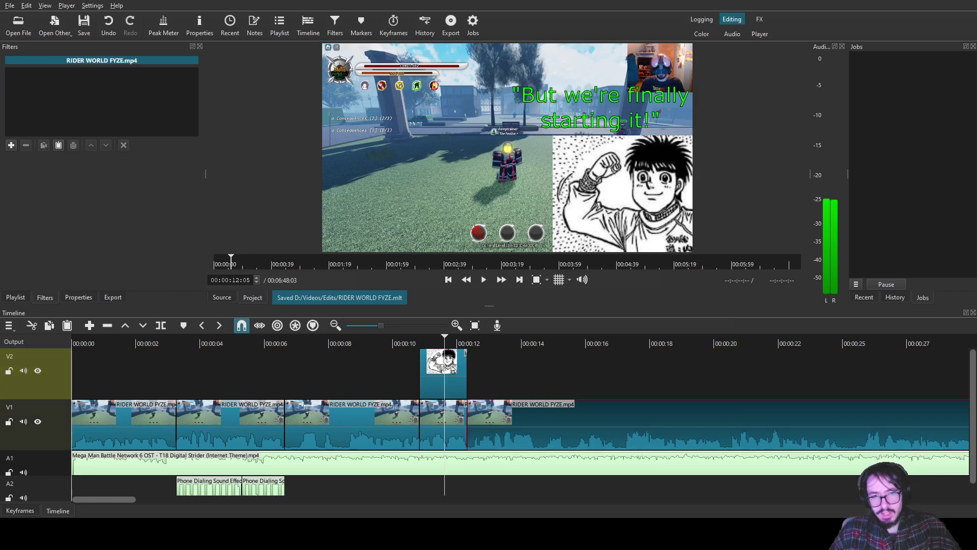
pyautogui.click(475, 340)
pyautogui.press('space')
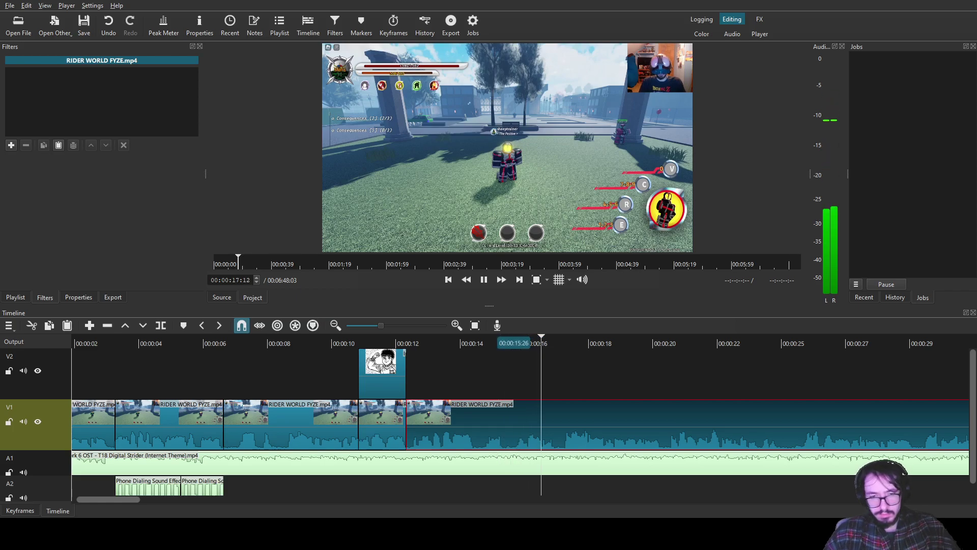
pyautogui.moveTo(485, 341); pyautogui.dragTo(476, 341)
pyautogui.press('space')
pyautogui.press('space')
pyautogui.moveTo(525, 341); pyautogui.dragTo(515, 341)
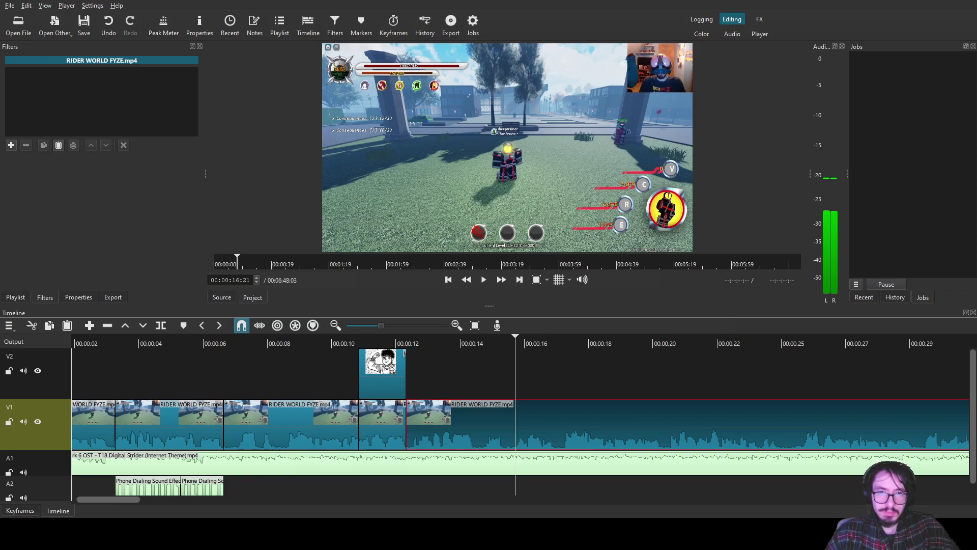
pyautogui.moveTo(507, 148); pyautogui.dragTo(516, 373)
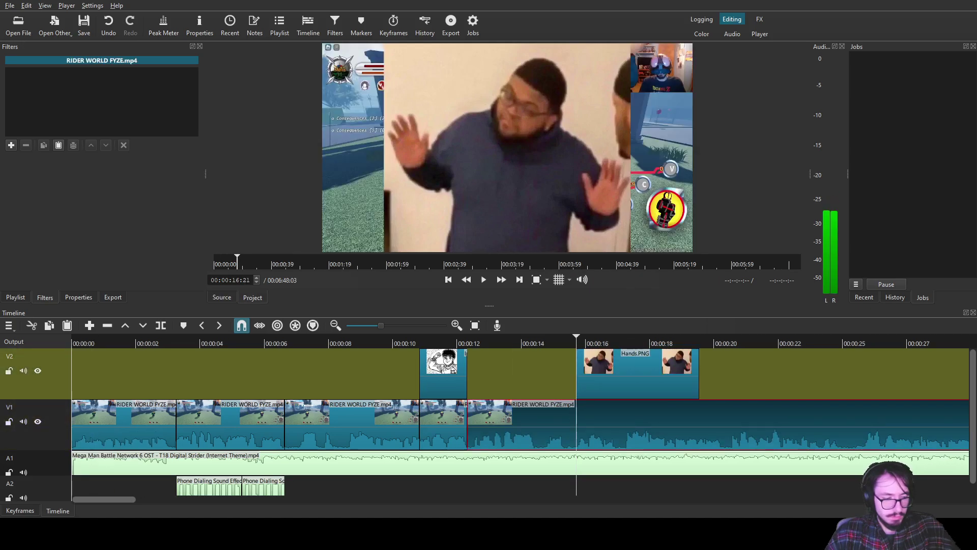
pyautogui.click(621, 423)
pyautogui.press('s')
pyautogui.click(622, 424)
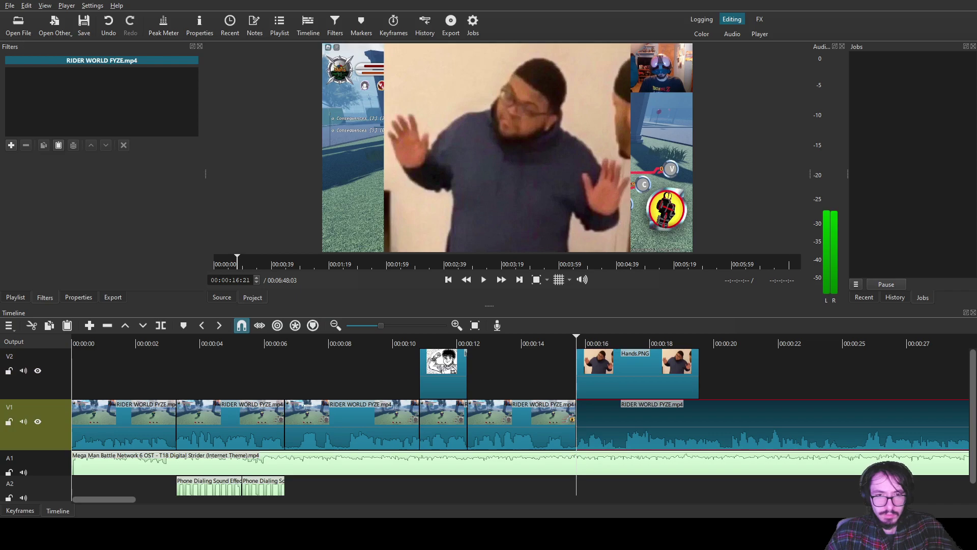
# - Split the V1 gameplay clip at 00:00:17:38 and trim Hands.PNG to end there by removing its remainder
pyautogui.press('space')
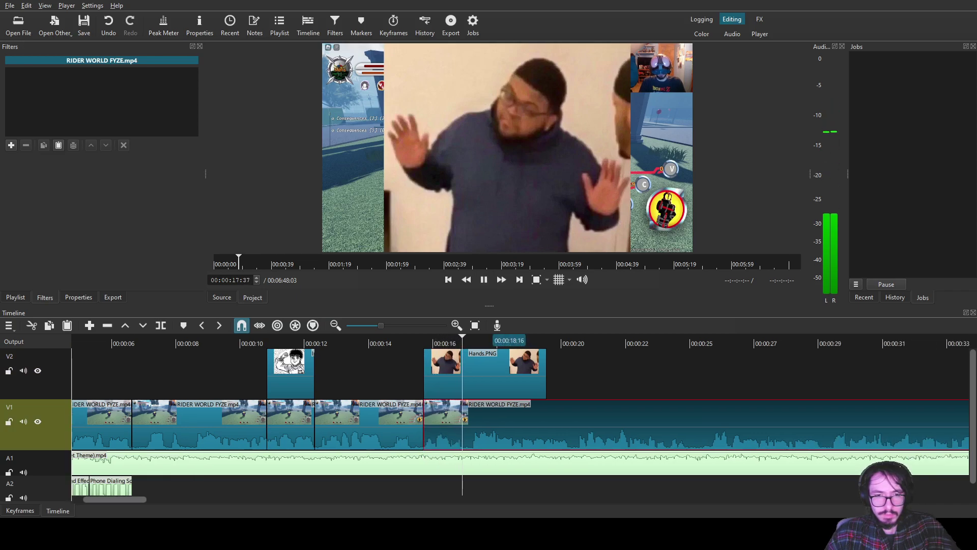
pyautogui.moveTo(475, 340); pyautogui.dragTo(463, 340)
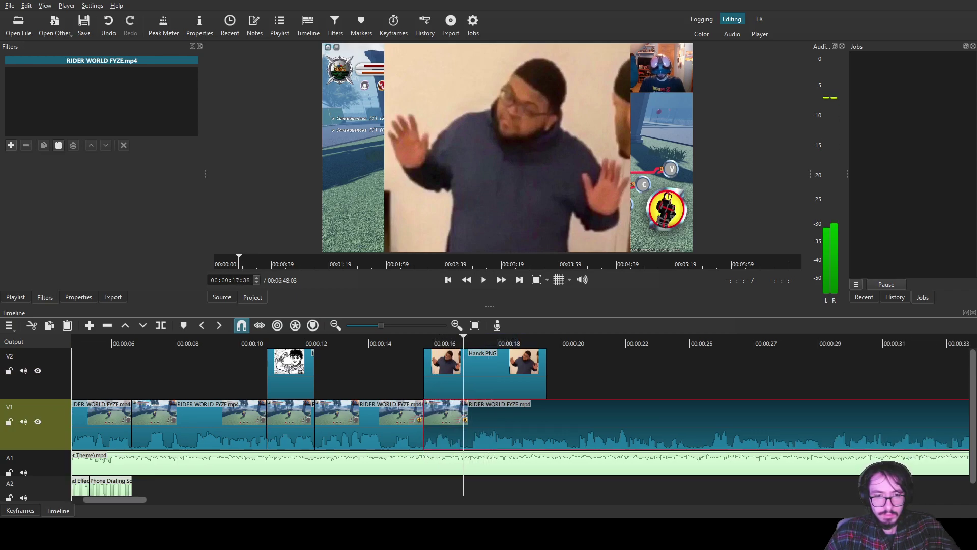
pyautogui.press('s')
pyautogui.hotkey('ctrl', 'Up')
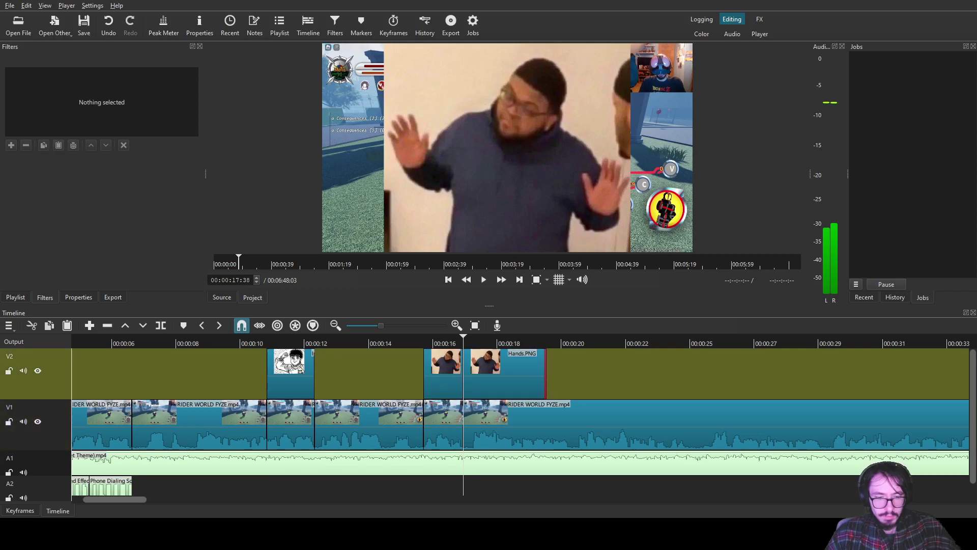
pyautogui.click(509, 371)
pyautogui.press('Delete')
# - Copy the Ippo33.PNG clip's filters onto Hands.PNG and adjust the image to fill the frame's lower-right corner
pyautogui.click(448, 371)
pyautogui.click(439, 340)
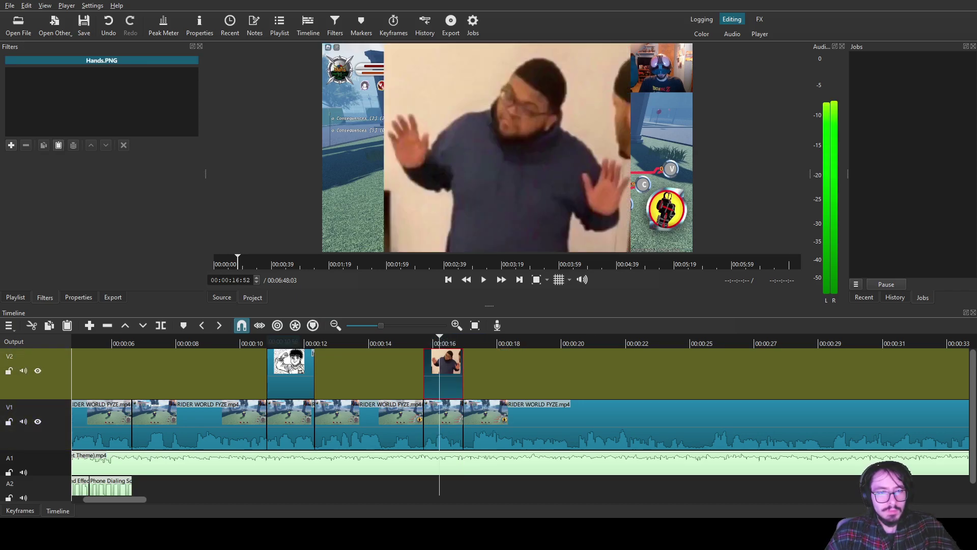
pyautogui.click(290, 372)
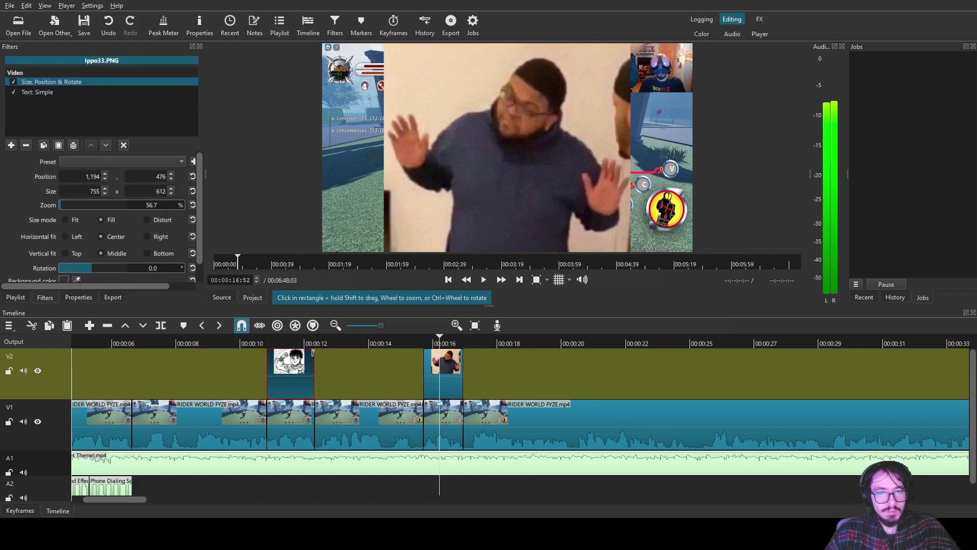
pyautogui.click(443, 372)
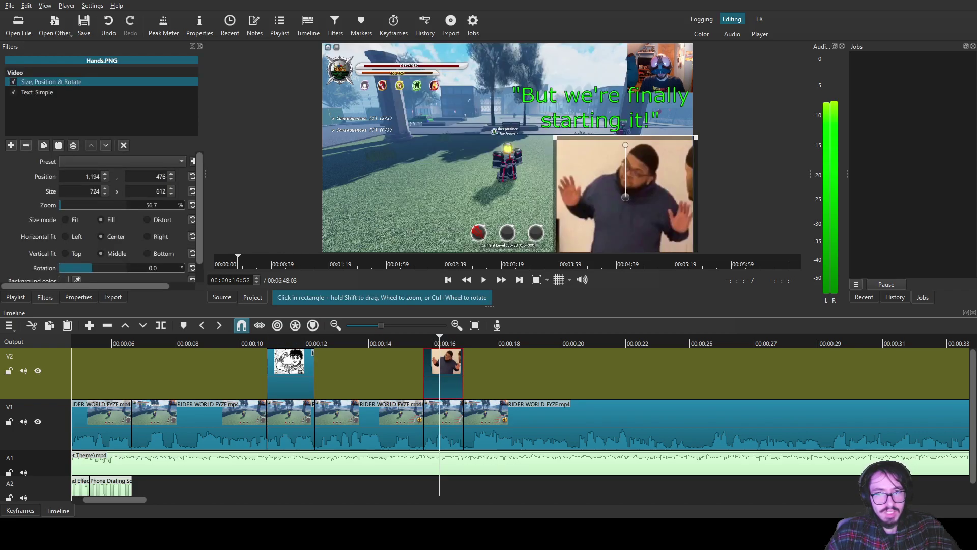
pyautogui.moveTo(626, 196)
pyautogui.mouseDown()
pyautogui.moveTo(616, 178)
pyautogui.moveTo(625, 192)
pyautogui.mouseUp()
# - Replace the Hands.PNG caption with "It's finally time." in quotation marks, broken onto two lines before "time"
pyautogui.click(38, 92)
pyautogui.hotkey('ctrl', 'a')
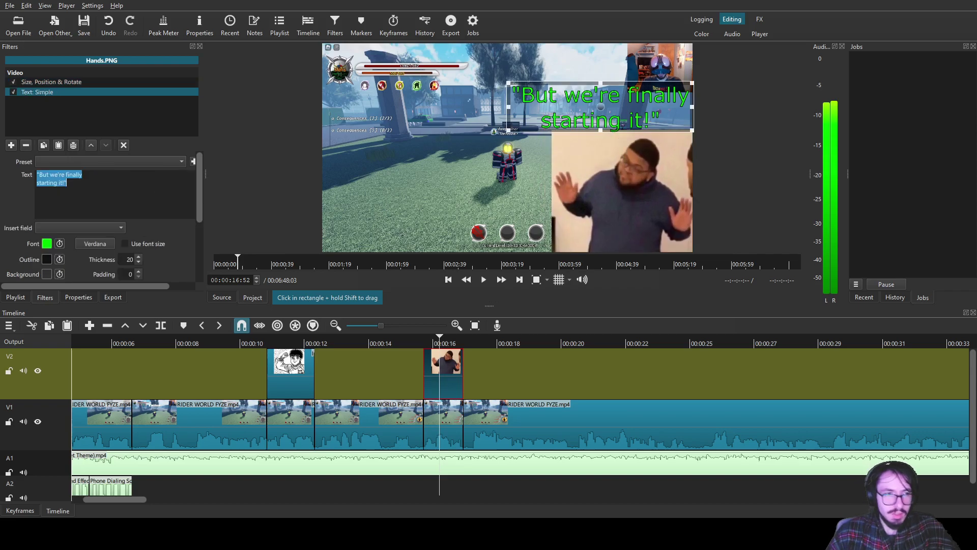
pyautogui.write('"It\'s fi')
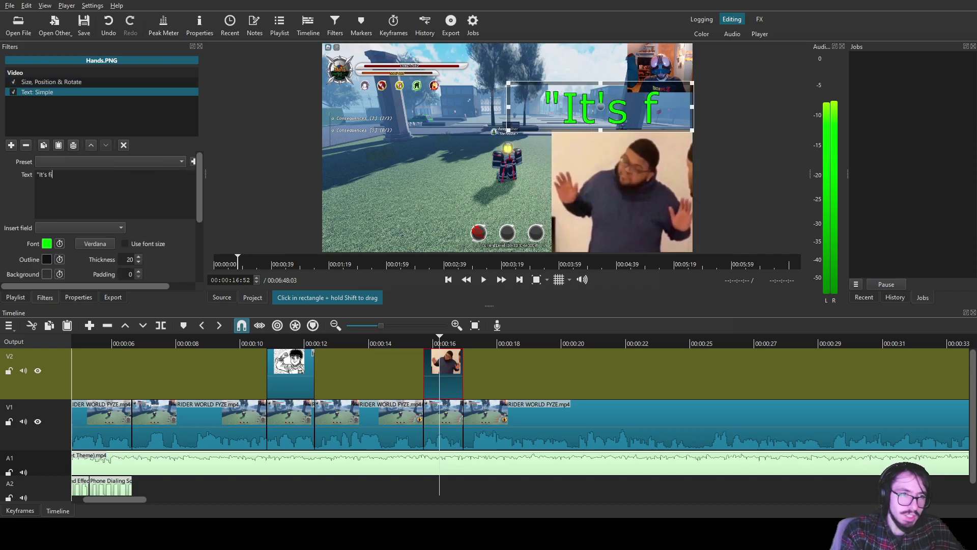
pyautogui.write('nally time."')
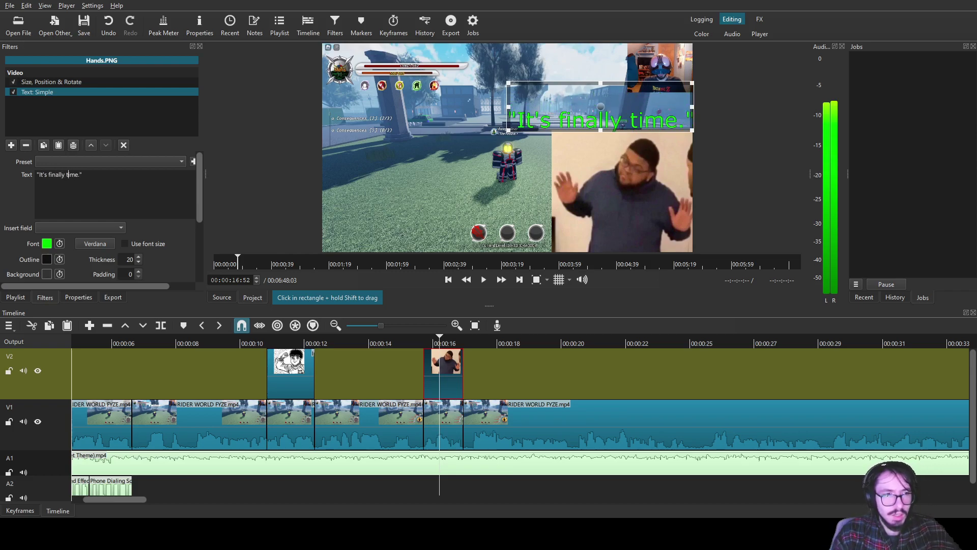
pyautogui.press('Return')
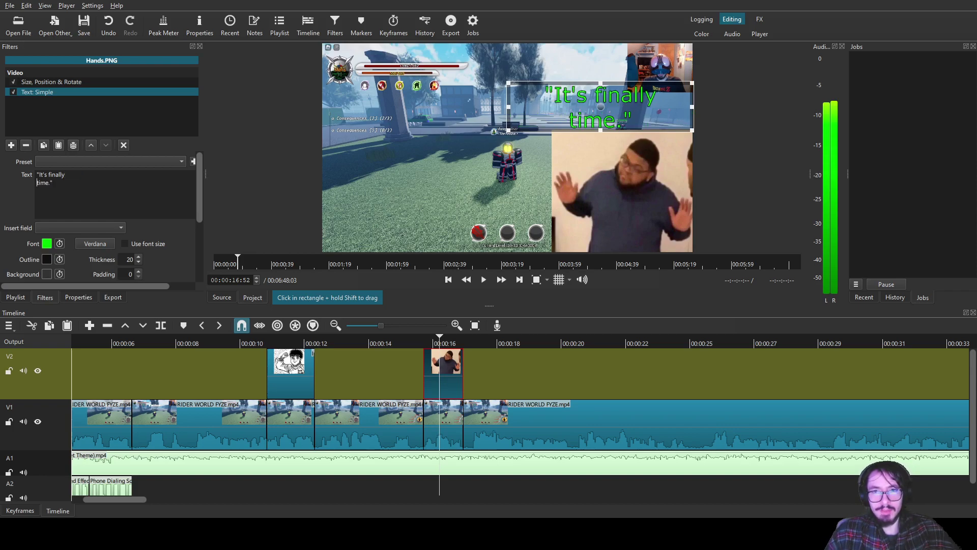
# - Enlarge the Hands.PNG caption, move it beside the image near the frame's center, and save the project
pyautogui.moveTo(692, 83); pyautogui.dragTo(667, 68)
pyautogui.moveTo(590, 100); pyautogui.dragTo(477, 179)
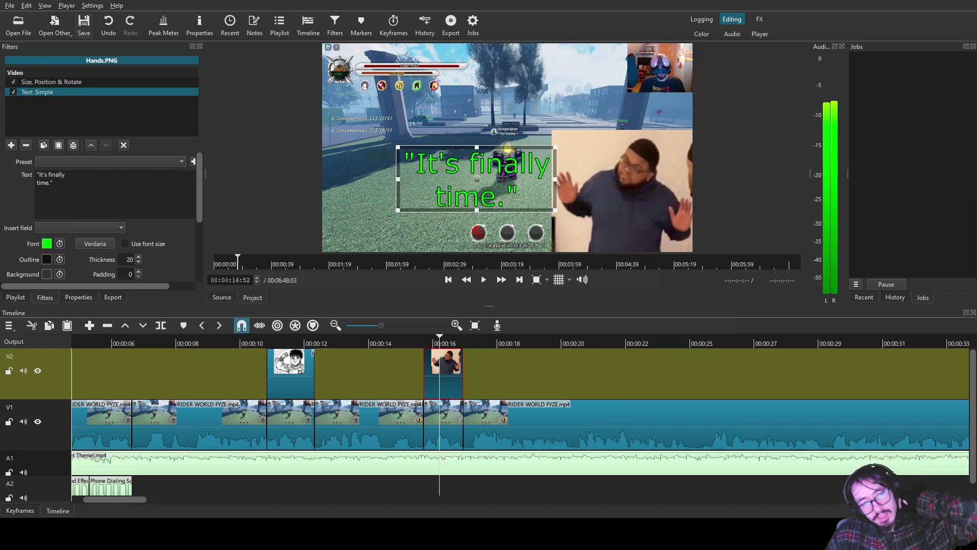
pyautogui.click(84, 25)
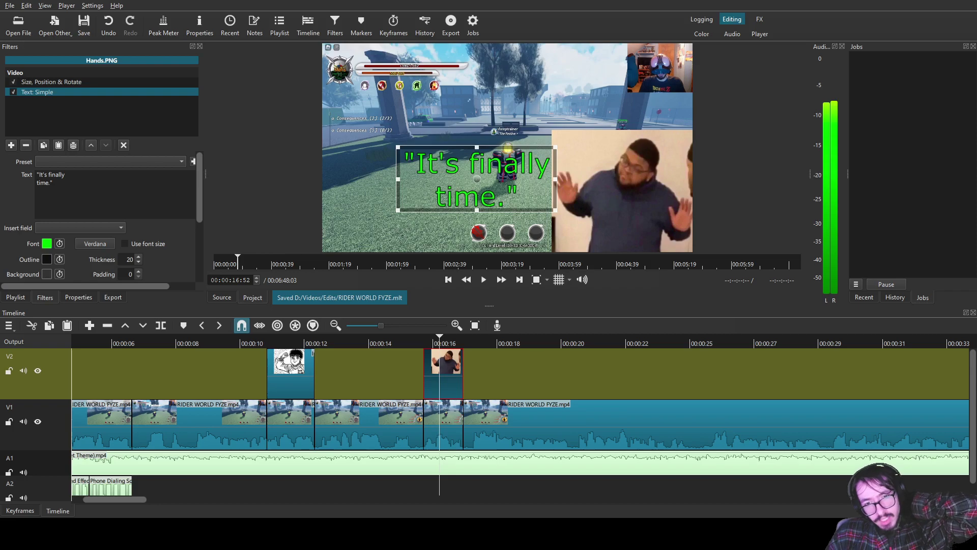
# - Split the V1 gameplay clip at about 00:00:25:33 and at 00:00:28:07 to isolate the segment for the next overlay
pyautogui.click(501, 425)
pyautogui.moveTo(419, 341); pyautogui.dragTo(414, 341)
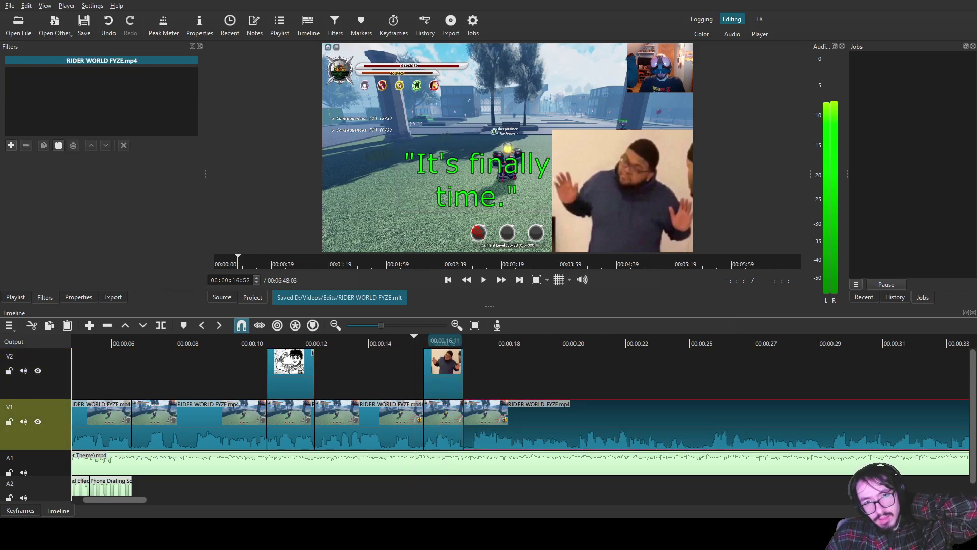
pyautogui.click(483, 280)
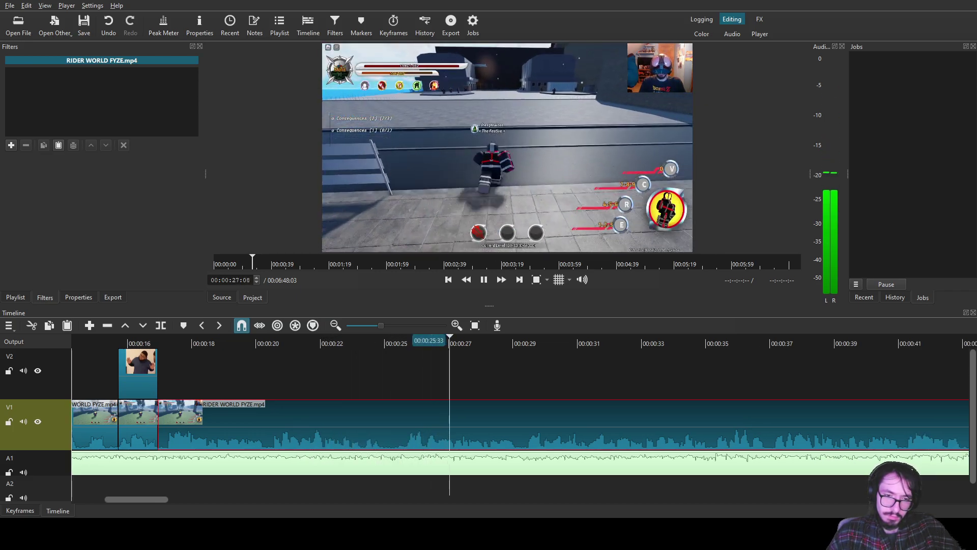
pyautogui.moveTo(395, 342); pyautogui.dragTo(407, 342)
pyautogui.press('s')
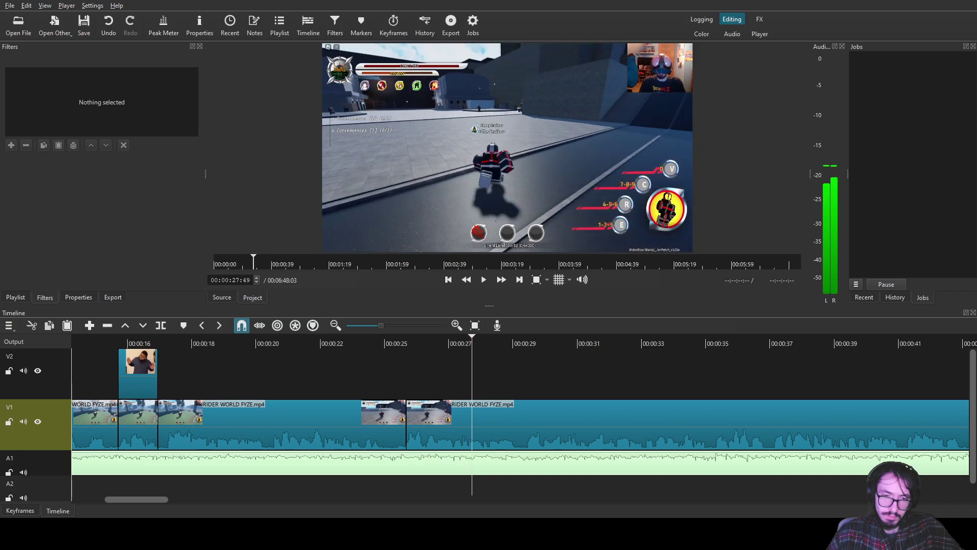
pyautogui.press('space')
pyautogui.press('s')
pyautogui.click(441, 342)
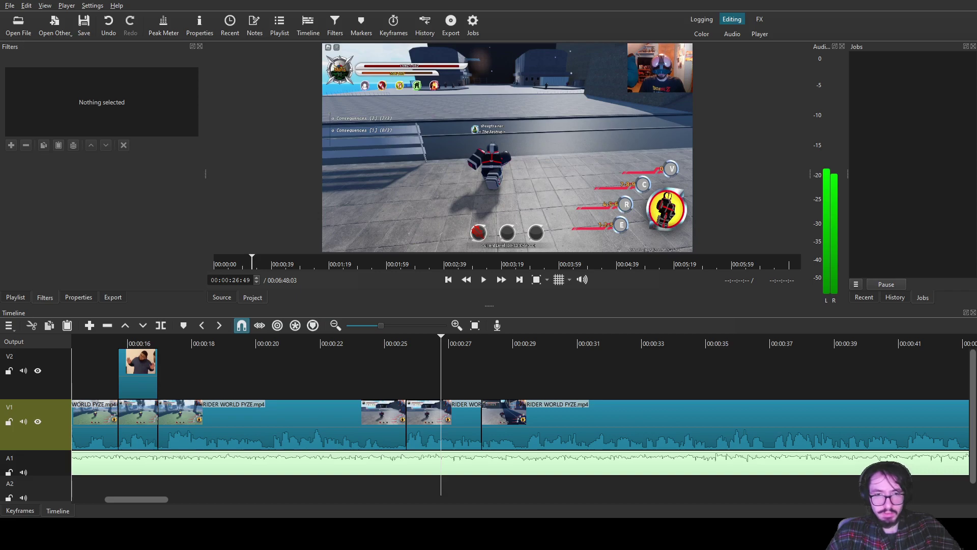
# - Place Mario Question Mark SFX.mp3 on A2 at the start of the isolated segment and cut off its short lead-in
pyautogui.moveTo(507, 147); pyautogui.dragTo(418, 488)
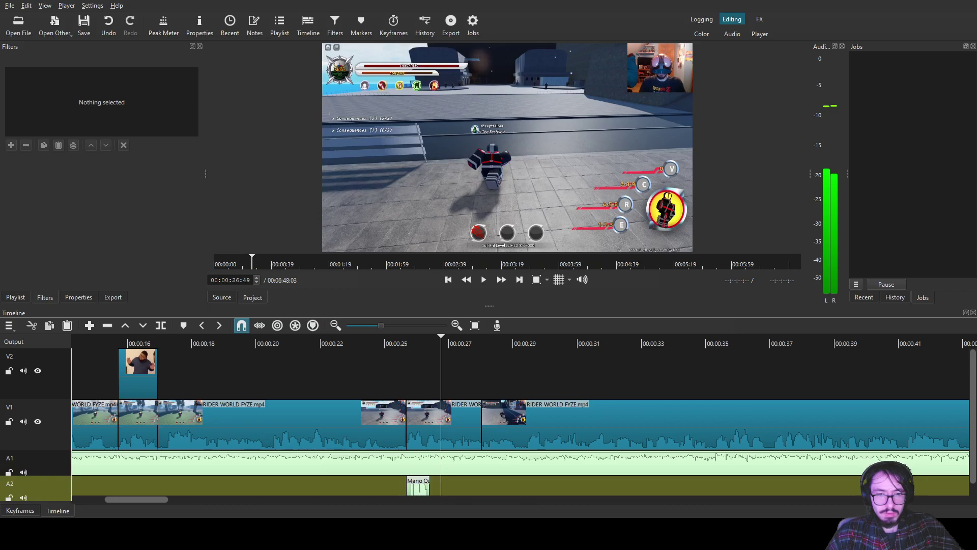
pyautogui.click(418, 486)
pyautogui.moveTo(441, 342); pyautogui.dragTo(373, 342)
pyautogui.press('s')
pyautogui.click(408, 486)
pyautogui.press('x')
pyautogui.click(416, 486)
# - Add a Gain / Volume filter to the Mario Question Mark sound effect and set its level to -10.0 dB
pyautogui.write('fga')
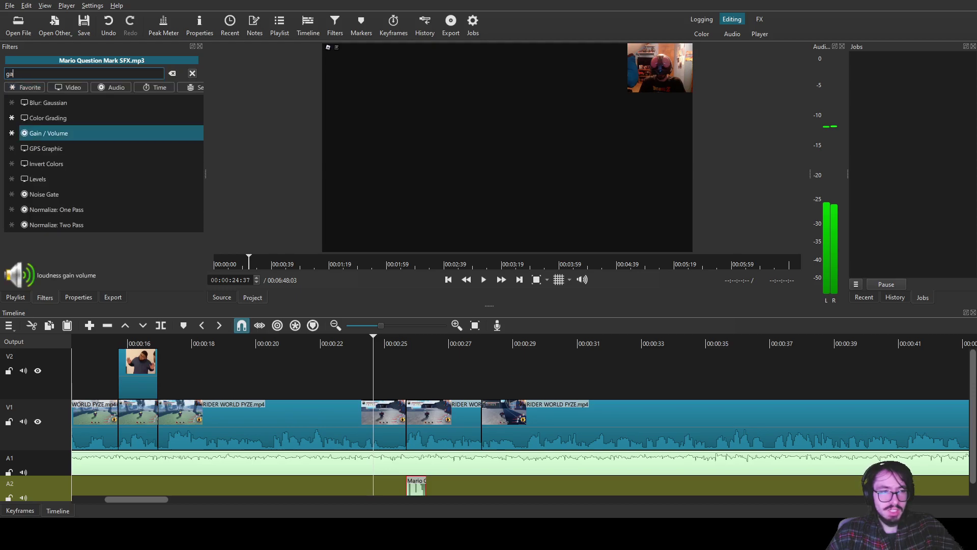
pyautogui.click(41, 133)
pyautogui.click(117, 175)
pyautogui.write('-1')
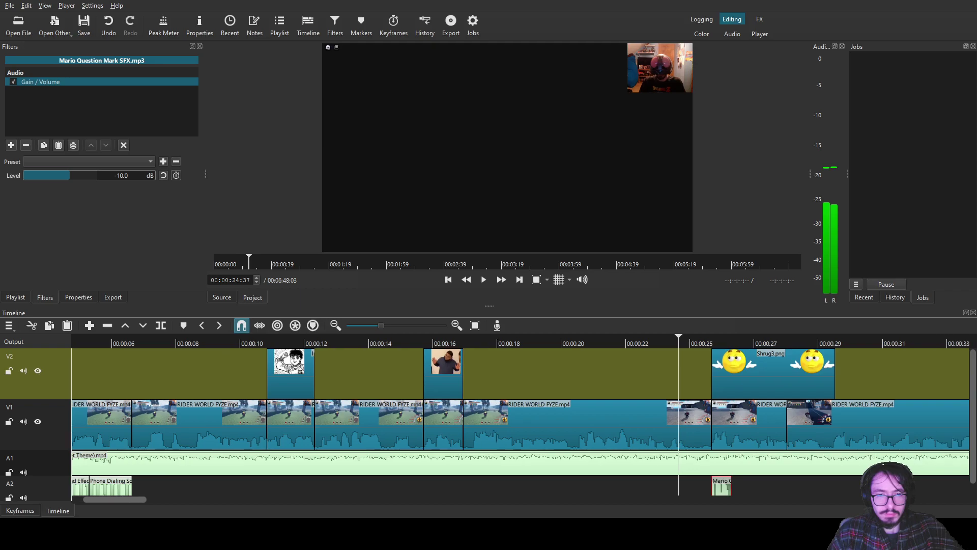
# - Trim Shrug3.png on V2 to end at the 00:00:28:07 cut in the gameplay and play the segment
pyautogui.scroll(-11, 452, 397)
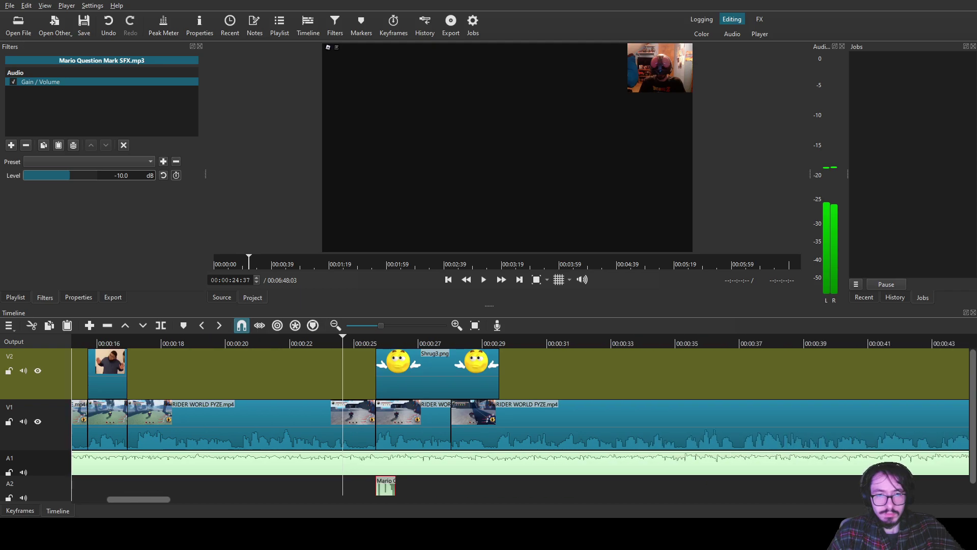
pyautogui.click(452, 392)
pyautogui.moveTo(498, 374); pyautogui.dragTo(451, 374)
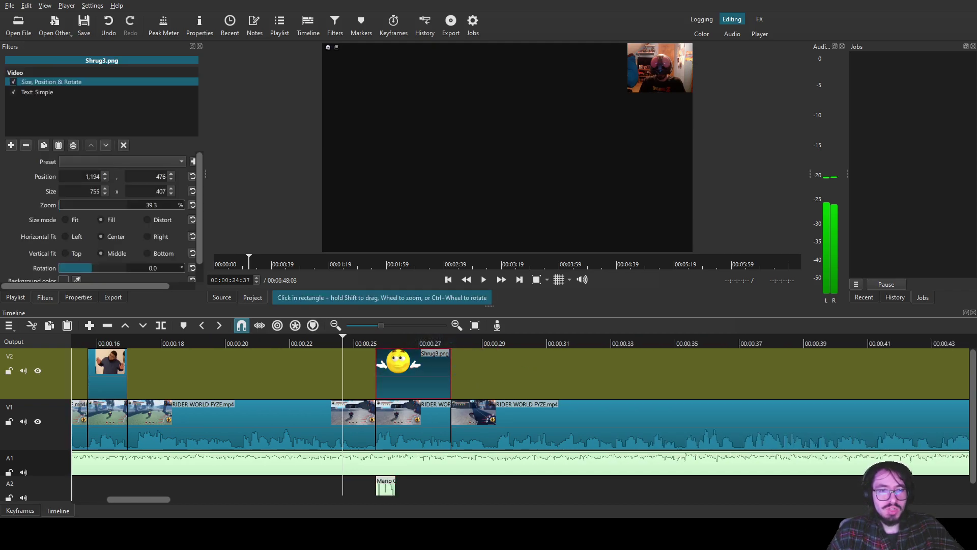
pyautogui.click(483, 279)
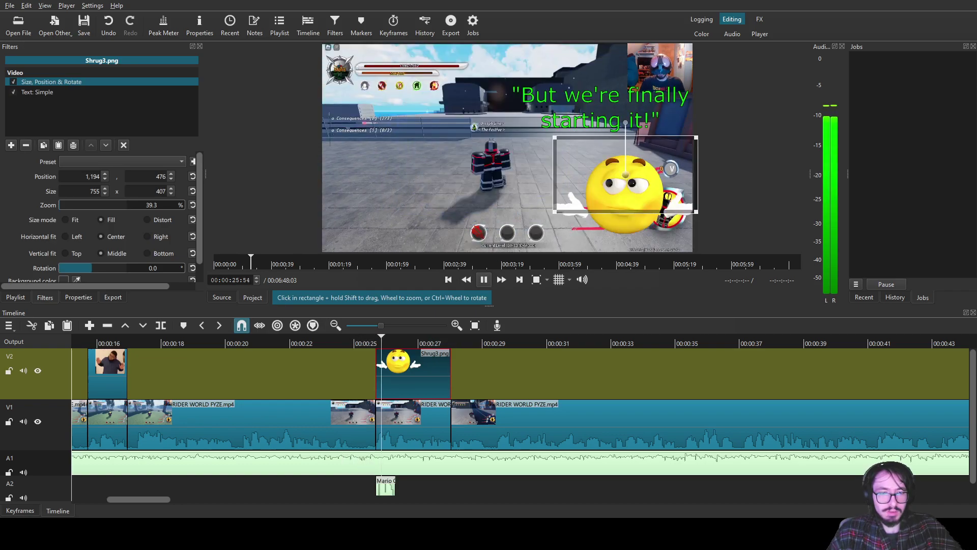
pyautogui.press('space')
# - Replace the Shrug3.png caption with "I-It's kinda weird... how to get him." on two lines, lower it to just above the emoji, and save
pyautogui.click(37, 92)
pyautogui.click(76, 178)
pyautogui.hotkey('ctrl', 'a')
pyautogui.write('"I')
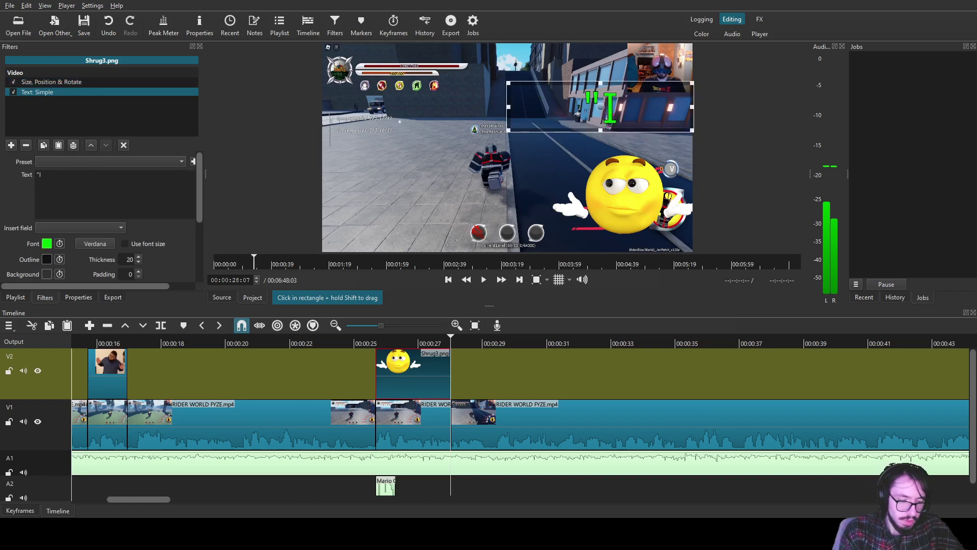
pyautogui.write("-It's kinda ")
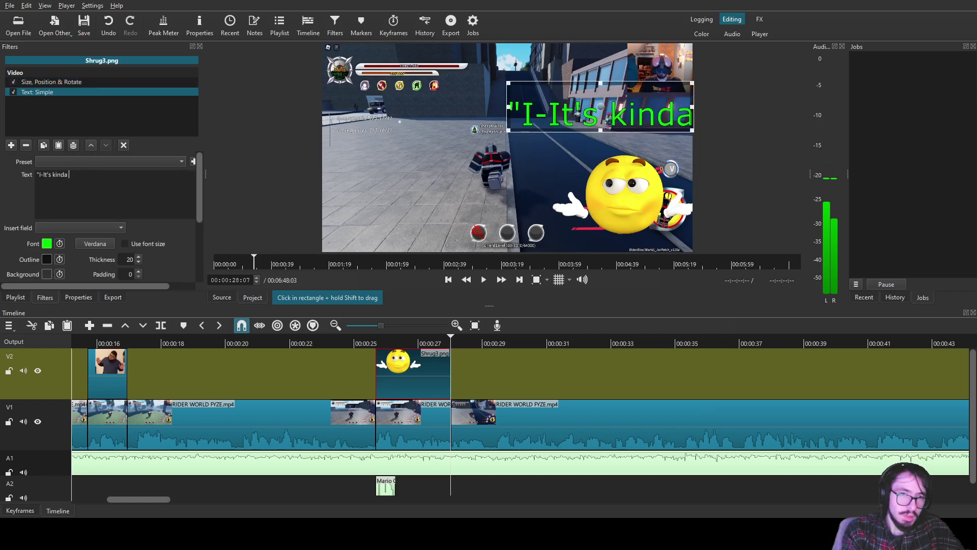
pyautogui.write('weird...')
pyautogui.press('Return')
pyautogui.write('how to')
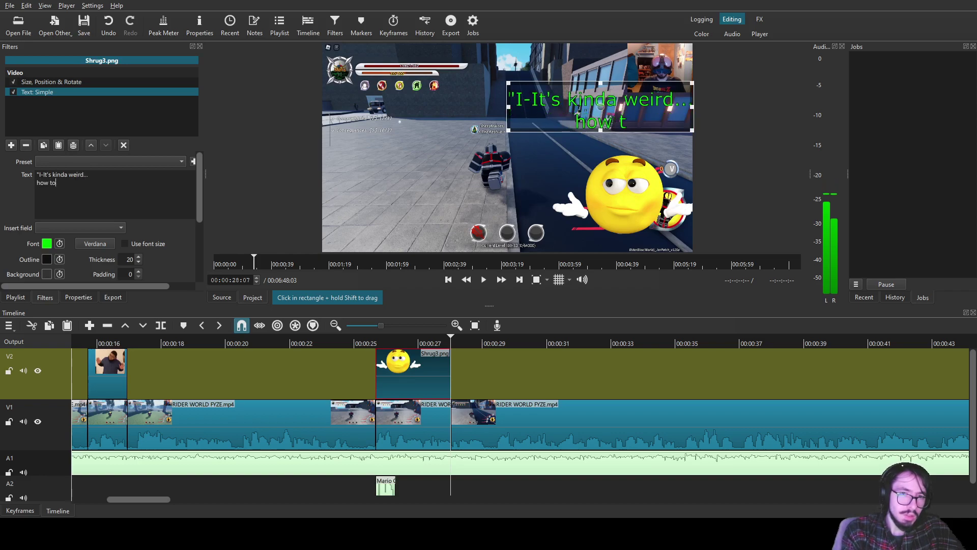
pyautogui.write(' get him."')
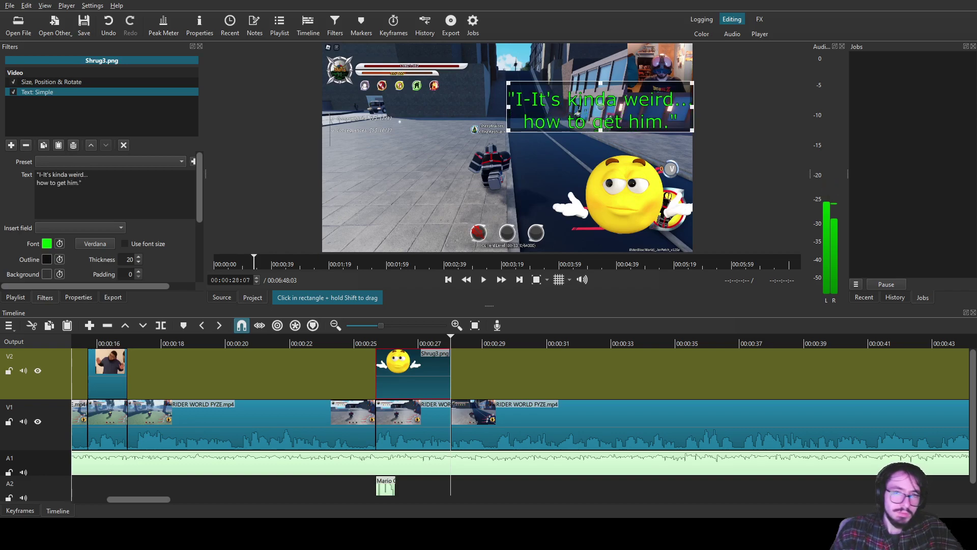
pyautogui.moveTo(601, 107); pyautogui.dragTo(596, 126)
pyautogui.click(83, 25)
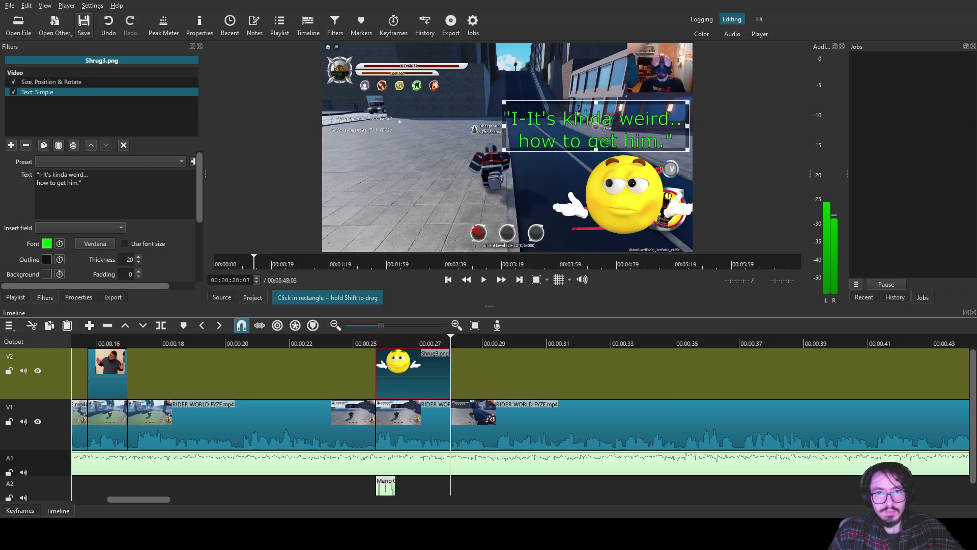
# - Play through the gameplay after the Shrug3.png overlay to find the next moment for a meme image
pyautogui.click(474, 418)
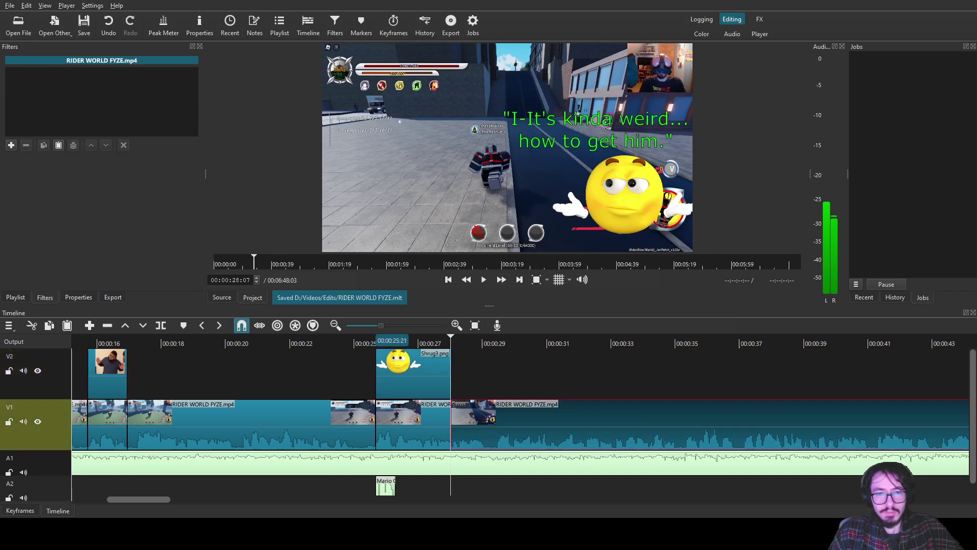
pyautogui.click(358, 341)
pyautogui.click(484, 279)
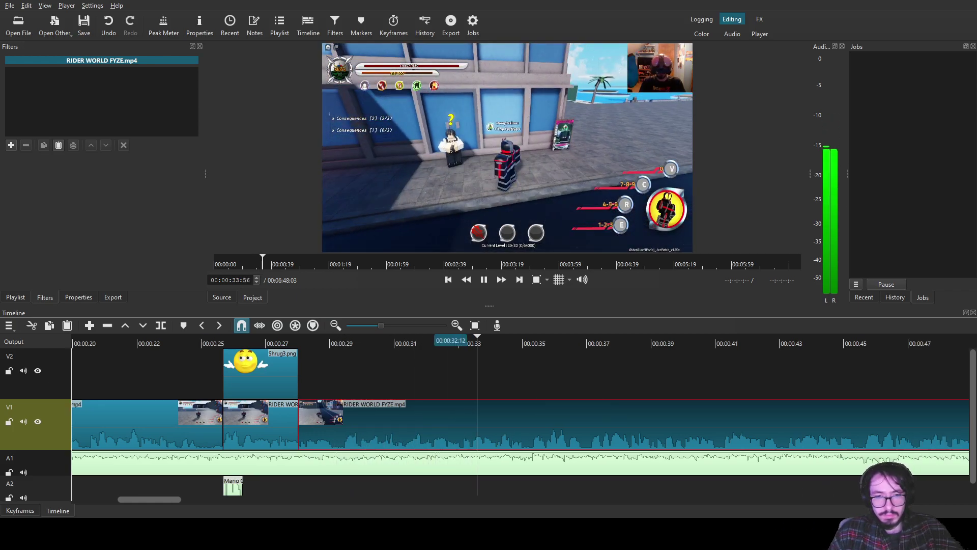
pyautogui.press('space')
pyautogui.click(413, 340)
pyautogui.moveTo(414, 340); pyautogui.dragTo(495, 340)
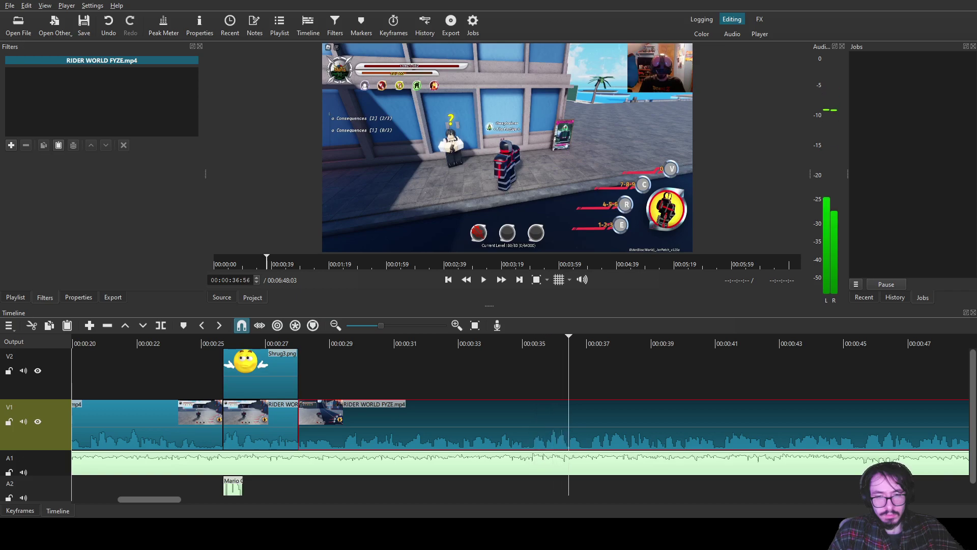
pyautogui.moveTo(626, 340); pyautogui.dragTo(716, 340)
pyautogui.click(484, 279)
pyautogui.scroll(-2, 520, 422)
# - Split the V1 gameplay clip at 00:00:39:43 and again roughly half a second further on to isolate a short segment
pyautogui.click(443, 341)
pyautogui.moveTo(443, 340); pyautogui.dragTo(502, 340)
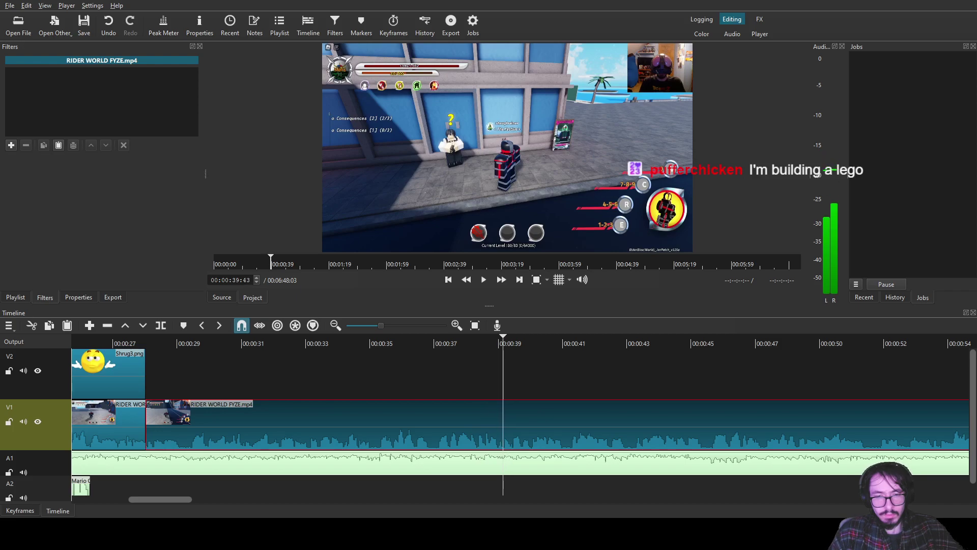
pyautogui.press('s')
pyautogui.press('Right')
pyautogui.press('Right')
pyautogui.press('Right')
pyautogui.press('Right')
pyautogui.press('Right')
pyautogui.press('Right')
pyautogui.press('Right')
pyautogui.press('Right')
pyautogui.press('Right')
pyautogui.press('Right')
pyautogui.press('Right')
pyautogui.press('Right')
pyautogui.press('Right')
pyautogui.press('Right')
pyautogui.press('Right')
pyautogui.press('Right')
pyautogui.press('Right')
pyautogui.press('Right')
pyautogui.press('Right')
pyautogui.press('Right')
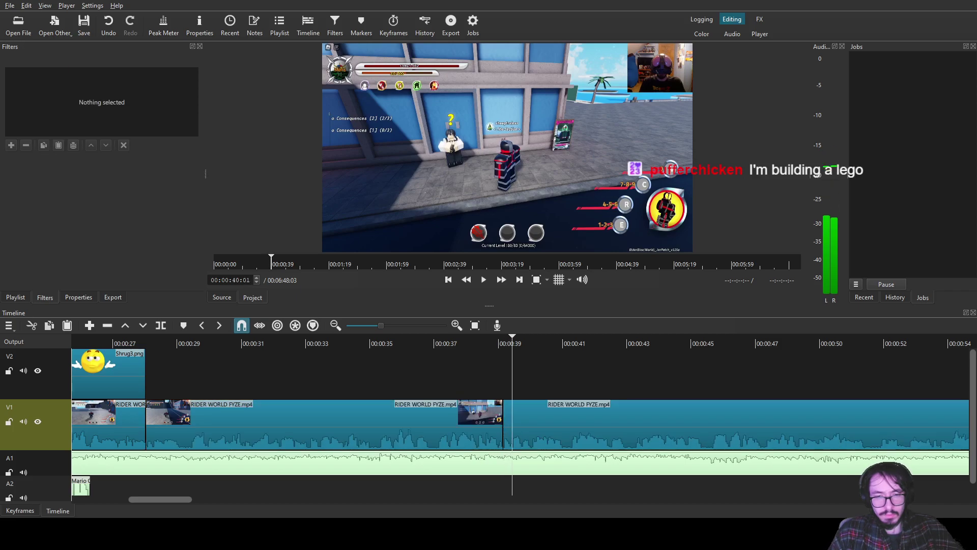
pyautogui.moveTo(529, 340); pyautogui.dragTo(513, 340)
pyautogui.press('s')
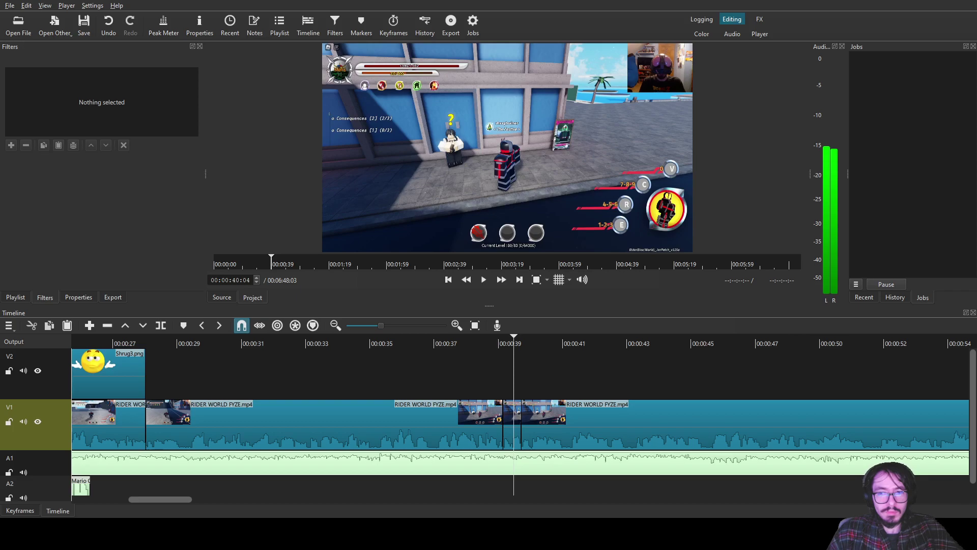
# - Place the pink character PNG on V2 above the short isolated segment and trim it to the same length
pyautogui.moveTo(507, 147); pyautogui.dragTo(504, 374)
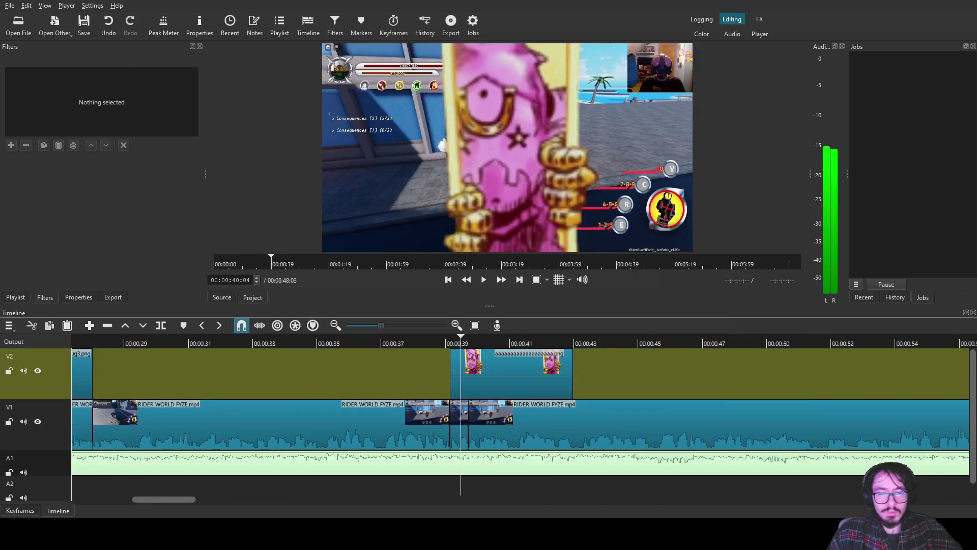
pyautogui.click(504, 374)
pyautogui.moveTo(572, 374); pyautogui.dragTo(467, 374)
# - Add a Size, Position & Rotate filter to the pink character image, move it to the frame's left side, and enlarge it to 101.4%
pyautogui.click(11, 146)
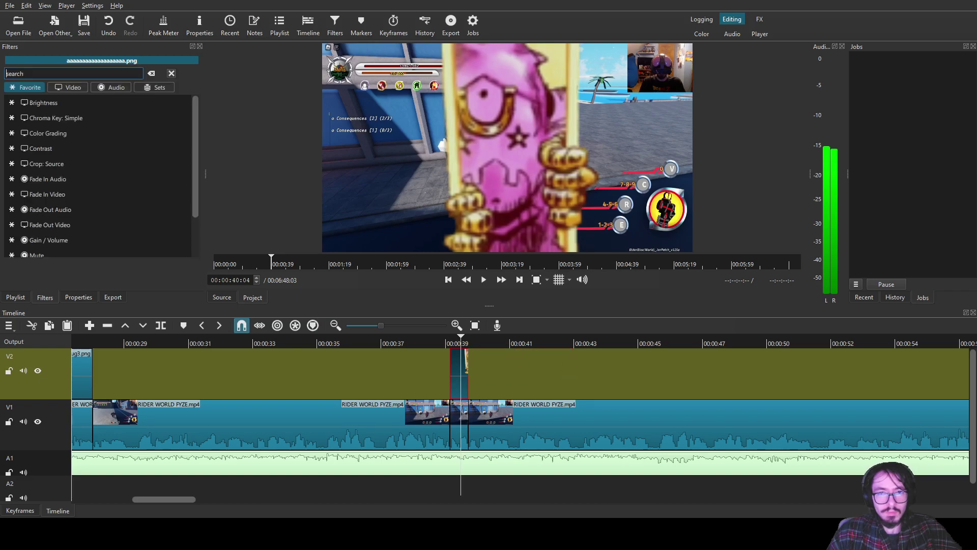
pyautogui.write('siz')
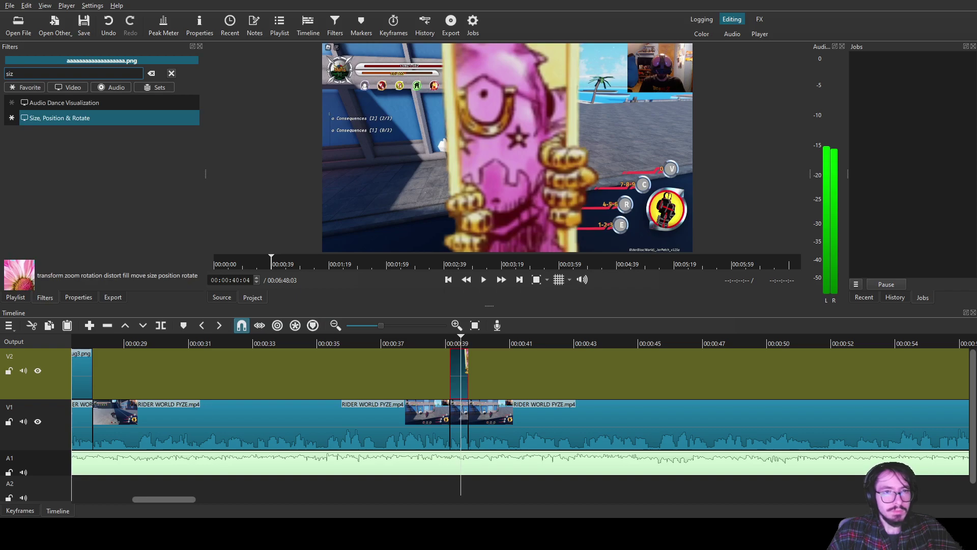
pyautogui.press('Return')
pyautogui.moveTo(506, 148); pyautogui.dragTo(382, 166)
pyautogui.moveTo(468, 80); pyautogui.dragTo(507, 40)
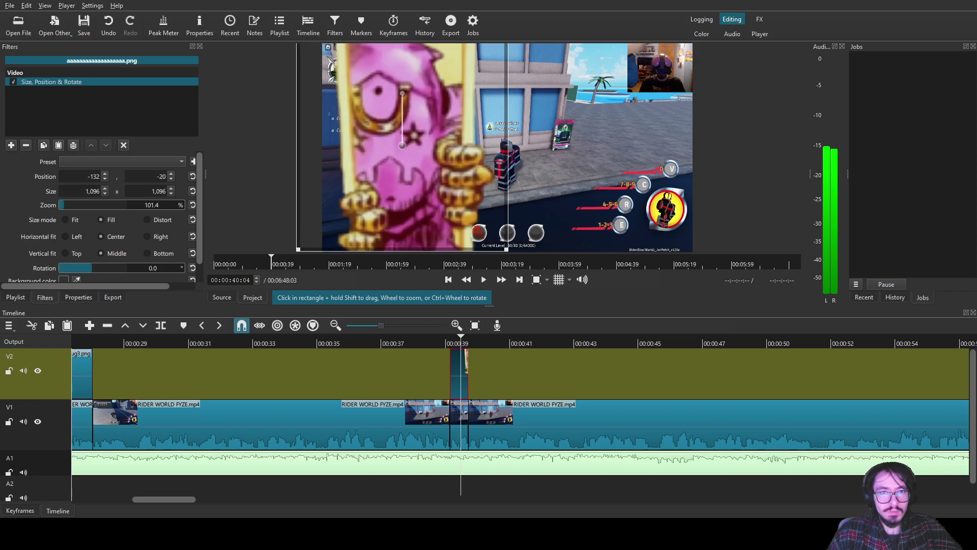
# - Add a Text: Simple filter to the pink character image with the quoted caption "You said what?", one word per line
pyautogui.click(11, 145)
pyautogui.write('tex')
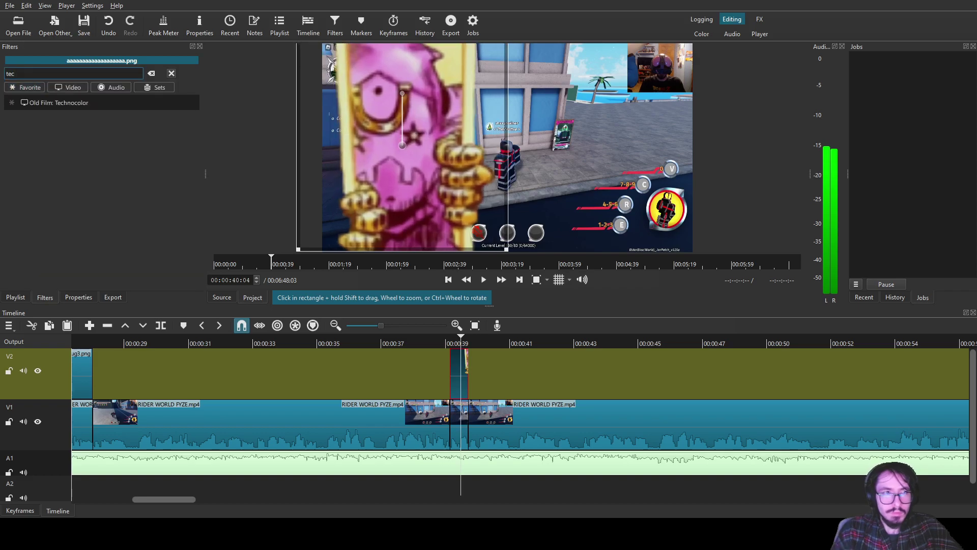
pyautogui.click(51, 148)
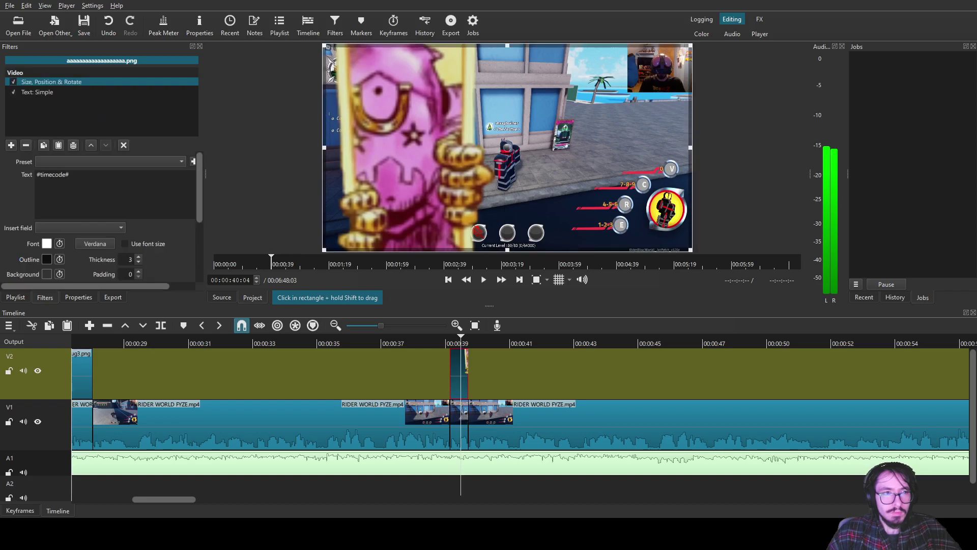
pyautogui.write('"You sai')
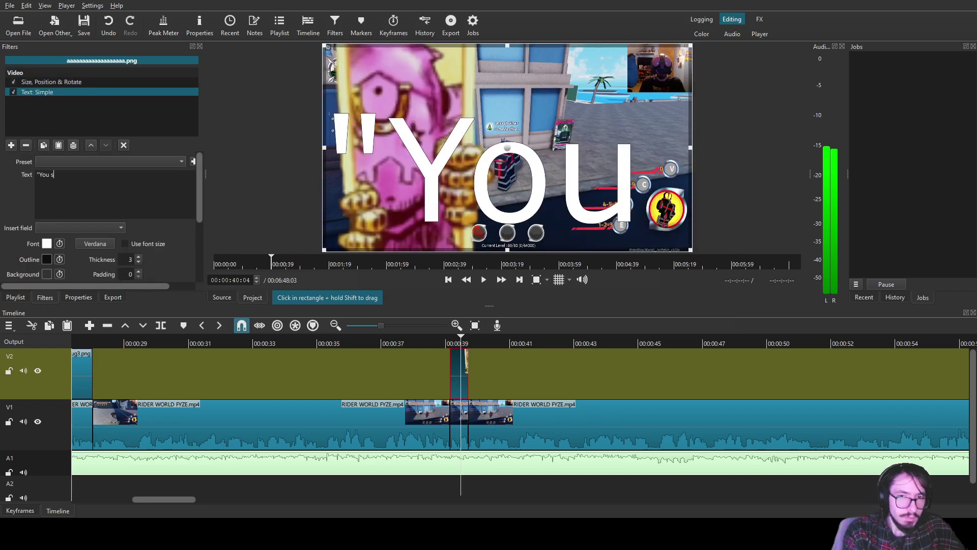
pyautogui.press('BackSpace')
pyautogui.press('BackSpace')
pyautogui.press('BackSpace')
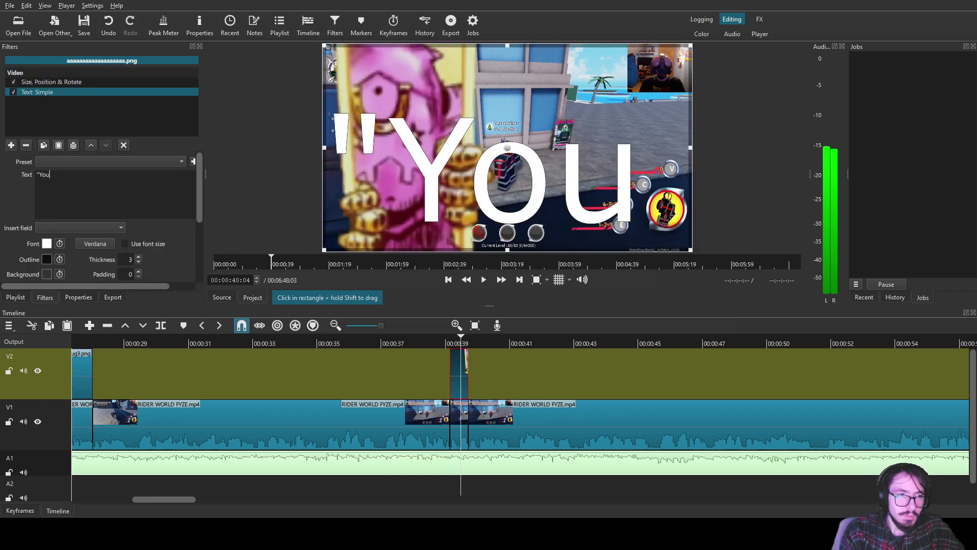
pyautogui.press('Return')
pyautogui.write('said wh')
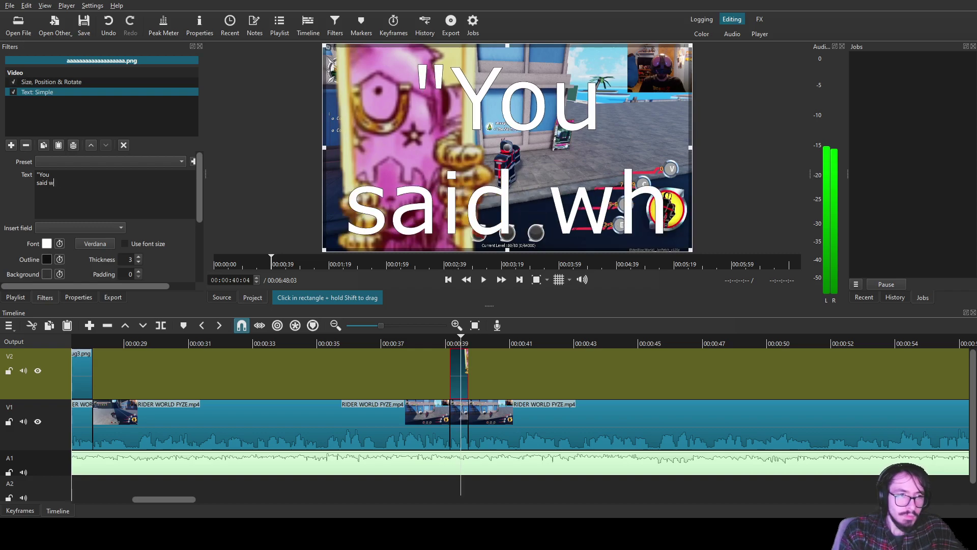
pyautogui.press('BackSpace')
pyautogui.press('BackSpace')
pyautogui.press('BackSpace')
pyautogui.press('Return')
pyautogui.write('what?"')
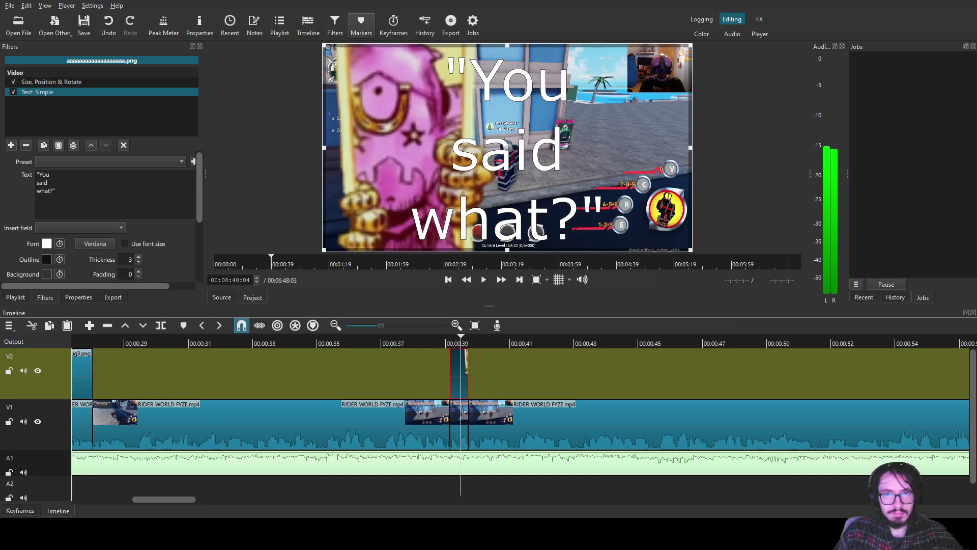
# - Place Tusk chumimi [Sound efect].mp4 on A2 beneath the pink character image and trim a sliver off its start
pyautogui.moveTo(507, 148); pyautogui.dragTo(481, 487)
pyautogui.click(481, 488)
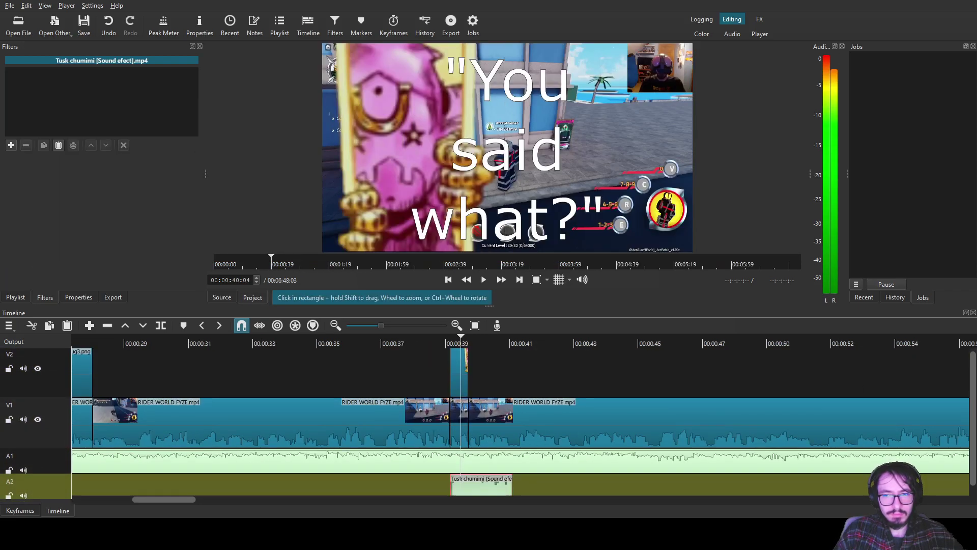
pyautogui.scroll(-1, 481, 478)
pyautogui.moveTo(440, 341)
pyautogui.mouseDown()
pyautogui.moveTo(452, 342)
pyautogui.moveTo(424, 340)
pyautogui.mouseUp()
pyautogui.press('s')
pyautogui.moveTo(481, 471); pyautogui.dragTo(479, 471)
pyautogui.click(479, 471)
# - Add a Gain / Volume filter to the Tusk chumimi sound effect and set its level to -20.0 dB
pyautogui.click(11, 145)
pyautogui.write('ga')
pyautogui.click(41, 132)
pyautogui.write('-20.0')
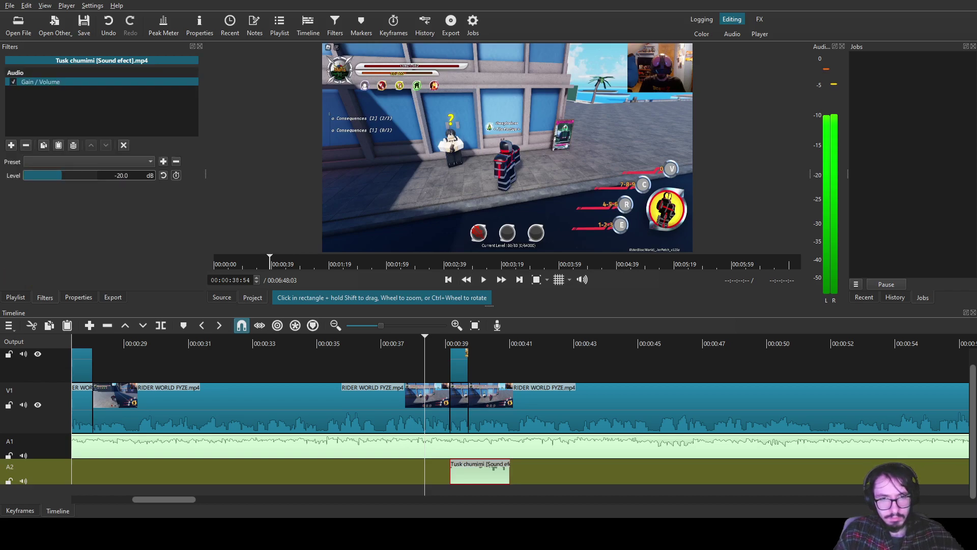
# - Play back the Tusk chumimi sound effect and trim its end to match the end of the pink character image
pyautogui.click(483, 279)
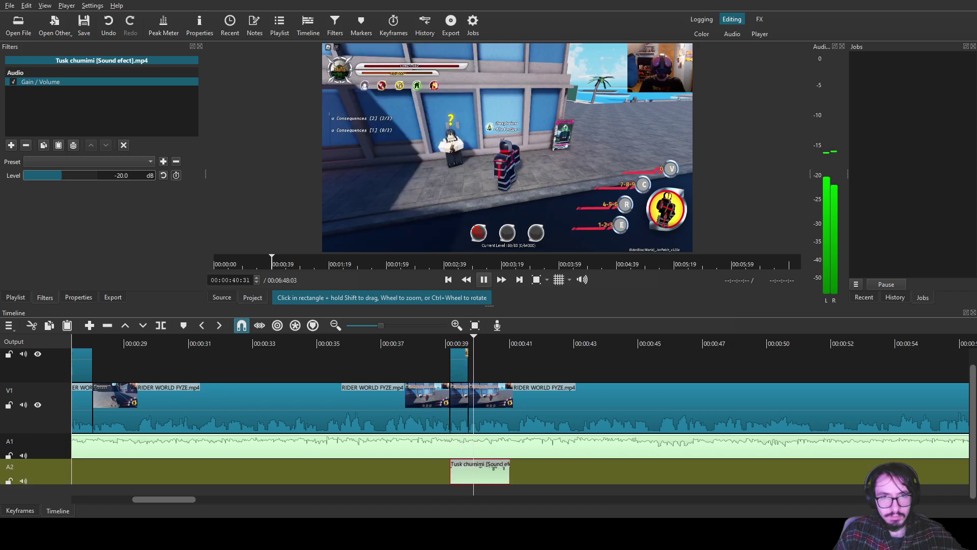
pyautogui.click(483, 280)
pyautogui.moveTo(443, 340); pyautogui.dragTo(394, 340)
pyautogui.moveTo(509, 471); pyautogui.dragTo(468, 471)
pyautogui.press('space')
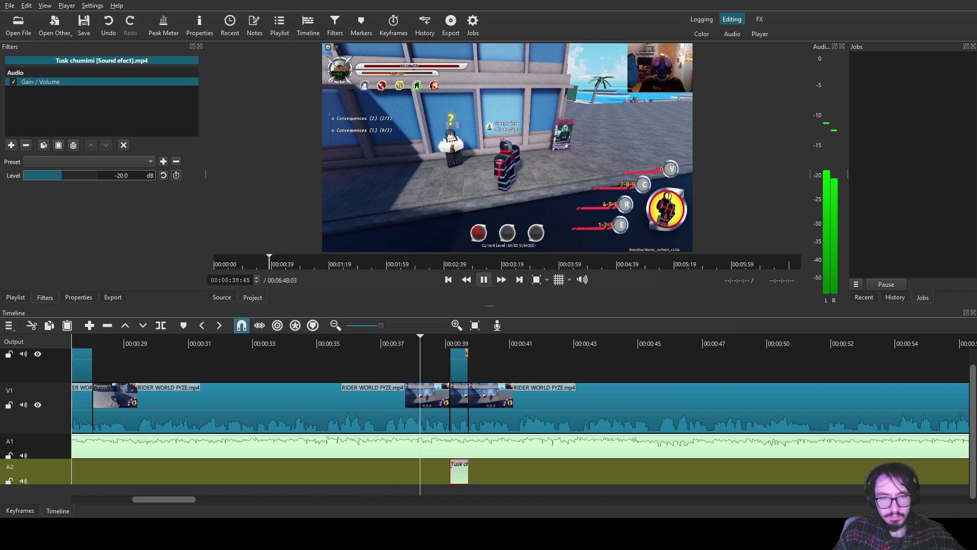
# - Play back the moment with the pink character image to review its caption and Tusk chumimi sound effect
pyautogui.press('space')
pyautogui.click(424, 340)
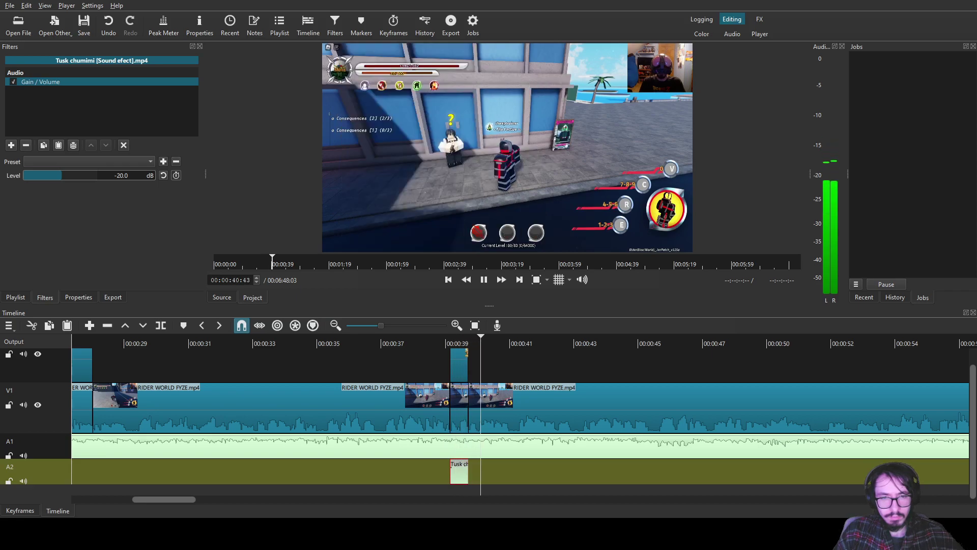
pyautogui.click(559, 407)
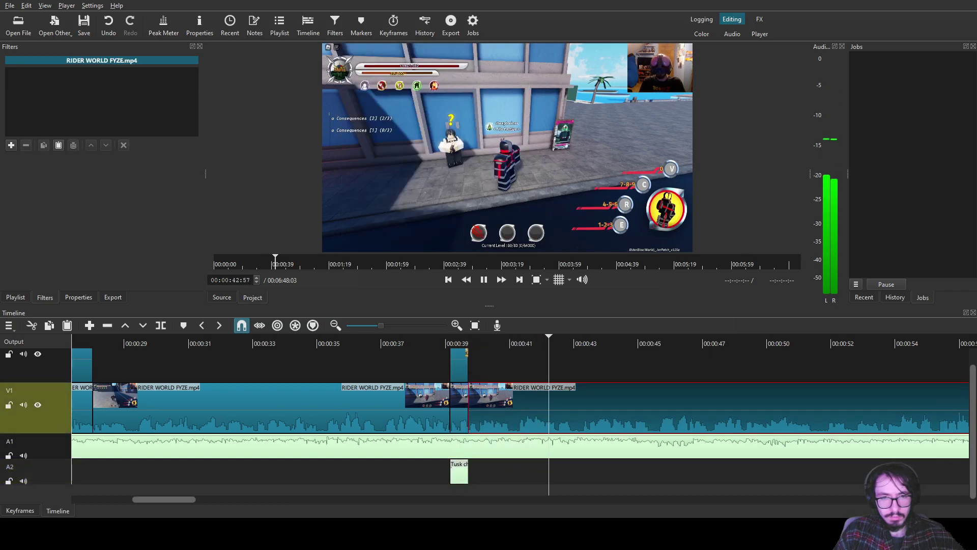
pyautogui.click(459, 364)
pyautogui.click(359, 341)
pyautogui.click(484, 280)
pyautogui.press('space')
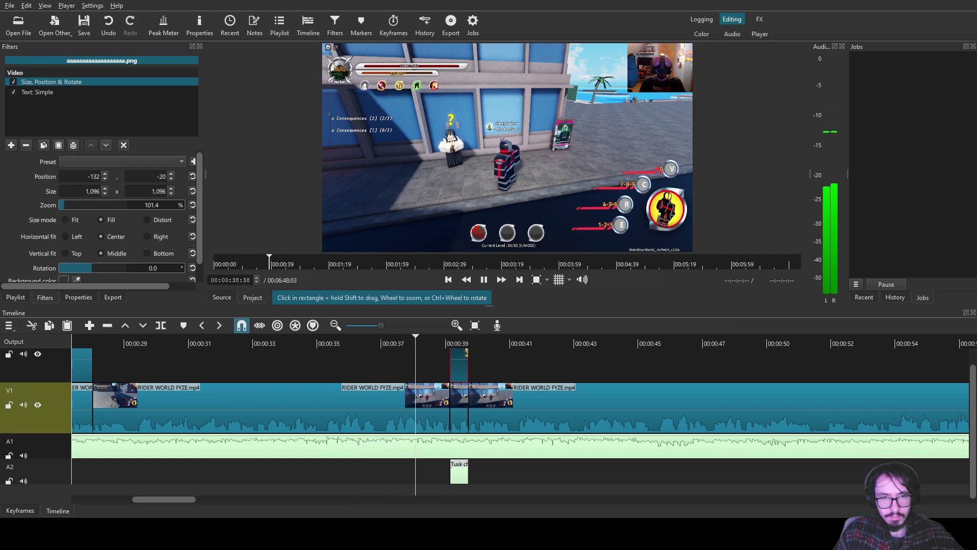
pyautogui.moveTo(426, 342)
pyautogui.mouseDown()
pyautogui.moveTo(378, 342)
pyautogui.moveTo(424, 340)
pyautogui.mouseUp()
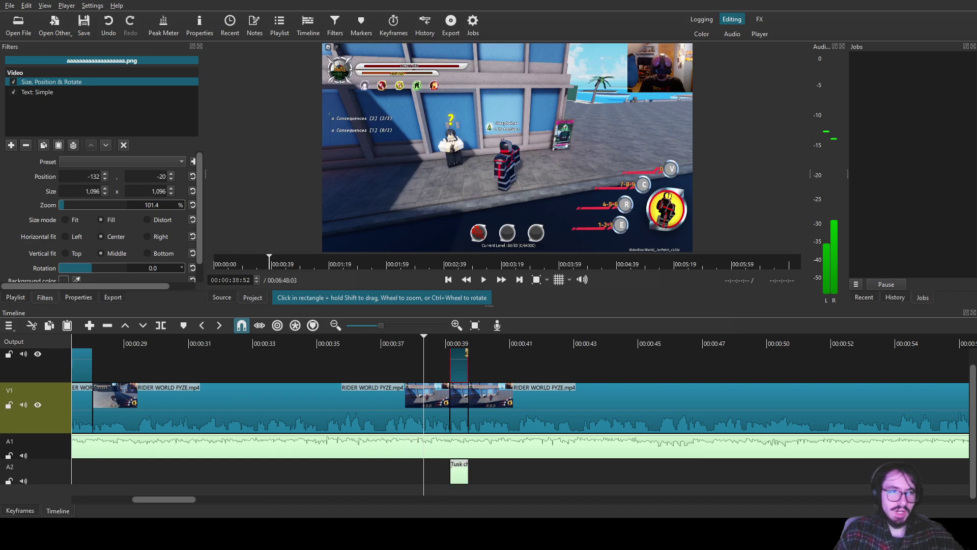
# - Shrink the "You said what?" caption, place it beside the pink character's head, and give it a pink font with outline thickness 15
pyautogui.click(37, 91)
pyautogui.click(458, 342)
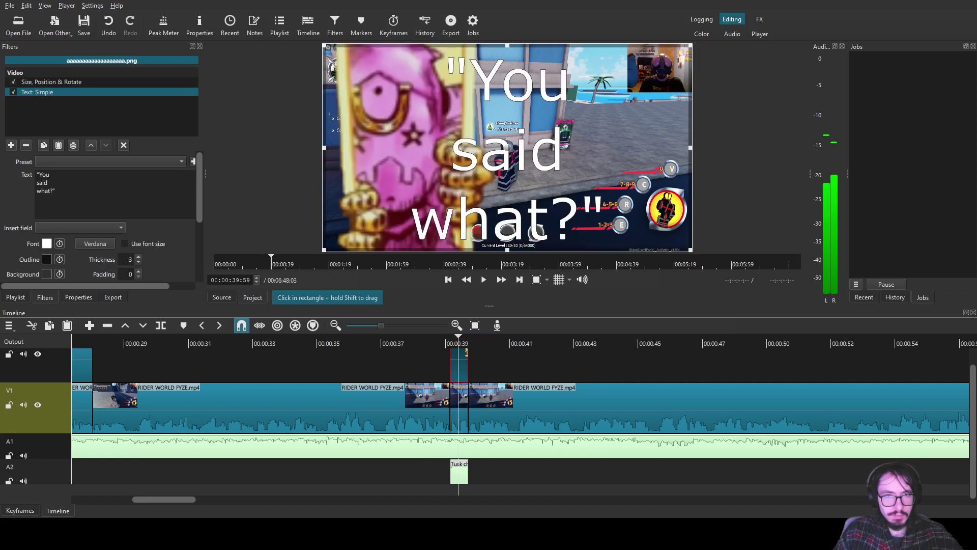
pyautogui.moveTo(691, 46); pyautogui.dragTo(416, 146)
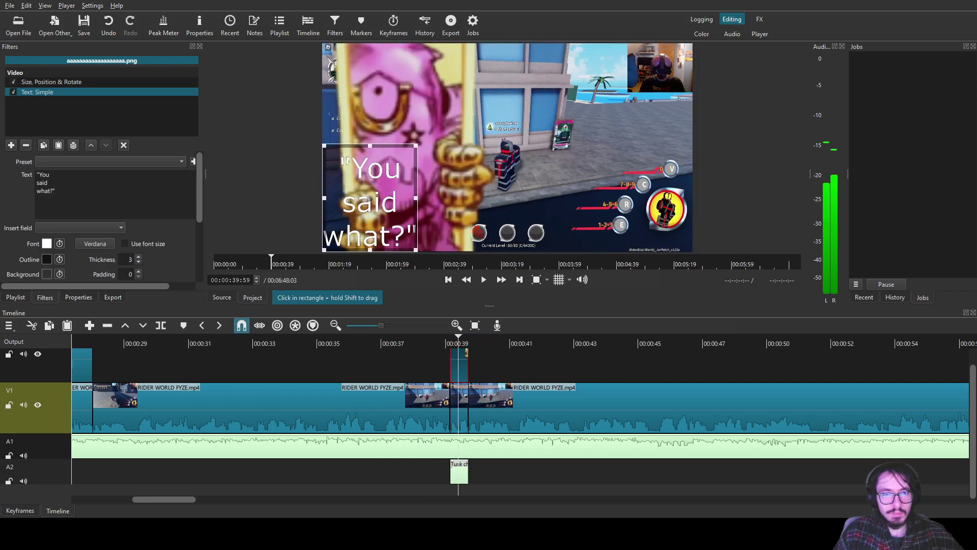
pyautogui.moveTo(370, 197); pyautogui.dragTo(506, 79)
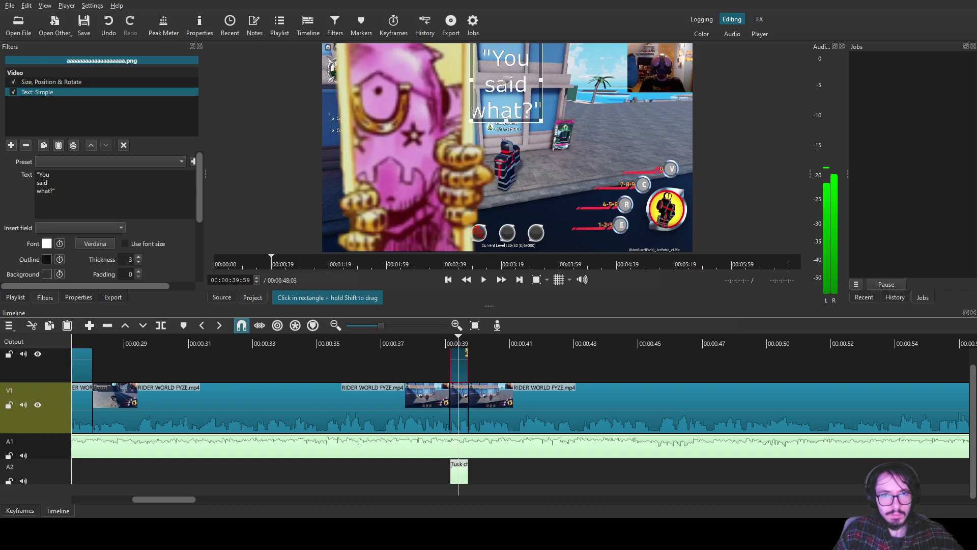
pyautogui.press('Return')
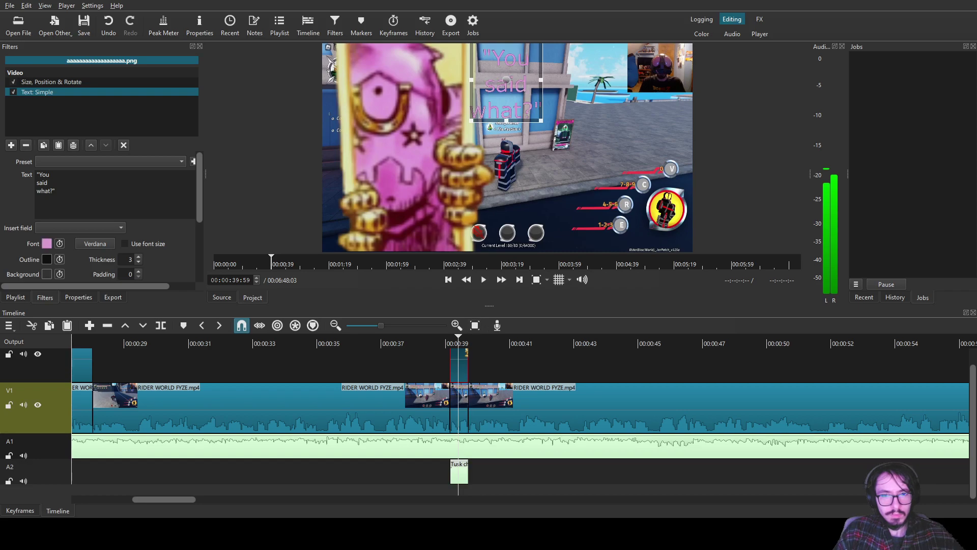
pyautogui.scroll(4, 130, 259)
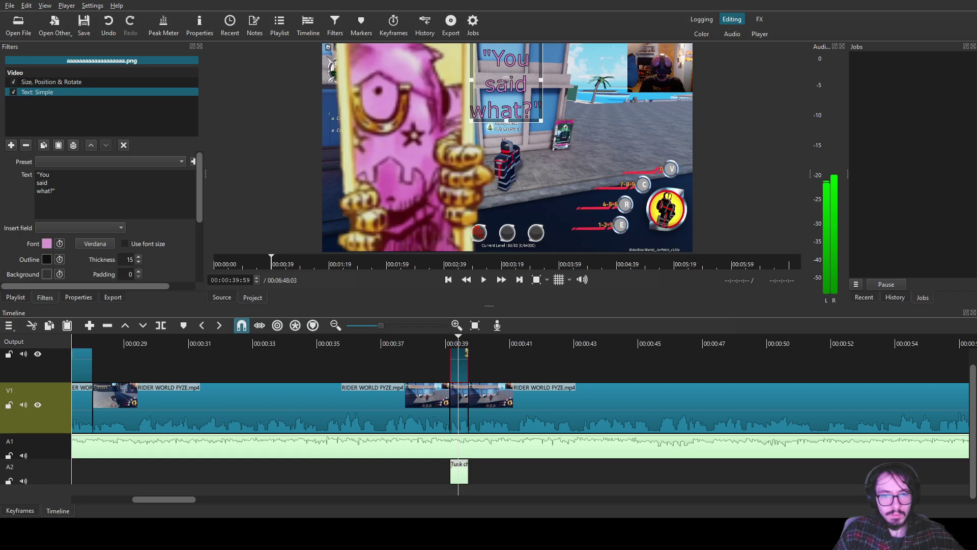
# - Play back the restyled caption and add a Fade In Video filter to the pink character image
pyautogui.click(459, 471)
pyautogui.click(484, 417)
pyautogui.click(437, 343)
pyautogui.press('space')
pyautogui.press('space')
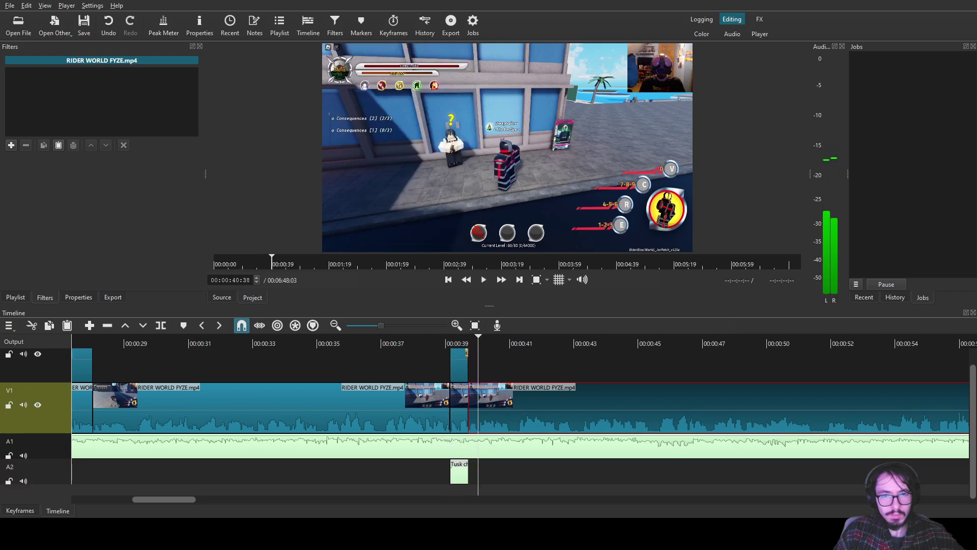
pyautogui.click(460, 364)
pyautogui.write('f')
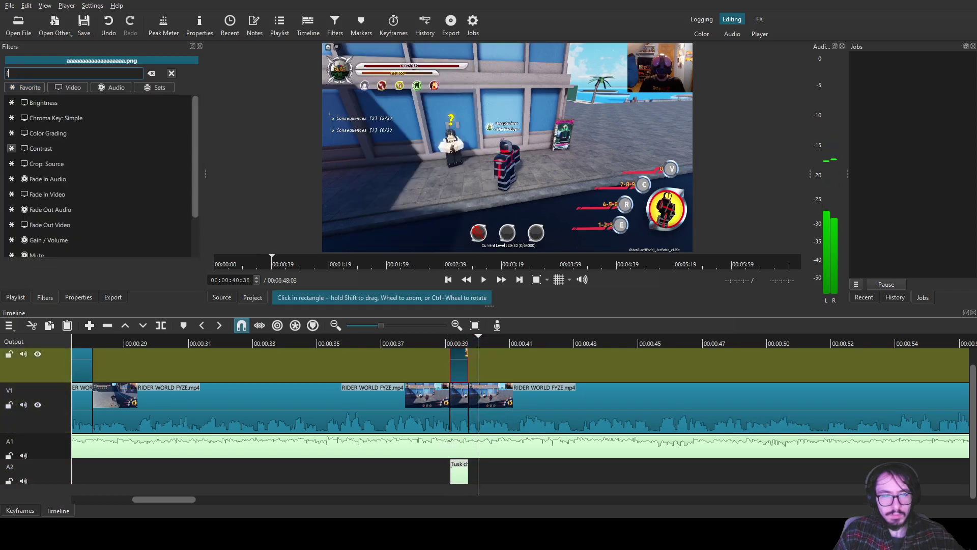
pyautogui.write('fad')
pyautogui.press('Down')
pyautogui.press('Down')
pyautogui.press('Return')
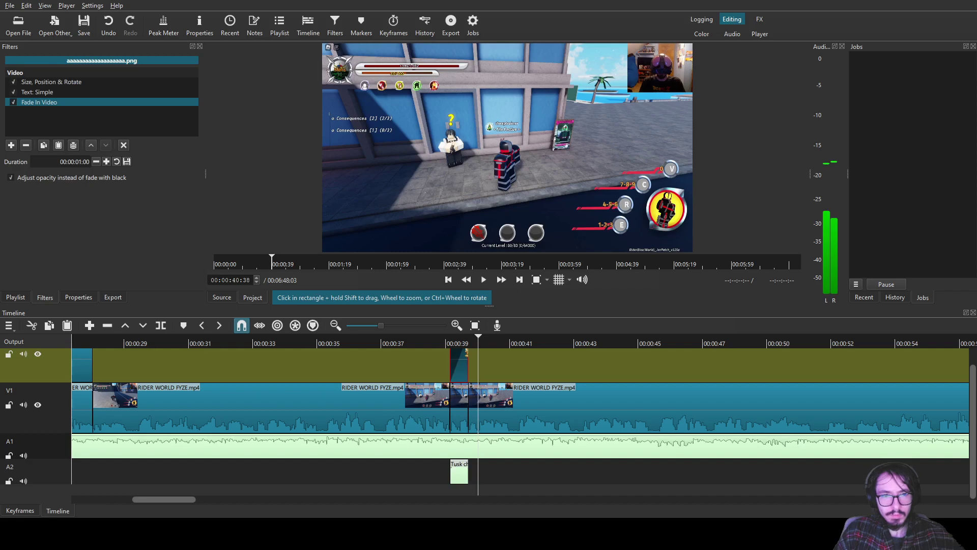
# - Play back the pink character image with its fade-in and save the project
pyautogui.click(436, 341)
pyautogui.click(483, 279)
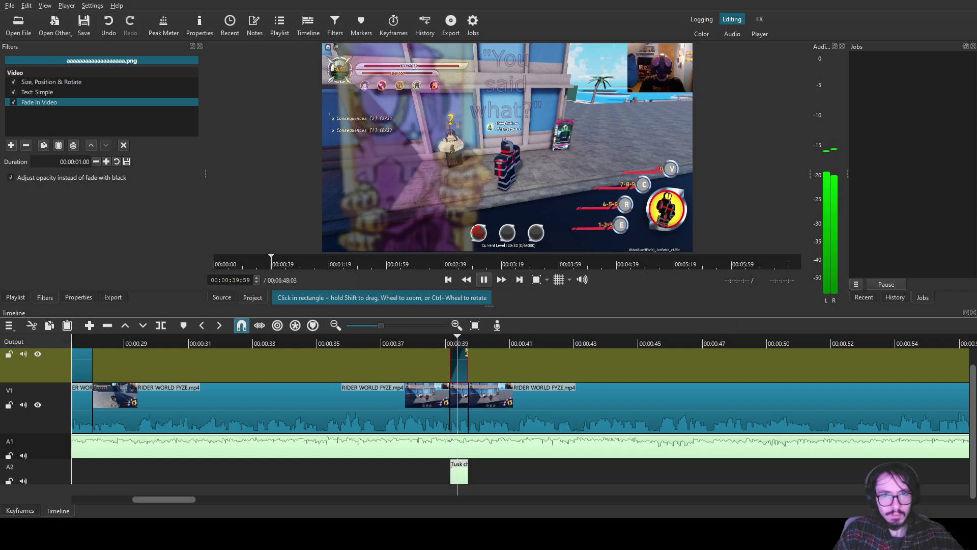
pyautogui.click(514, 402)
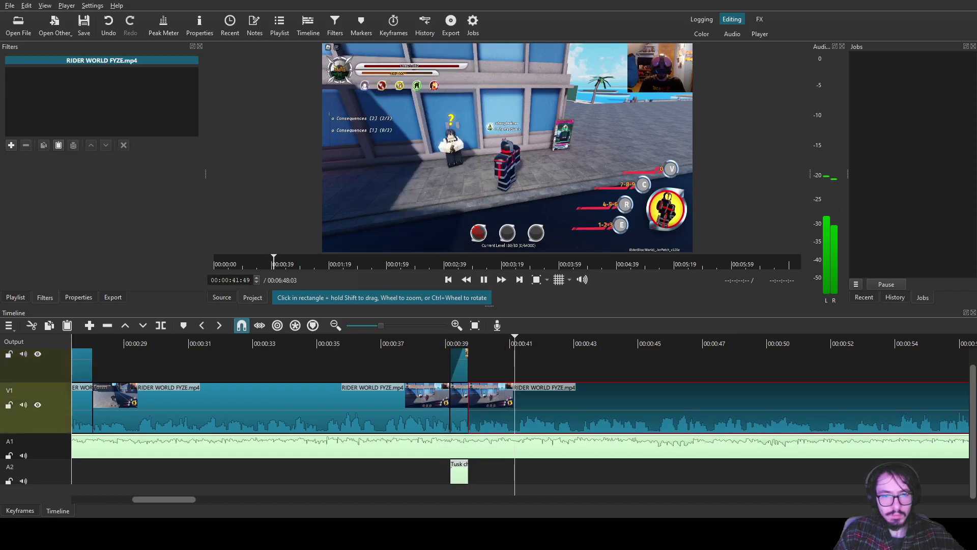
pyautogui.scroll(-2, 514, 402)
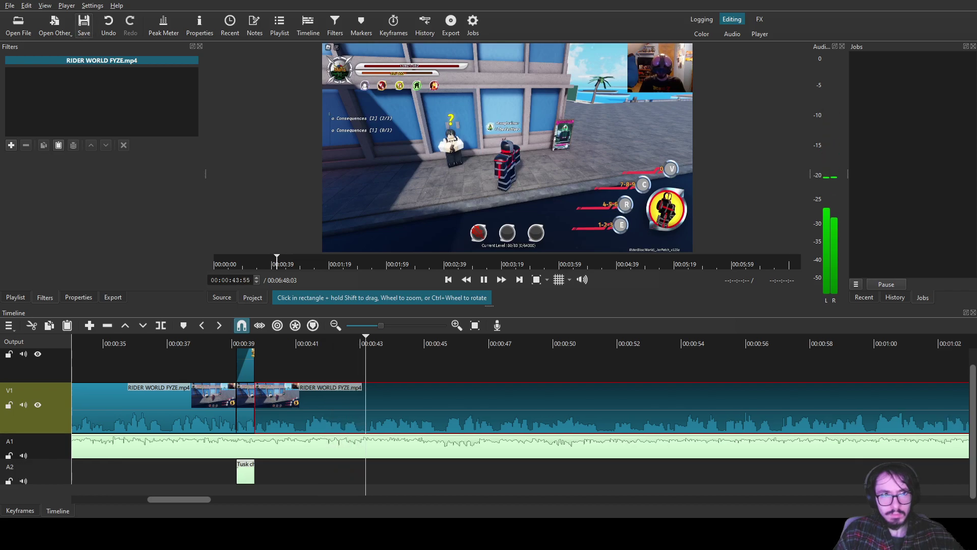
pyautogui.hotkey('ctrl', 's')
# - Split the gameplay clip on V1 at 00:00:42:08
pyautogui.scroll(-1, 521, 408)
pyautogui.moveTo(284, 341); pyautogui.dragTo(269, 341)
pyautogui.press('Right')
pyautogui.press('Right')
pyautogui.press('Right')
pyautogui.press('Right')
pyautogui.press('Right')
pyautogui.press('Right')
pyautogui.press('Right')
pyautogui.press('Right')
pyautogui.press('Right')
pyautogui.press('Right')
pyautogui.press('Right')
pyautogui.press('Right')
pyautogui.press('Right')
pyautogui.press('Right')
pyautogui.press('Right')
pyautogui.press('Right')
pyautogui.press('Right')
pyautogui.press('Right')
pyautogui.press('Right')
pyautogui.press('Right')
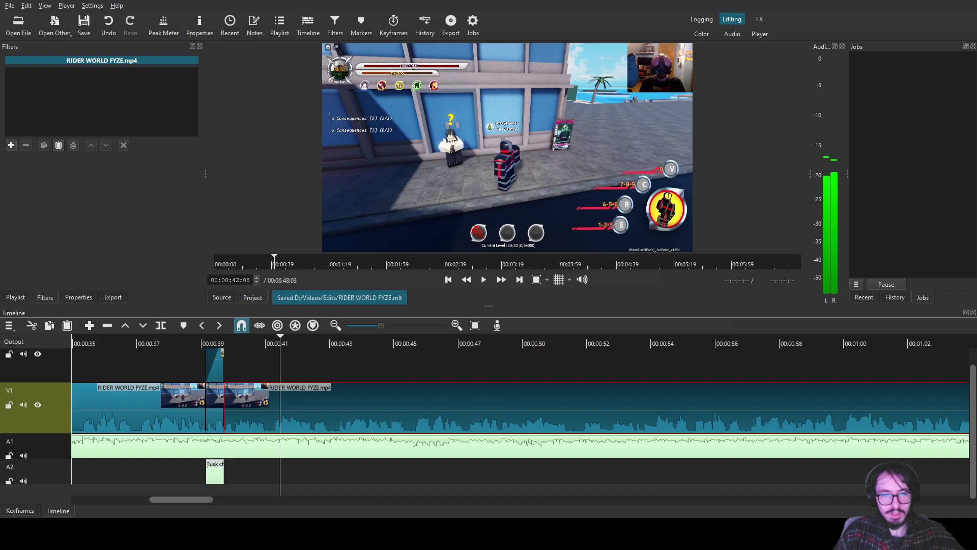
pyautogui.press('s')
# - Split the V1 gameplay clip again about 1.5 seconds after the 00:00:42:08 cut to isolate a short segment
pyautogui.press('Right')
pyautogui.press('Right')
pyautogui.press('Right')
pyautogui.press('Right')
pyautogui.press('Right')
pyautogui.press('Right')
pyautogui.press('Right')
pyautogui.press('Right')
pyautogui.press('Right')
pyautogui.press('Right')
pyautogui.press('Right')
pyautogui.press('Right')
pyautogui.press('Right')
pyautogui.press('Right')
pyautogui.press('Right')
pyautogui.press('Right')
pyautogui.press('Right')
pyautogui.press('Right')
pyautogui.press('Right')
pyautogui.press('Right')
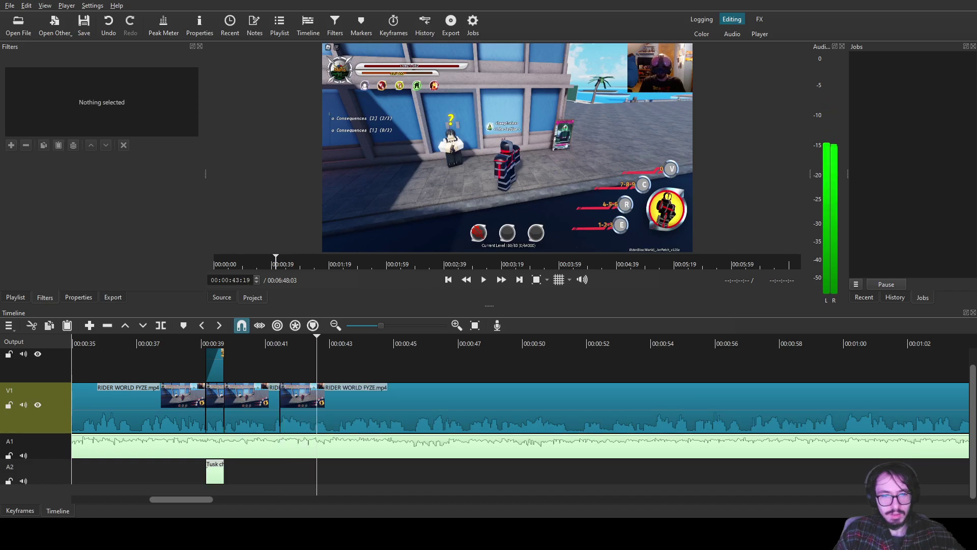
pyautogui.press('s')
# - Place the Nokia phone image on the track above the isolated V1 segment and trim its end to match that segment
pyautogui.click(296, 341)
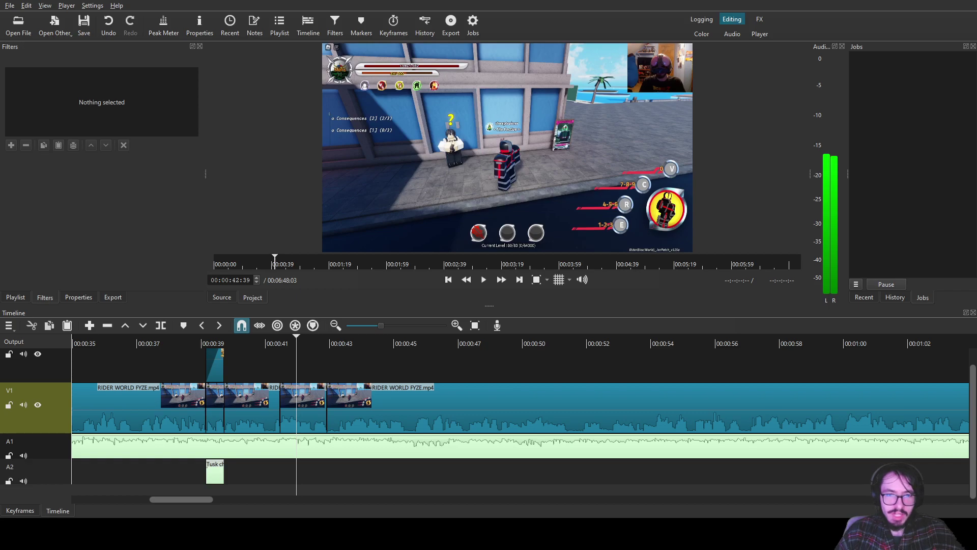
pyautogui.press('Escape')
pyautogui.moveTo(507, 147); pyautogui.dragTo(280, 471)
pyautogui.moveTo(567, 471); pyautogui.dragTo(566, 359)
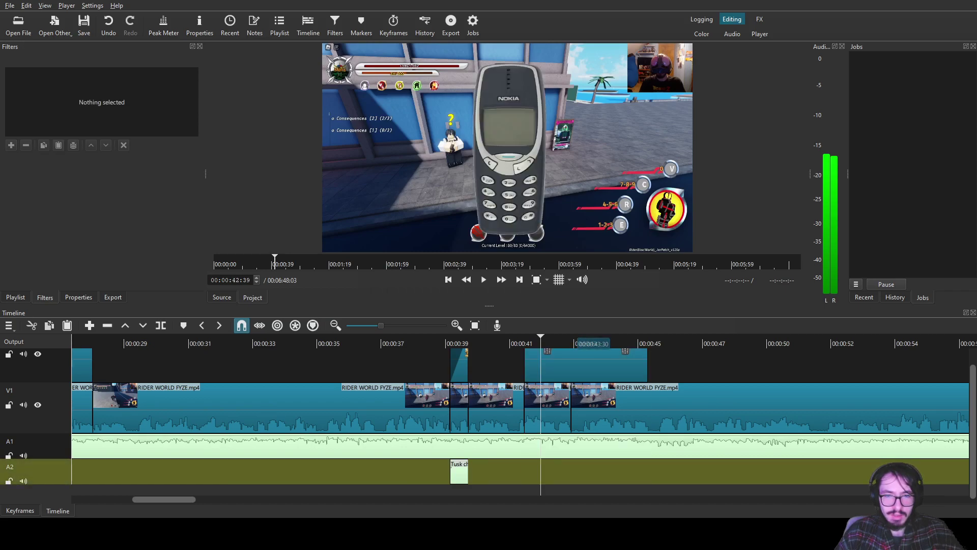
pyautogui.moveTo(646, 364); pyautogui.dragTo(571, 364)
# - Add a Crop: Source filter to the Nokia phone image and set Top to 540 px
pyautogui.click(11, 145)
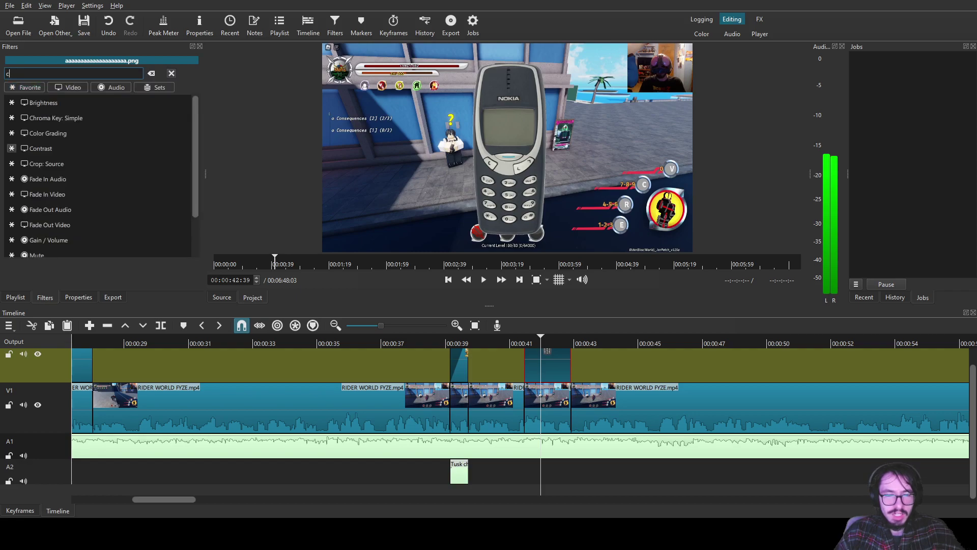
pyautogui.write('cr')
pyautogui.click(109, 164)
pyautogui.moveTo(42, 205); pyautogui.dragTo(72, 205)
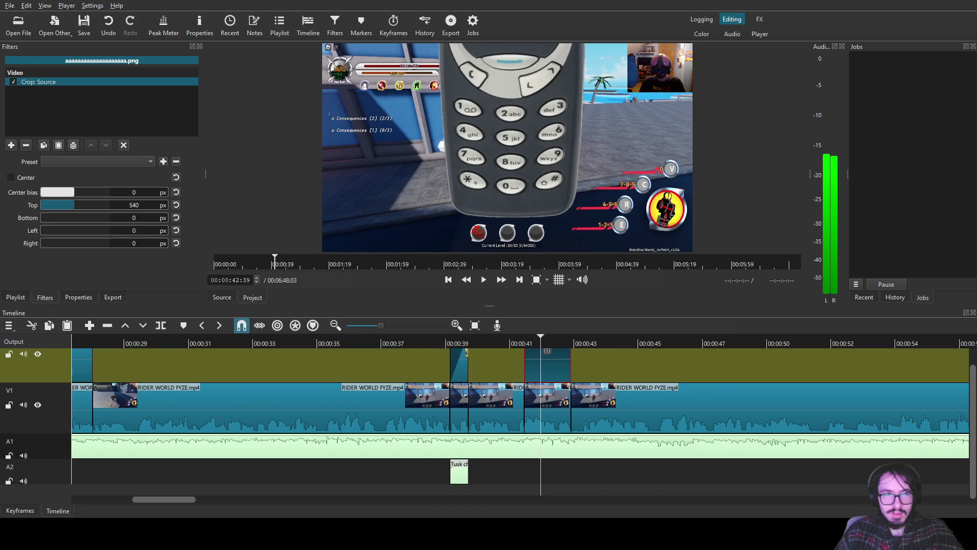
# - Play back the cropped phone image and review the gameplay that follows it up to about 00:01:06
pyautogui.press('f')
pyautogui.click(593, 402)
pyautogui.moveTo(540, 340); pyautogui.dragTo(517, 340)
pyautogui.press('space')
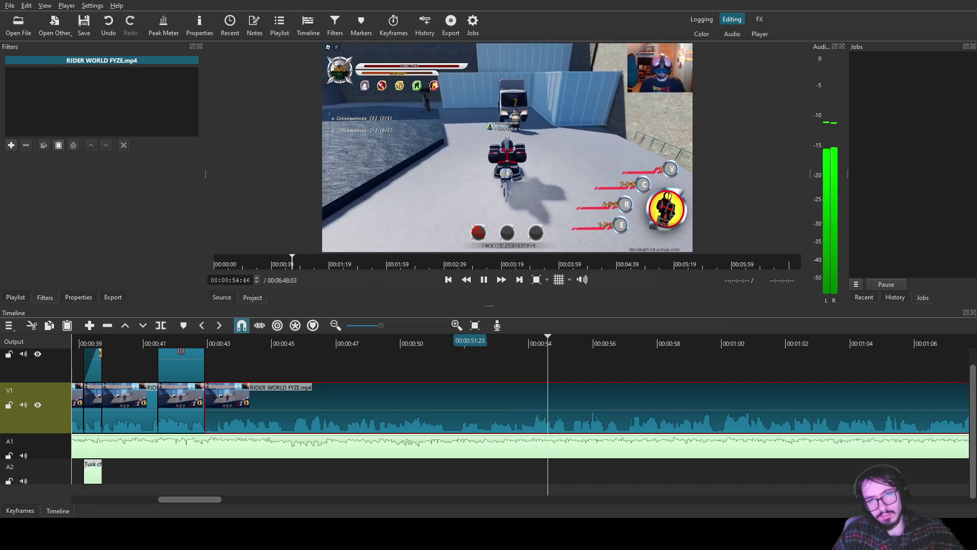
pyautogui.click(414, 342)
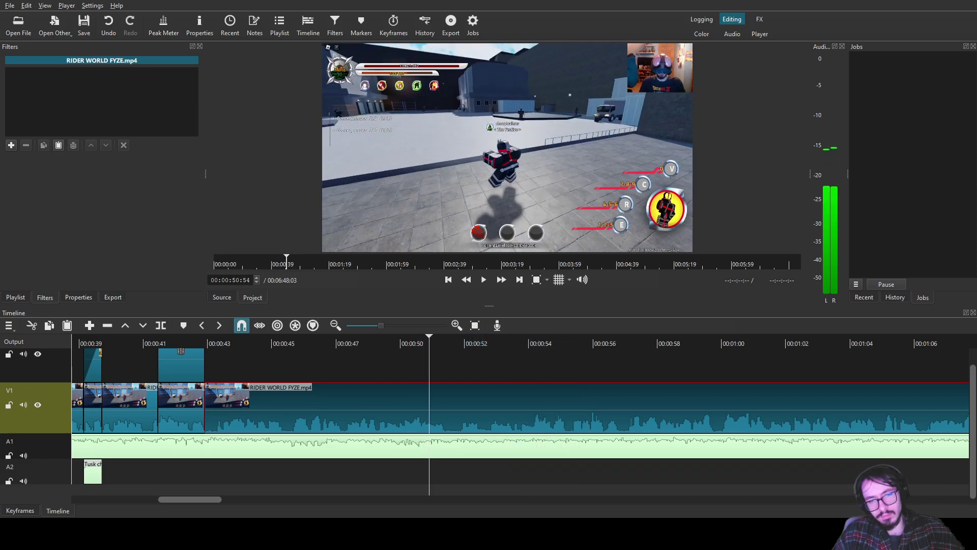
pyautogui.press('space')
pyautogui.press('Right')
pyautogui.press('Right')
pyautogui.press('Right')
pyautogui.press('Right')
pyautogui.press('Right')
pyautogui.press('Right')
pyautogui.press('Right')
pyautogui.press('Right')
pyautogui.press('Right')
pyautogui.moveTo(446, 340); pyautogui.dragTo(484, 340)
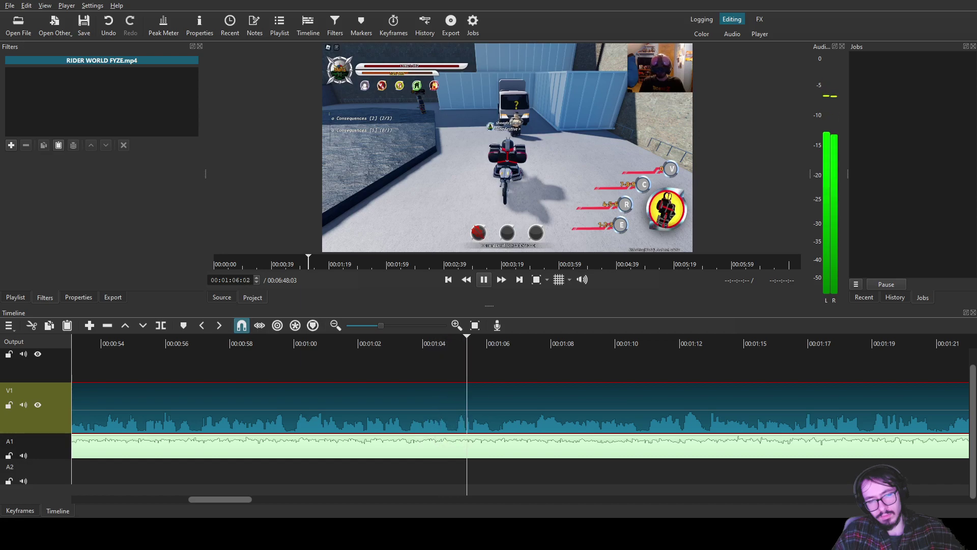
# - Split the V1 gameplay clip at 00:01:05:47 and again about one second further on to isolate a segment
pyautogui.press('space')
pyautogui.click(436, 342)
pyautogui.press('space')
pyautogui.press('space')
pyautogui.moveTo(458, 342)
pyautogui.mouseDown()
pyautogui.moveTo(467, 342)
pyautogui.moveTo(455, 342)
pyautogui.mouseUp()
pyautogui.press('space')
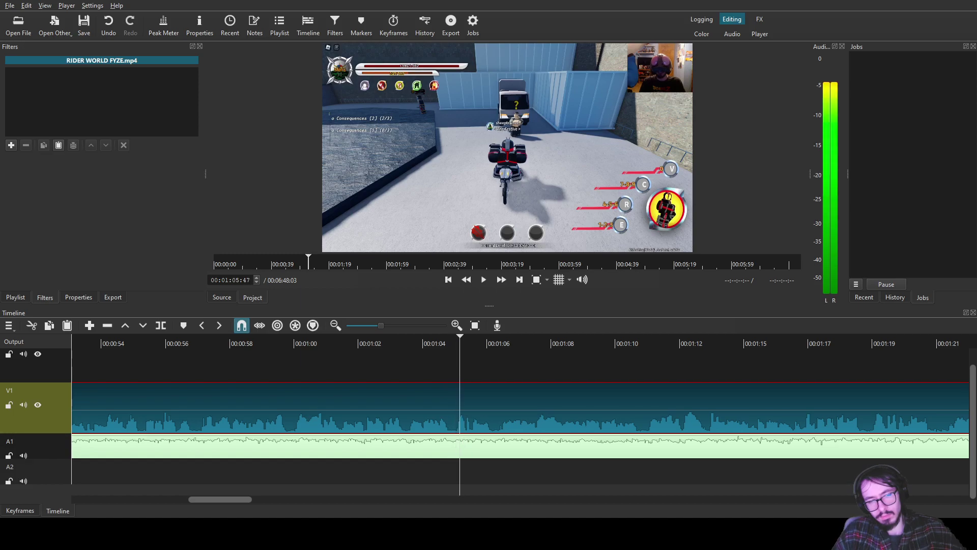
pyautogui.press('s')
pyautogui.press('space')
pyautogui.press('s')
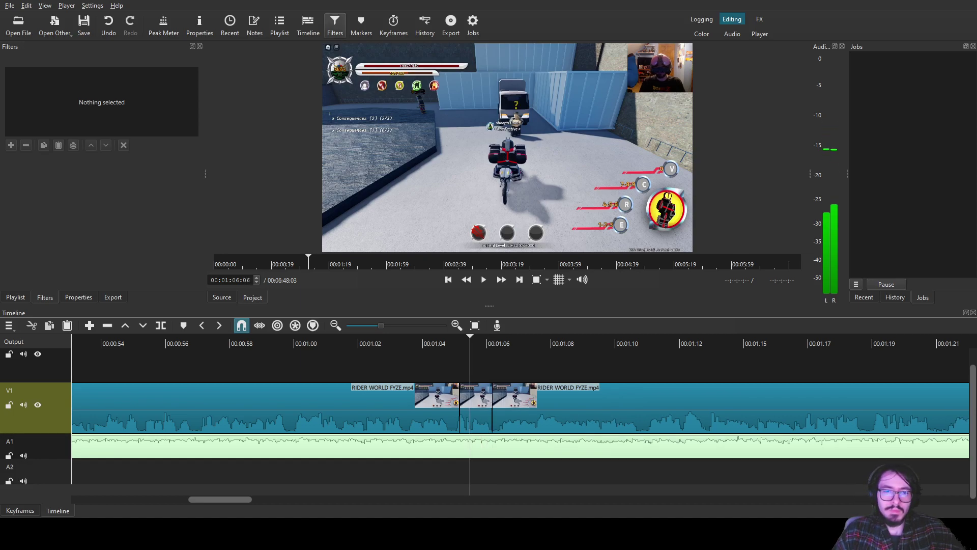
# - Fit the Nokia phone image over the new segment with a Crop: Source filter set to Bottom 525 px, and play it back
pyautogui.moveTo(507, 148); pyautogui.dragTo(461, 364)
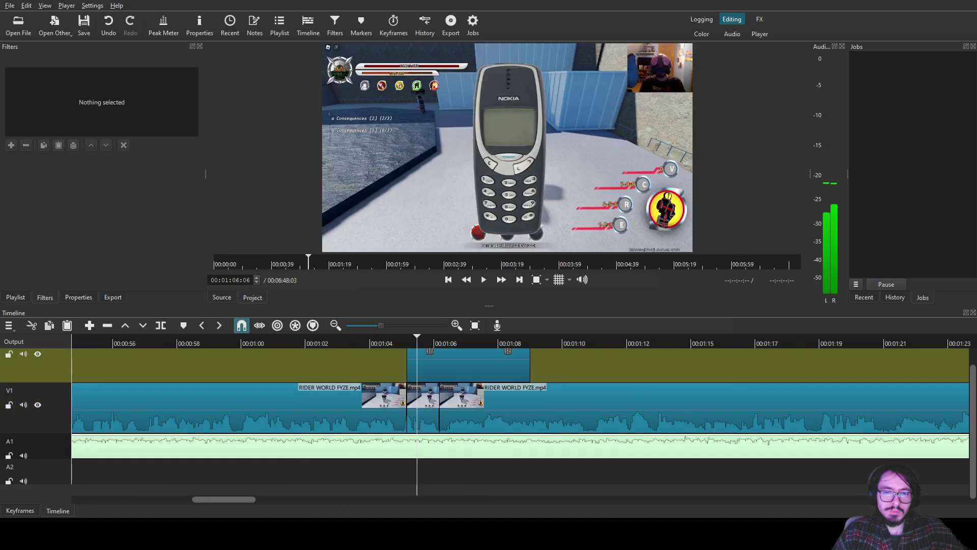
pyautogui.moveTo(524, 366); pyautogui.dragTo(438, 367)
pyautogui.click(11, 145)
pyautogui.write('cr')
pyautogui.click(46, 163)
pyautogui.moveTo(42, 218); pyautogui.dragTo(73, 217)
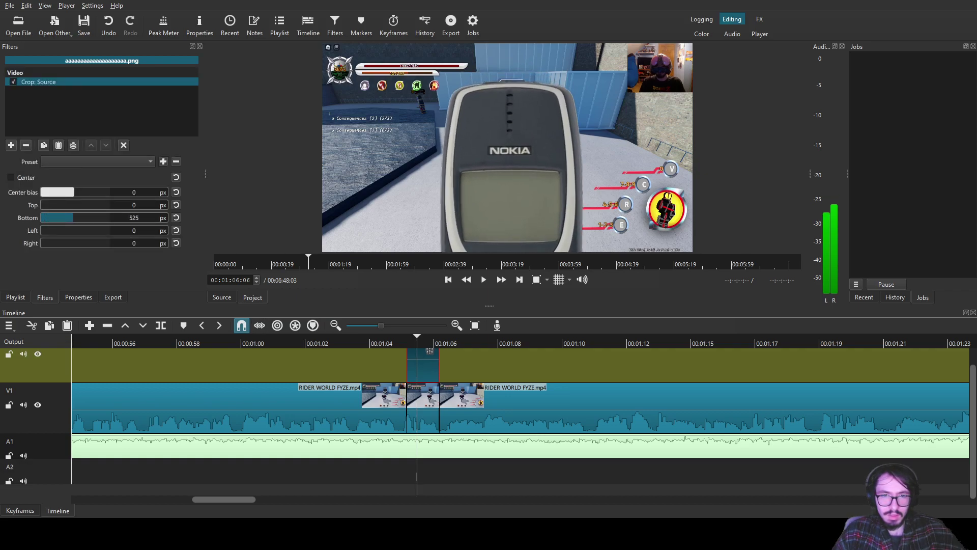
pyautogui.click(458, 397)
pyautogui.click(391, 342)
pyautogui.press('space')
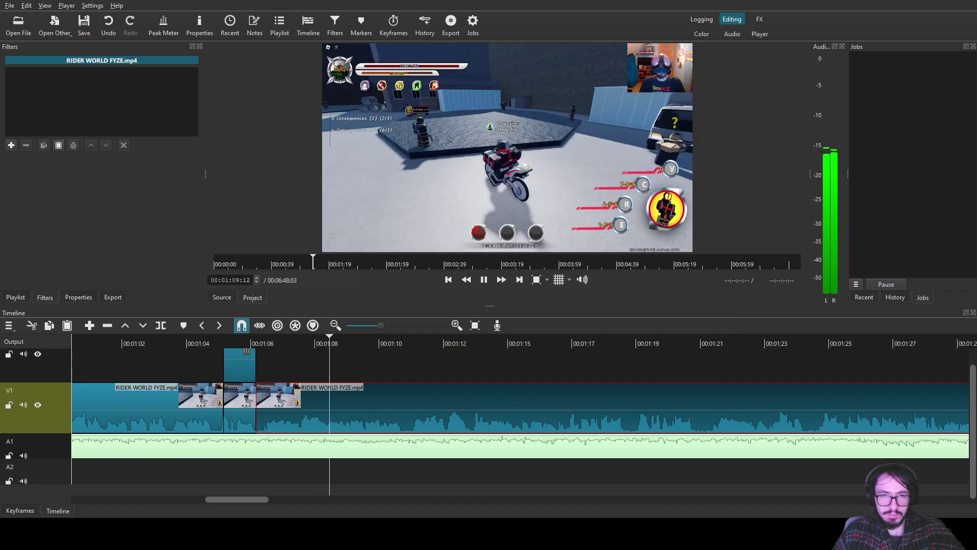
pyautogui.press('space')
# - Try Zelda Get Item - Sound Effect.mp3 on A2 beneath the first phone image and delete it again
pyautogui.scroll(12, 520, 407)
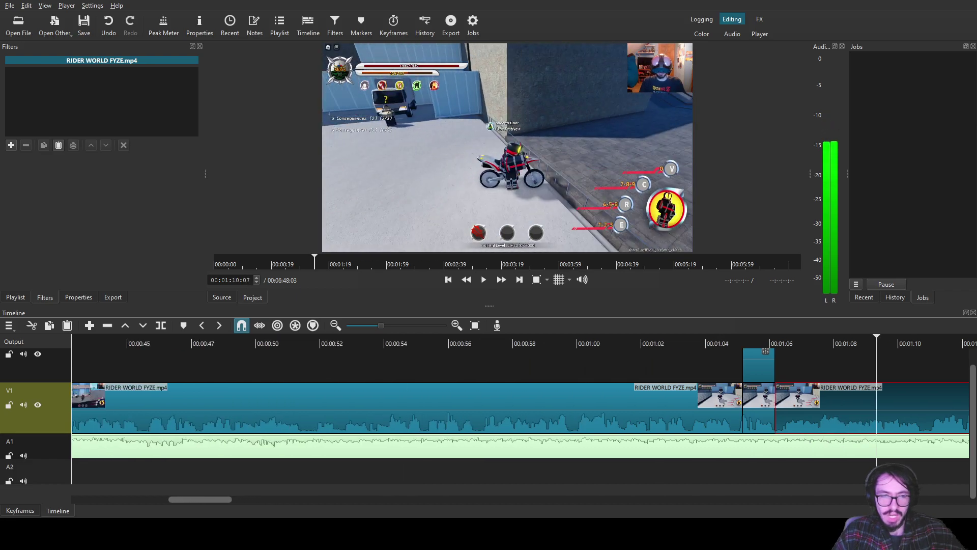
pyautogui.hscroll(-2, 509, 407)
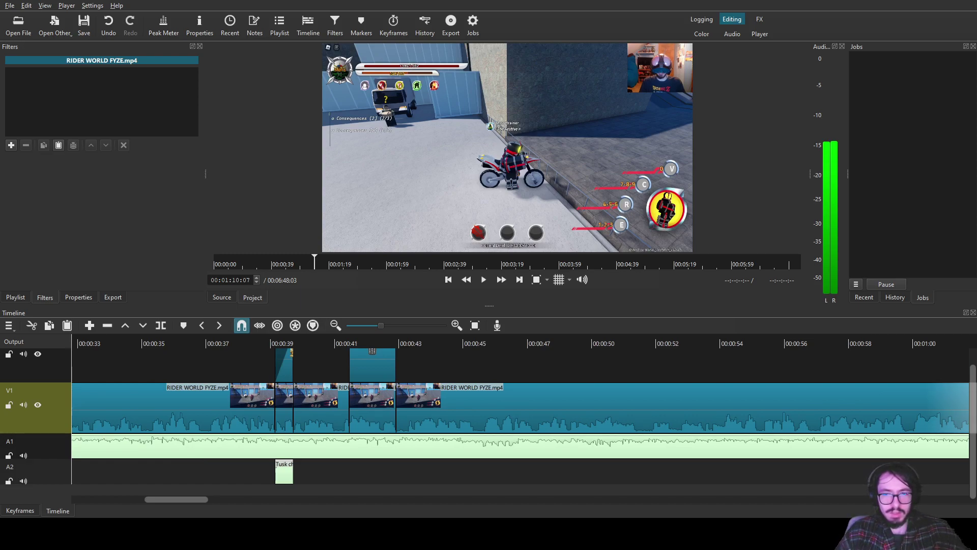
pyautogui.moveTo(507, 147); pyautogui.dragTo(350, 470)
pyautogui.hscroll(5, 521, 408)
pyautogui.hscroll(-20, 521, 407)
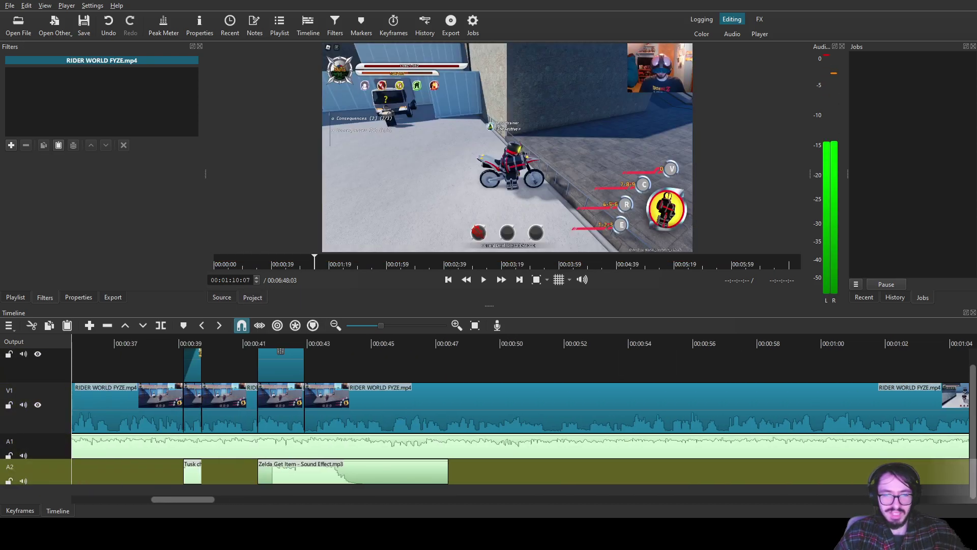
pyautogui.hscroll(-4, 520, 407)
pyautogui.click(445, 471)
pyautogui.click(359, 340)
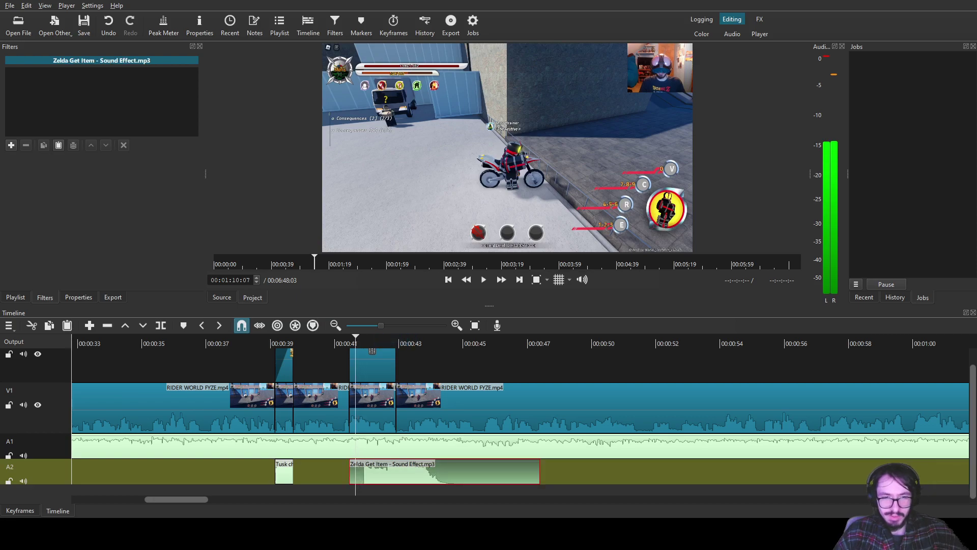
pyautogui.press('Delete')
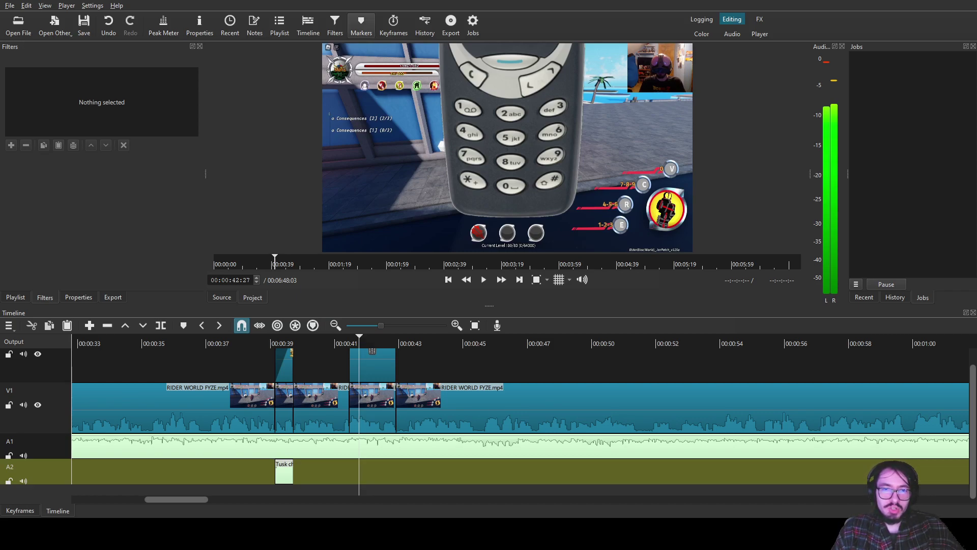
# - Place Item Get (The Legend of Zelda Breath of the Wild OST).mp4 on A2 beneath the first phone image, with its quiet beginning trimmed off
pyautogui.moveTo(507, 147); pyautogui.dragTo(349, 471)
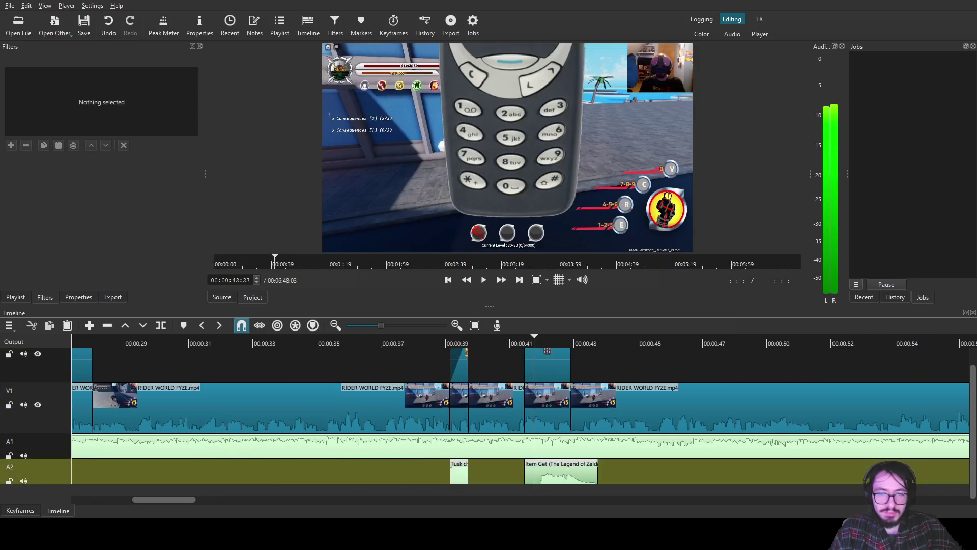
pyautogui.click(561, 471)
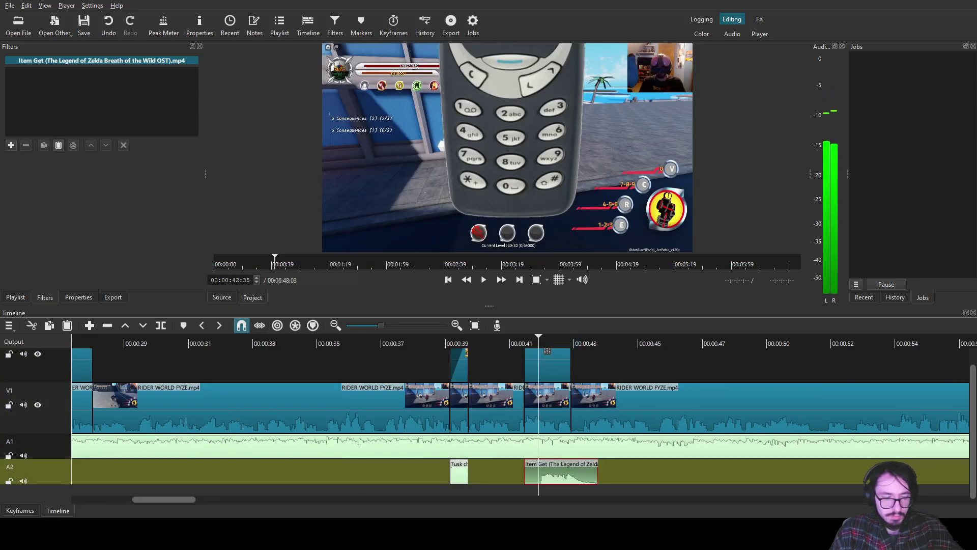
pyautogui.press('s')
pyautogui.moveTo(572, 471)
pyautogui.mouseDown()
pyautogui.moveTo(551, 471)
pyautogui.moveTo(560, 471)
pyautogui.mouseUp()
pyautogui.click(520, 340)
pyautogui.press('space')
pyautogui.scroll(-2, 520, 407)
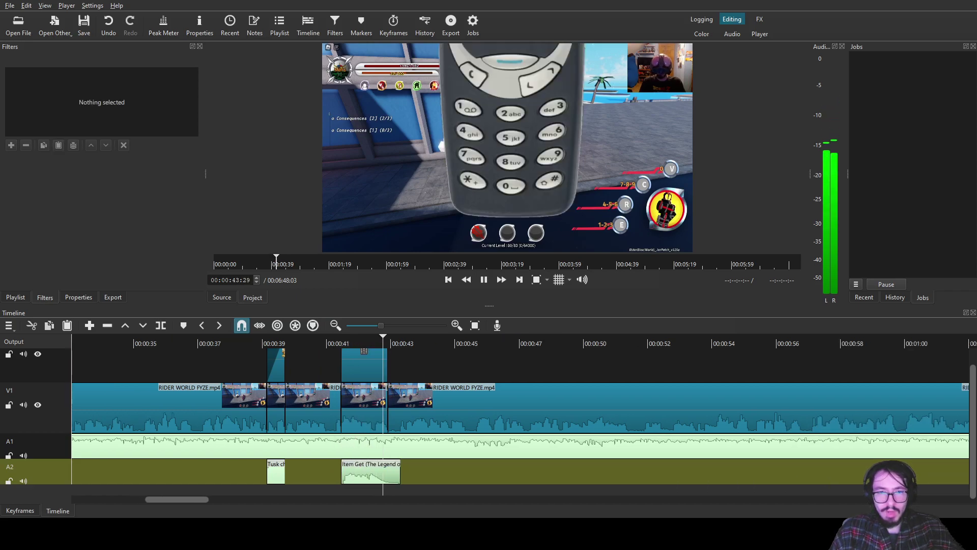
pyautogui.press('space')
# - Place the same Item Get sound on A2 beneath the second phone image near 00:01:05, with its quiet beginning trimmed off
pyautogui.scroll(-10, 519, 407)
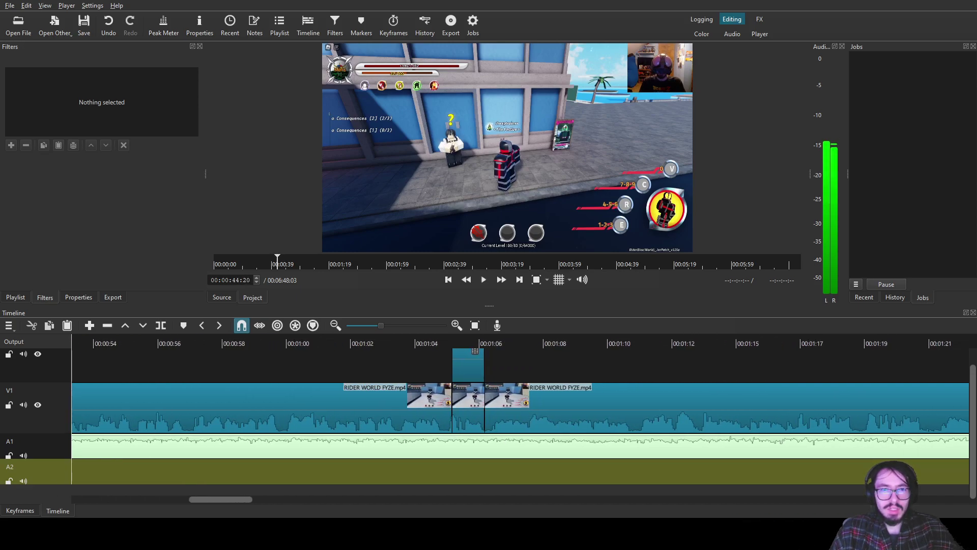
pyautogui.moveTo(361, 26); pyautogui.dragTo(453, 470)
pyautogui.hscroll(10, 520, 415)
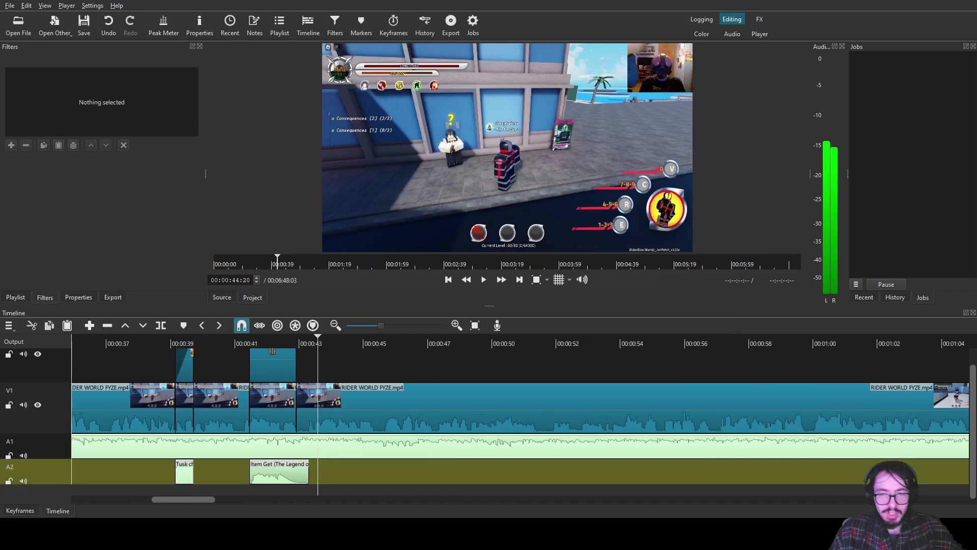
pyautogui.click(496, 471)
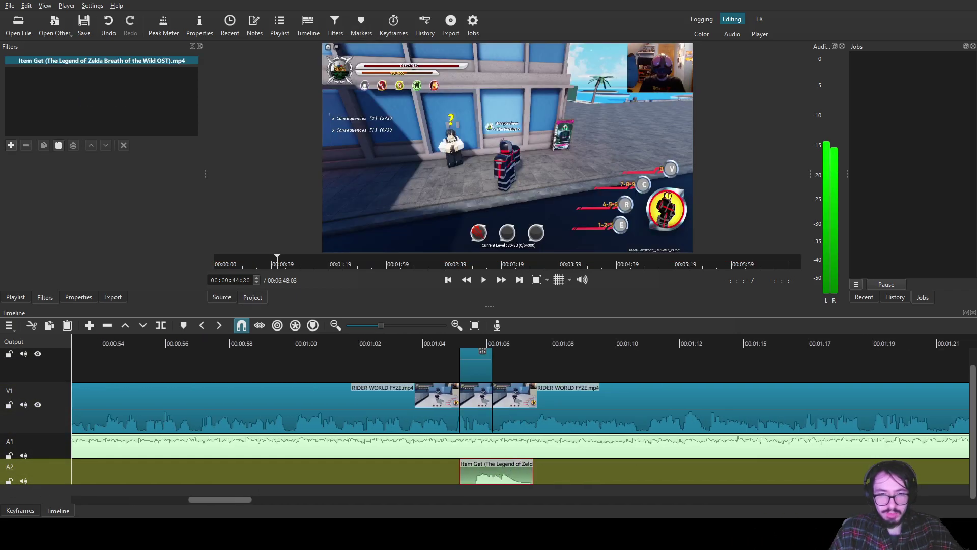
pyautogui.click(483, 349)
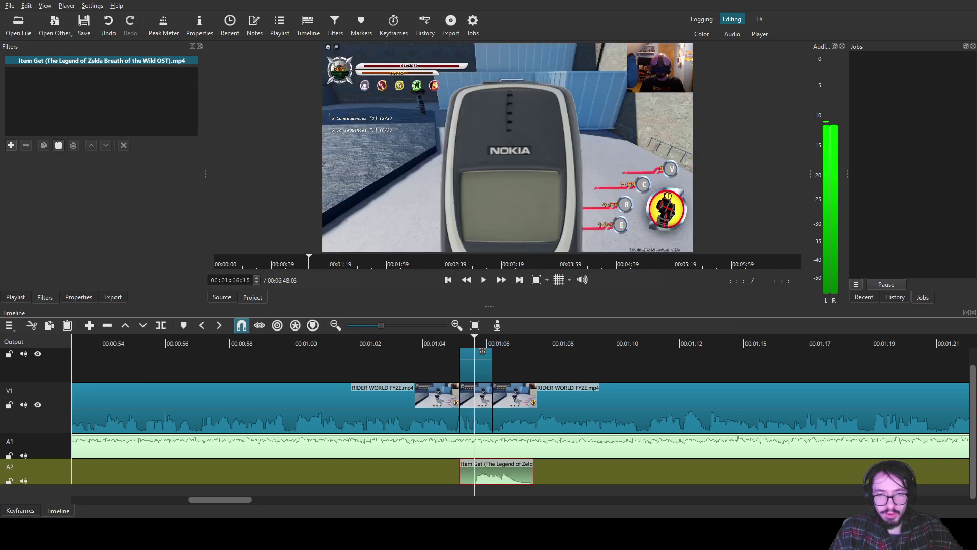
pyautogui.press('s')
pyautogui.click(435, 342)
pyautogui.moveTo(504, 471); pyautogui.dragTo(489, 470)
pyautogui.press('space')
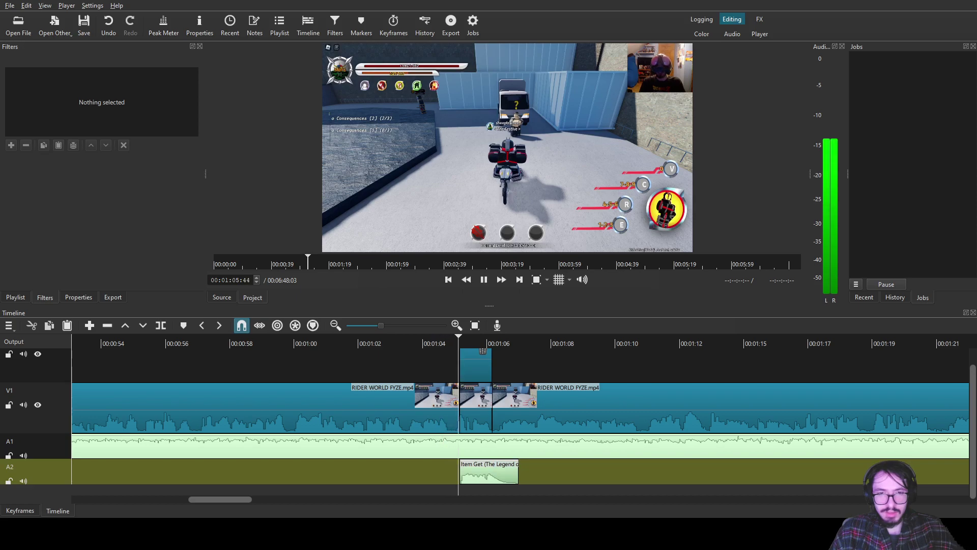
# - Cut about three seconds from the V1 gameplay starting at 00:01:13:46, close the gap, and play across the join
pyautogui.click(535, 407)
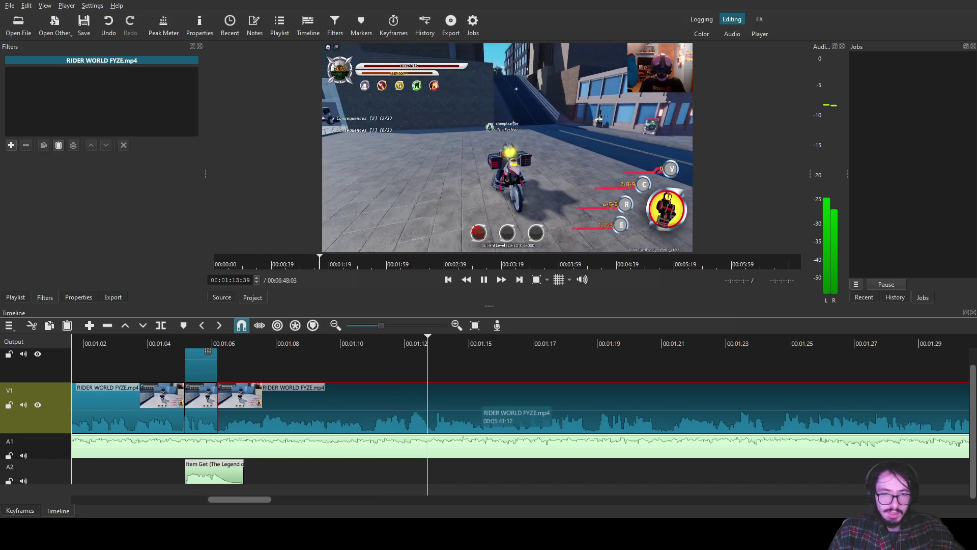
pyautogui.moveTo(439, 340)
pyautogui.mouseDown()
pyautogui.moveTo(368, 340)
pyautogui.moveTo(431, 342)
pyautogui.mouseUp()
pyautogui.press('s')
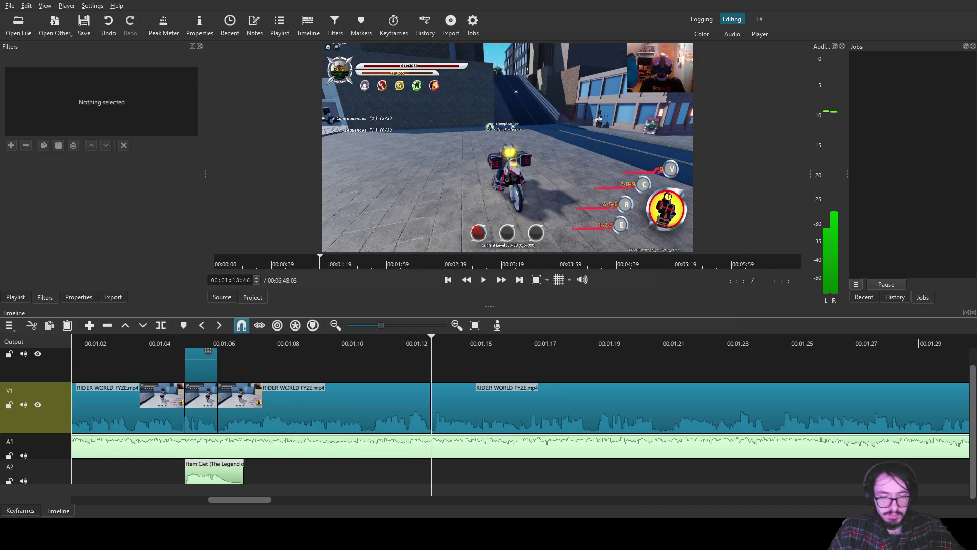
pyautogui.click(478, 407)
pyautogui.press('space')
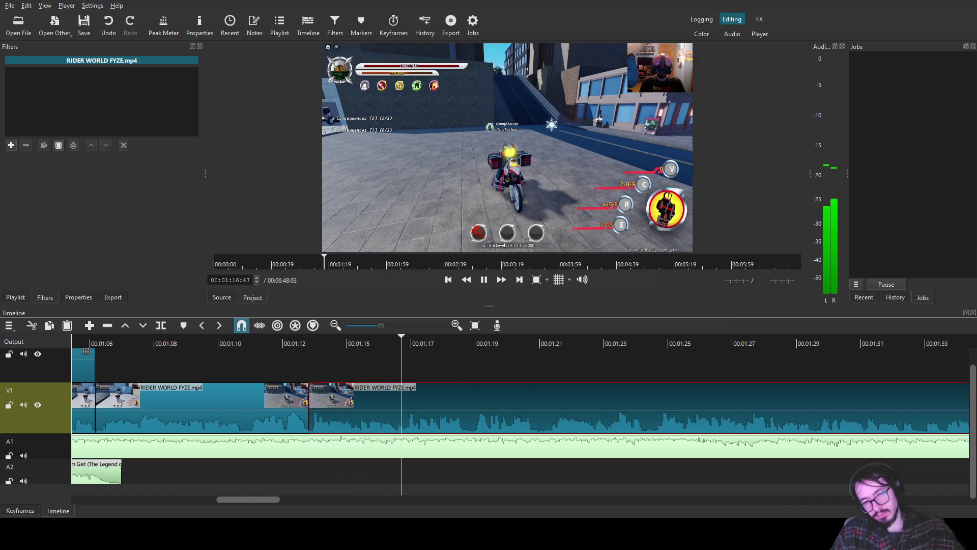
pyautogui.moveTo(424, 342); pyautogui.dragTo(405, 342)
pyautogui.press('s')
pyautogui.click(481, 408)
pyautogui.moveTo(481, 407); pyautogui.dragTo(384, 407)
pyautogui.click(249, 342)
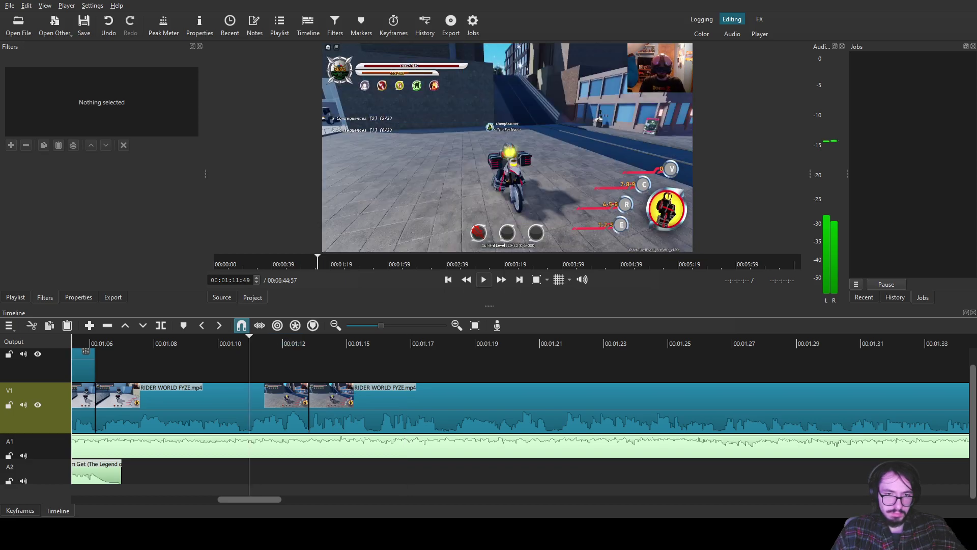
pyautogui.press('space')
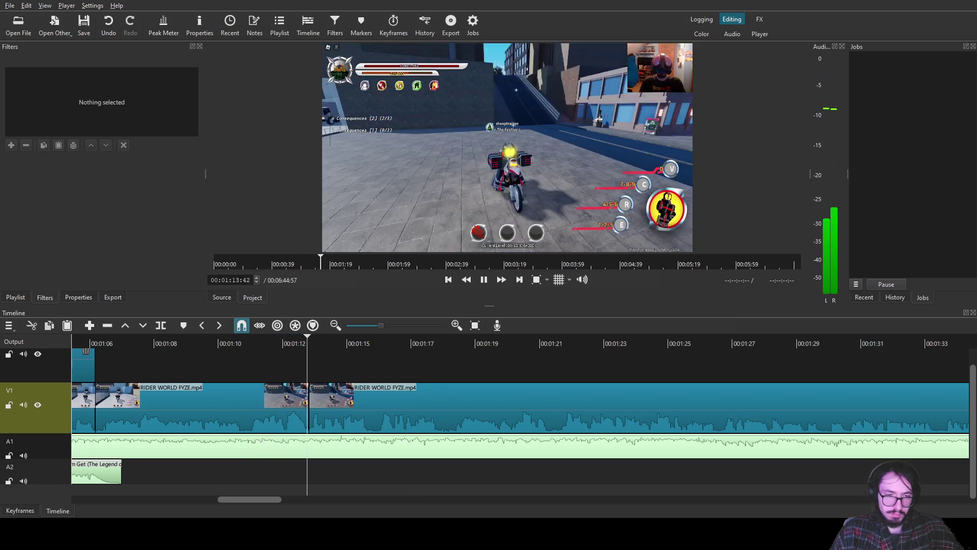
# - Try a split in the V1 gameplay around 00:01:18, review the footage to about 00:01:37, and undo the split
pyautogui.click(374, 390)
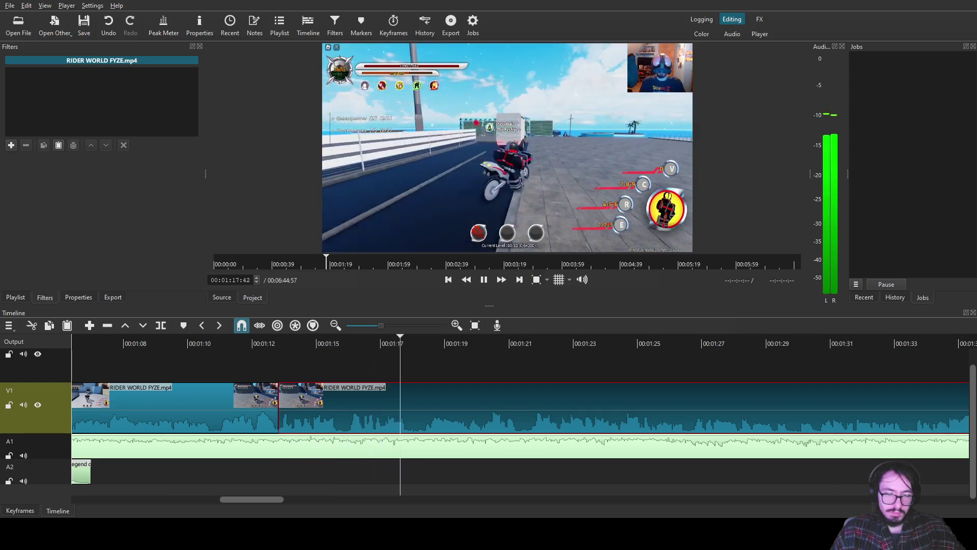
pyautogui.moveTo(365, 341); pyautogui.dragTo(347, 341)
pyautogui.press('s')
pyautogui.click(467, 341)
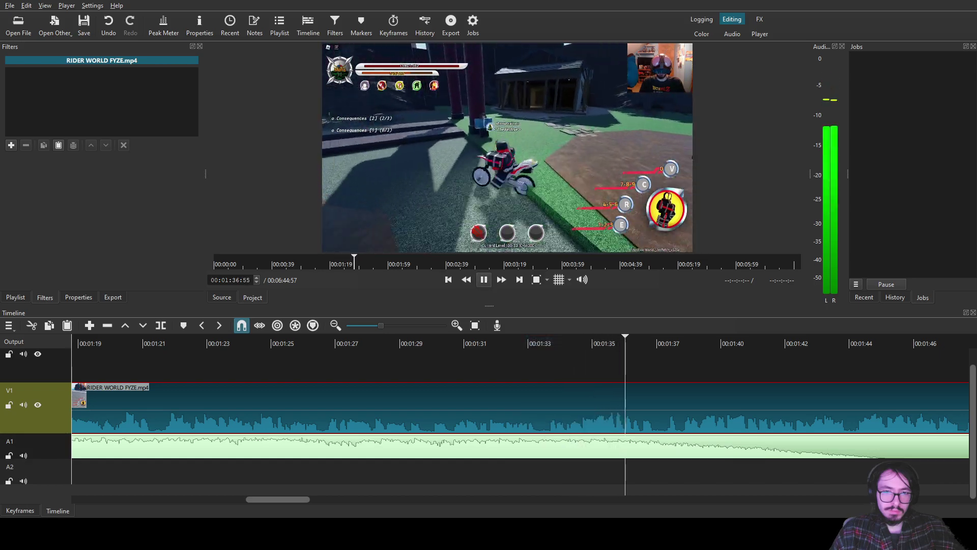
pyautogui.click(484, 280)
pyautogui.hotkey('ctrl', 'z')
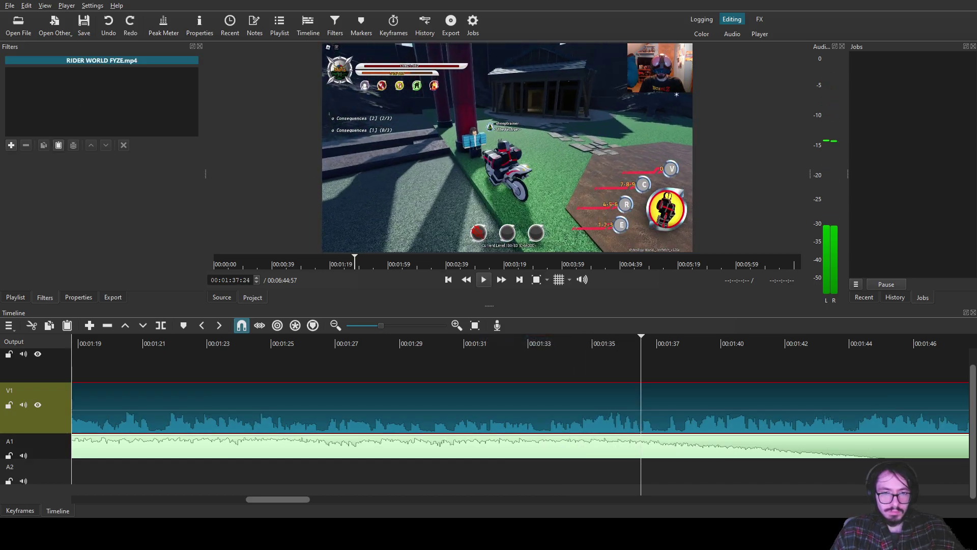
# - Split the Mega Man Battle Network 6 music on A1 at about 00:01:37 and delete its fading end
pyautogui.press('space')
pyautogui.scroll(-3, 520, 407)
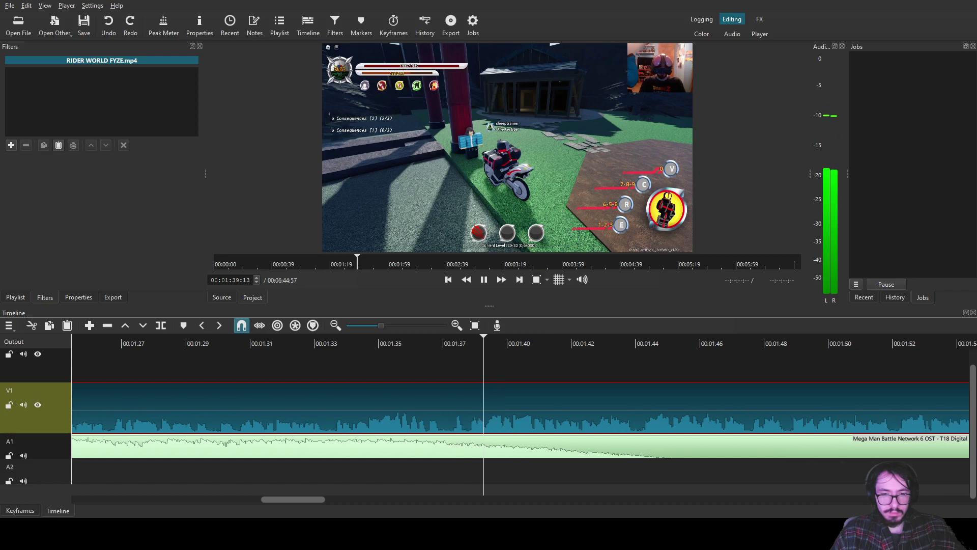
pyautogui.click(520, 446)
pyautogui.moveTo(459, 341); pyautogui.dragTo(413, 341)
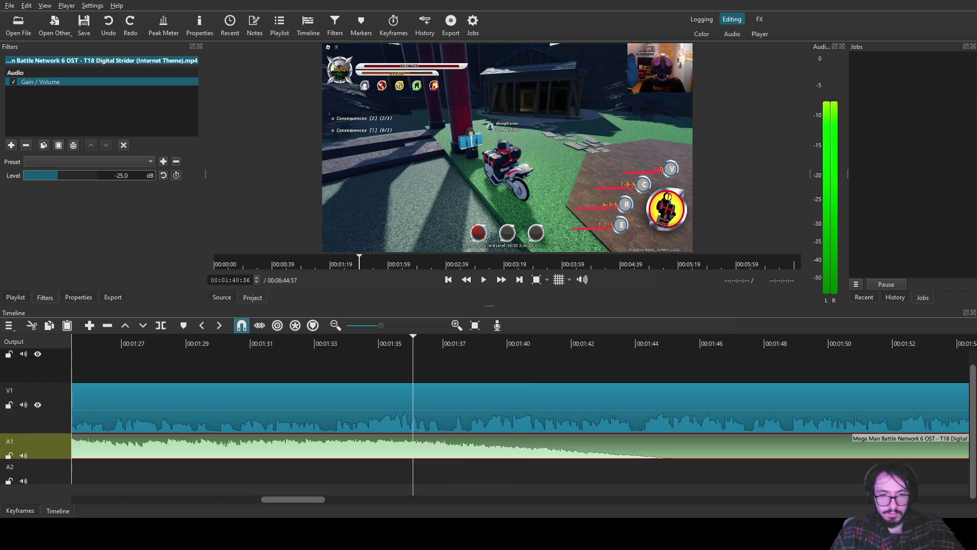
pyautogui.press('s')
pyautogui.press('Delete')
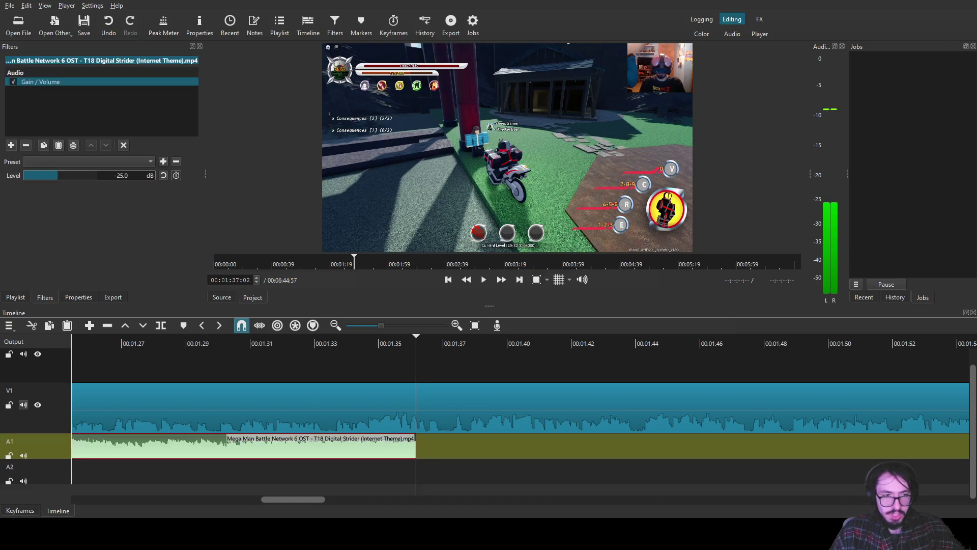
# - With V1 locked, continue the A1 background music with another Mega Man Battle Network 6 clip after the cut, and save the project
pyautogui.click(9, 405)
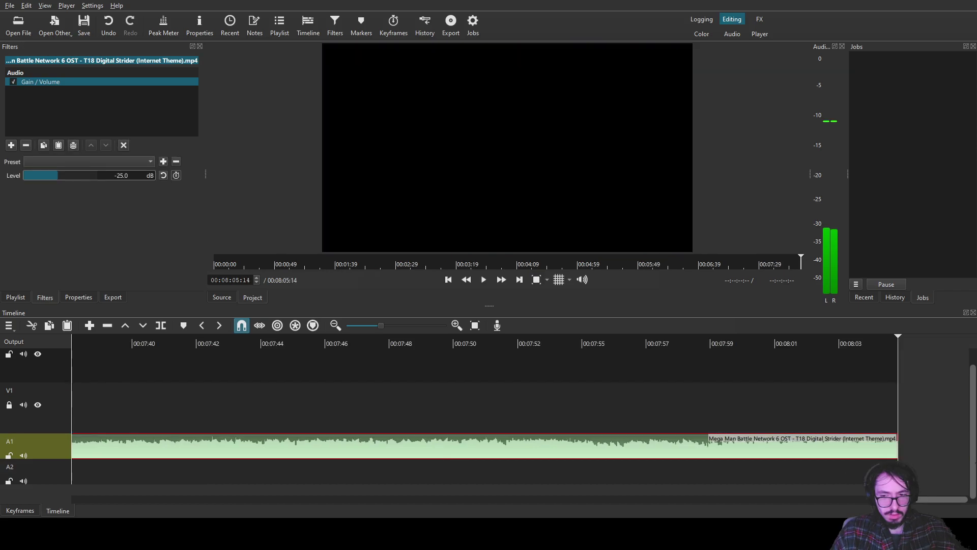
pyautogui.moveTo(940, 499); pyautogui.dragTo(216, 499)
pyautogui.hscroll(5, 519, 407)
pyautogui.click(528, 341)
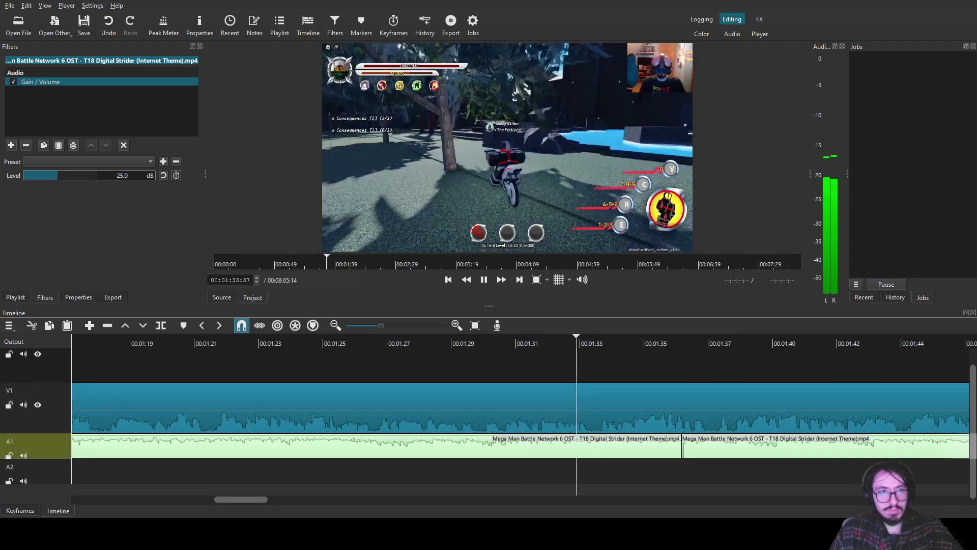
pyautogui.click(84, 26)
# - Split the V1 gameplay clip at 00:01:31:22, stepping frame by frame to the exact spot
pyautogui.click(565, 402)
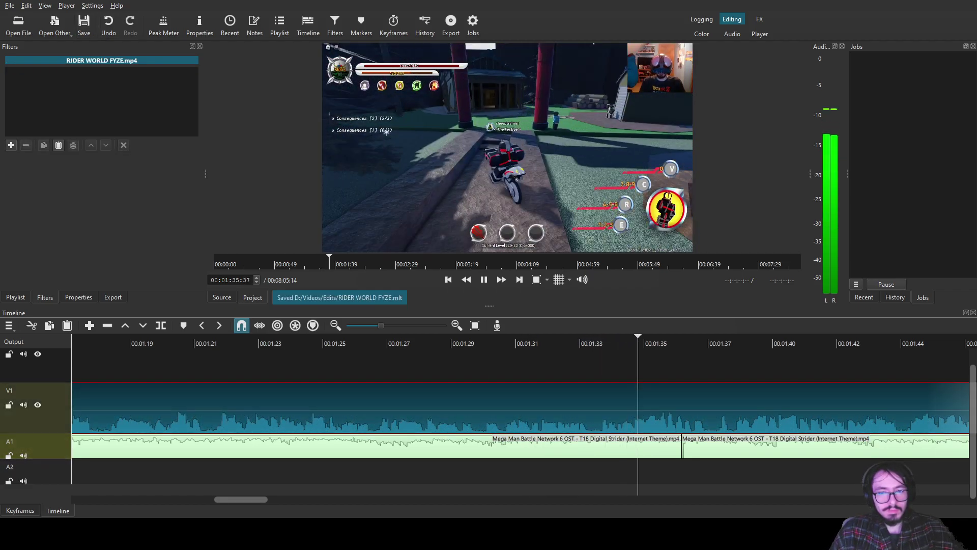
pyautogui.press('space')
pyautogui.moveTo(516, 342)
pyautogui.mouseDown()
pyautogui.moveTo(547, 343)
pyautogui.moveTo(520, 342)
pyautogui.mouseUp()
pyautogui.press('Right')
pyautogui.press('Right')
pyautogui.press('Right')
pyautogui.press('Right')
pyautogui.press('pageup')
pyautogui.press('Right')
pyautogui.press('Right')
pyautogui.press('Right')
pyautogui.press('Right')
pyautogui.press('Right')
pyautogui.press('Right')
pyautogui.press('Right')
pyautogui.press('Right')
pyautogui.press('Left')
pyautogui.press('Left')
pyautogui.press('Left')
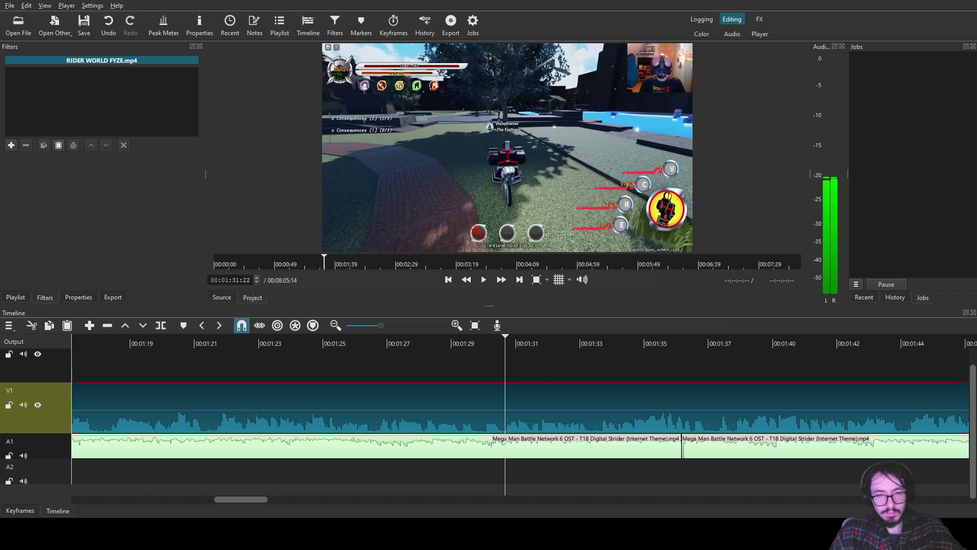
pyautogui.press('s')
# - Play on from the new cut and split the V1 gameplay clip again at 00:01:35:27 to isolate a segment
pyautogui.press('space')
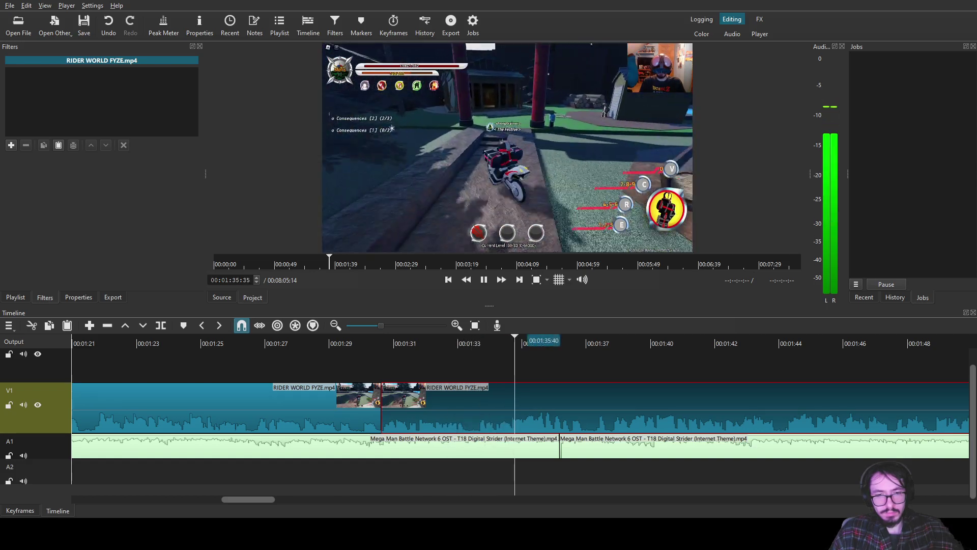
pyautogui.press('space')
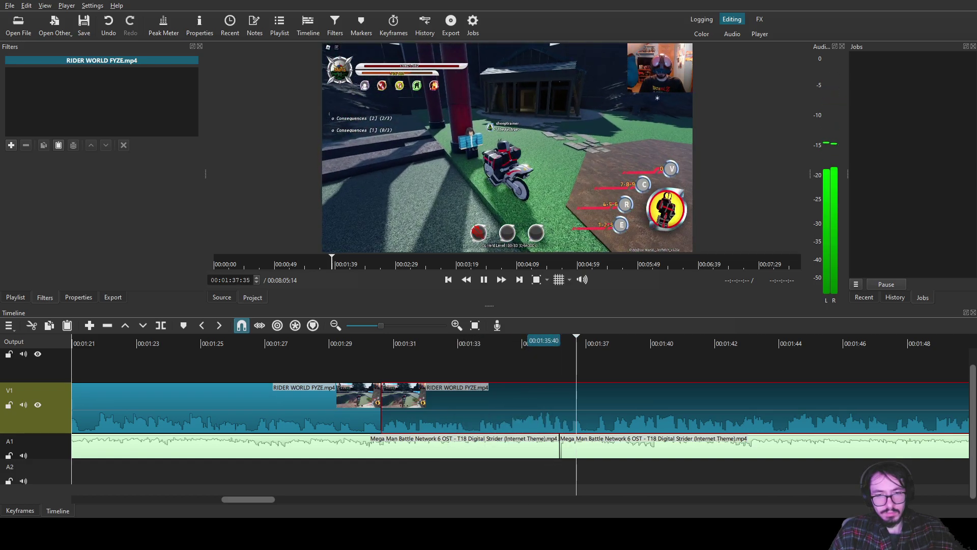
pyautogui.press('Right')
pyautogui.press('Right')
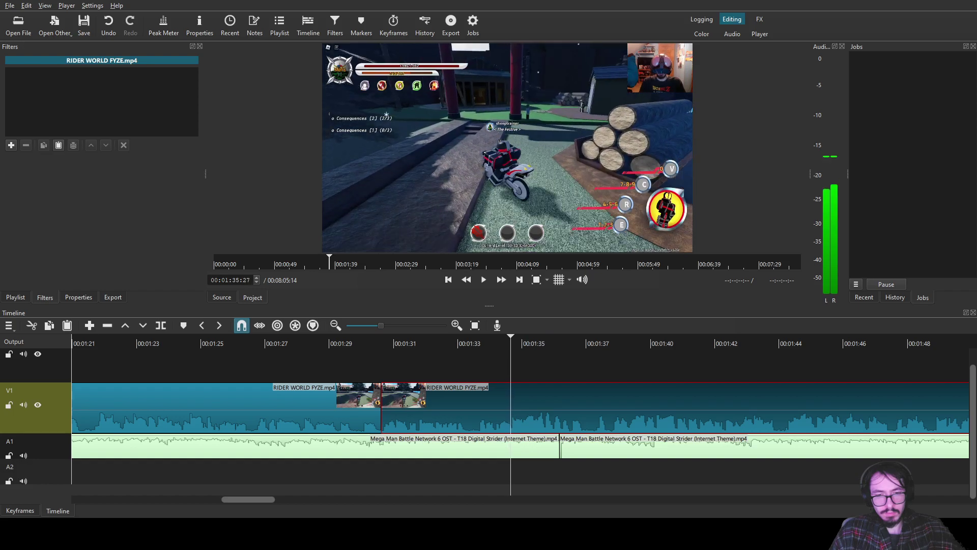
pyautogui.press('s')
pyautogui.click(461, 340)
pyautogui.press('s')
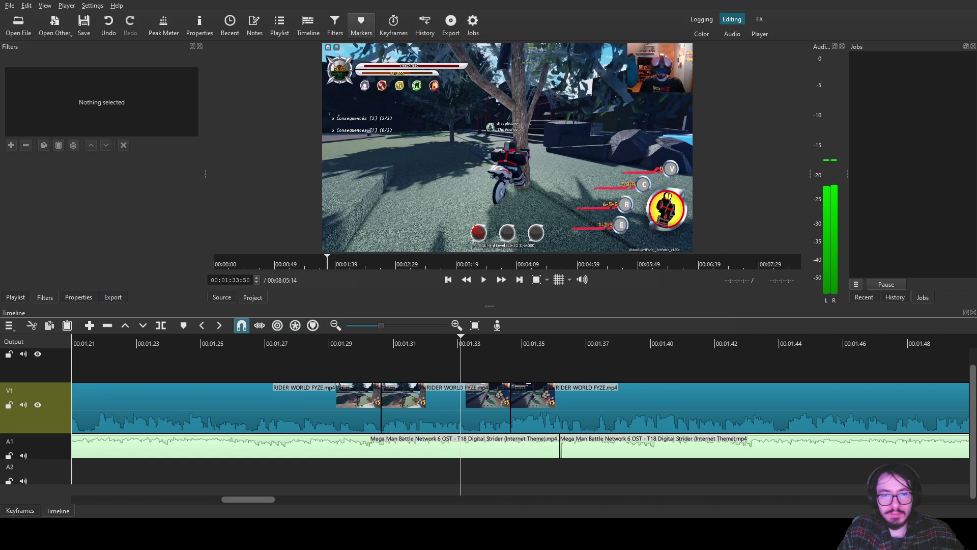
# - Place aaaaaaaaaaaa.gif on the track above V1 over the new segment, trim it to 00:00:04:10, and play it back
pyautogui.moveTo(507, 147); pyautogui.dragTo(425, 358)
pyautogui.moveTo(345, 341)
pyautogui.mouseDown()
pyautogui.moveTo(330, 341)
pyautogui.moveTo(352, 341)
pyautogui.mouseUp()
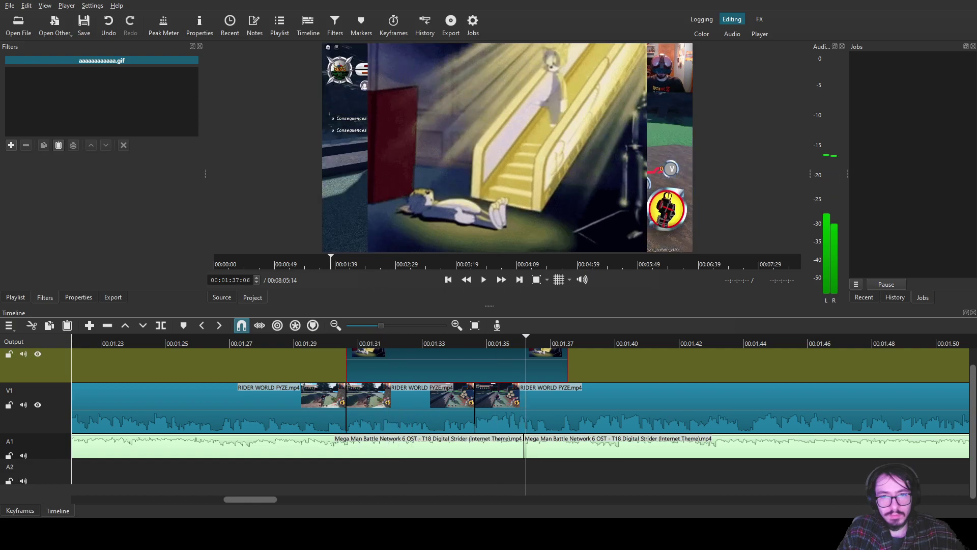
pyautogui.click(465, 341)
pyautogui.click(323, 341)
pyautogui.moveTo(567, 365); pyautogui.dragTo(475, 365)
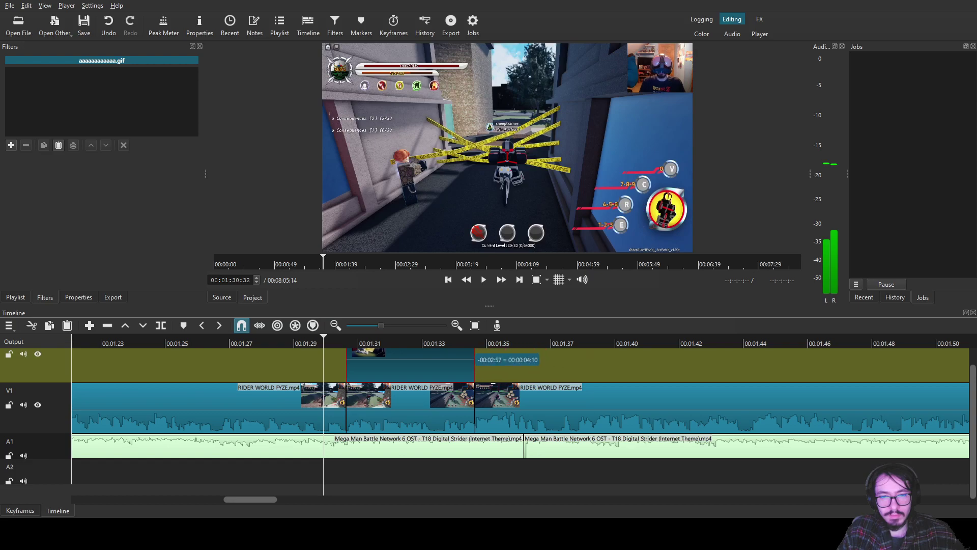
pyautogui.click(484, 280)
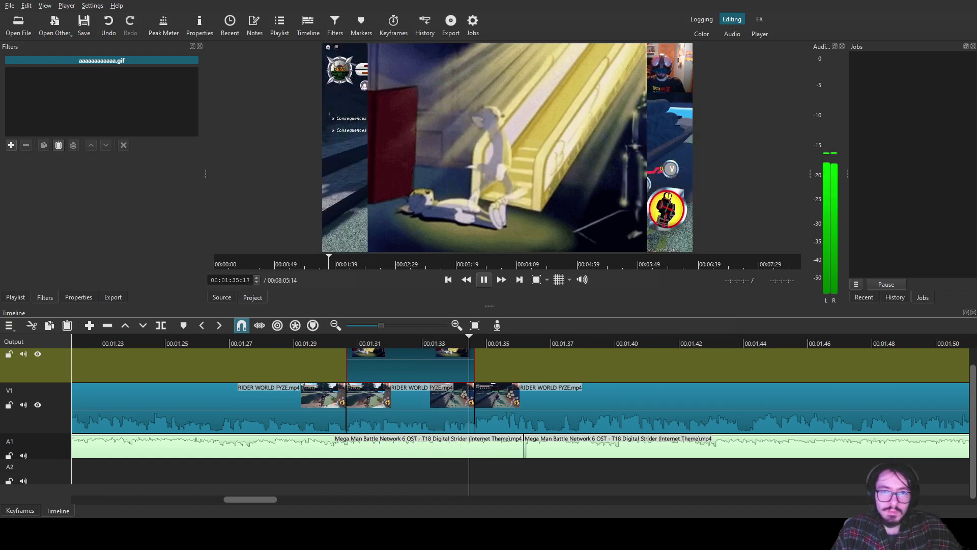
pyautogui.press('space')
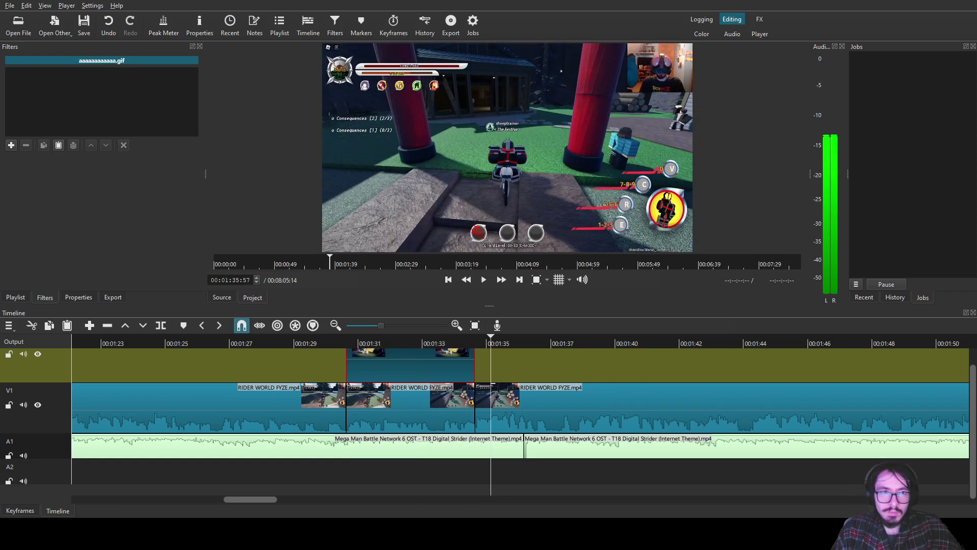
# - Give the GIF the Size, Position & Rotate and Text: Simple filters, placing it at -28, 521 with size 755 x 564
pyautogui.click(392, 340)
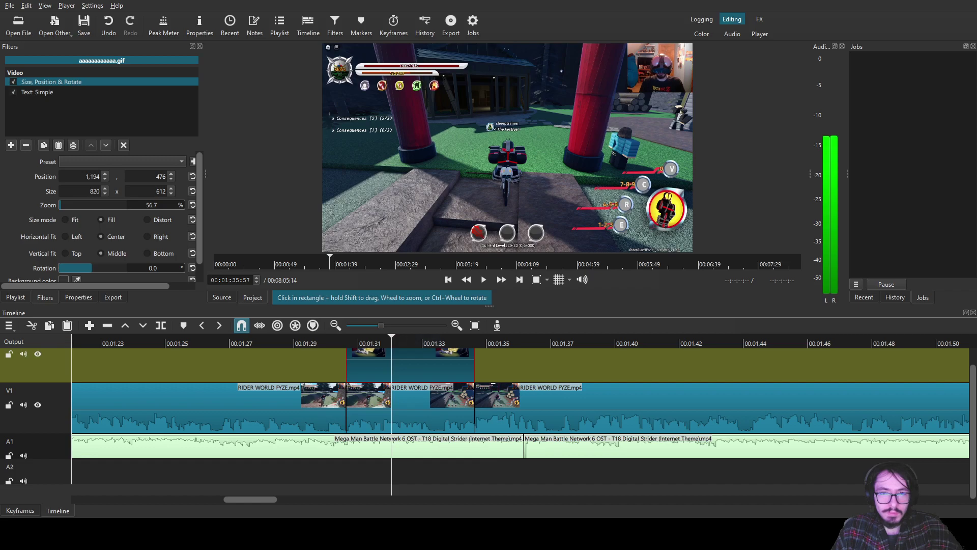
pyautogui.moveTo(625, 190); pyautogui.dragTo(390, 199)
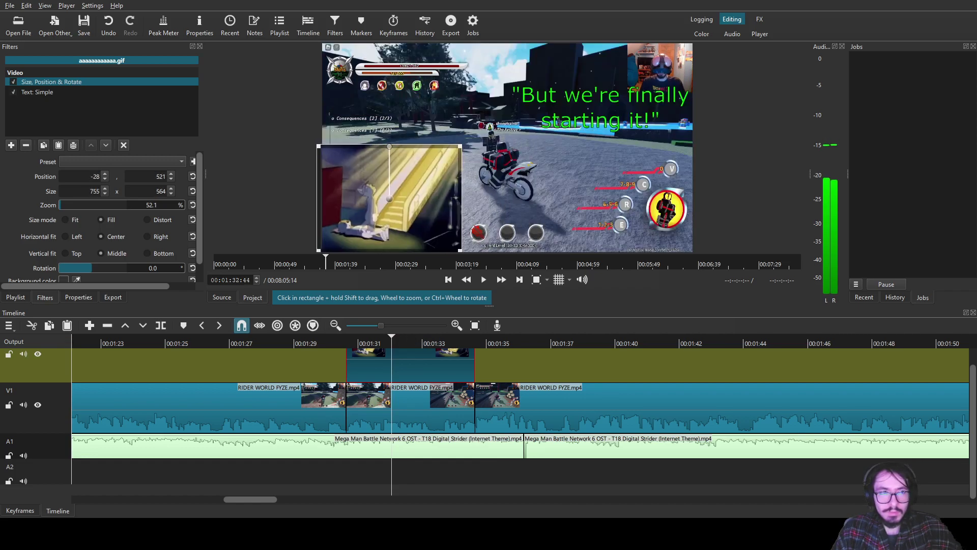
# - Replace the caption text of aaaaaaaaaaaa.gif with "Sheep"
pyautogui.click(37, 92)
pyautogui.click(81, 182)
pyautogui.hotkey('ctrl', 'a')
pyautogui.write('Editing')
pyautogui.press('BackSpace')
pyautogui.press('BackSpace')
pyautogui.press('BackSpace')
pyautogui.press('BackSpace')
pyautogui.press('BackSpace')
pyautogui.press('BackSpace')
pyautogui.press('BackSpace')
pyautogui.press('BackSpace')
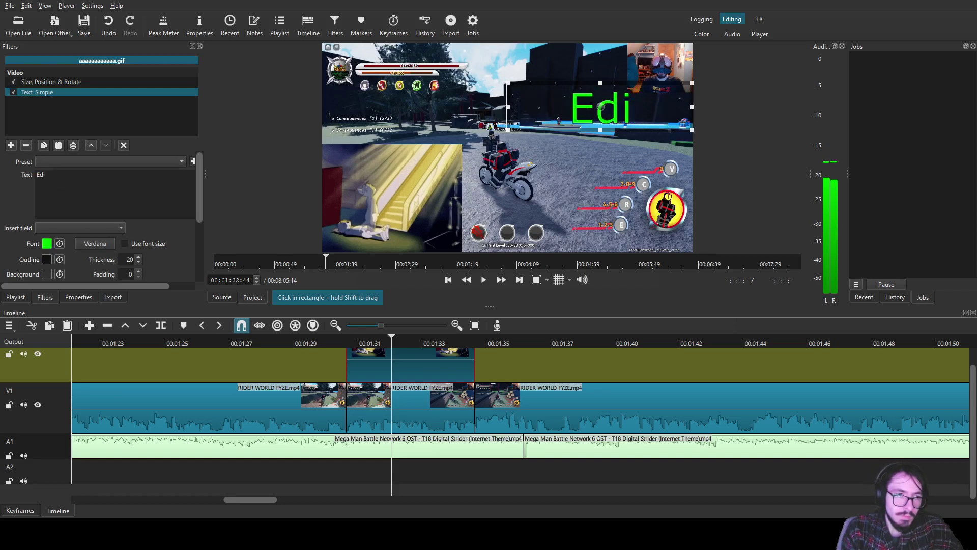
pyautogui.write('Sheep')
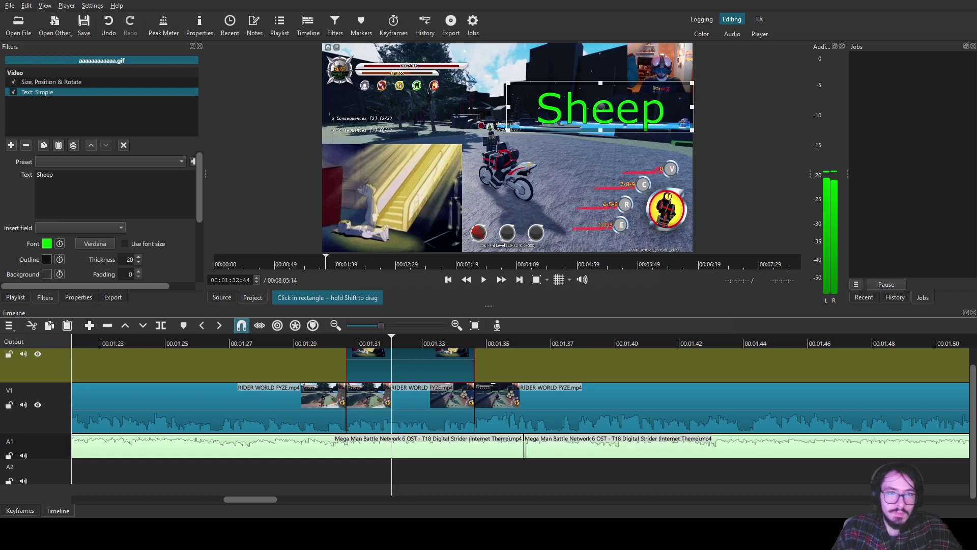
# - Shrink the "Sheep" caption and place it over the lower part of the GIF, checking a later frame, and save the project
pyautogui.moveTo(600, 106); pyautogui.dragTo(417, 193)
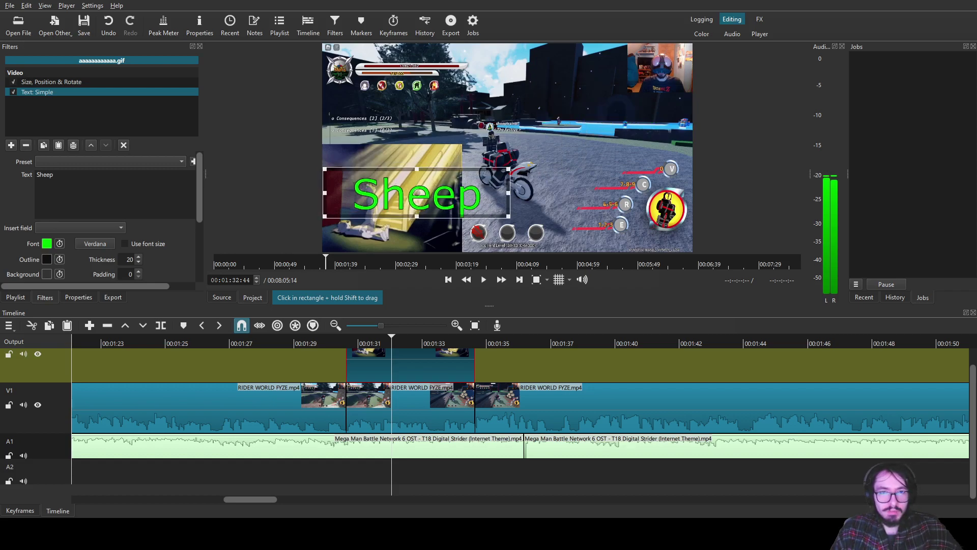
pyautogui.moveTo(508, 169); pyautogui.dragTo(363, 224)
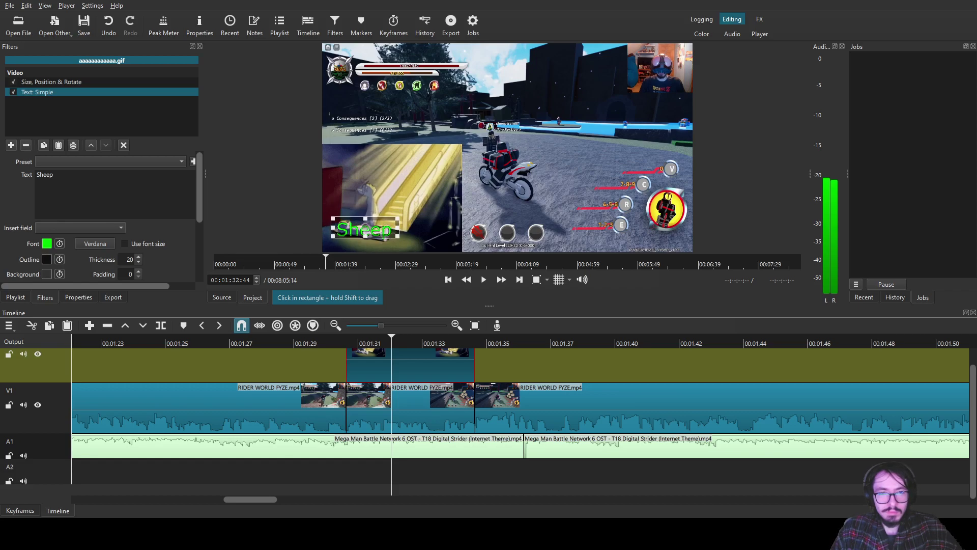
pyautogui.moveTo(452, 340); pyautogui.dragTo(469, 340)
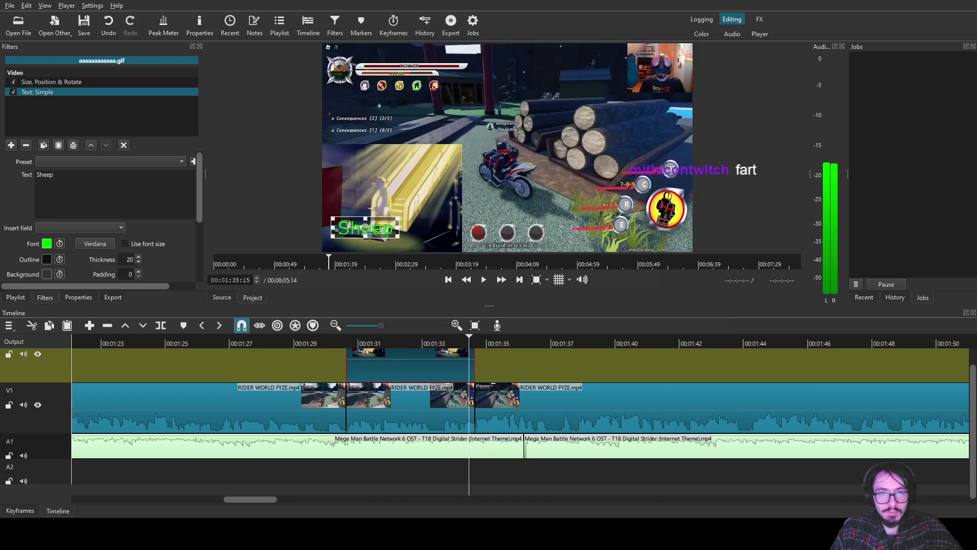
pyautogui.moveTo(399, 218); pyautogui.dragTo(446, 200)
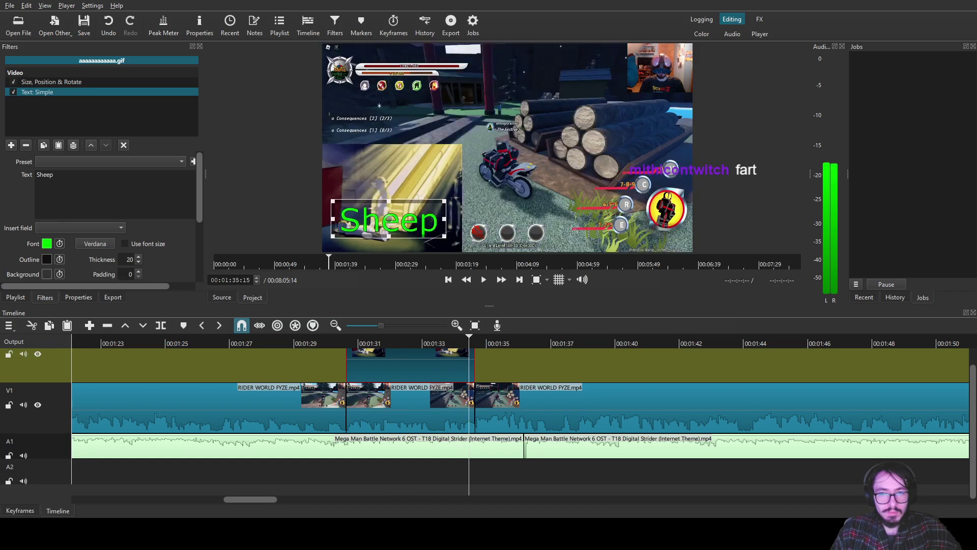
pyautogui.moveTo(388, 219); pyautogui.dragTo(378, 220)
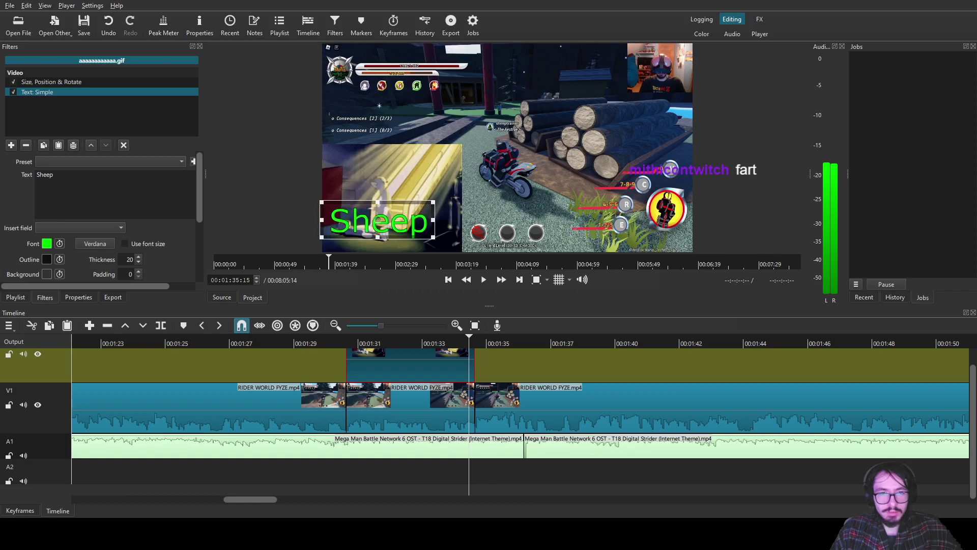
pyautogui.click(83, 25)
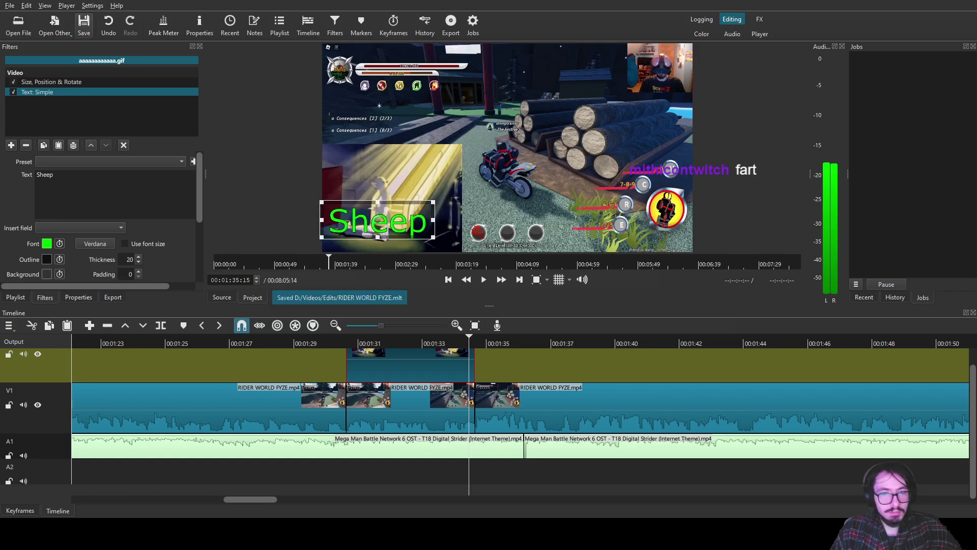
# - Play through the GIF segment and split the V1 gameplay clip a little over two seconds after the GIF ends
pyautogui.hscroll(-5, 469, 402)
pyautogui.click(350, 407)
pyautogui.hscroll(-2, 351, 407)
pyautogui.moveTo(386, 343); pyautogui.dragTo(344, 343)
pyautogui.click(483, 280)
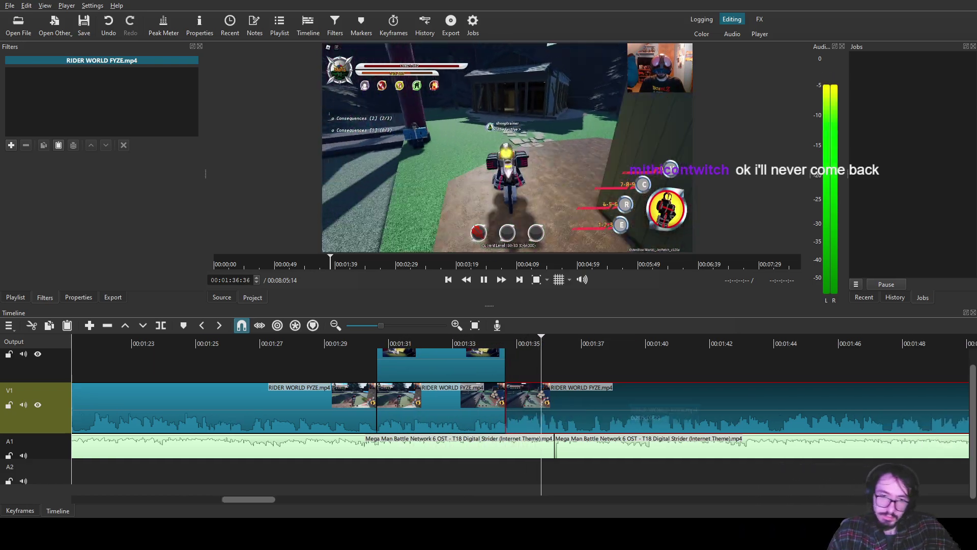
pyautogui.press('space')
pyautogui.click(488, 343)
pyautogui.press('s')
# - Place Spongebob7.png on the track above V1 right after the GIF and trim it to the end of the new segment
pyautogui.moveTo(488, 344); pyautogui.dragTo(430, 343)
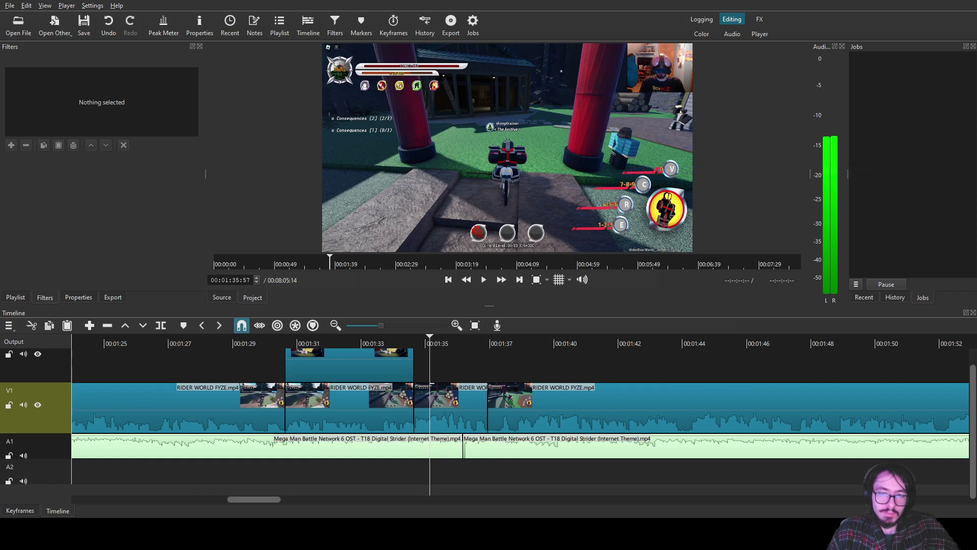
pyautogui.moveTo(507, 147); pyautogui.dragTo(414, 365)
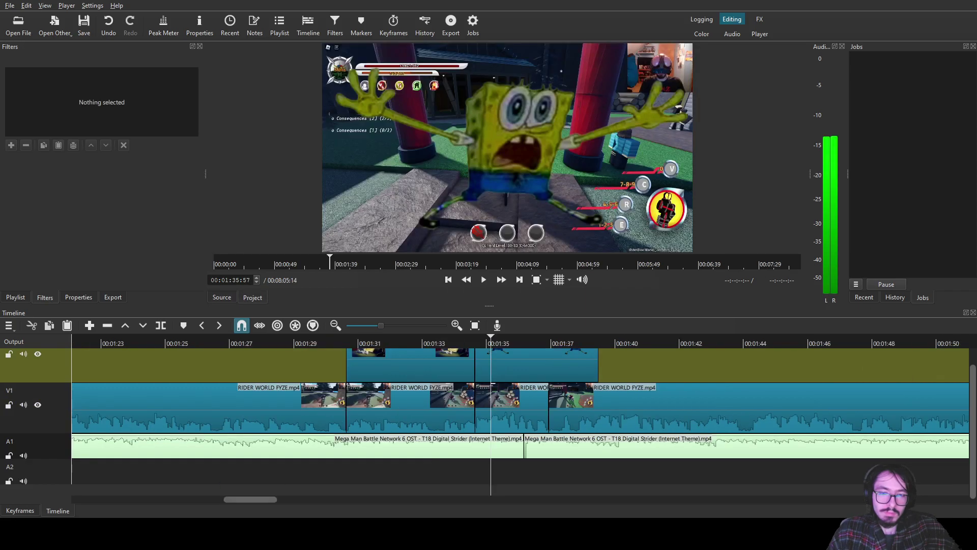
pyautogui.click(537, 364)
pyautogui.moveTo(598, 365); pyautogui.dragTo(549, 365)
# - Paste the copied filters onto Spongebob7.png and place it at -7, 537 with size 1,224 x 557
pyautogui.hotkey('ctrl', 'shift', 'v')
pyautogui.moveTo(625, 168); pyautogui.dragTo(394, 221)
pyautogui.moveTo(464, 190); pyautogui.dragTo(555, 149)
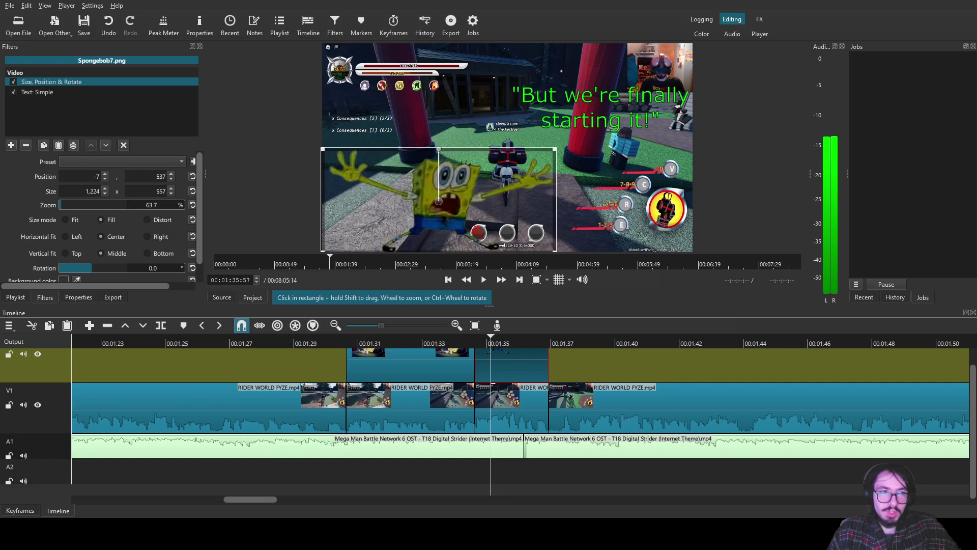
# - Listen to the segment and replace the Spongebob7.png caption with the draft "Oop-wait no here she is! *gibberish"
pyautogui.click(37, 92)
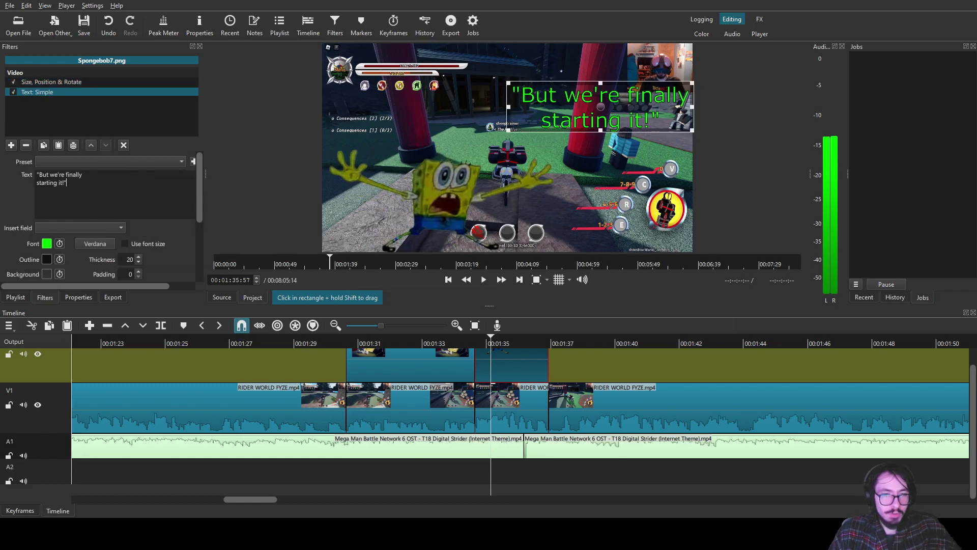
pyautogui.click(467, 342)
pyautogui.click(484, 280)
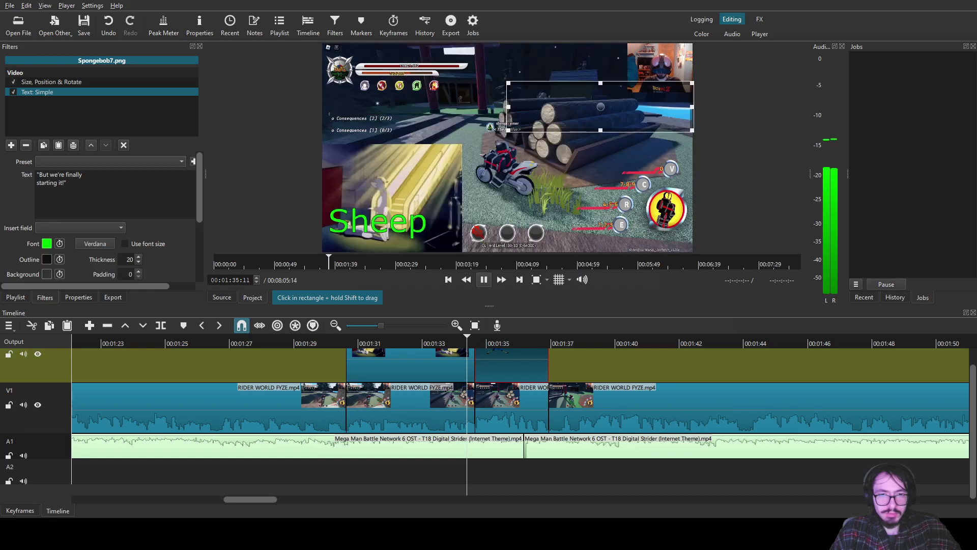
pyautogui.click(484, 279)
pyautogui.click(66, 183)
pyautogui.hotkey('ctrl', 'a')
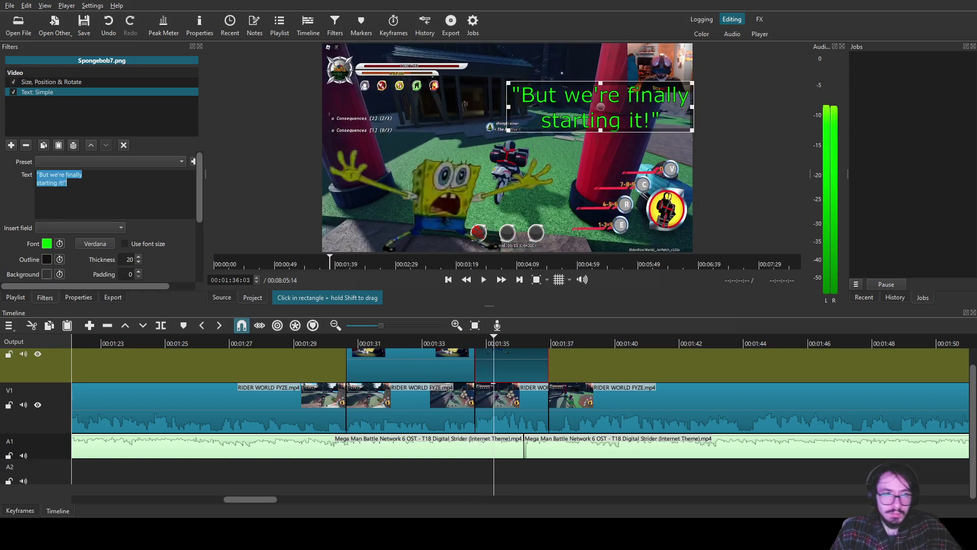
pyautogui.write('"Oop-')
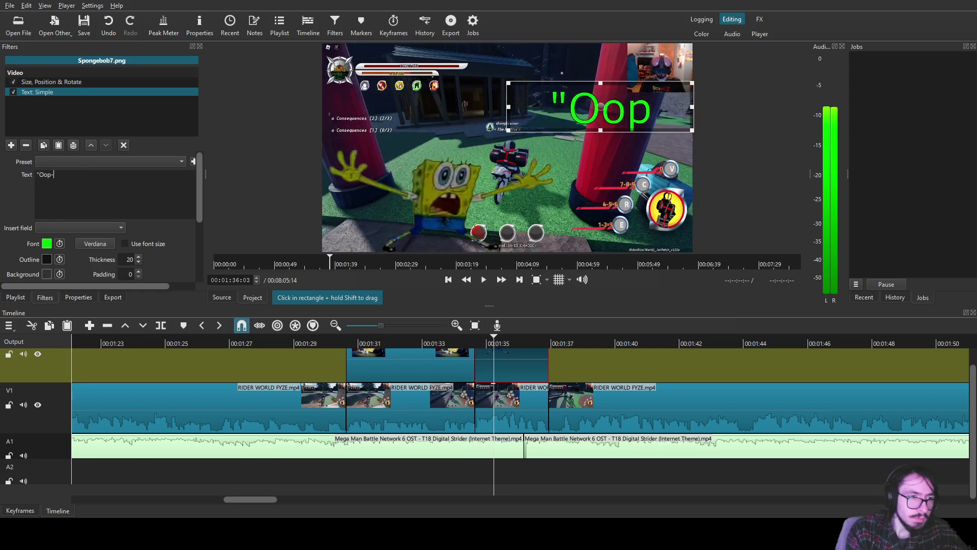
pyautogui.write('wait no here ')
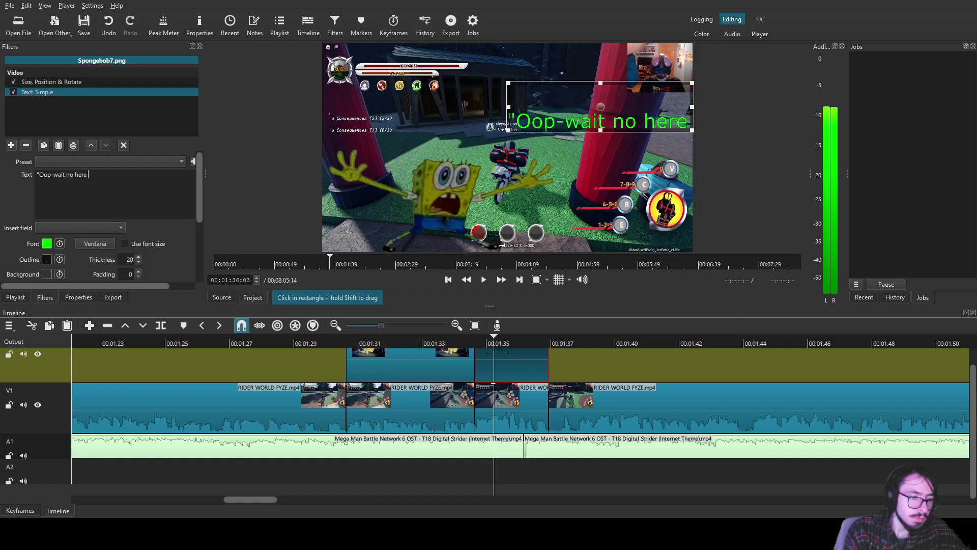
pyautogui.write('she is!')
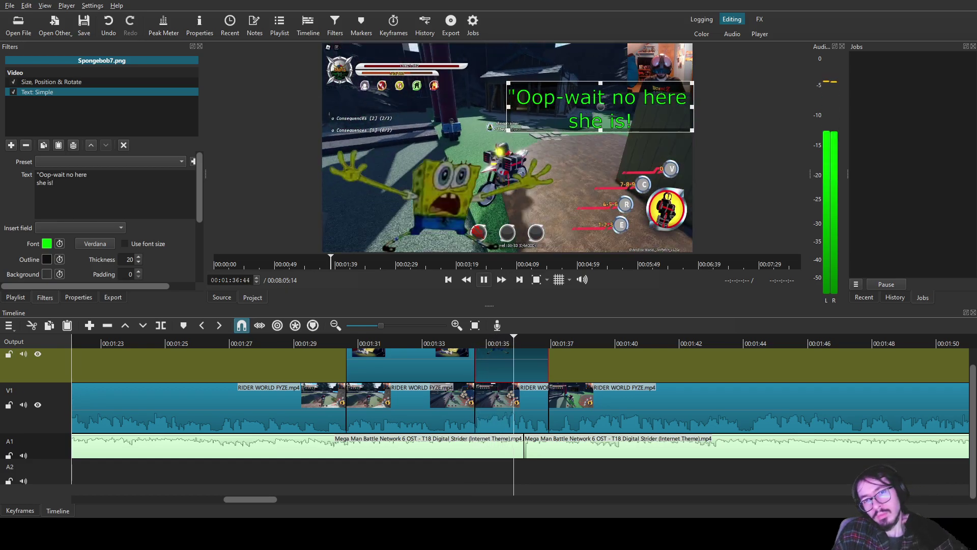
pyautogui.press('space')
pyautogui.write('*gibberish')
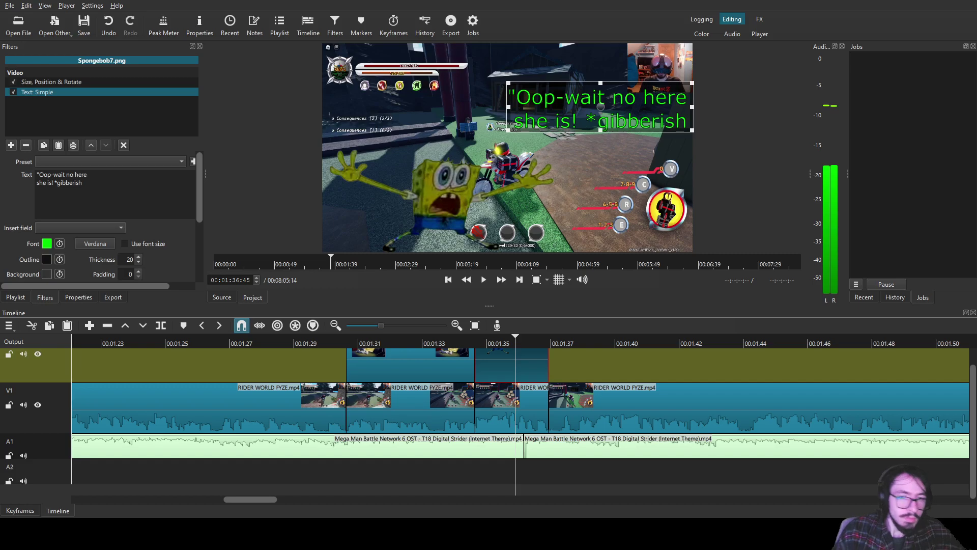
# - Replay the segment to check the spoken words and rewrite the caption as "Oop-wait no *gibberish* Here she is!"
pyautogui.moveTo(484, 340); pyautogui.dragTo(491, 340)
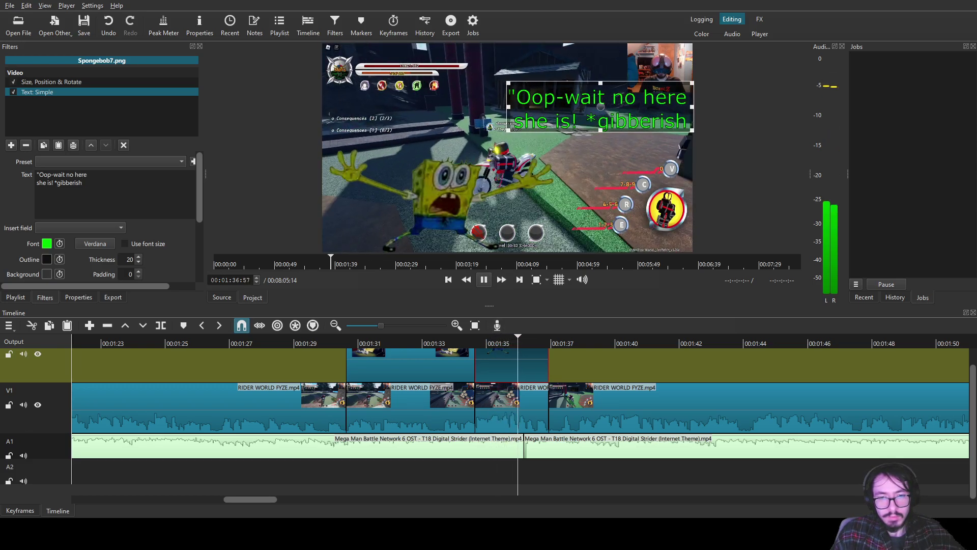
pyautogui.click(466, 340)
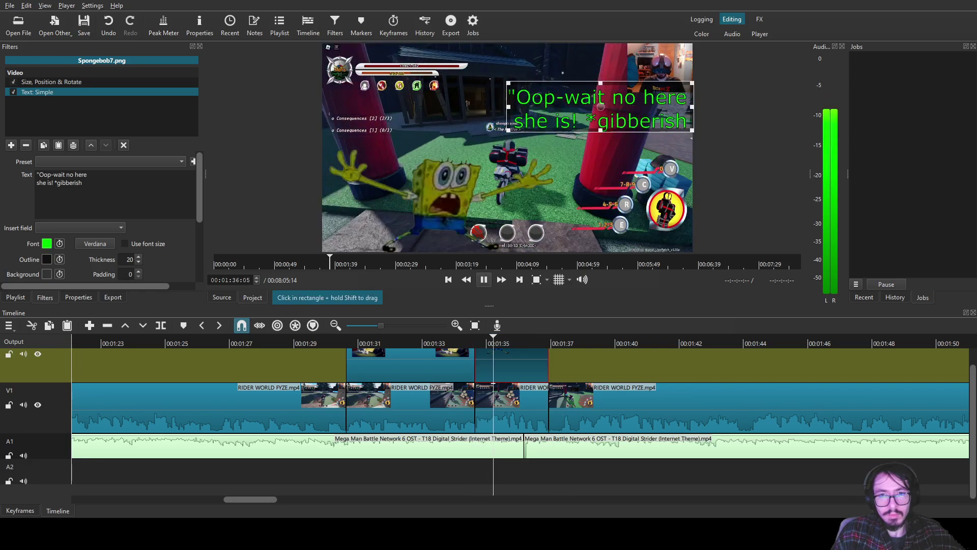
pyautogui.press('space')
pyautogui.click(467, 340)
pyautogui.click(483, 279)
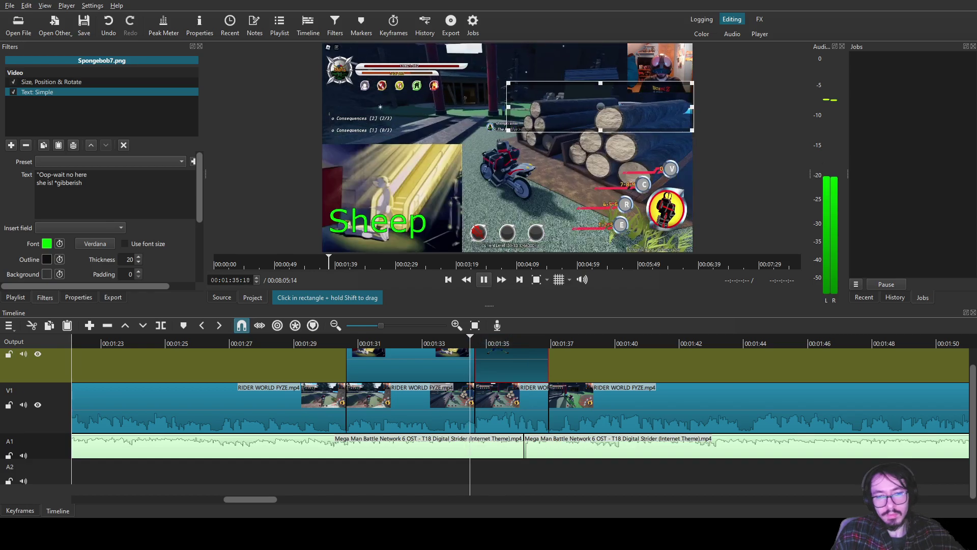
pyautogui.press('space')
pyautogui.click(470, 340)
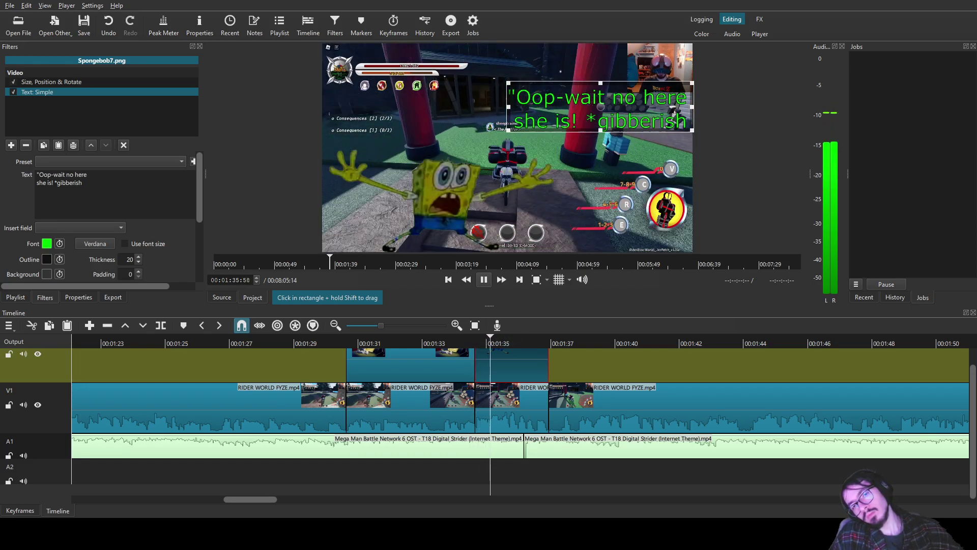
pyautogui.press('space')
pyautogui.press('Left')
pyautogui.press('Left')
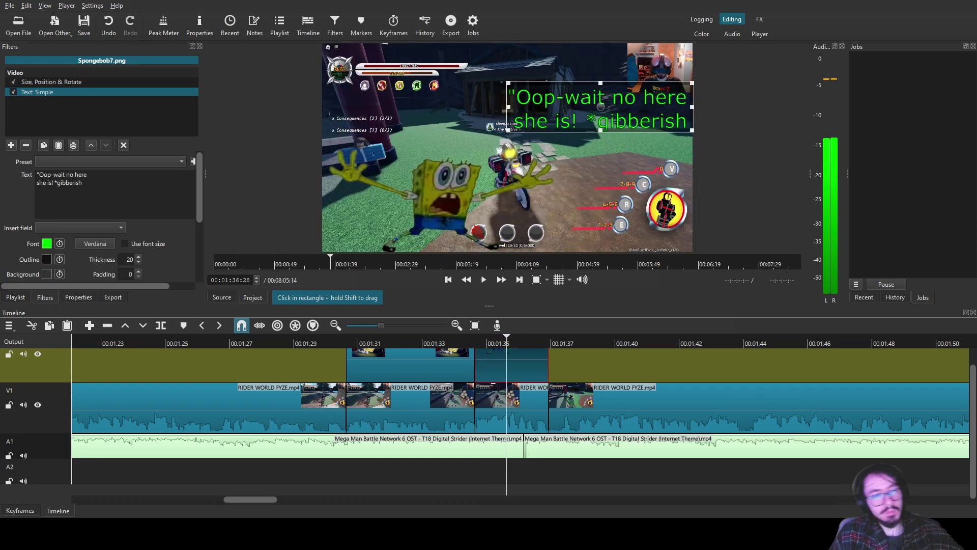
pyautogui.press('BackSpace')
pyautogui.press('BackSpace')
pyautogui.press('BackSpace')
pyautogui.press('BackSpace')
pyautogui.press('BackSpace')
pyautogui.press('BackSpace')
pyautogui.press('BackSpace')
pyautogui.press('BackSpace')
pyautogui.press('BackSpace')
pyautogui.press('BackSpace')
pyautogui.press('BackSpace')
pyautogui.press('BackSpace')
pyautogui.press('BackSpace')
pyautogui.press('BackSpace')
pyautogui.press('BackSpace')
pyautogui.press('BackSpace')
pyautogui.press('BackSpace')
pyautogui.press('BackSpace')
pyautogui.press('BackSpace')
pyautogui.press('BackSpace')
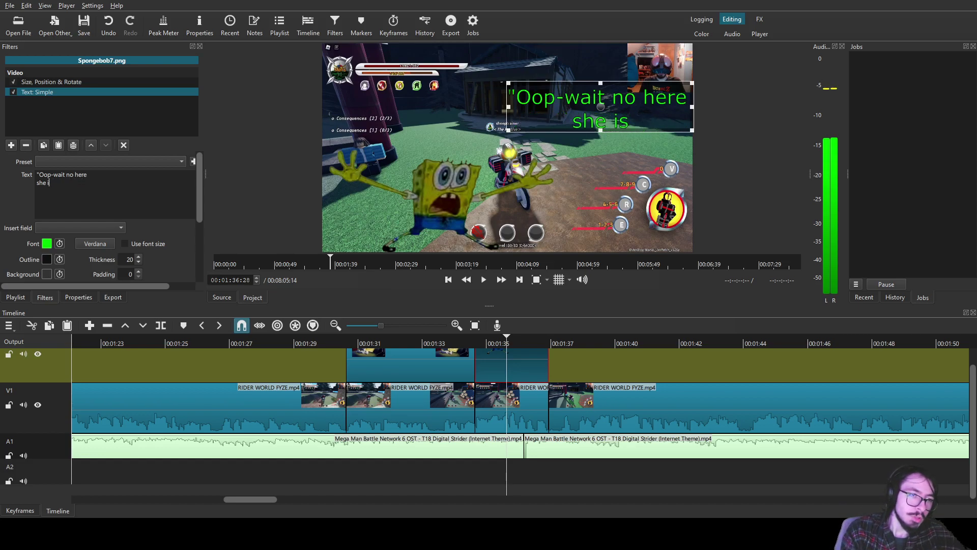
pyautogui.write('*gibberish*')
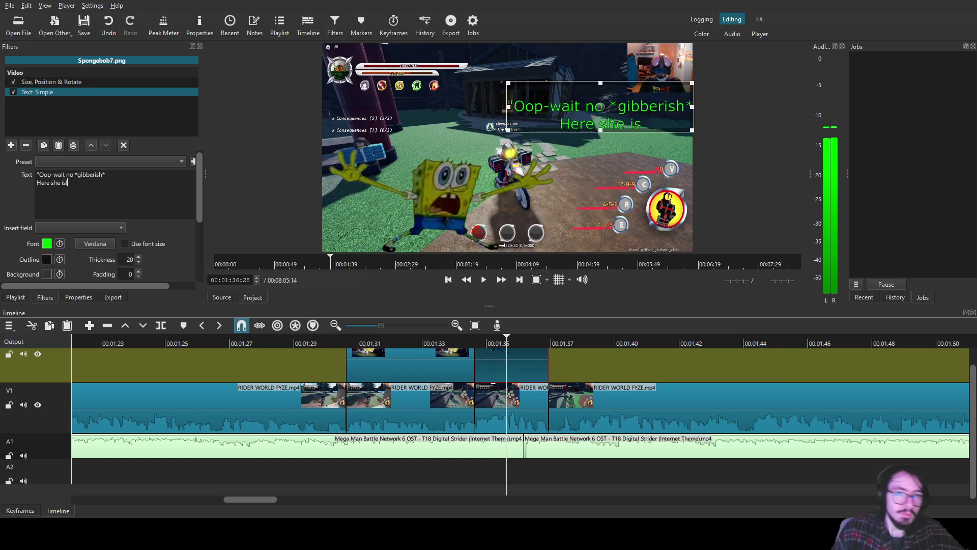
# - Extend the caption with "Wait! Ugh...found her." on three lines in total and move it just above SpongeBob's head
pyautogui.click(478, 340)
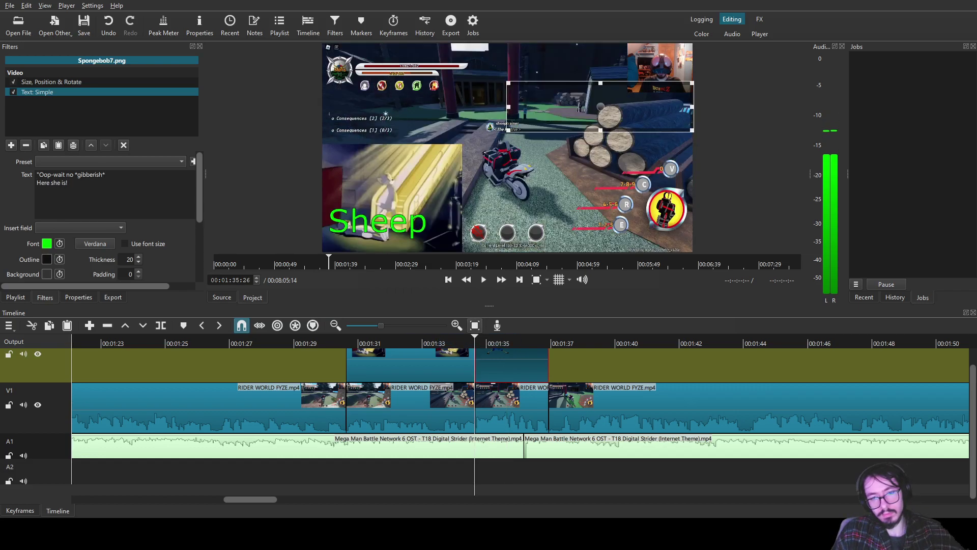
pyautogui.click(483, 279)
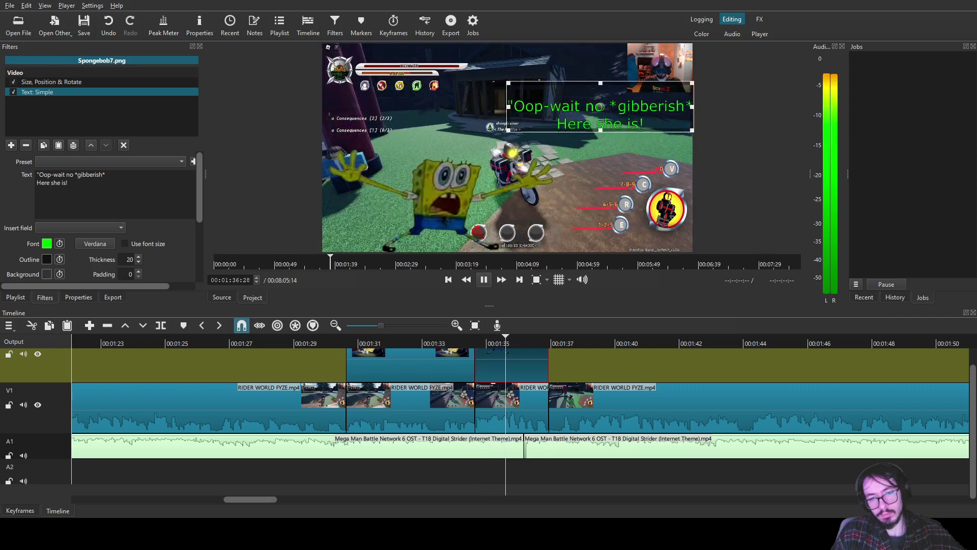
pyautogui.press('space')
pyautogui.write('Wait! Ugh.')
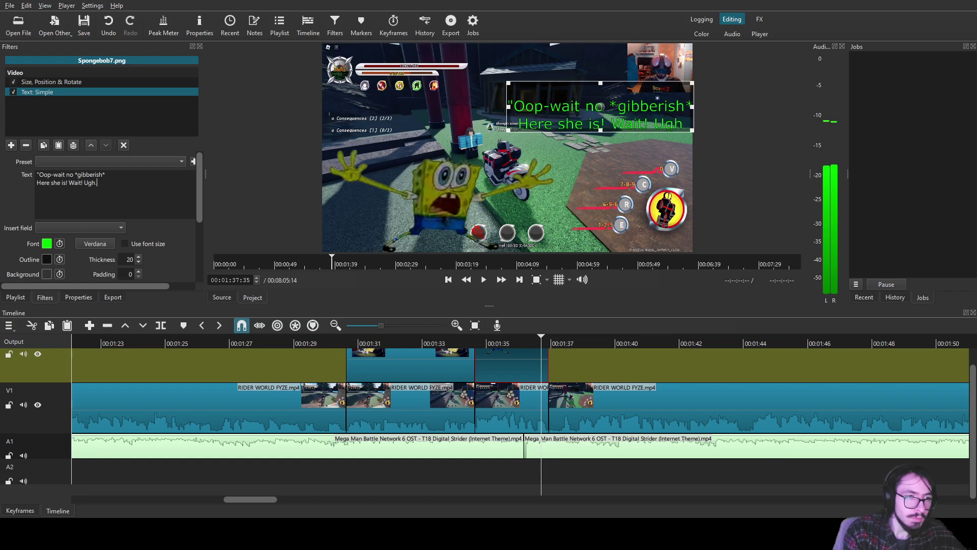
pyautogui.write('..found her."')
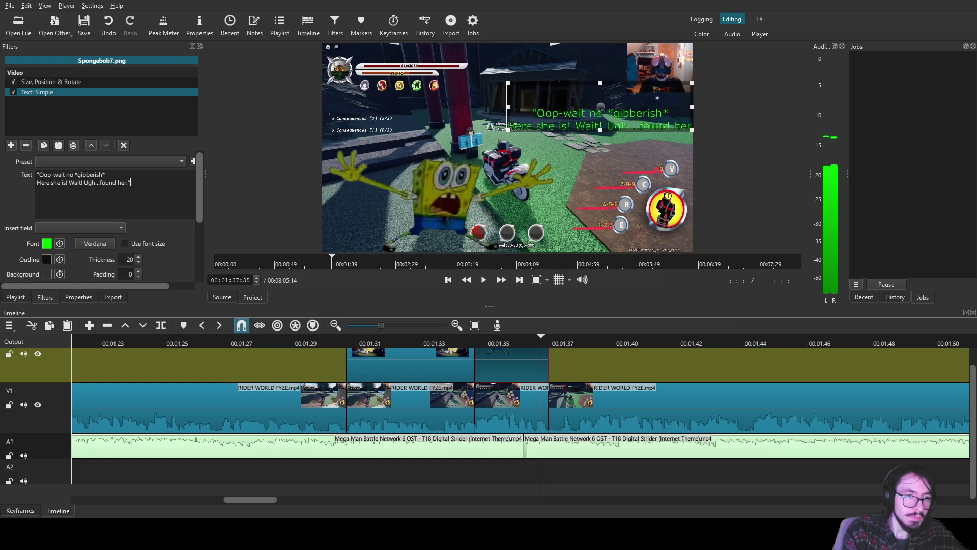
pyautogui.press('Return')
pyautogui.moveTo(601, 107); pyautogui.dragTo(452, 131)
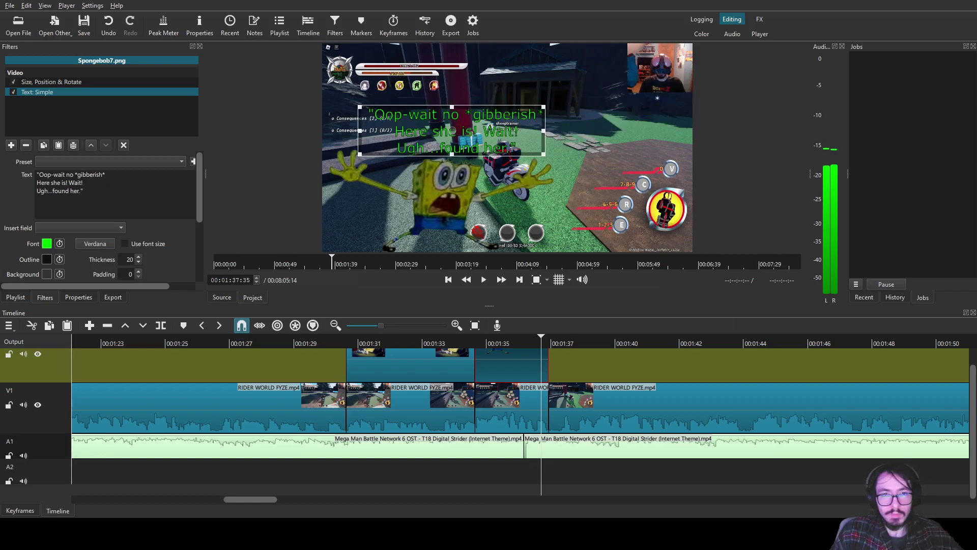
# - Play back the segment with the captioned Spongebob7.png overlay and undo the accidental shift of that overlay
pyautogui.click(634, 405)
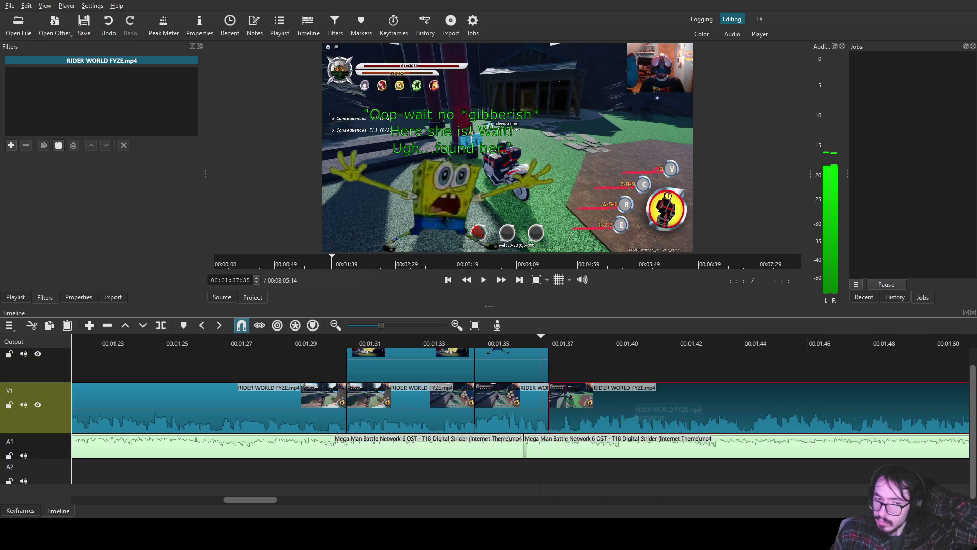
pyautogui.click(466, 340)
pyautogui.click(484, 280)
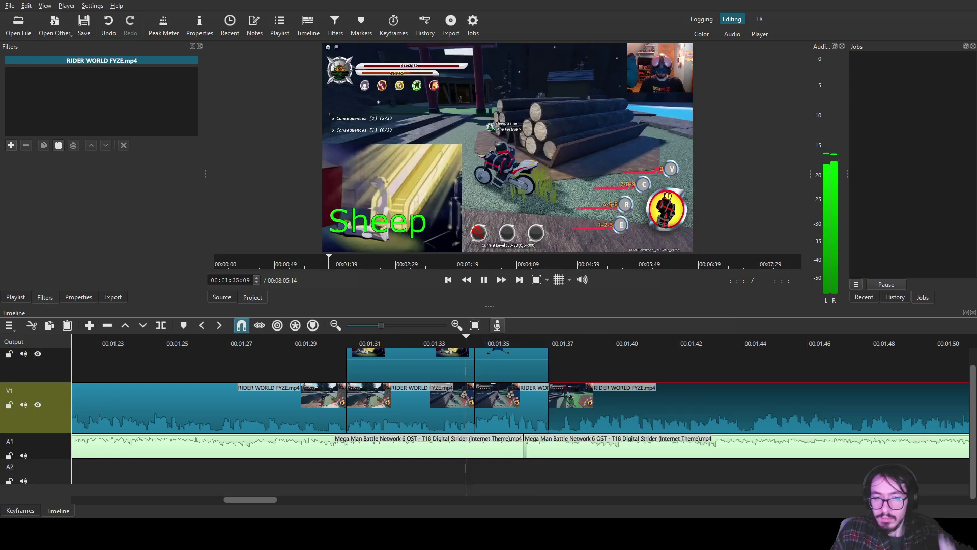
pyautogui.moveTo(507, 365); pyautogui.dragTo(506, 365)
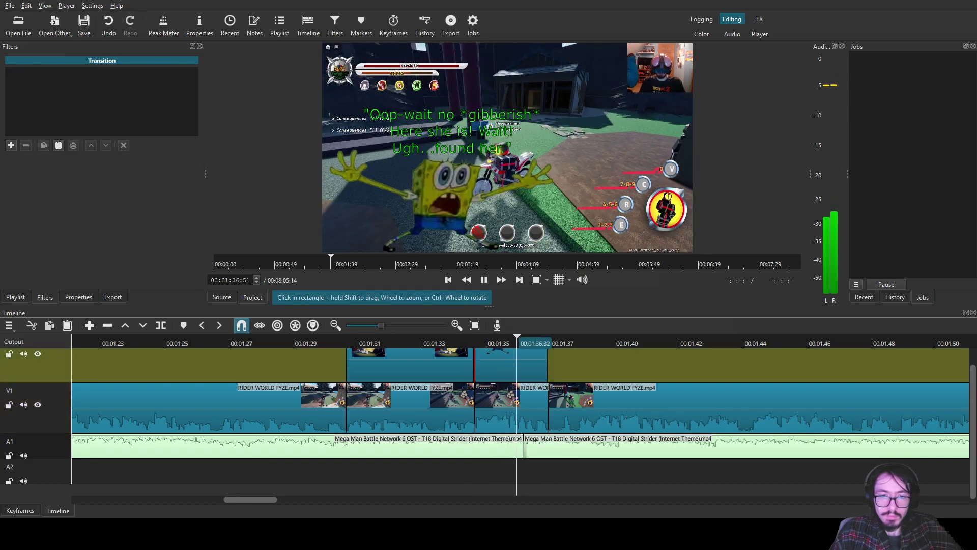
pyautogui.hotkey('ctrl', 'z')
pyautogui.press('space')
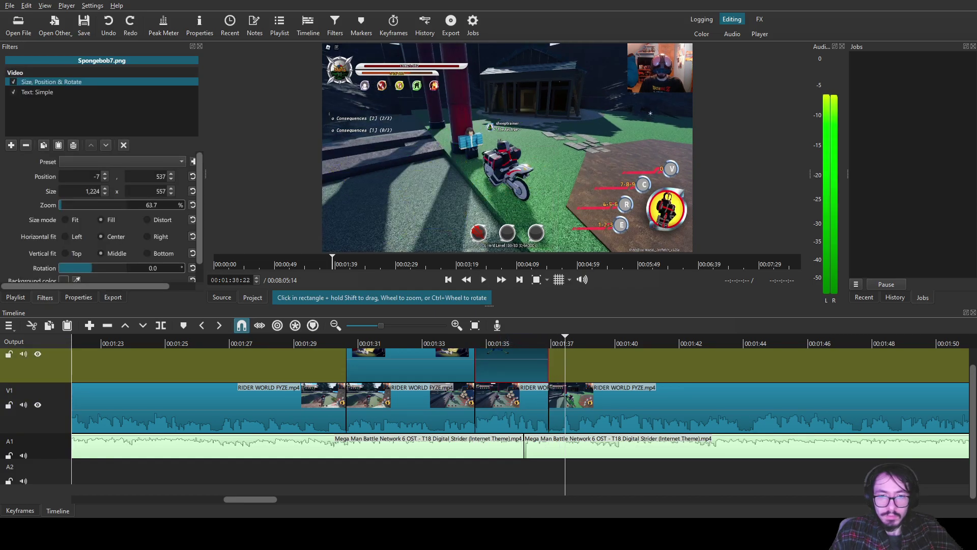
# - Replay the spoken line and split the captioned Spongebob7.png overlay just before the "Ugh"
pyautogui.click(512, 402)
pyautogui.click(500, 341)
pyautogui.press('space')
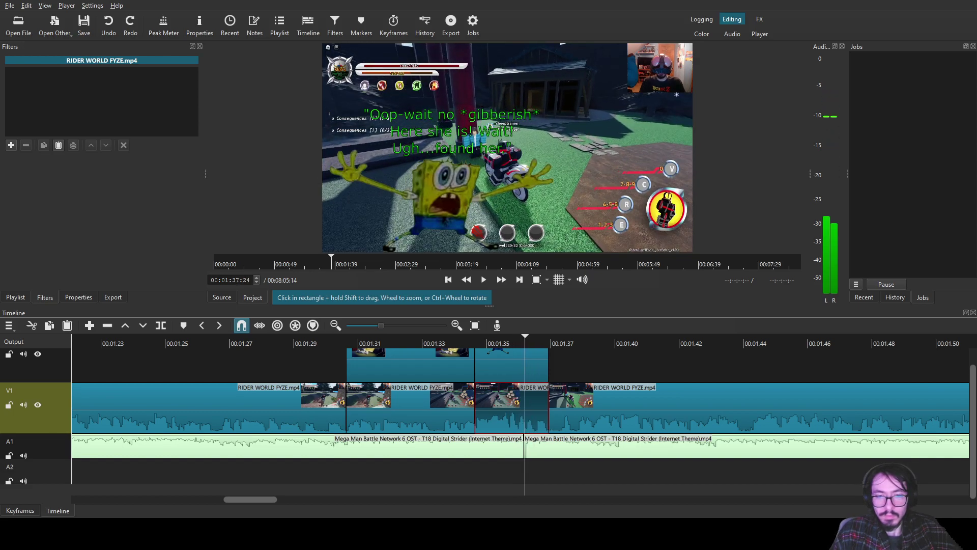
pyautogui.click(511, 366)
pyautogui.press('s')
# - Find the moment of the "Ugh" and place PepePain.PNG there on the overlay track, over the end of the SpongeBob clip
pyautogui.click(484, 279)
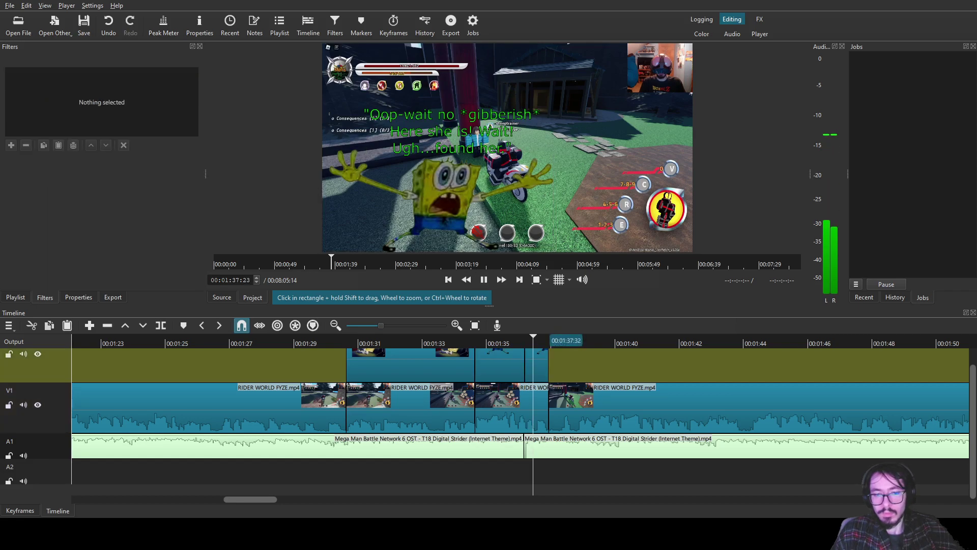
pyautogui.click(532, 342)
pyautogui.press('Right')
pyautogui.press('Right')
pyautogui.press('Right')
pyautogui.press('Right')
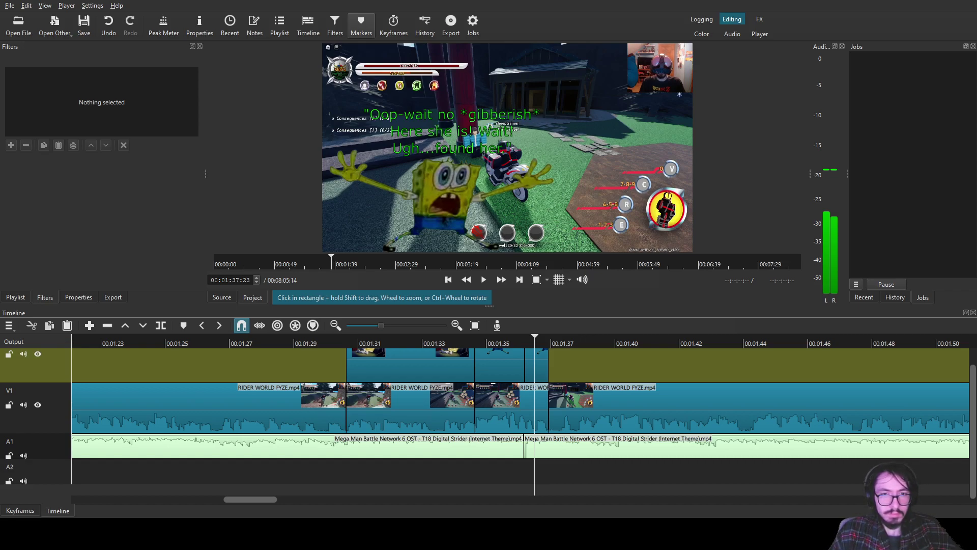
pyautogui.moveTo(507, 147)
pyautogui.mouseDown()
pyautogui.moveTo(564, 366)
pyautogui.moveTo(540, 367)
pyautogui.mouseUp()
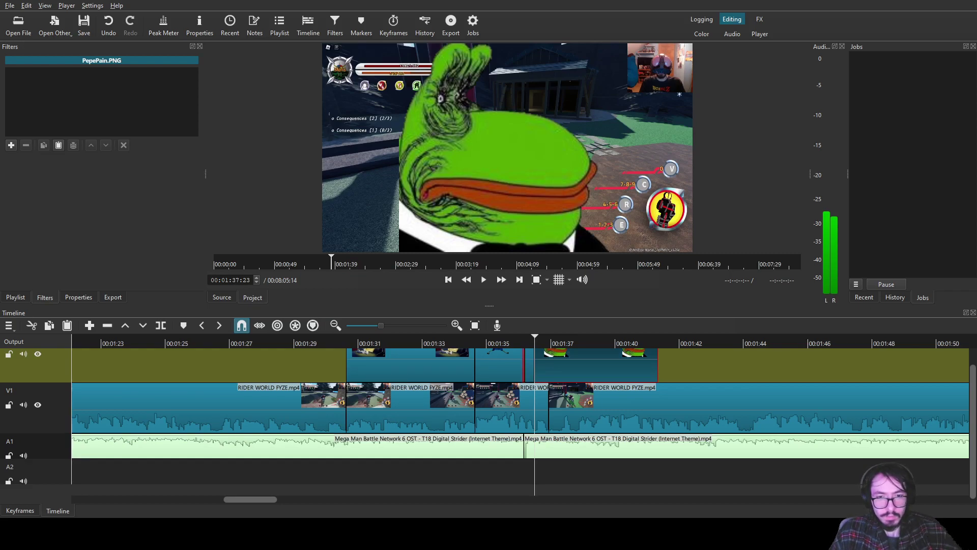
# - Remove the short leftover SpongeBob piece so that PepePain.PNG directly follows the captioned Spongebob7.png clip
pyautogui.click(530, 366)
pyautogui.click(529, 343)
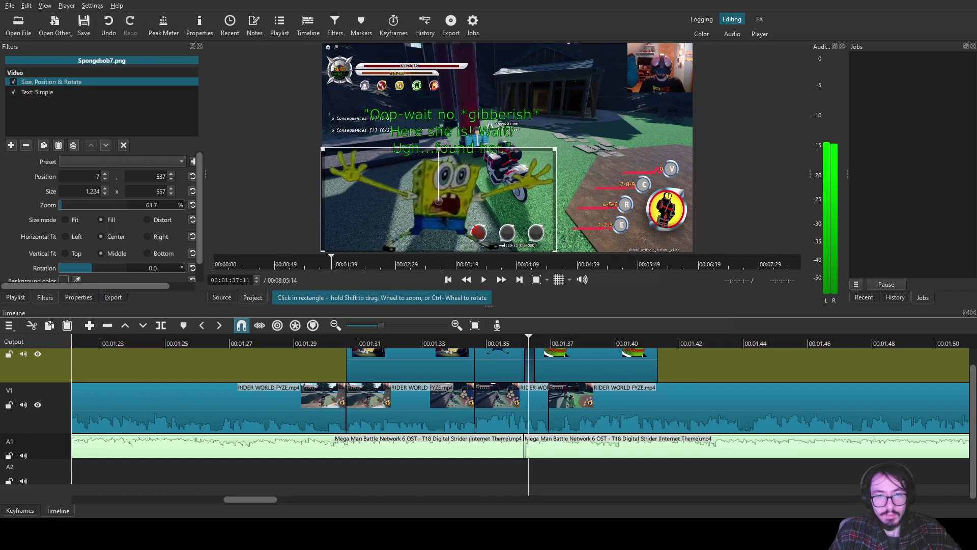
pyautogui.moveTo(570, 367); pyautogui.dragTo(591, 365)
pyautogui.click(500, 341)
pyautogui.moveTo(529, 366); pyautogui.dragTo(529, 367)
pyautogui.hotkey('ctrl', 'z')
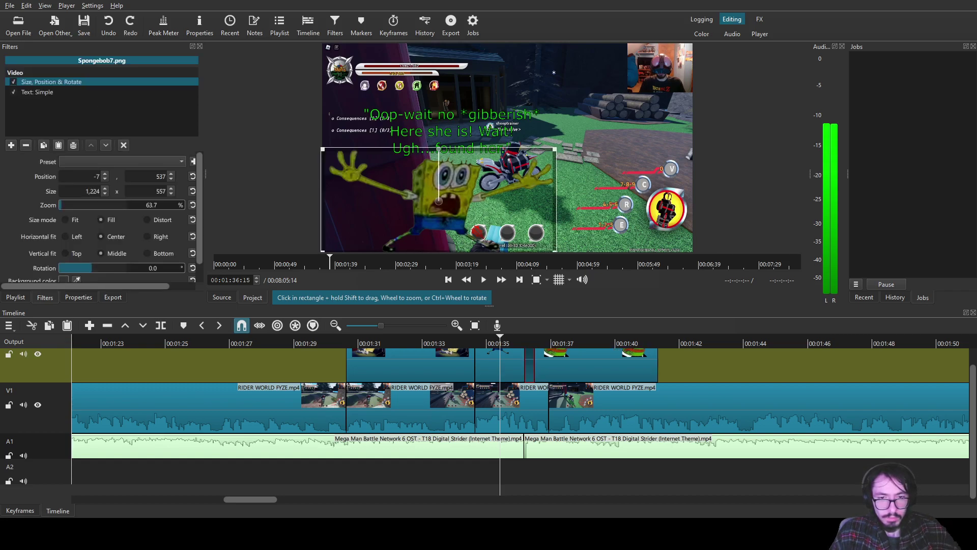
pyautogui.hotkey('ctrl', 'y')
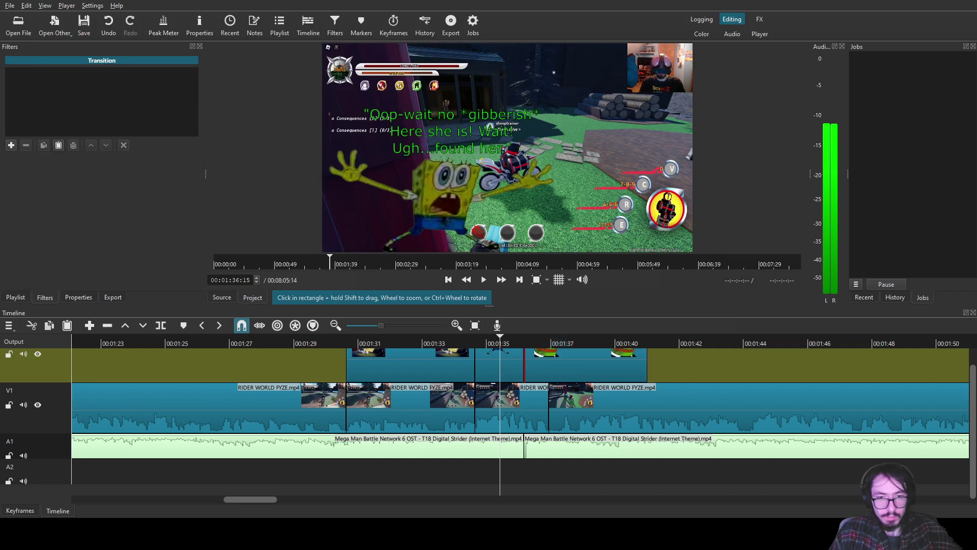
pyautogui.hotkey('ctrl', 'd')
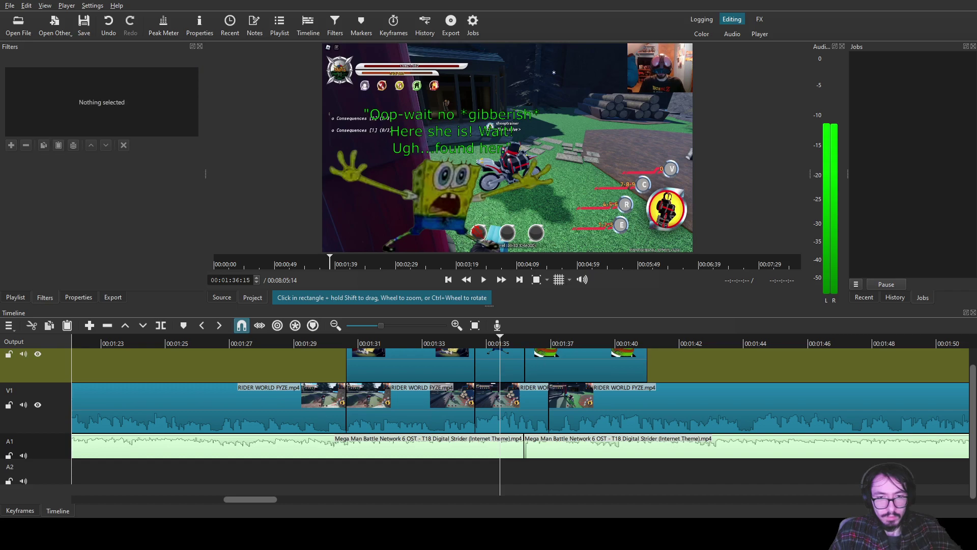
# - Play through the PepePain.PNG overlay and split it at 00:01:37:24, where the "Ugh" ends
pyautogui.click(585, 365)
pyautogui.click(484, 280)
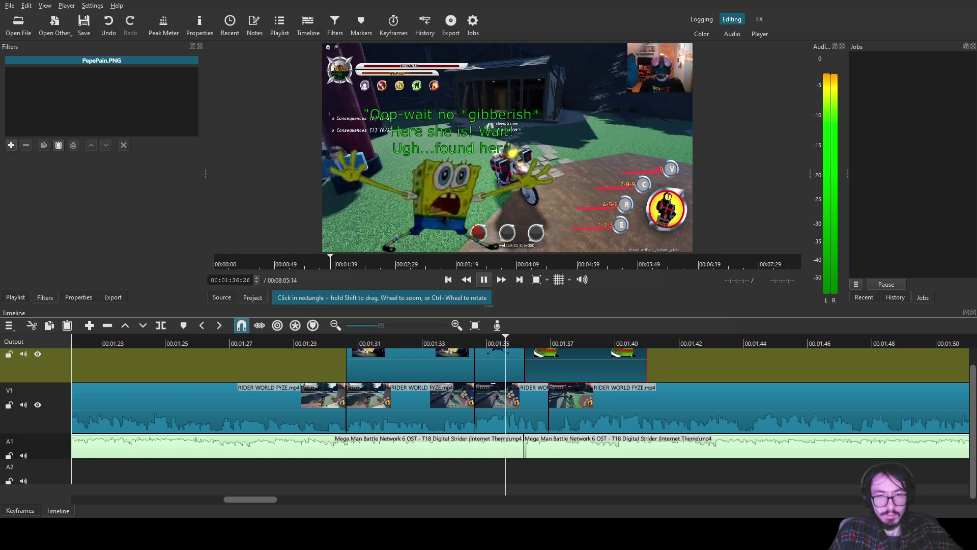
pyautogui.moveTo(553, 340); pyautogui.dragTo(535, 340)
pyautogui.hotkey('ctrl', 'd')
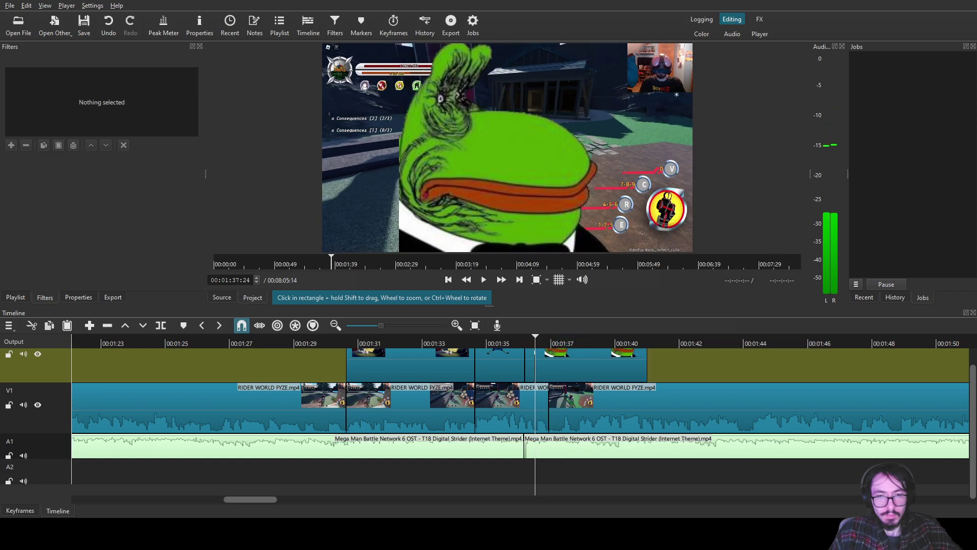
# - Paste the copied size and text filters onto the short PepePain.PNG piece, enlarge it to 67.2 % and move it to the video frame's lower-left corner
pyautogui.click(534, 352)
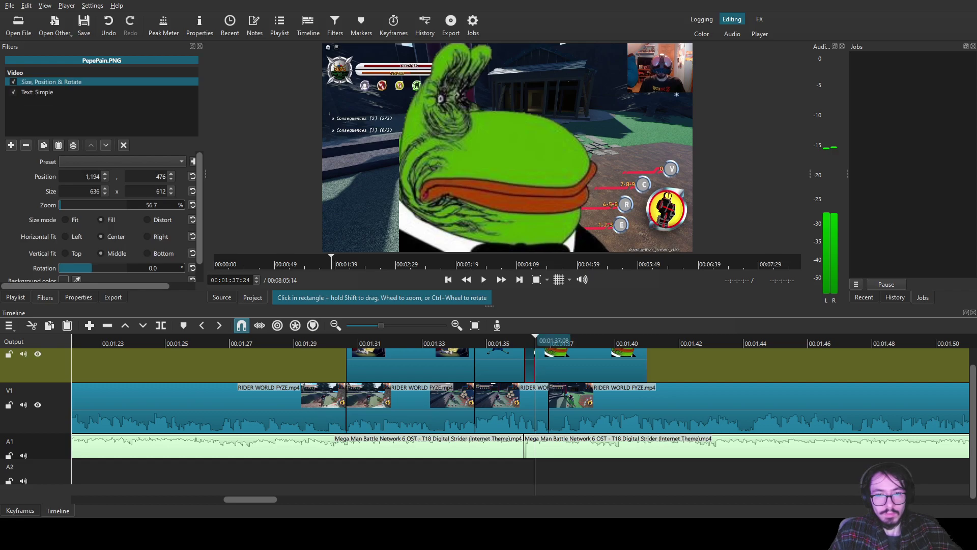
pyautogui.click(531, 340)
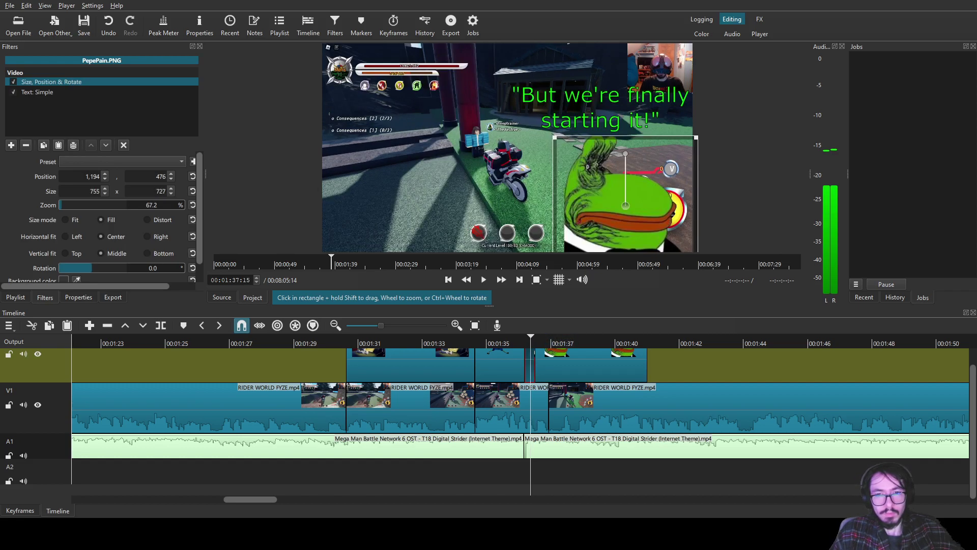
pyautogui.moveTo(451, 162); pyautogui.dragTo(389, 182)
# - Change the PepePain.PNG caption to "Ugh...", place it beside Pepe's head and save the project
pyautogui.click(37, 92)
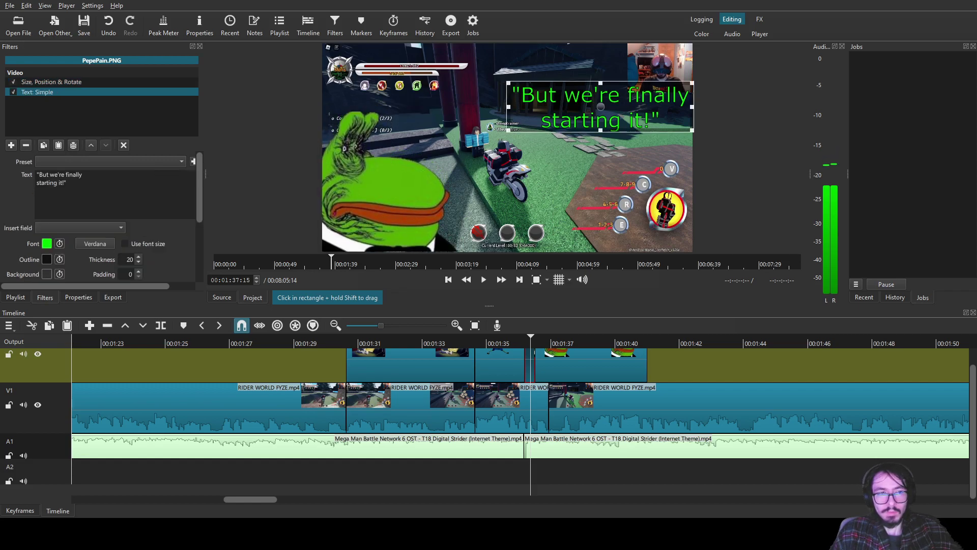
pyautogui.moveTo(530, 340); pyautogui.dragTo(530, 341)
pyautogui.press('space')
pyautogui.press('space')
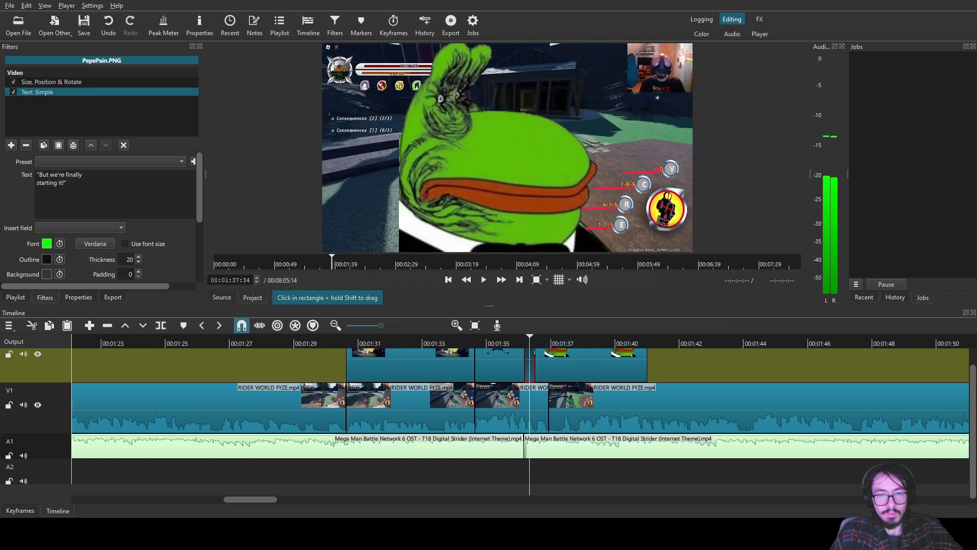
pyautogui.click(66, 182)
pyautogui.hotkey('ctrl', 'a')
pyautogui.write('"')
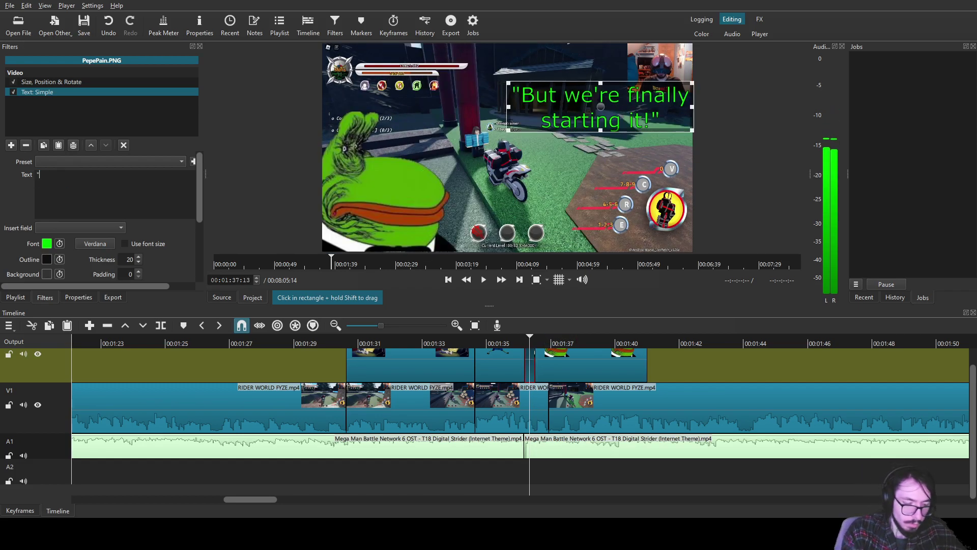
pyautogui.write('Ugh..."')
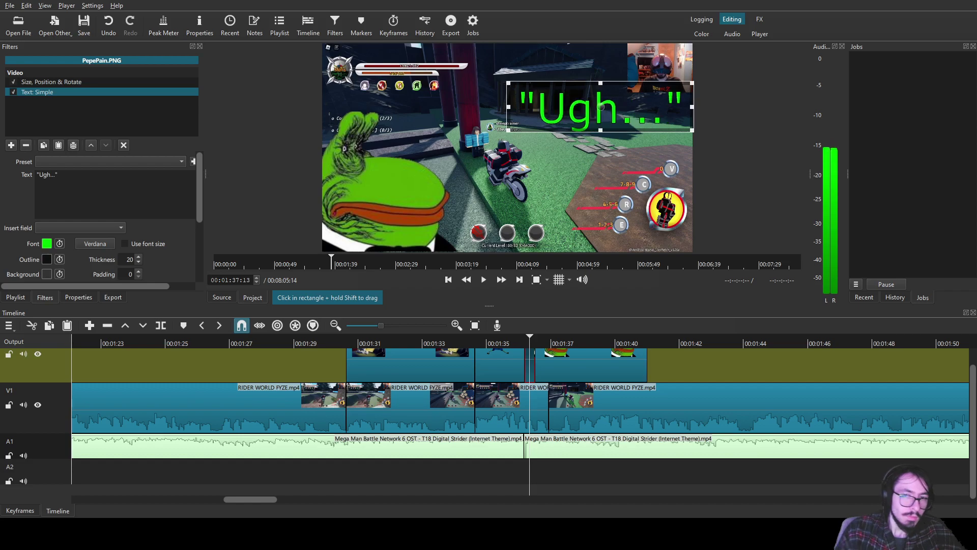
pyautogui.moveTo(601, 107); pyautogui.dragTo(465, 130)
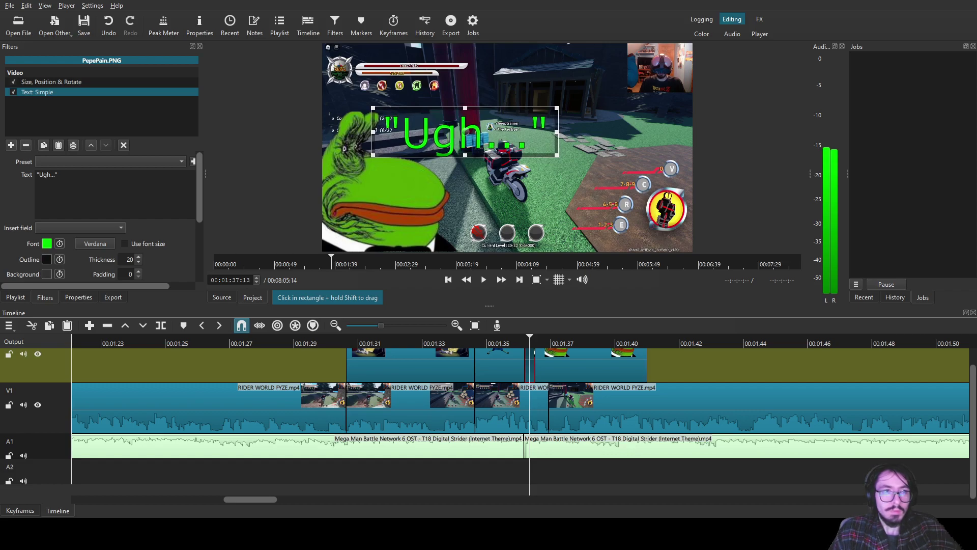
pyautogui.click(84, 24)
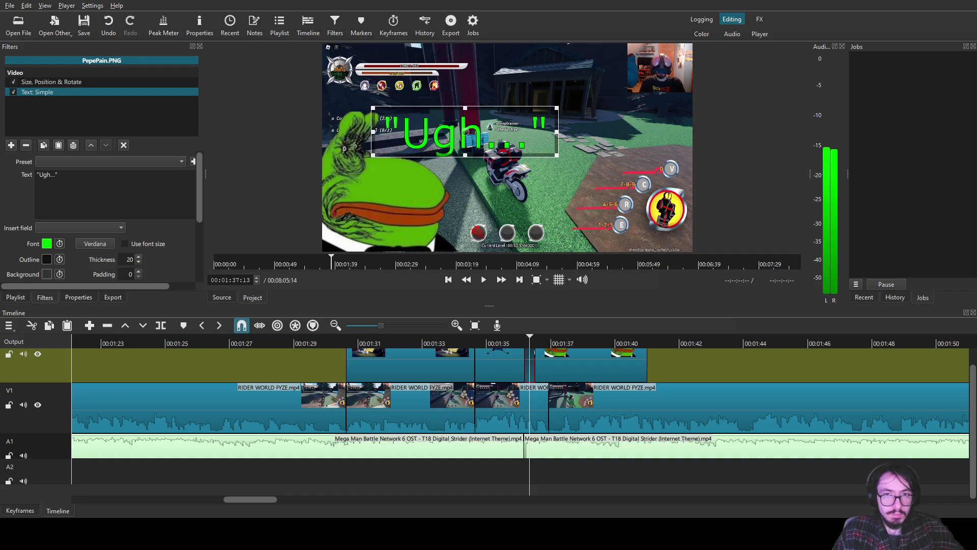
# - Replace the second PepePain.PNG piece with PepePray.png and trim it to end at the gameplay cut
pyautogui.moveTo(507, 148); pyautogui.dragTo(534, 366)
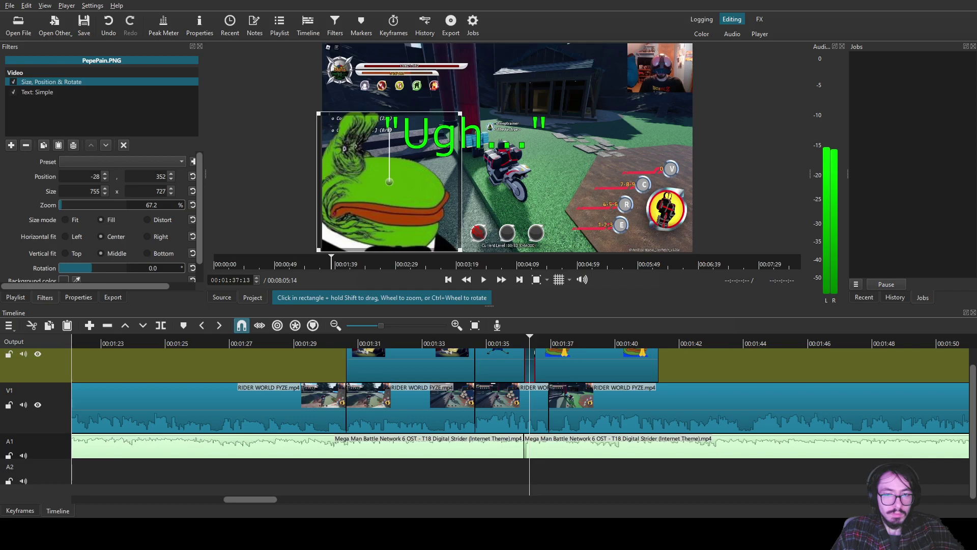
pyautogui.moveTo(658, 366); pyautogui.dragTo(548, 365)
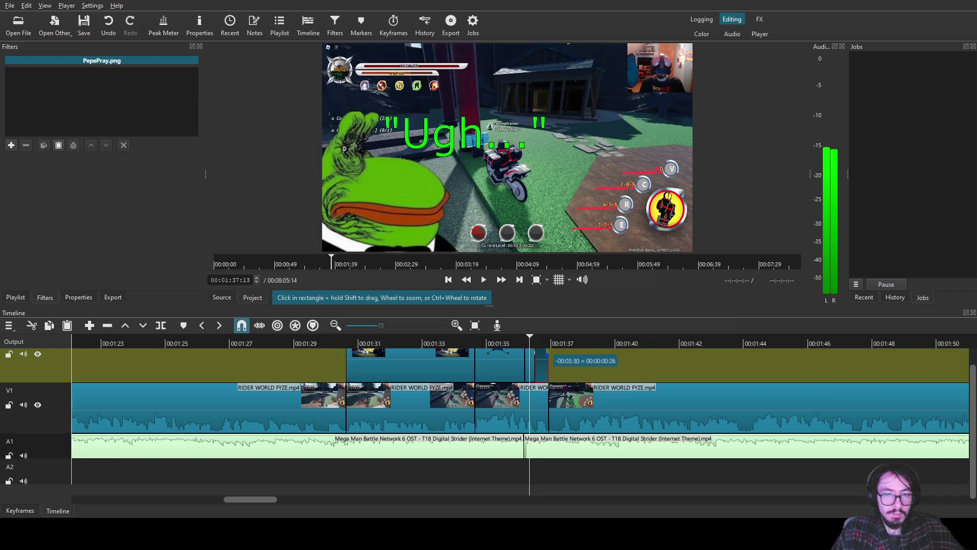
pyautogui.click(545, 341)
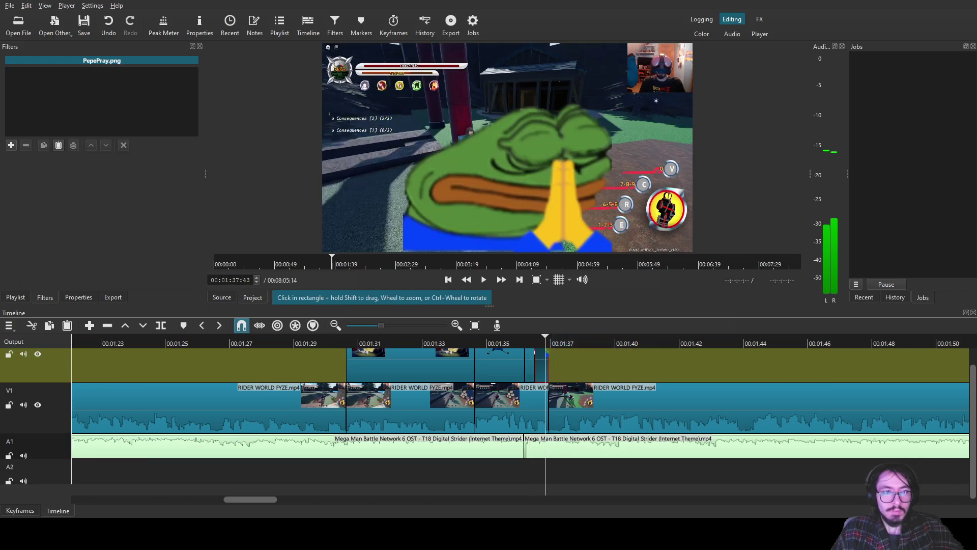
# - Paste the copied size and text filters onto PepePray.png and move the image to the video frame's lower-left corner
pyautogui.hotkey('ctrl', 'alt', 'v')
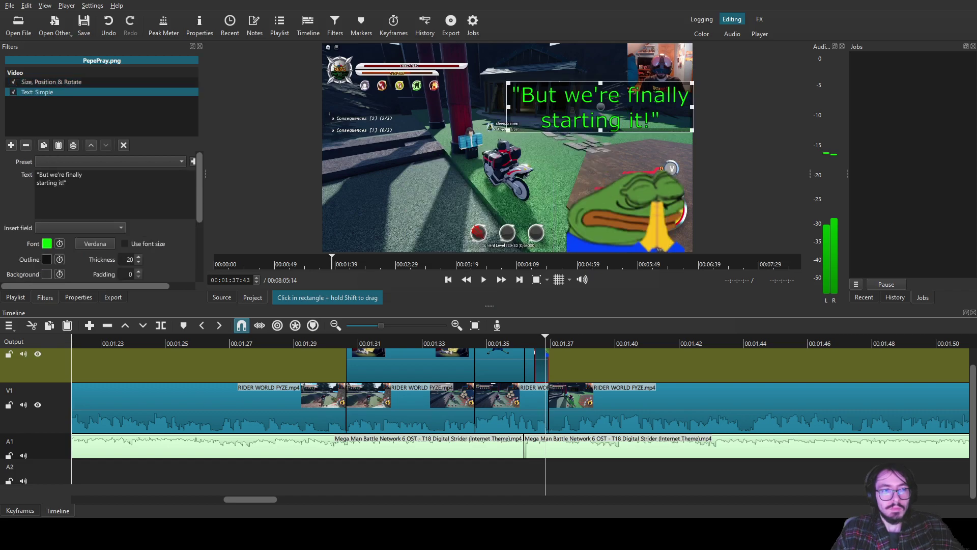
pyautogui.click(51, 82)
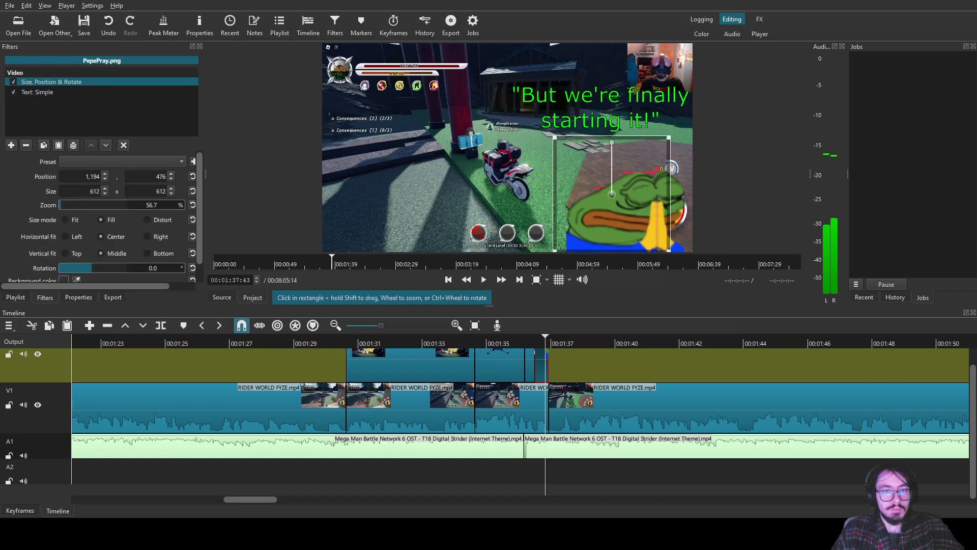
pyautogui.moveTo(612, 194); pyautogui.dragTo(379, 194)
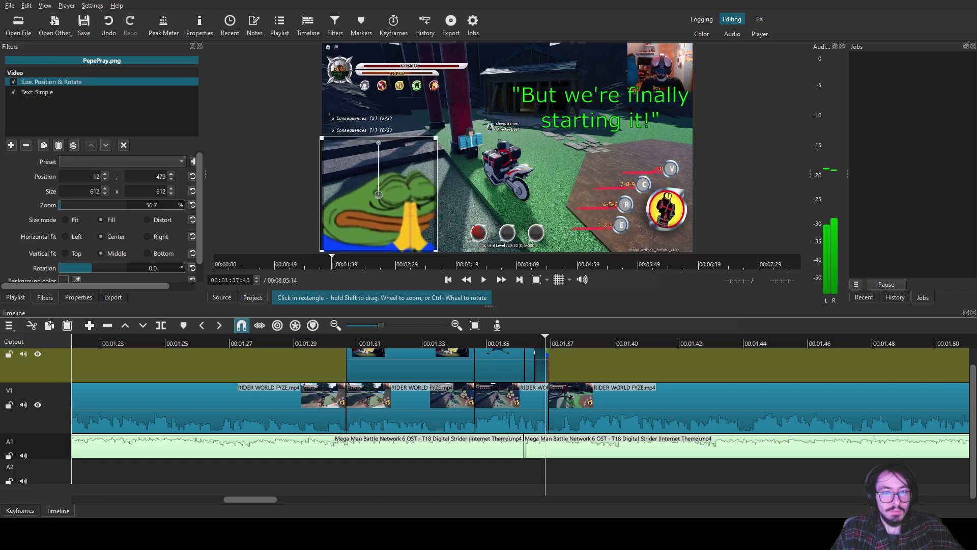
# - Change the PepePray.png caption to "Found her."
pyautogui.click(37, 91)
pyautogui.click(77, 175)
pyautogui.hotkey('ctrl', 'a')
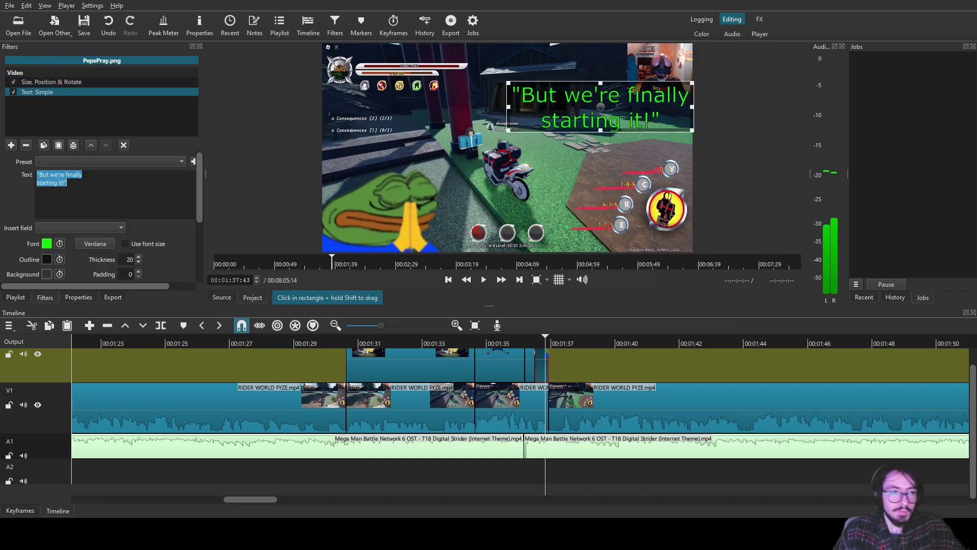
pyautogui.write('"Found her."')
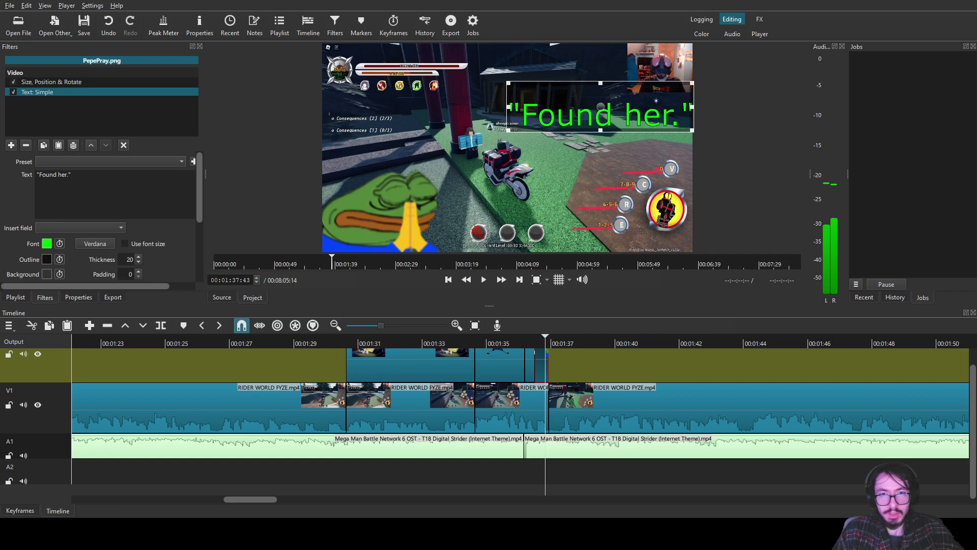
# - Replace the PepePray.png overlay with PepeTired.png and trim it to end at the gameplay cut
pyautogui.moveTo(507, 147); pyautogui.dragTo(535, 365)
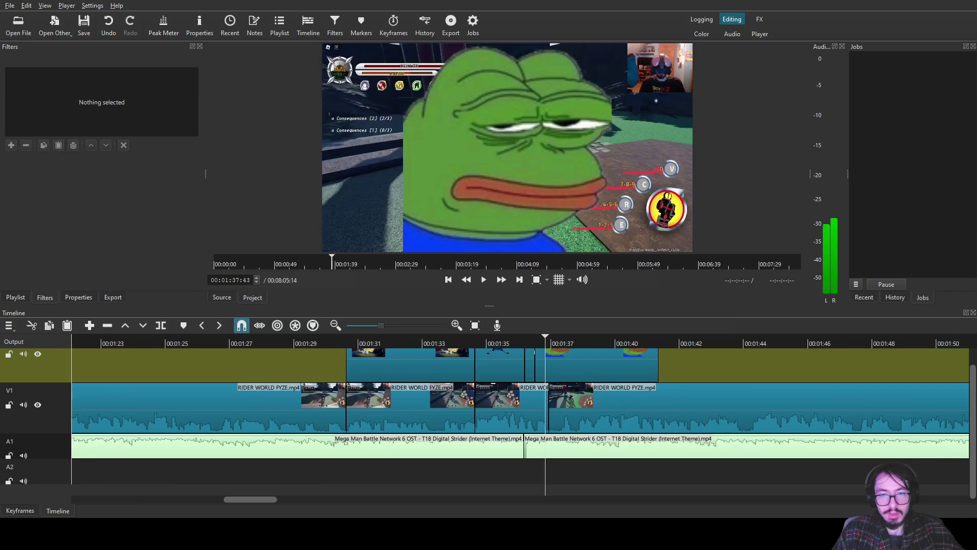
pyautogui.click(569, 365)
pyautogui.click(527, 342)
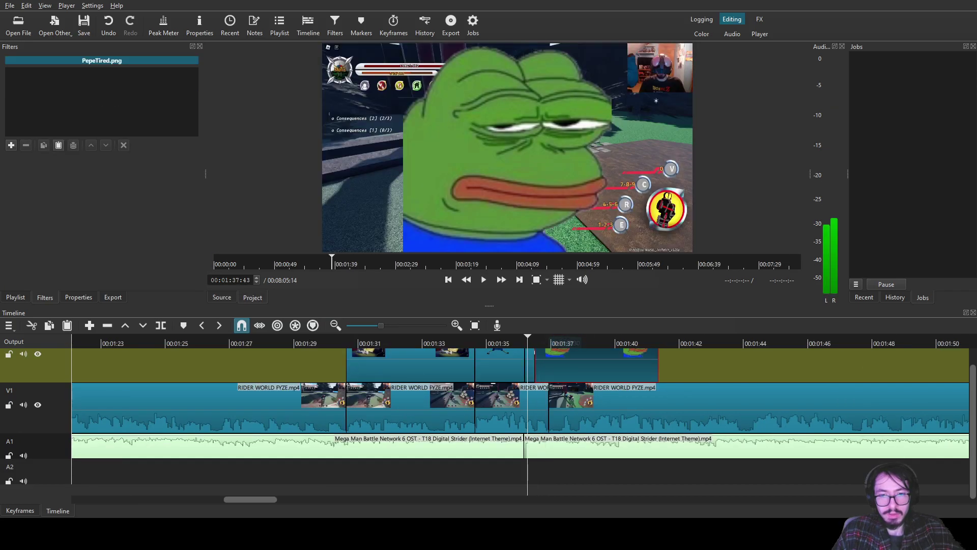
pyautogui.moveTo(657, 365); pyautogui.dragTo(548, 365)
# - Paste the copied size and text filters onto PepeTired.png and move the image to the video frame's lower-left corner
pyautogui.hotkey('ctrl', 'shift', 'v')
pyautogui.click(540, 340)
pyautogui.moveTo(611, 204); pyautogui.dragTo(381, 194)
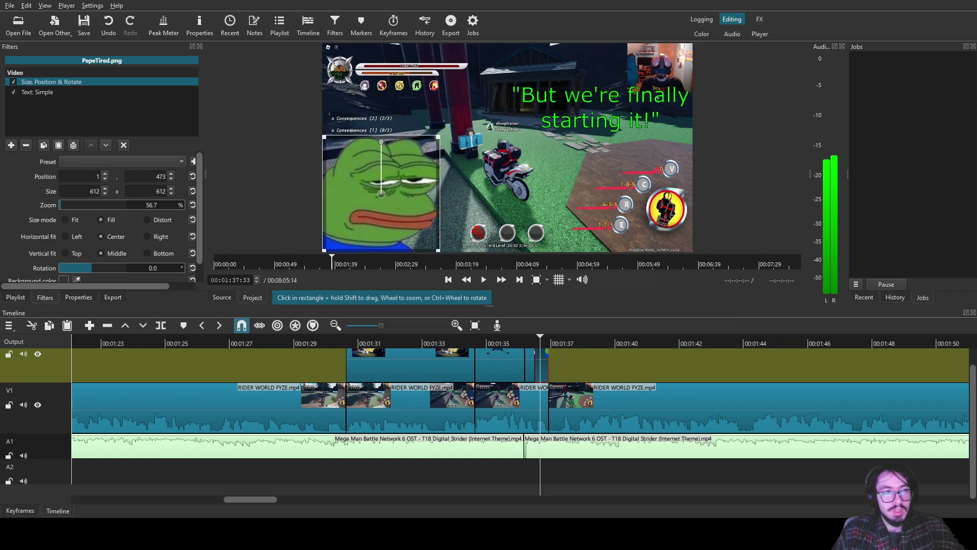
# - Change the PepeTired.png caption to "Found her.", place it just above and beside Pepe's head, and save the project
pyautogui.click(37, 93)
pyautogui.hotkey('ctrl', 'a')
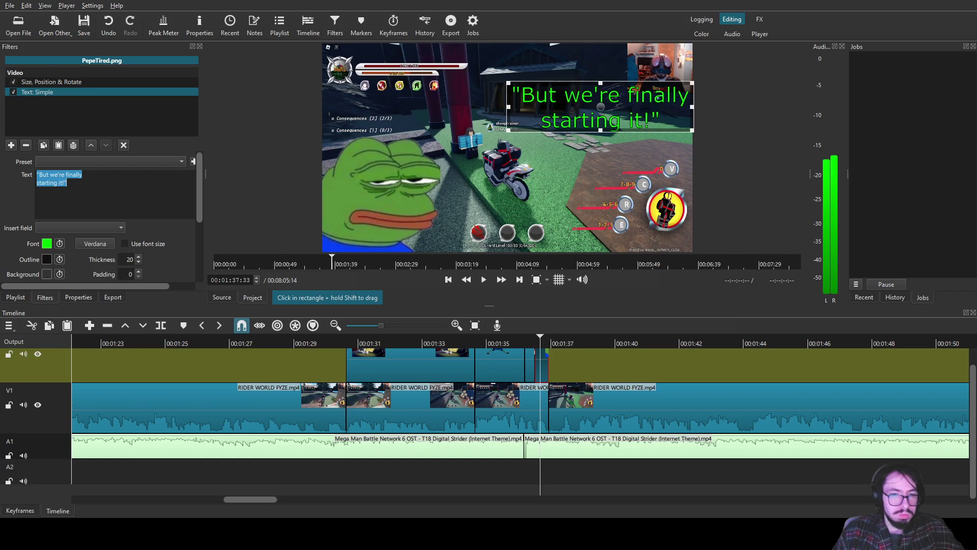
pyautogui.write('"Found her."')
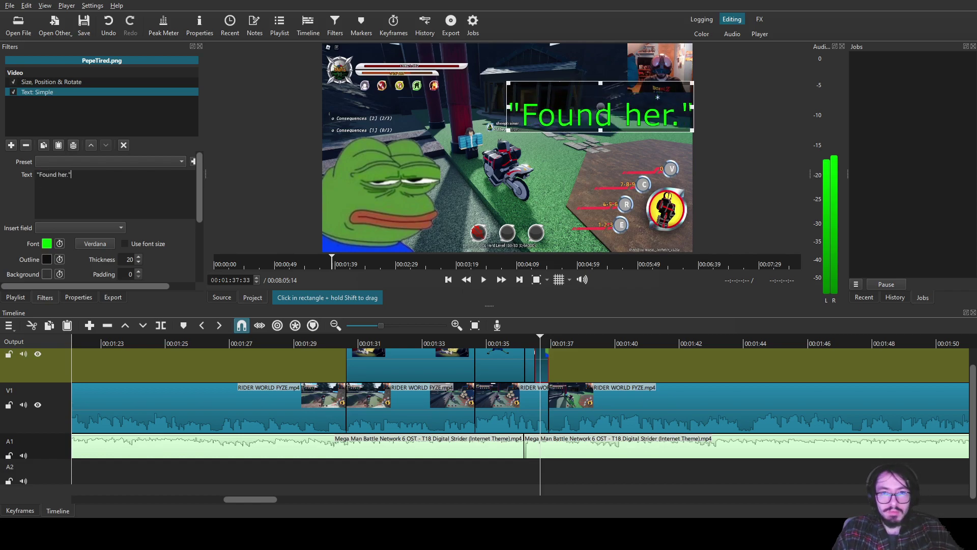
pyautogui.moveTo(601, 106); pyautogui.dragTo(515, 130)
pyautogui.click(84, 24)
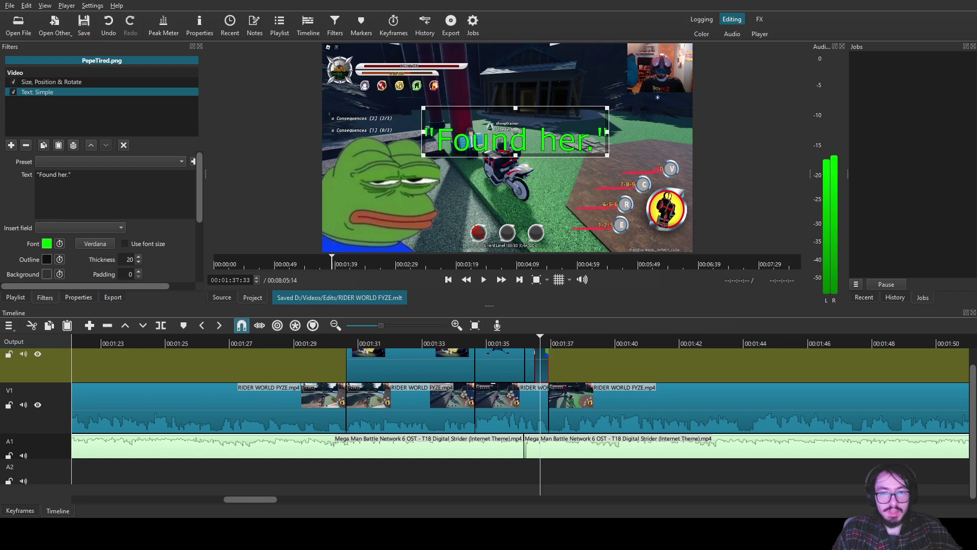
# - Go back to the SpongeBob overlay to review the sequence leading into the two captioned Pepe images
pyautogui.click(637, 402)
pyautogui.moveTo(540, 342); pyautogui.dragTo(521, 342)
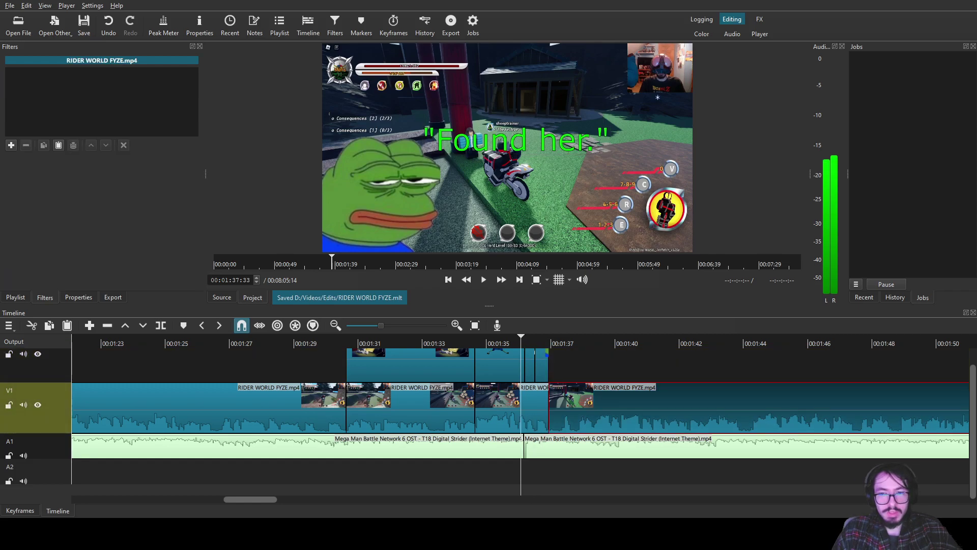
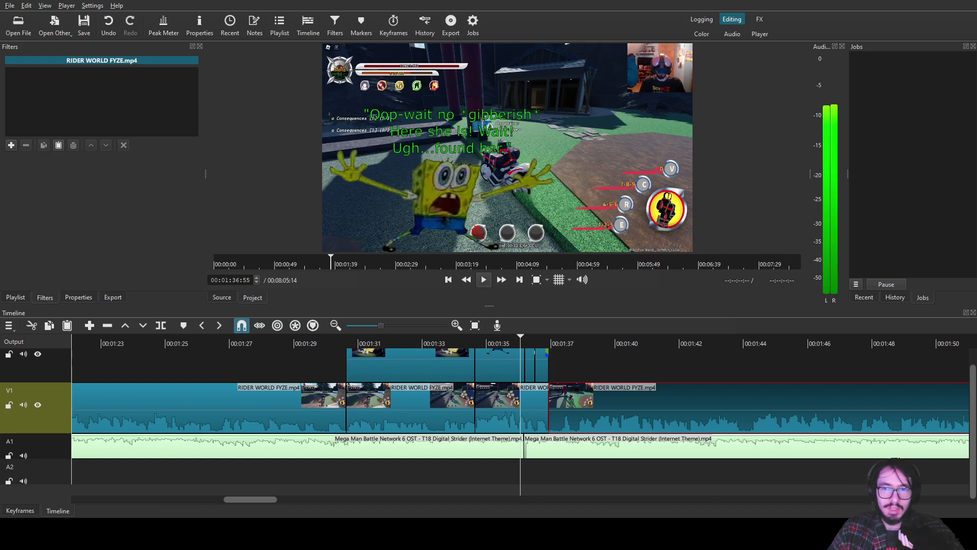
pyautogui.moveTo(511, 340); pyautogui.dragTo(502, 340)
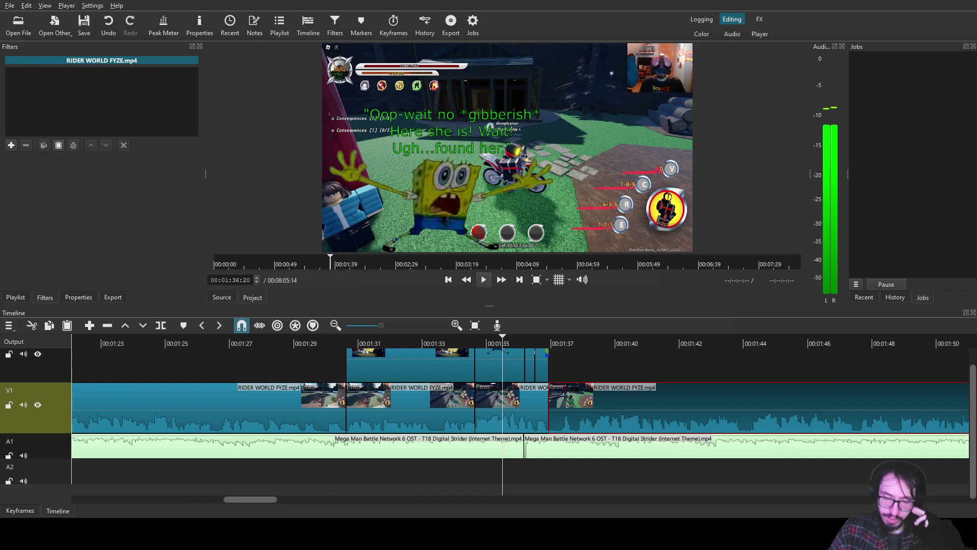
# - Split the V1 gameplay clip five times after the Pepe overlays, starting at 00:01:39:50, including 00:01:41:00, and ending just before the 00:01:44 mark
pyautogui.click(484, 280)
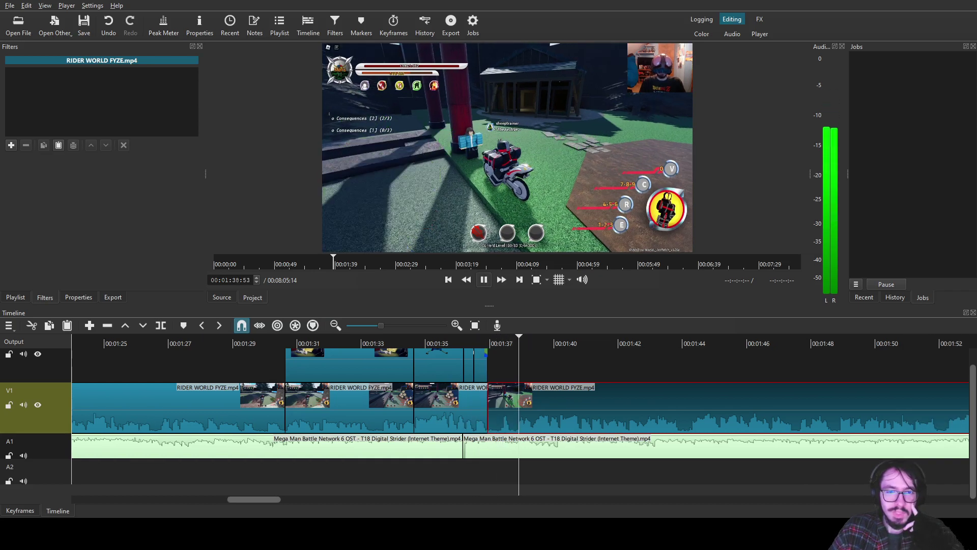
pyautogui.press('space')
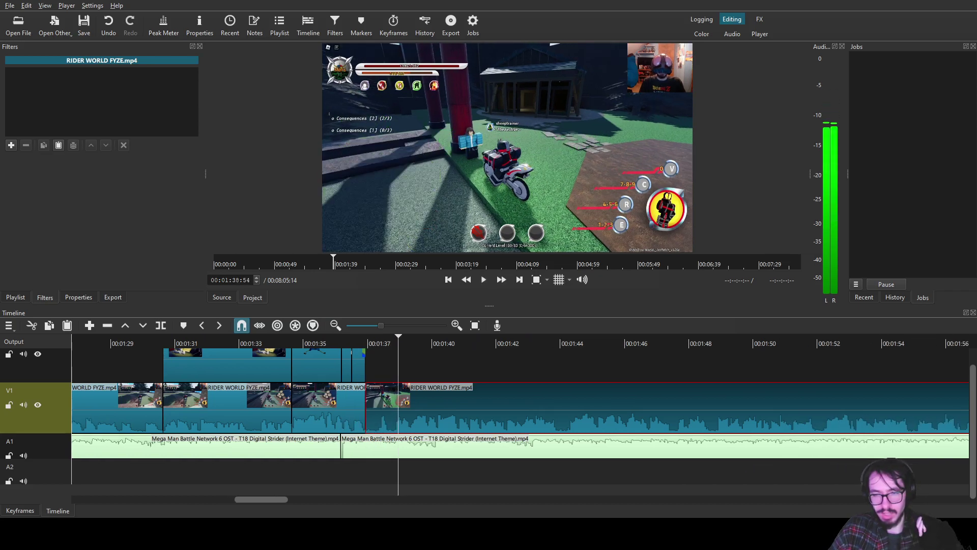
pyautogui.scroll(2, 520, 417)
pyautogui.click(454, 340)
pyautogui.press('space')
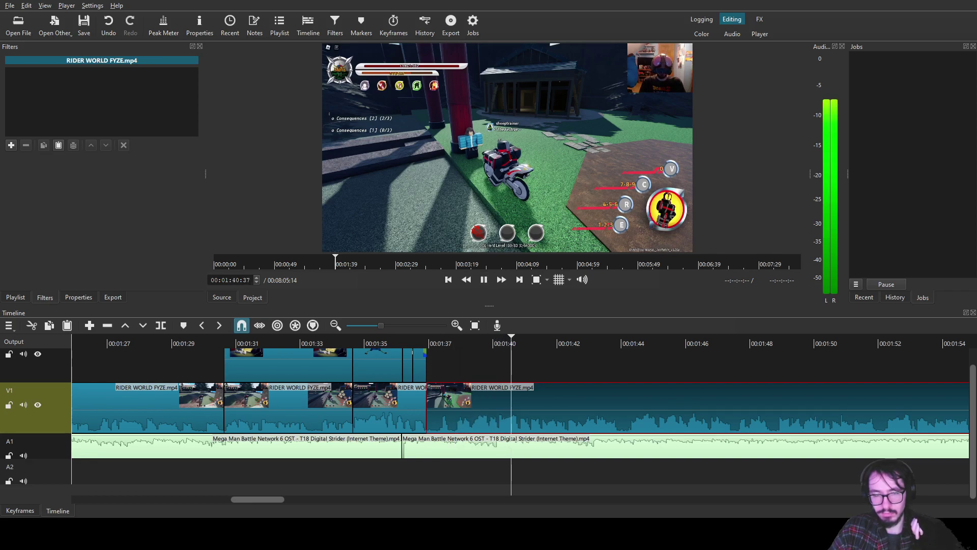
pyautogui.moveTo(496, 340); pyautogui.dragTo(456, 340)
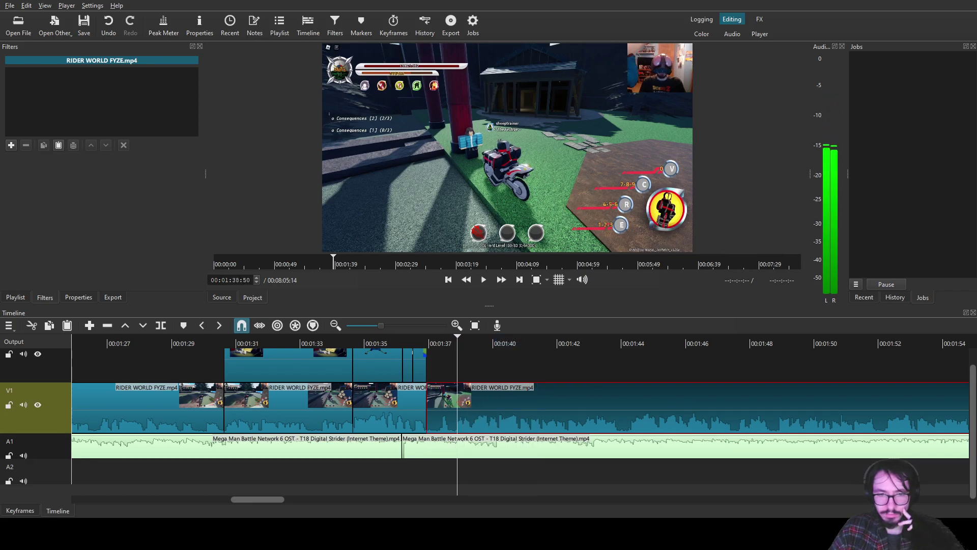
pyautogui.press('space')
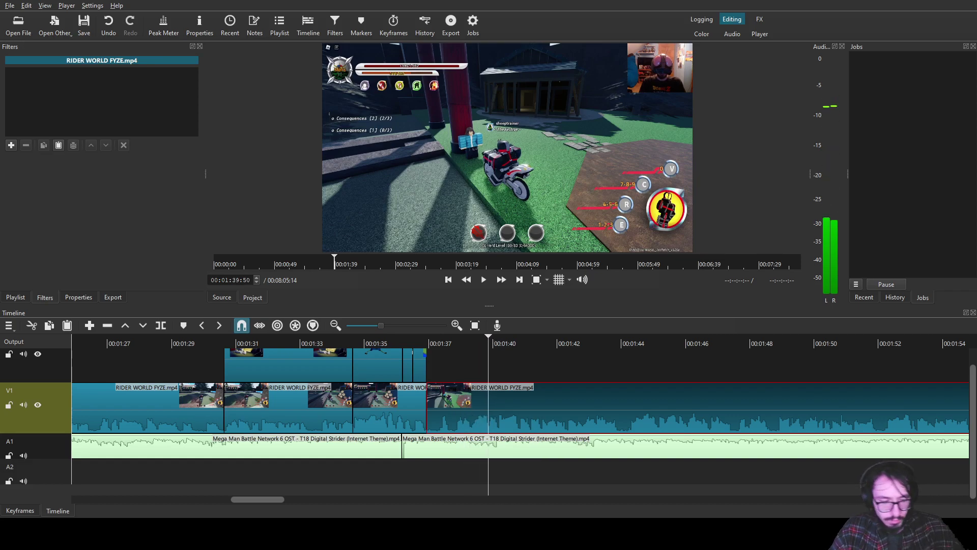
pyautogui.press('s')
pyautogui.press('space')
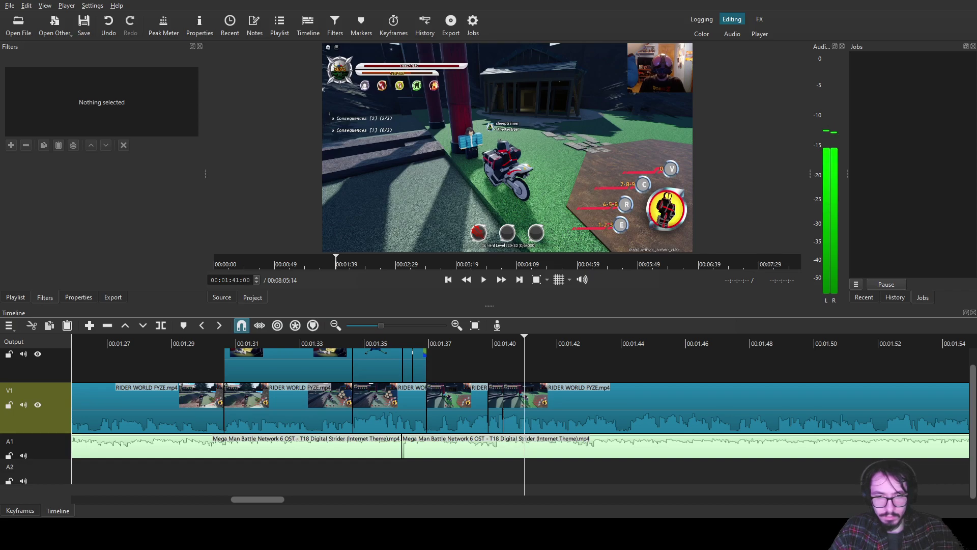
pyautogui.press('s')
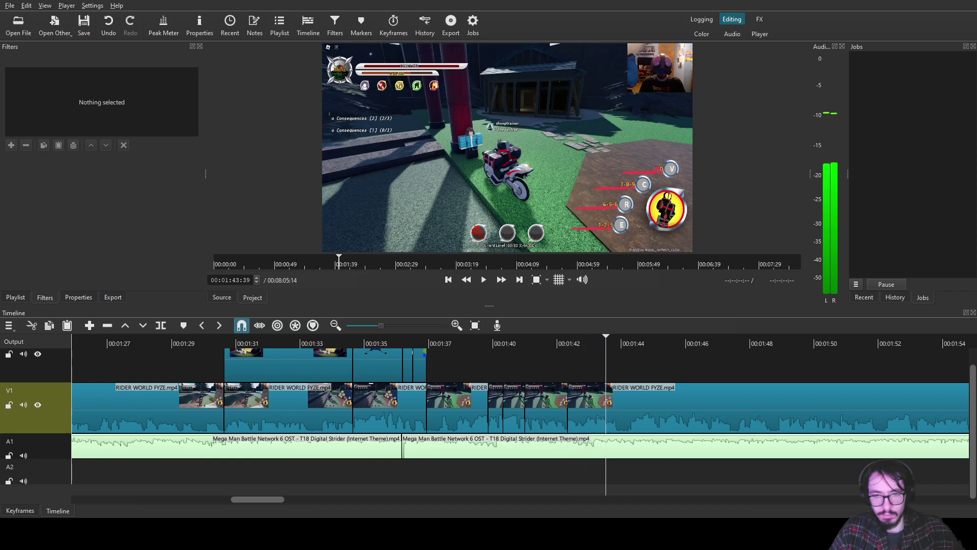
pyautogui.press('s')
# - Place the Nokia phone image on the overlay track, starting at the first new gameplay cut at 00:01:39:50
pyautogui.moveTo(617, 342); pyautogui.dragTo(500, 342)
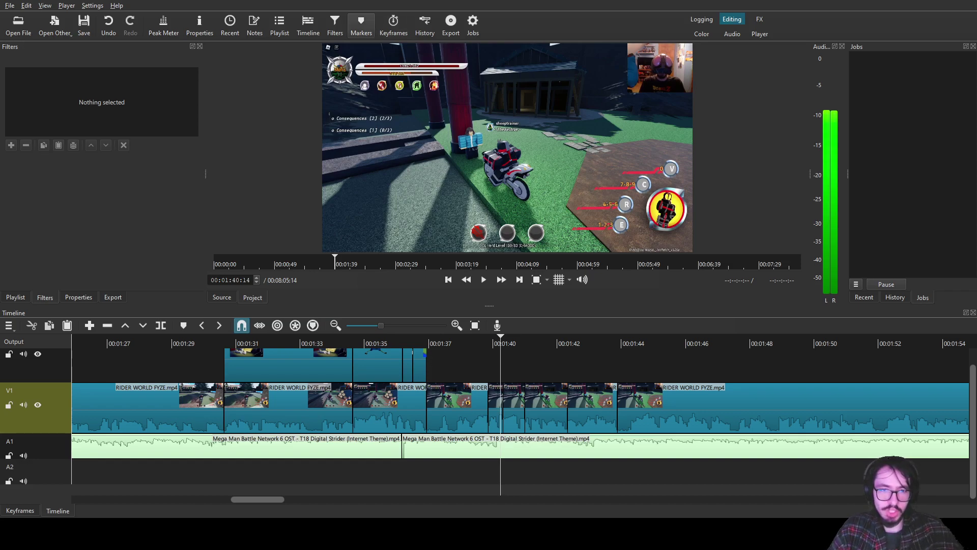
pyautogui.moveTo(507, 148); pyautogui.dragTo(488, 365)
pyautogui.hscroll(2, 519, 407)
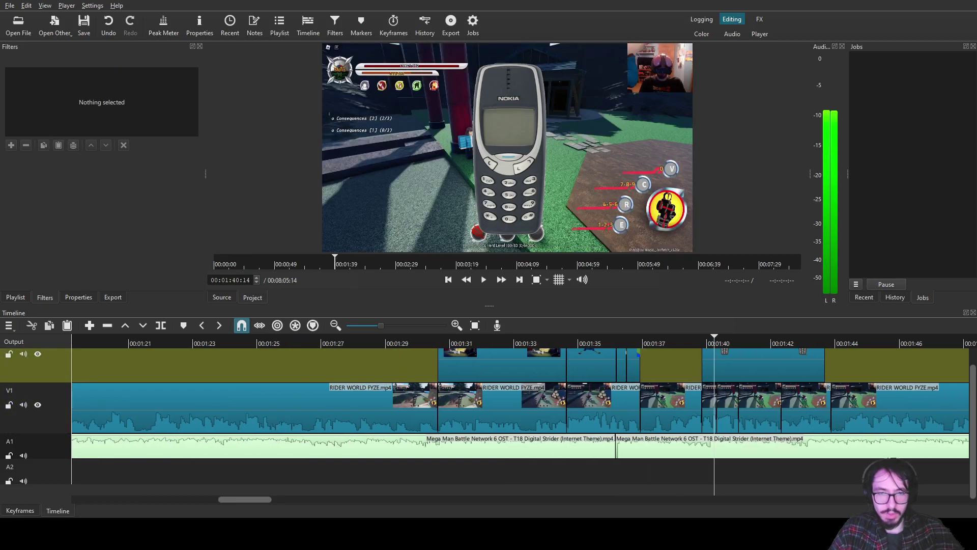
pyautogui.hscroll(2, 519, 408)
pyautogui.click(383, 340)
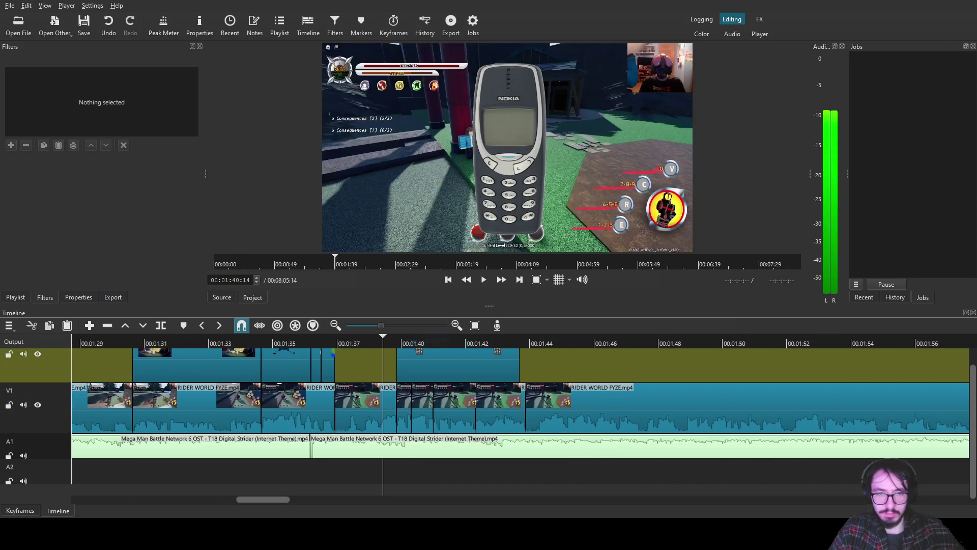
# - Play and step frame by frame through the start of the phone image to check its timing against the new cuts
pyautogui.click(484, 280)
pyautogui.moveTo(415, 340); pyautogui.dragTo(393, 340)
pyautogui.press('Right')
pyautogui.press('Right')
pyautogui.press('Right')
pyautogui.press('Right')
pyautogui.press('Right')
pyautogui.press('Right')
pyautogui.press('Right')
pyautogui.press('Right')
pyautogui.press('Right')
pyautogui.press('Right')
pyautogui.press('Right')
pyautogui.press('Right')
pyautogui.press('Right')
pyautogui.press('Right')
pyautogui.press('Right')
pyautogui.press('Right')
pyautogui.press('Right')
pyautogui.press('Right')
pyautogui.press('Right')
pyautogui.press('Right')
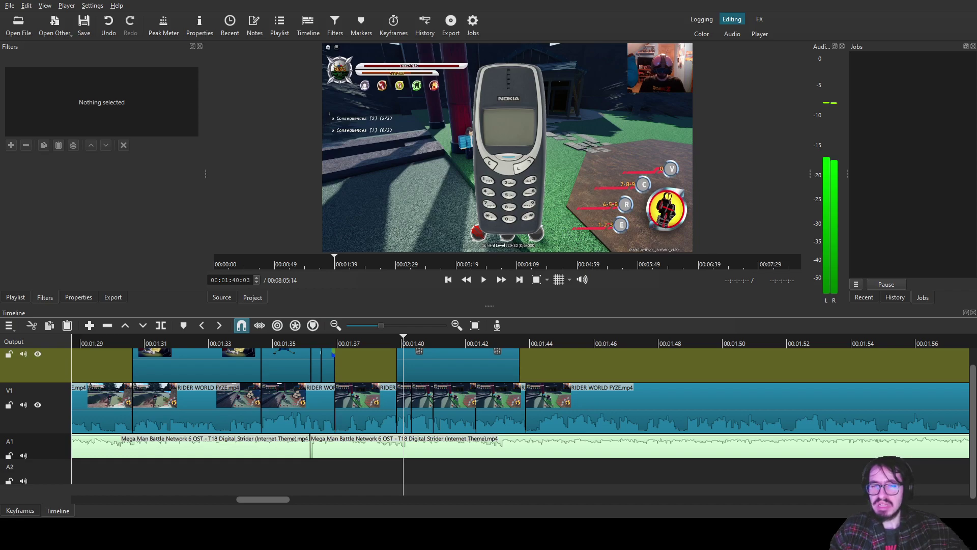
pyautogui.moveTo(404, 340); pyautogui.dragTo(380, 340)
pyautogui.press('space')
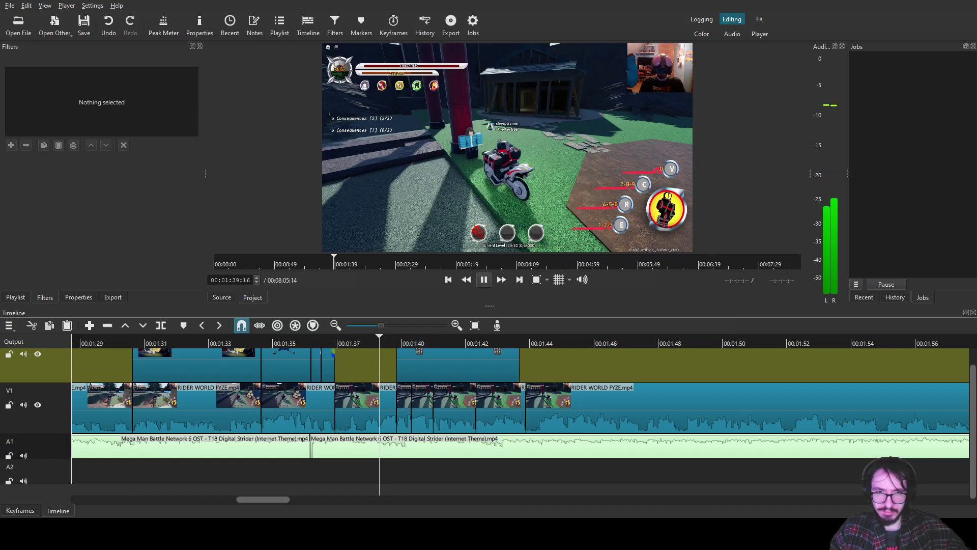
pyautogui.press('k')
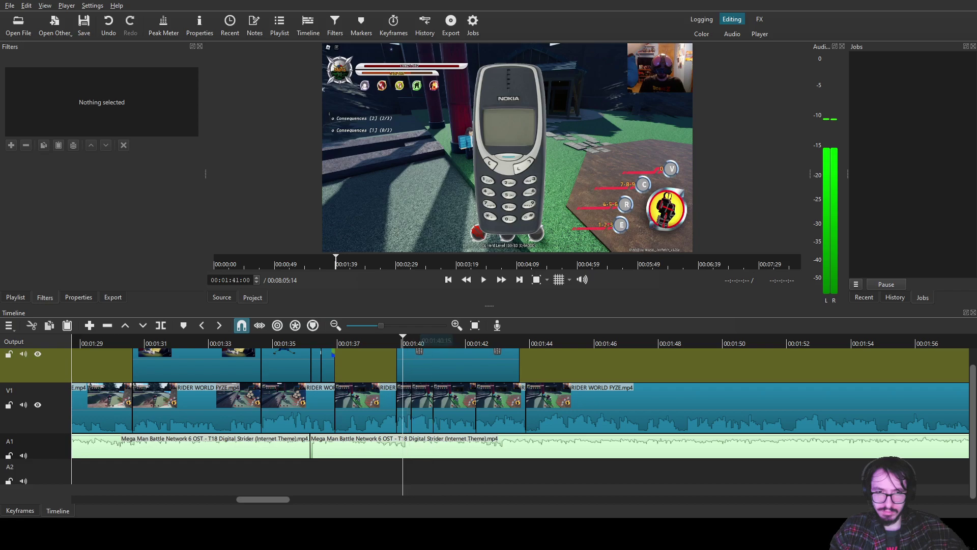
# - Trim the phone image to end at the 00:01:41:00 cut and add a second copy after it, trimmed to the next gameplay cut
pyautogui.moveTo(519, 365); pyautogui.dragTo(433, 364)
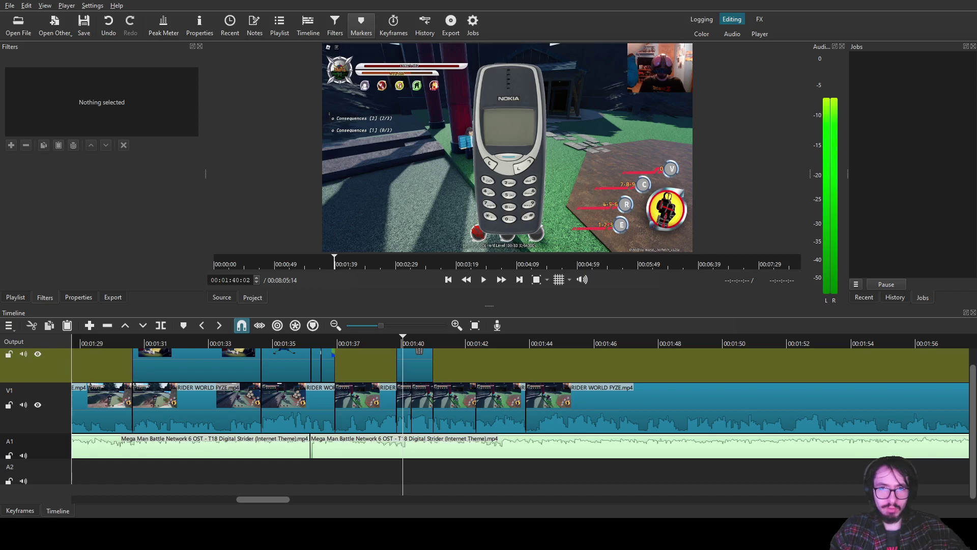
pyautogui.moveTo(507, 147); pyautogui.dragTo(433, 366)
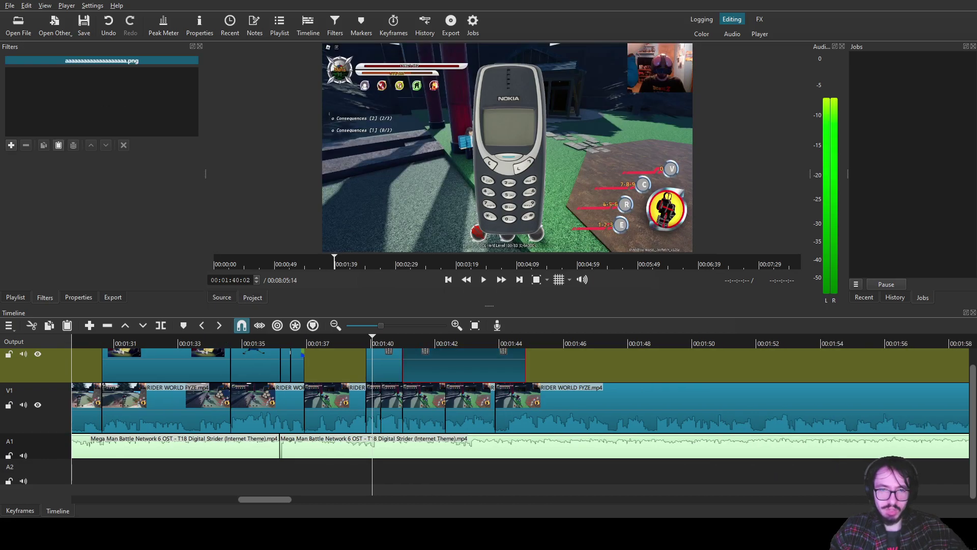
pyautogui.moveTo(524, 366); pyautogui.dragTo(445, 365)
# - Try a Crop: Source filter with Top at 270 px on the second phone copy, and delete that copy
pyautogui.click(10, 145)
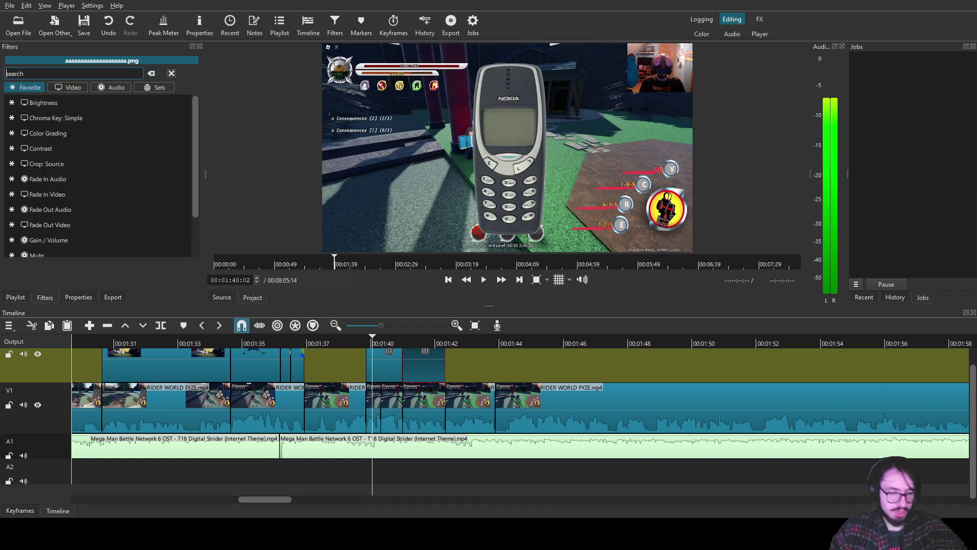
pyautogui.write('cr')
pyautogui.press('Down')
pyautogui.press('Down')
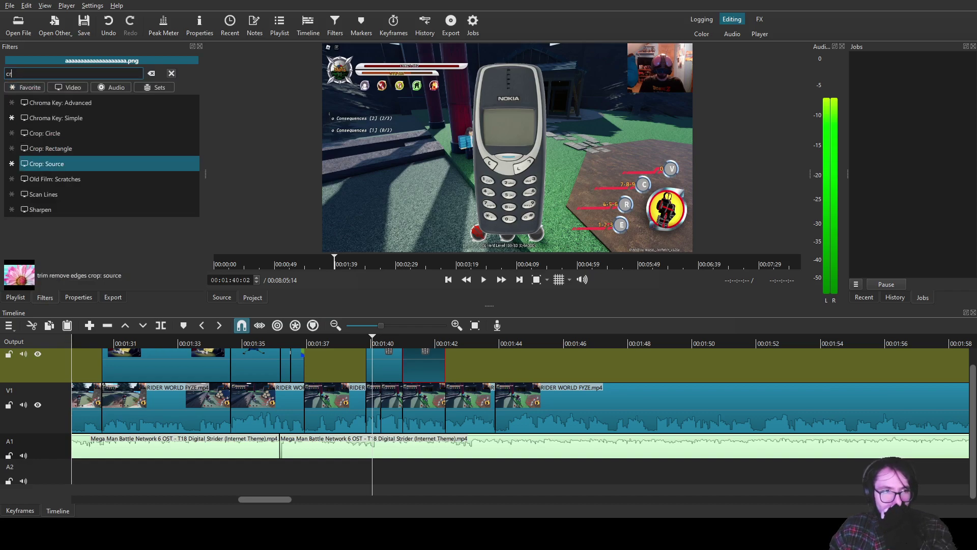
pyautogui.press('Return')
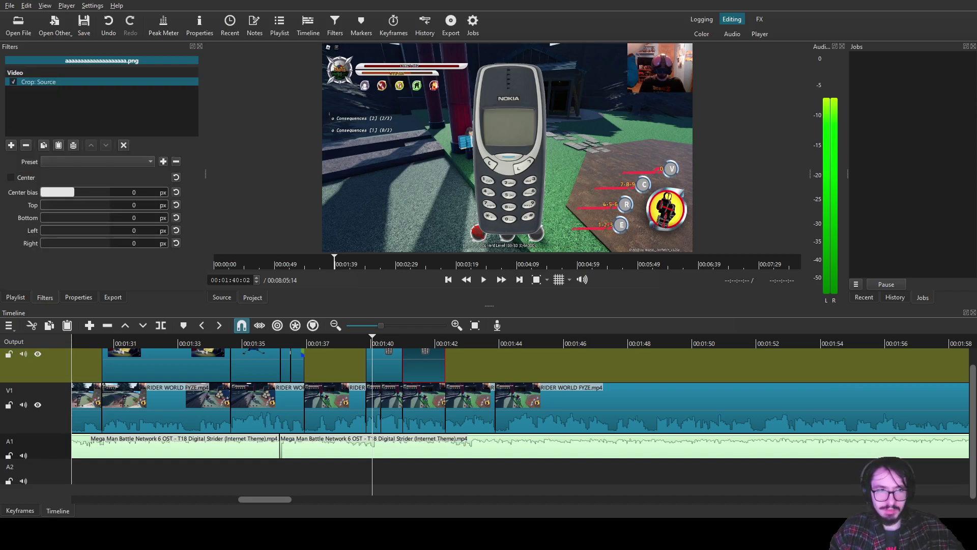
pyautogui.moveTo(42, 205); pyautogui.dragTo(56, 204)
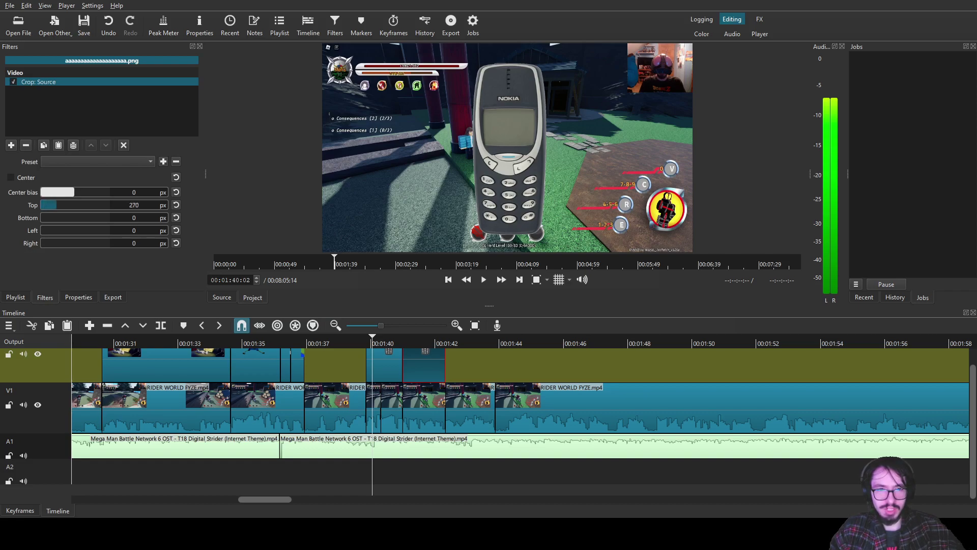
pyautogui.press('space')
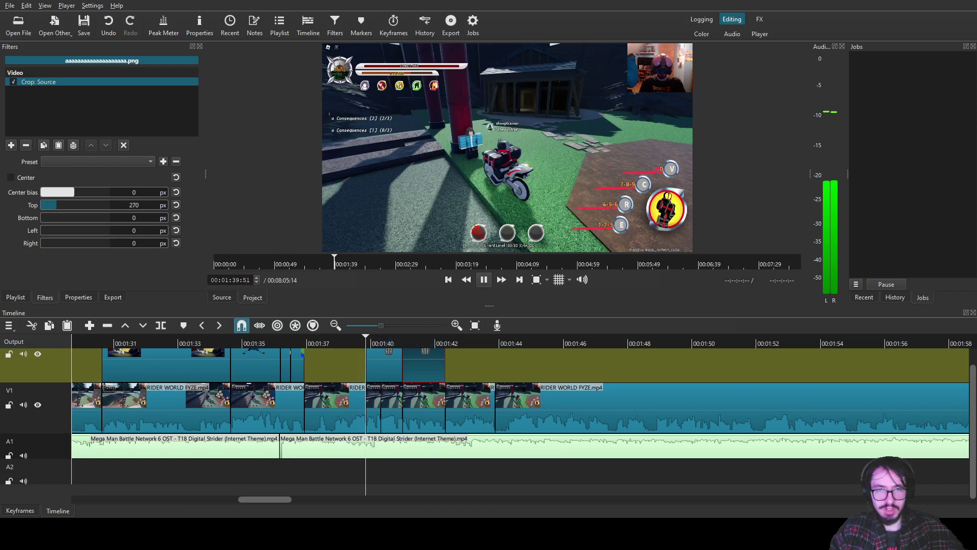
pyautogui.click(354, 342)
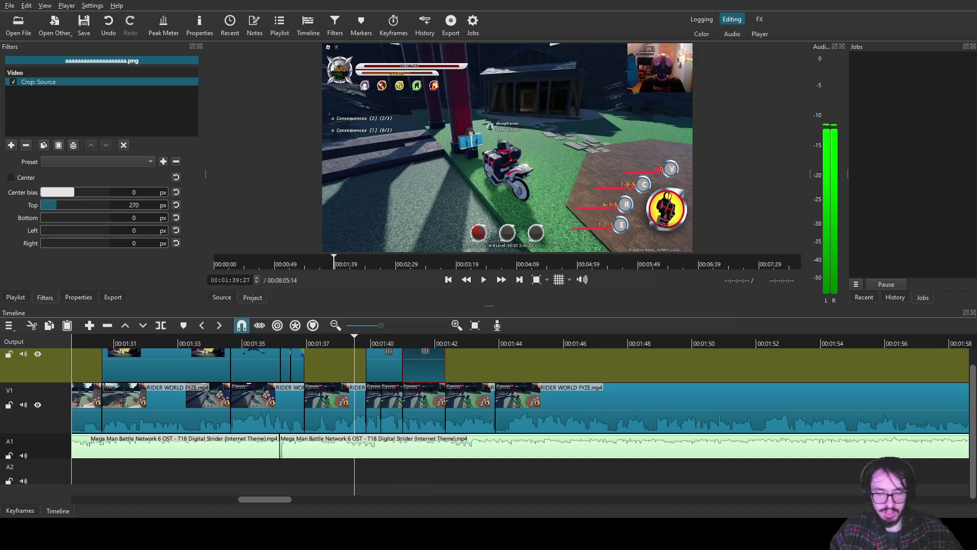
pyautogui.press('Delete')
# - Shorten the first phone image to the next gameplay cut and add a second copy after it, trimmed to end at 00:01:41:00
pyautogui.moveTo(401, 365); pyautogui.dragTo(380, 364)
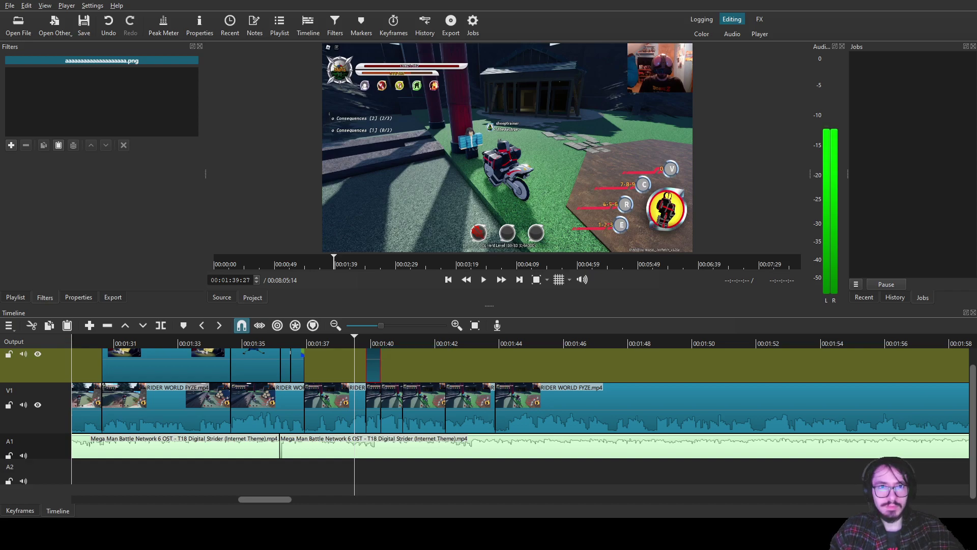
pyautogui.moveTo(507, 147); pyautogui.dragTo(381, 364)
pyautogui.scroll(8, 381, 364)
pyautogui.scroll(-1, 381, 365)
pyautogui.scroll(-3, 520, 397)
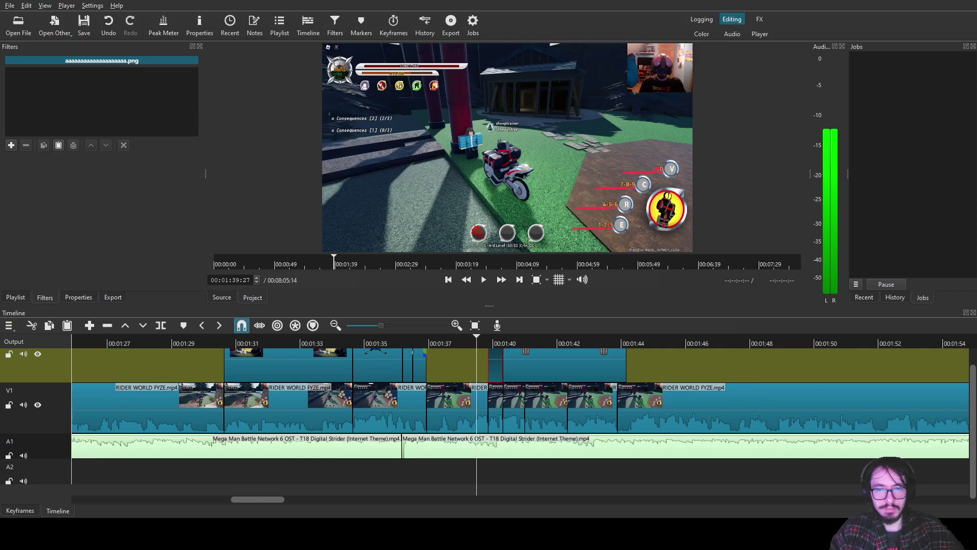
pyautogui.click(564, 364)
pyautogui.moveTo(624, 365); pyautogui.dragTo(525, 364)
# - Add a Crop: Source filter to the first phone image and crop 440 px from its bottom
pyautogui.click(491, 342)
pyautogui.click(496, 364)
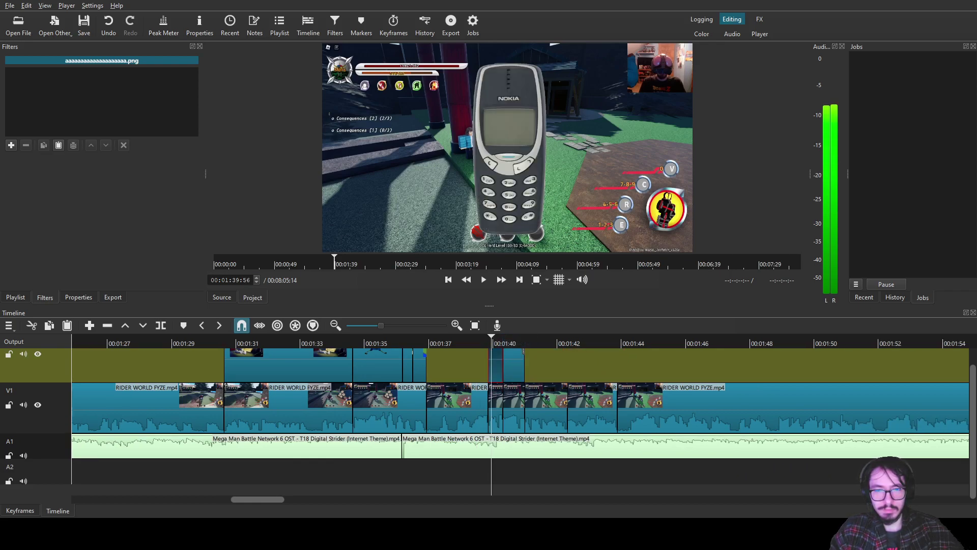
pyautogui.click(10, 145)
pyautogui.write('cr')
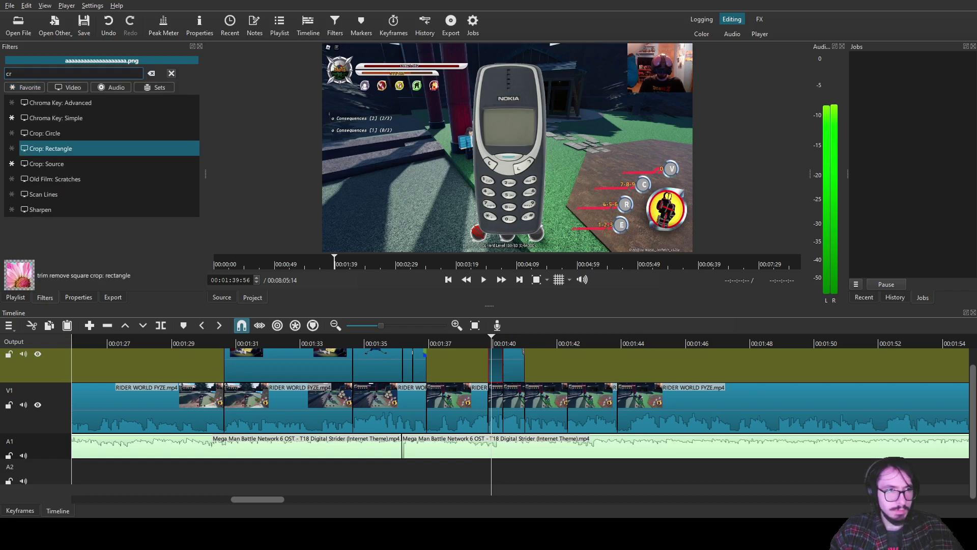
pyautogui.click(46, 163)
pyautogui.moveTo(42, 217); pyautogui.dragTo(68, 217)
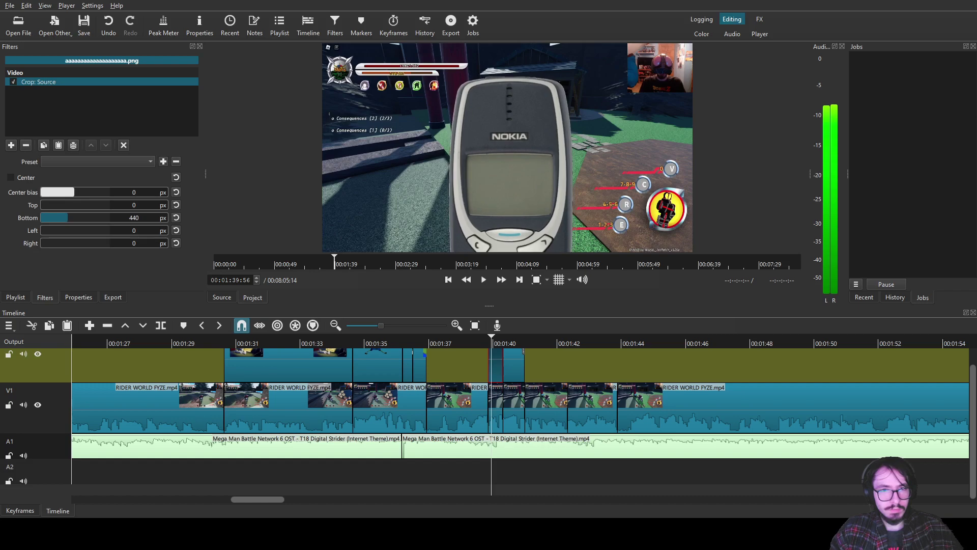
# - Add a Crop: Source filter to the second phone image and crop 548 px from its top
pyautogui.click(512, 364)
pyautogui.click(507, 342)
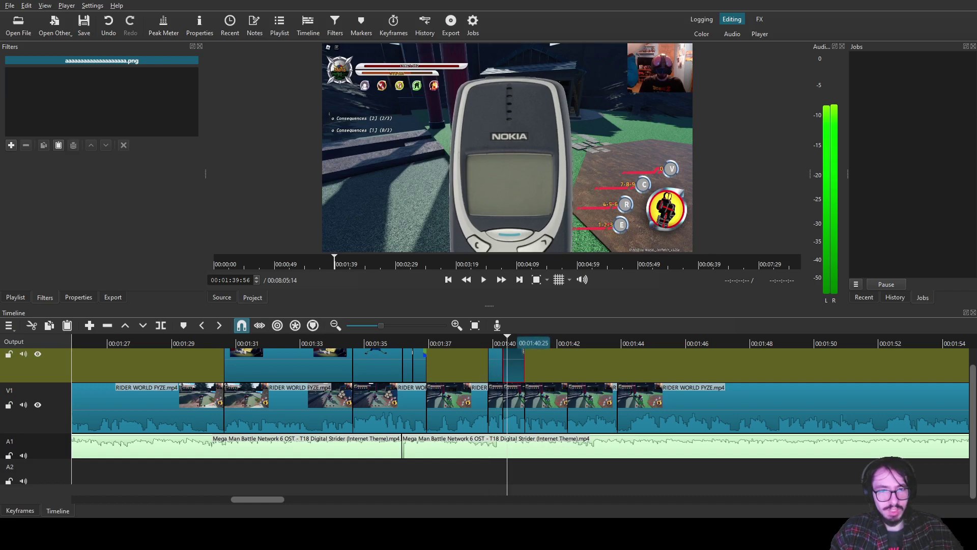
pyautogui.click(11, 145)
pyautogui.write('cr')
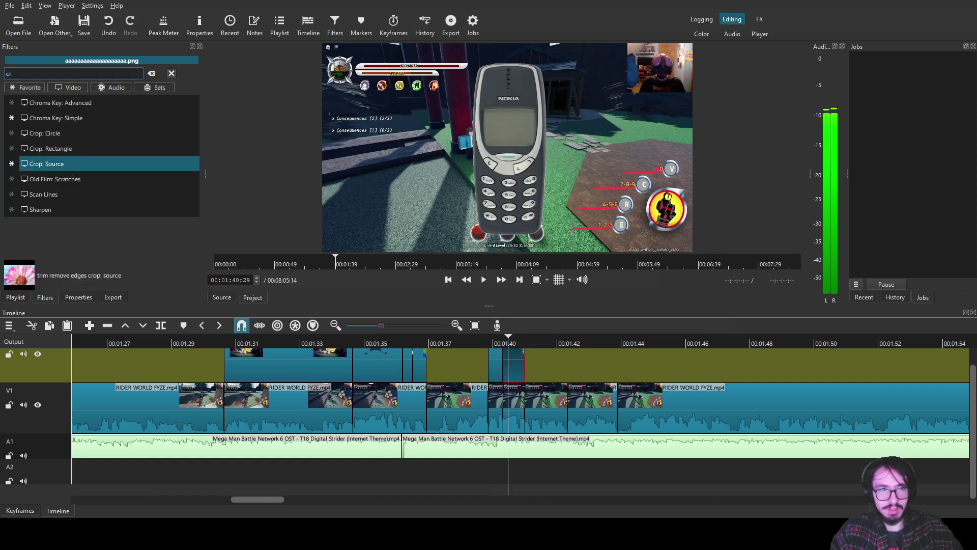
pyautogui.click(46, 163)
pyautogui.moveTo(41, 205); pyautogui.dragTo(75, 204)
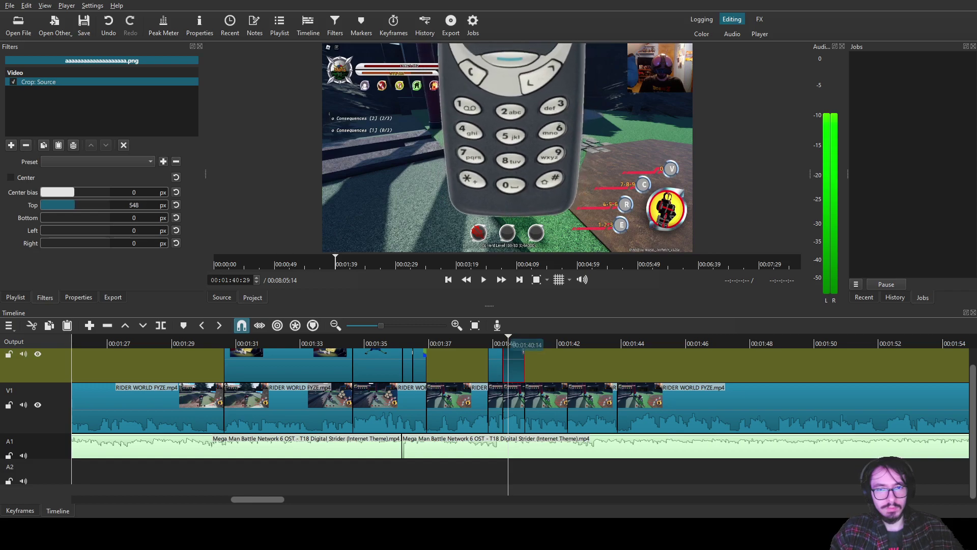
# - Increase the first phone image's bottom crop slightly to match the size of the other phone half, and save the project
pyautogui.click(495, 365)
pyautogui.click(494, 342)
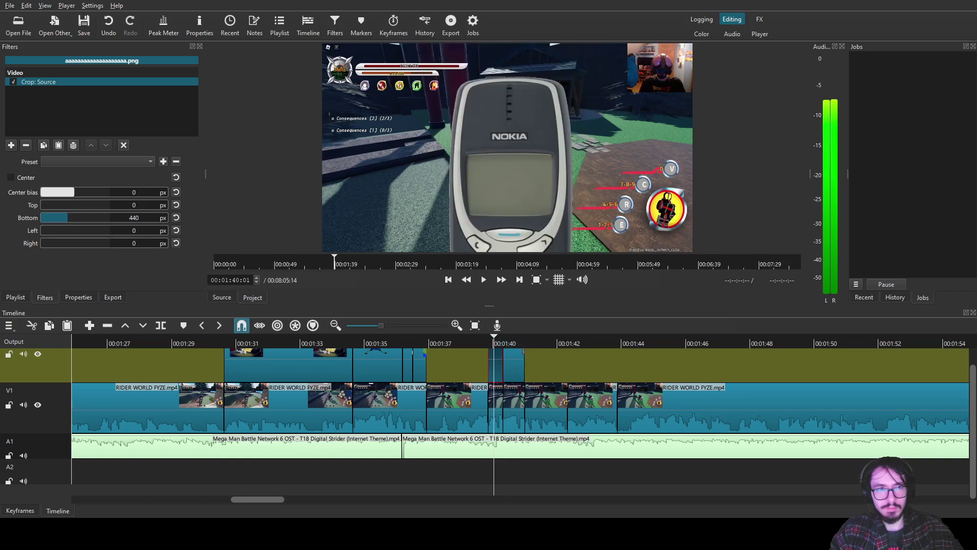
pyautogui.moveTo(68, 218); pyautogui.dragTo(74, 217)
pyautogui.click(83, 25)
# - Play back the cropped phone halves, add an uncropped phone image over the last short gameplay segment, and trim it to that segment's end
pyautogui.click(640, 407)
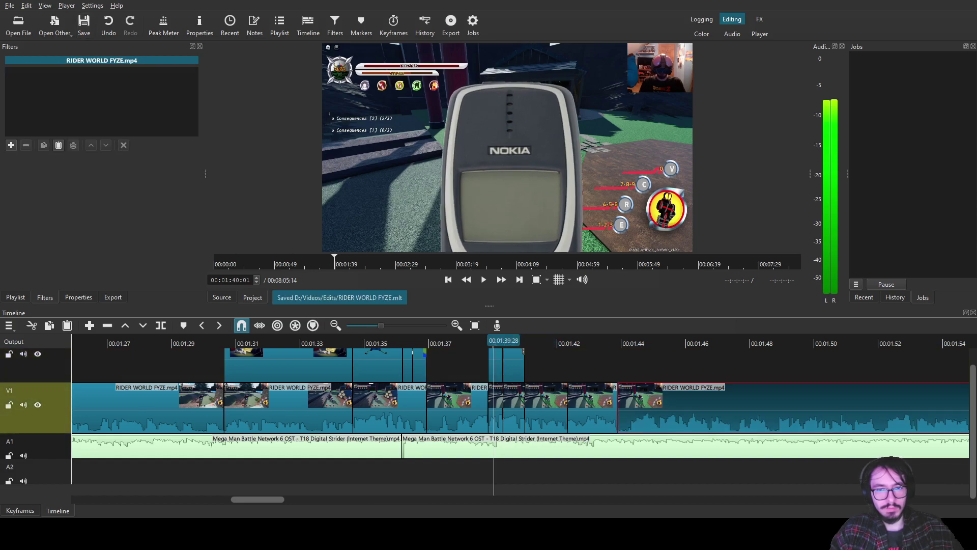
pyautogui.moveTo(494, 342); pyautogui.dragTo(472, 342)
pyautogui.press('space')
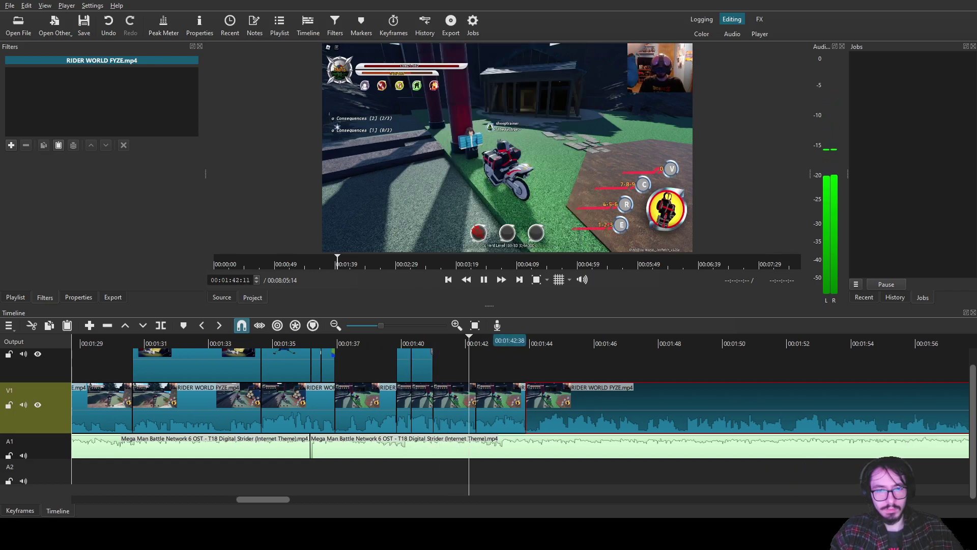
pyautogui.press('space')
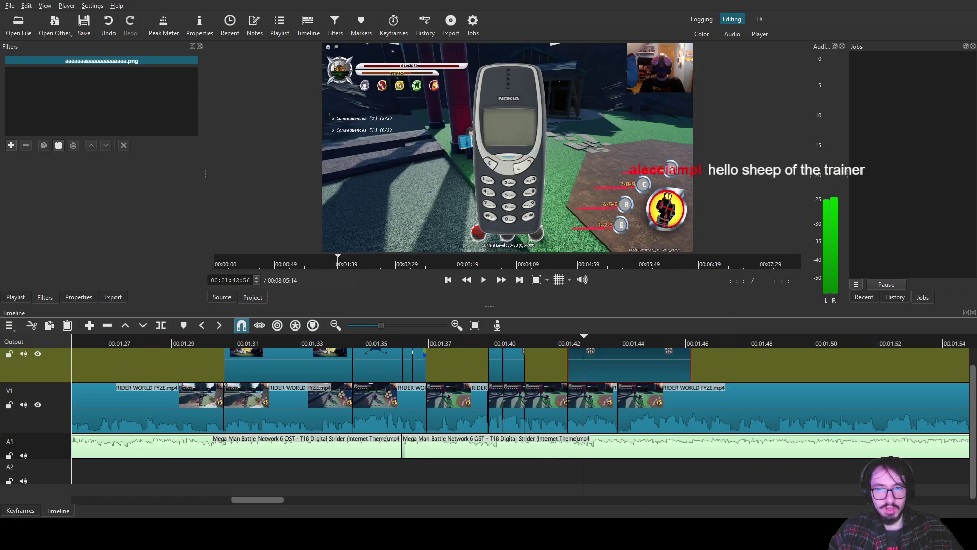
pyautogui.moveTo(690, 364); pyautogui.dragTo(617, 364)
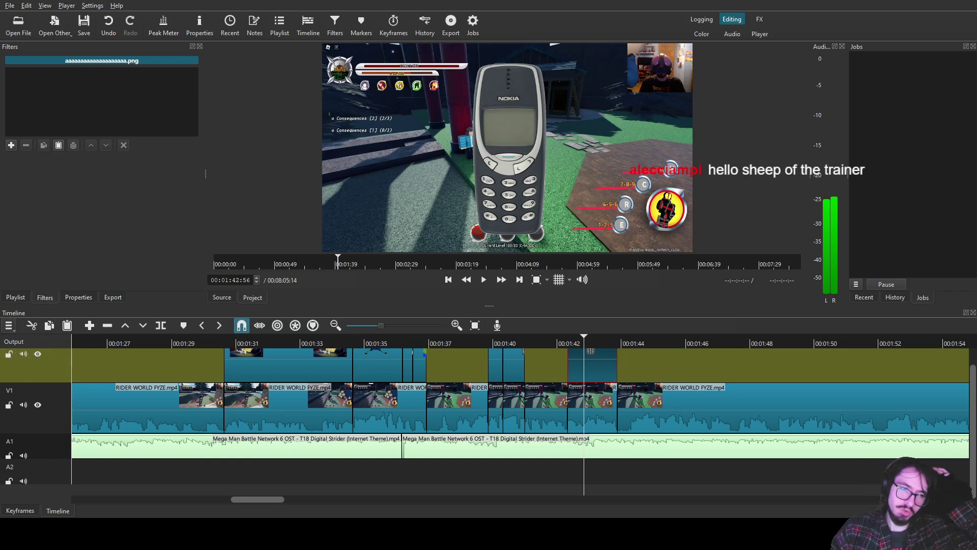
pyautogui.scroll(1, 519, 417)
pyautogui.hscroll(3, 519, 418)
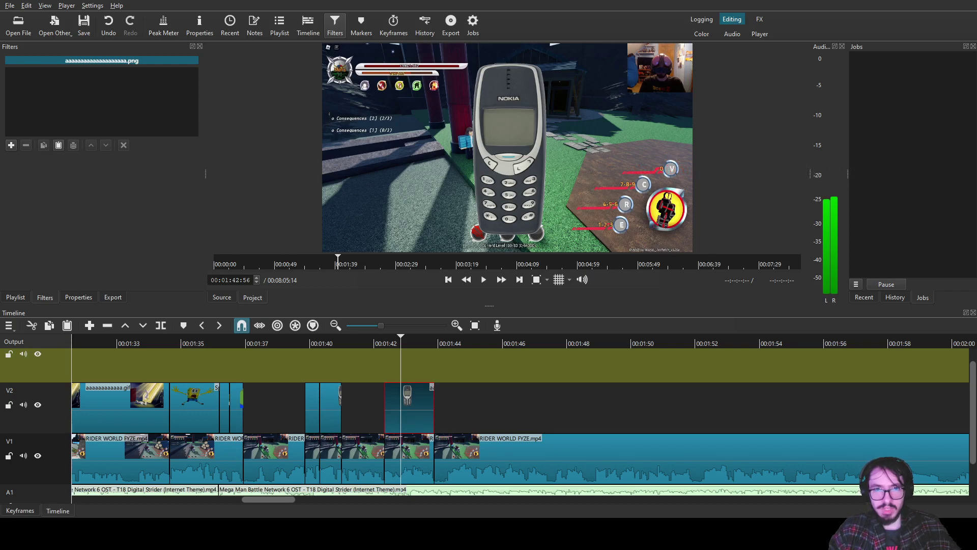
# - Add the Super Saiyan Aura green screen video above the uncropped phone image and remove the part extending past the phone segment's end
pyautogui.moveTo(507, 148); pyautogui.dragTo(434, 365)
pyautogui.press('s')
pyautogui.press('Delete')
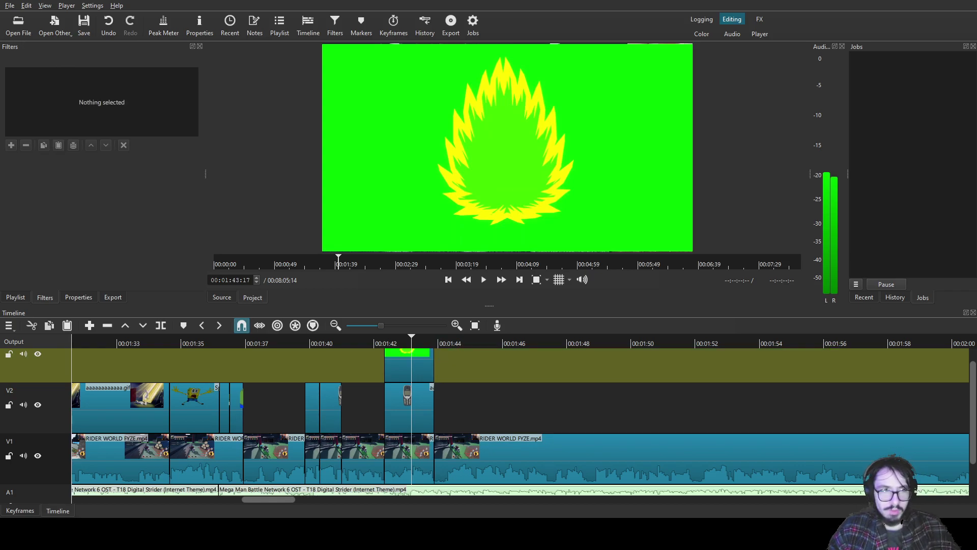
# - Add a Chroma Key: Simple filter to the Super Saiyan Aura clip to remove its green background
pyautogui.click(422, 365)
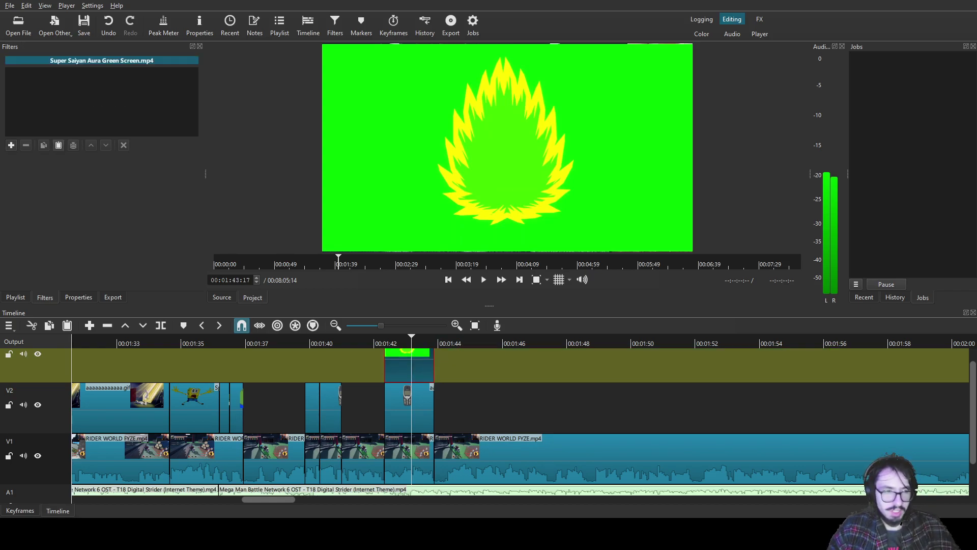
pyautogui.click(11, 145)
pyautogui.write('xh')
pyautogui.write('r')
pyautogui.press('BackSpace')
pyautogui.press('BackSpace')
pyautogui.press('BackSpace')
pyautogui.write('chr')
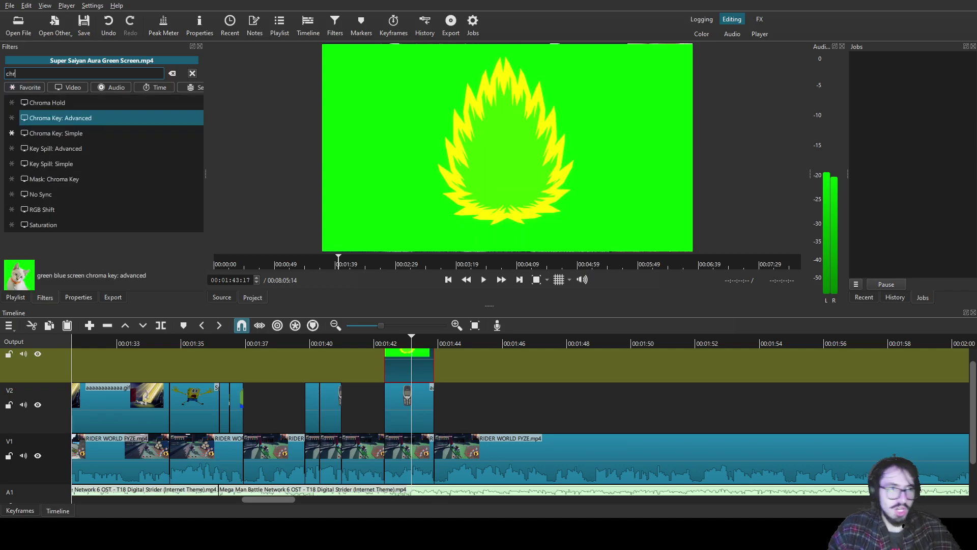
pyautogui.press('Return')
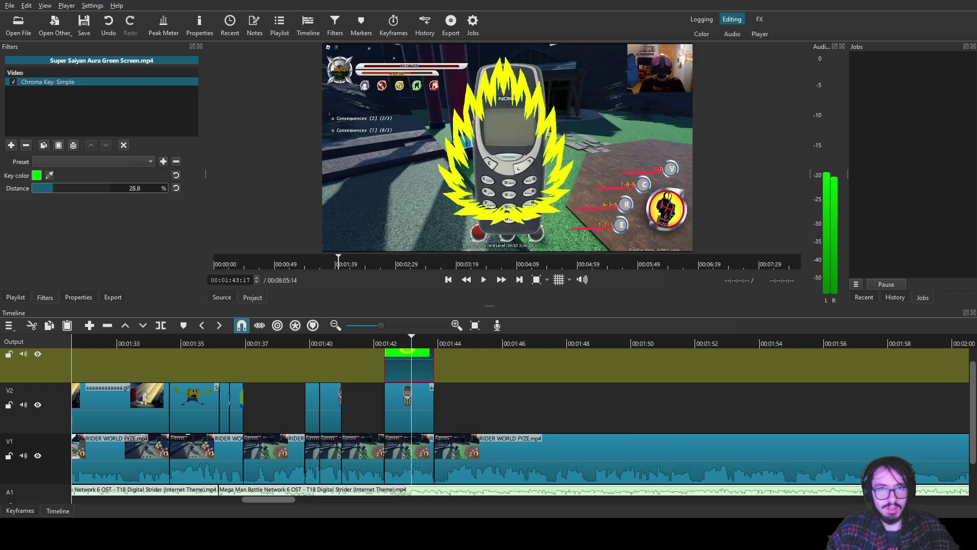
# - Add a Size, Position & Rotate filter to the aura clip, zoom it to 180% and center it around the phone
pyautogui.click(11, 145)
pyautogui.write('siz')
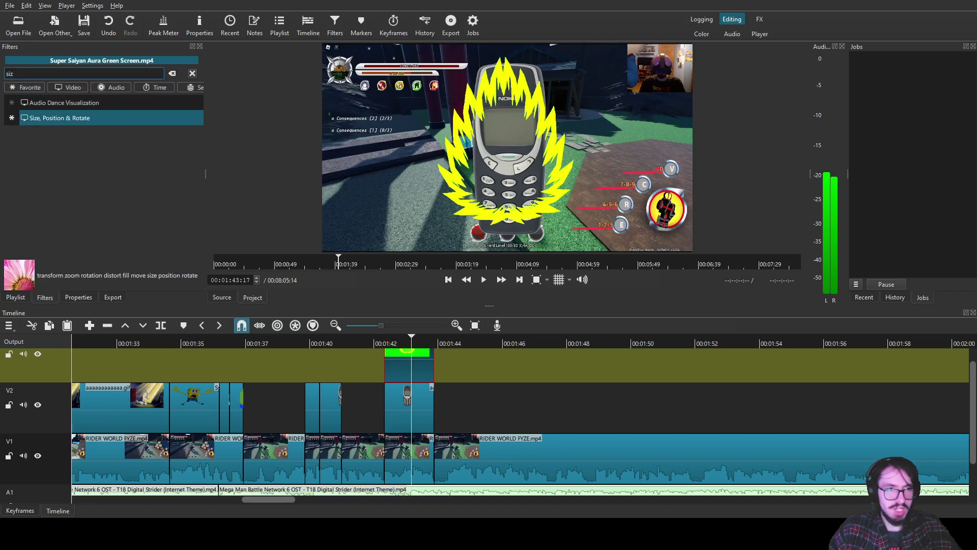
pyautogui.press('Return')
pyautogui.scroll(9, 507, 148)
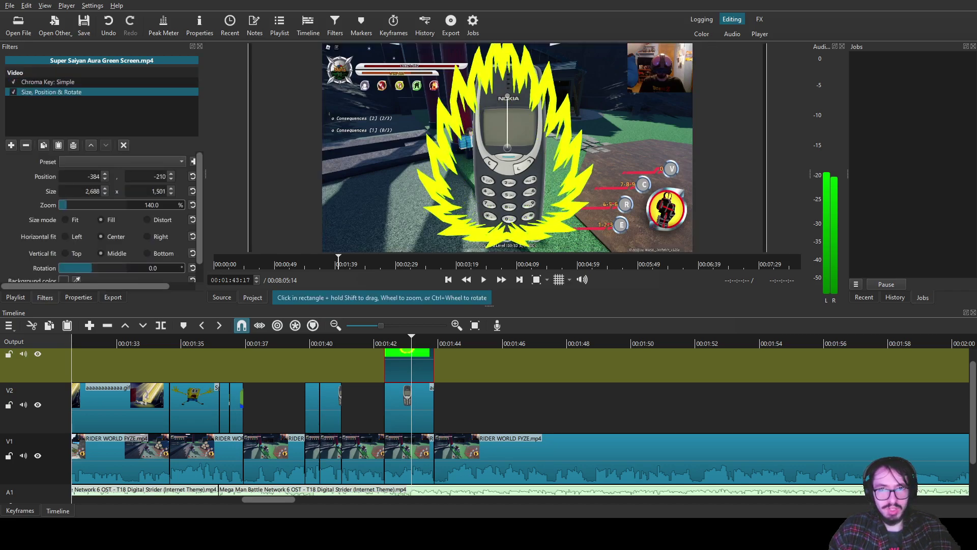
pyautogui.moveTo(508, 148); pyautogui.dragTo(515, 134)
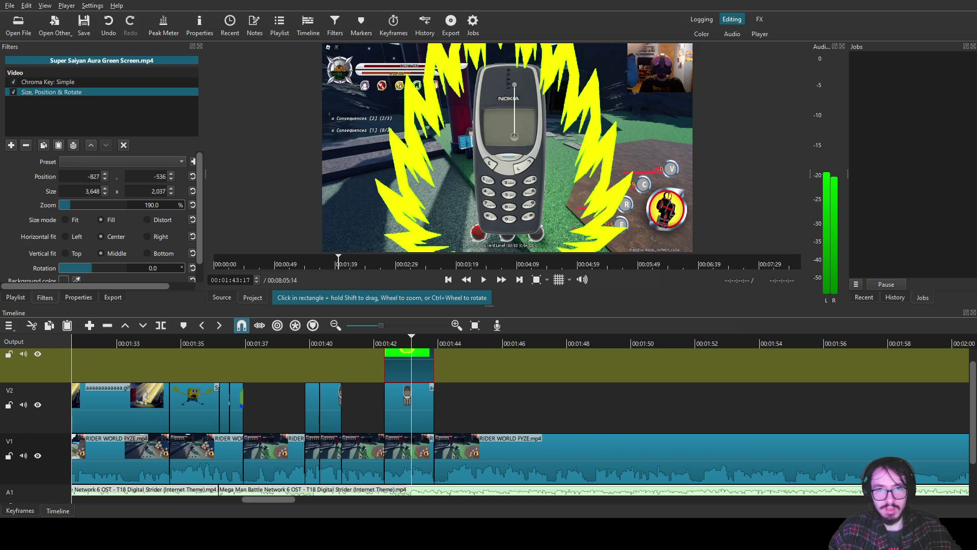
pyautogui.scroll(-1, 514, 135)
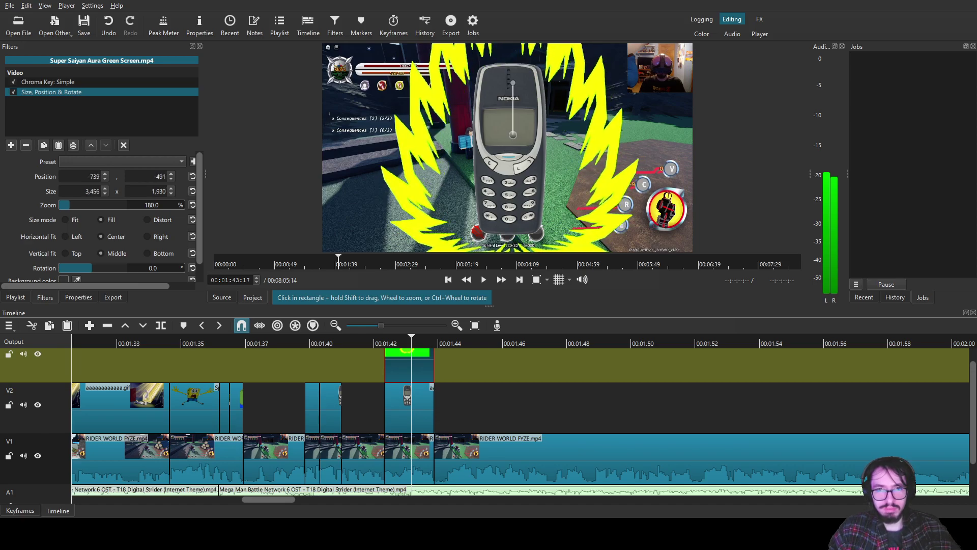
pyautogui.moveTo(513, 134); pyautogui.dragTo(514, 135)
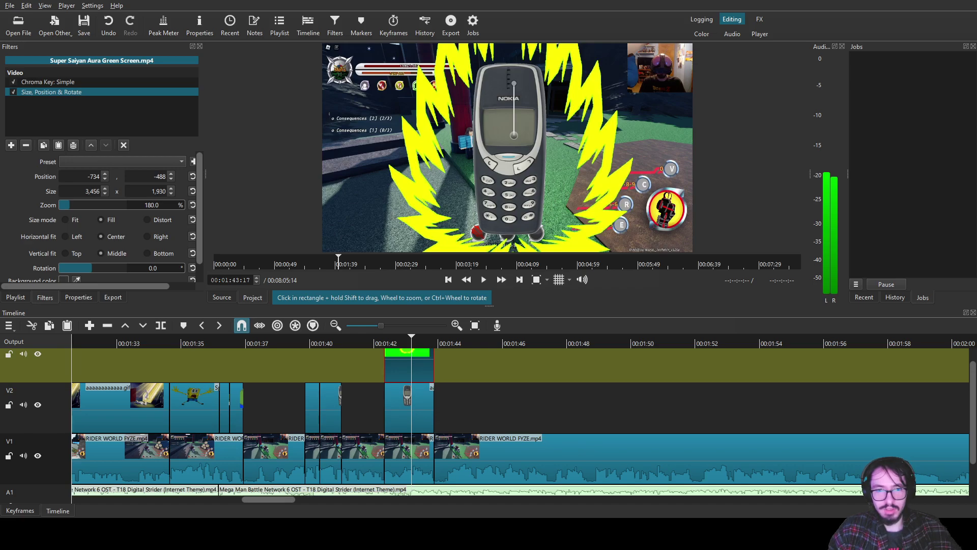
# - Play back the phone segment with its aura overlay and save the project
pyautogui.click(457, 448)
pyautogui.moveTo(411, 340); pyautogui.dragTo(373, 340)
pyautogui.click(484, 280)
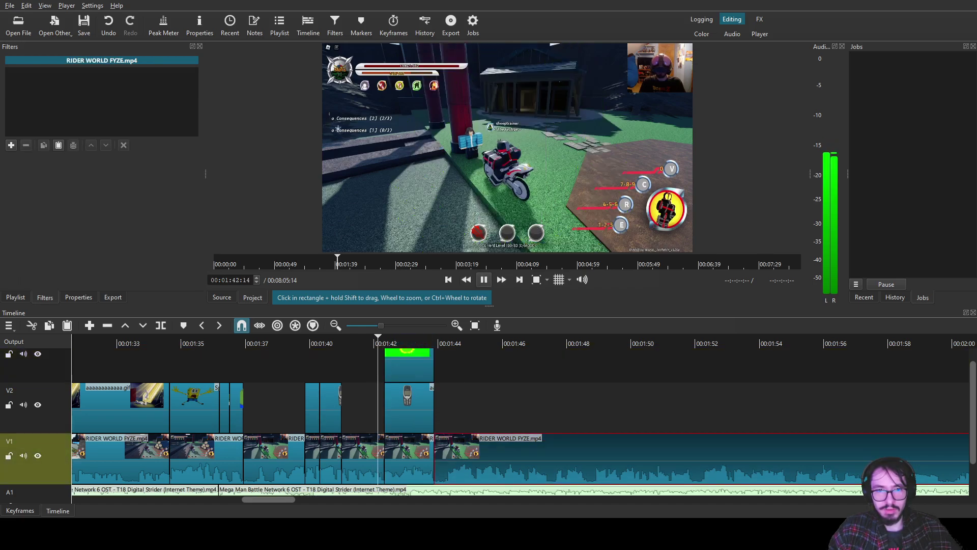
pyautogui.press('space')
pyautogui.hotkey('ctrl', 's')
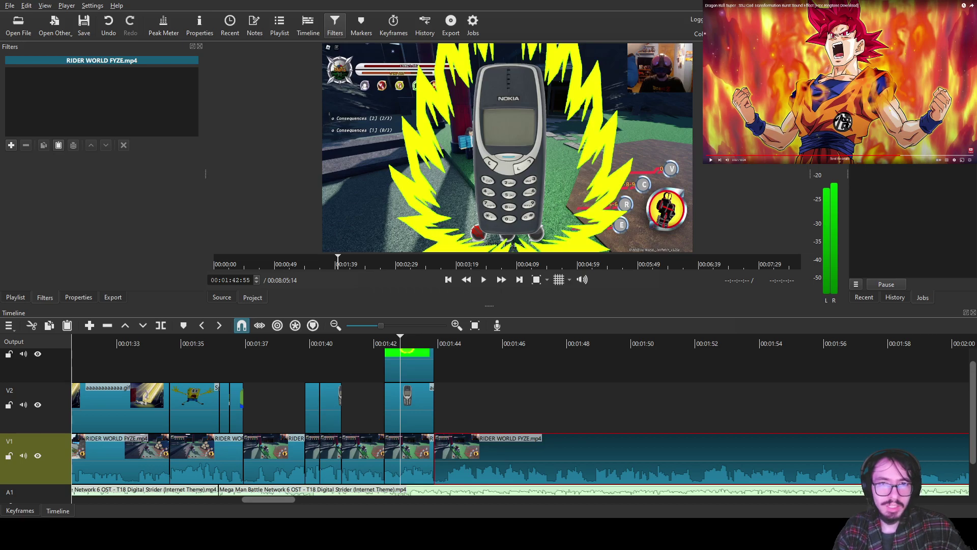
# - Add the Dragon Ball Super SSJ God Transformation Burst sound effect to audio track A2 beneath the aura phone segment
pyautogui.moveTo(506, 147); pyautogui.dragTo(438, 407)
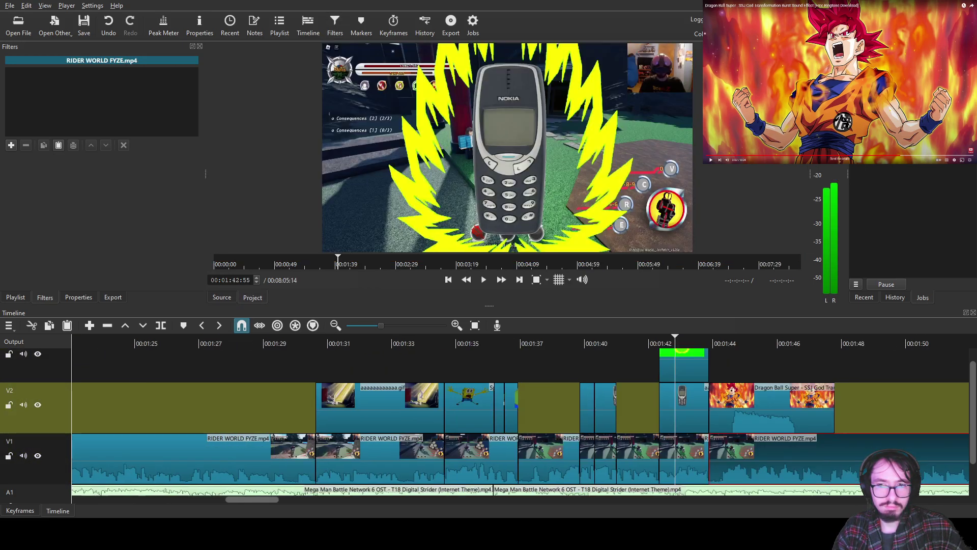
pyautogui.hscroll(1, 520, 417)
pyautogui.scroll(-2, 520, 417)
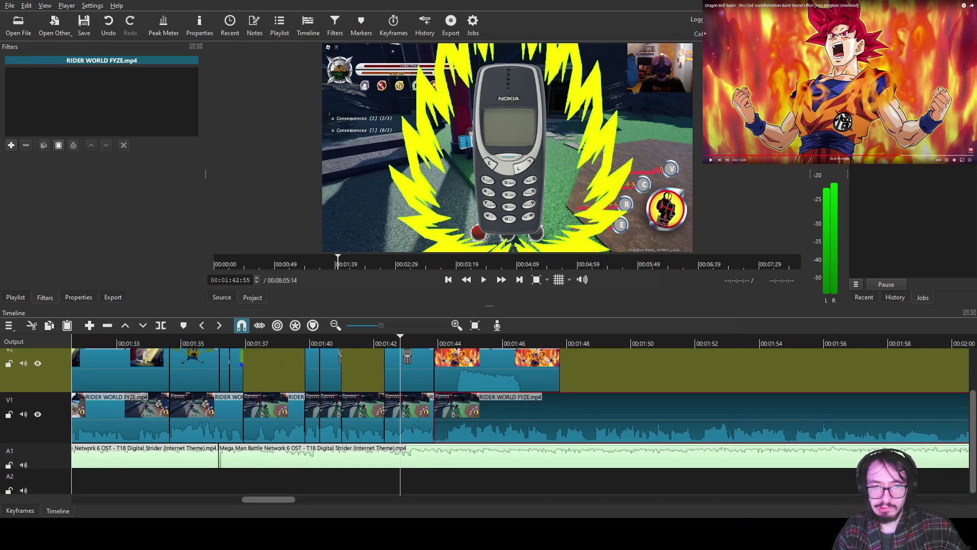
pyautogui.moveTo(497, 370); pyautogui.dragTo(441, 481)
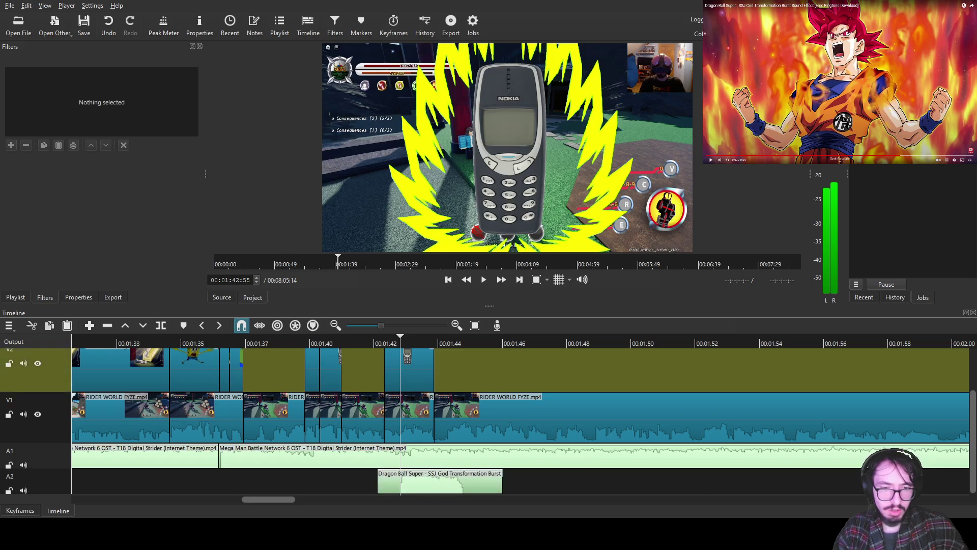
# - Split the transformation sound effect at 00:01:42:51, where its loud burst begins
pyautogui.click(440, 481)
pyautogui.click(398, 340)
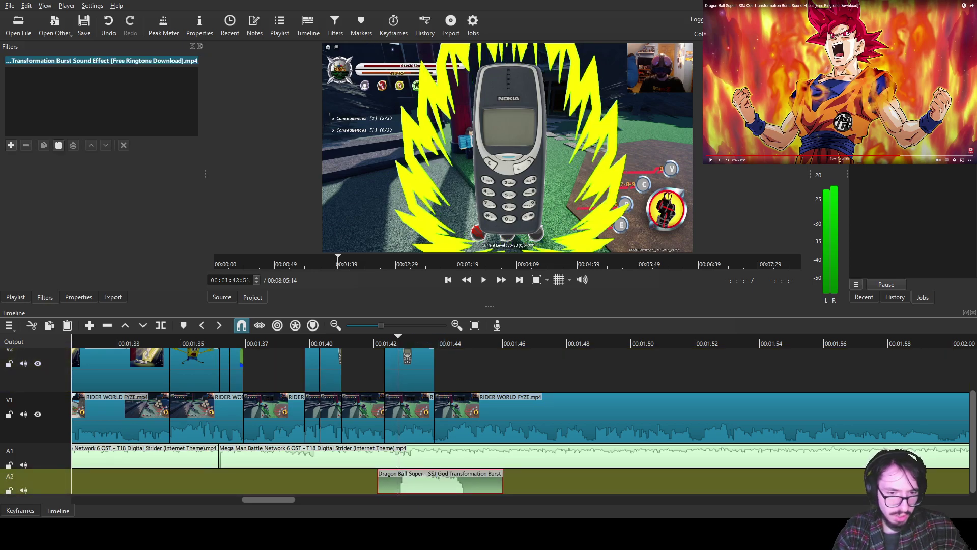
pyautogui.hotkey('ctrl', 'd')
pyautogui.moveTo(268, 500); pyautogui.dragTo(429, 500)
pyautogui.hscroll(-5, 521, 418)
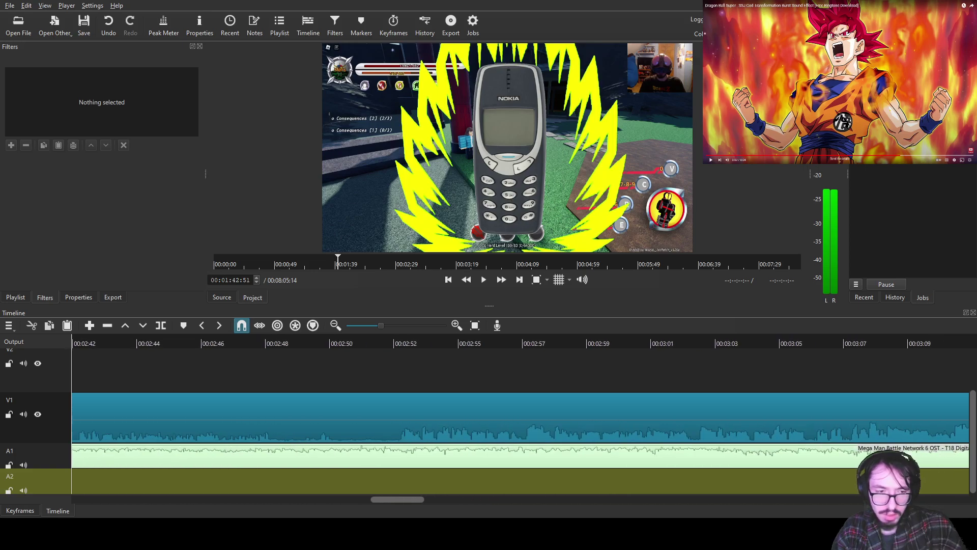
pyautogui.hscroll(-5, 520, 417)
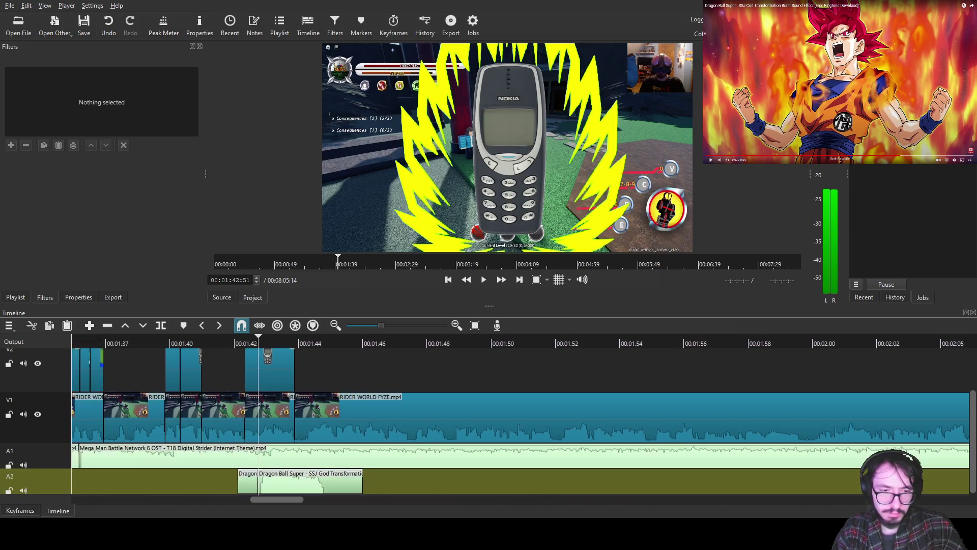
# - Remove the sound effect's quiet lead-in, align the burst with the aura phone segment's start, and trim its tail
pyautogui.moveTo(461, 480); pyautogui.dragTo(448, 480)
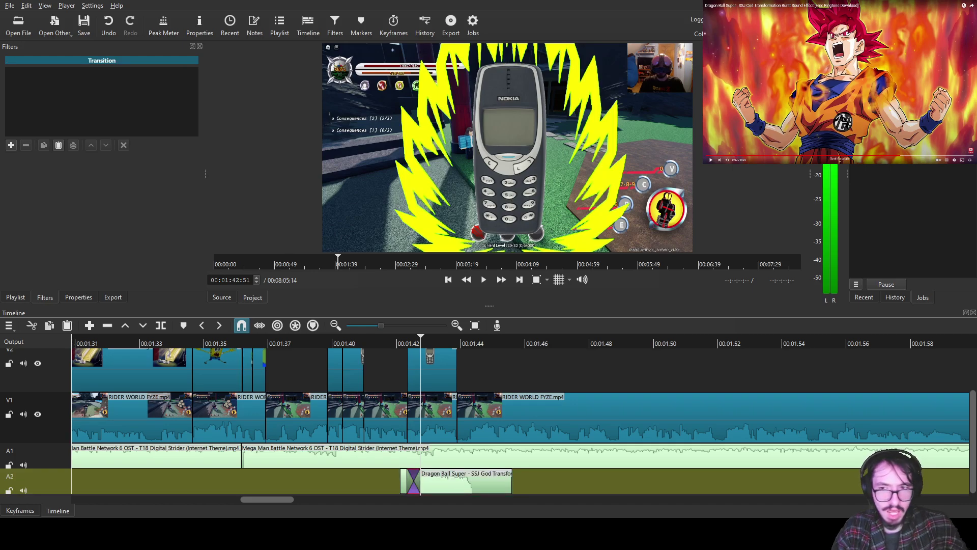
pyautogui.hotkey('ctrl', 'z')
pyautogui.moveTo(476, 480)
pyautogui.mouseDown()
pyautogui.moveTo(456, 480)
pyautogui.moveTo(491, 474)
pyautogui.moveTo(466, 472)
pyautogui.mouseUp()
pyautogui.click(458, 480)
pyautogui.moveTo(455, 481); pyautogui.dragTo(462, 481)
# - Add a Gain / Volume filter at -20.0 dB to the transformation sound effect, play it back, and save the project
pyautogui.write('fga')
pyautogui.click(43, 133)
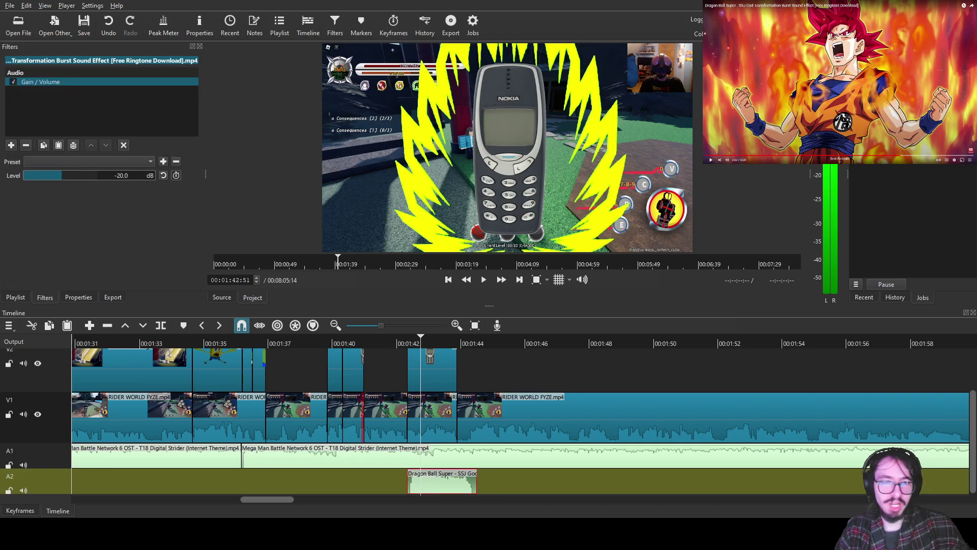
pyautogui.click(389, 342)
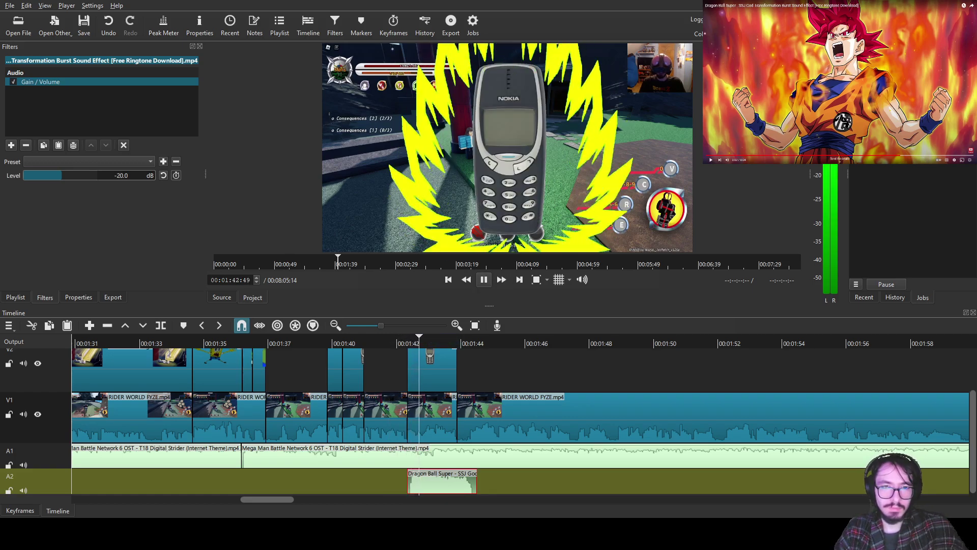
pyautogui.hotkey('ctrl', 's')
# - Play back the aura phone segment from 00:01:41:42 to check the lowered transformation sound effect
pyautogui.moveTo(392, 343); pyautogui.dragTo(385, 342)
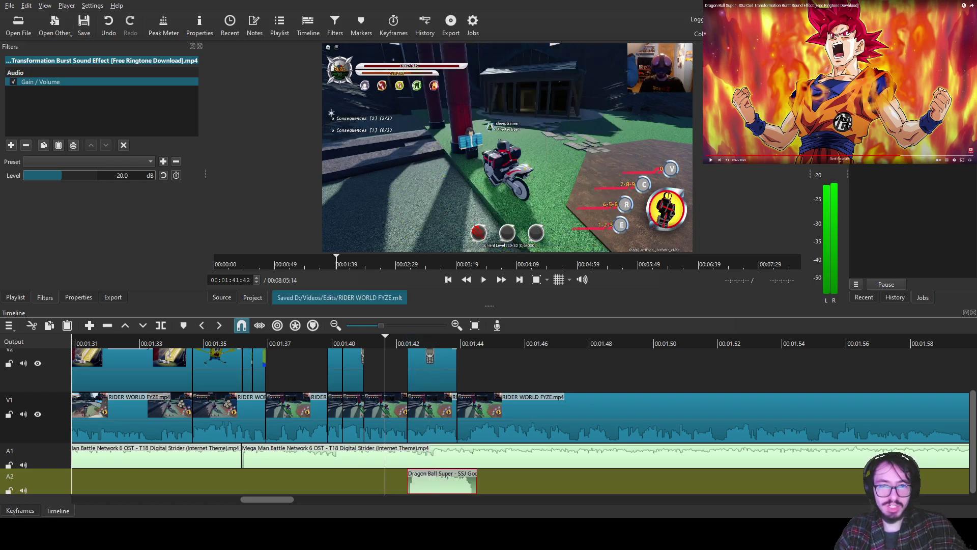
pyautogui.press('space')
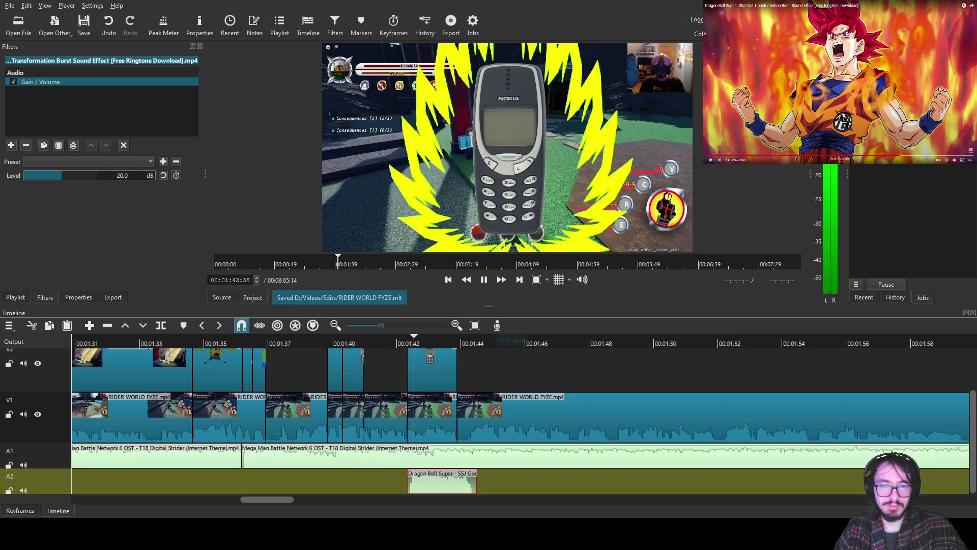
pyautogui.click(462, 341)
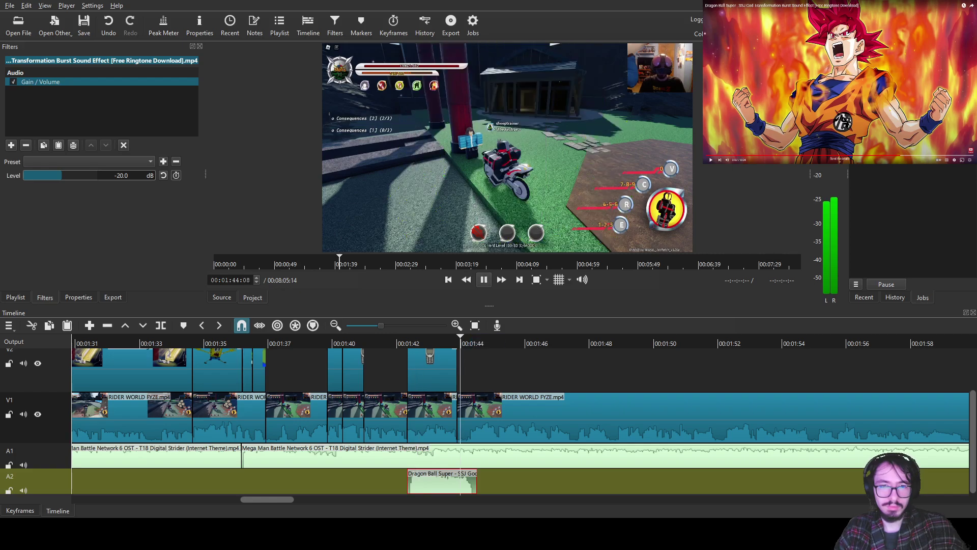
# - Review the gameplay following the phone segment and split the gameplay clip at 00:01:47:43
pyautogui.click(525, 417)
pyautogui.hscroll(4, 525, 418)
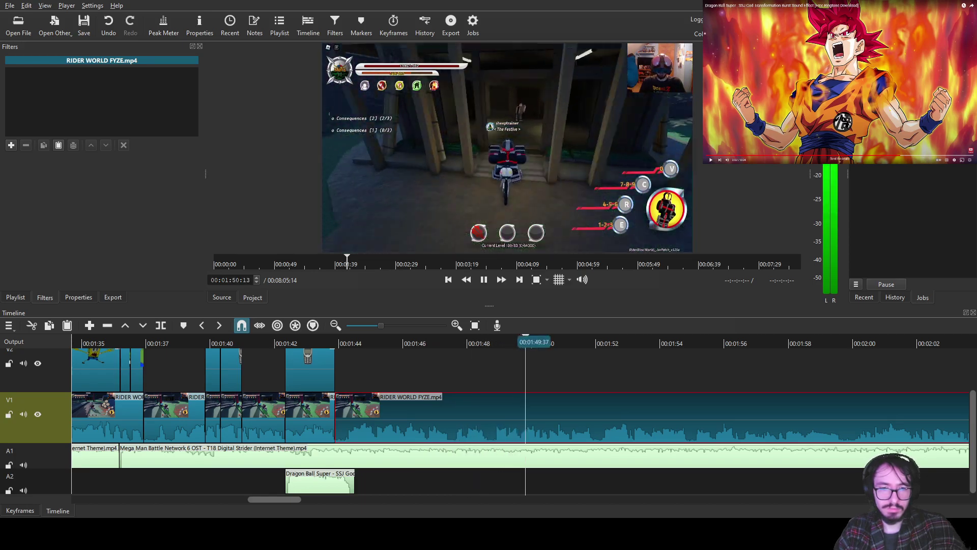
pyautogui.press('space')
pyautogui.moveTo(397, 343); pyautogui.dragTo(364, 342)
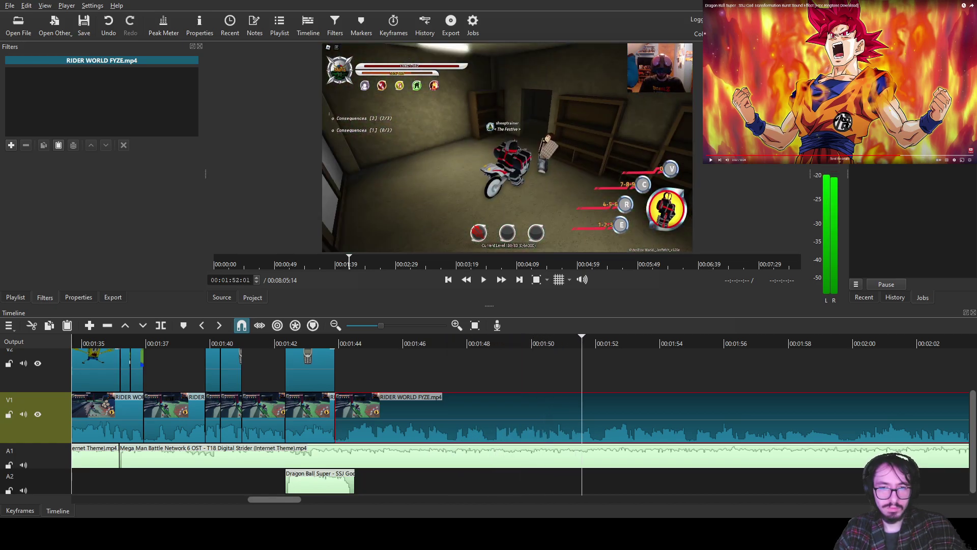
pyautogui.press('pageup')
pyautogui.press('pageup')
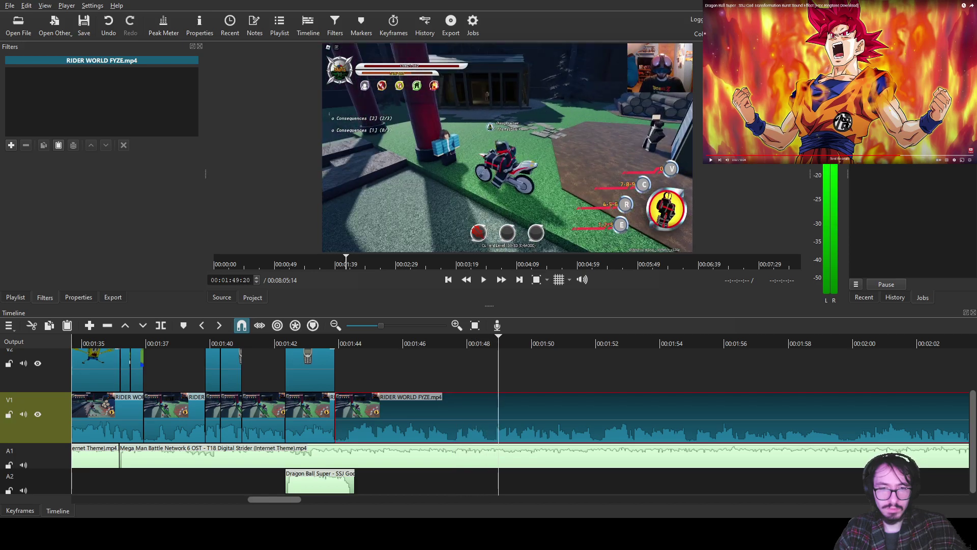
pyautogui.press('space')
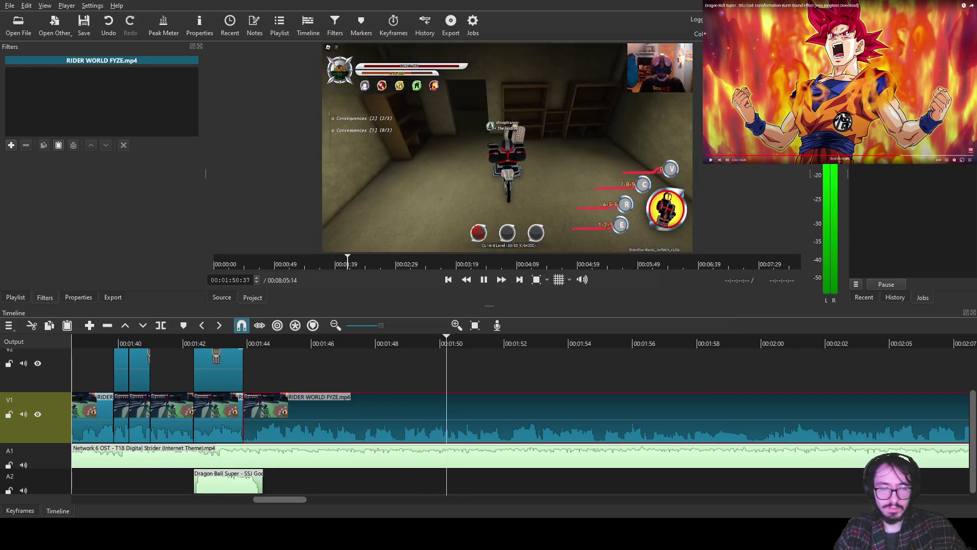
pyautogui.moveTo(387, 341); pyautogui.dragTo(333, 341)
pyautogui.press('space')
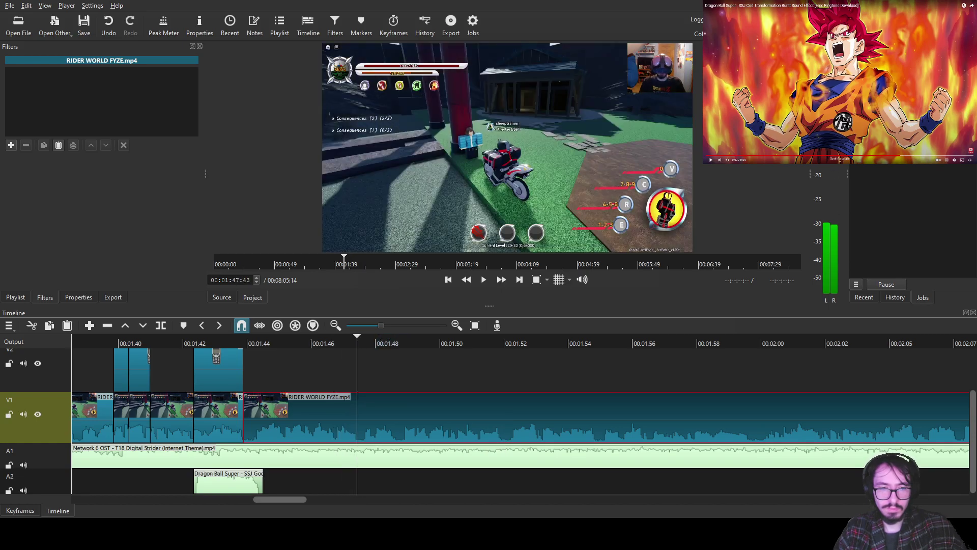
pyautogui.press('s')
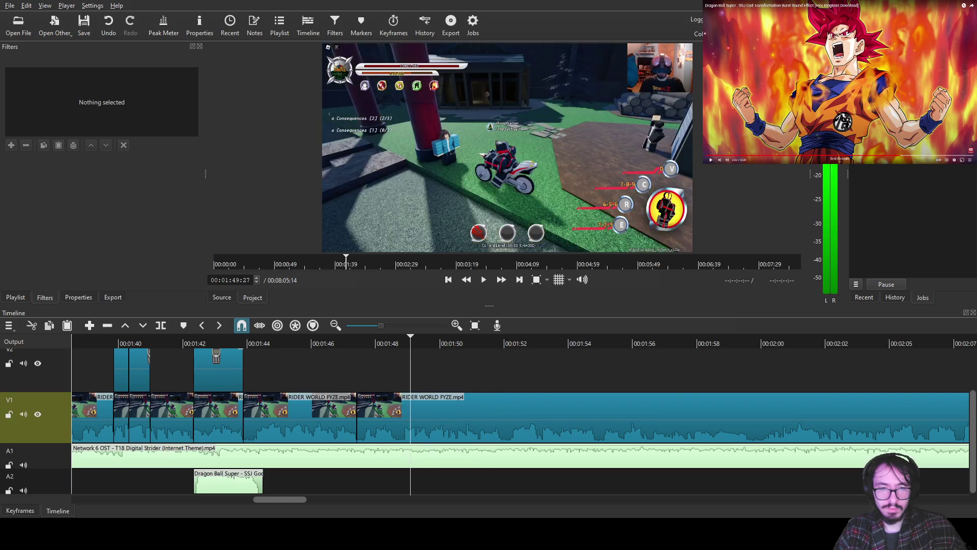
# - Find where the idle stretch after the split ends, remove that stretch of gameplay, and close the gap
pyautogui.click(394, 342)
pyautogui.moveTo(393, 342); pyautogui.dragTo(402, 342)
pyautogui.press('pageup')
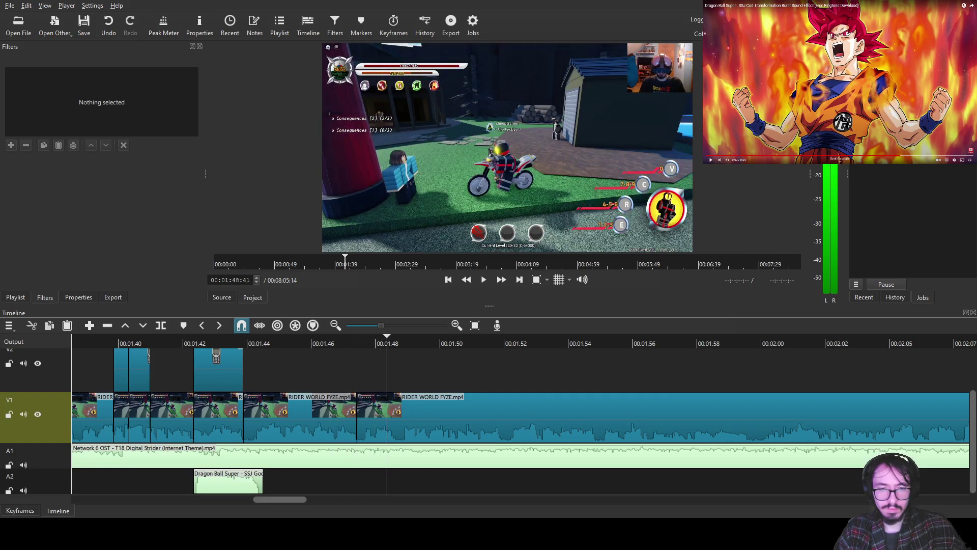
pyautogui.press('Right')
pyautogui.press('Right')
pyautogui.press('Right')
pyautogui.press('Right')
pyautogui.press('Right')
pyautogui.press('Right')
pyautogui.press('Right')
pyautogui.press('Right')
pyautogui.press('Right')
pyautogui.press('Right')
pyautogui.press('Right')
pyautogui.press('Right')
pyautogui.press('Right')
pyautogui.press('Right')
pyautogui.press('Right')
pyautogui.press('Left')
pyautogui.press('Left')
pyautogui.press('Left')
pyautogui.moveTo(477, 415); pyautogui.dragTo(419, 415)
# - Play back the tightened cut, continue through the following gameplay, and split the gameplay clip at 00:02:17:13
pyautogui.click(337, 342)
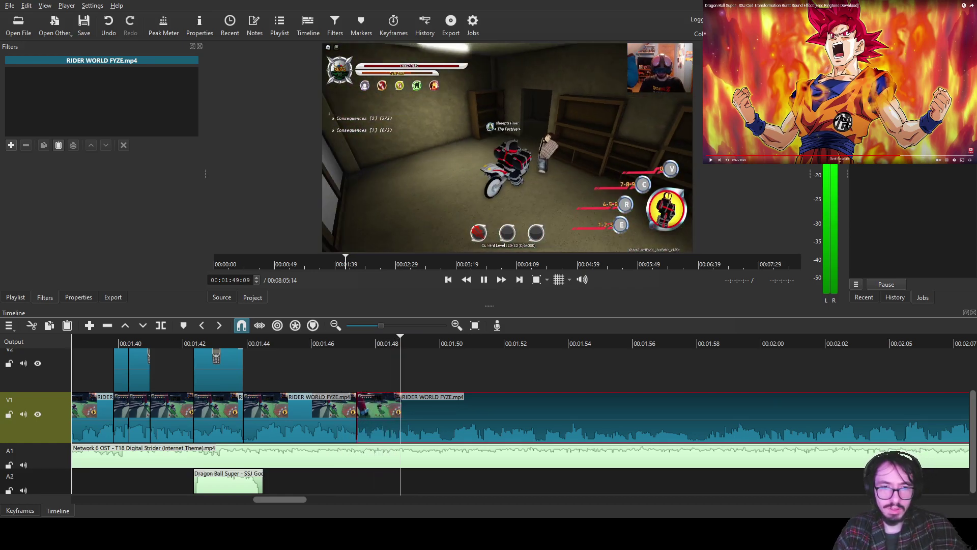
pyautogui.press('space')
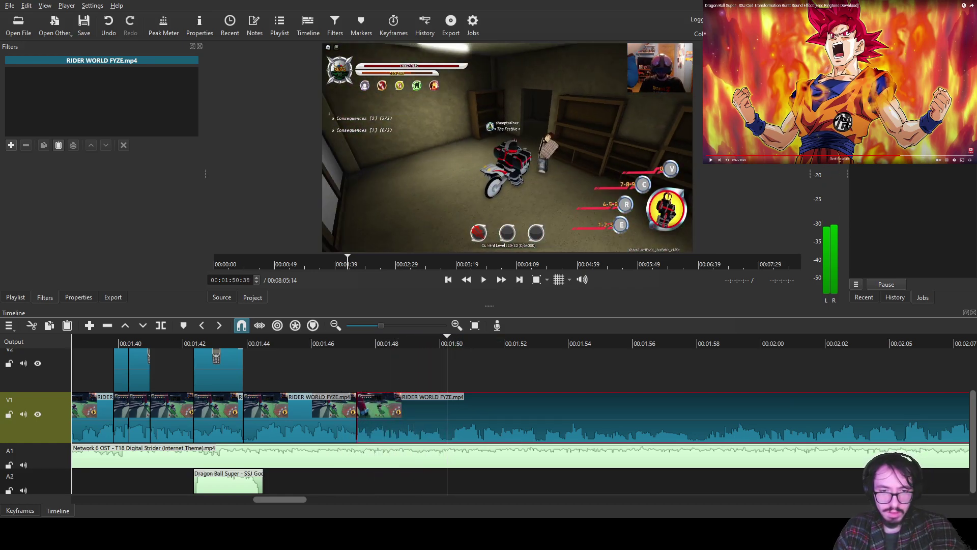
pyautogui.press('s')
pyautogui.press('space')
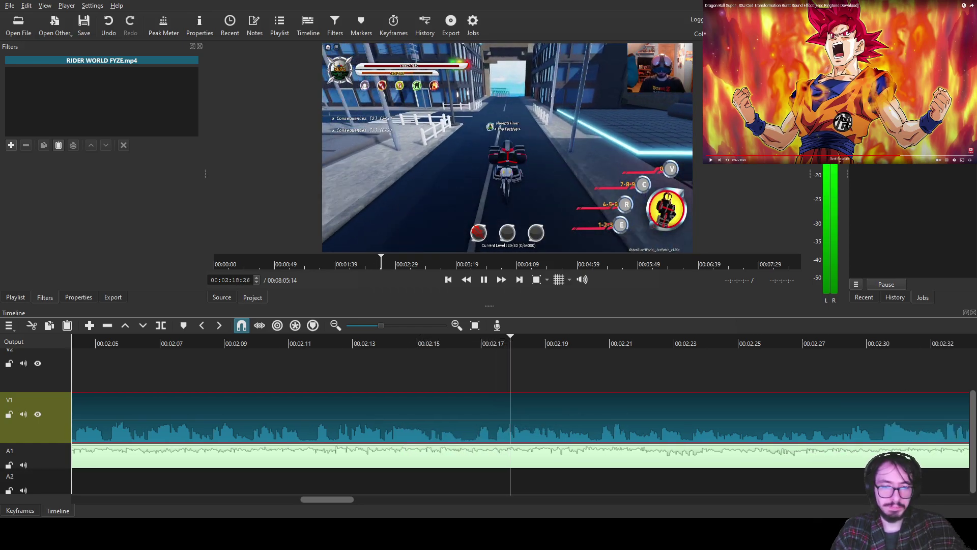
pyautogui.press('space')
pyautogui.moveTo(463, 342); pyautogui.dragTo(487, 342)
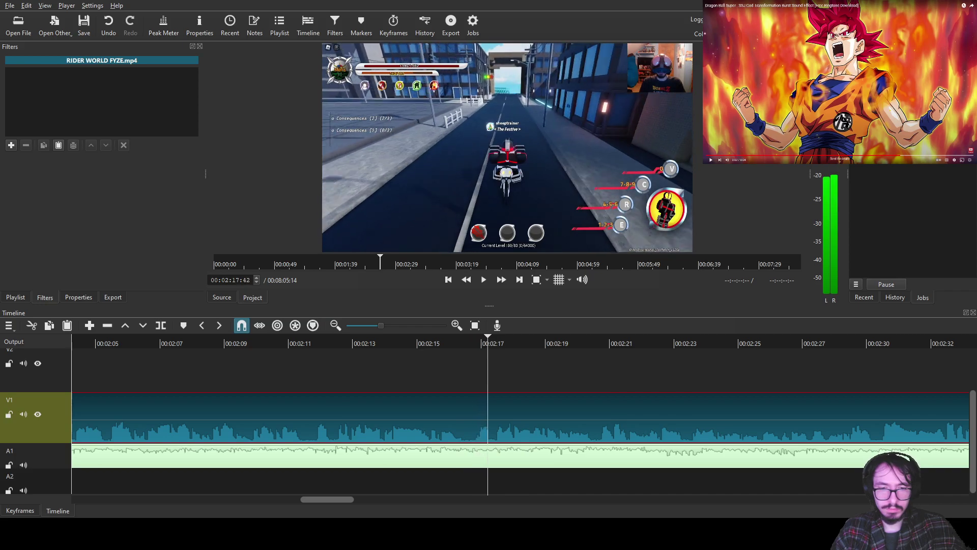
pyautogui.press('s')
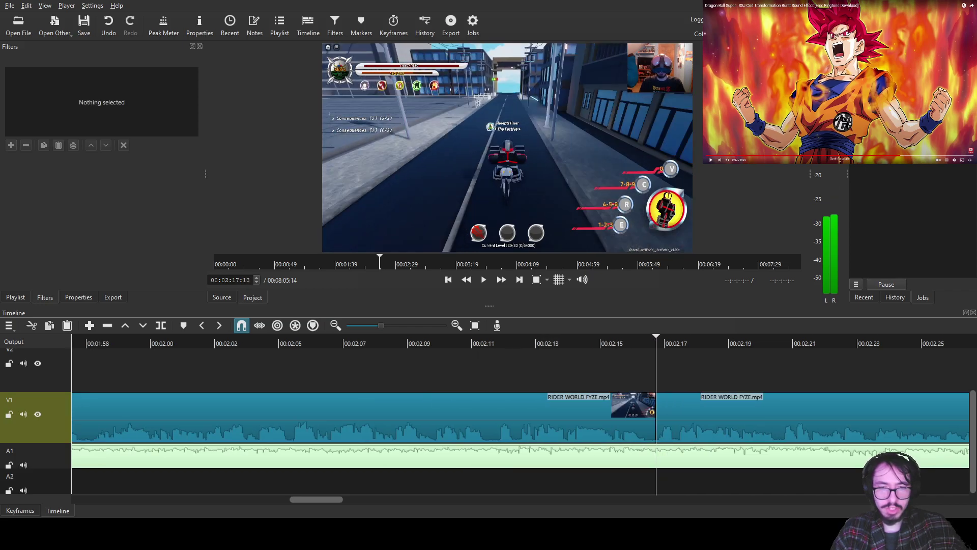
# - Remove the idle stretch before the 00:02:17:13 split by moving the following gameplay clip back against the previous cut, and save the project
pyautogui.moveTo(768, 419); pyautogui.dragTo(301, 407)
pyautogui.moveTo(189, 342); pyautogui.dragTo(182, 342)
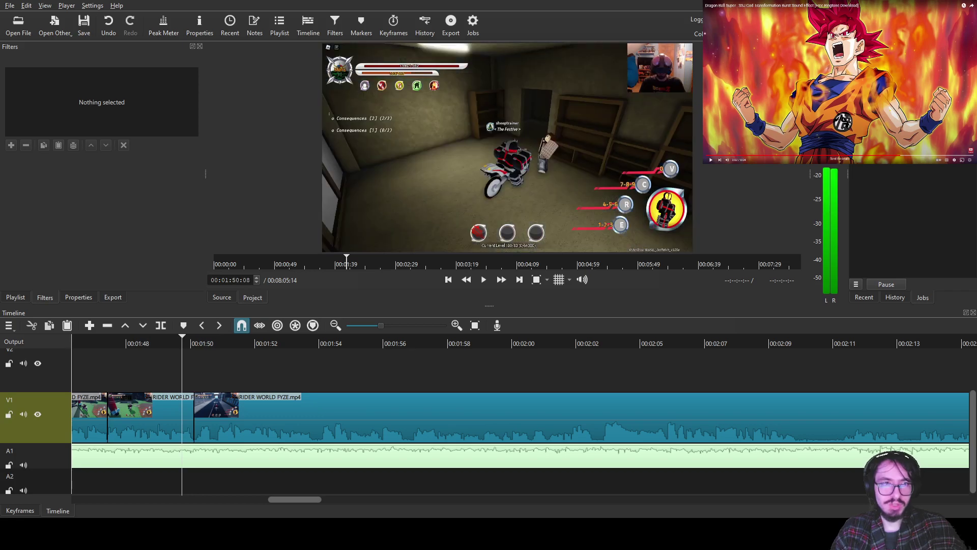
pyautogui.hotkey('ctrl', 's')
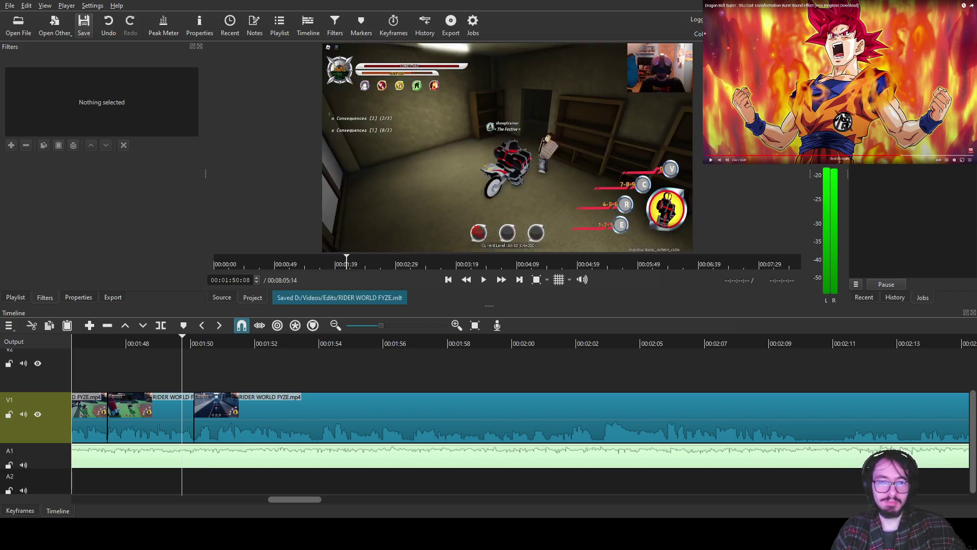
# - Play back the following gameplay and split the clip at 00:02:03:43 and 00:02:10:06 around the arena standoff
pyautogui.click(300, 408)
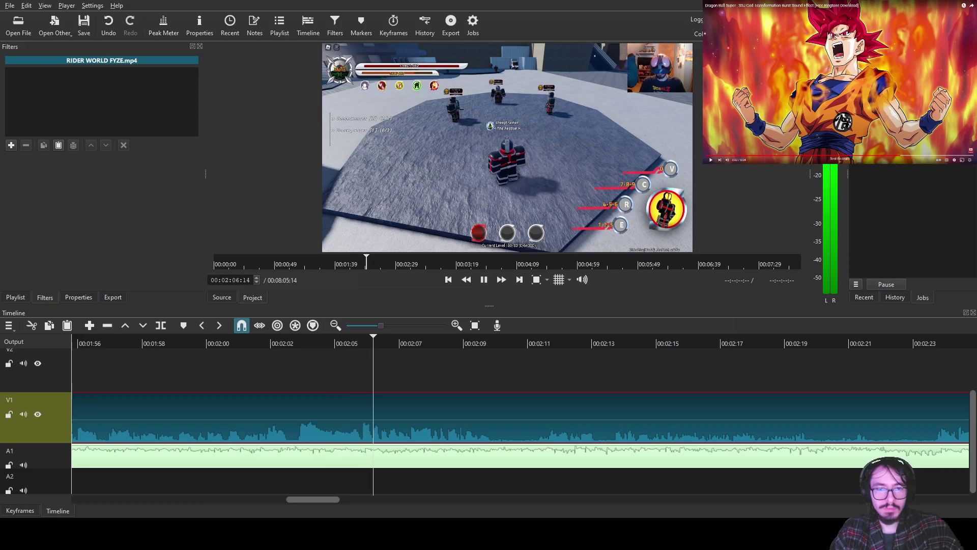
pyautogui.moveTo(397, 342); pyautogui.dragTo(417, 342)
pyautogui.press('s')
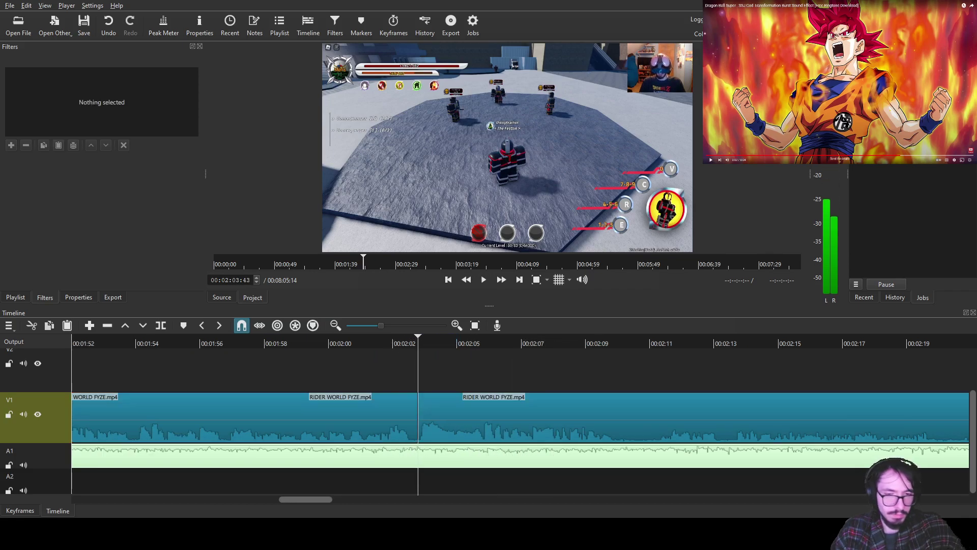
pyautogui.press('space')
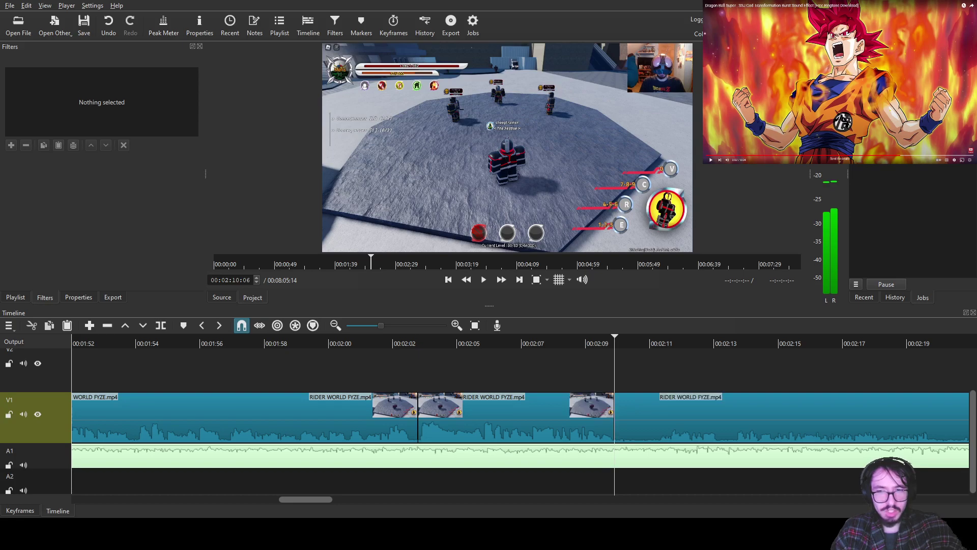
# - Place the green-screen math formula video on V2 above the arena standoff segment and trim it to that segment's length
pyautogui.click(493, 340)
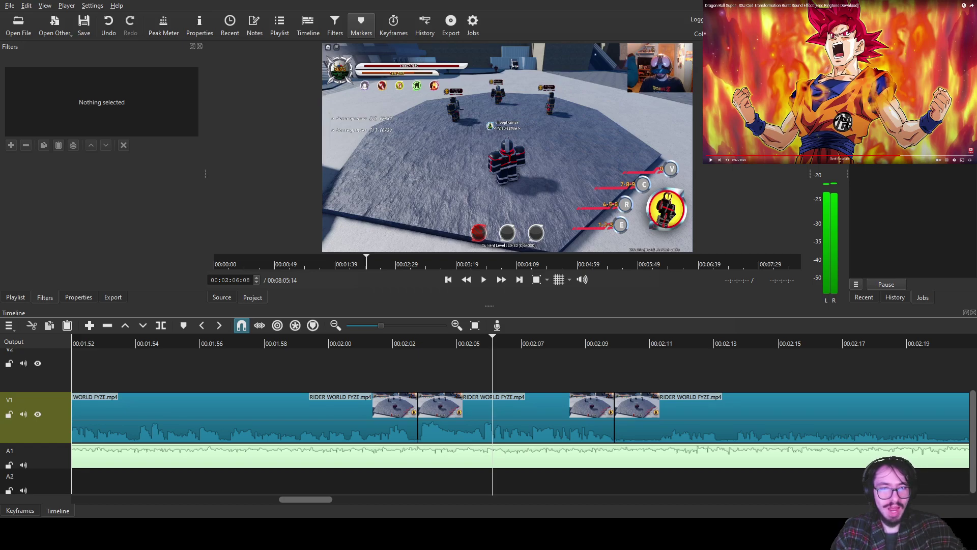
pyautogui.moveTo(507, 147); pyautogui.dragTo(418, 370)
pyautogui.scroll(-2, 520, 397)
pyautogui.click(519, 370)
pyautogui.click(519, 342)
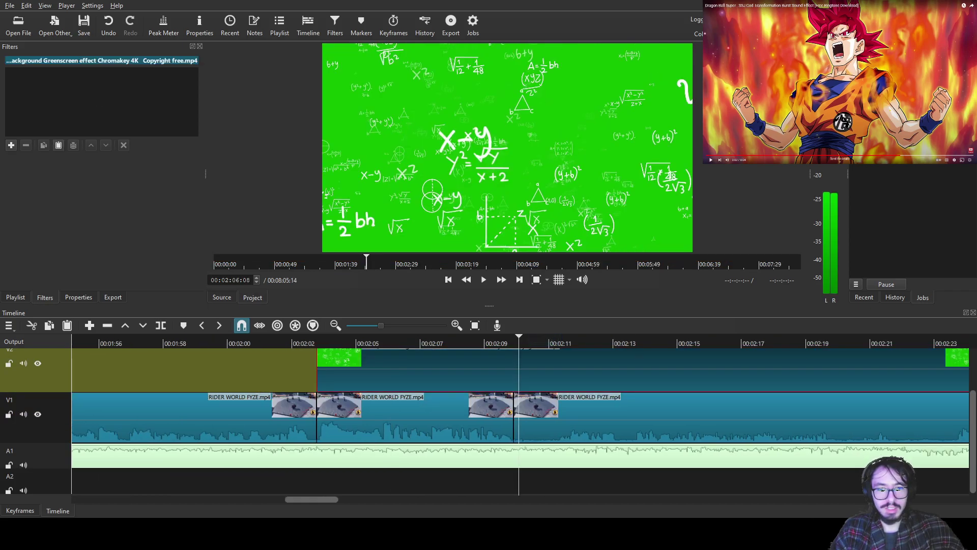
pyautogui.press('s')
pyautogui.moveTo(519, 342); pyautogui.dragTo(452, 342)
pyautogui.click(559, 370)
pyautogui.press('Delete')
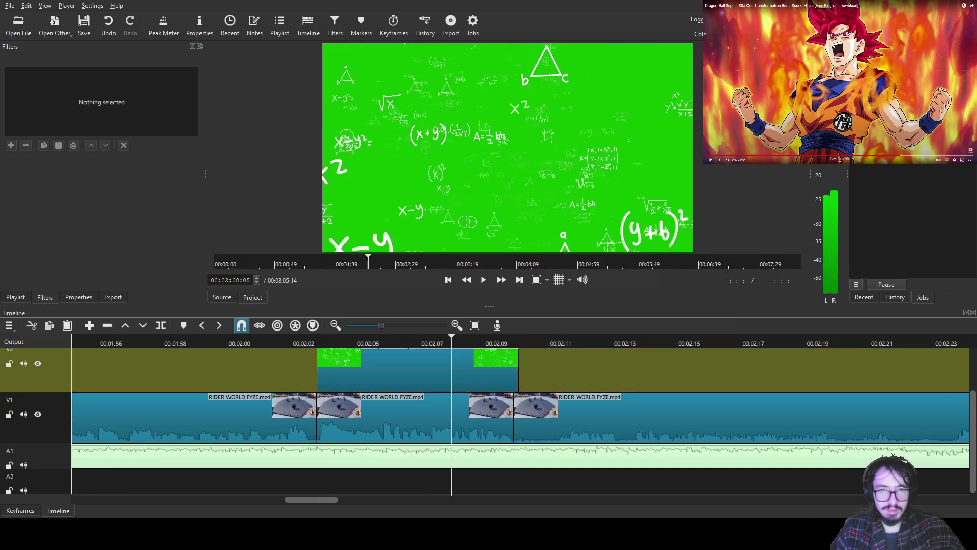
pyautogui.click(417, 374)
pyautogui.moveTo(518, 370); pyautogui.dragTo(513, 370)
# - Apply Chroma Key: Simple to the math formula overlay with a green key color and a distance of 48.8%
pyautogui.click(12, 145)
pyautogui.write('chr')
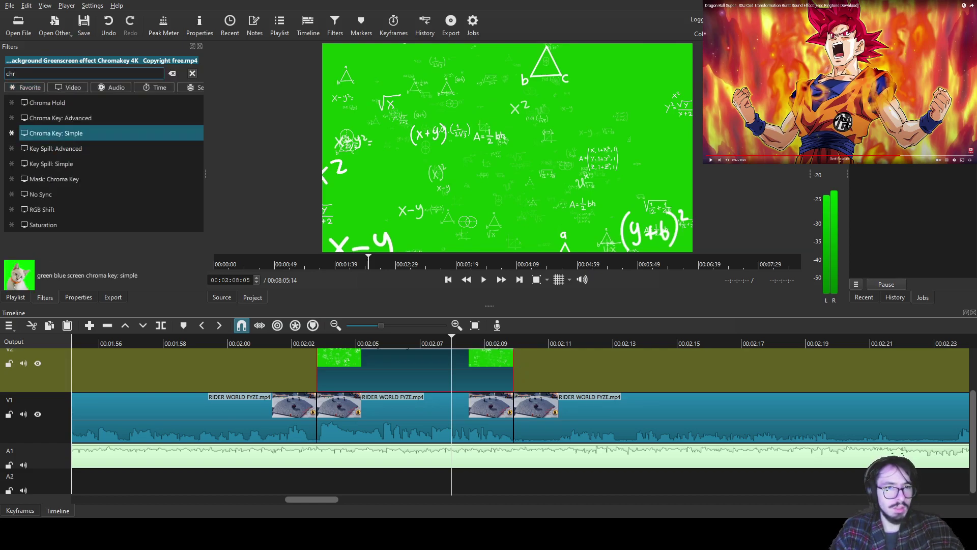
pyautogui.click(56, 133)
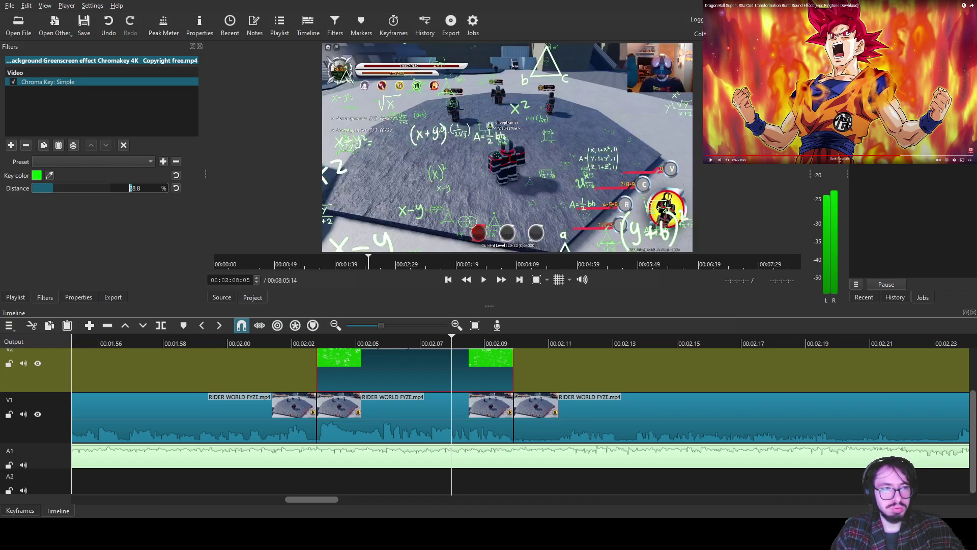
# - Play back the keyed math formula overlay from just before its start, saving the project along the way
pyautogui.moveTo(326, 342); pyautogui.dragTo(298, 342)
pyautogui.press('space')
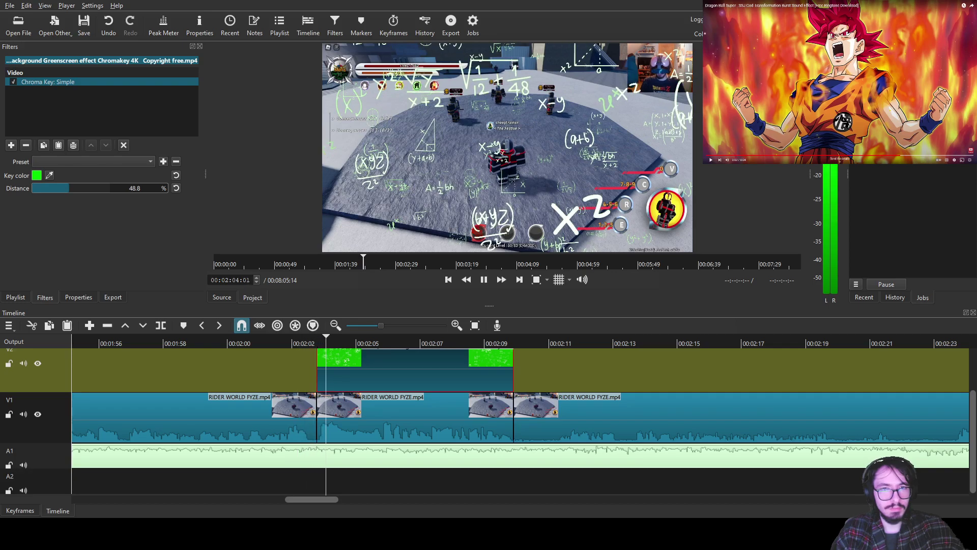
pyautogui.click(84, 26)
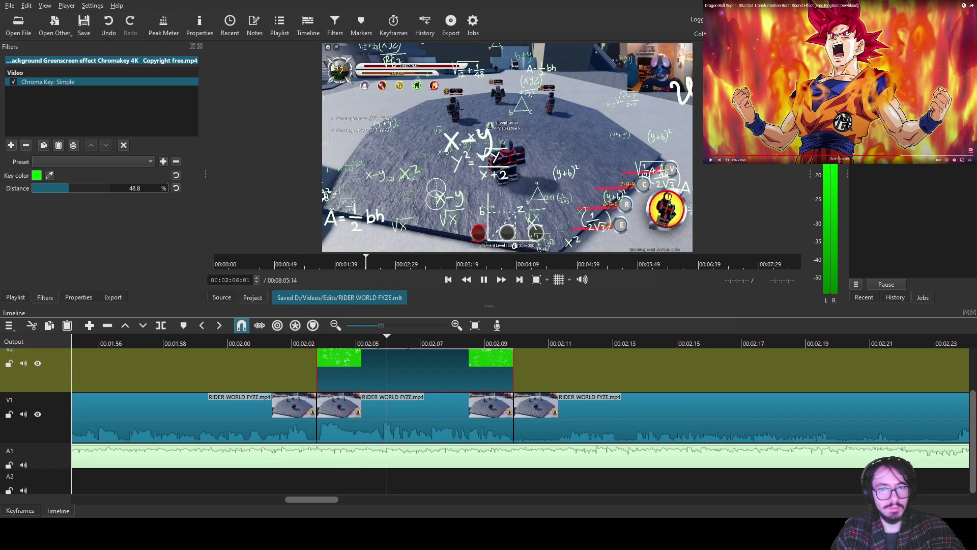
pyautogui.click(586, 417)
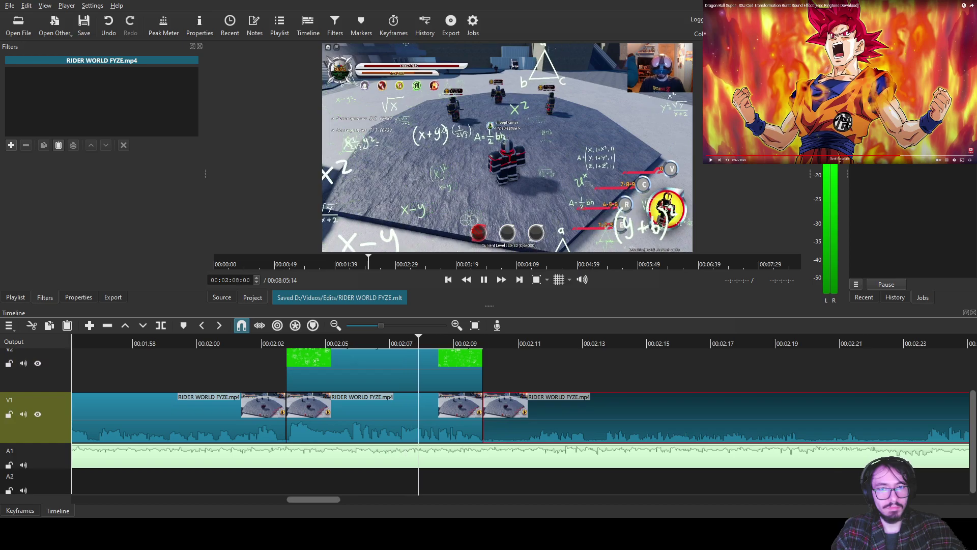
pyautogui.press('space')
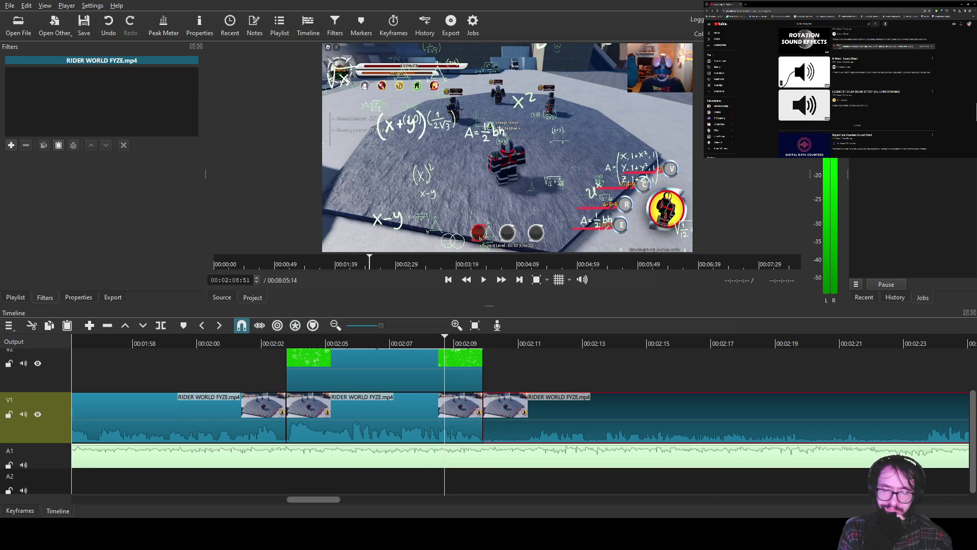
# - Look through the YouTube sound effect results and open the calculator button sound effect video
pyautogui.scroll(-5, 855, 90)
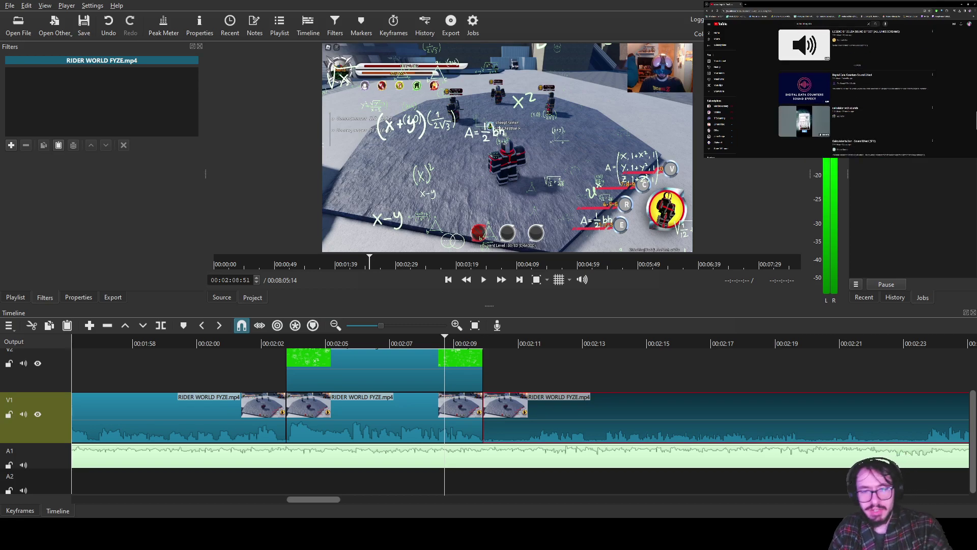
pyautogui.scroll(-3, 855, 89)
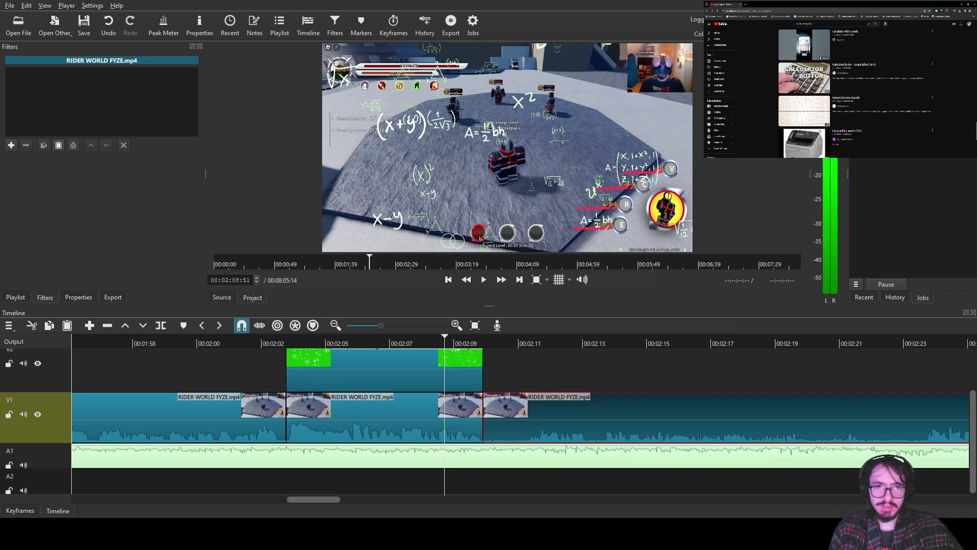
pyautogui.click(804, 77)
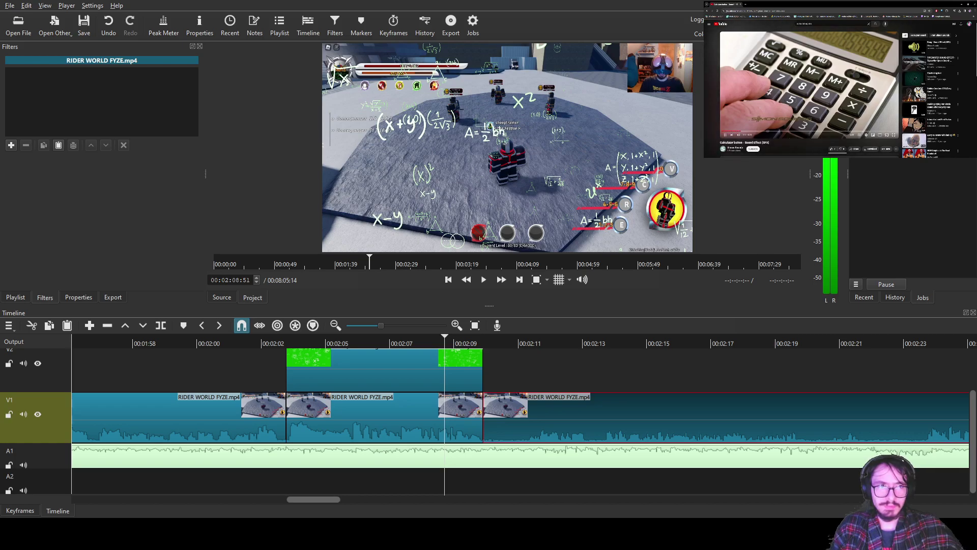
# - Switch to YouTube, leave the calculator button video, and open the "Binary Code - Interface Sound Effects" video in full screen
pyautogui.hotkey('alt', 'Left')
pyautogui.scroll(-4, 837, 91)
pyautogui.scroll(-3, 838, 92)
pyautogui.click(855, 72)
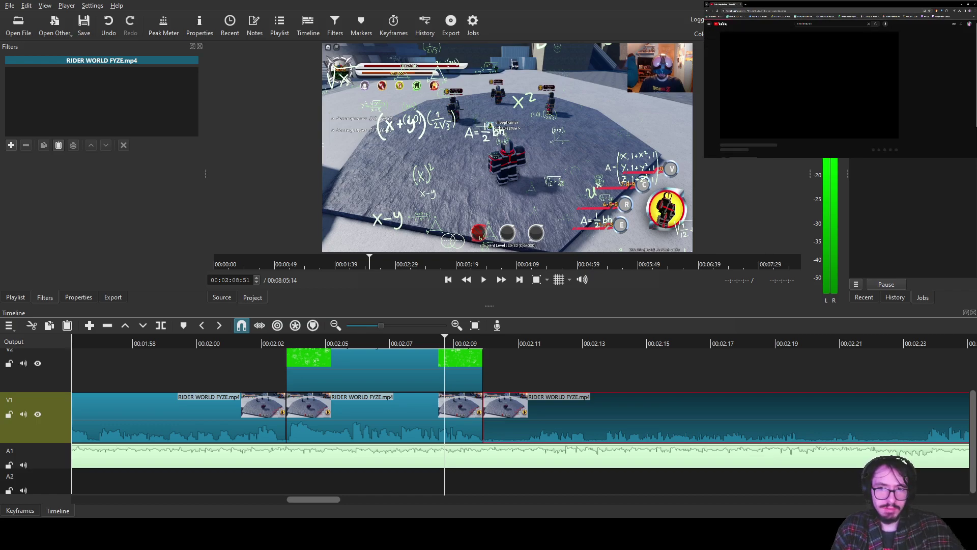
pyautogui.click(809, 86)
pyautogui.click(804, 11)
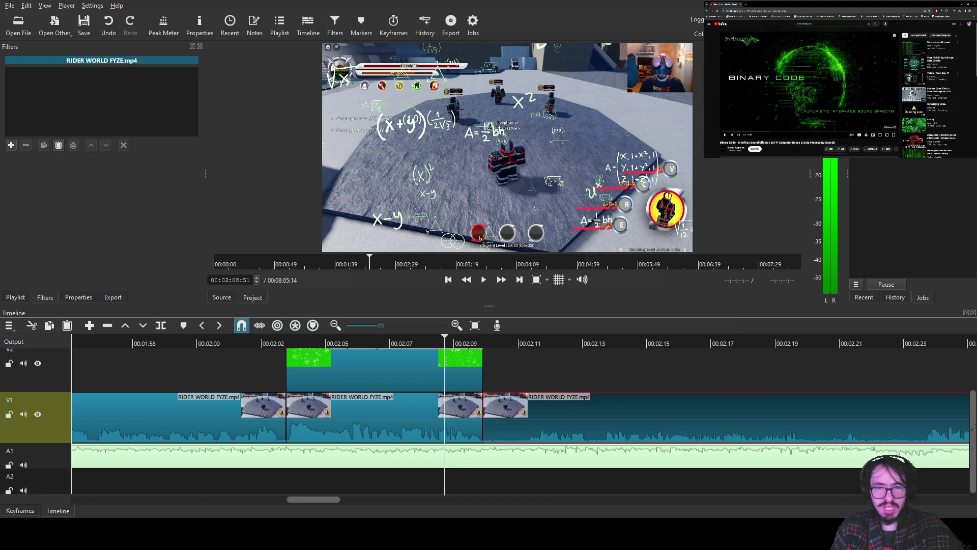
pyautogui.click(919, 123)
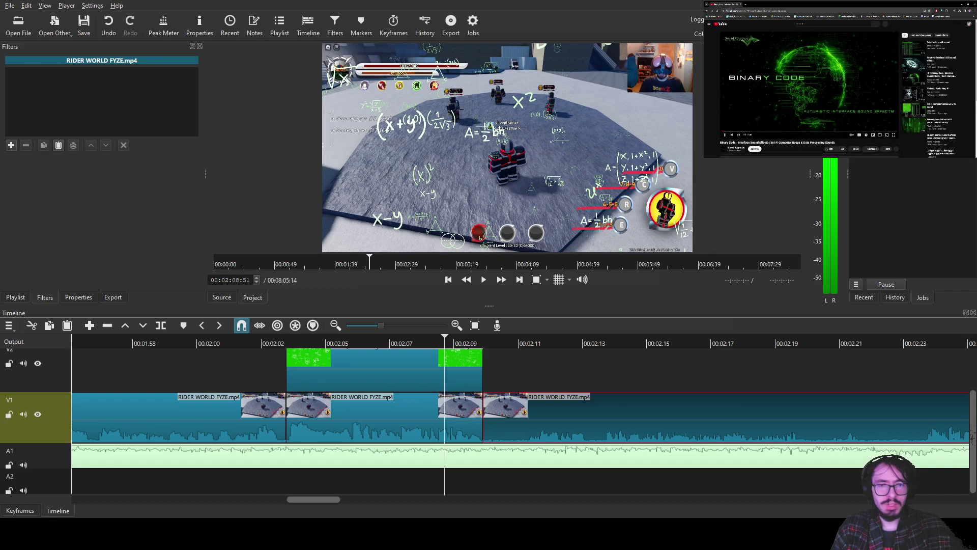
pyautogui.click(894, 135)
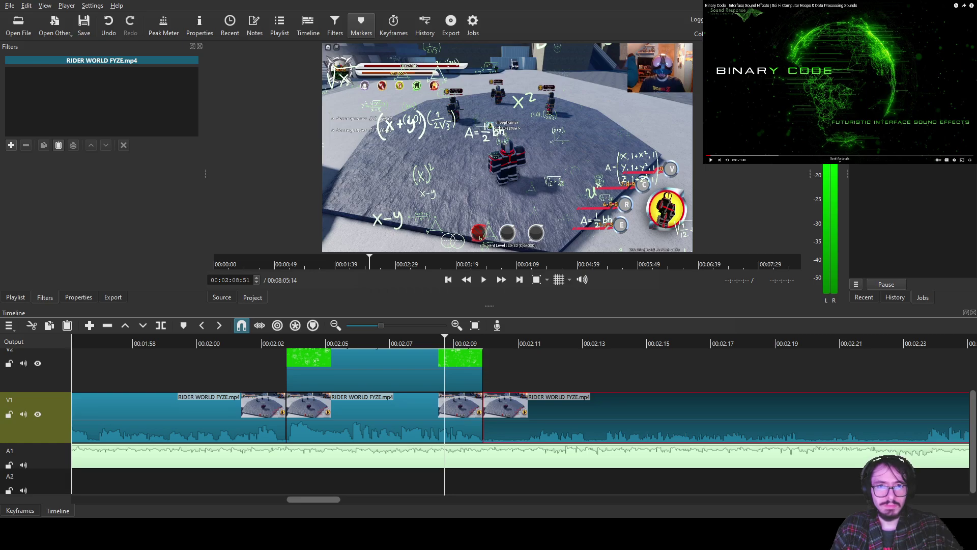
# - Place the Binary Code sound effect on track A2 under the math overlay, discarding its opening portion so the rest starts with the overlay
pyautogui.moveTo(507, 148); pyautogui.dragTo(287, 481)
pyautogui.moveTo(370, 481); pyautogui.dragTo(369, 481)
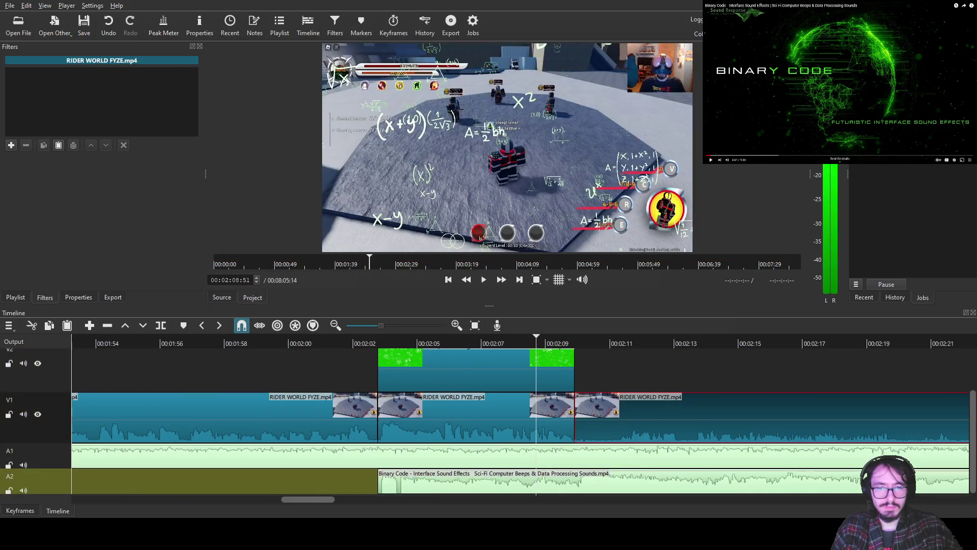
pyautogui.moveTo(536, 340); pyautogui.dragTo(577, 340)
pyautogui.press('s')
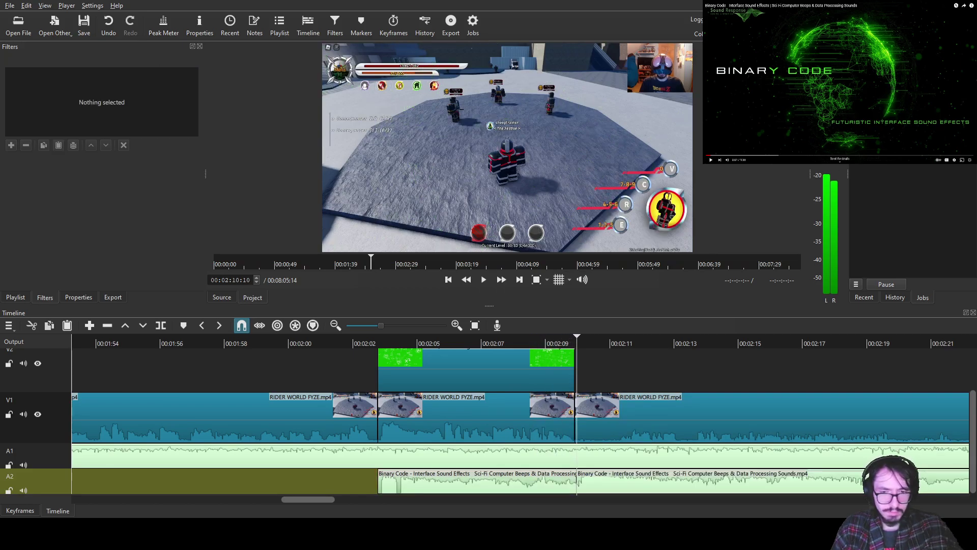
pyautogui.moveTo(657, 483); pyautogui.dragTo(459, 483)
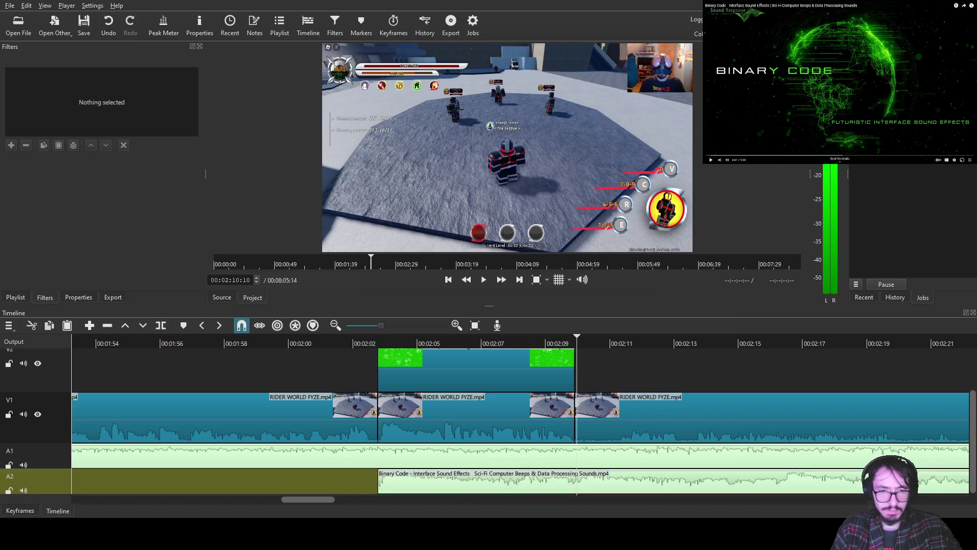
# - Trim the Binary Code sound effect on A2 so it ends together with the math overlay clip
pyautogui.press('s')
pyautogui.press('x')
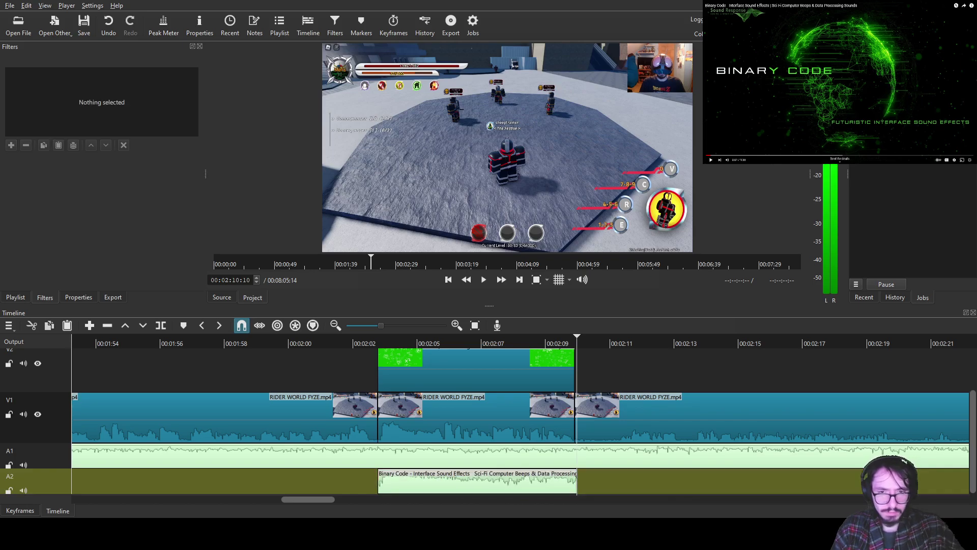
pyautogui.moveTo(577, 340); pyautogui.dragTo(535, 340)
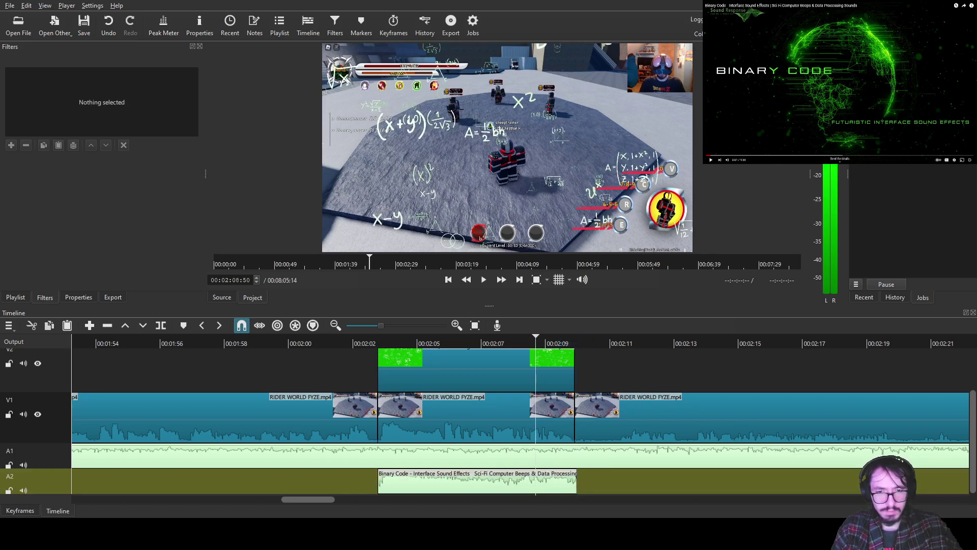
pyautogui.moveTo(576, 481); pyautogui.dragTo(574, 481)
# - Add a Gain / Volume filter of -20 dB to the Binary Code sound effect and save the project
pyautogui.click(10, 145)
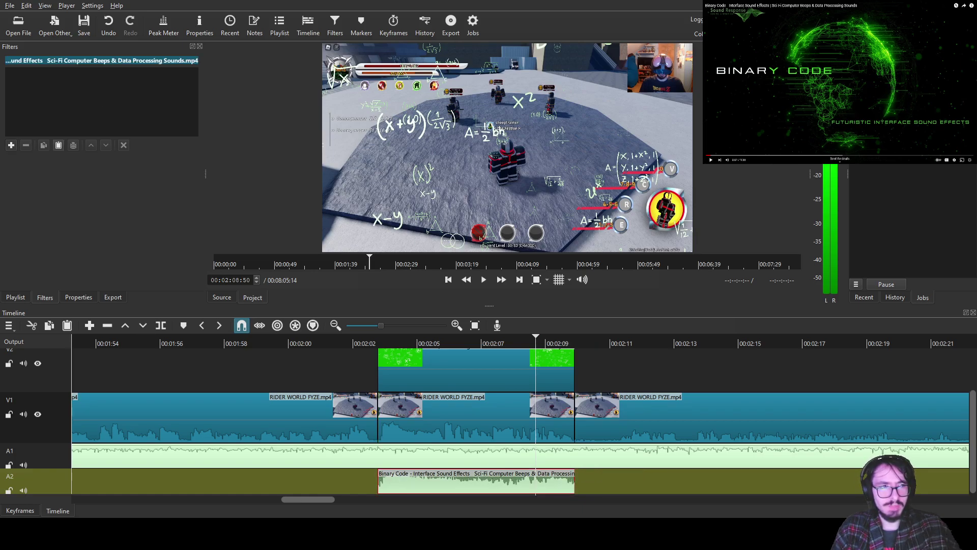
pyautogui.click(51, 131)
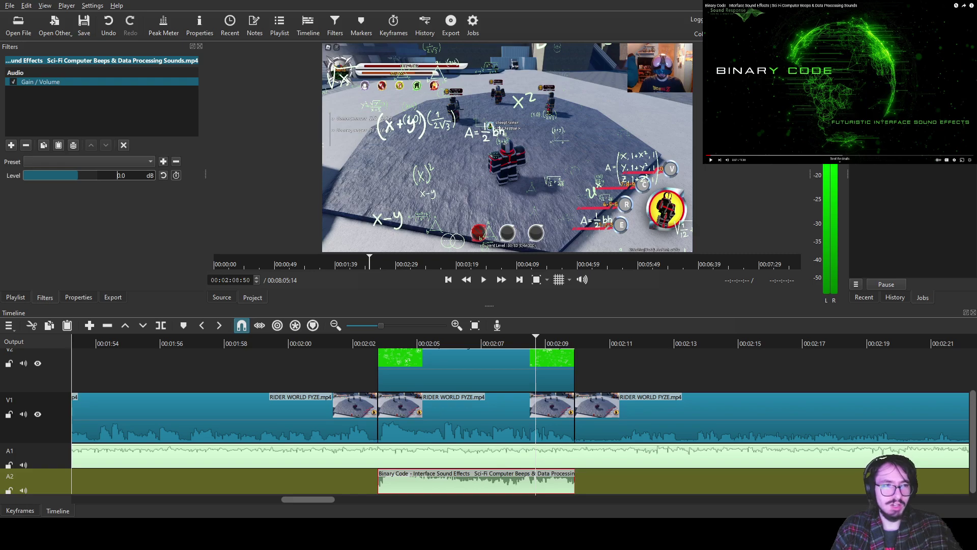
pyautogui.write('-2')
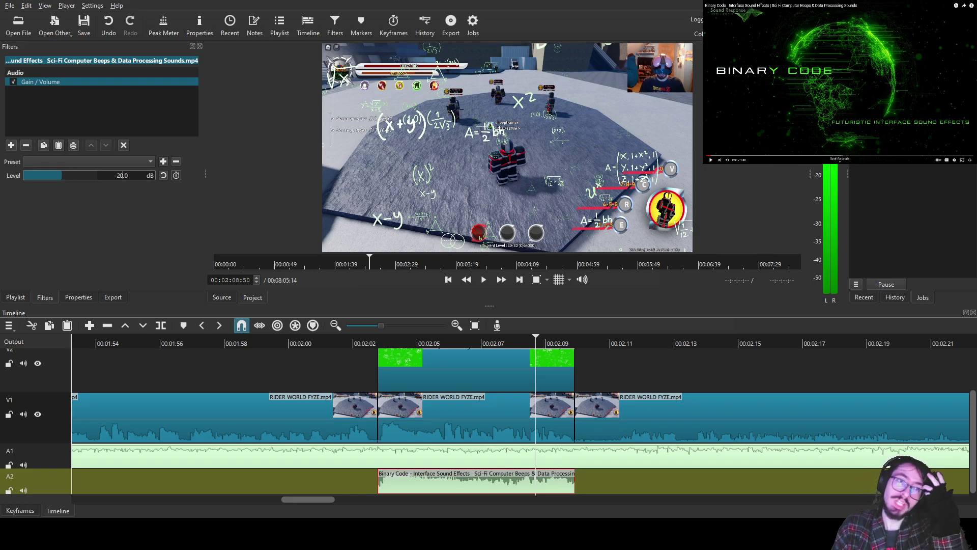
pyautogui.click(84, 23)
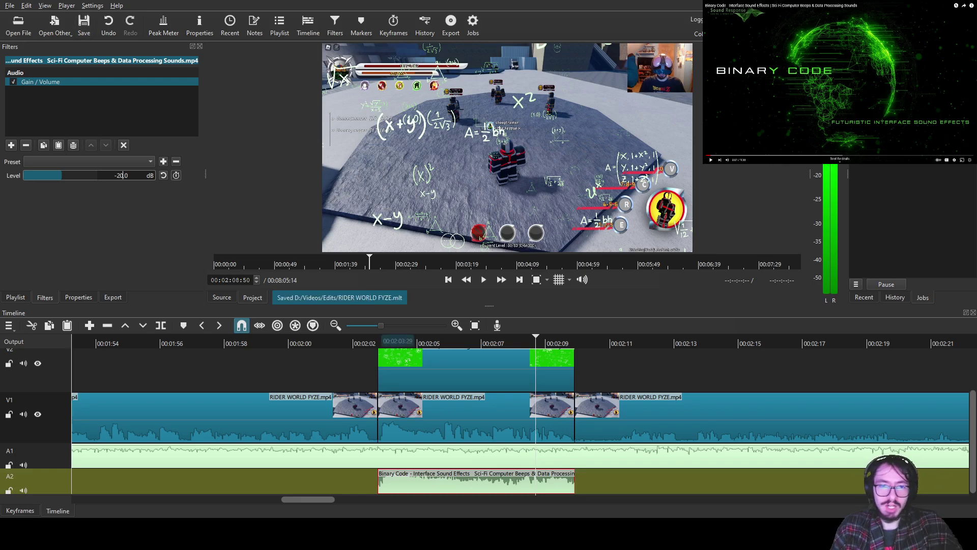
# - Split the V1 gameplay clip at 00:02:24:24 and move the remainder back to the overlay's end, removing the footage in between
pyautogui.moveTo(370, 341); pyautogui.dragTo(362, 341)
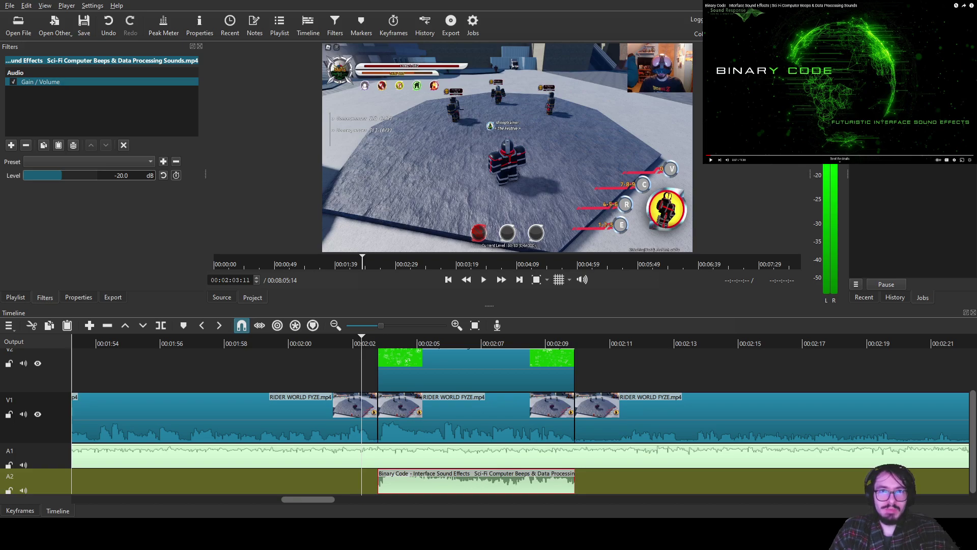
pyautogui.click(484, 279)
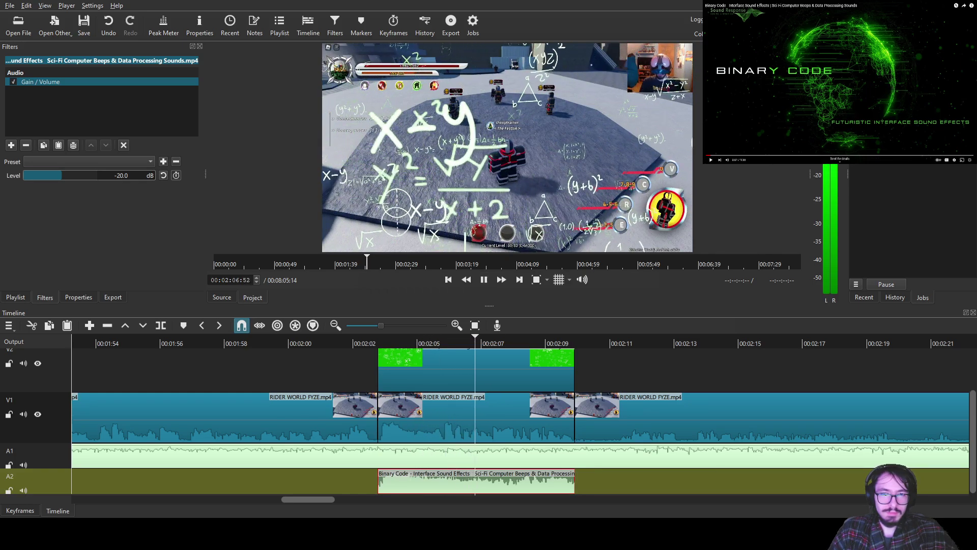
pyautogui.click(625, 417)
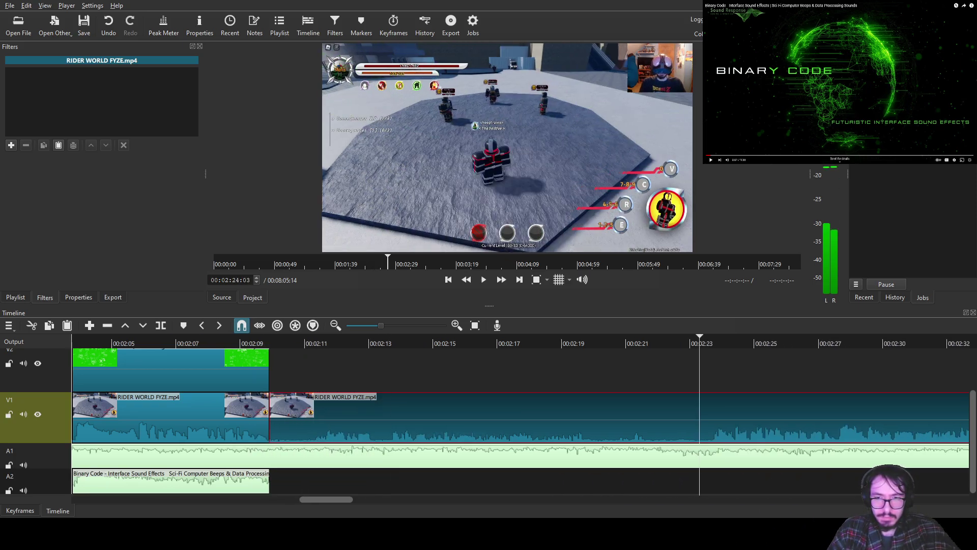
pyautogui.press('space')
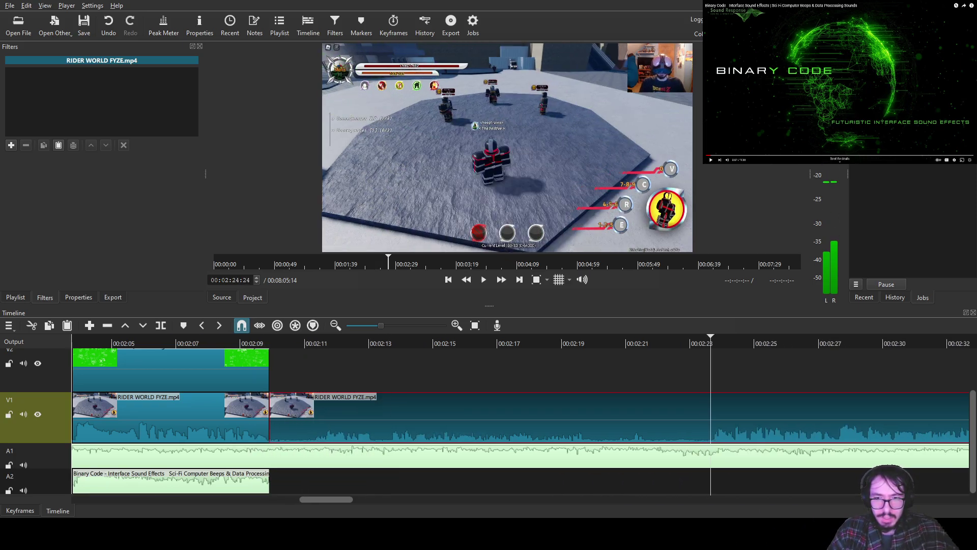
pyautogui.press('s')
pyautogui.moveTo(780, 418); pyautogui.dragTo(339, 417)
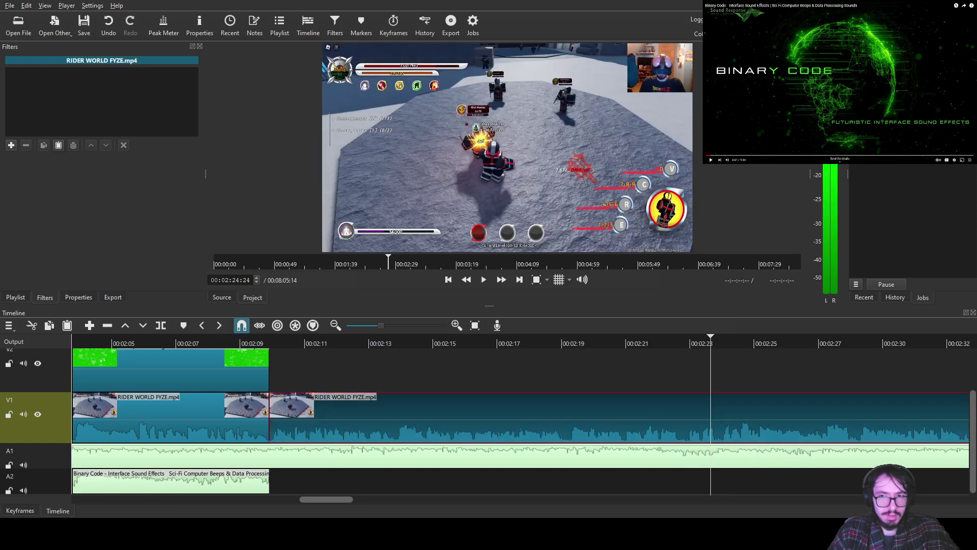
# - Find the punch impact frame in the gameplay footage after the overlay and split the V1 clip at 00:02:18:02
pyautogui.click(270, 340)
pyautogui.click(483, 279)
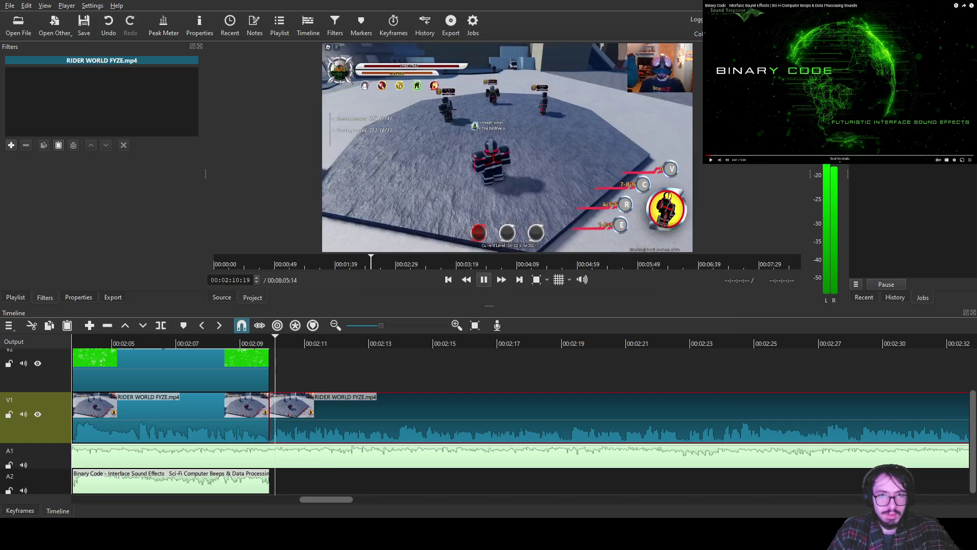
pyautogui.moveTo(489, 340); pyautogui.dragTo(448, 340)
pyautogui.press('Left')
pyautogui.press('Left')
pyautogui.press('Left')
pyautogui.press('Left')
pyautogui.press('Left')
pyautogui.press('Left')
pyautogui.press('Right')
pyautogui.press('Right')
pyautogui.press('Right')
pyautogui.press('Right')
pyautogui.press('Right')
pyautogui.press('Right')
pyautogui.press('Right')
pyautogui.press('Right')
pyautogui.press('Right')
pyautogui.press('Right')
pyautogui.press('Right')
pyautogui.press('Right')
pyautogui.press('Right')
pyautogui.press('Right')
pyautogui.press('Right')
pyautogui.press('Right')
pyautogui.press('Right')
pyautogui.press('Right')
pyautogui.press('Right')
pyautogui.press('Right')
pyautogui.click(484, 280)
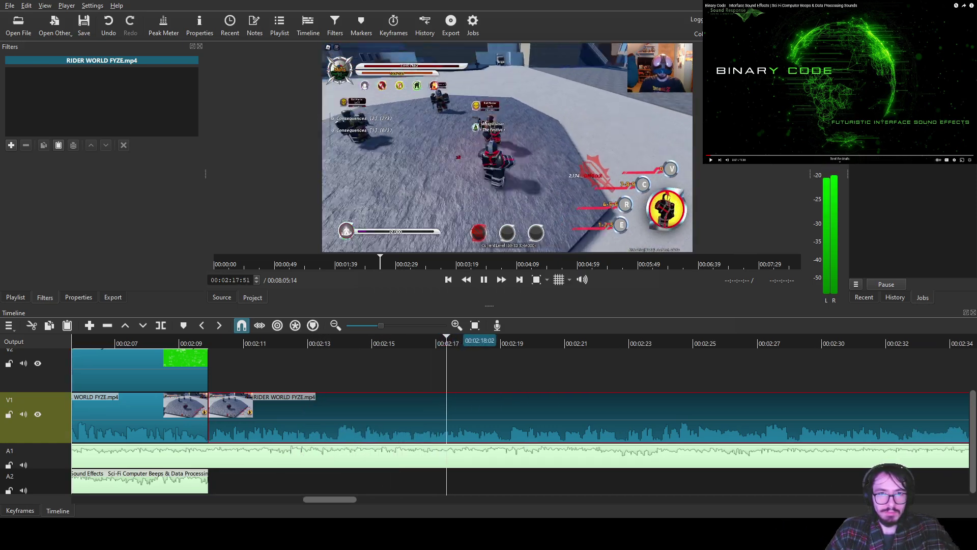
pyautogui.moveTo(467, 342)
pyautogui.mouseDown()
pyautogui.moveTo(440, 340)
pyautogui.moveTo(454, 340)
pyautogui.mouseUp()
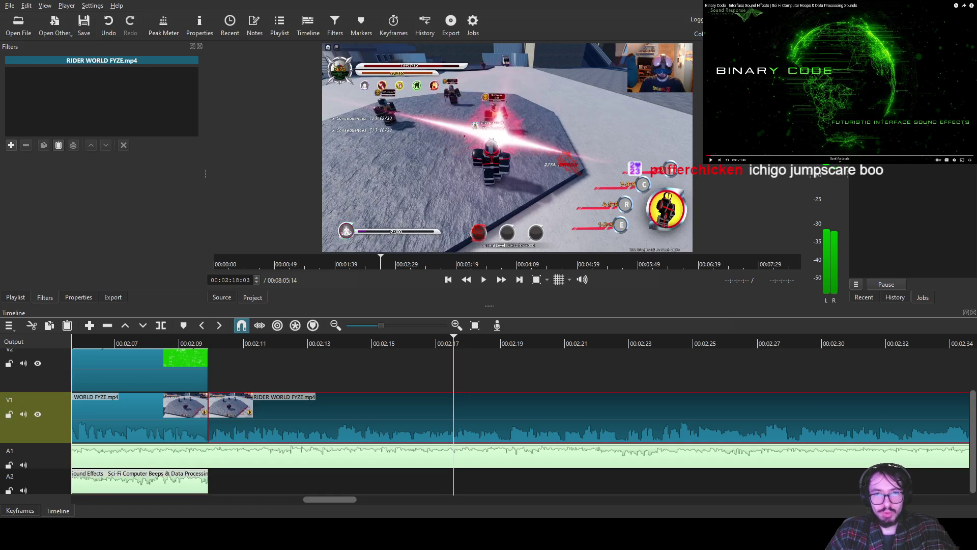
pyautogui.press('Left')
pyautogui.press('s')
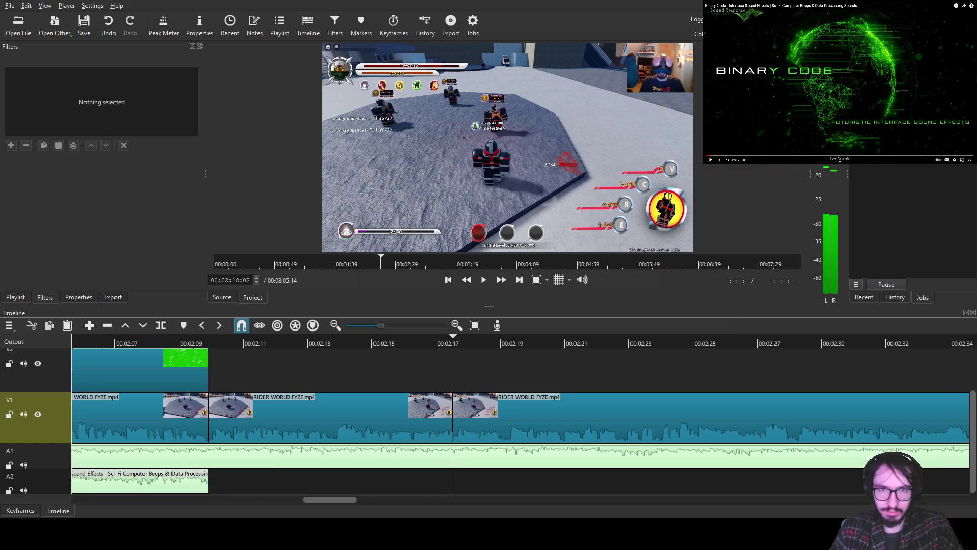
# - Audition Gunshot Sound Effect.mp3 in the source player and place it on track A2 at the new gameplay cut
pyautogui.click(484, 413)
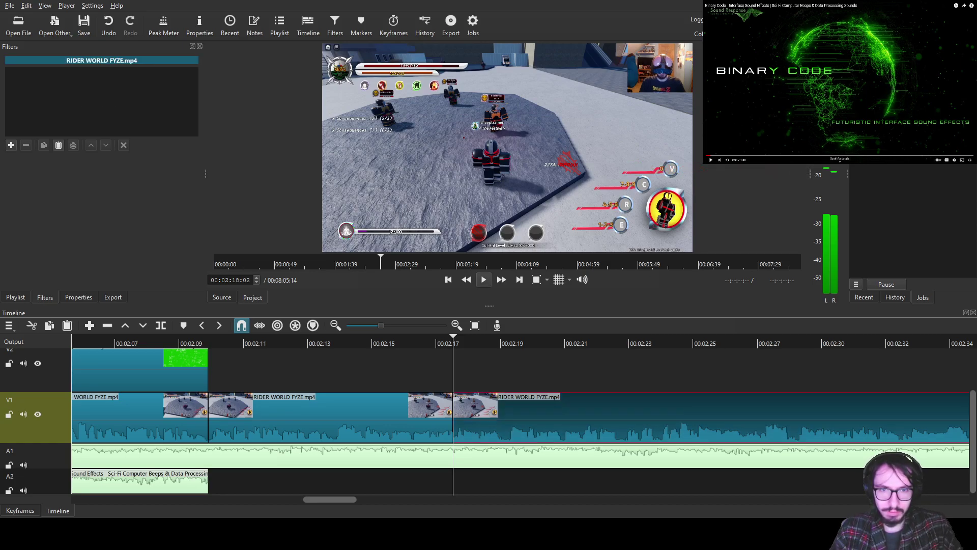
pyautogui.click(483, 279)
pyautogui.click(441, 341)
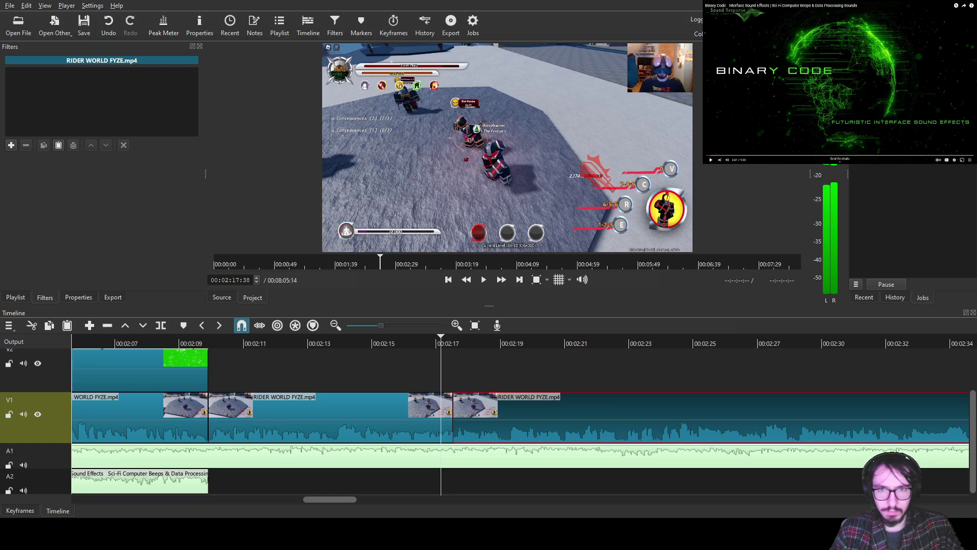
pyautogui.click(222, 297)
pyautogui.click(484, 280)
pyautogui.press('space')
pyautogui.scroll(-1, 519, 417)
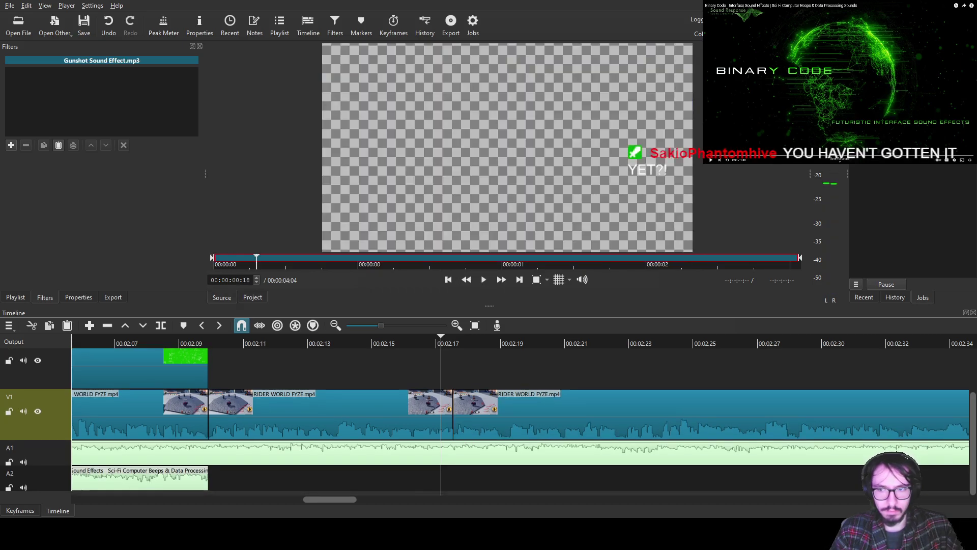
pyautogui.scroll(-1, 519, 417)
pyautogui.moveTo(507, 147); pyautogui.dragTo(467, 468)
pyautogui.moveTo(529, 468); pyautogui.dragTo(515, 468)
pyautogui.click(514, 467)
# - Split the gunshot sound at 00:02:19:08 and move its latter part back to the gameplay cut, replacing the opening part
pyautogui.moveTo(476, 342); pyautogui.dragTo(487, 342)
pyautogui.press('s')
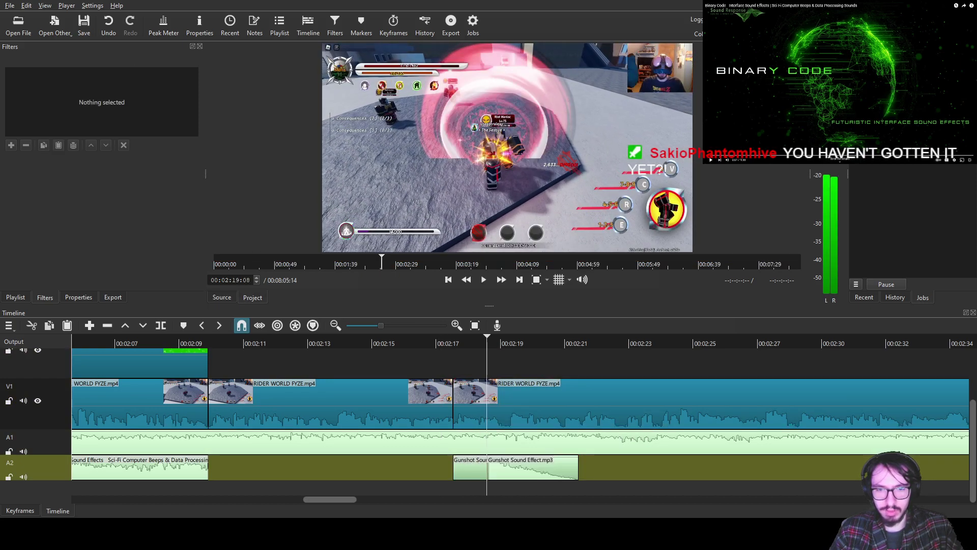
pyautogui.click(381, 342)
pyautogui.moveTo(544, 468)
pyautogui.mouseDown()
pyautogui.moveTo(509, 468)
pyautogui.moveTo(544, 468)
pyautogui.mouseUp()
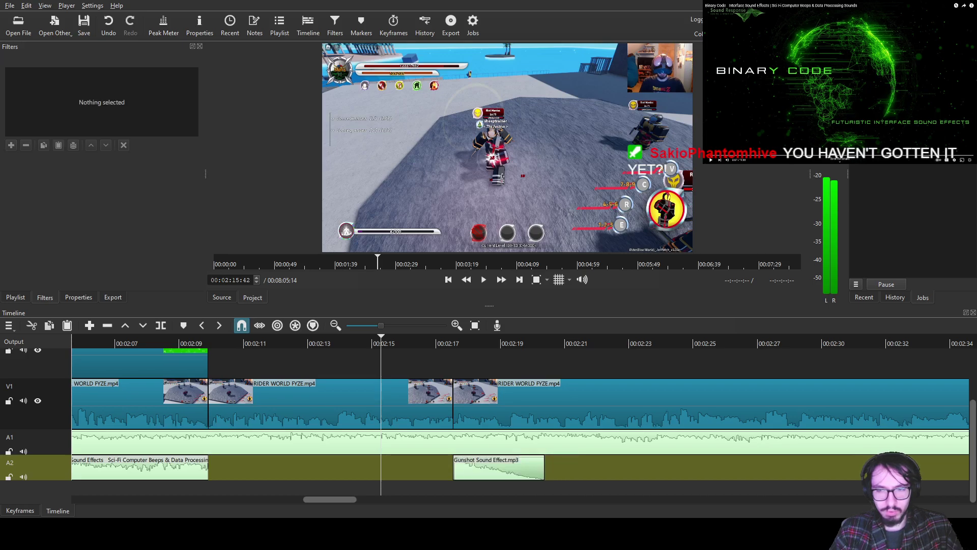
# - Add a Gain / Volume filter to the gunshot sound effect with the level at -15 dB
pyautogui.click(10, 145)
pyautogui.write('ga')
pyautogui.click(40, 133)
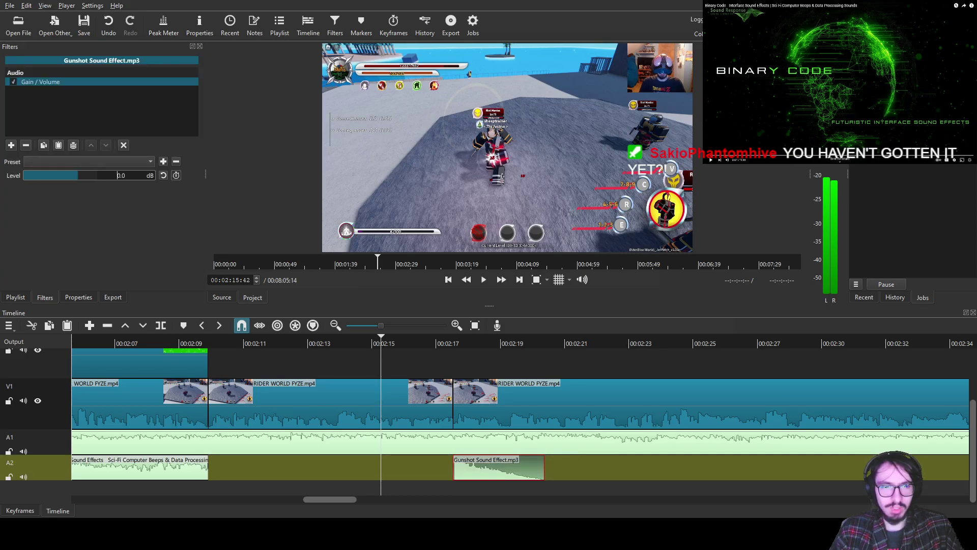
pyautogui.write('-15')
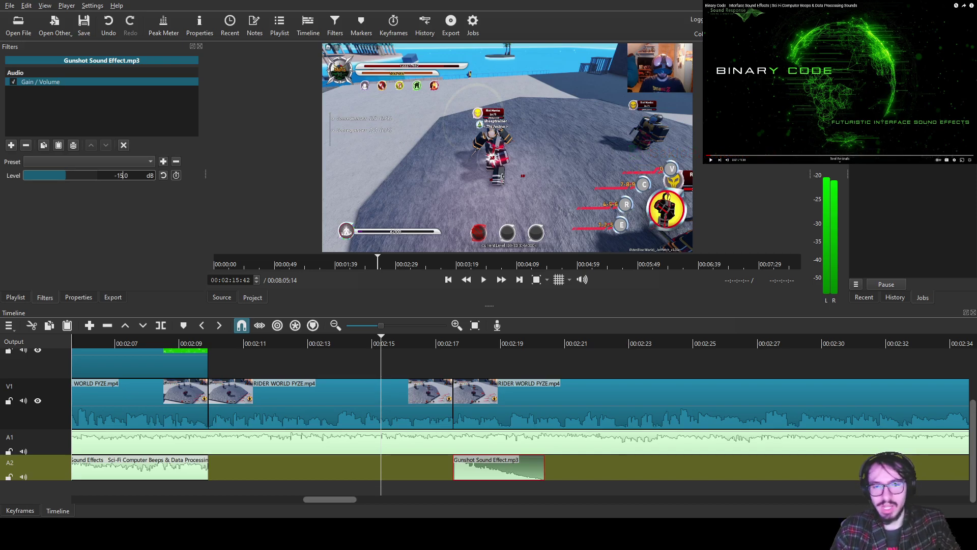
# - Play back the section with the gunshot sound effect and save the project
pyautogui.click(483, 280)
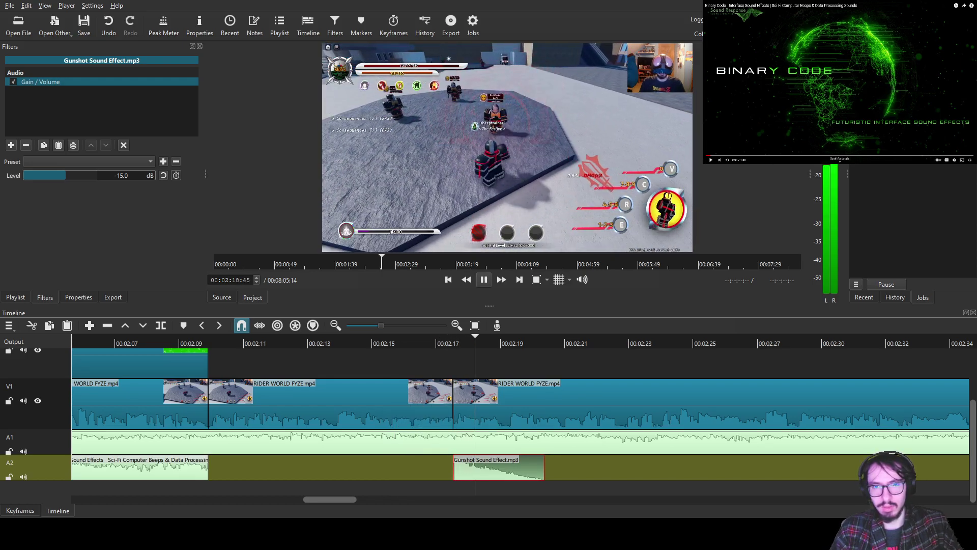
pyautogui.click(484, 280)
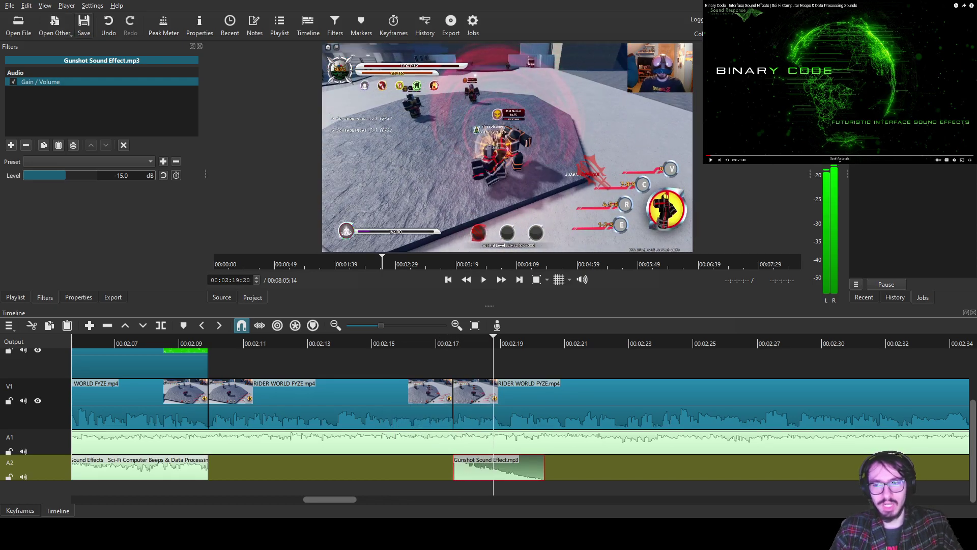
pyautogui.click(83, 26)
# - Review the following gameplay and split the V1 clip slightly before the end of the gunshot sound effect
pyautogui.click(474, 402)
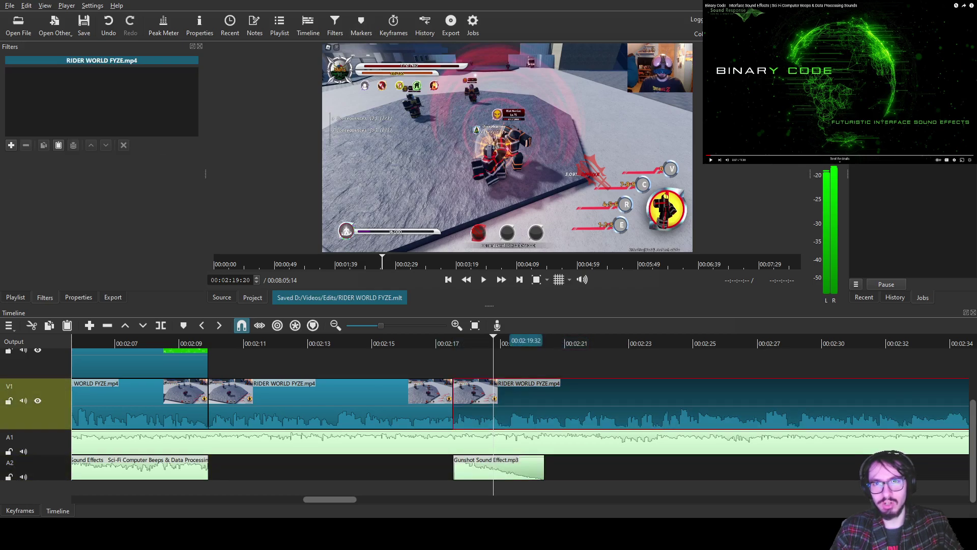
pyautogui.click(471, 340)
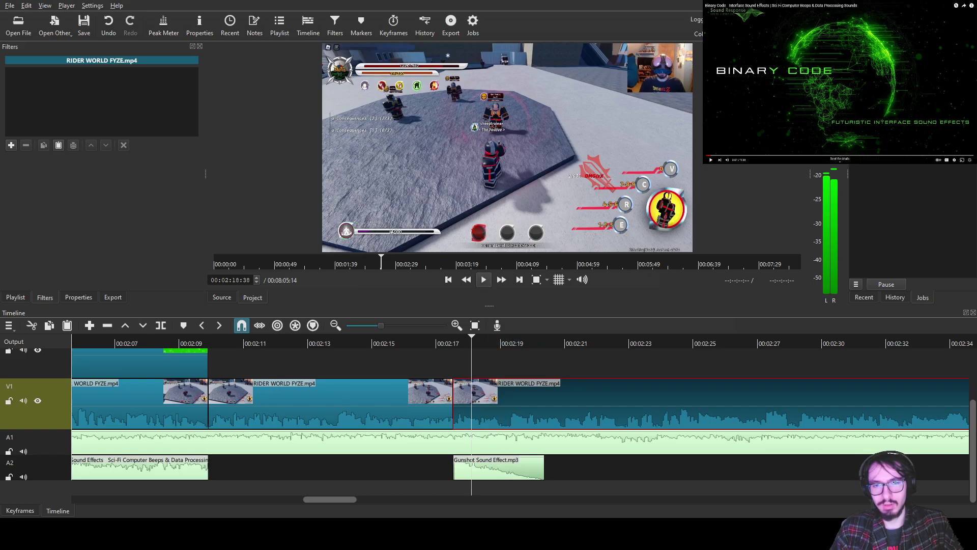
pyautogui.click(484, 279)
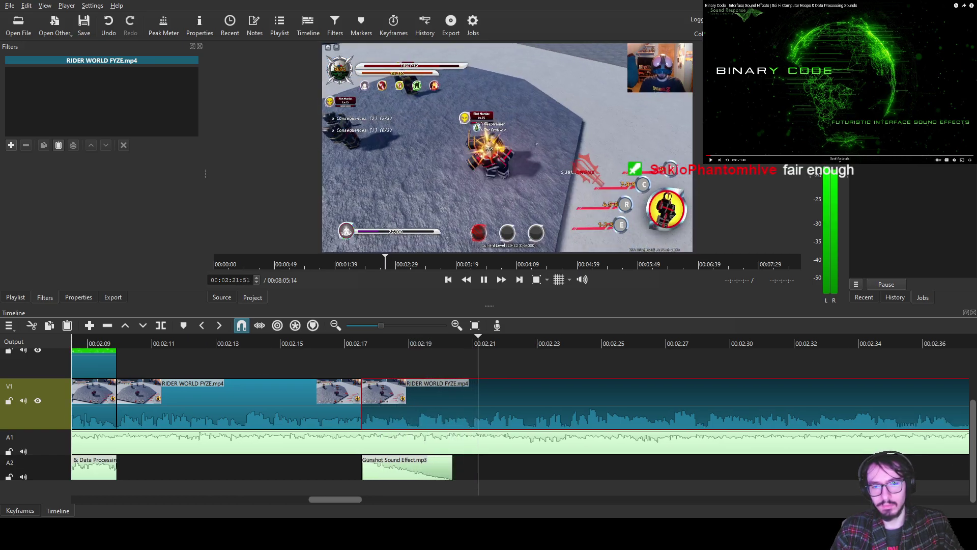
pyautogui.moveTo(426, 340); pyautogui.dragTo(469, 340)
pyautogui.press('s')
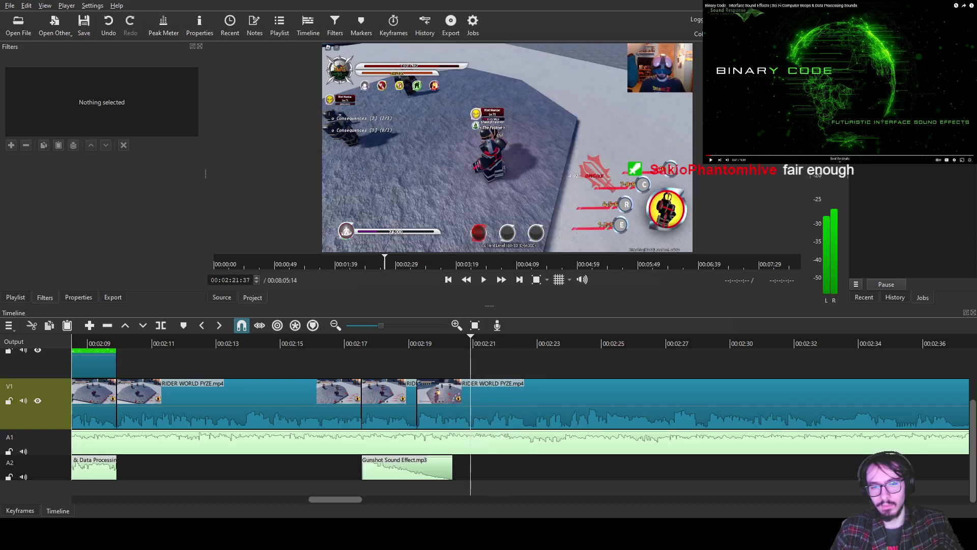
# - Split the V1 clip at 00:02:21:37 and add Sonic.png on the track above, trimmed to that cut
pyautogui.press('s')
pyautogui.click(440, 340)
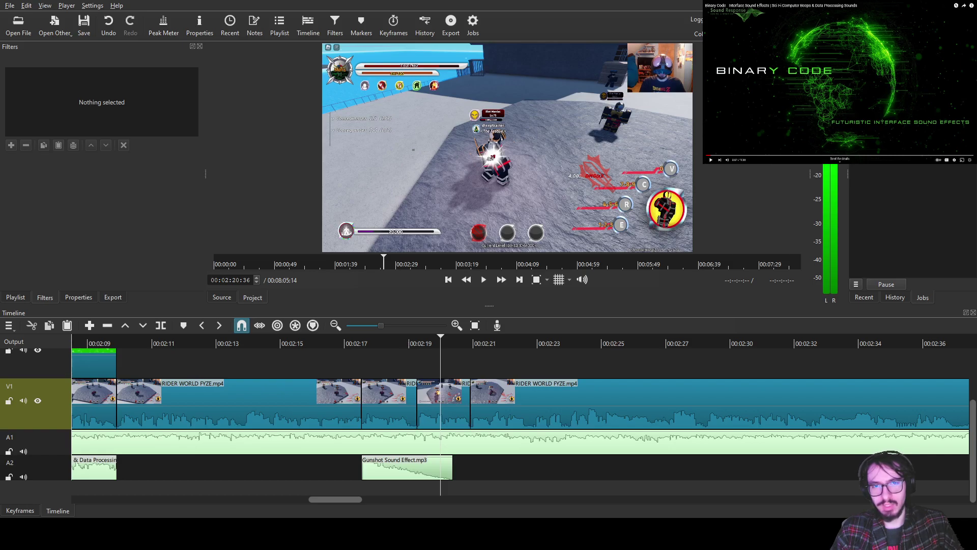
pyautogui.moveTo(507, 147); pyautogui.dragTo(418, 364)
pyautogui.hscroll(-10, 520, 415)
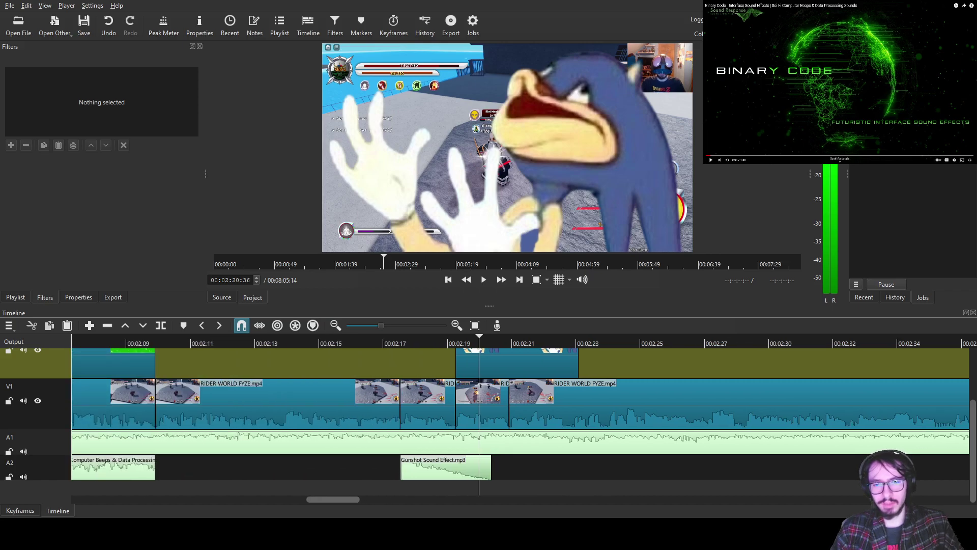
pyautogui.click(517, 363)
pyautogui.moveTo(577, 364); pyautogui.dragTo(509, 364)
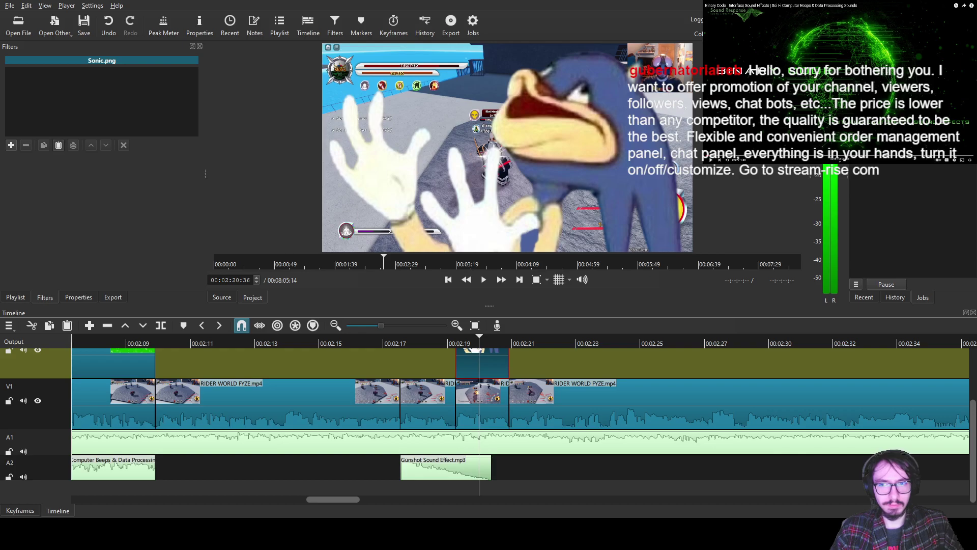
# - Paste the copied filters onto Sonic.png and reposition and enlarge the image to about 1,115 x 627 at 831, 460
pyautogui.hotkey('ctrl', 'shift', 'v')
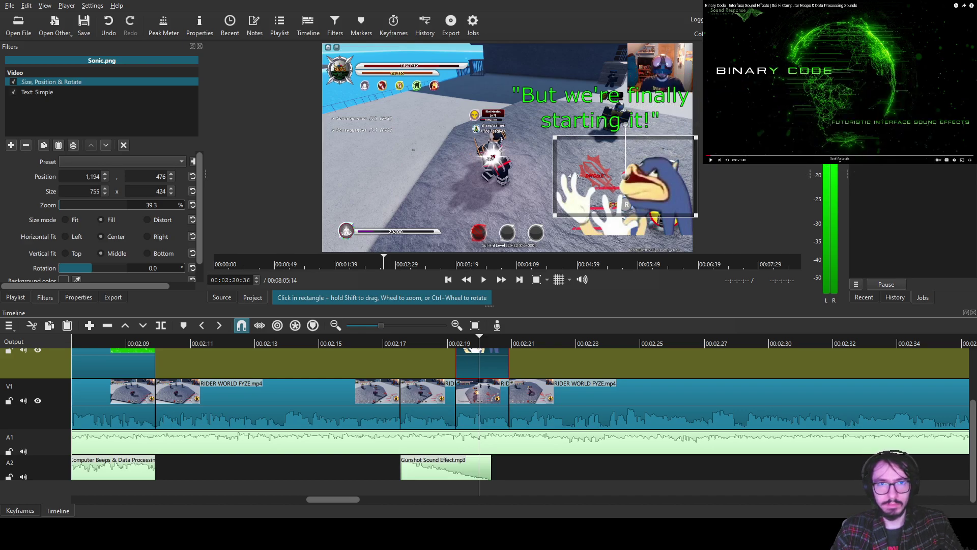
pyautogui.moveTo(625, 176); pyautogui.dragTo(625, 213)
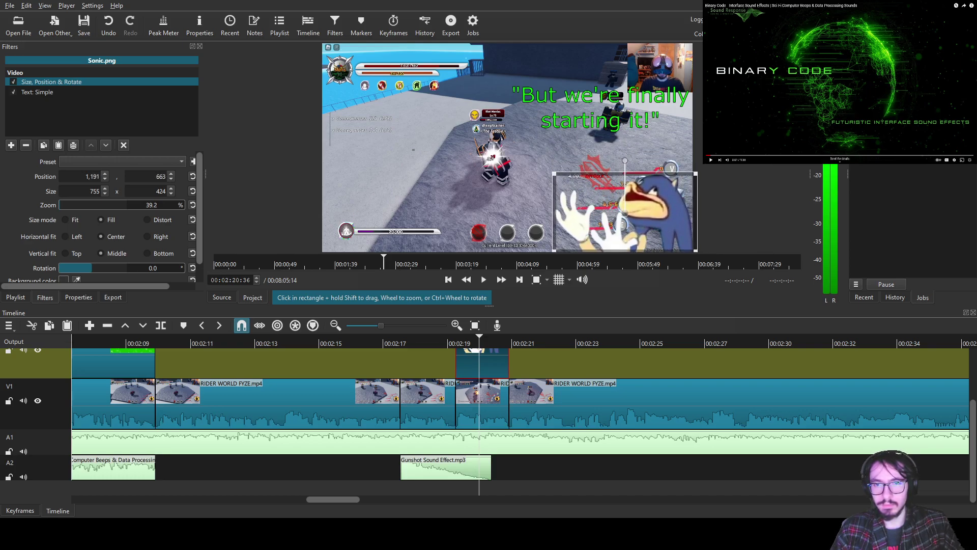
pyautogui.moveTo(553, 174); pyautogui.dragTo(484, 134)
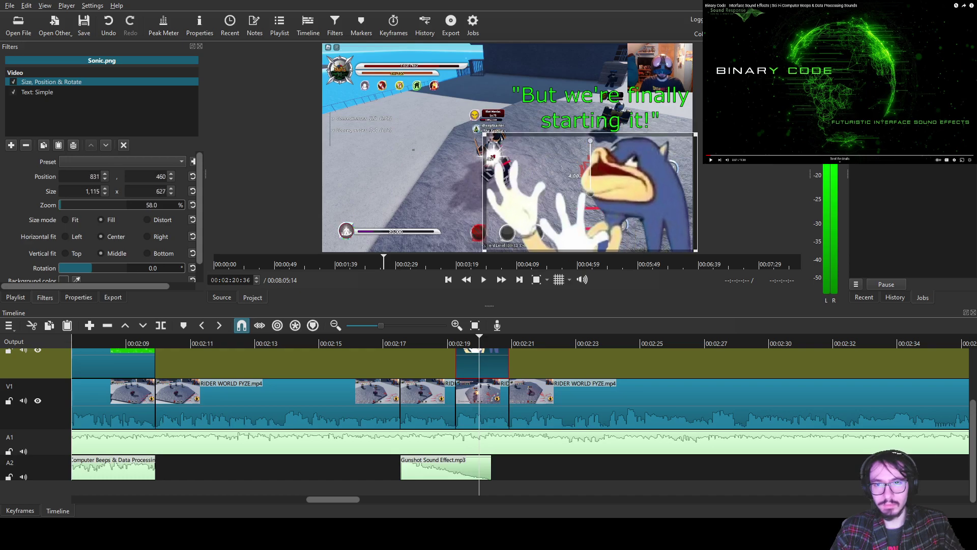
# - Replace the Sonic.png caption with "We're back to guns boys." in quotation marks and play back the section
pyautogui.click(37, 92)
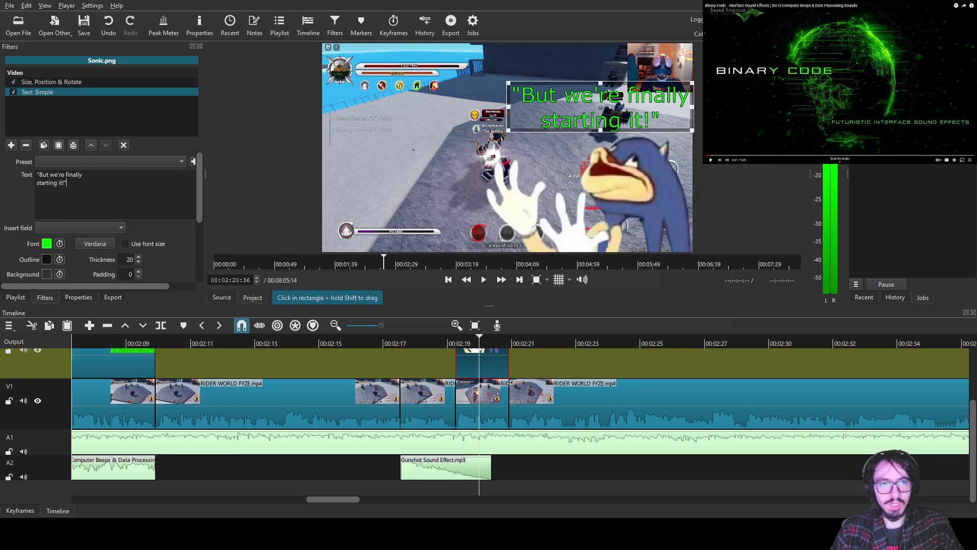
pyautogui.hotkey('ctrl', 'a')
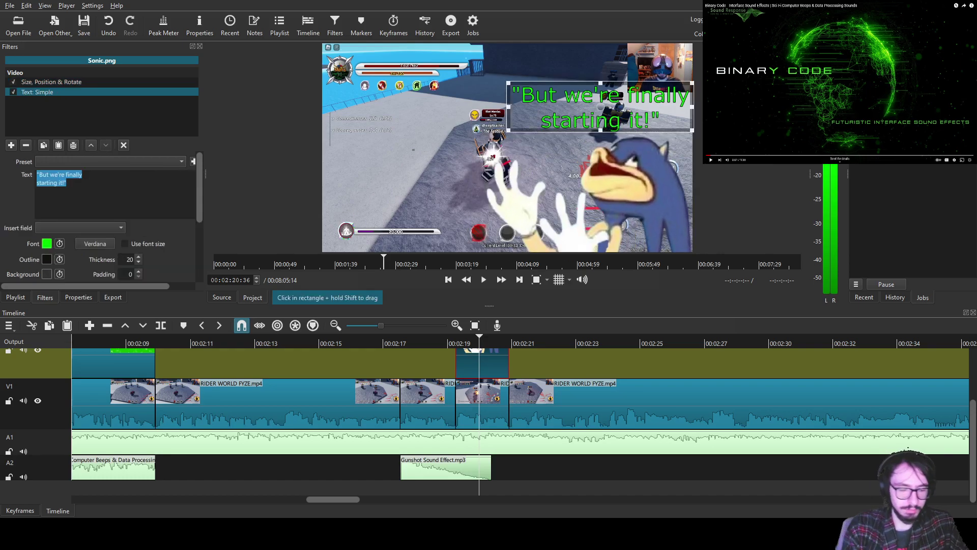
pyautogui.write('"We\'re back to gu')
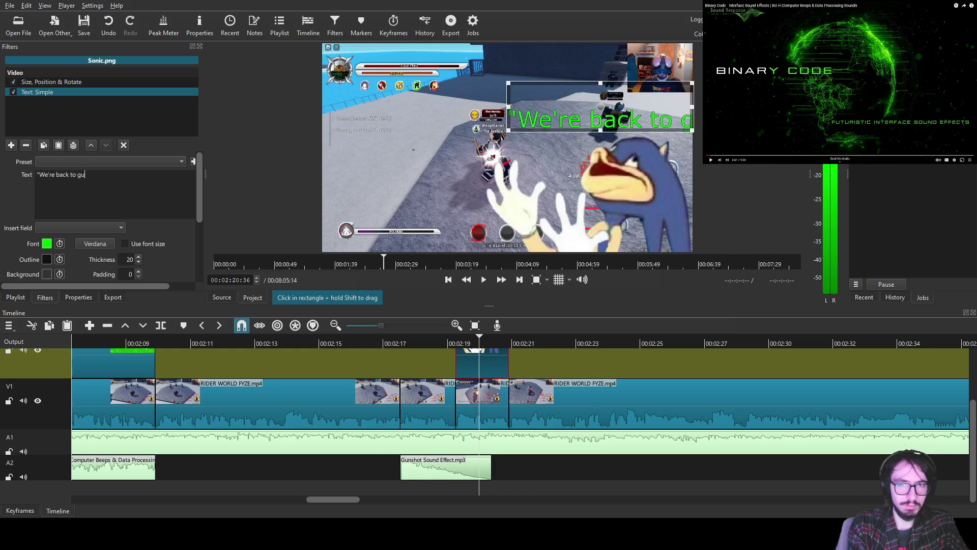
pyautogui.write('ns boys."')
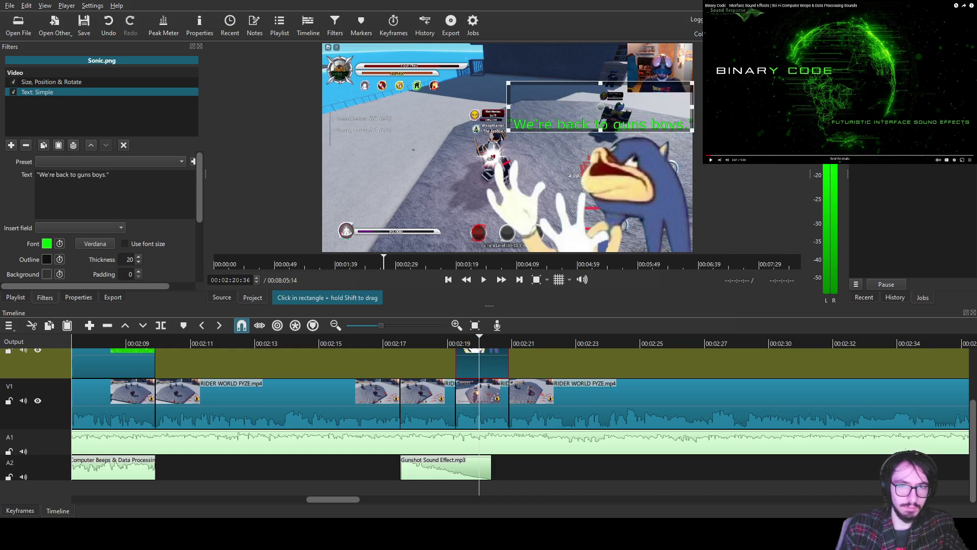
pyautogui.click(445, 342)
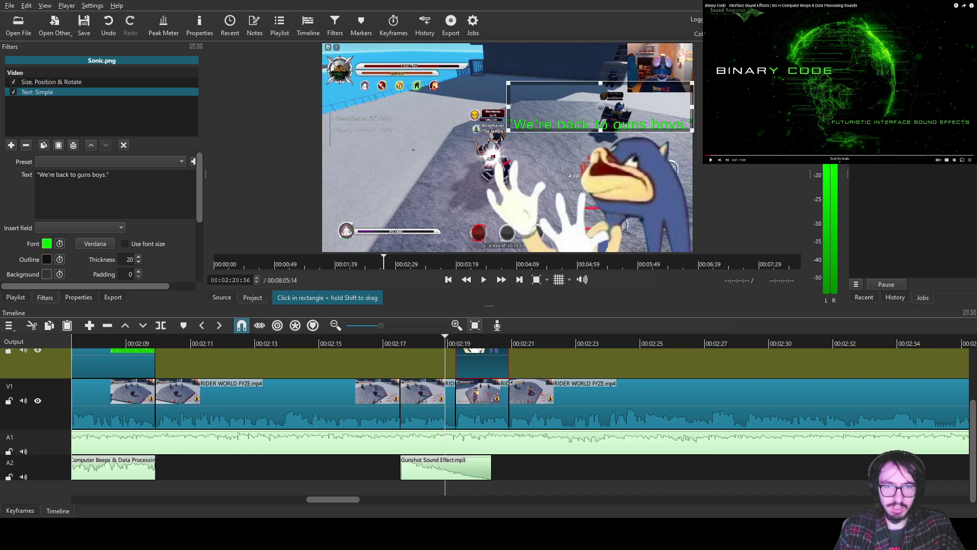
pyautogui.press('space')
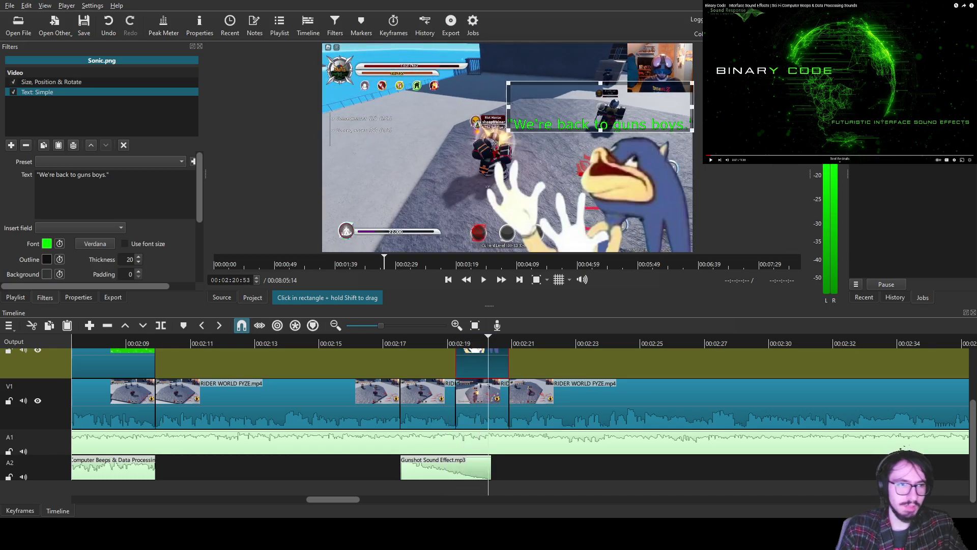
# - Change the start of the Sonic.png caption to "Finally, we're" and replay the section to compare the wording
pyautogui.press('Left')
pyautogui.press('Left')
pyautogui.press('Left')
pyautogui.press('BackSpace')
pyautogui.write('w')
pyautogui.press('Left')
pyautogui.write('Finally,')
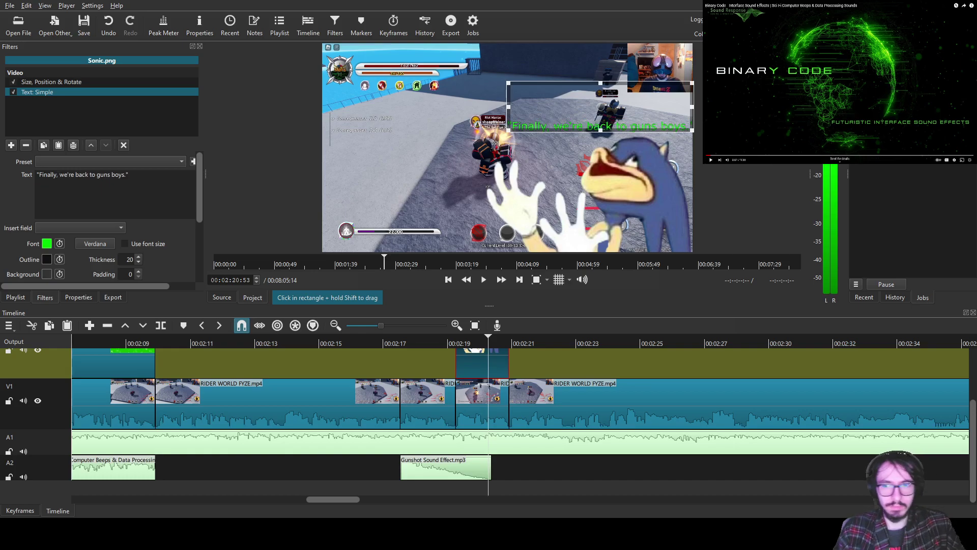
pyautogui.click(445, 341)
pyautogui.click(484, 280)
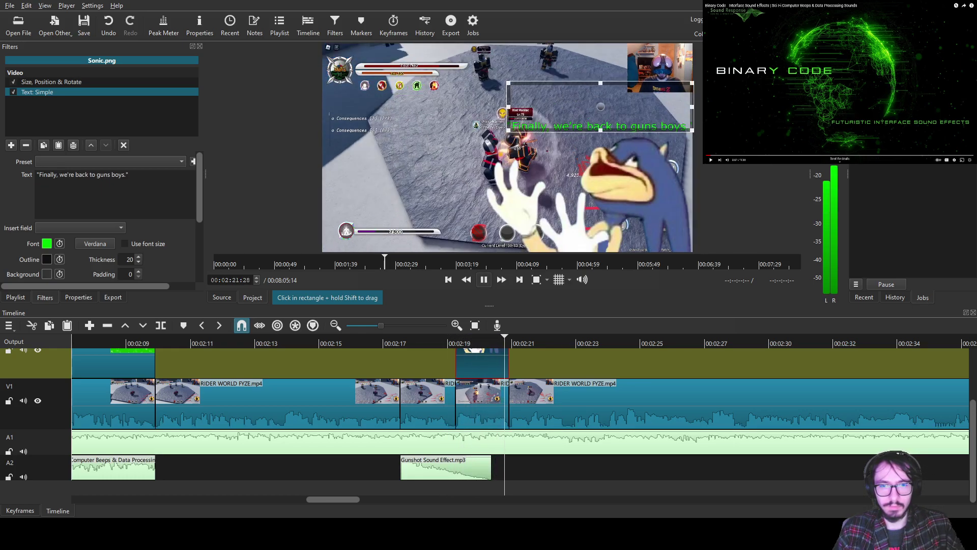
# - Stop playback and change the end of the Sonic.png caption to "gun bois."
pyautogui.press('space')
pyautogui.click(111, 174)
pyautogui.press('BackSpace')
pyautogui.press('Left')
pyautogui.press('Left')
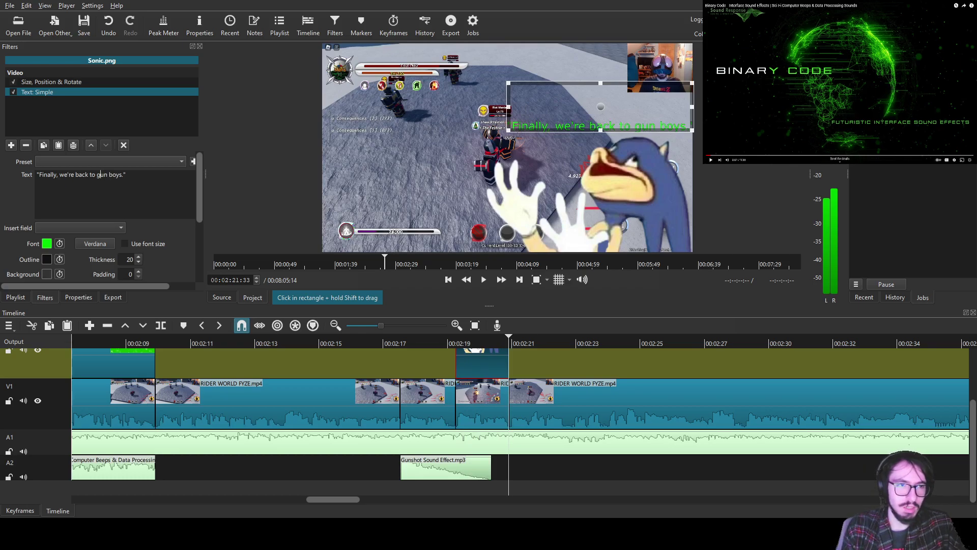
pyautogui.click(118, 175)
pyautogui.press('BackSpace')
pyautogui.write('i')
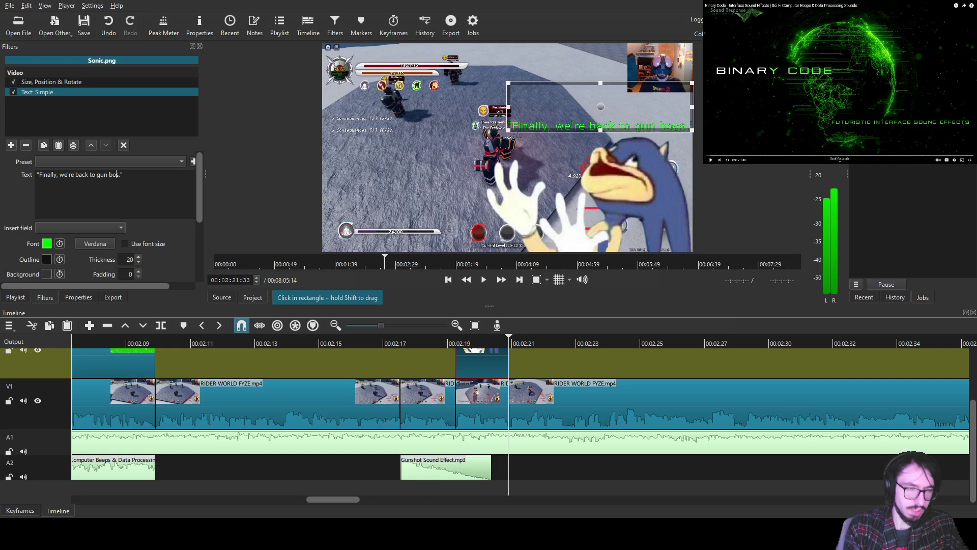
# - Break the Sonic.png caption into two lines after "back", shift it slightly down and left, and save the project
pyautogui.click(90, 174)
pyautogui.press('BackSpace')
pyautogui.press('Return')
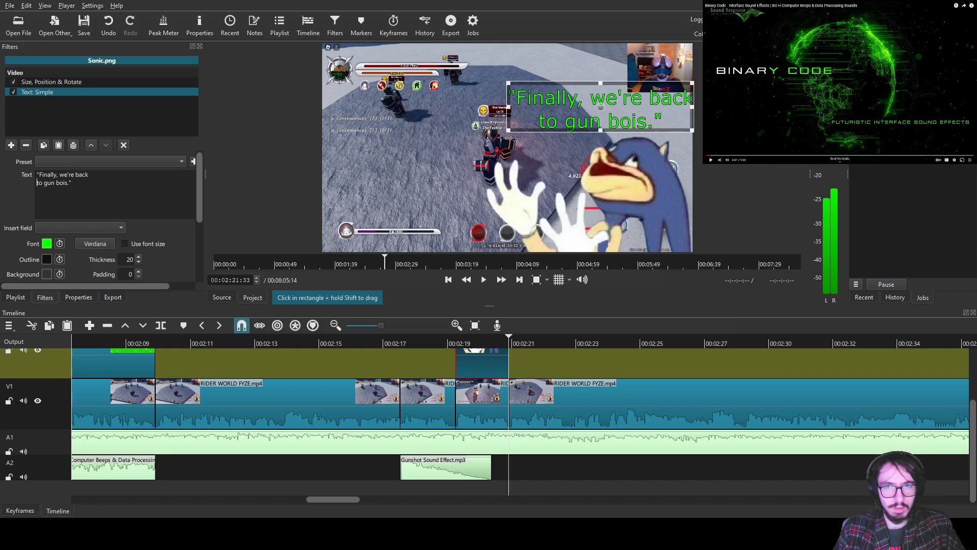
pyautogui.moveTo(600, 106); pyautogui.dragTo(595, 109)
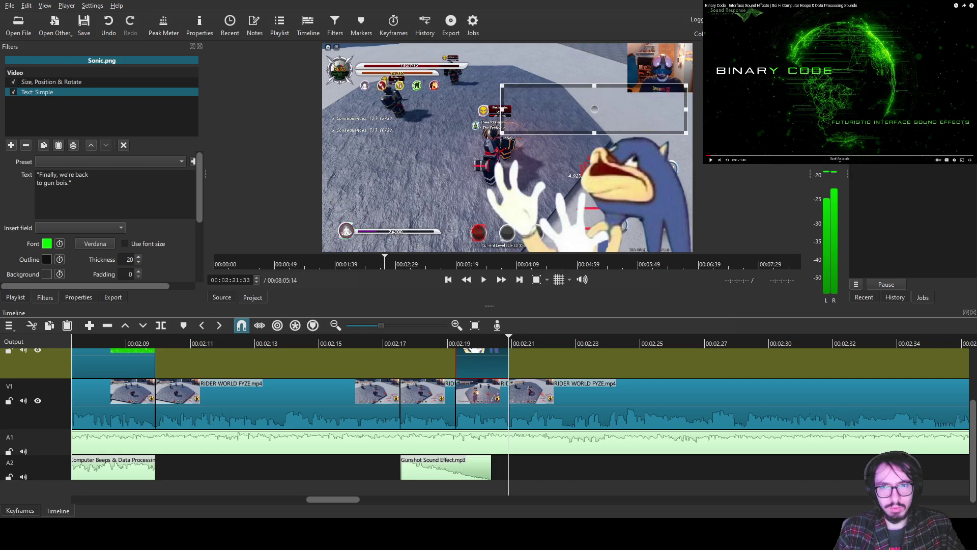
pyautogui.hotkey('ctrl', 's')
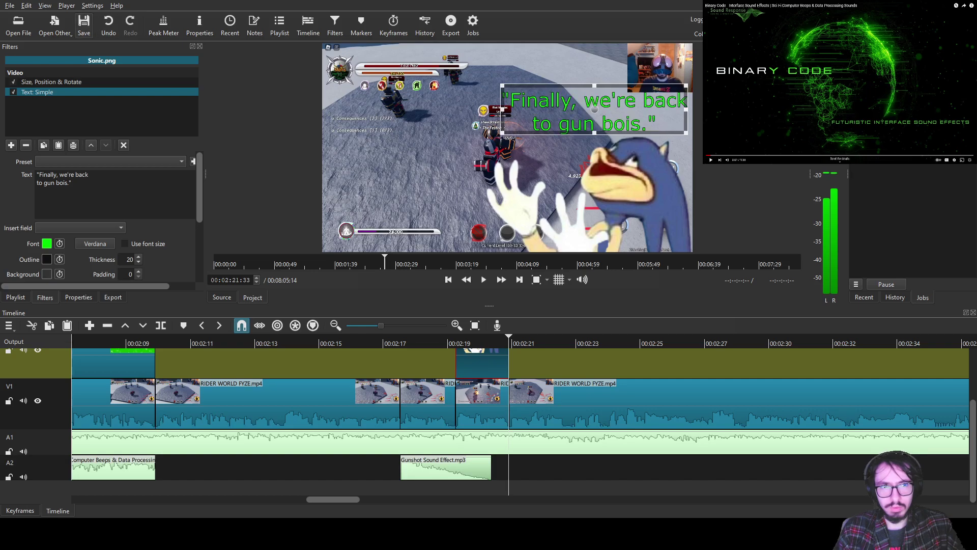
# - Play back from 00:02:17:40 and split the V1 clip about two seconds past the end of Sonic.png
pyautogui.click(560, 397)
pyautogui.moveTo(398, 340); pyautogui.dragTo(389, 340)
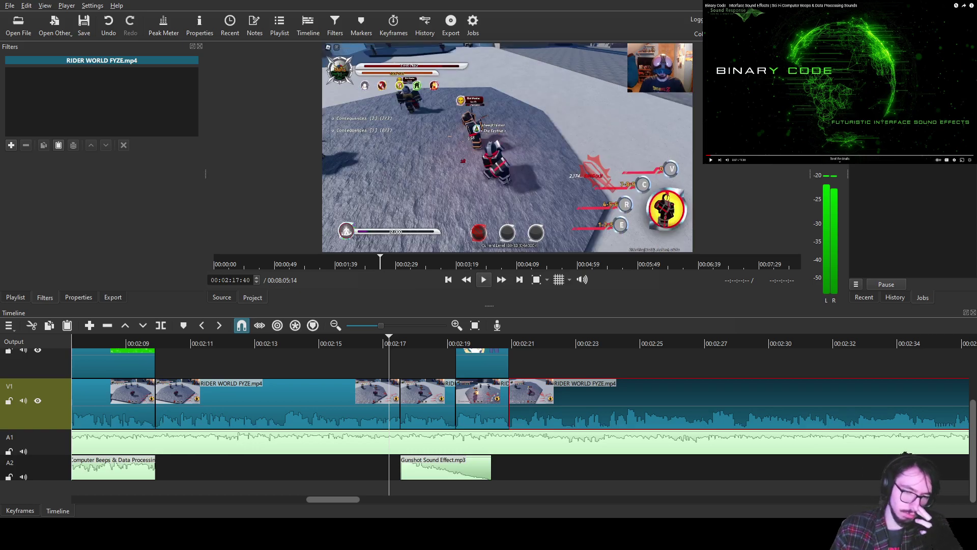
pyautogui.press('space')
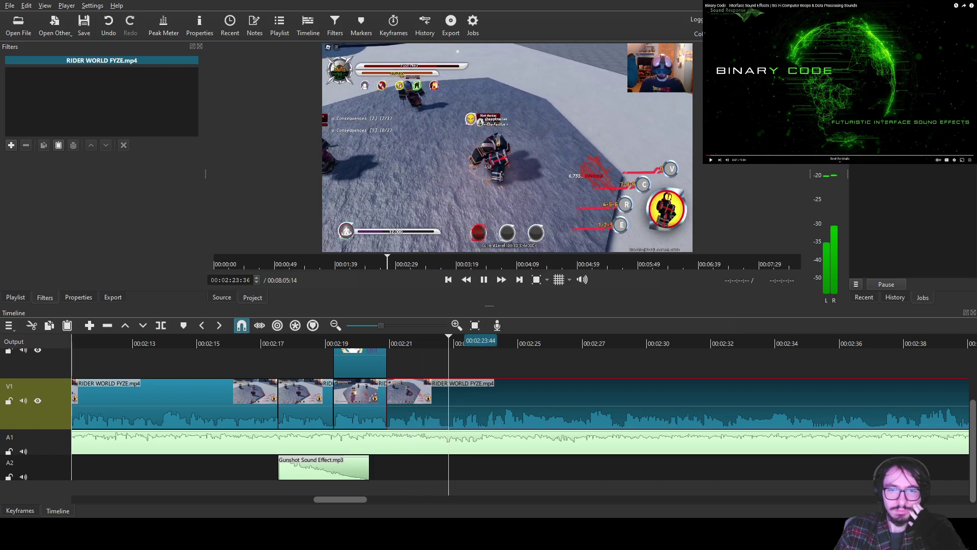
pyautogui.press('space')
pyautogui.moveTo(450, 342); pyautogui.dragTo(412, 342)
pyautogui.press('s')
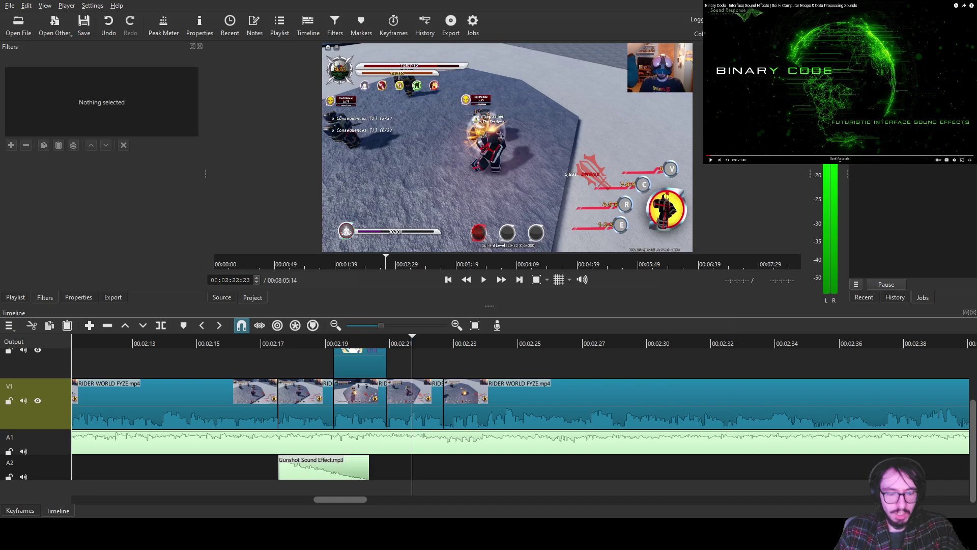
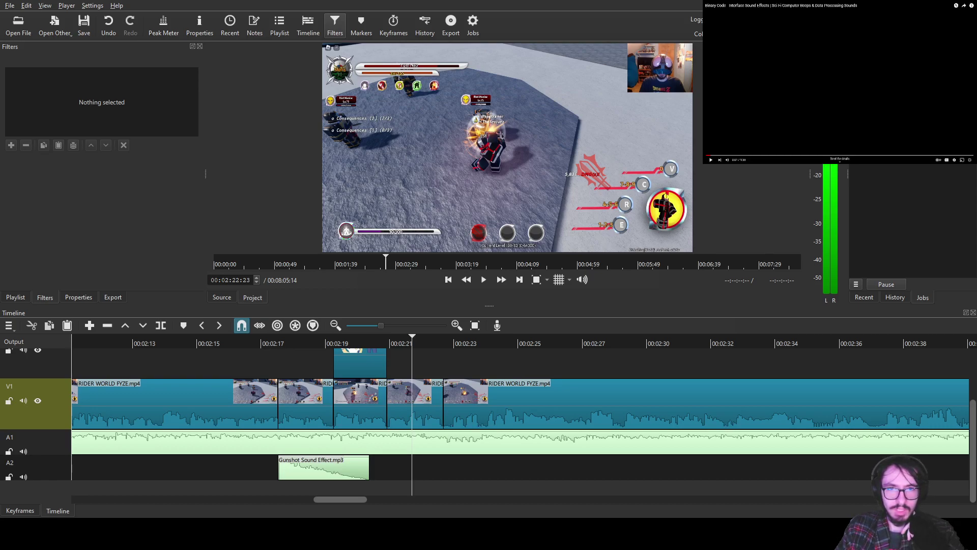
# - Add Monkey8.png directly after Sonic.png on the same track and trim it to the new V1 cut
pyautogui.moveTo(507, 148); pyautogui.dragTo(412, 363)
pyautogui.moveTo(326, 363); pyautogui.dragTo(261, 364)
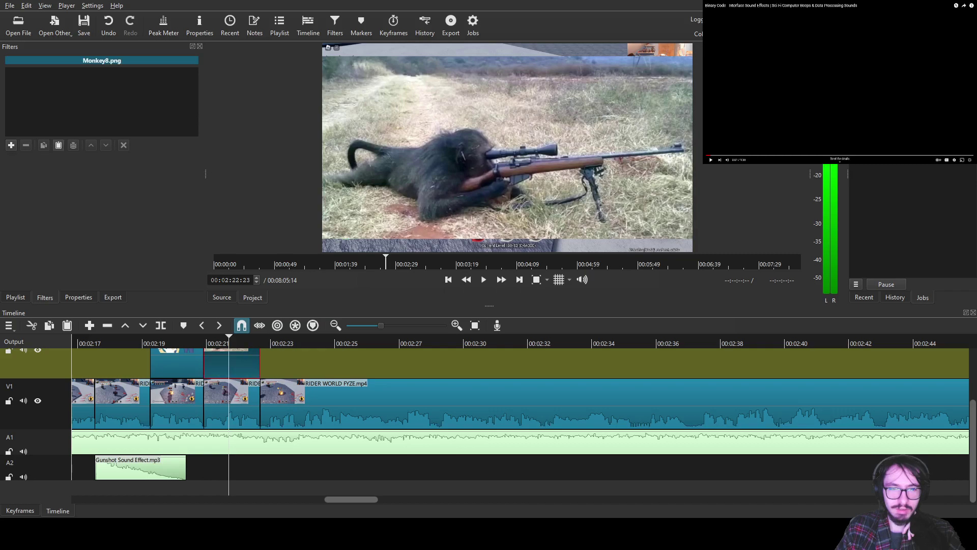
# - Paste the copied filters onto Monkey8.png and place the image at the frame's lower left, about 1,193 x 587 at -20, 497
pyautogui.hotkey('ctrl', 'shift', 'v')
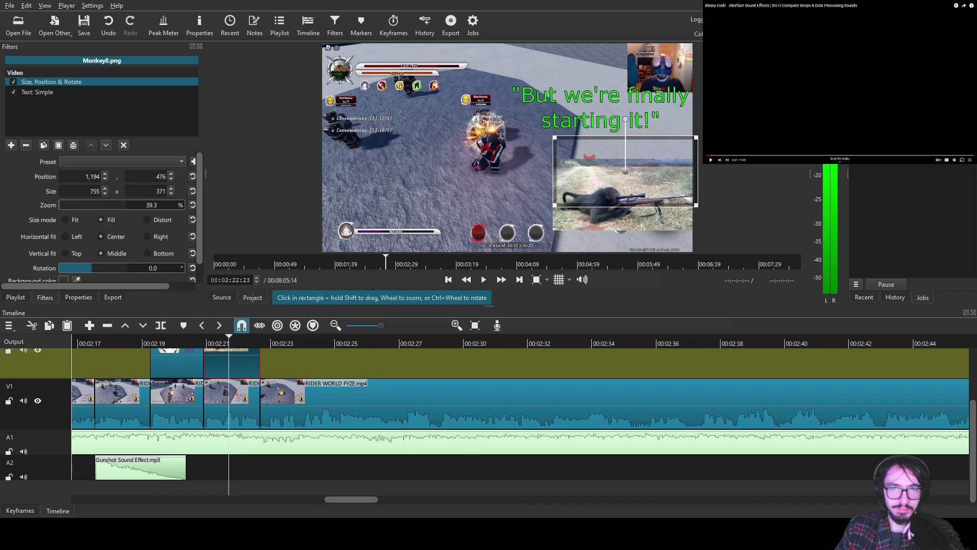
pyautogui.moveTo(625, 183); pyautogui.dragTo(391, 229)
pyautogui.moveTo(463, 182); pyautogui.dragTo(548, 141)
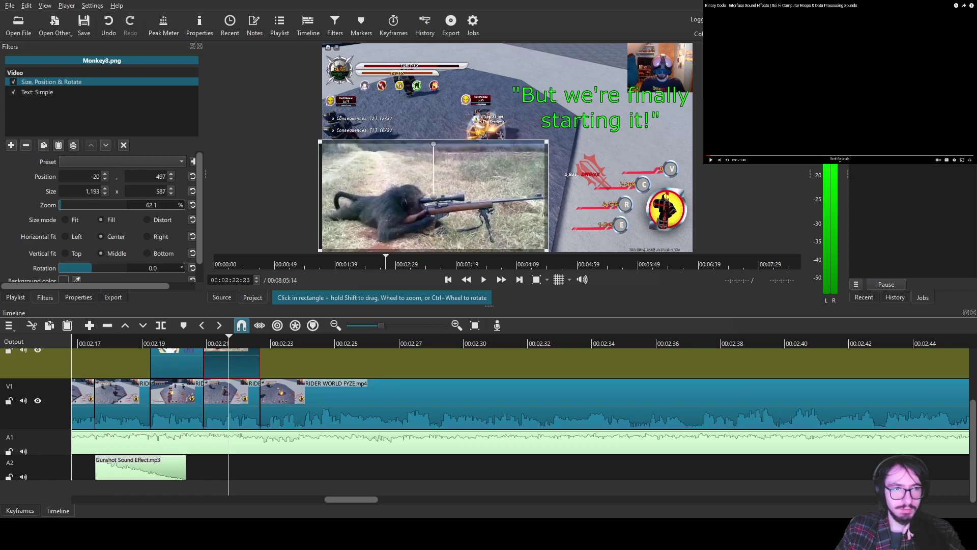
# - Select the entire Monkey8.png caption for replacement and play back the section to hear the spoken line
pyautogui.click(37, 92)
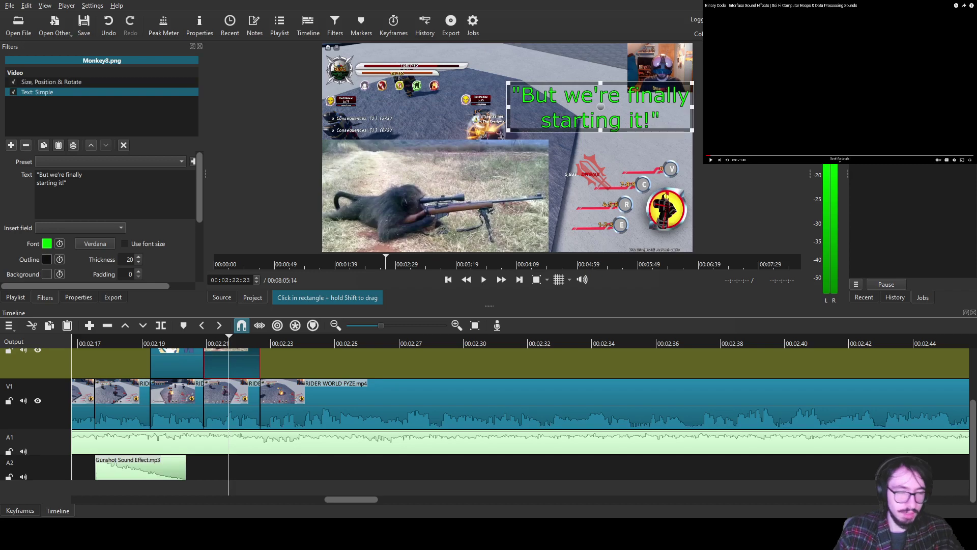
pyautogui.hotkey('ctrl', 'a')
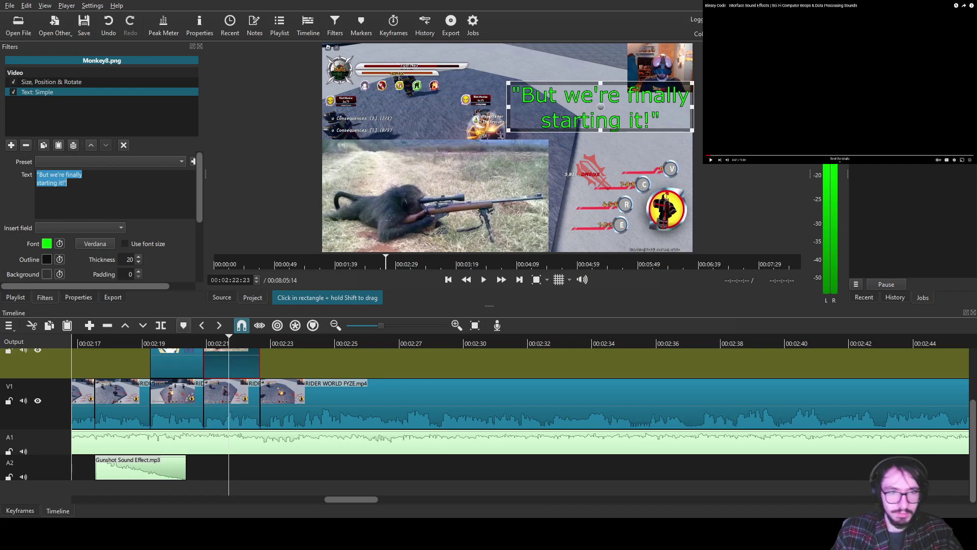
pyautogui.hscroll(-2, 353, 396)
pyautogui.moveTo(307, 342); pyautogui.dragTo(289, 343)
pyautogui.click(483, 280)
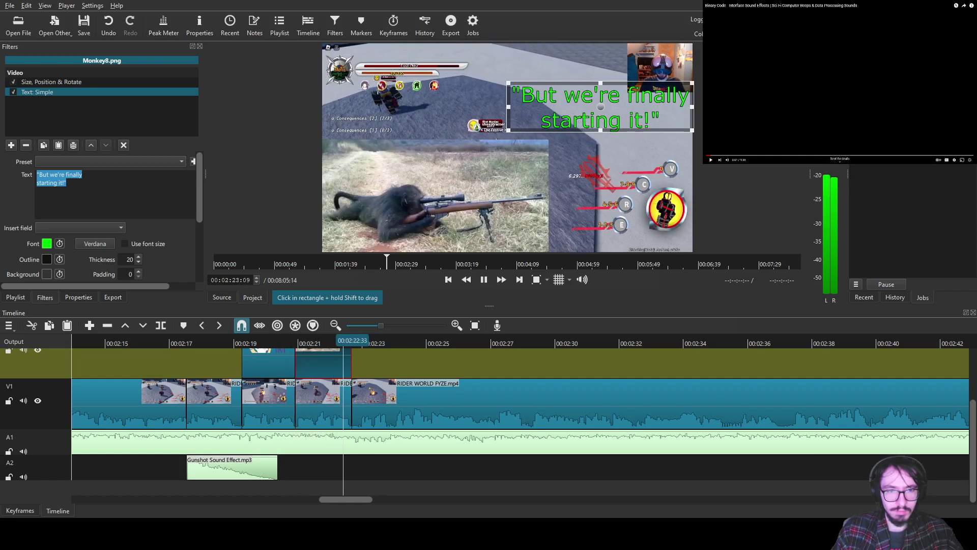
pyautogui.press('space')
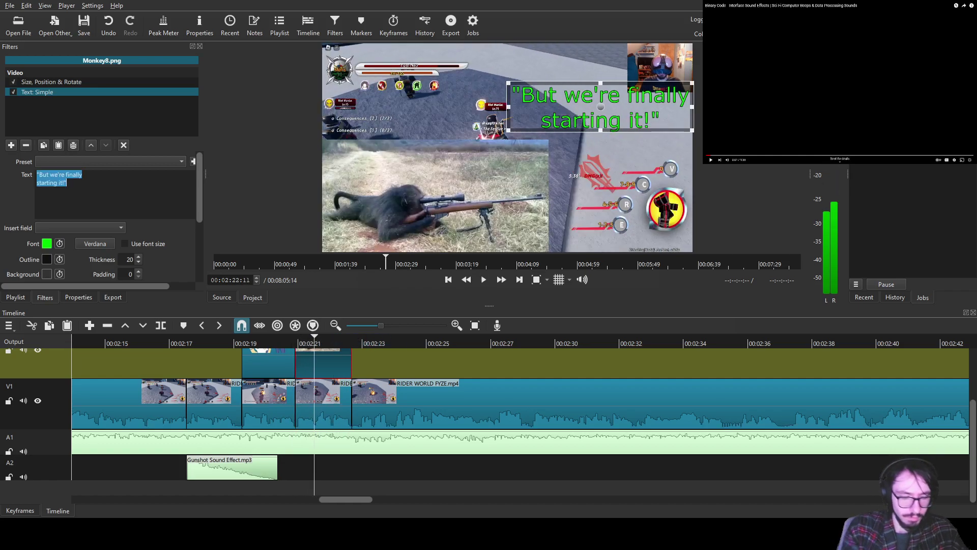
# - Replace the caption with "Finally, we've reverted back to gun." in quotation marks on two lines and move it above the monkey image
pyautogui.write('Fin')
pyautogui.press('BackSpace')
pyautogui.press('BackSpace')
pyautogui.press('BackSpace')
pyautogui.write('"Fi')
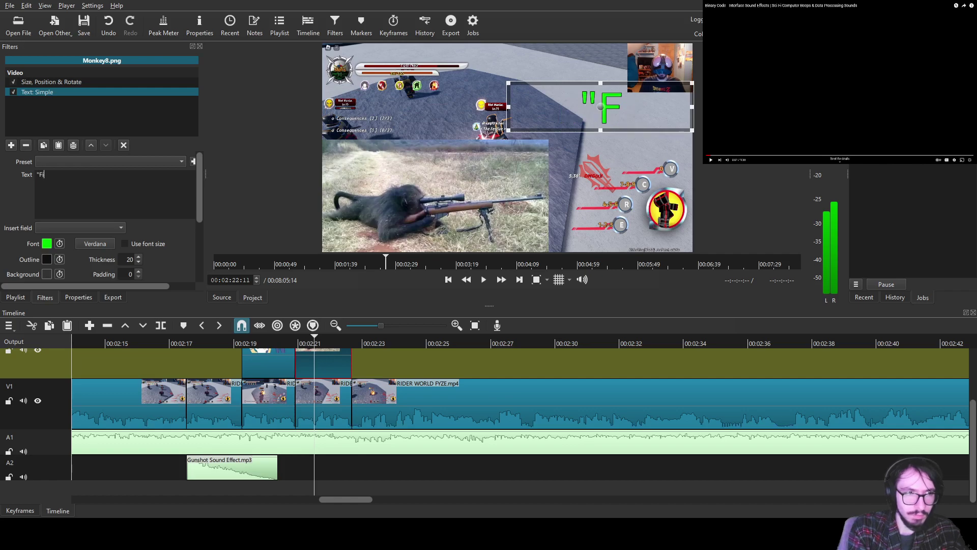
pyautogui.write("nally, we've")
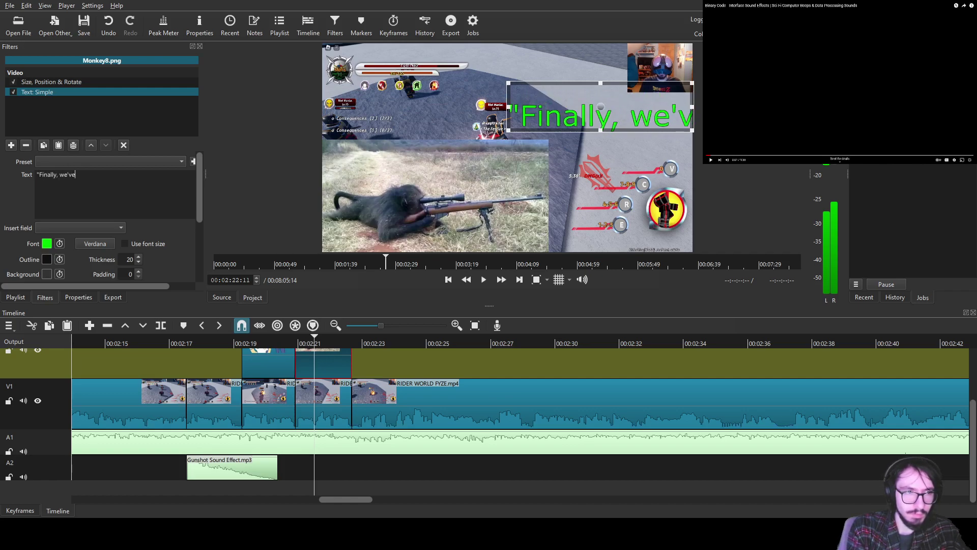
pyautogui.write(' reverte')
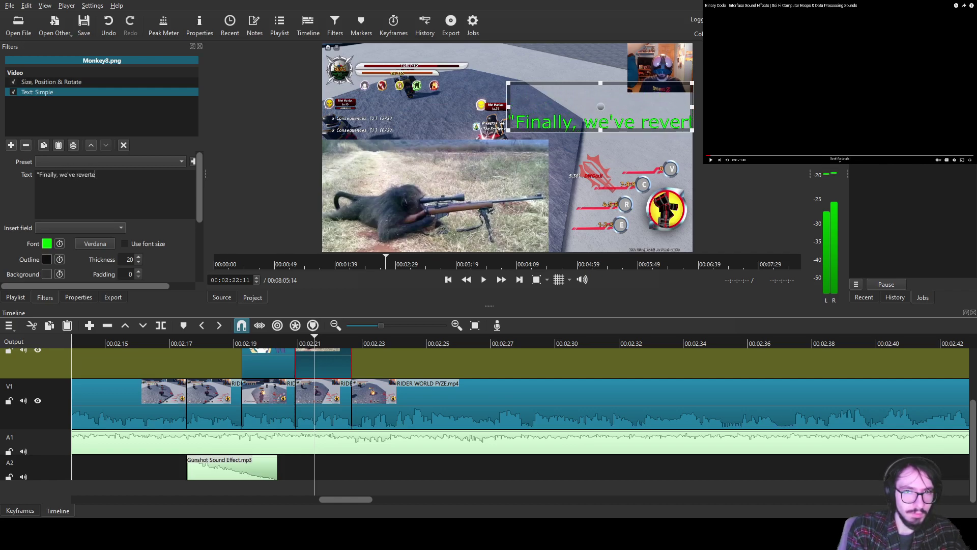
pyautogui.write('d')
pyautogui.press('Return')
pyautogui.write('back to gun."')
pyautogui.moveTo(600, 105); pyautogui.dragTo(476, 113)
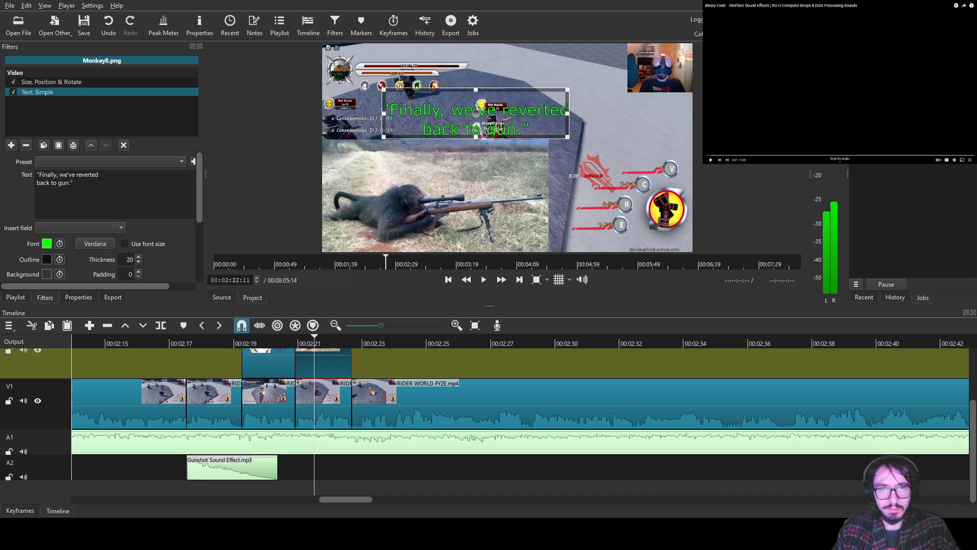
pyautogui.click(407, 400)
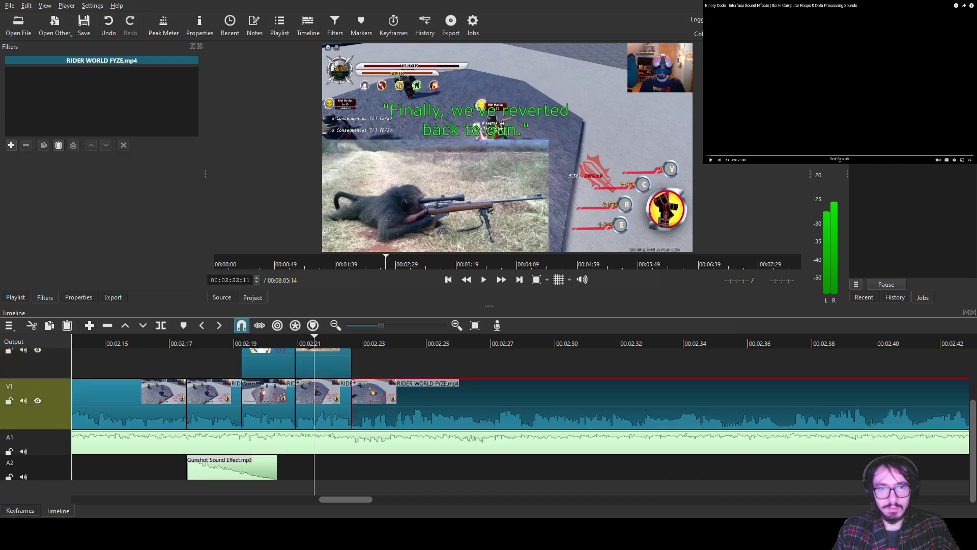
# - Play back the V1 footage following Monkey8.png and save the project
pyautogui.click(361, 341)
pyautogui.click(484, 280)
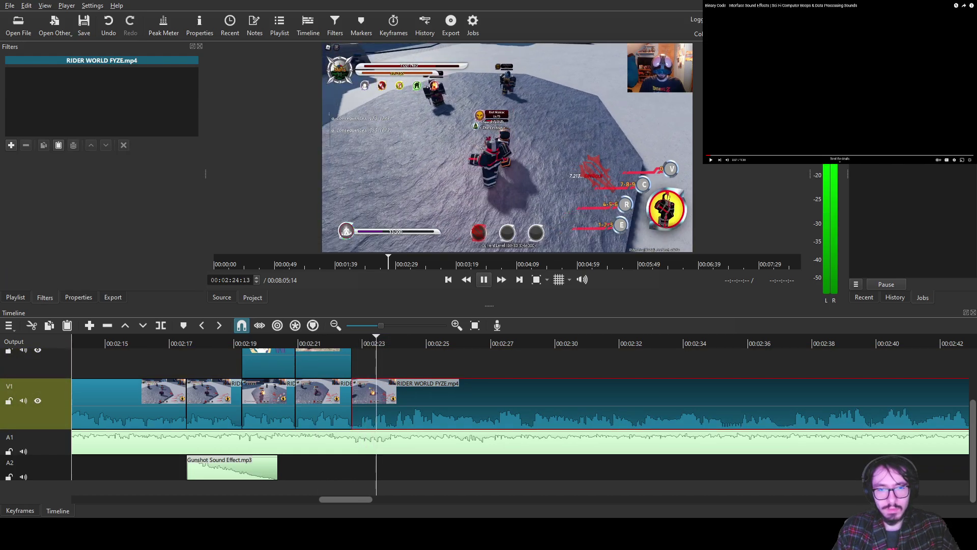
pyautogui.hotkey('ctrl', 's')
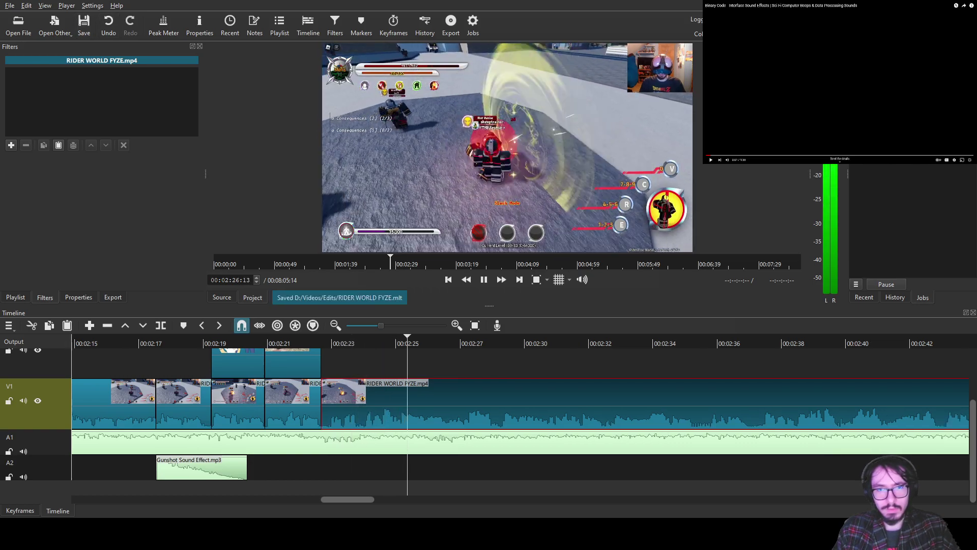
# - Split the V1 footage at 00:02:25:56 and again just after the yellow slash attack to isolate it as its own clip
pyautogui.moveTo(407, 341); pyautogui.dragTo(369, 340)
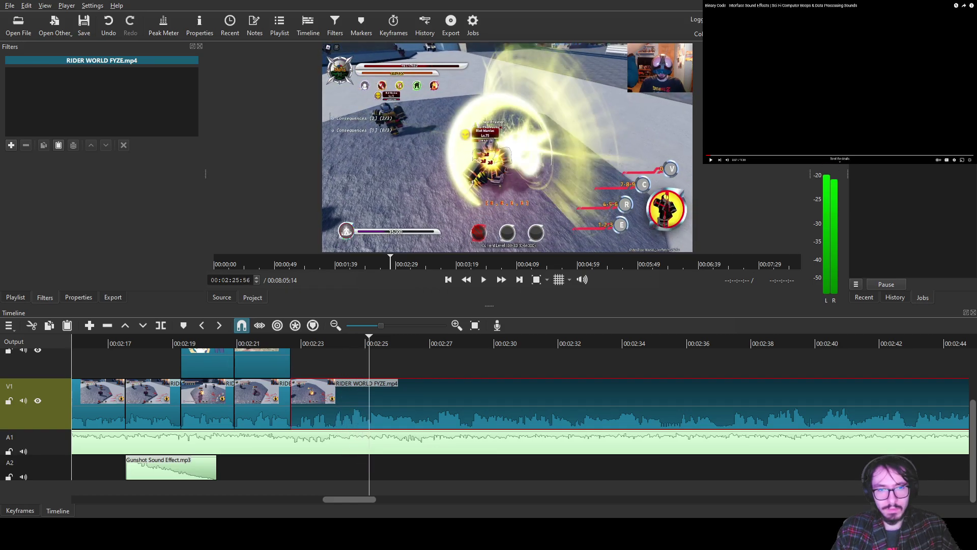
pyautogui.press('s')
pyautogui.press('space')
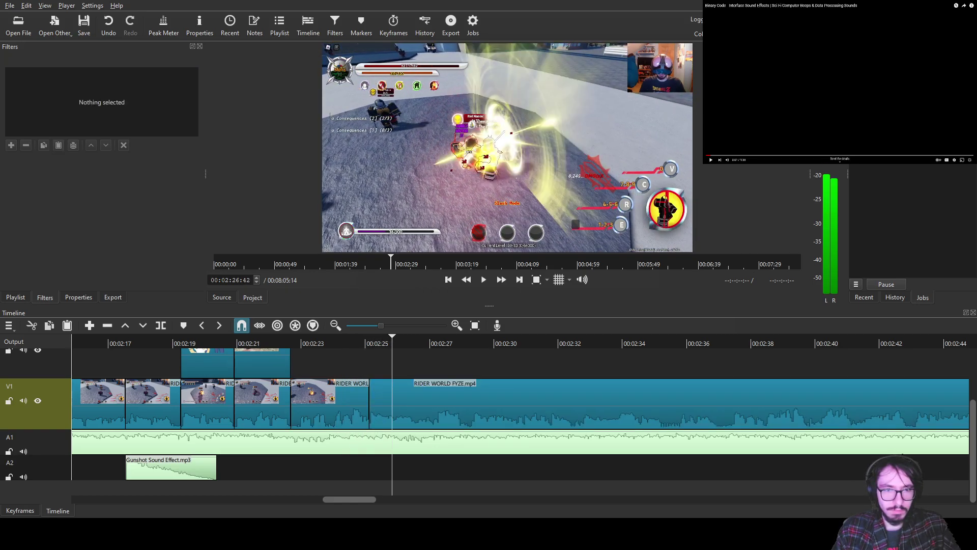
pyautogui.press('space')
pyautogui.moveTo(406, 341); pyautogui.dragTo(386, 341)
pyautogui.press('s')
# - Add a Text: Simple filter to the isolated slash clip with "EEEEE - Slash Mode" as its first line
pyautogui.click(391, 395)
pyautogui.write('ftext')
pyautogui.press('Return')
pyautogui.tripleClick(54, 175)
pyautogui.write('EEEEE - Slas')
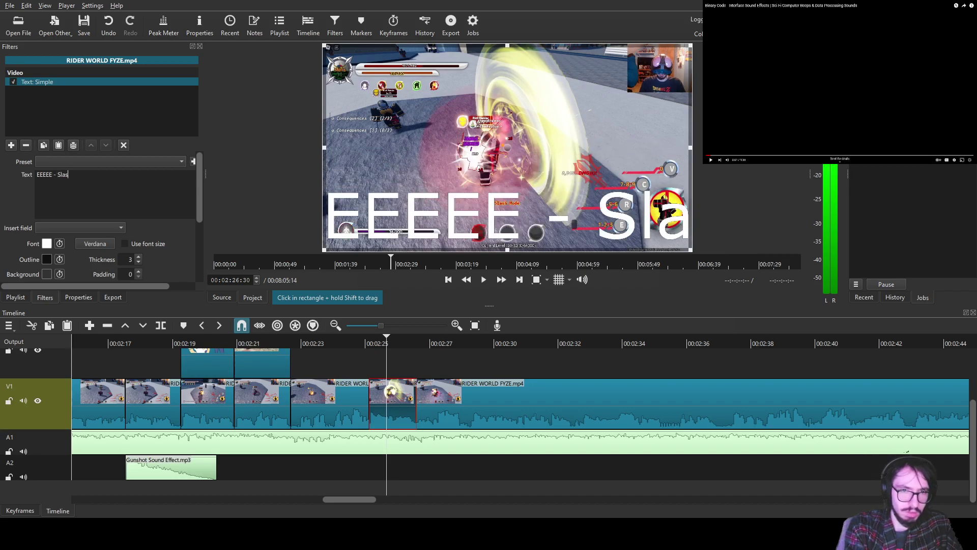
pyautogui.write('h Mode')
pyautogui.press('Return')
# - Add the second caption line "Fyze attacks with his sword." below the heading
pyautogui.write('F')
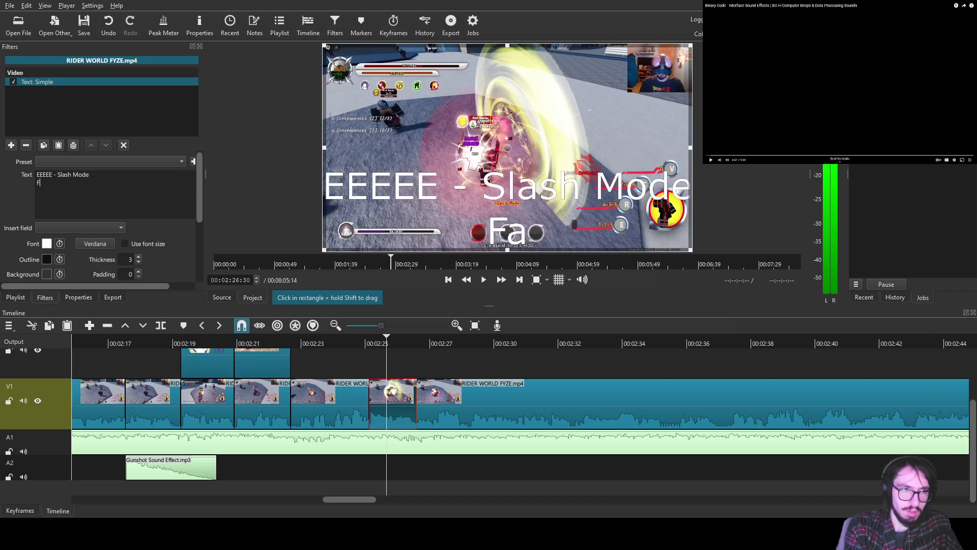
pyautogui.write('yze')
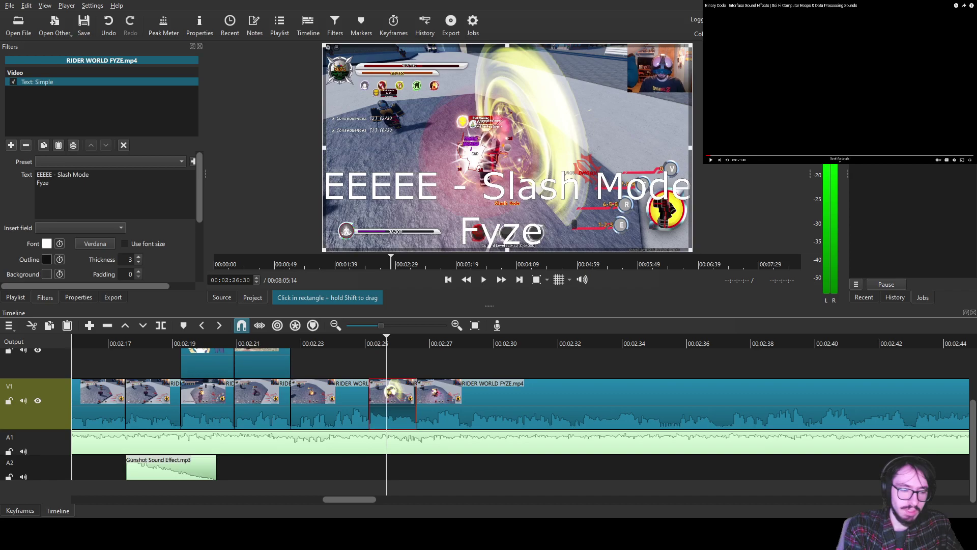
pyautogui.write(' attacks with')
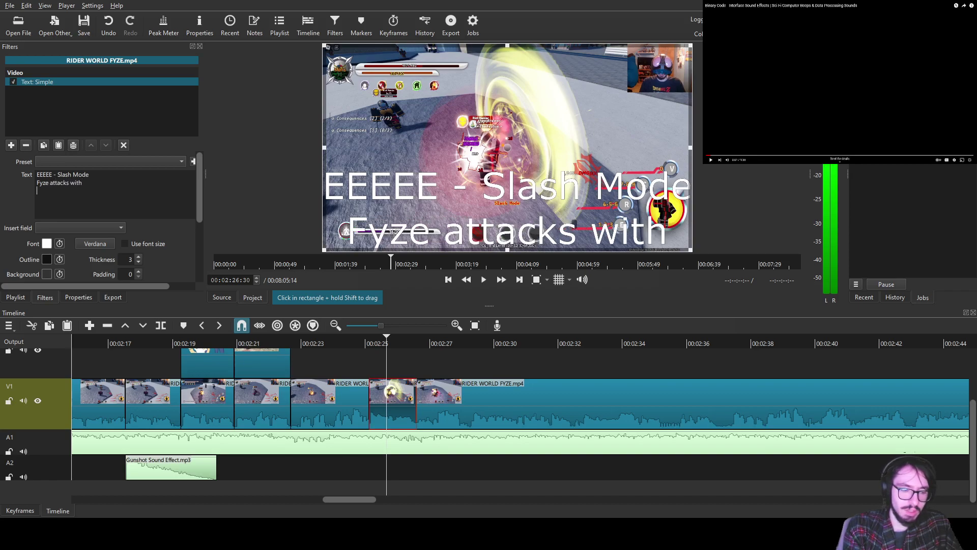
pyautogui.press('Return')
pyautogui.write('his')
pyautogui.press('BackSpace')
pyautogui.press('BackSpace')
pyautogui.press('BackSpace')
pyautogui.press('BackSpace')
pyautogui.write('his sword.')
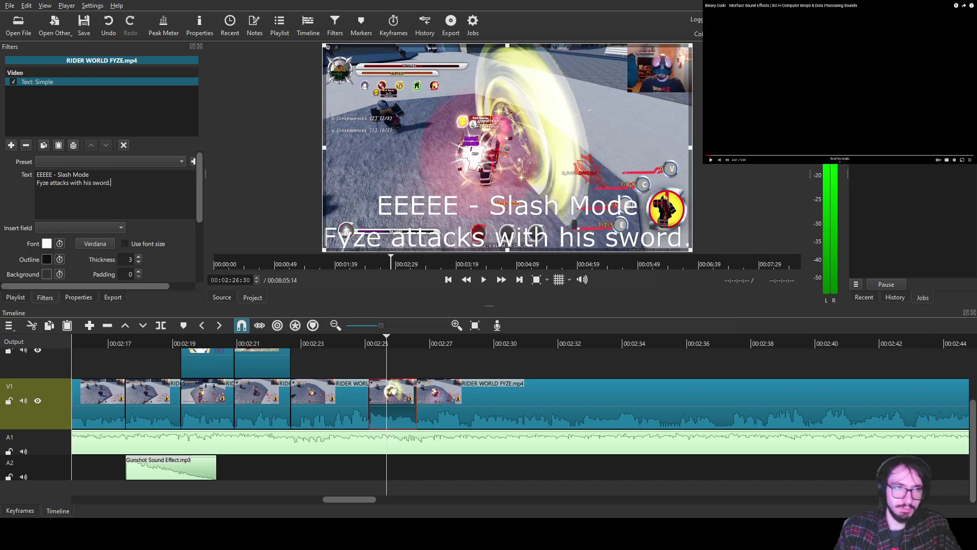
# - Shrink the caption, place it just above the health bar at the frame's lower left, and set its outline thickness to 20
pyautogui.moveTo(690, 46); pyautogui.dragTo(551, 214)
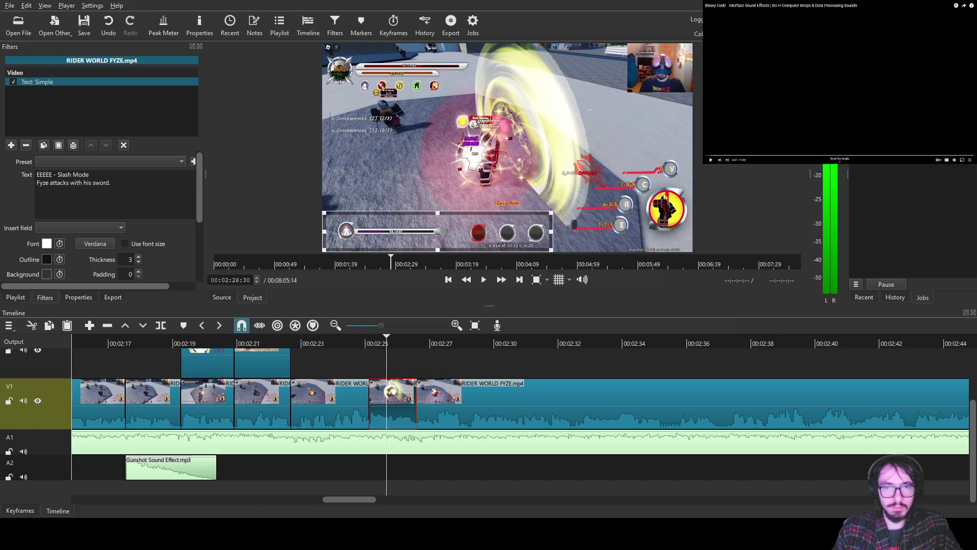
pyautogui.moveTo(437, 231); pyautogui.dragTo(442, 194)
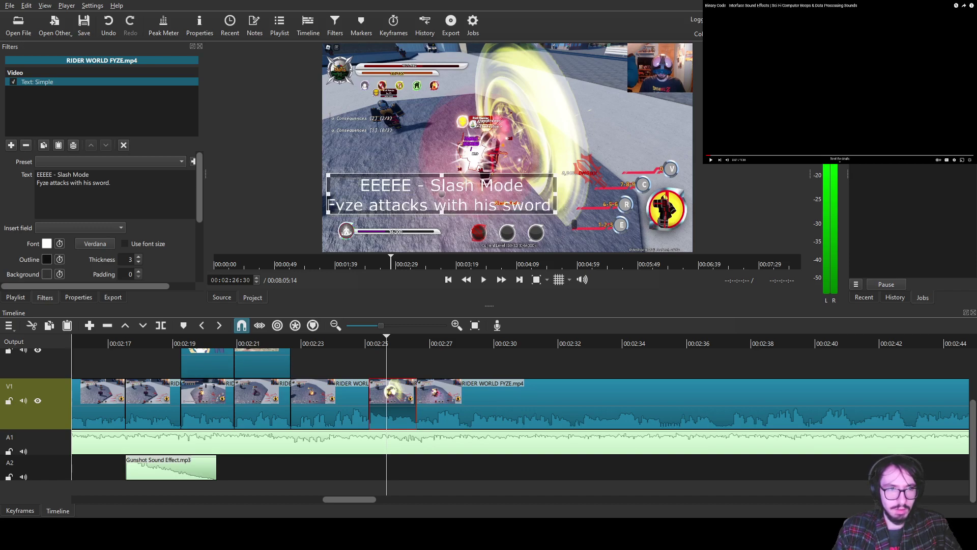
pyautogui.click(138, 257)
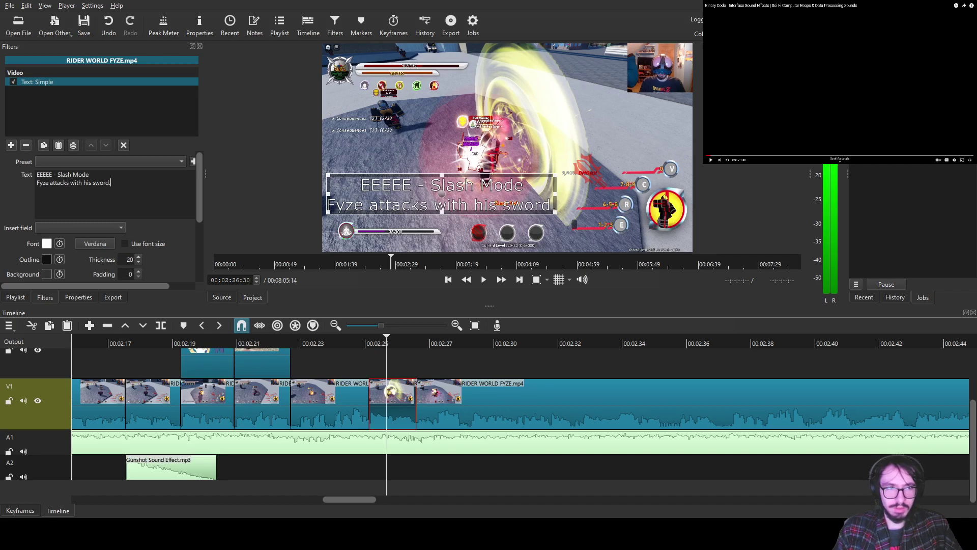
pyautogui.click(669, 403)
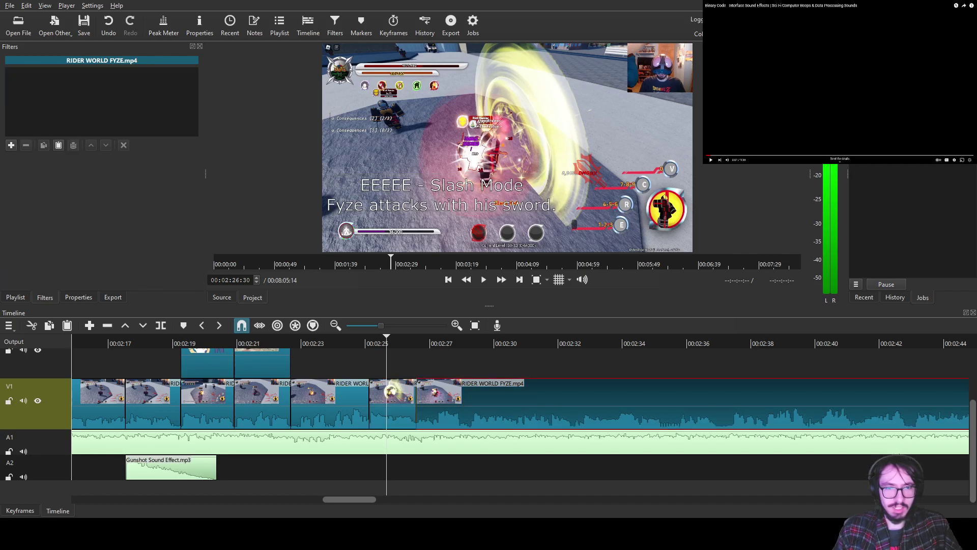
# - Play back the V1 footage following the captioned slash clip to find the next attack
pyautogui.click(393, 404)
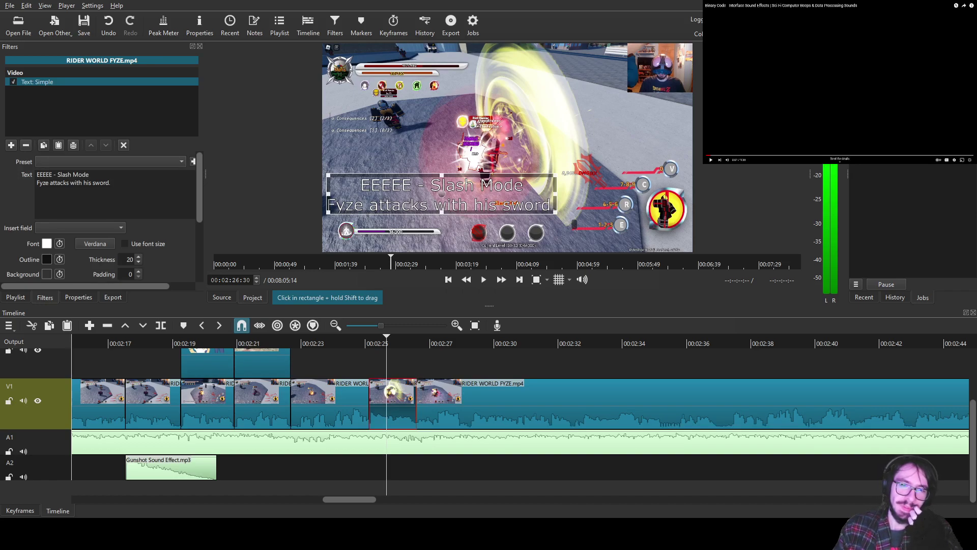
pyautogui.click(450, 392)
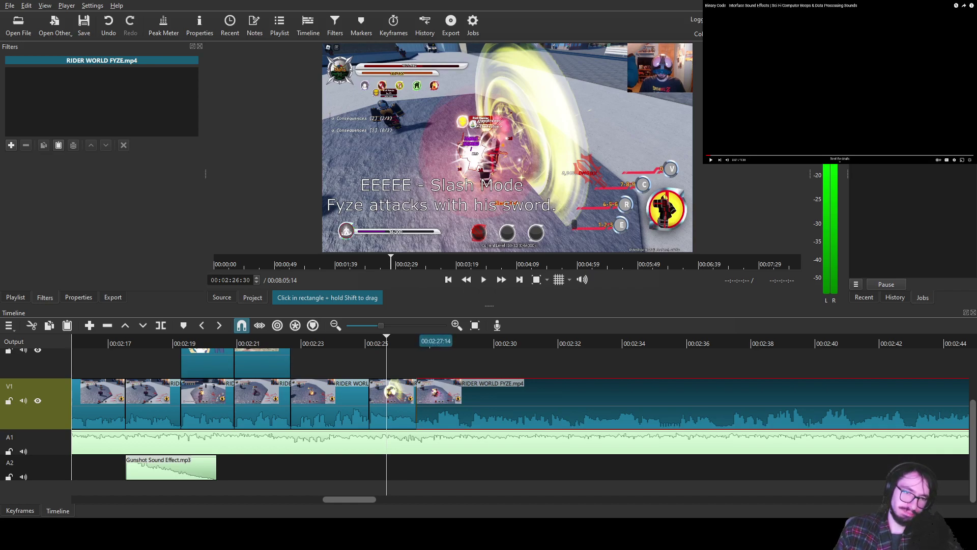
pyautogui.click(418, 341)
pyautogui.click(483, 279)
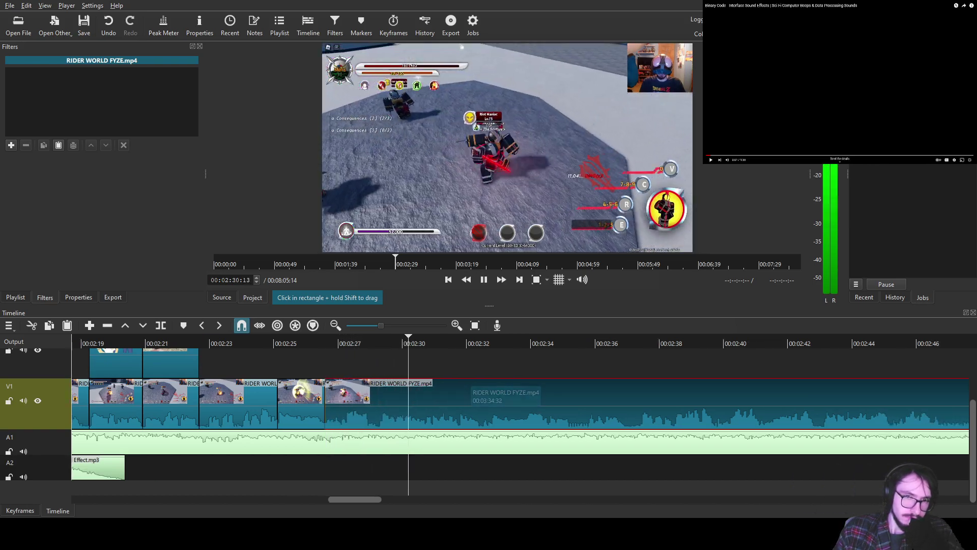
# - Add "This also gives him his sword." as the slash caption's third line and heighten its text box upward to fit
pyautogui.click(300, 403)
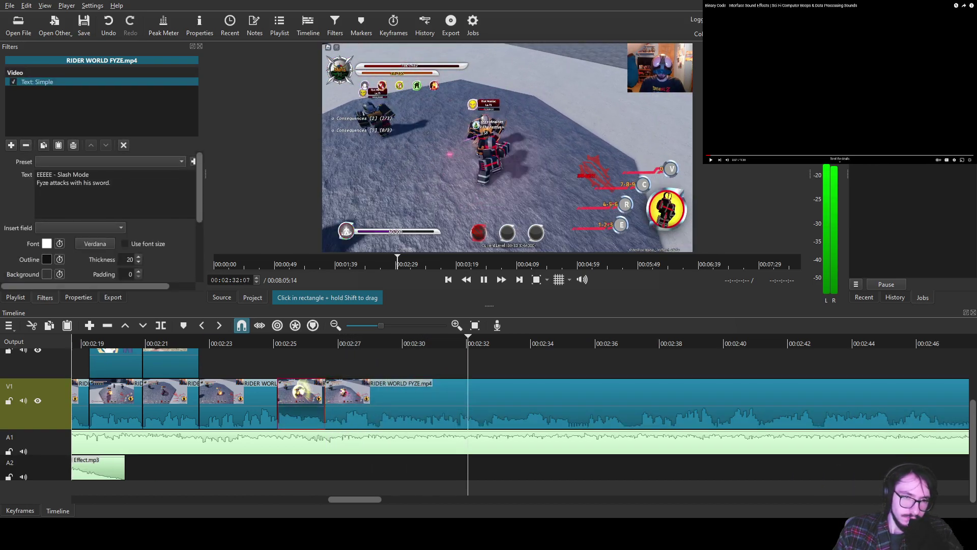
pyautogui.click(294, 342)
pyautogui.press('Return')
pyautogui.write('This also gives him his sword.')
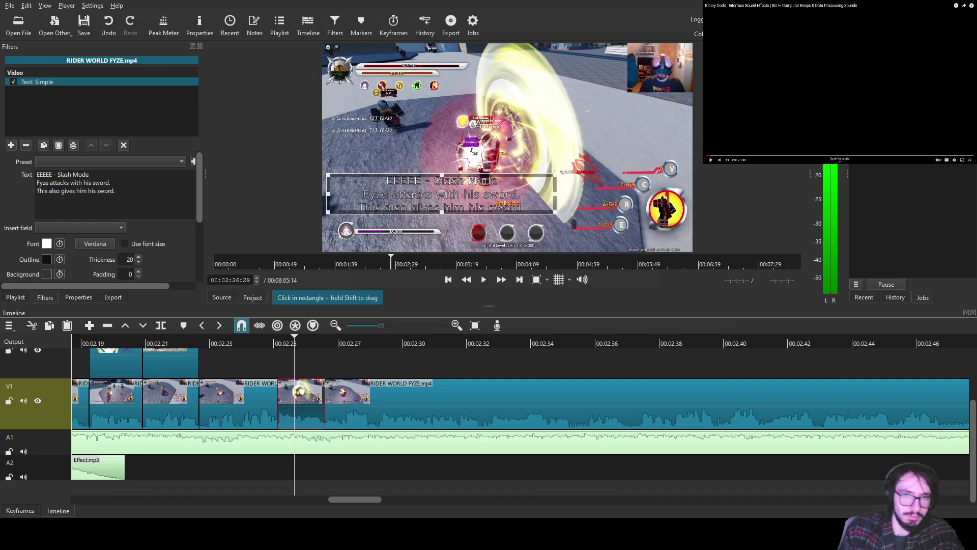
pyautogui.moveTo(554, 175); pyautogui.dragTo(552, 152)
pyautogui.click(329, 407)
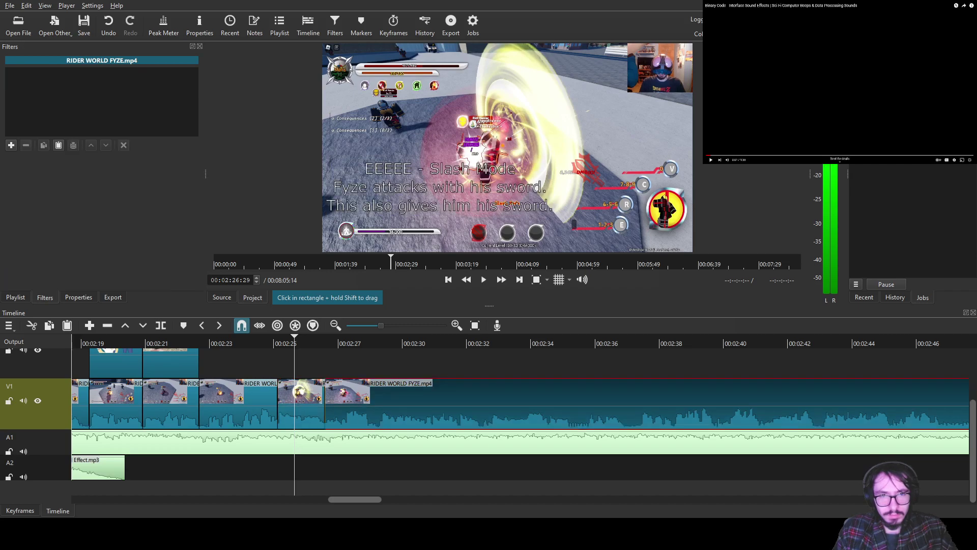
# - Save the project and copy the text filter from the captioned slash clip
pyautogui.click(83, 26)
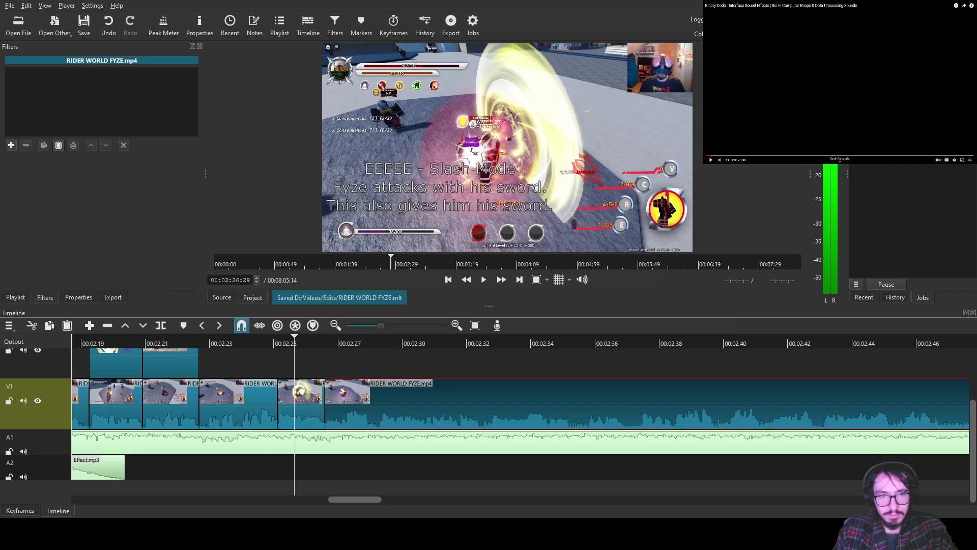
pyautogui.click(300, 407)
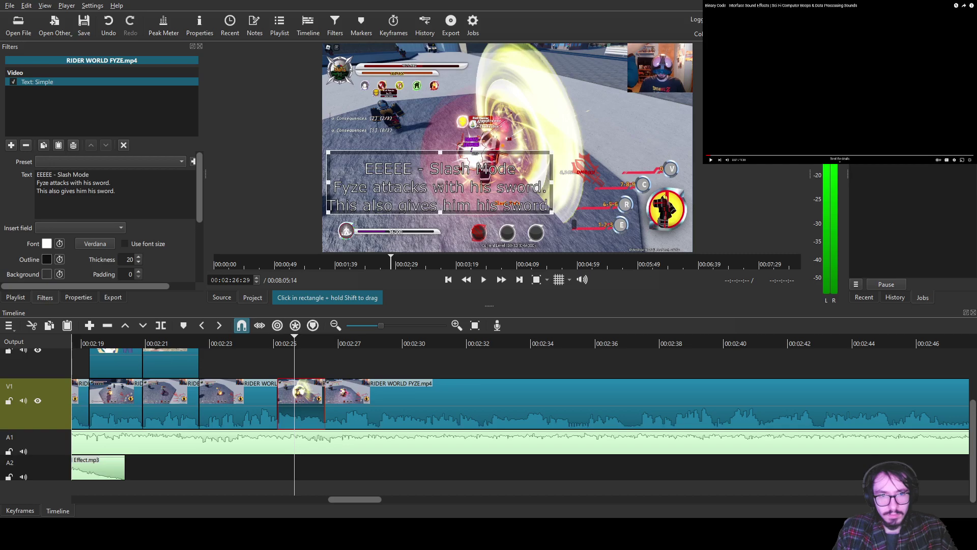
pyautogui.click(340, 407)
# - Play the following footage and split V1 at both ends of the next attack, around 00:02:33 to 00:02:34
pyautogui.click(339, 342)
pyautogui.press('space')
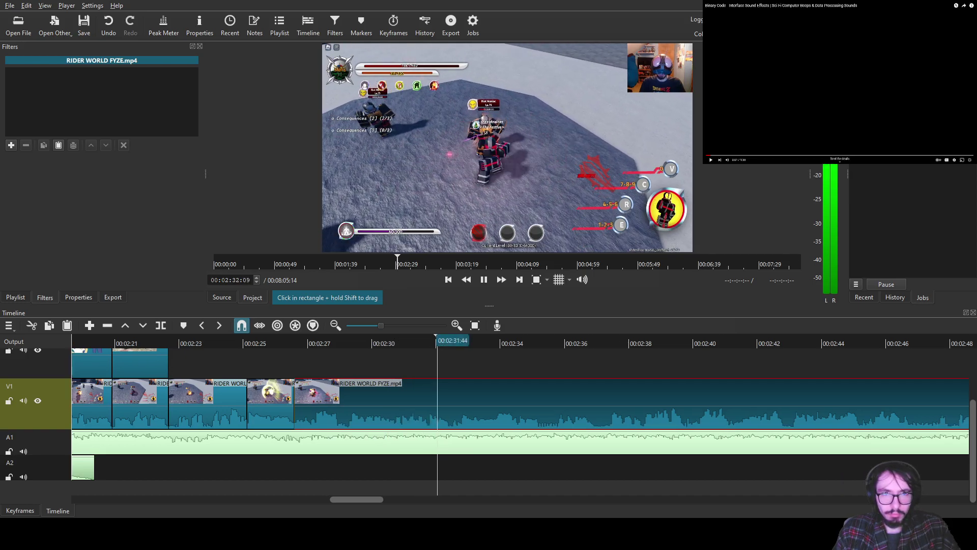
pyautogui.moveTo(430, 343); pyautogui.dragTo(451, 340)
pyautogui.press('space')
pyautogui.press('space')
pyautogui.press('s')
pyautogui.press('s')
# - Paste the copied text filter onto the newly isolated attack clip with the playhead inside it
pyautogui.click(416, 340)
pyautogui.click(430, 402)
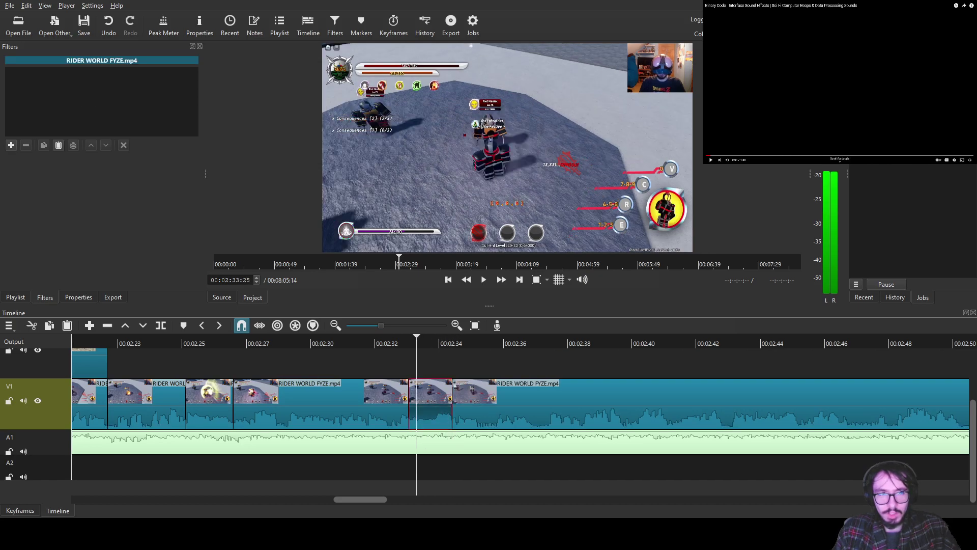
pyautogui.hotkey('ctrl', 'v')
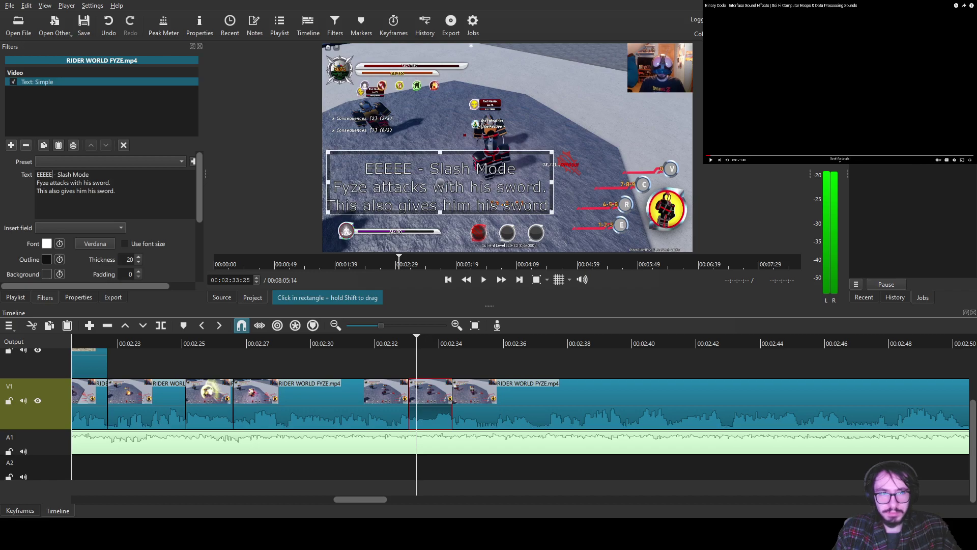
# - Change the pasted caption's heading to "RRRRR - Exceed Mode"
pyautogui.press('BackSpace')
pyautogui.press('BackSpace')
pyautogui.press('BackSpace')
pyautogui.press('BackSpace')
pyautogui.press('BackSpace')
pyautogui.write('RRRRR')
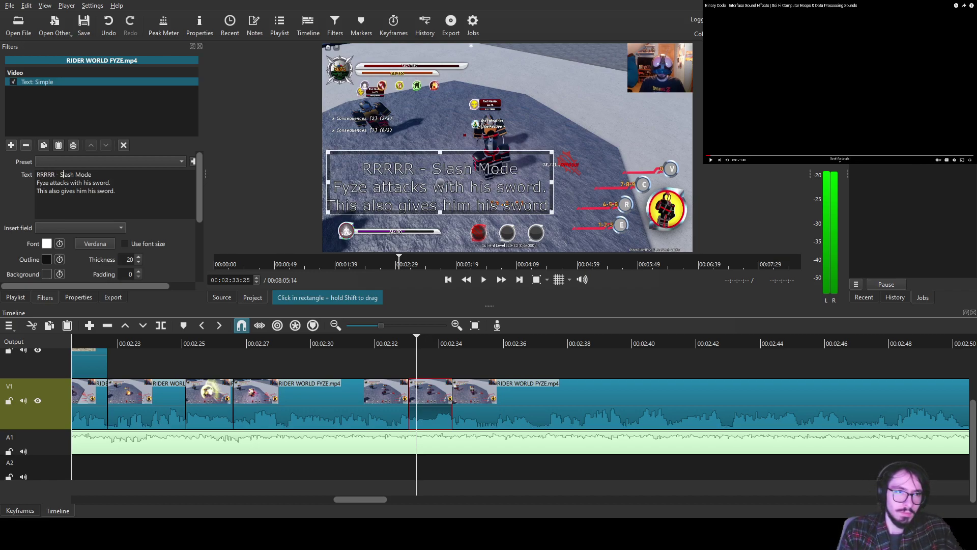
pyautogui.press('BackSpace')
pyautogui.press('BackSpace')
pyautogui.press('BackSpace')
pyautogui.press('BackSpace')
pyautogui.press('BackSpace')
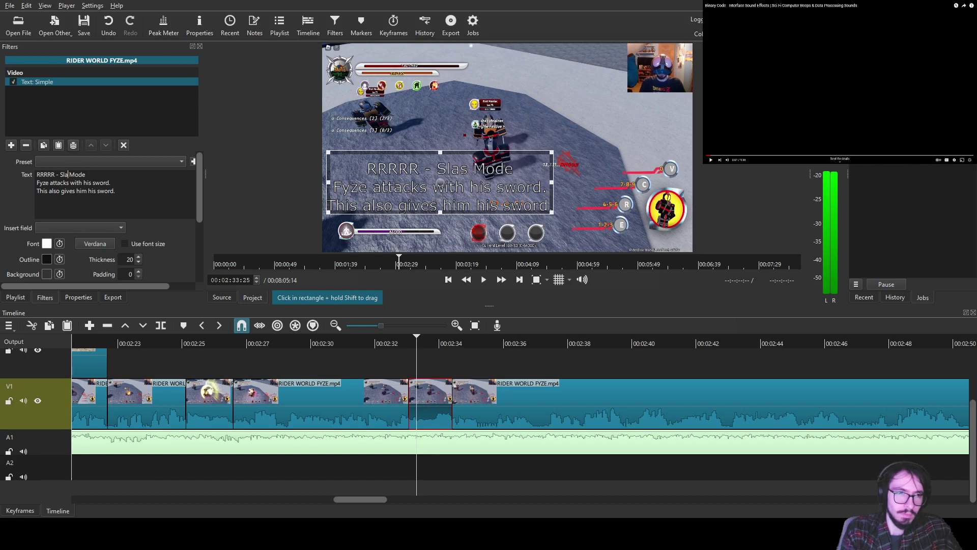
pyautogui.write('Exceed')
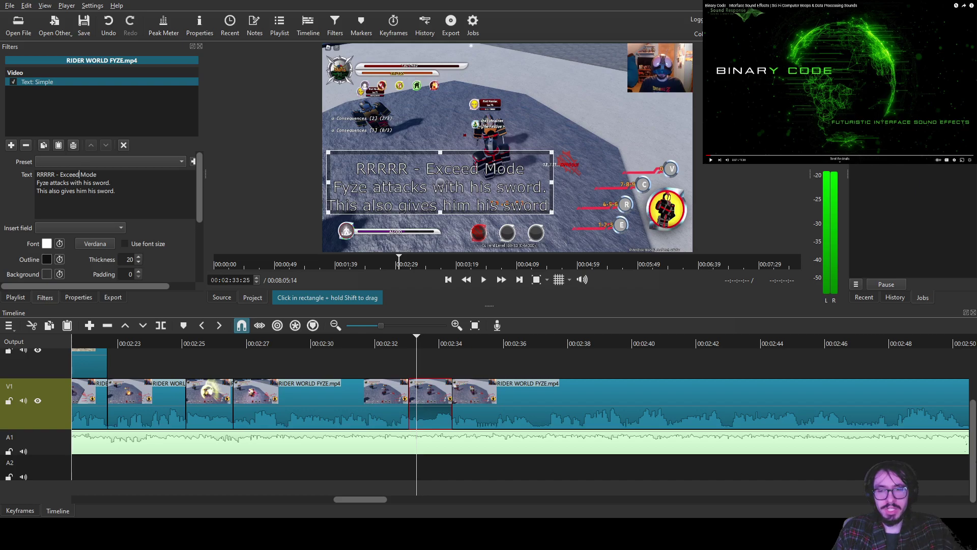
# - Switch to YouTube, search for a Sans sound effect and open the second result
pyautogui.click(831, 23)
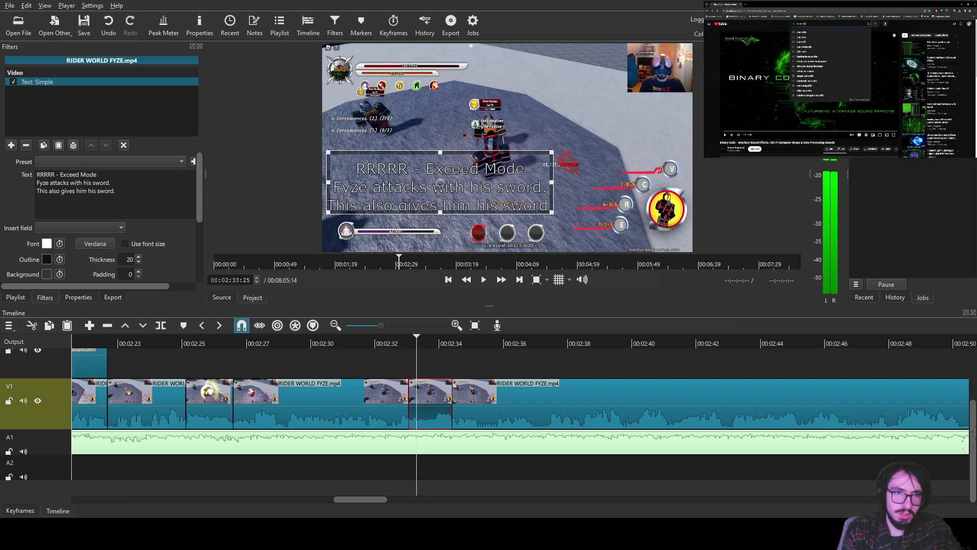
pyautogui.press('Return')
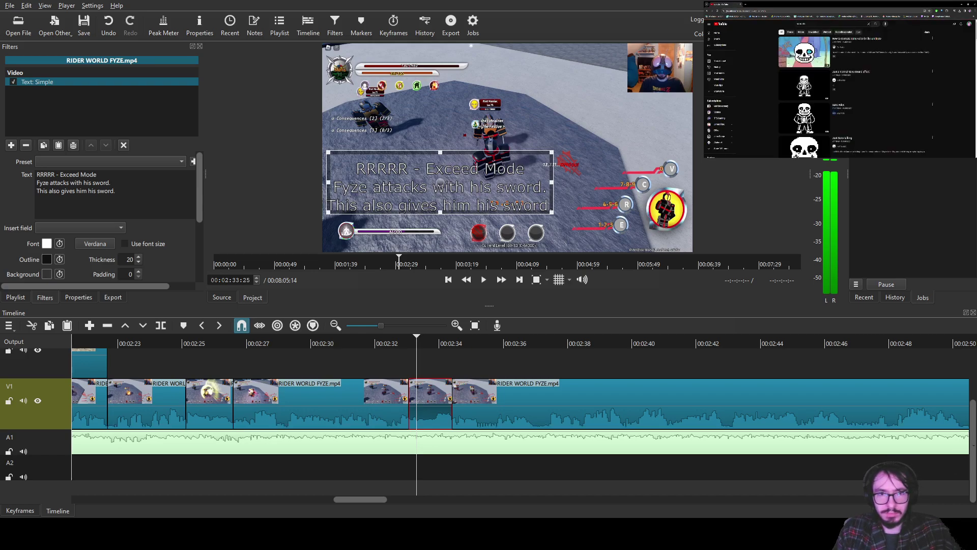
pyautogui.click(804, 85)
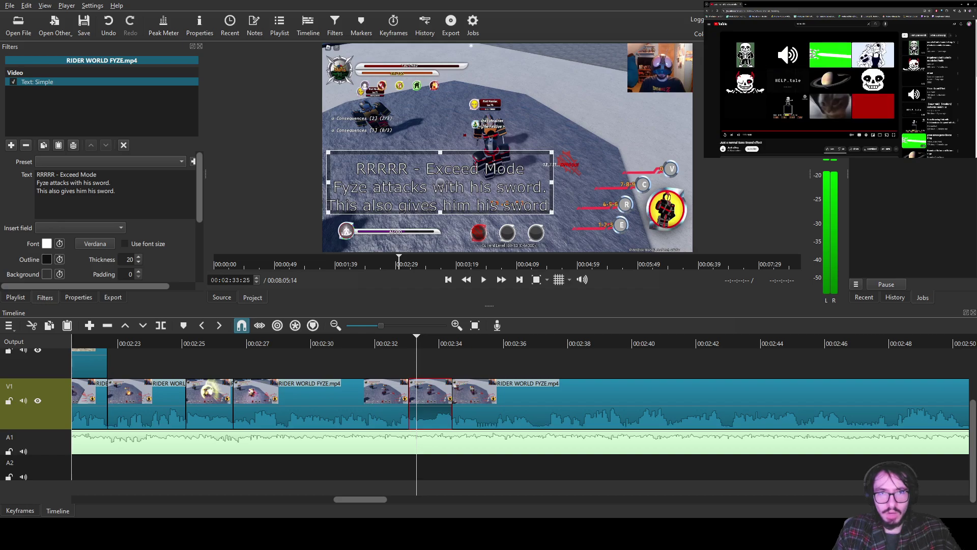
# - Search YouTube for a Freddy sound effect and look through the results
pyautogui.doubleClick(799, 24)
pyautogui.write('free')
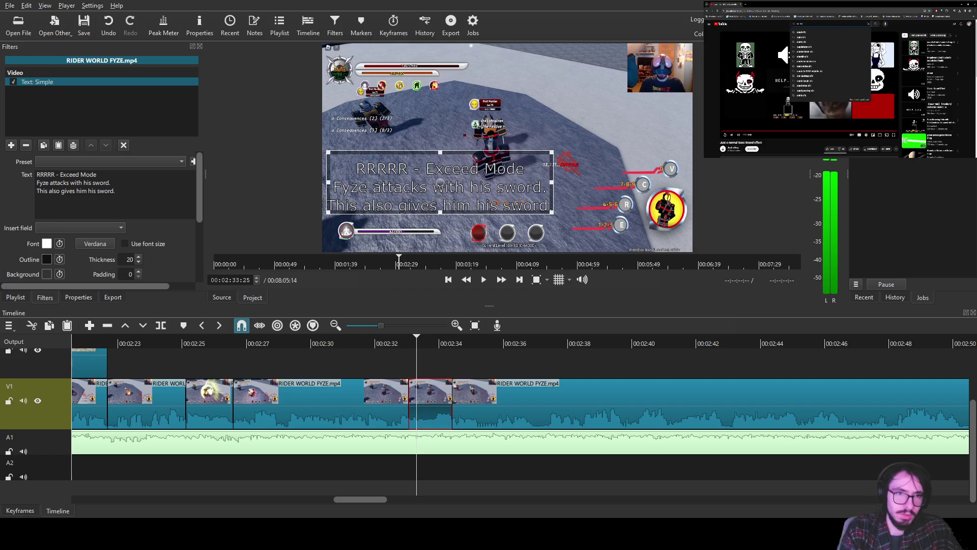
pyautogui.write('dy')
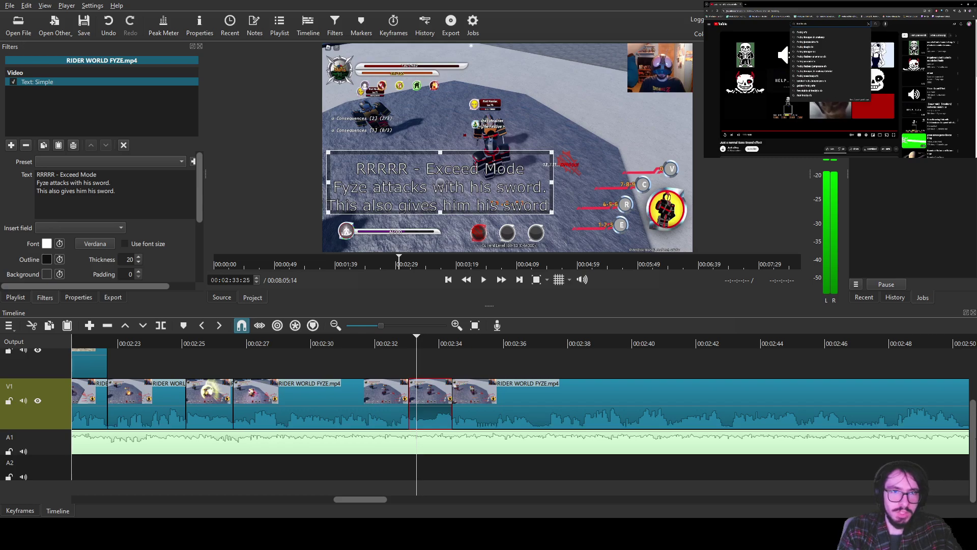
pyautogui.press('Return')
pyautogui.press('Return')
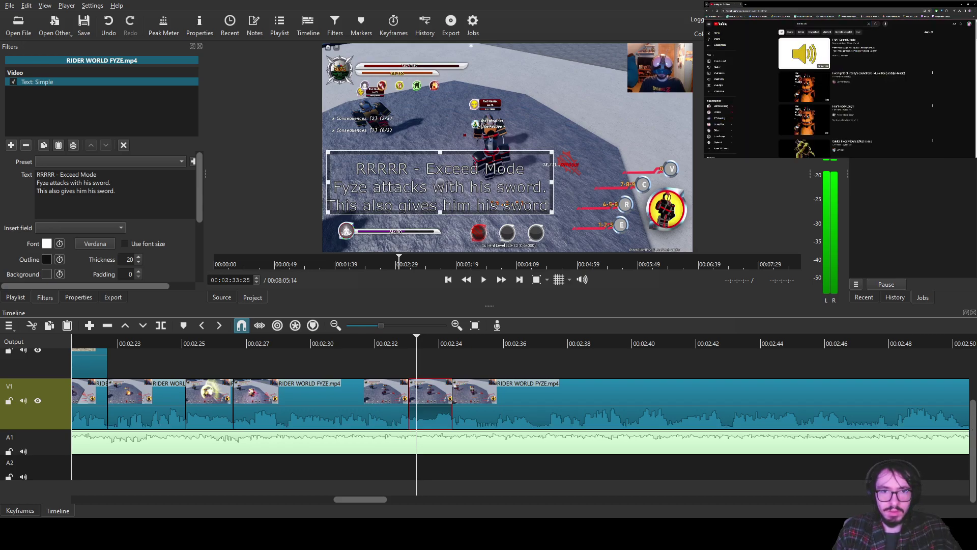
pyautogui.scroll(-5, 857, 93)
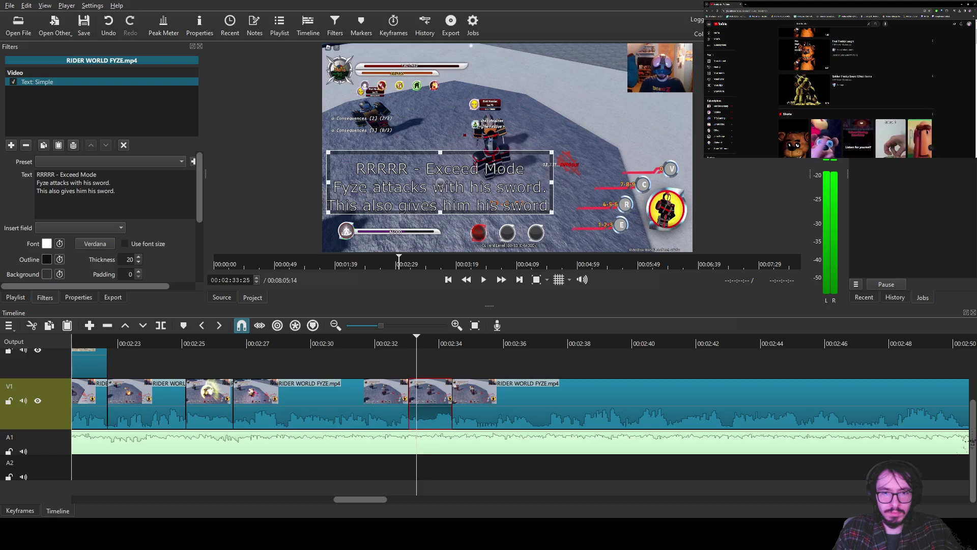
pyautogui.scroll(-3, 857, 93)
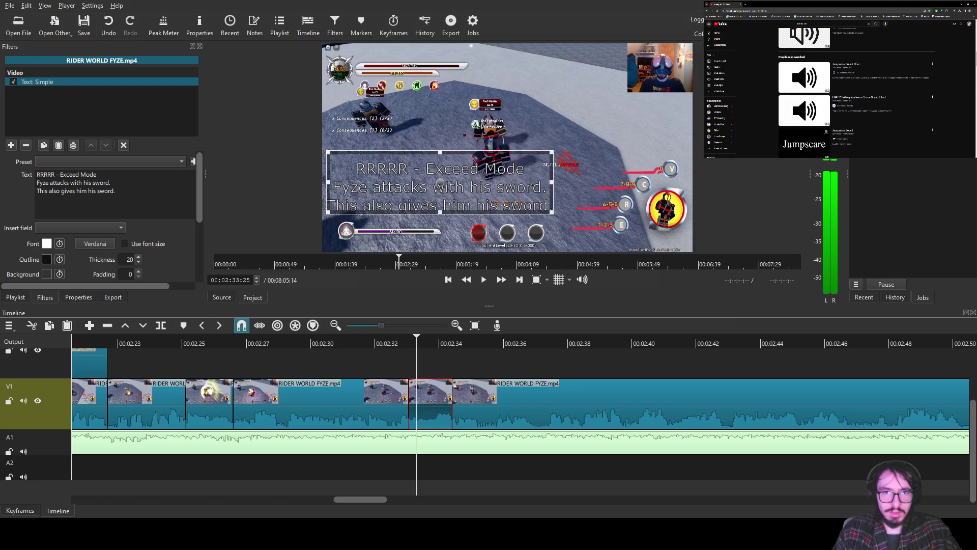
# - Refine the YouTube search for Freddy with "har har" and check a matching video
pyautogui.click(809, 24)
pyautogui.press('BackSpace')
pyautogui.press('BackSpace')
pyautogui.write('har har')
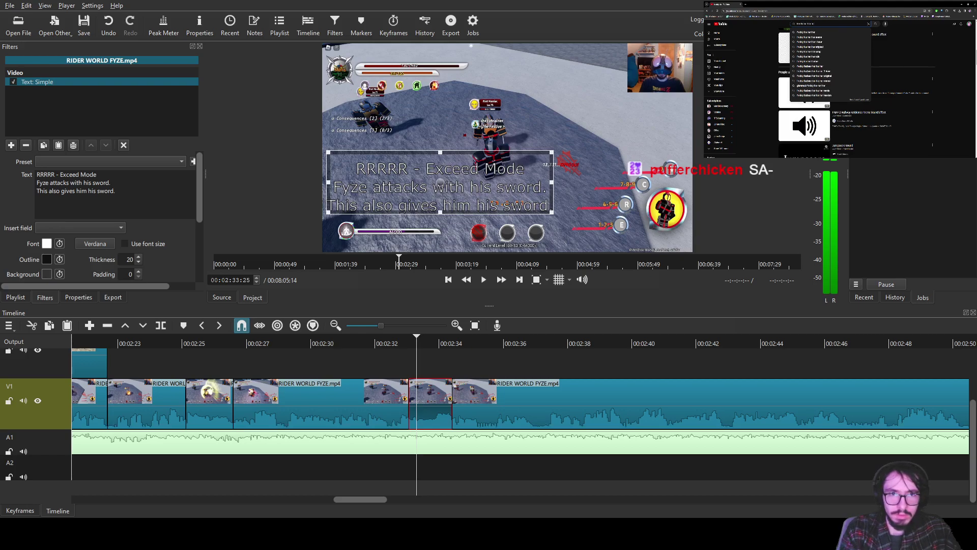
pyautogui.press('Return')
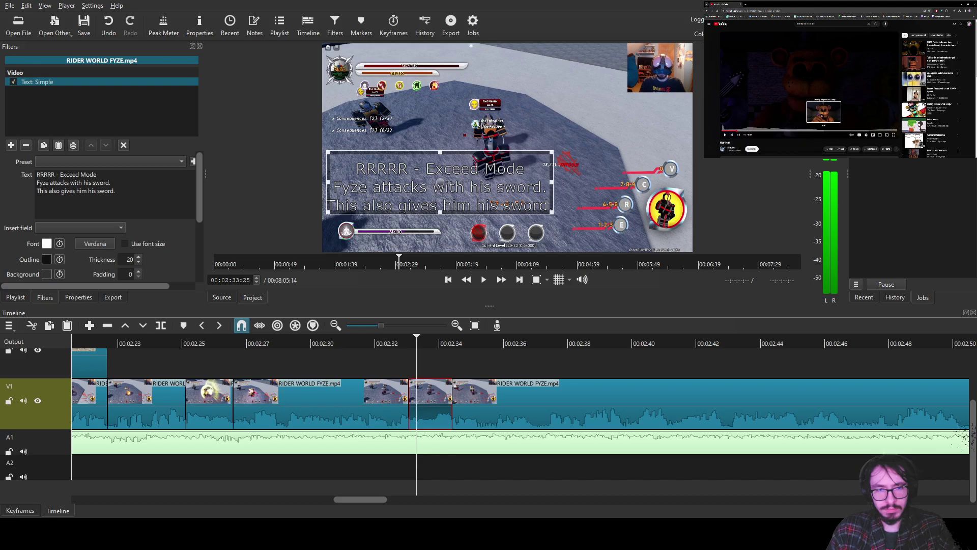
# - Return to the search results, open the "Is that Freddy Fazbear?" video and select its web address
pyautogui.click(707, 11)
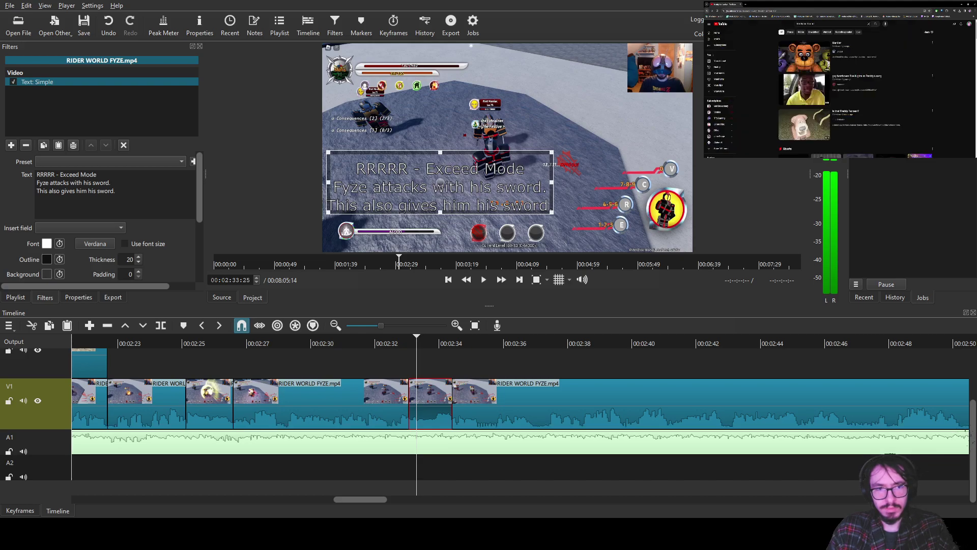
pyautogui.scroll(-2, 804, 95)
pyautogui.click(804, 94)
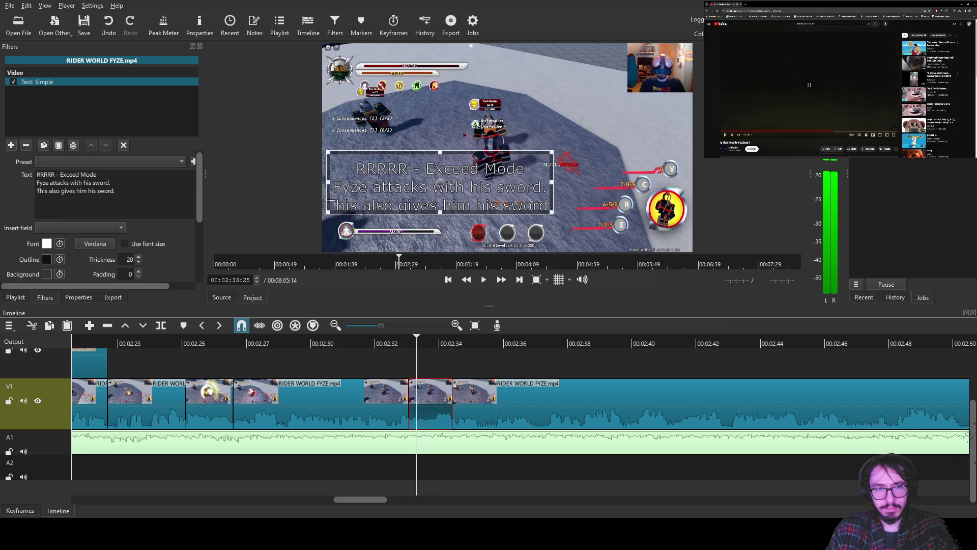
pyautogui.scroll(-1, 809, 92)
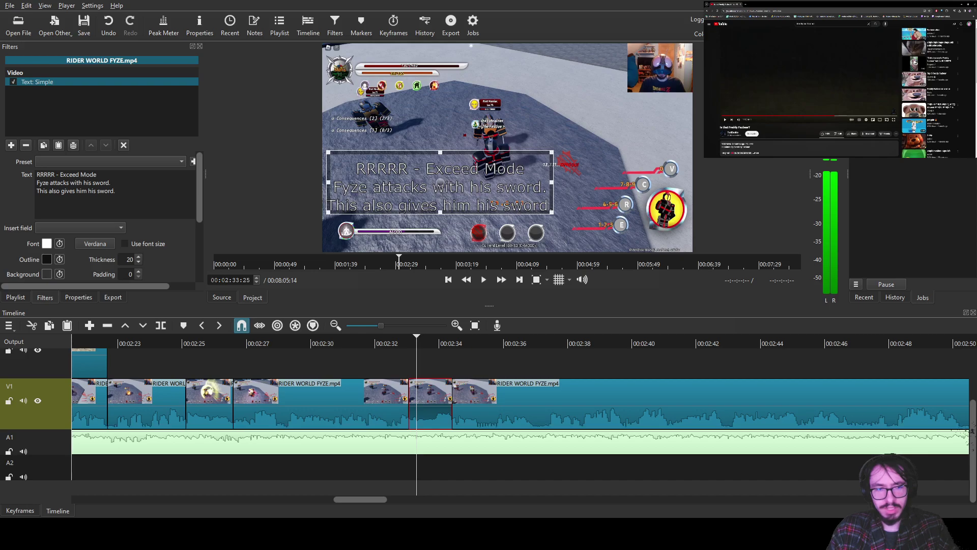
pyautogui.scroll(-2, 837, 92)
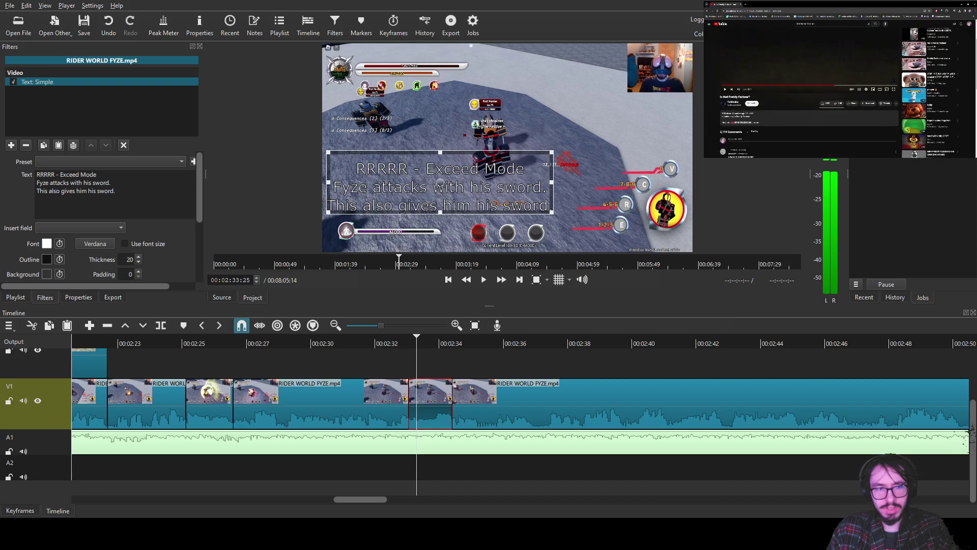
pyautogui.click(753, 11)
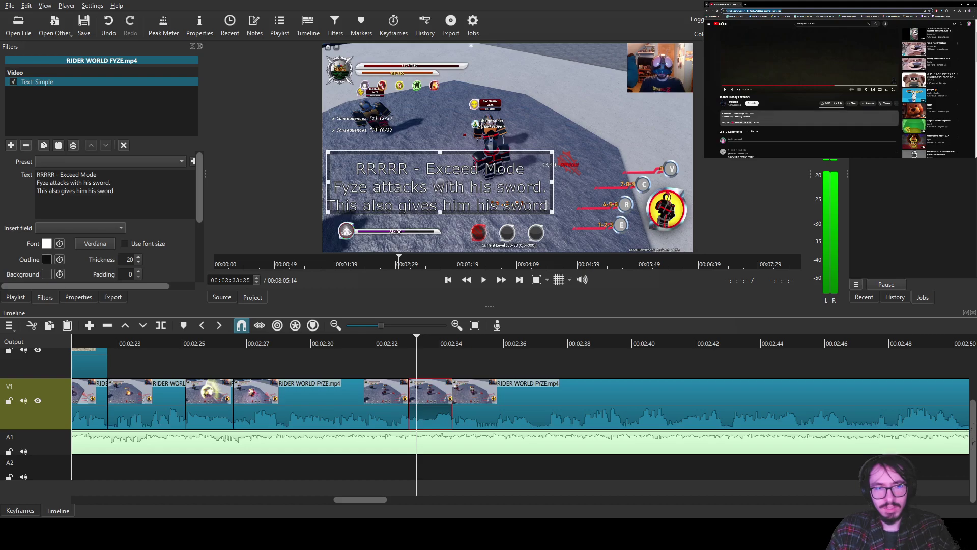
# - Open the linked BEAR TRASH CAN video, look through its comments and skip toward the end
pyautogui.click(756, 122)
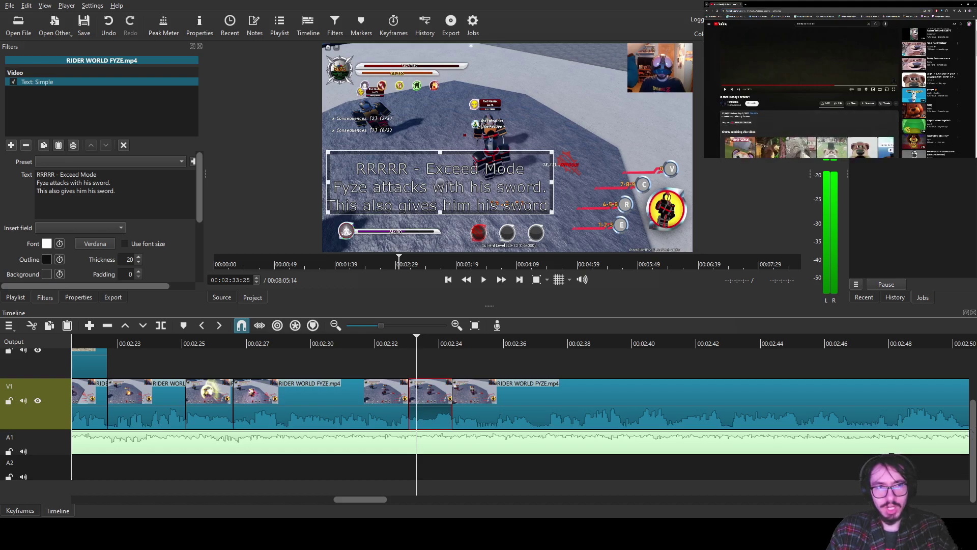
pyautogui.click(744, 122)
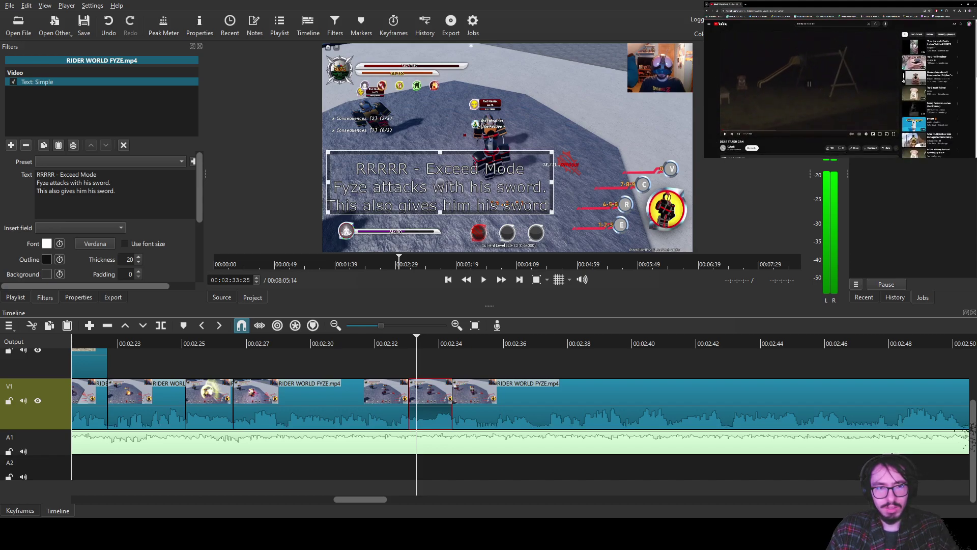
pyautogui.scroll(-5, 810, 92)
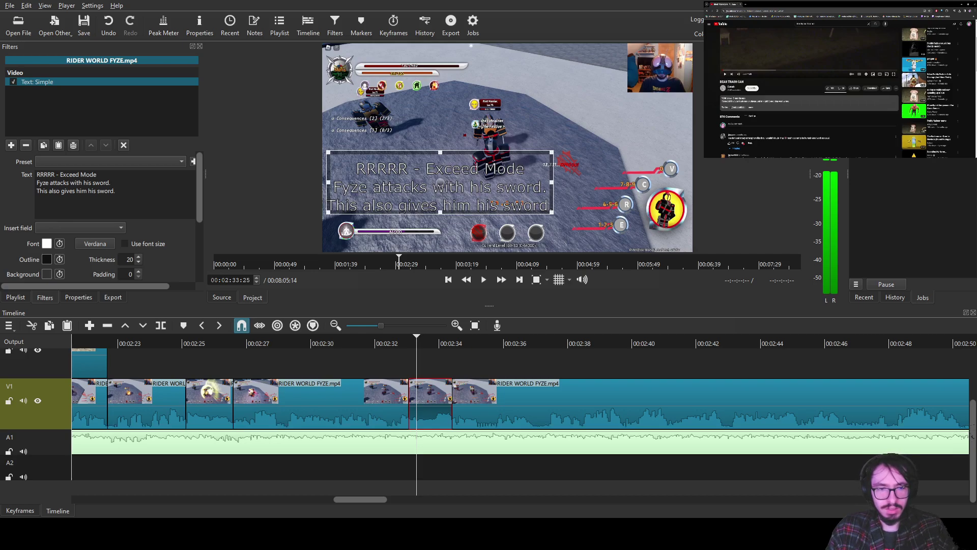
pyautogui.scroll(-2, 809, 92)
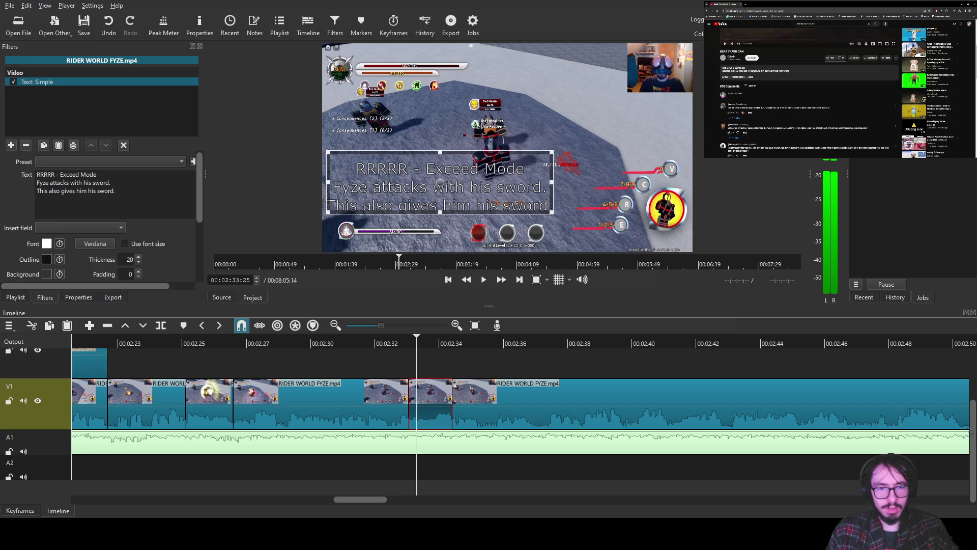
pyautogui.scroll(-3, 809, 92)
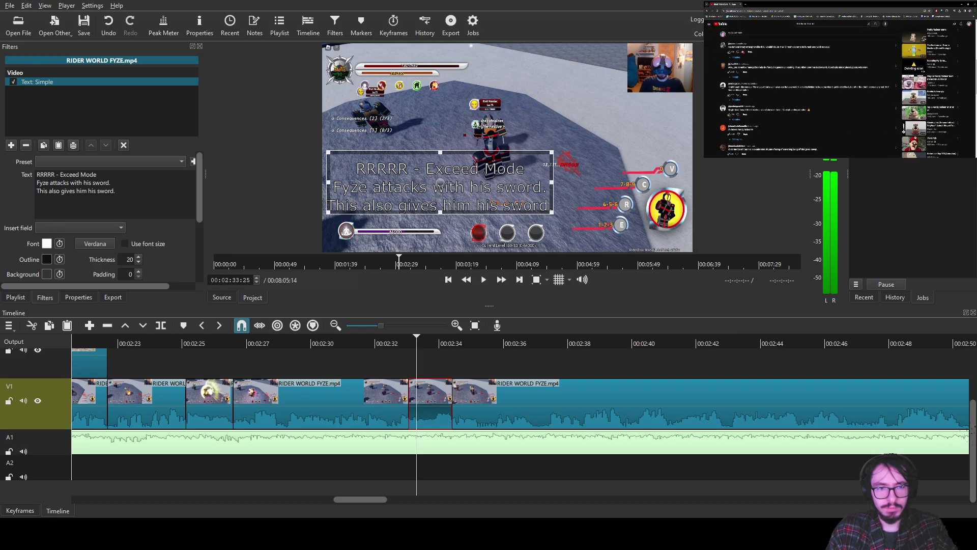
pyautogui.scroll(10, 809, 92)
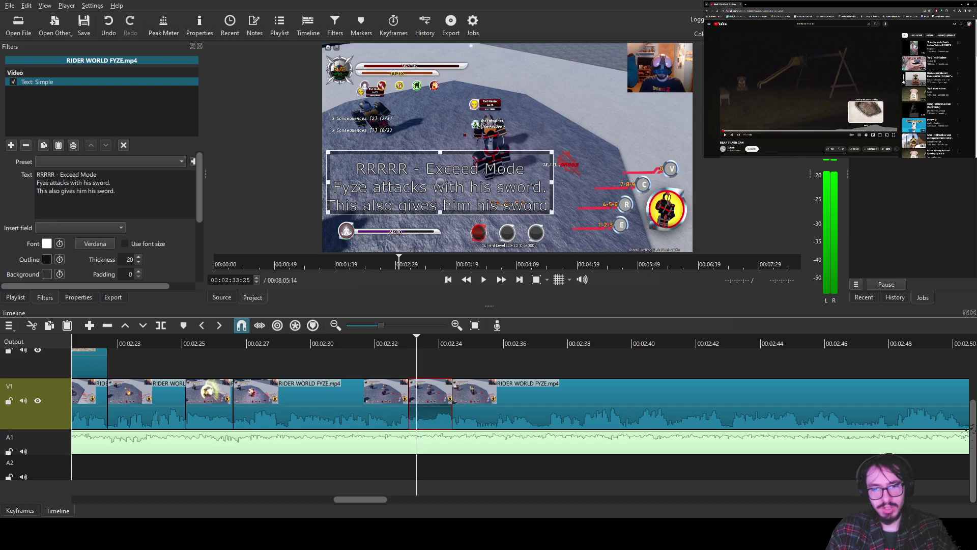
pyautogui.click(867, 131)
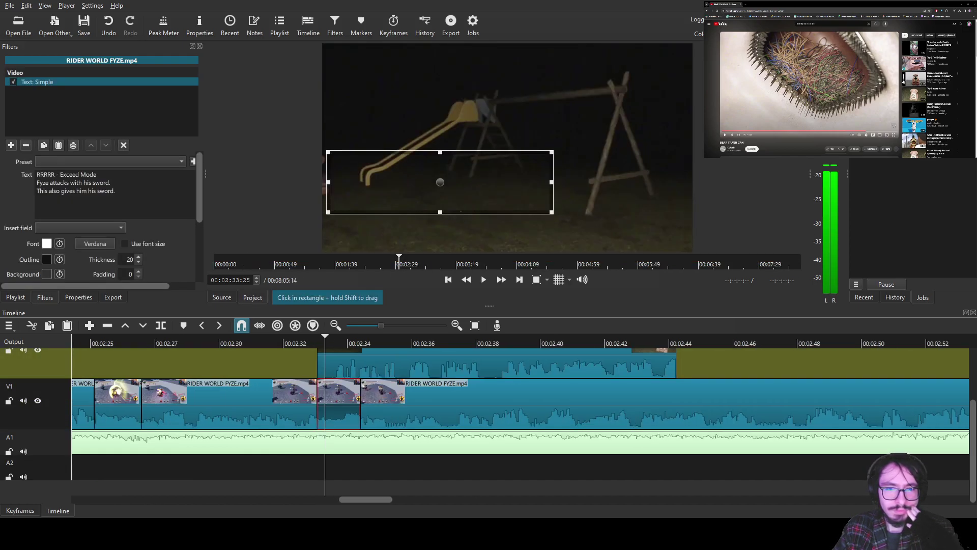
# - Scrub the "Is that Freddy Fazbear.mp4" clip around 00:02:39 to locate the wanted sound
pyautogui.click(357, 364)
pyautogui.moveTo(325, 341); pyautogui.dragTo(501, 341)
pyautogui.press('space')
pyautogui.press('Right')
pyautogui.press('Right')
pyautogui.press('Right')
pyautogui.press('Right')
pyautogui.press('Right')
pyautogui.press('Right')
pyautogui.press('Left')
pyautogui.press('Left')
pyautogui.press('Left')
pyautogui.press('Left')
pyautogui.press('Left')
pyautogui.press('Left')
pyautogui.press('Left')
pyautogui.press('Left')
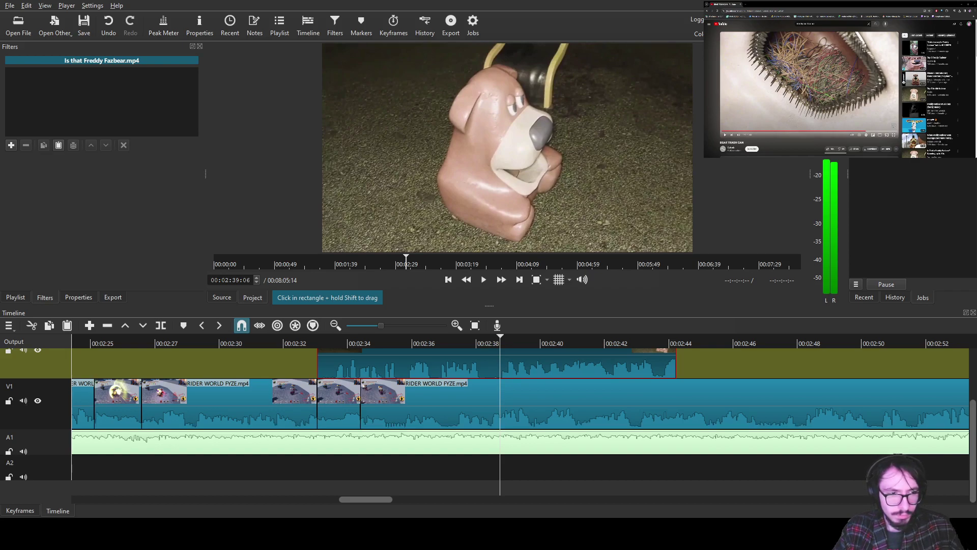
# - Mute V1, play the Freddy clip and split it at 00:02:39:14
pyautogui.click(23, 401)
pyautogui.click(390, 341)
pyautogui.click(483, 280)
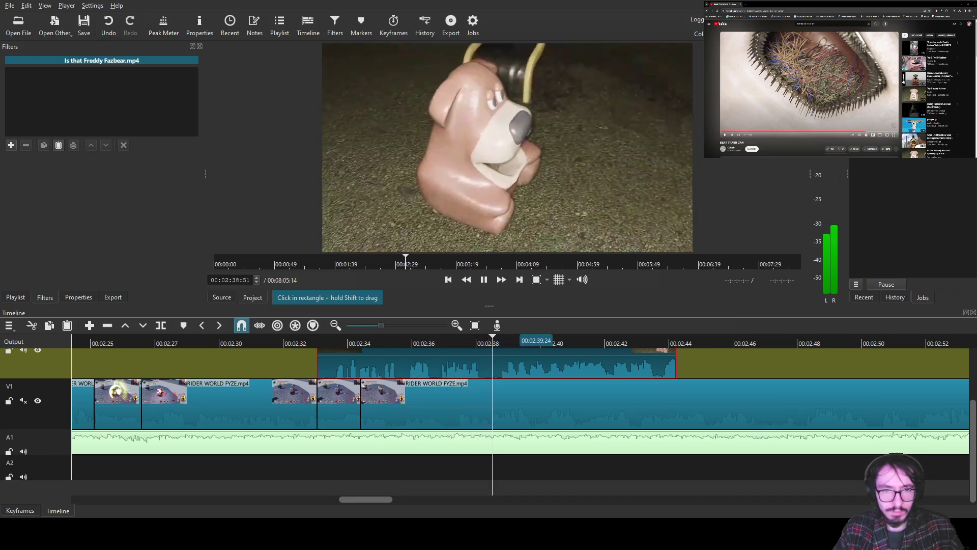
pyautogui.moveTo(498, 340); pyautogui.dragTo(506, 340)
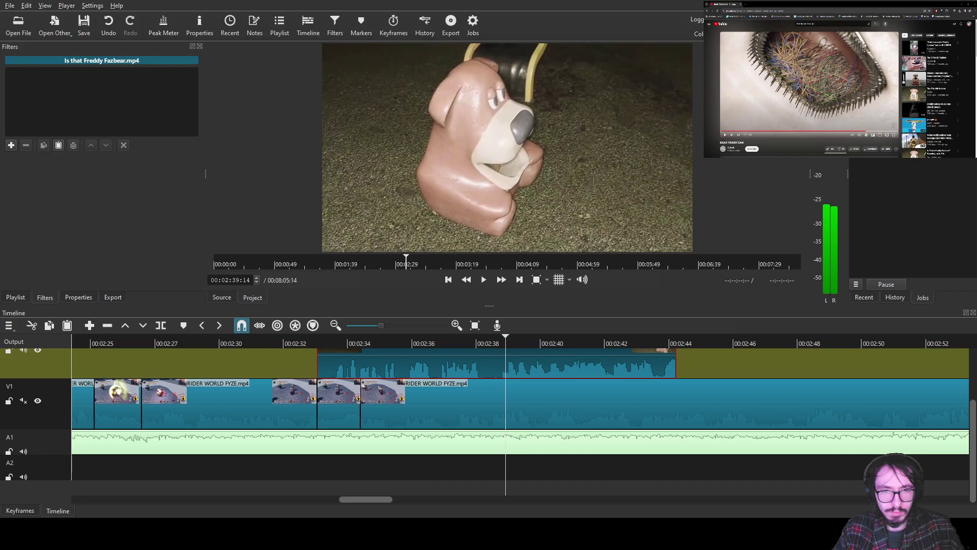
pyautogui.press('s')
# - Split the Freddy clip again at 00:02:39:36 and remove the parts before and after the short piece
pyautogui.press('Right')
pyautogui.press('Right')
pyautogui.press('Right')
pyautogui.press('Right')
pyautogui.press('Right')
pyautogui.press('Right')
pyautogui.press('Right')
pyautogui.press('Right')
pyautogui.press('Right')
pyautogui.press('Right')
pyautogui.press('Right')
pyautogui.press('Right')
pyautogui.press('Right')
pyautogui.press('Right')
pyautogui.press('Right')
pyautogui.press('Right')
pyautogui.press('Right')
pyautogui.press('Right')
pyautogui.press('Right')
pyautogui.press('Right')
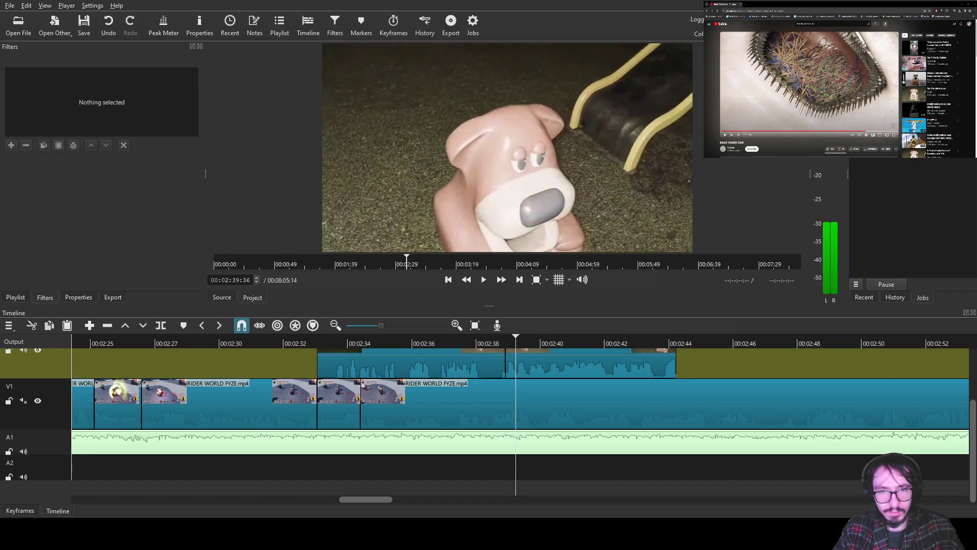
pyautogui.press('x')
pyautogui.press('z')
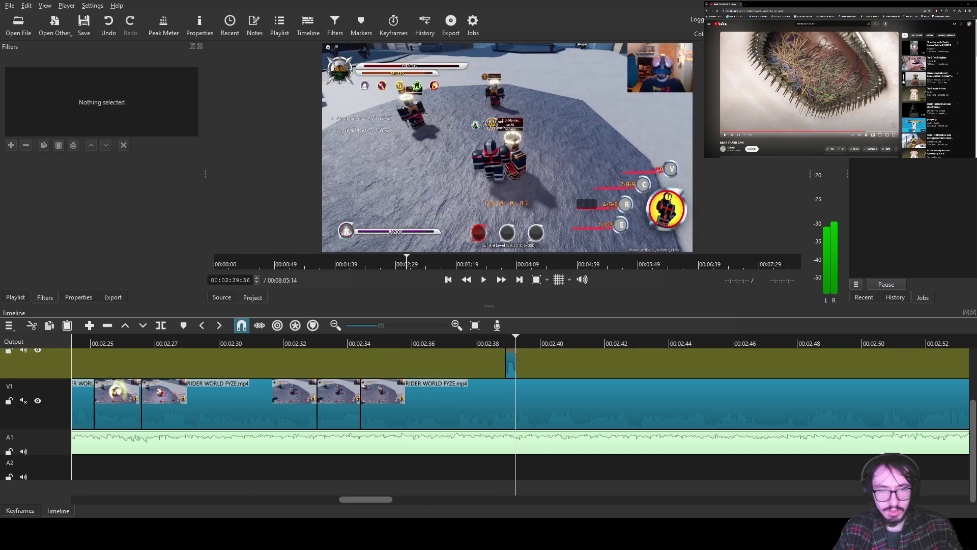
# - Unmute V1 and move the short Freddy piece to A2, starting where the Exceed Mode caption clip ends
pyautogui.click(23, 400)
pyautogui.moveTo(511, 364); pyautogui.dragTo(322, 466)
pyautogui.click(336, 400)
pyautogui.click(304, 341)
pyautogui.moveTo(304, 341); pyautogui.dragTo(324, 341)
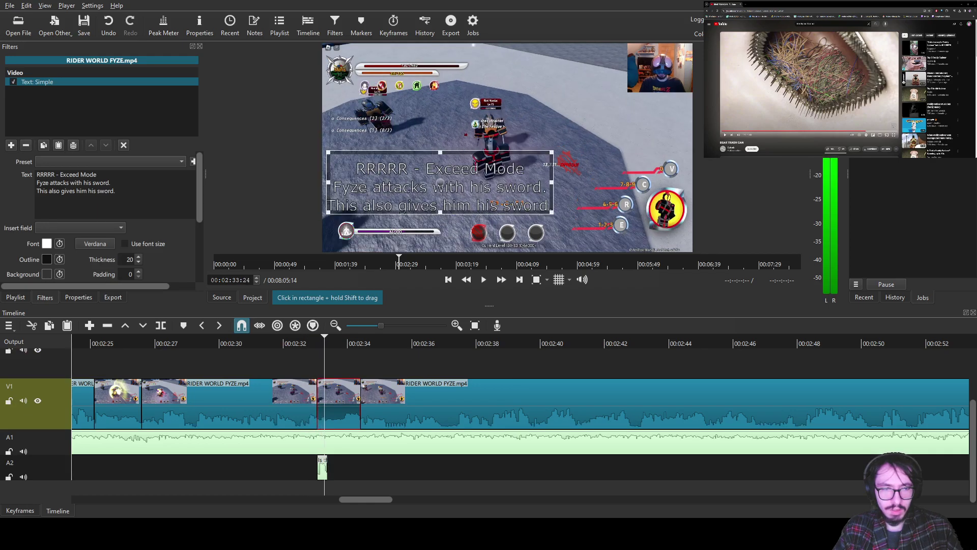
pyautogui.moveTo(323, 466); pyautogui.dragTo(365, 466)
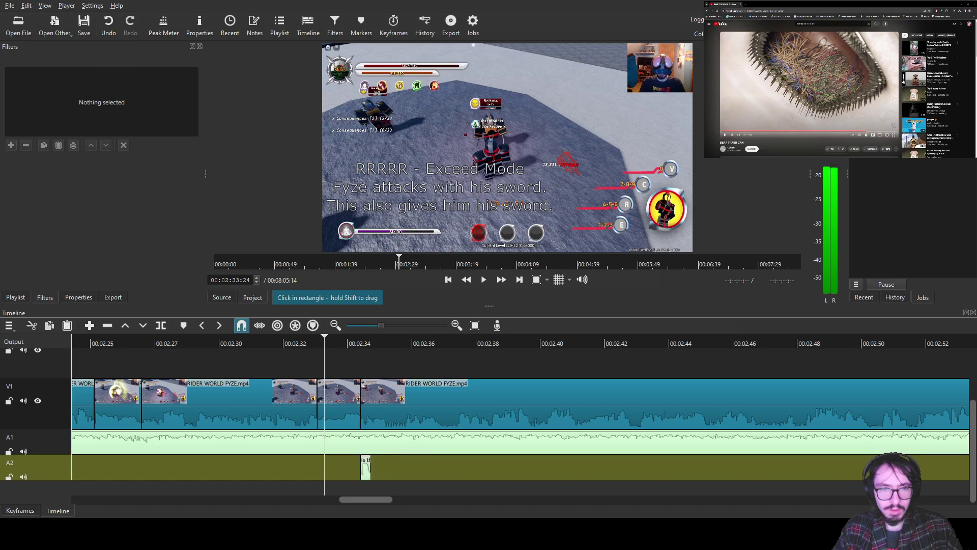
# - Play into the captioned Exceed Mode clip and split V1 shortly after 00:02:33:20
pyautogui.click(337, 400)
pyautogui.moveTo(301, 341); pyautogui.dragTo(327, 341)
pyautogui.click(301, 341)
pyautogui.click(483, 279)
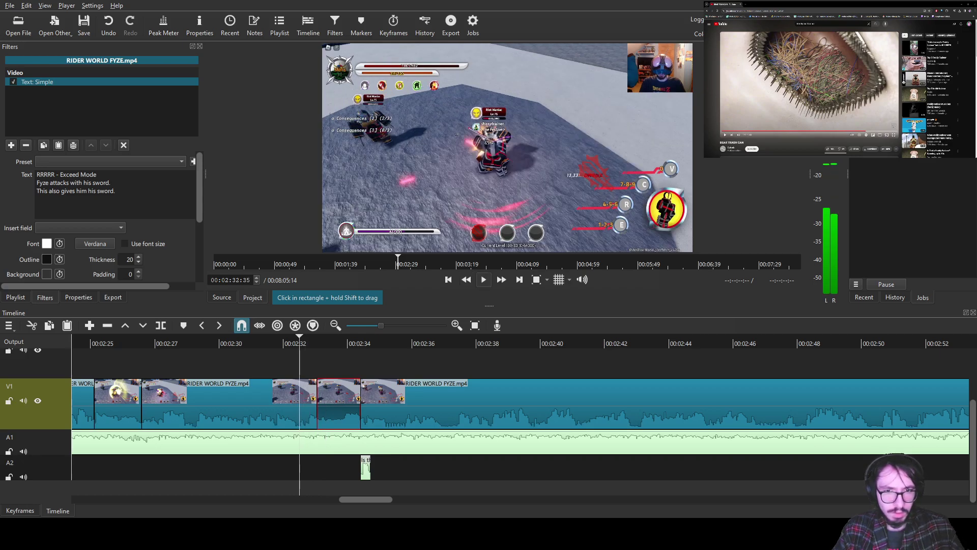
pyautogui.click(484, 280)
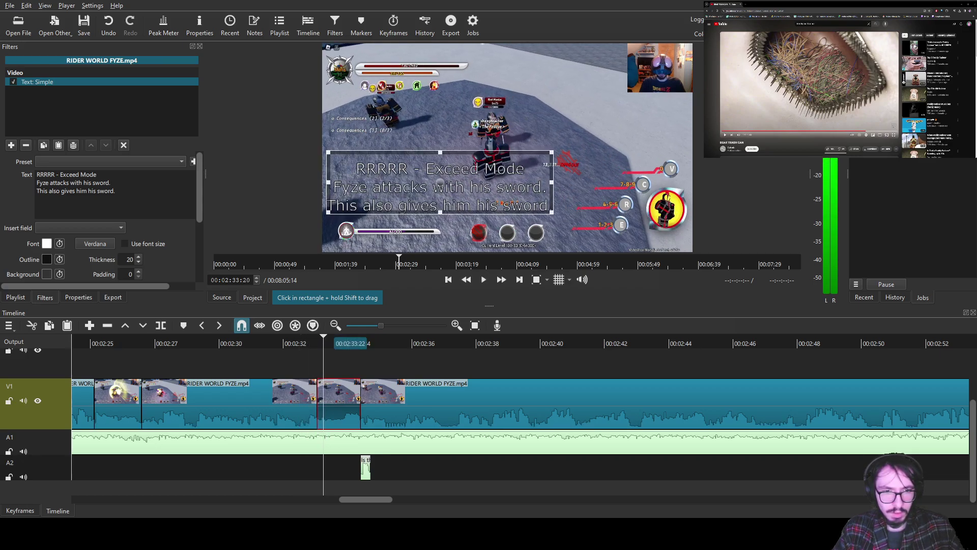
pyautogui.press('Right')
pyautogui.press('s')
# - Split the captioned attack clip on V1 at 00:02:33:42 and again around 00:02:33:51
pyautogui.press('Right')
pyautogui.press('Right')
pyautogui.press('Right')
pyautogui.press('Right')
pyautogui.press('Right')
pyautogui.press('Right')
pyautogui.press('Right')
pyautogui.press('Right')
pyautogui.press('Right')
pyautogui.press('Right')
pyautogui.press('Right')
pyautogui.press('Right')
pyautogui.press('Right')
pyautogui.press('Right')
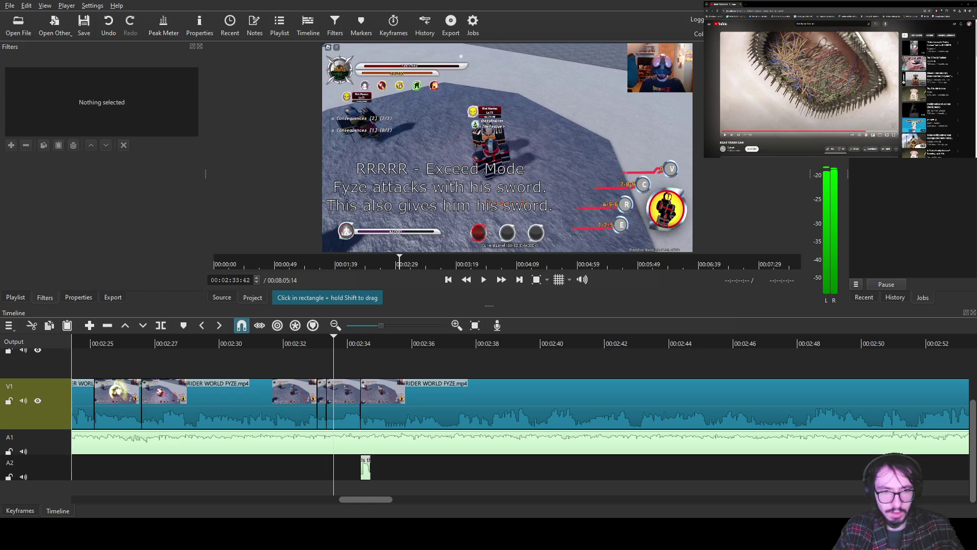
pyautogui.press('s')
pyautogui.press('Right')
pyautogui.press('Right')
pyautogui.press('Right')
pyautogui.press('Right')
pyautogui.press('Right')
pyautogui.press('Right')
pyautogui.press('Right')
pyautogui.press('Right')
pyautogui.press('Right')
pyautogui.press('Right')
pyautogui.press('Right')
pyautogui.press('Right')
pyautogui.press('Right')
pyautogui.press('Right')
pyautogui.press('Right')
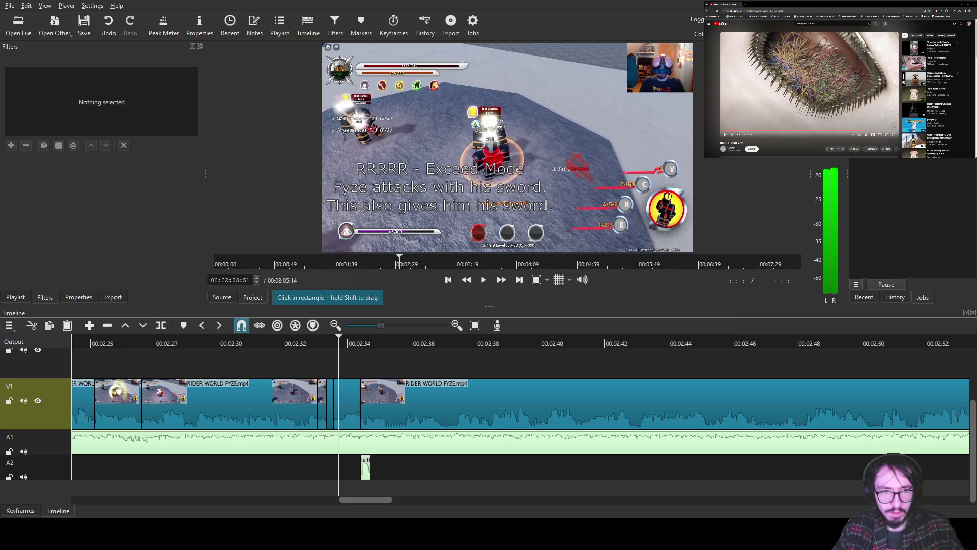
pyautogui.press('s')
# - Advance past the red burst and split the captioned attack clip on V1 at 00:02:34:16
pyautogui.press('Right')
pyautogui.press('Right')
pyautogui.press('Right')
pyautogui.press('Right')
pyautogui.press('Right')
pyautogui.press('Right')
pyautogui.press('Right')
pyautogui.press('Right')
pyautogui.press('Right')
pyautogui.press('Right')
pyautogui.press('Right')
pyautogui.press('Right')
pyautogui.press('Right')
pyautogui.press('Right')
pyautogui.press('Right')
pyautogui.press('Right')
pyautogui.press('Right')
pyautogui.press('Right')
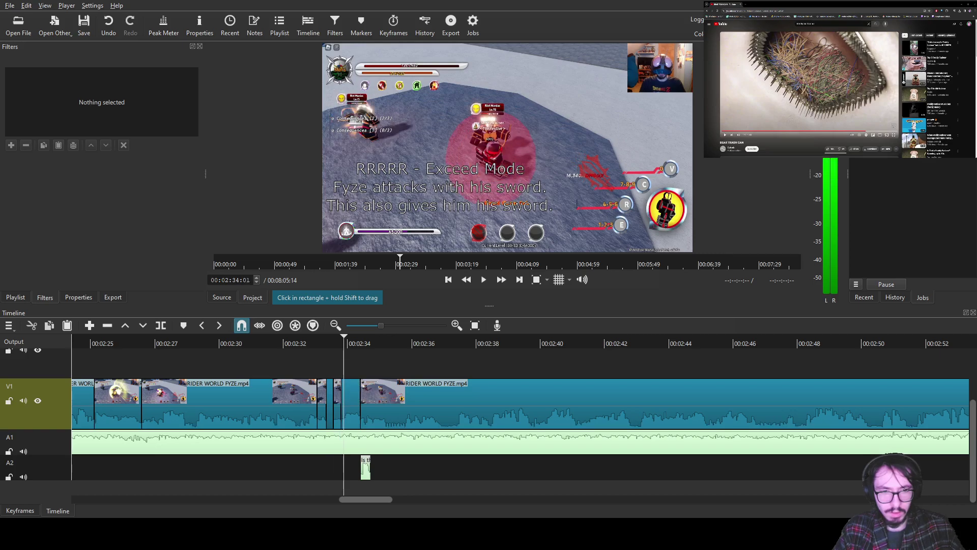
pyautogui.press('Right')
pyautogui.press('Right')
pyautogui.press('Right')
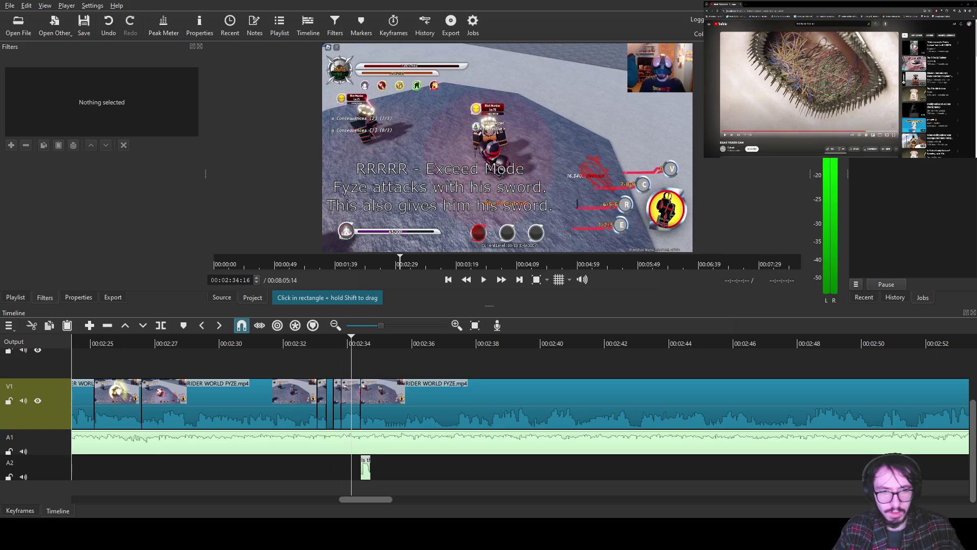
pyautogui.press('s')
# - Step through the rest of the captioned attack and review it again from 00:02:32:30
pyautogui.press('Right')
pyautogui.press('Right')
pyautogui.press('Right')
pyautogui.press('Right')
pyautogui.press('Right')
pyautogui.press('Right')
pyautogui.press('Right')
pyautogui.press('Right')
pyautogui.press('Right')
pyautogui.press('Right')
pyautogui.press('Right')
pyautogui.press('Right')
pyautogui.press('Right')
pyautogui.press('Right')
pyautogui.press('Right')
pyautogui.press('Right')
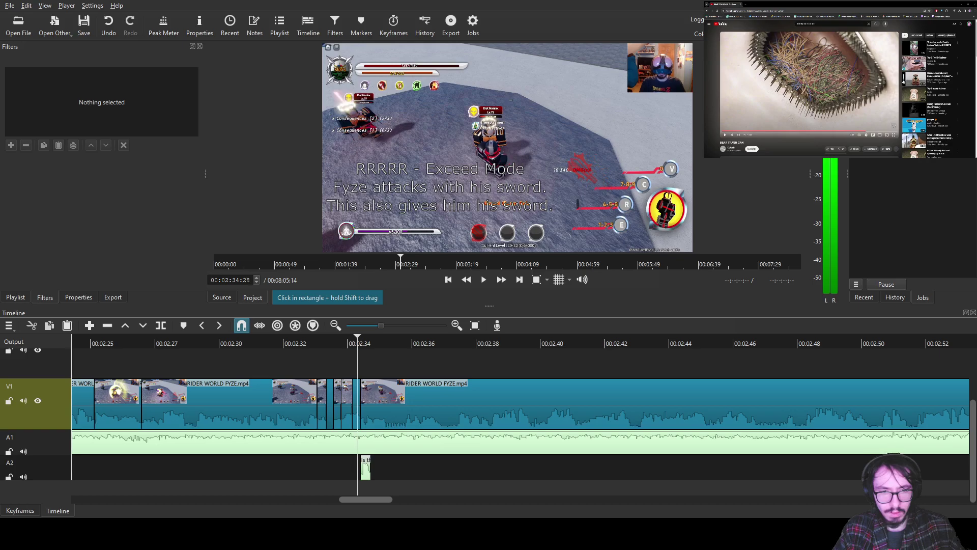
pyautogui.moveTo(360, 342); pyautogui.dragTo(297, 342)
pyautogui.press('space')
# - Lock tracks V1 and A1 and move the Is that Freddy Fazbear.mp4 clip on A2 back to the first attack cut
pyautogui.click(365, 467)
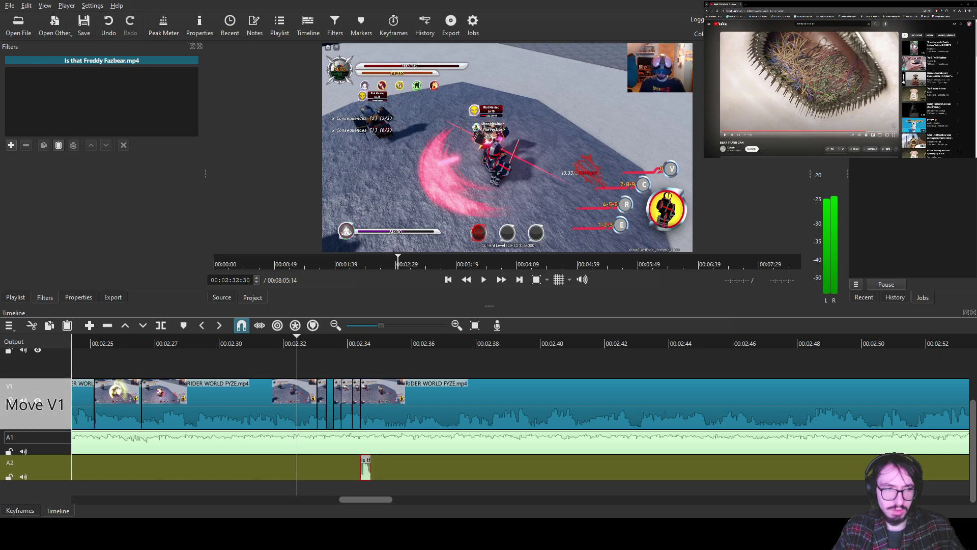
pyautogui.click(9, 401)
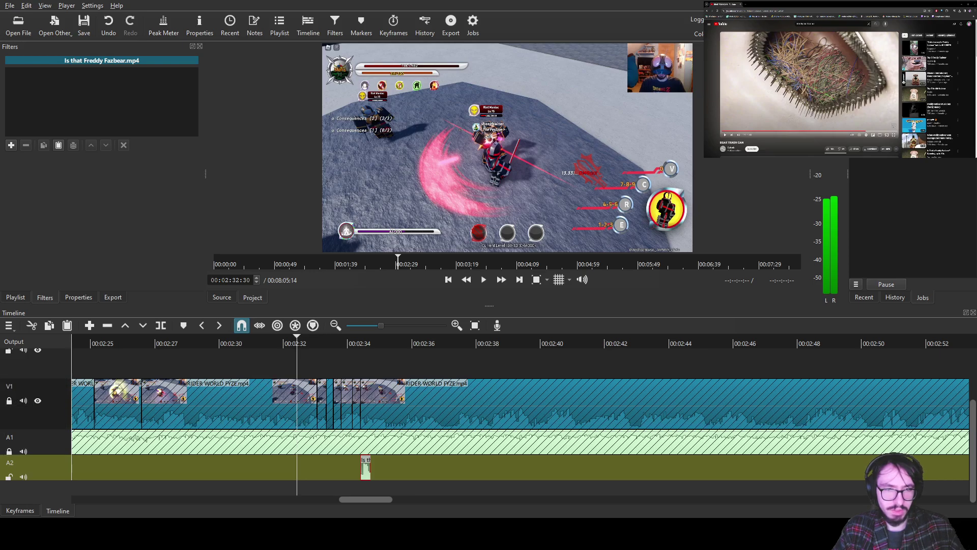
pyautogui.moveTo(366, 468); pyautogui.dragTo(322, 467)
# - Paste a second copy of the Freddy Fazbear clip on A2 and place it directly after the first
pyautogui.click(334, 342)
pyautogui.hotkey('ctrl', 'v')
pyautogui.click(287, 342)
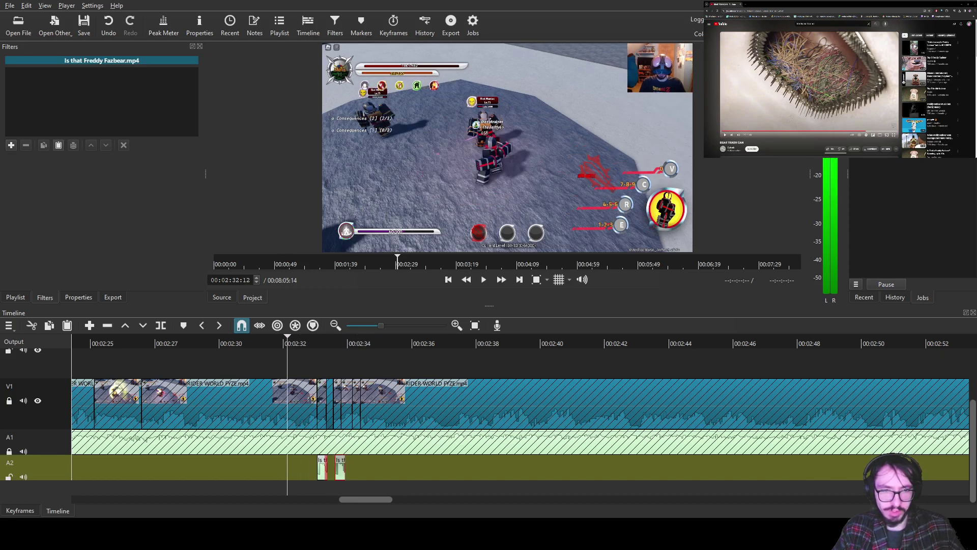
pyautogui.moveTo(340, 466); pyautogui.dragTo(333, 466)
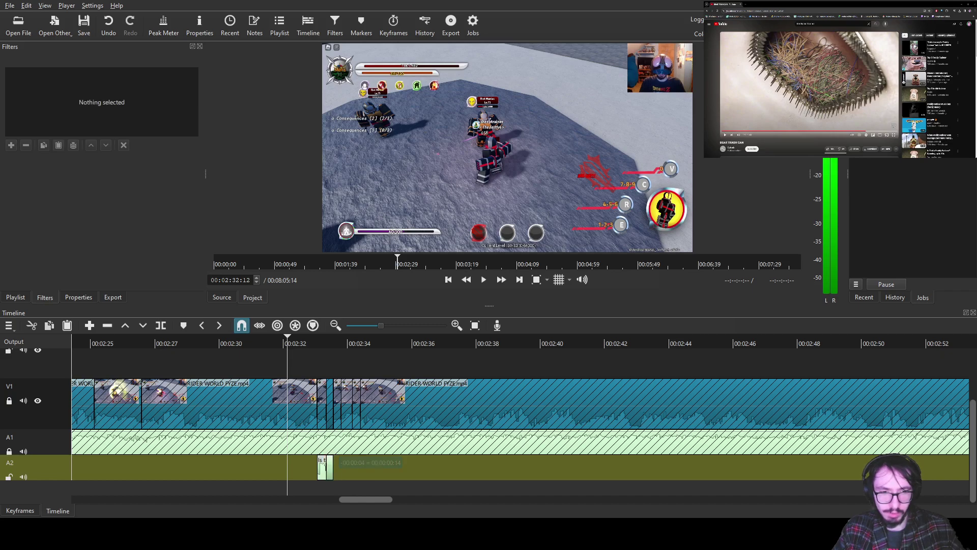
# - Paste a third copy of the Freddy Fazbear clip on A2 and butt it against the second
pyautogui.click(364, 342)
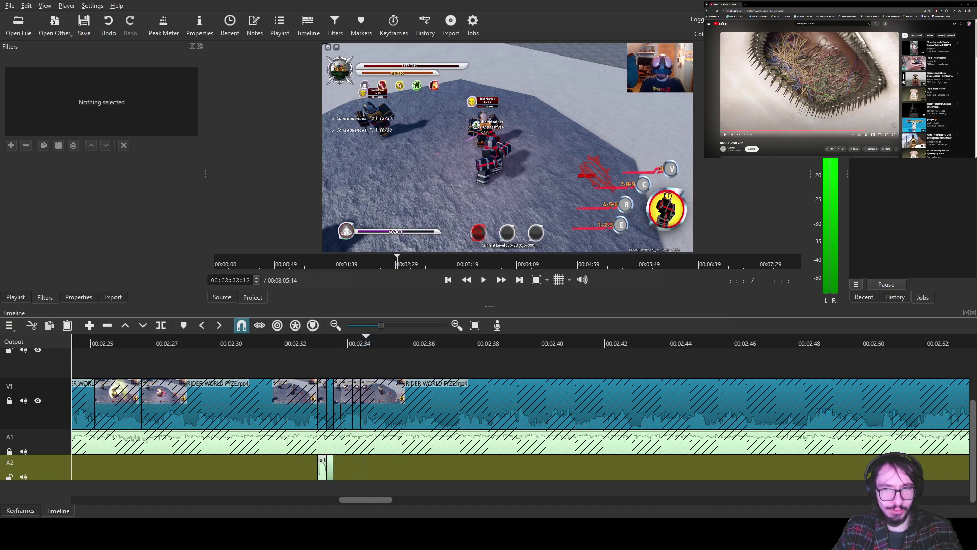
pyautogui.click(370, 342)
pyautogui.hotkey('ctrl', 'v')
pyautogui.moveTo(375, 467); pyautogui.dragTo(338, 467)
pyautogui.hotkey('ctrl', 'v')
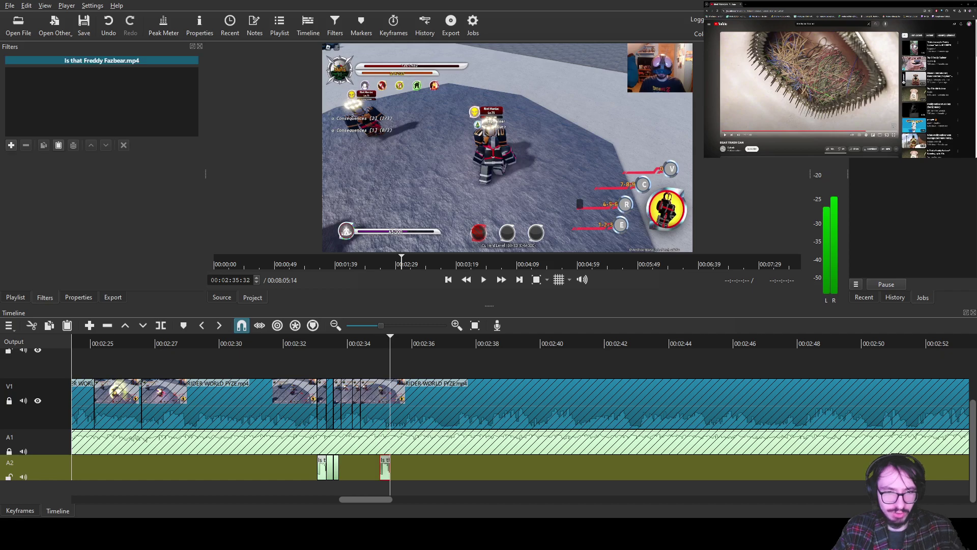
pyautogui.moveTo(385, 467); pyautogui.dragTo(346, 468)
pyautogui.click(342, 467)
pyautogui.press('Delete')
# - Paste two more Freddy Fazbear copies on A2, line them up end to end after the others, and play the sequence back
pyautogui.hotkey('ctrl', 'v')
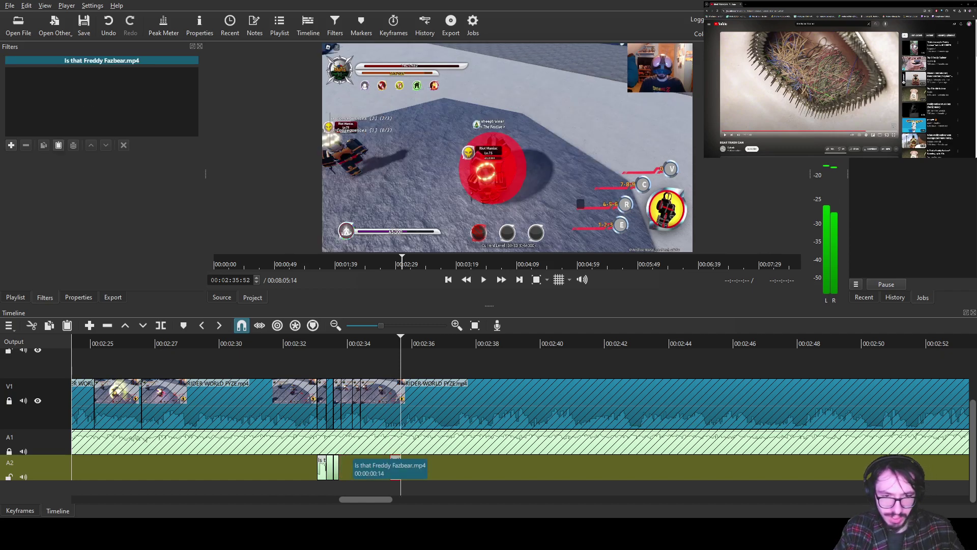
pyautogui.moveTo(396, 467); pyautogui.dragTo(346, 467)
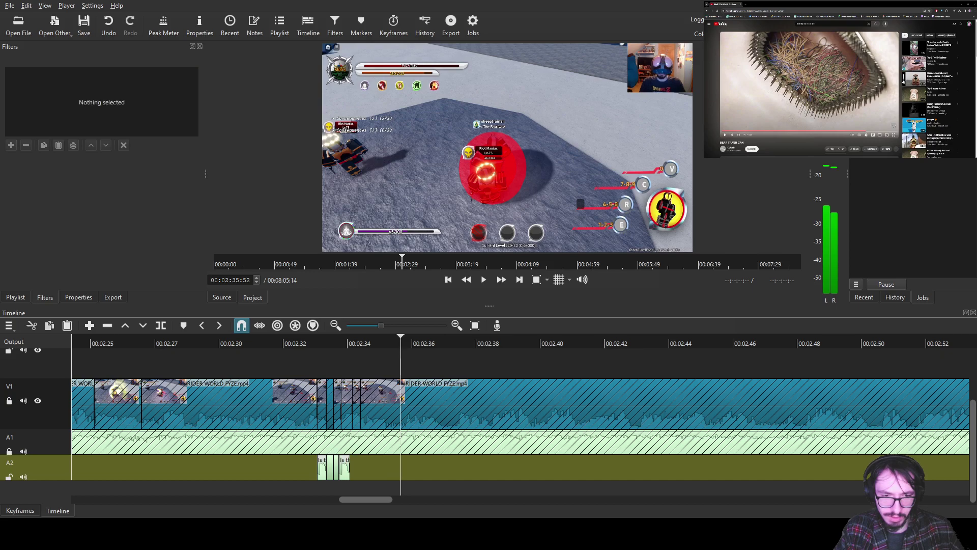
pyautogui.hotkey('ctrl', 'v')
pyautogui.moveTo(406, 467); pyautogui.dragTo(357, 468)
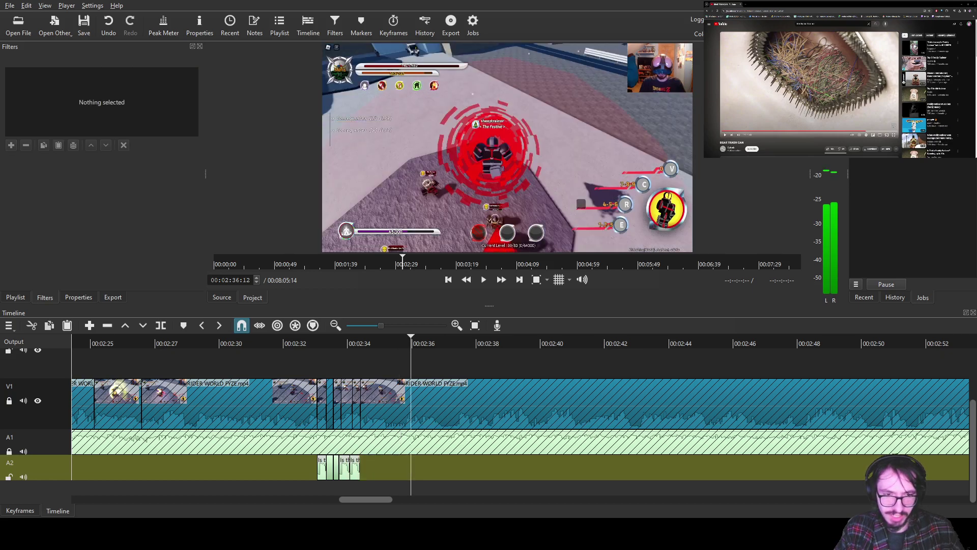
pyautogui.moveTo(304, 342); pyautogui.dragTo(298, 342)
pyautogui.click(483, 279)
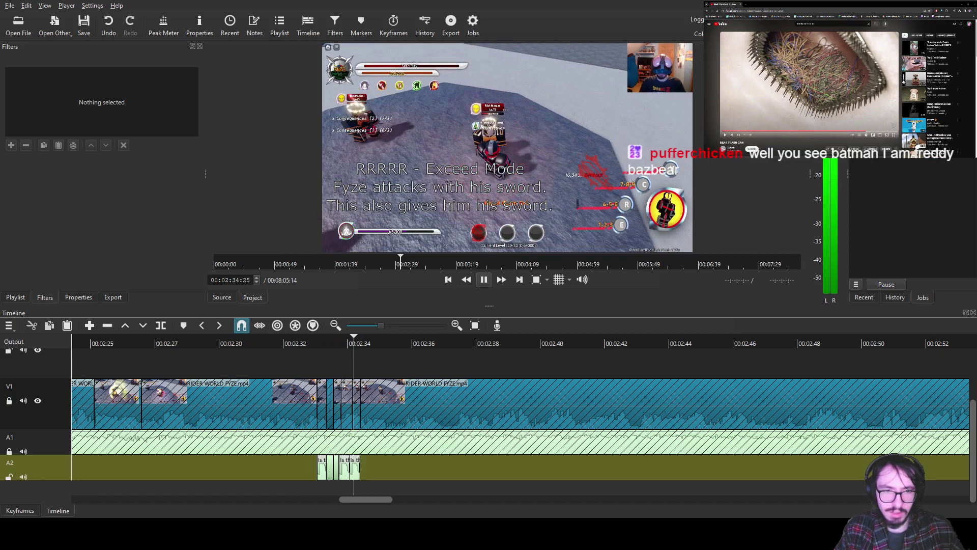
pyautogui.press('space')
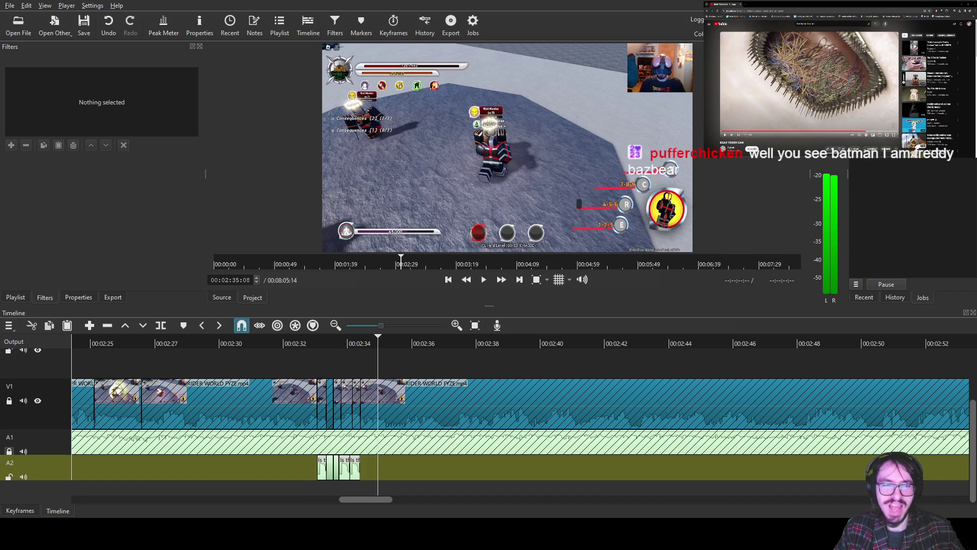
# - Unlock tracks V1 and A1 and save the project
pyautogui.click(9, 400)
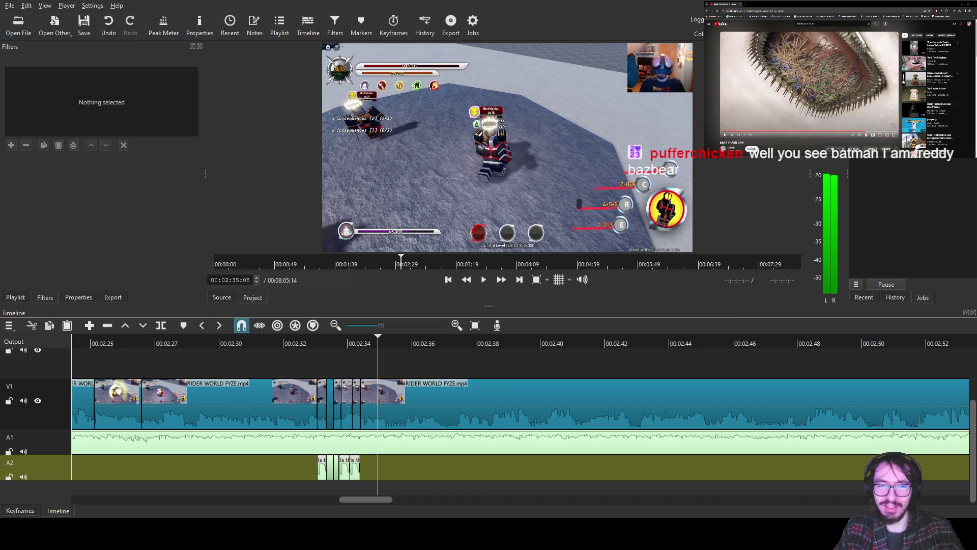
pyautogui.click(84, 22)
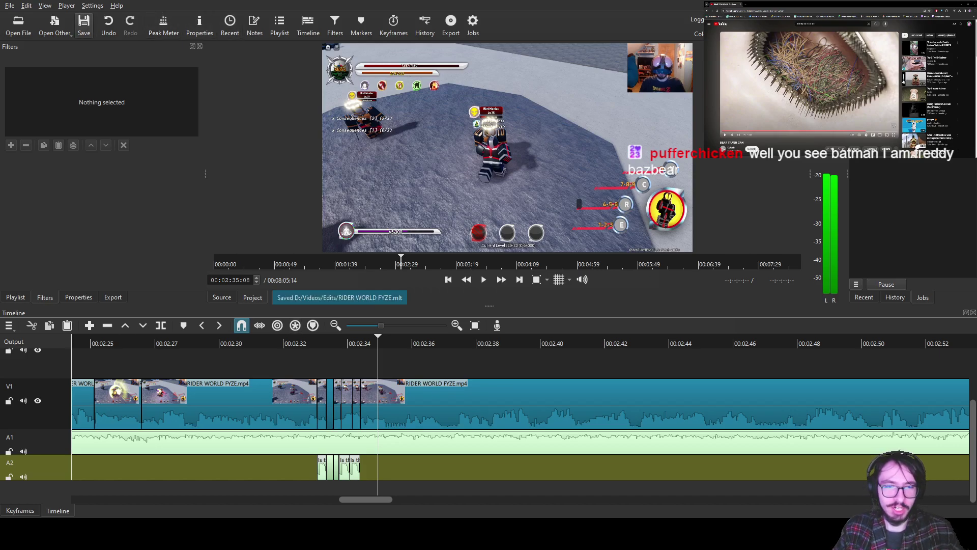
# - Review the attack from about 00:02:32:30 and split the V1 gameplay clip around 00:02:35:20 and again around 00:02:36:00
pyautogui.click(387, 402)
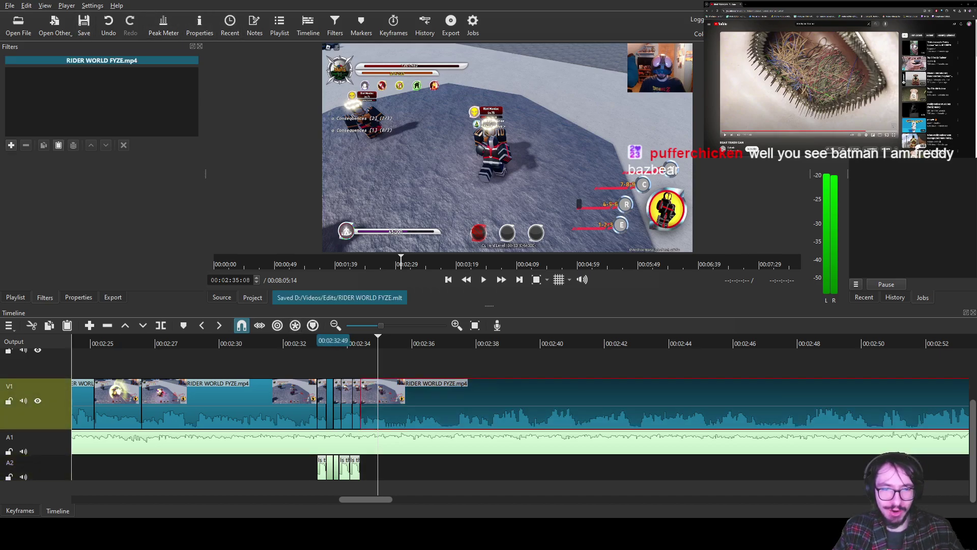
pyautogui.click(298, 342)
pyautogui.press('space')
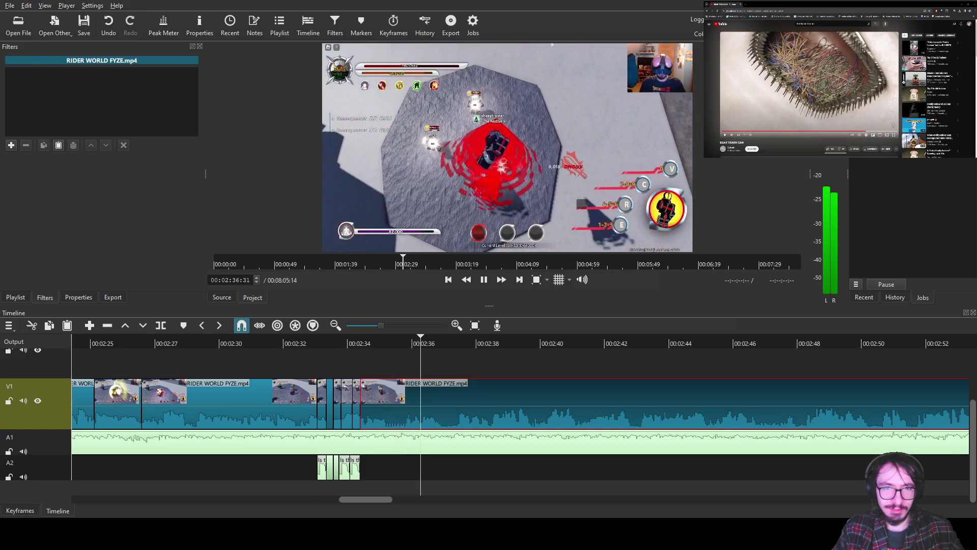
pyautogui.scroll(-1, 385, 356)
pyautogui.click(344, 342)
pyautogui.moveTo(344, 342)
pyautogui.mouseDown()
pyautogui.moveTo(377, 342)
pyautogui.moveTo(359, 342)
pyautogui.mouseUp()
pyautogui.press('s')
pyautogui.press('s')
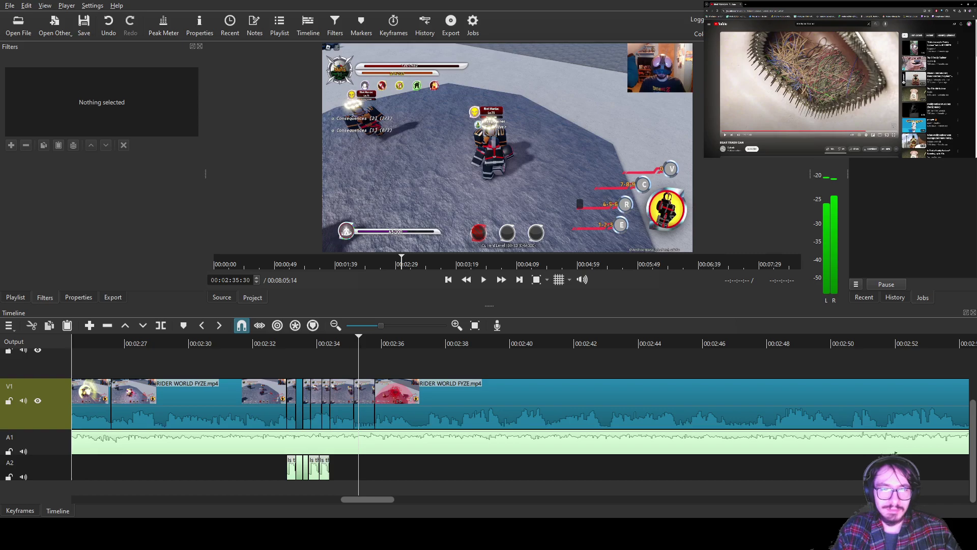
# - Switch to YouTube, search for "guy screaming meme" and play the first speaker-thumbnail sound effect result
pyautogui.moveTo(815, 24); pyautogui.dragTo(812, 24)
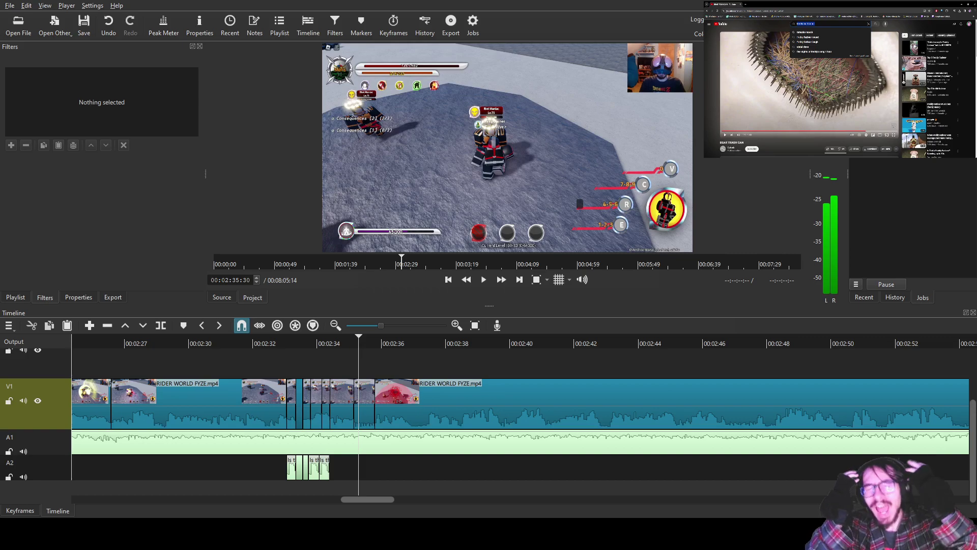
pyautogui.write('guy screaming meme')
pyautogui.press('Return')
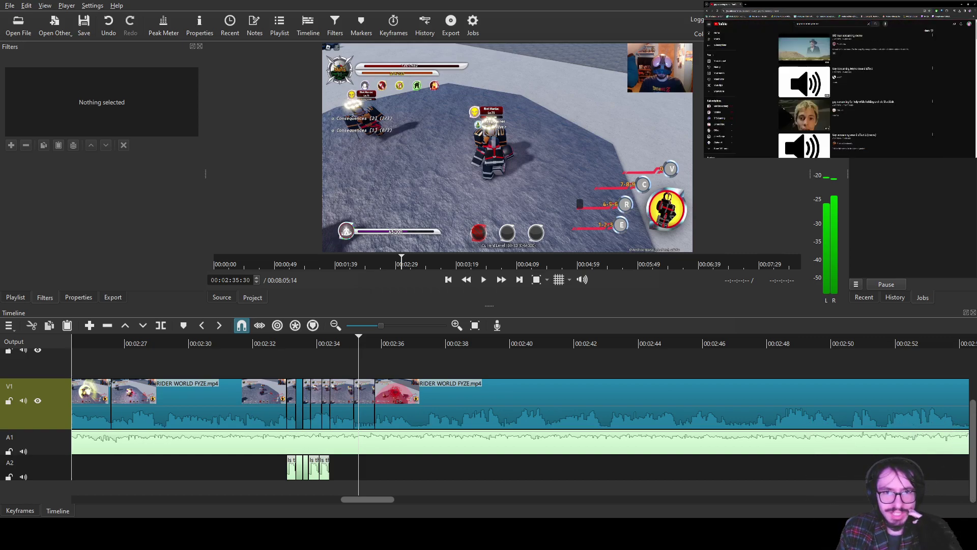
pyautogui.scroll(-1, 856, 93)
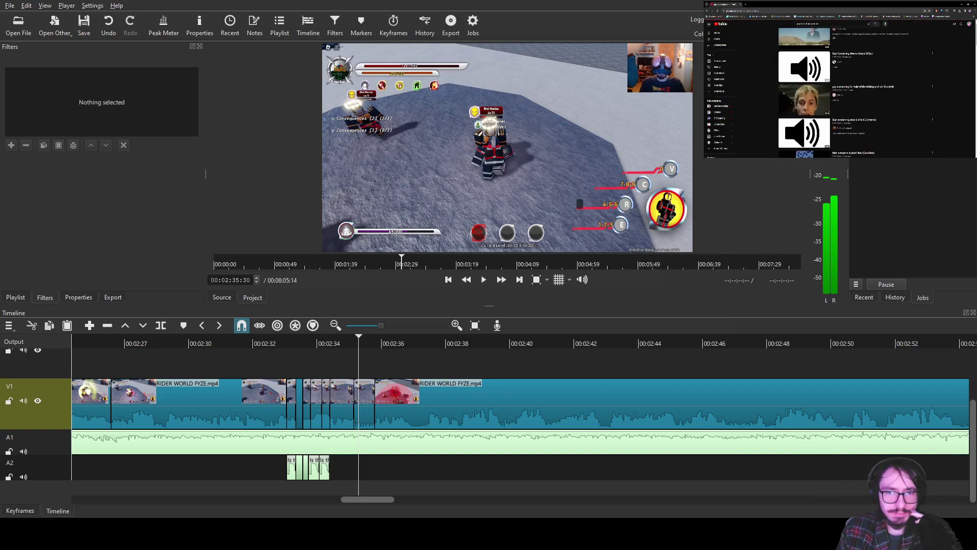
pyautogui.click(804, 66)
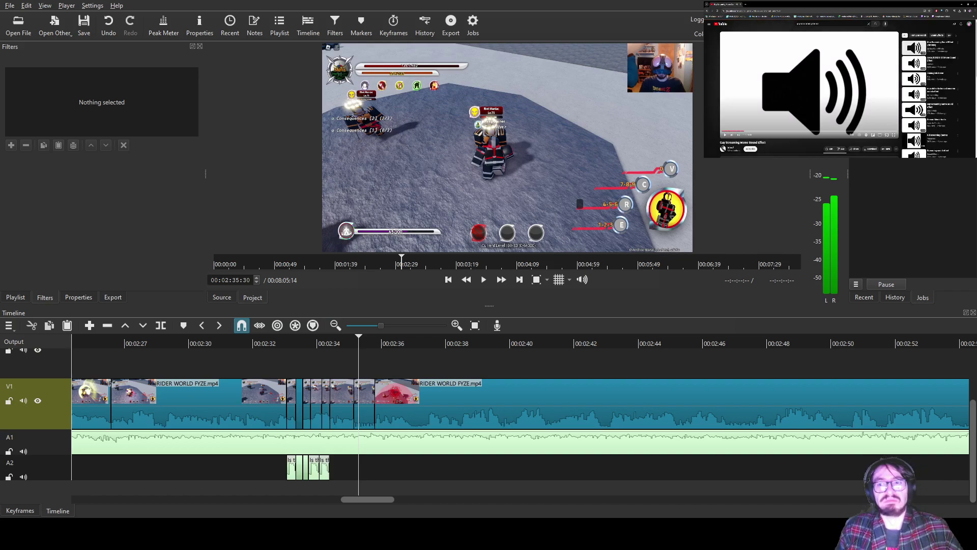
# - Return to the search results, audition another screaming sound effect further down the list, and go back
pyautogui.hotkey('alt', 'Left')
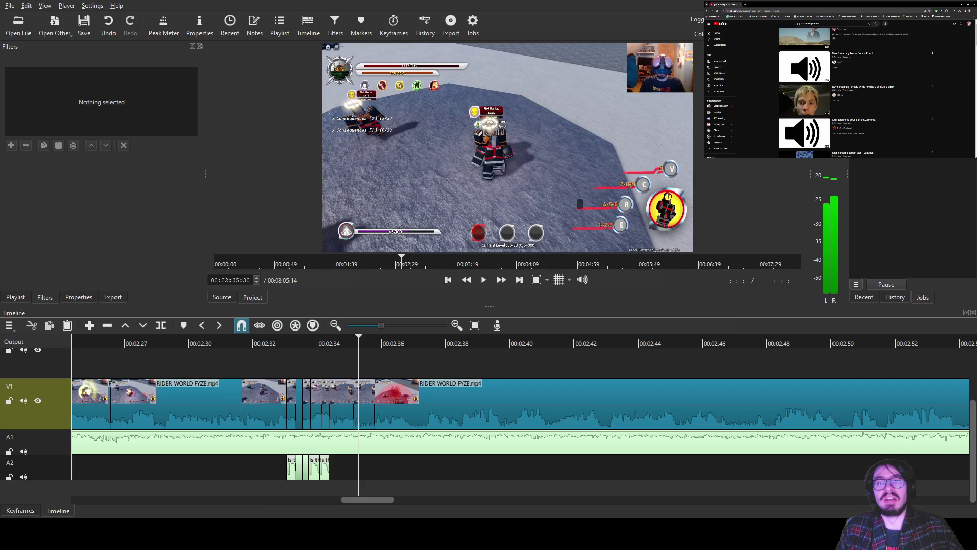
pyautogui.scroll(-3, 840, 92)
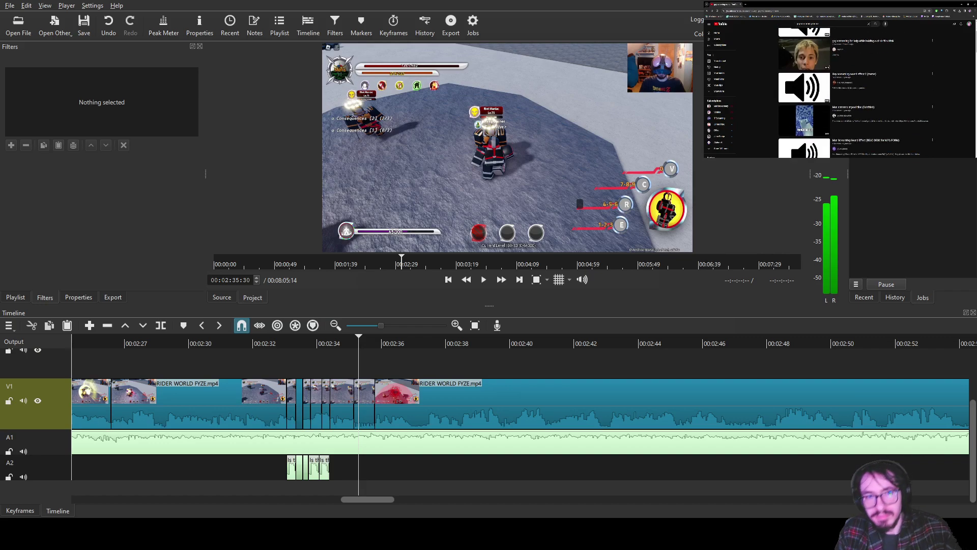
pyautogui.scroll(-3, 840, 92)
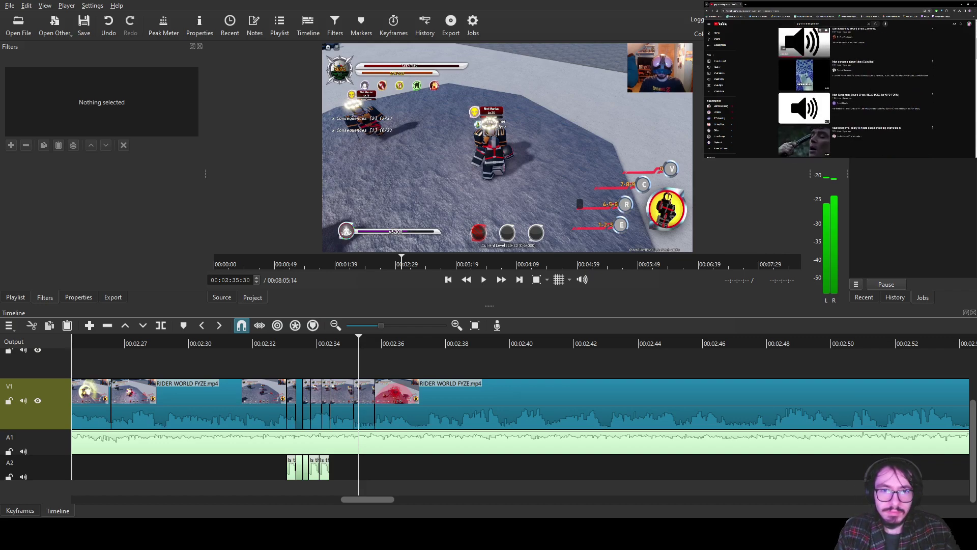
pyautogui.click(804, 42)
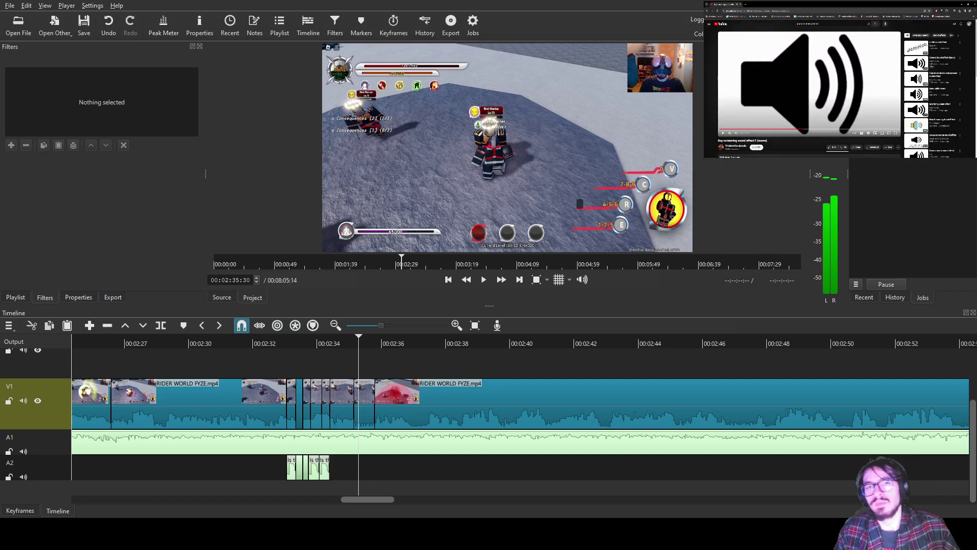
pyautogui.hotkey('alt', 'Left')
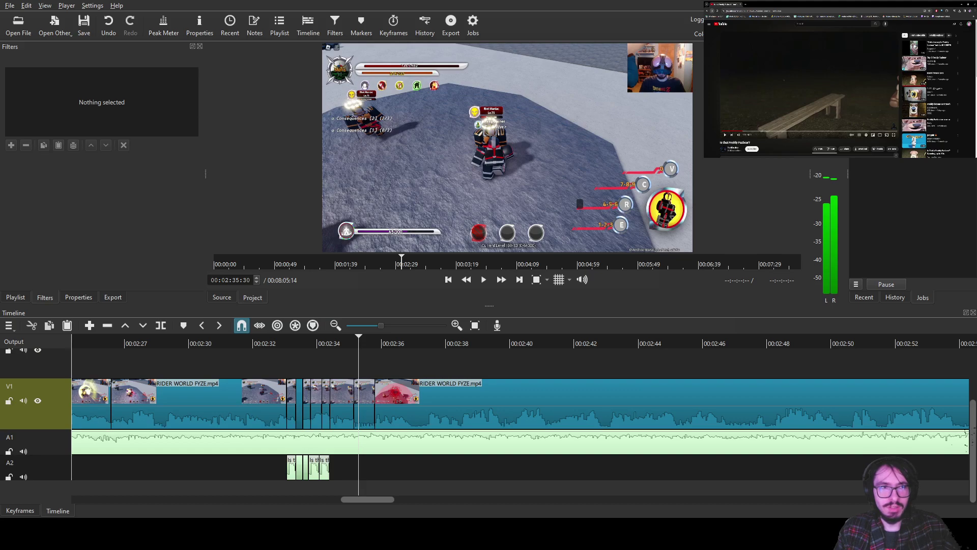
# - Open a recommended meme video, skip to near its end and show it full screen
pyautogui.click(915, 78)
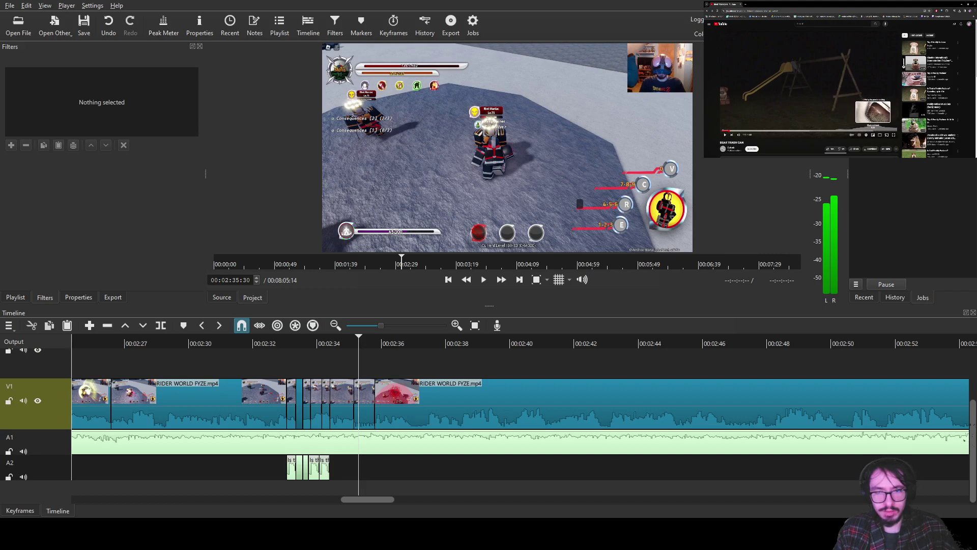
pyautogui.click(870, 131)
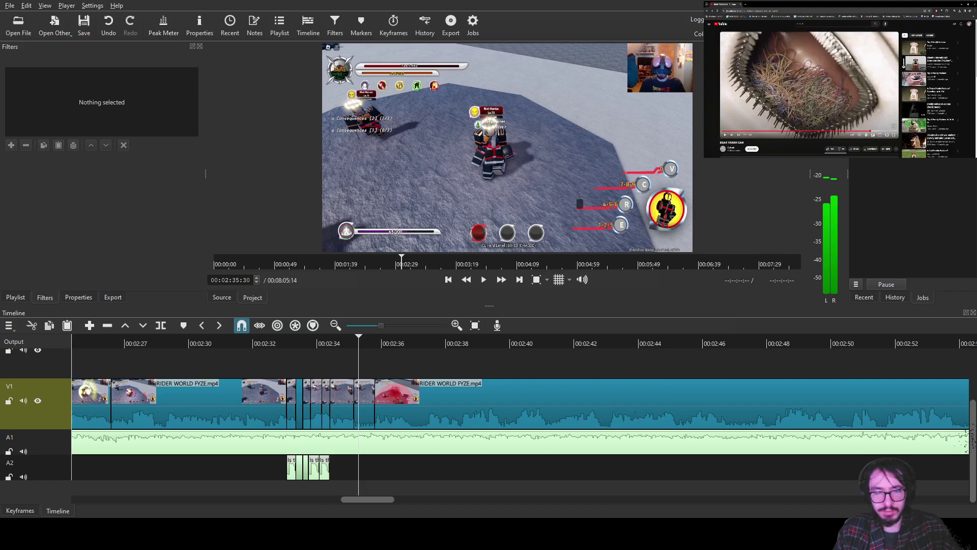
pyautogui.click(894, 135)
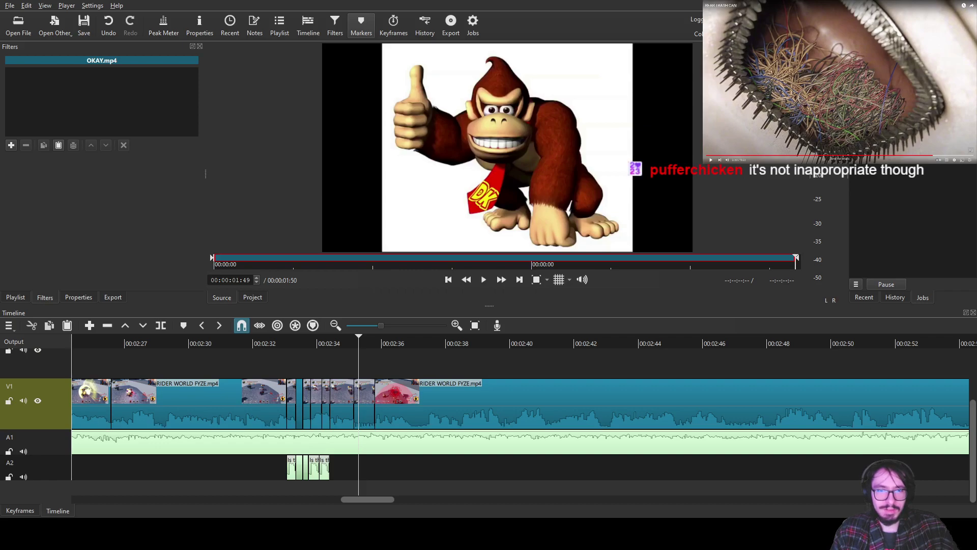
# - Preview Man screaming meme sound effect.mp4 in Shotcut and place it on A2 at the V1 cut near 00:02:35:20
pyautogui.click(483, 280)
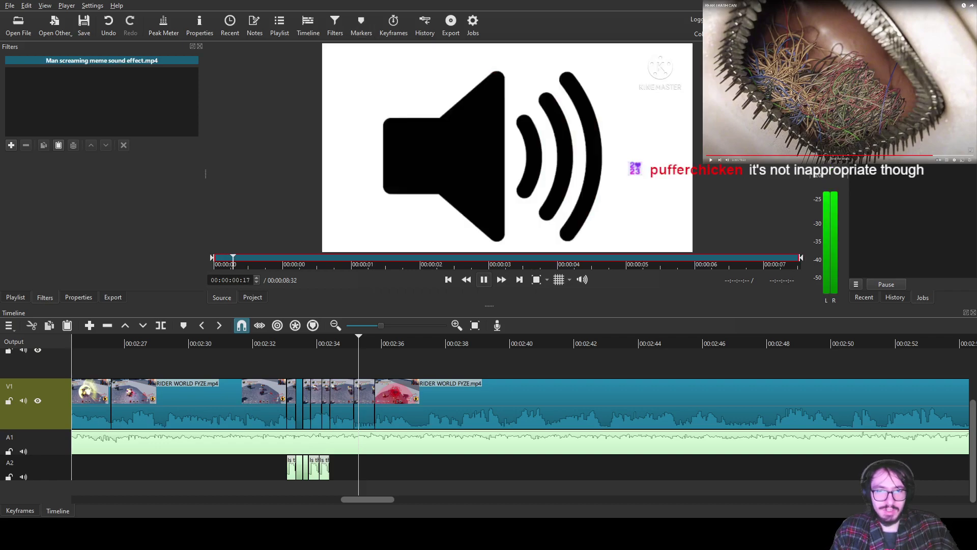
pyautogui.moveTo(483, 204); pyautogui.dragTo(357, 468)
pyautogui.click(486, 467)
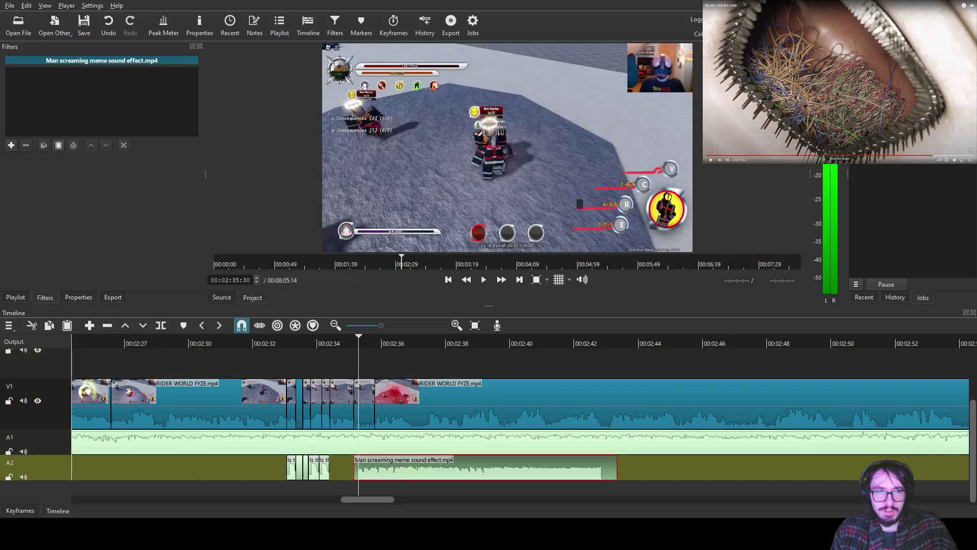
# - Add a Gain / Volume filter to the man screaming clip and set its level to -20 dB
pyautogui.click(11, 145)
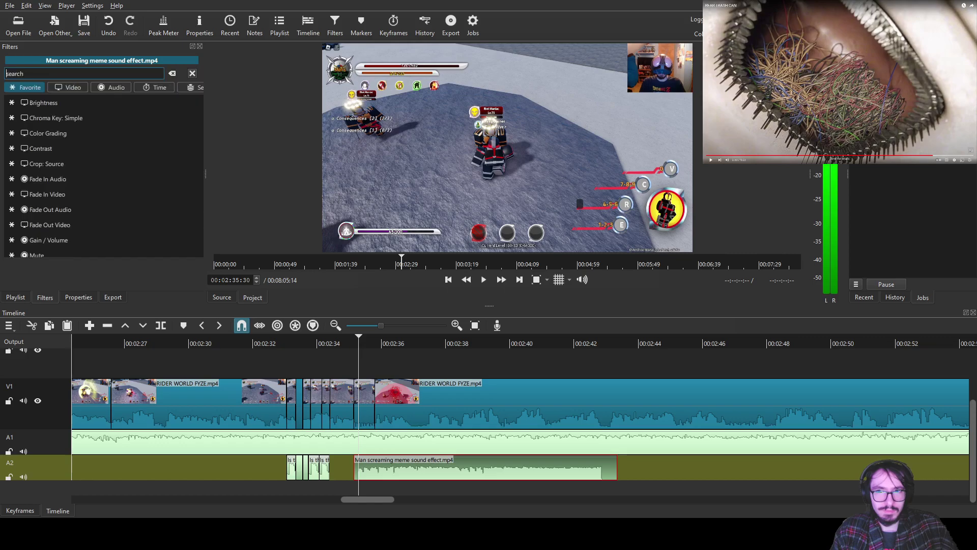
pyautogui.write('ga')
pyautogui.press('Return')
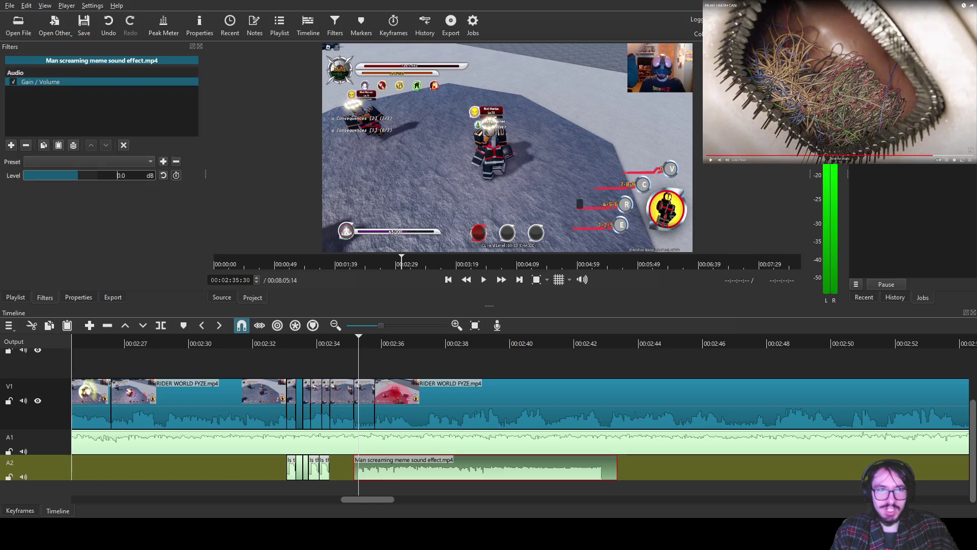
pyautogui.write('-2')
# - Play back the screaming sound on A2 and split off its short lead-in at about 00:02:35:30
pyautogui.click(483, 279)
pyautogui.press('space')
pyautogui.moveTo(412, 341); pyautogui.dragTo(358, 341)
pyautogui.press('s')
pyautogui.click(343, 342)
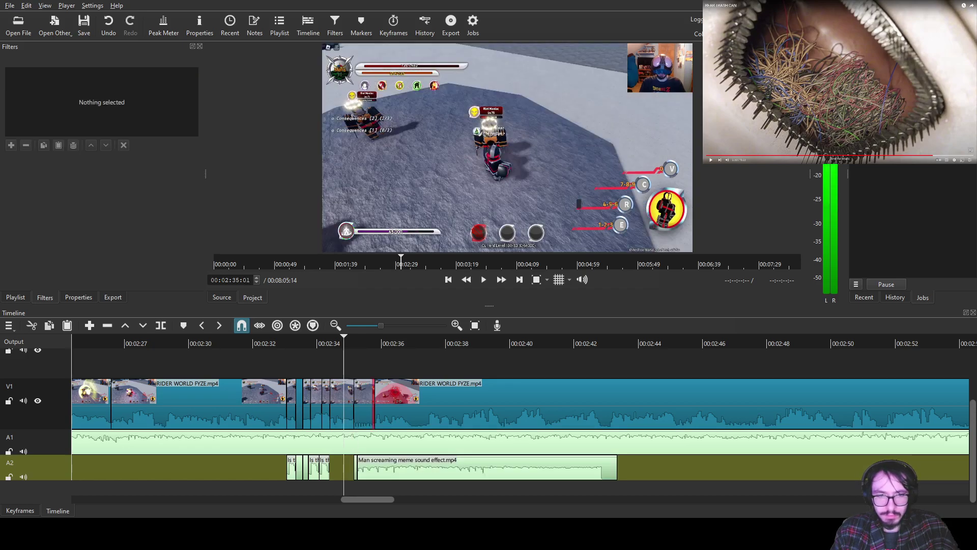
# - Move the main screaming clip back over its lead-in to the V1 cut and trim its end to the next V1 cut
pyautogui.moveTo(445, 471); pyautogui.dragTo(441, 472)
pyautogui.click(441, 471)
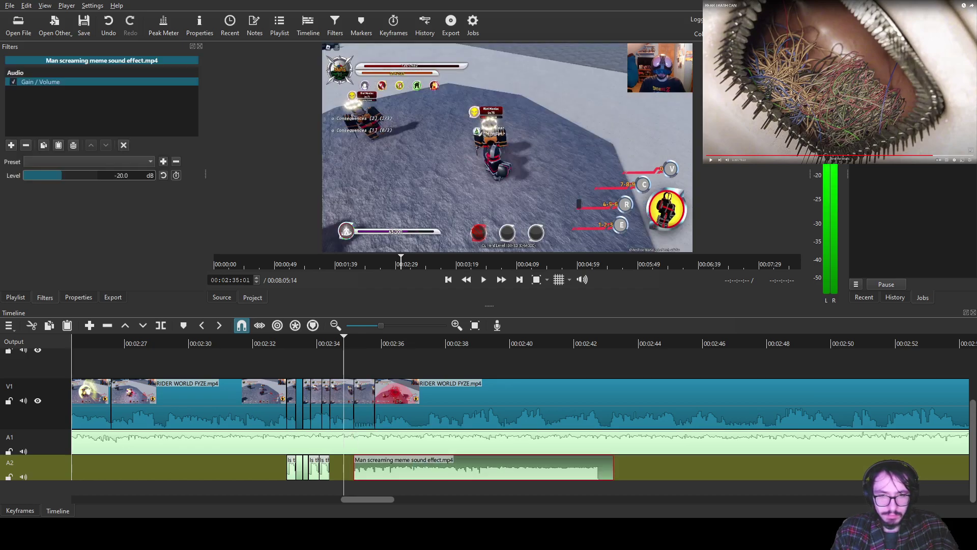
pyautogui.moveTo(612, 467); pyautogui.dragTo(374, 467)
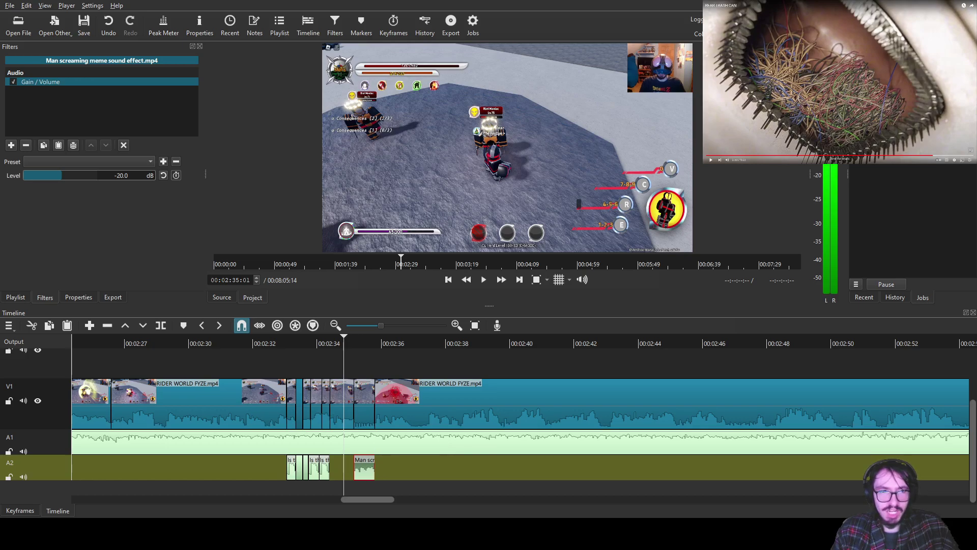
# - Set the man screaming clip's Gain / Volume level to -10 dB and play back the result
pyautogui.moveTo(120, 176); pyautogui.dragTo(116, 176)
pyautogui.write('1')
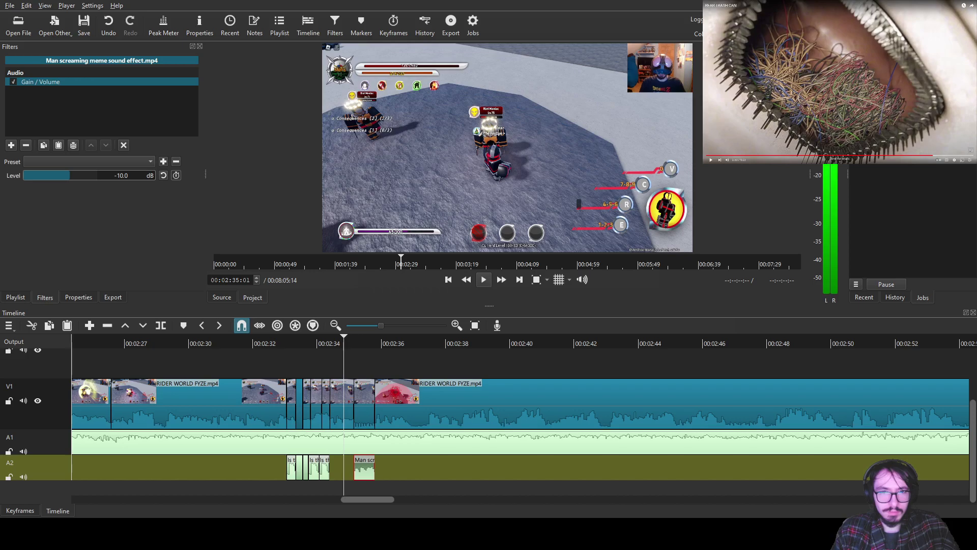
pyautogui.click(483, 279)
pyautogui.press('space')
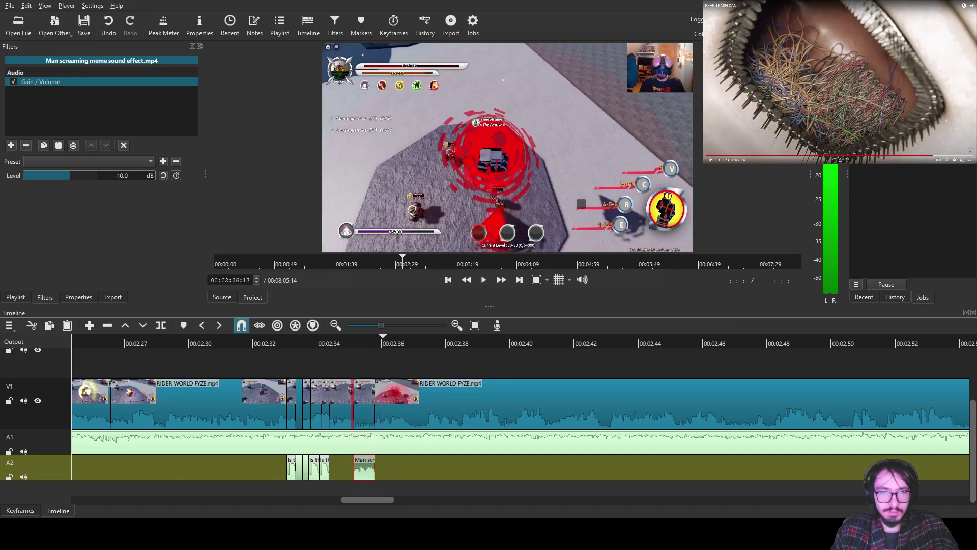
# - Add a Size, Position & Rotate filter to the V1 clip above the scream and zoom it to 220%
pyautogui.click(364, 395)
pyautogui.moveTo(383, 342); pyautogui.dragTo(360, 342)
pyautogui.click(11, 145)
pyautogui.write('siz')
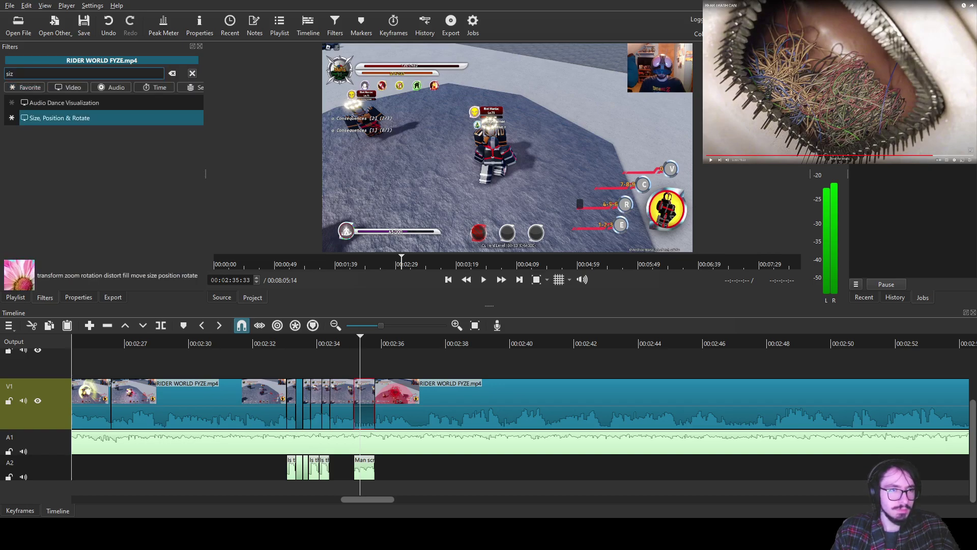
pyautogui.click(59, 118)
pyautogui.click(71, 204)
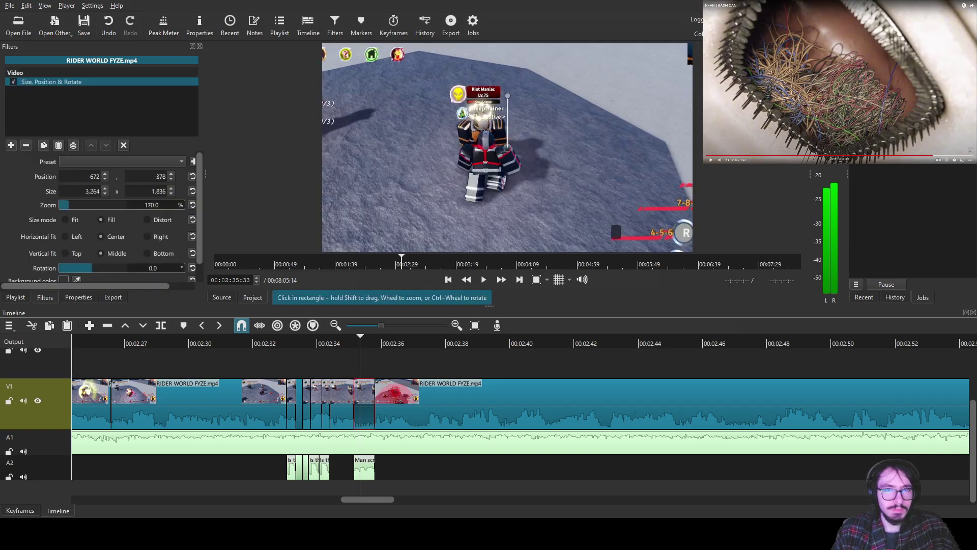
pyautogui.scroll(2, 507, 148)
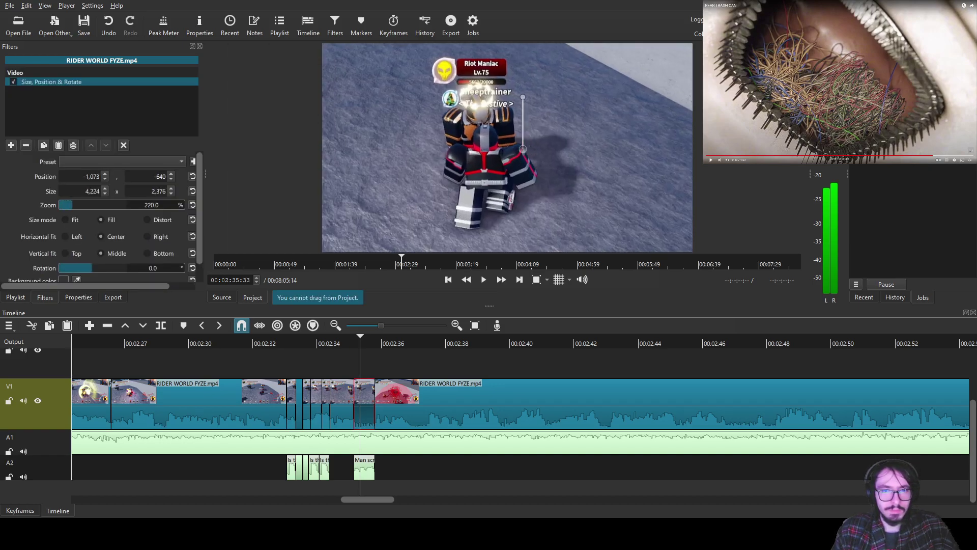
# - Play back the zoomed scream moment, save the project, and split the V1 footage at about 00:02:37:13
pyautogui.click(397, 407)
pyautogui.click(337, 342)
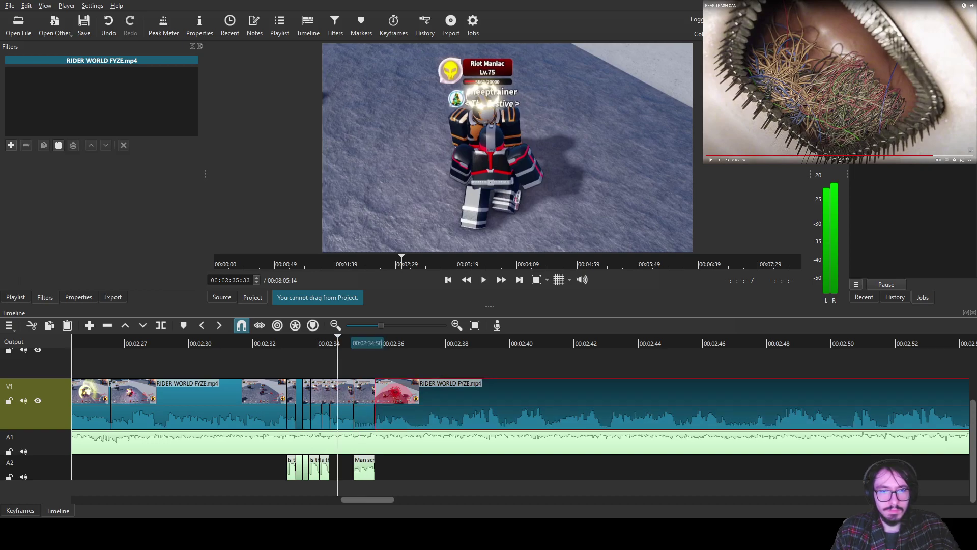
pyautogui.press('space')
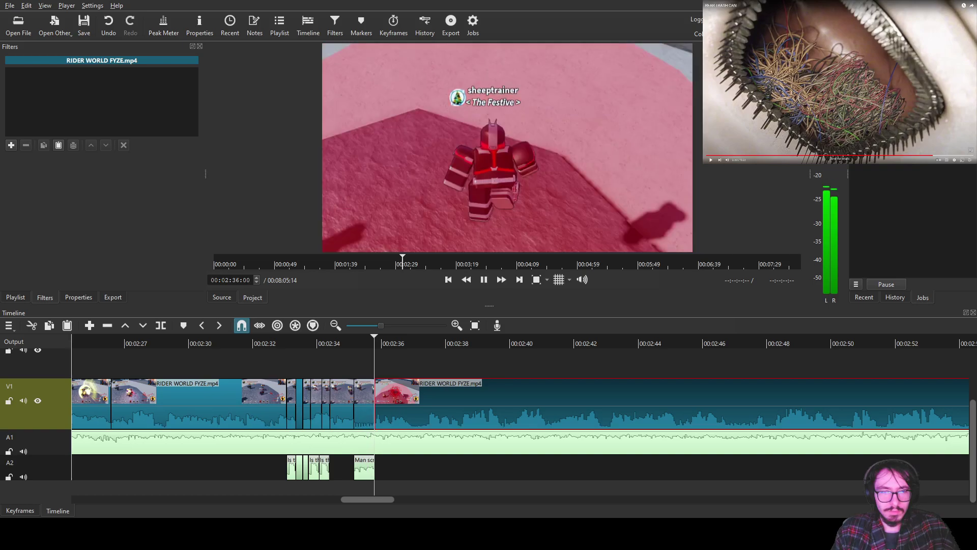
pyautogui.hotkey('ctrl', 's')
pyautogui.press('space')
pyautogui.press('s')
pyautogui.click(386, 340)
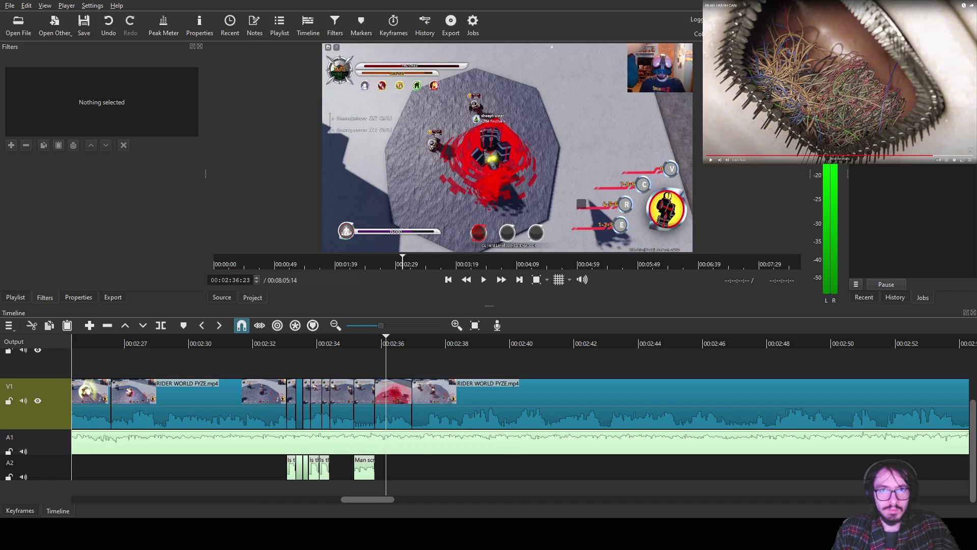
# - Place Confused.png on the track above the red attack clip and trim its end to the next V1 cut
pyautogui.moveTo(508, 148); pyautogui.dragTo(375, 363)
pyautogui.scroll(-4, 521, 407)
pyautogui.click(467, 363)
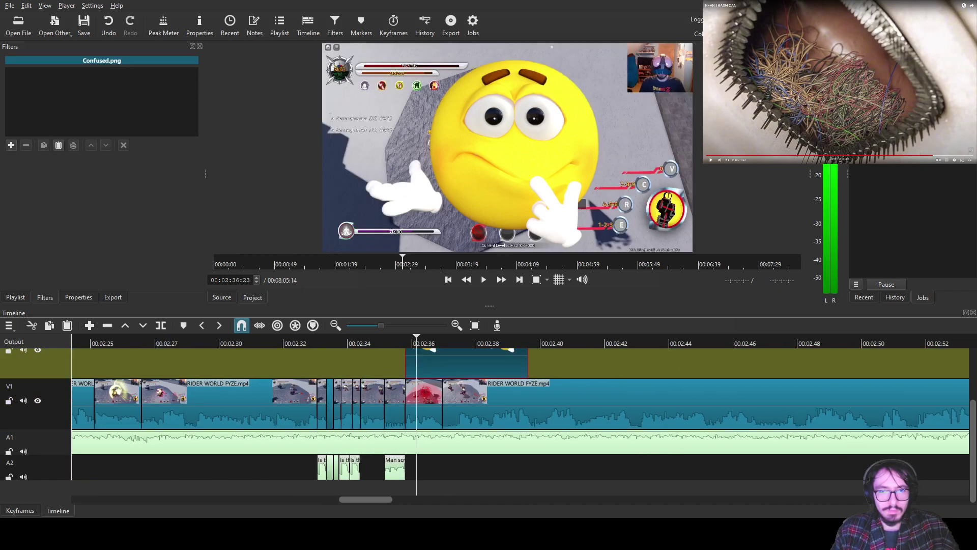
pyautogui.moveTo(528, 364); pyautogui.dragTo(441, 363)
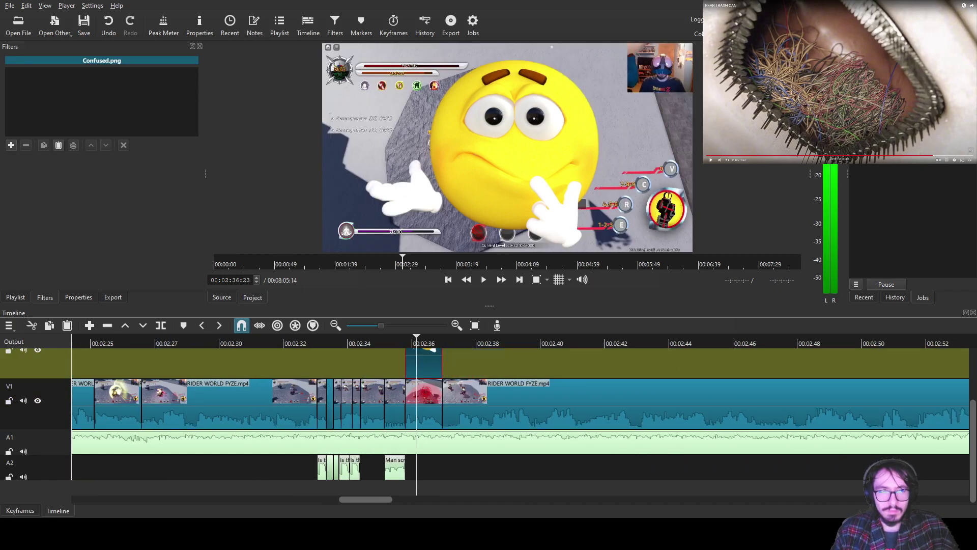
# - Add a Size, Position & Rotate filter to Confused.png, zoom it to 52.5% and position it at 890, 98
pyautogui.write('fsiz')
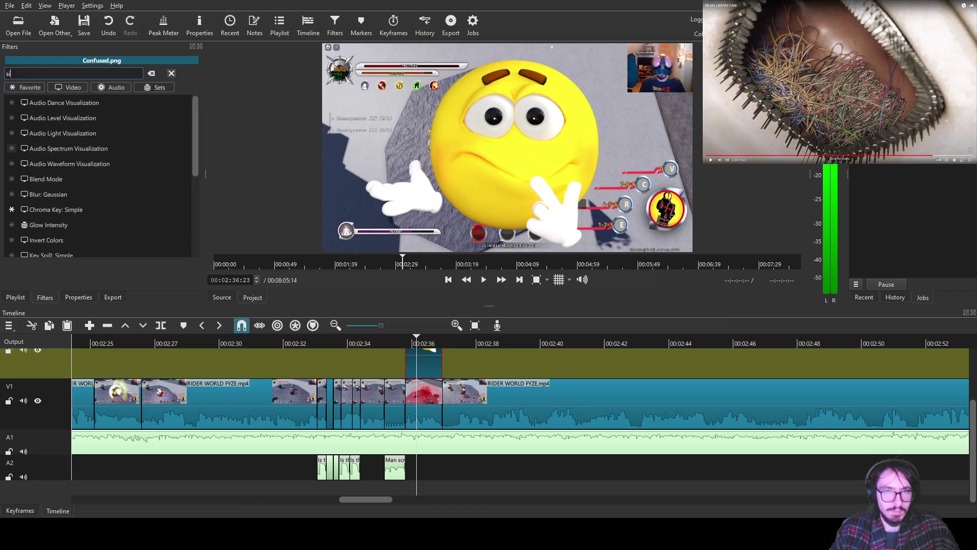
pyautogui.click(59, 117)
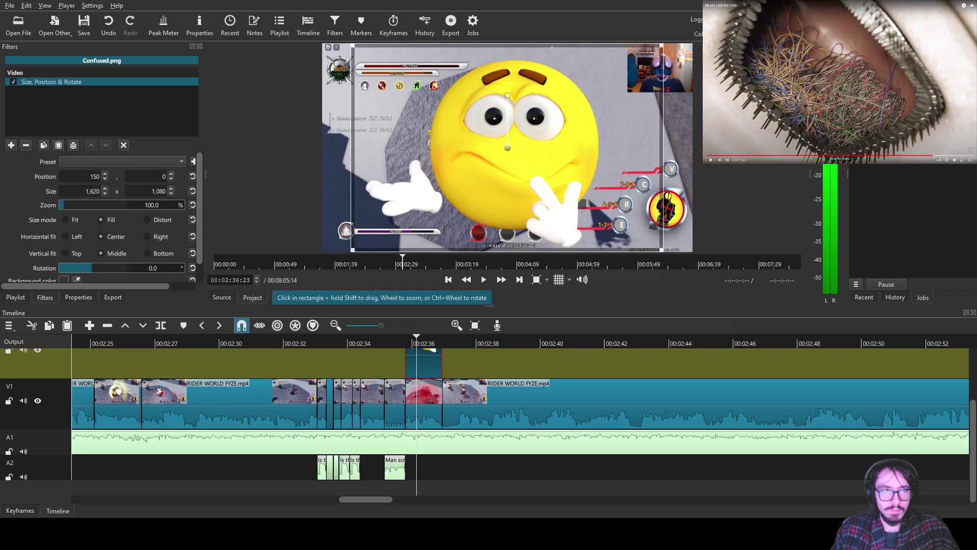
pyautogui.scroll(-4, 508, 147)
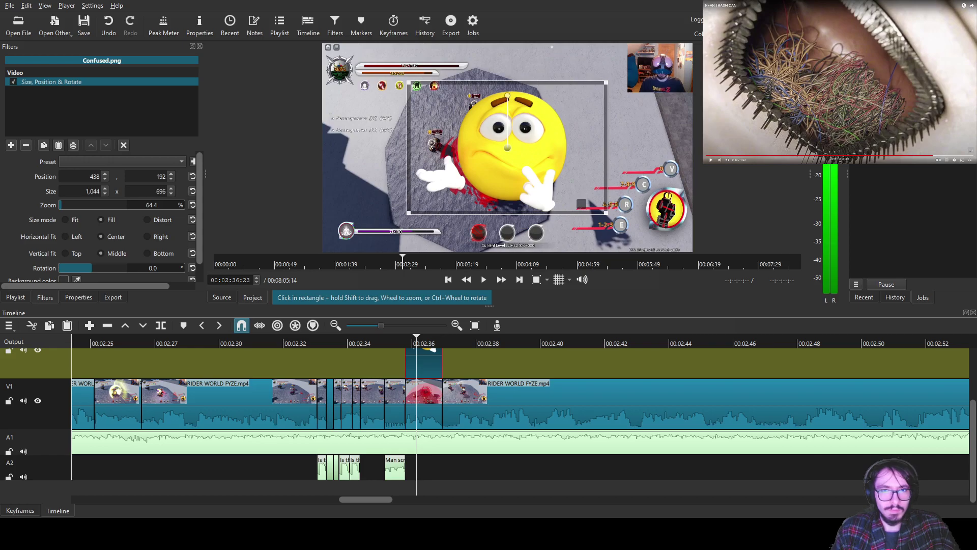
pyautogui.scroll(-2, 508, 148)
pyautogui.moveTo(507, 147); pyautogui.dragTo(577, 117)
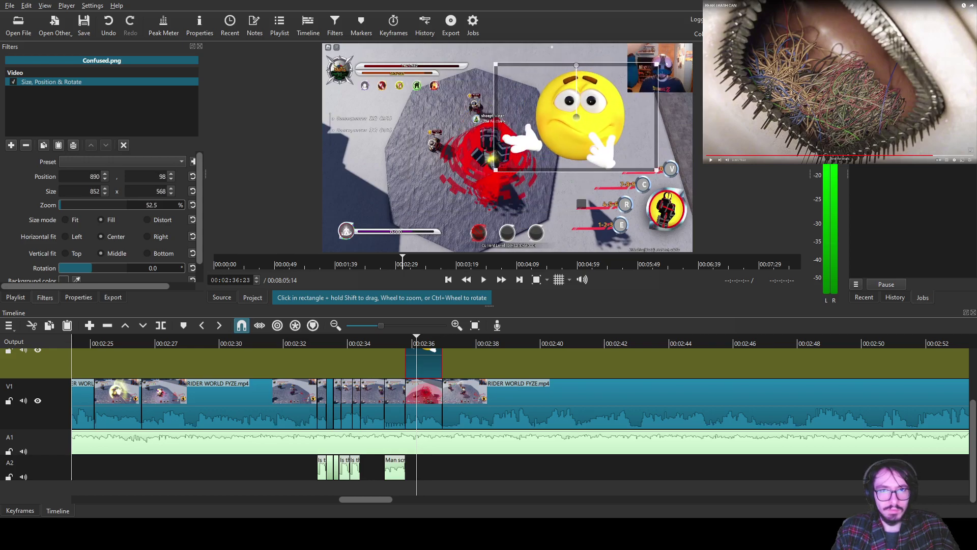
# - Add a Text: Simple filter to Confused.png reading "Exceed Charge?" in quotation marks
pyautogui.click(10, 145)
pyautogui.write('text')
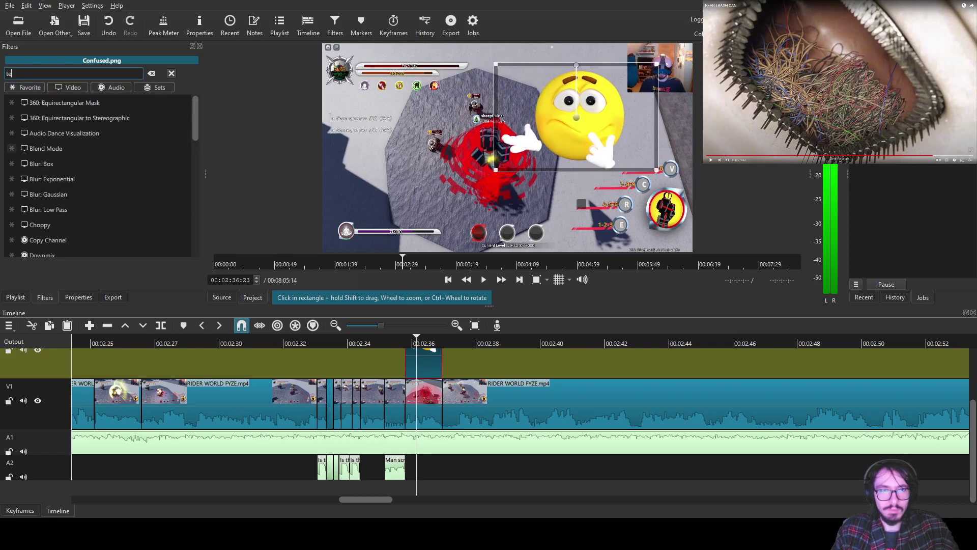
pyautogui.click(37, 147)
pyautogui.hotkey('ctrl', 'a')
pyautogui.write('"Exceed')
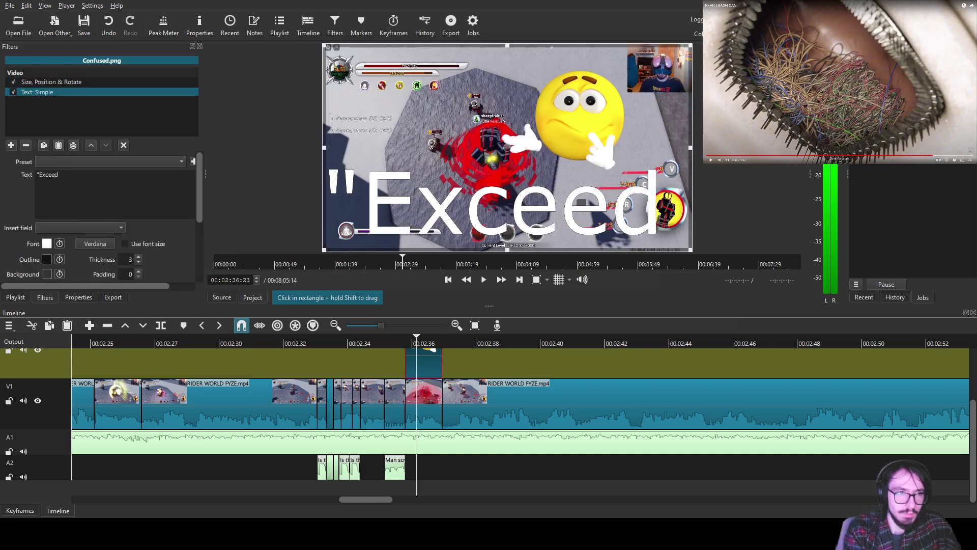
pyautogui.write(' Charge?"')
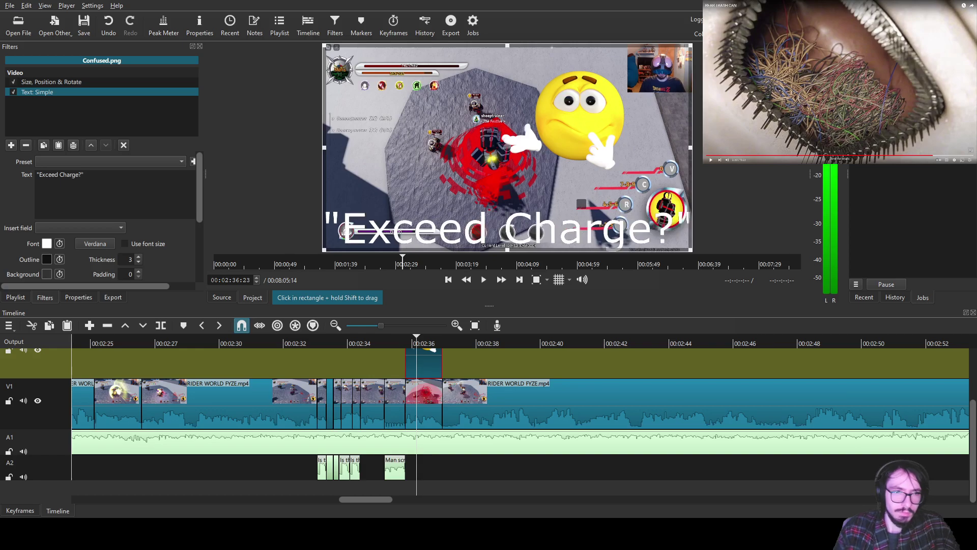
# - Give the Exceed Charge caption outline thickness 21 and a green font, shrink it to half width and place it just below the emoji
pyautogui.scroll(18, 130, 259)
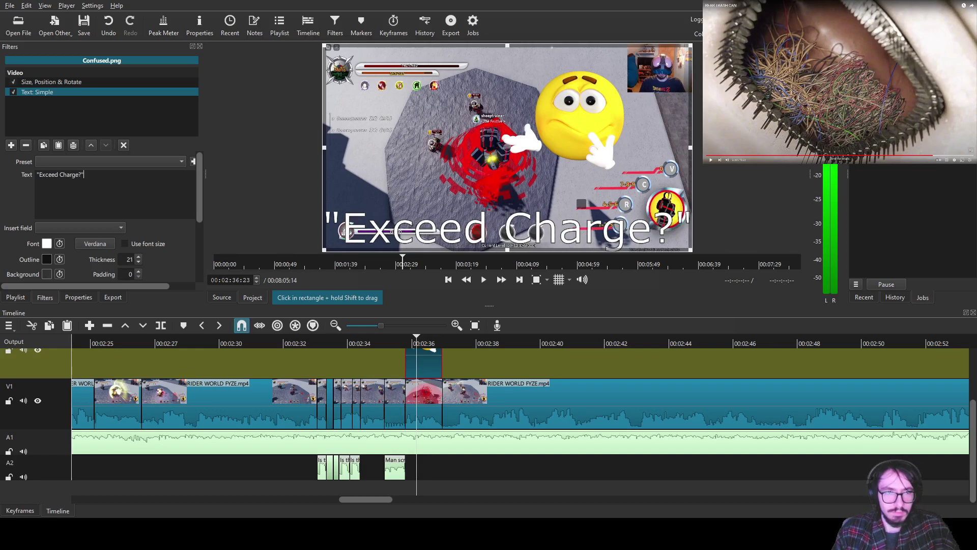
pyautogui.moveTo(690, 46); pyautogui.dragTo(506, 227)
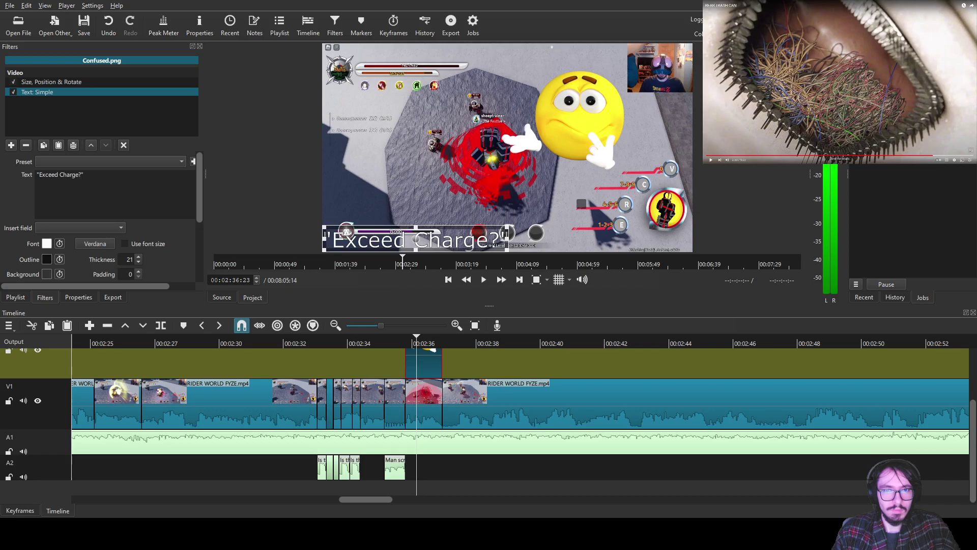
pyautogui.press('Return')
pyautogui.moveTo(415, 239); pyautogui.dragTo(504, 182)
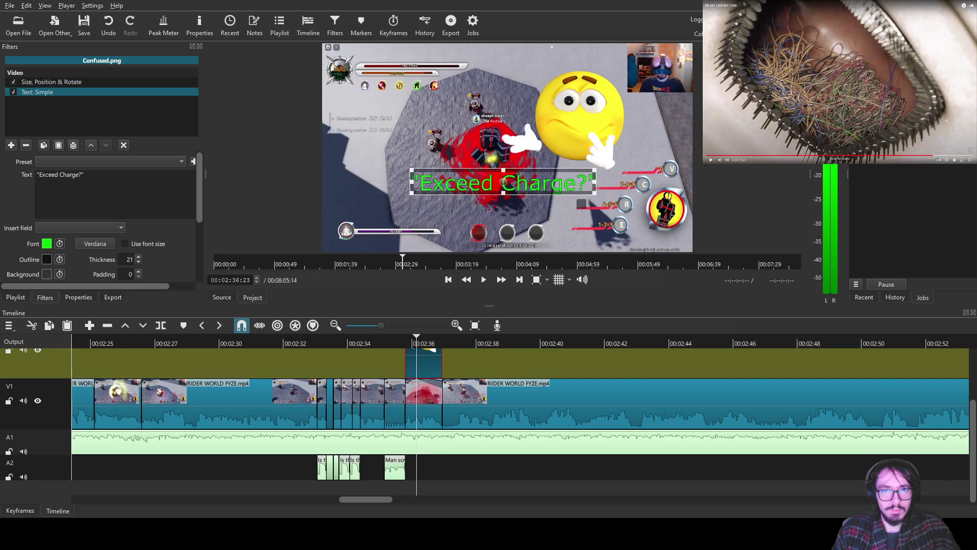
# - Save the project and play back the V1 footage following the Confused.png meme
pyautogui.click(456, 404)
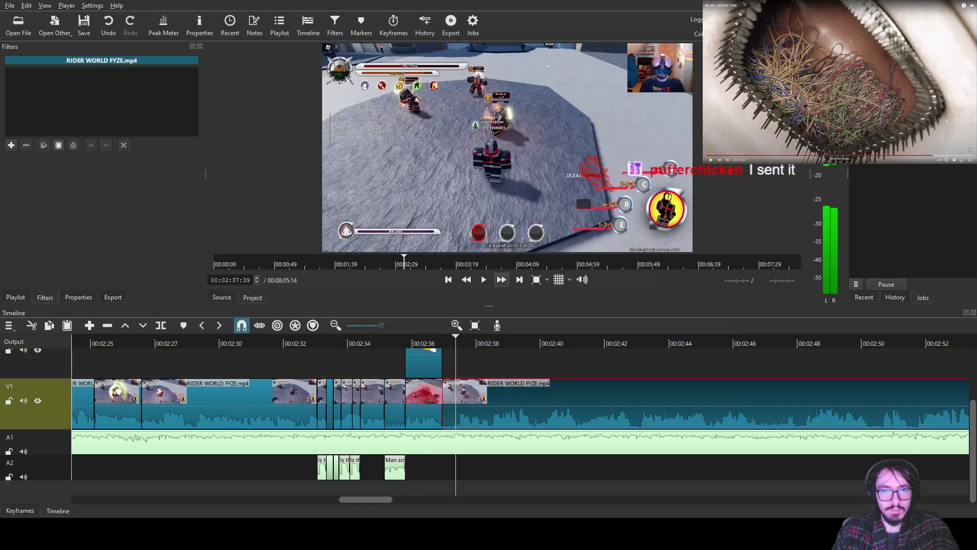
pyautogui.press('space')
pyautogui.hotkey('ctrl', 's')
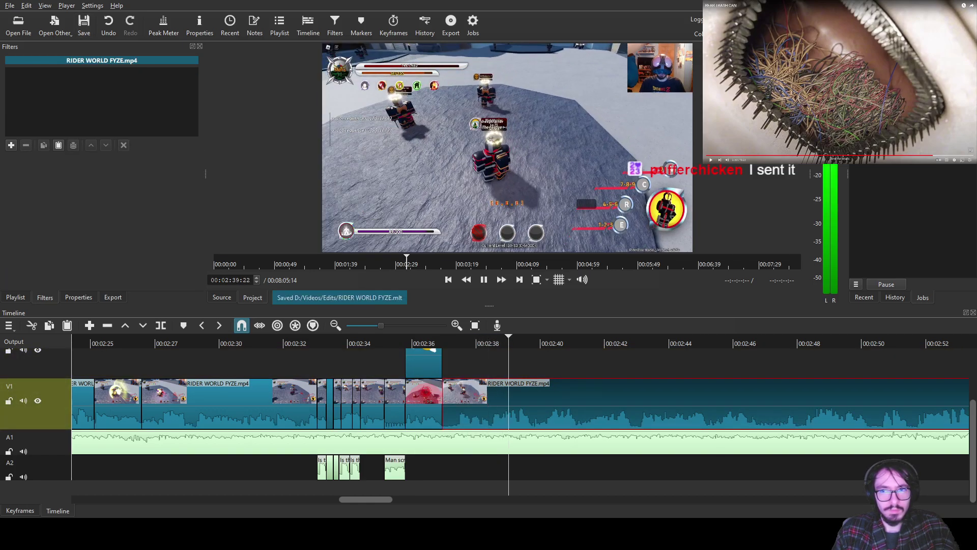
pyautogui.press('space')
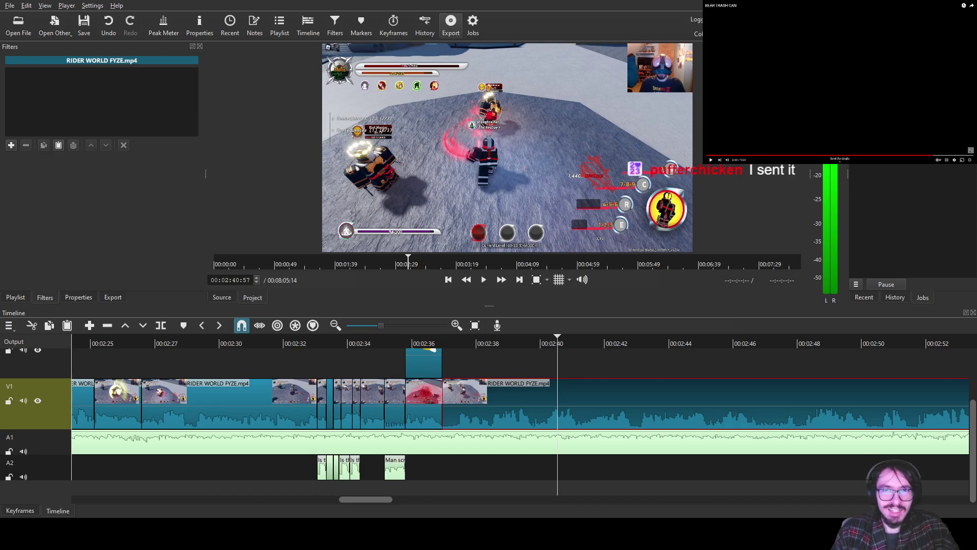
# - Review the sword slashing footage and split V1 at about 00:02:40:36 and 00:02:45:50
pyautogui.click(483, 280)
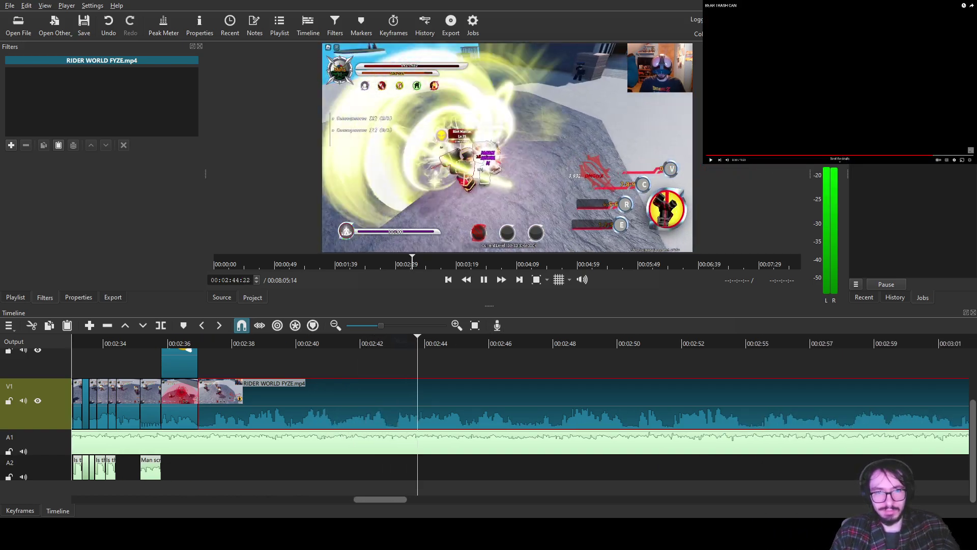
pyautogui.moveTo(382, 342); pyautogui.dragTo(309, 342)
pyautogui.press('s')
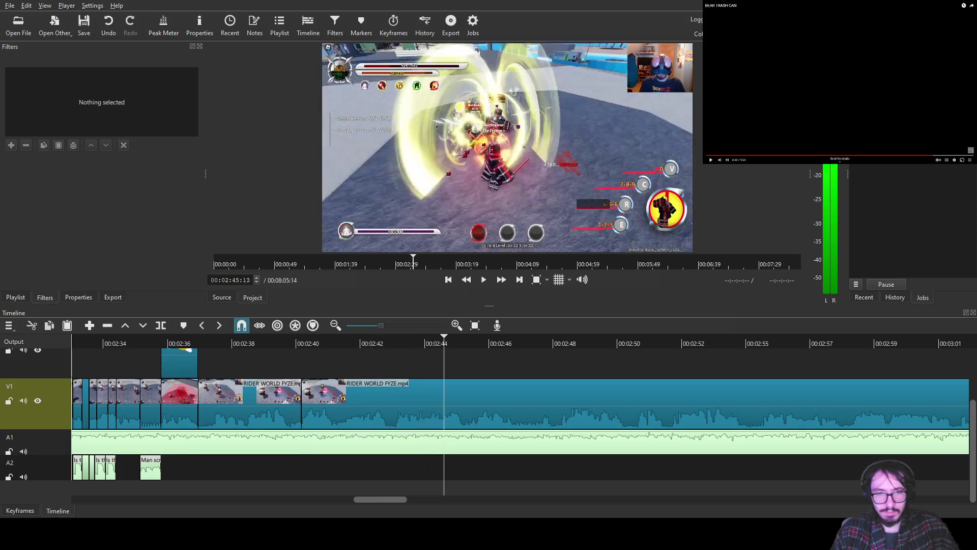
pyautogui.moveTo(501, 342); pyautogui.dragTo(330, 342)
pyautogui.press('s')
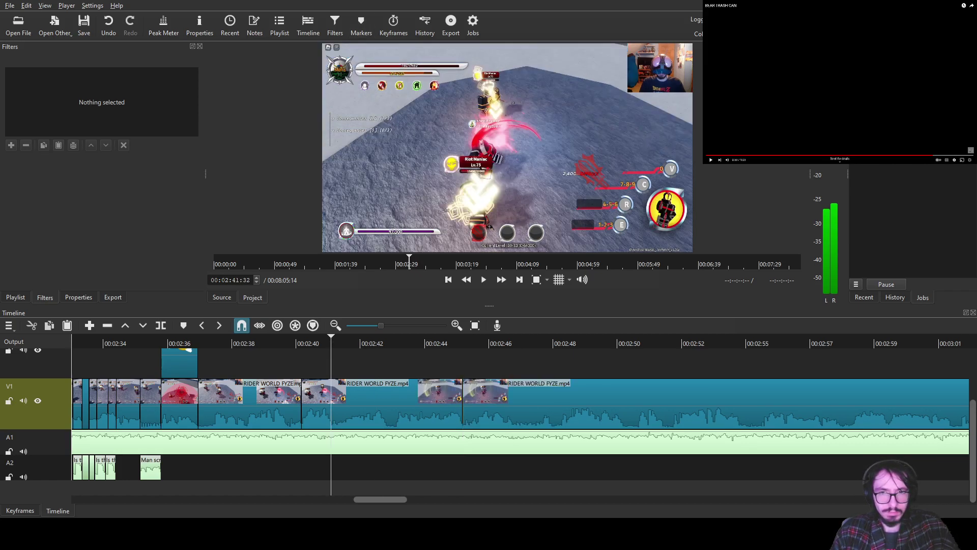
# - Place Patrick2.png above the sword slashing clip from its starting cut and extend its end to the next V1 cut
pyautogui.moveTo(507, 147); pyautogui.dragTo(301, 364)
pyautogui.hscroll(10, 520, 402)
pyautogui.click(603, 363)
pyautogui.moveTo(606, 364); pyautogui.dragTo(646, 364)
# - Replace the pasted text filter on Patrick2.png with Size, Position & Rotate, setting zoom to 50% and position to 1225, 545
pyautogui.hotkey('ctrl', 'shift', 'v')
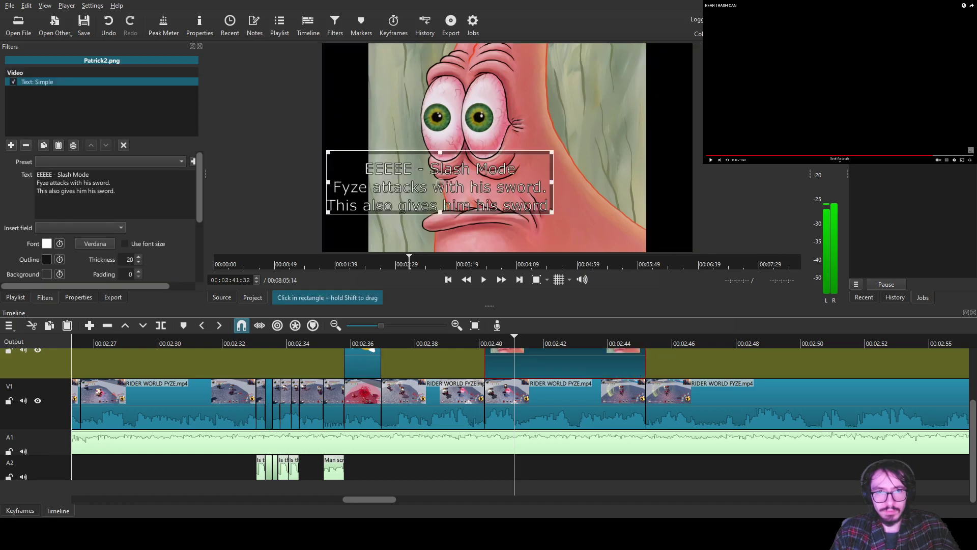
pyautogui.click(25, 145)
pyautogui.click(11, 145)
pyautogui.write('s')
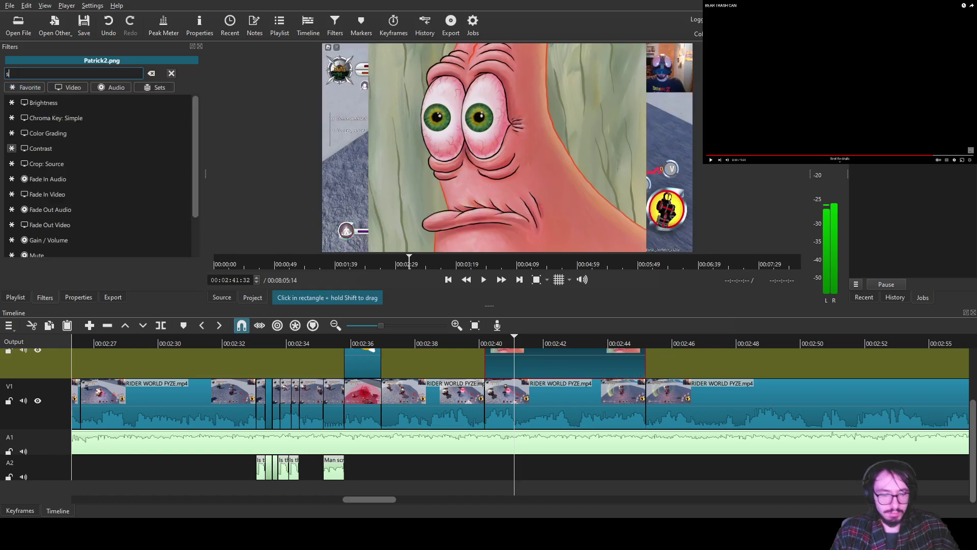
pyautogui.write('ize')
pyautogui.press('Return')
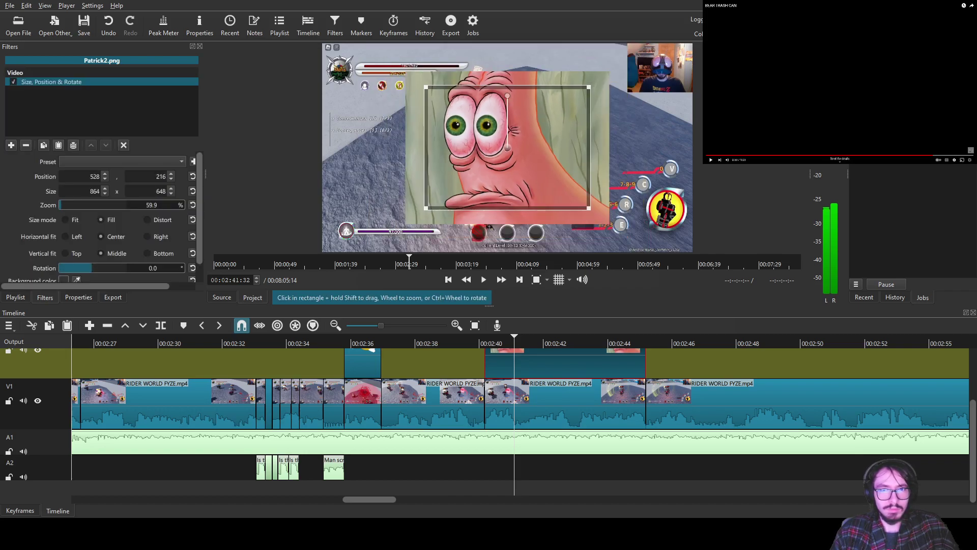
pyautogui.moveTo(507, 147); pyautogui.dragTo(618, 190)
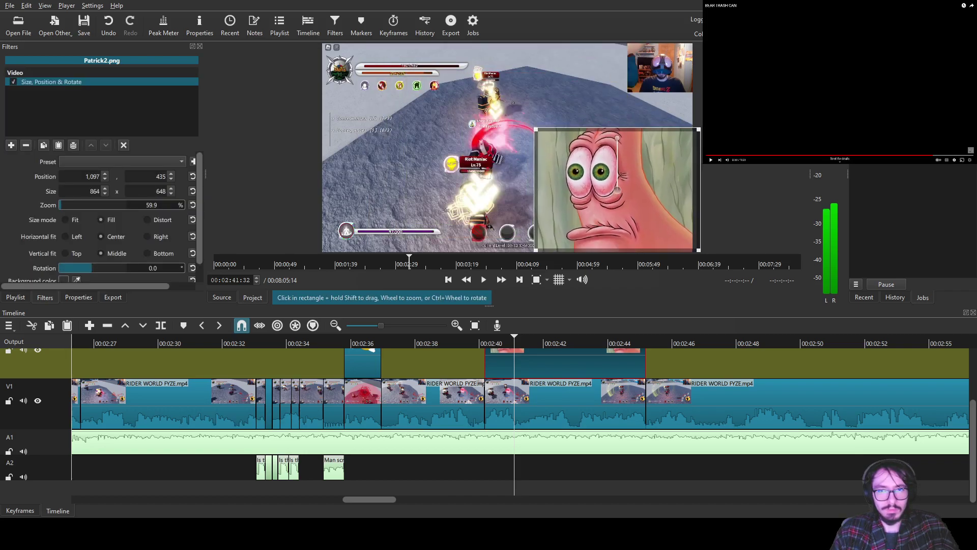
pyautogui.moveTo(535, 129); pyautogui.dragTo(564, 149)
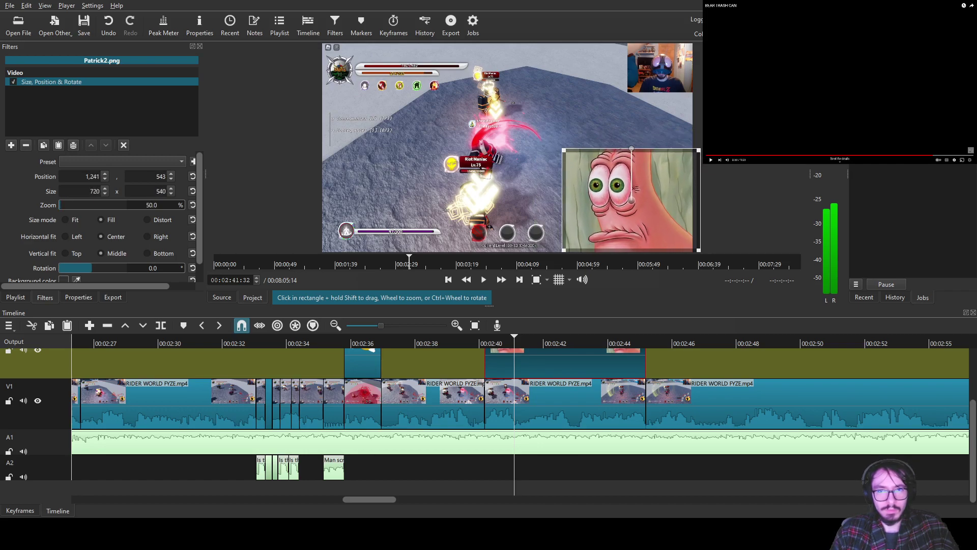
pyautogui.moveTo(631, 200); pyautogui.dragTo(628, 201)
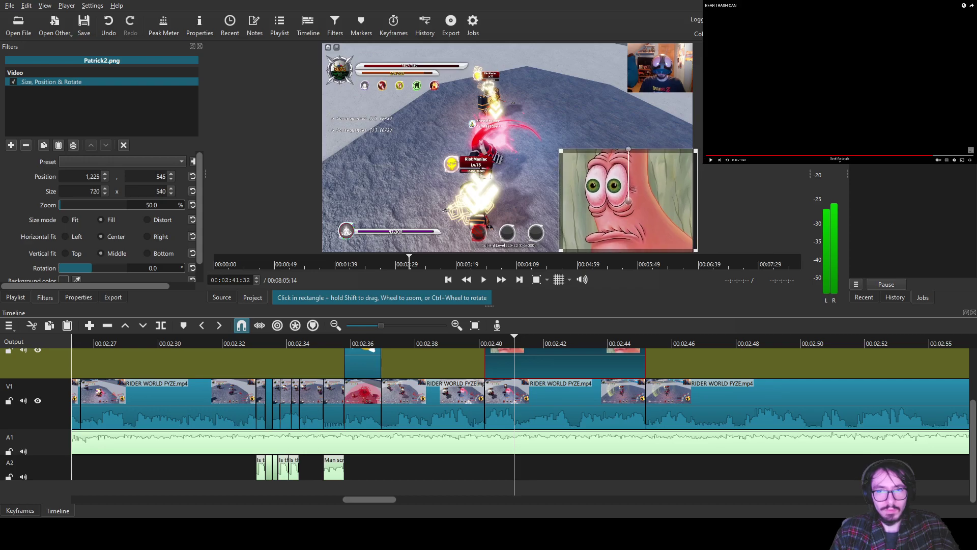
# - Add a Text: Simple filter to Patrick2.png, cue the playhead at 00:02:41:42 and set the caption to "No witnesses!" in quotation marks
pyautogui.click(10, 145)
pyautogui.write('tex')
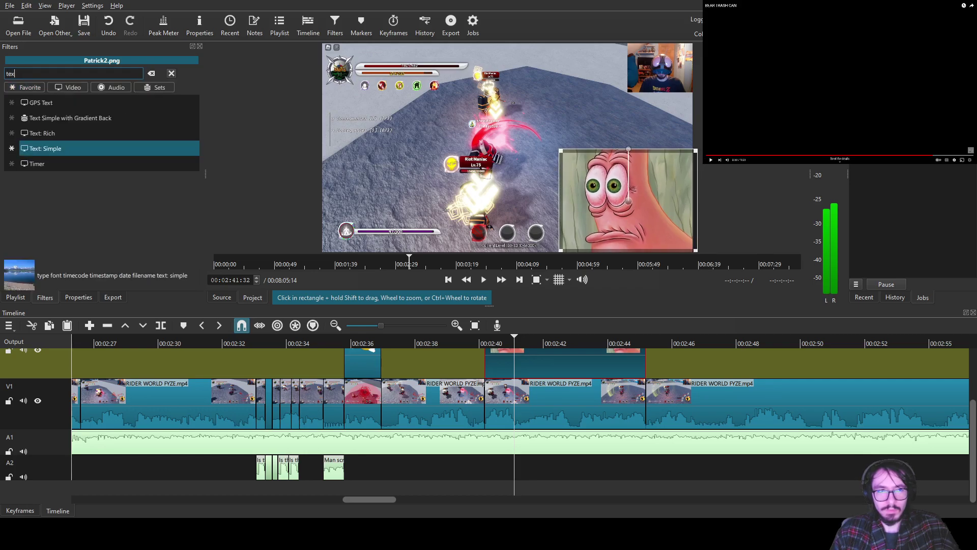
pyautogui.press('Return')
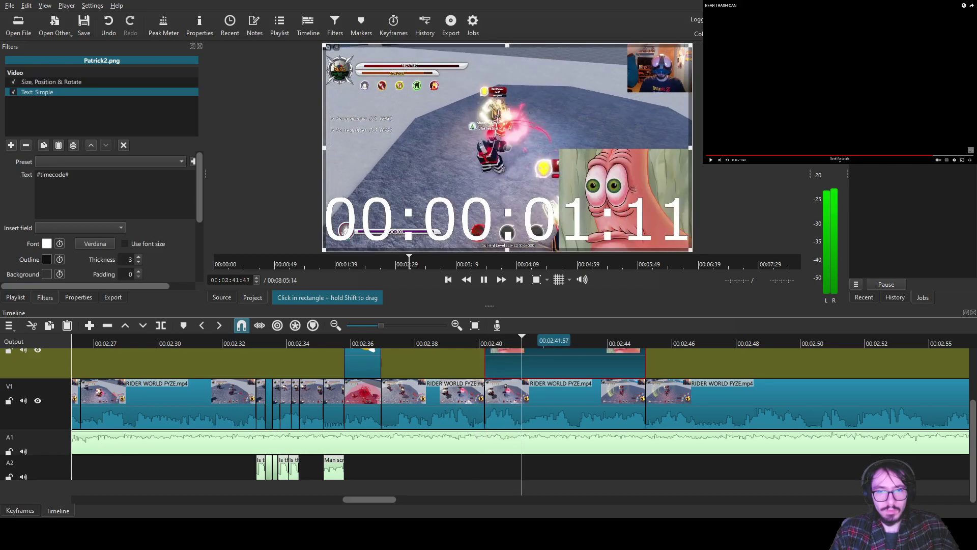
pyautogui.moveTo(515, 341); pyautogui.dragTo(522, 341)
pyautogui.press('Left')
pyautogui.press('Left')
pyautogui.press('Left')
pyautogui.press('Left')
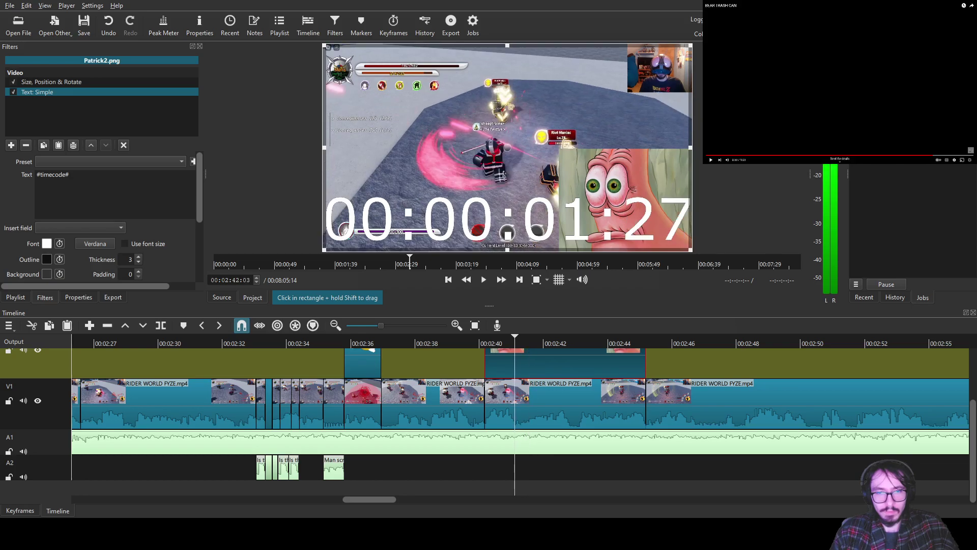
pyautogui.press('Right')
pyautogui.press('Right')
pyautogui.press('Right')
pyautogui.press('Right')
pyautogui.press('Right')
pyautogui.press('Right')
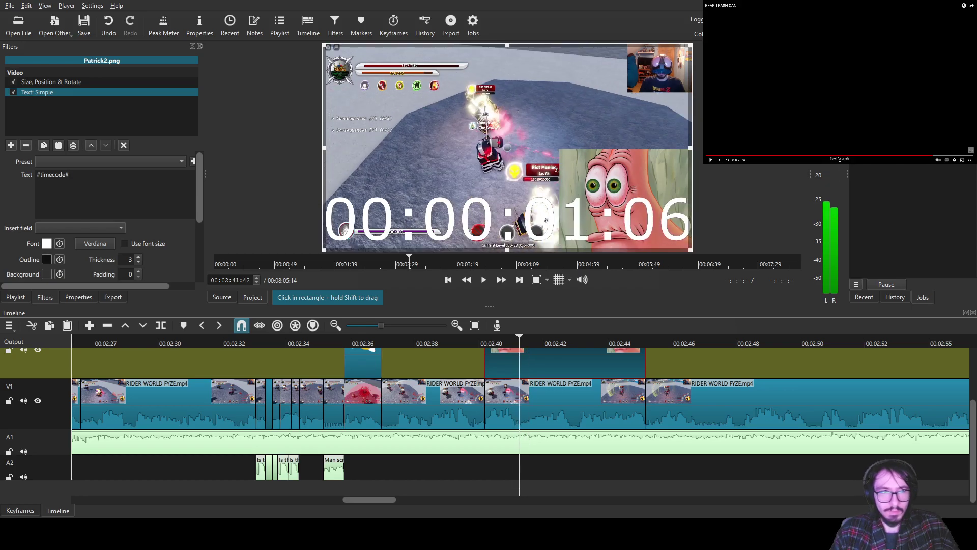
pyautogui.write('"No witne')
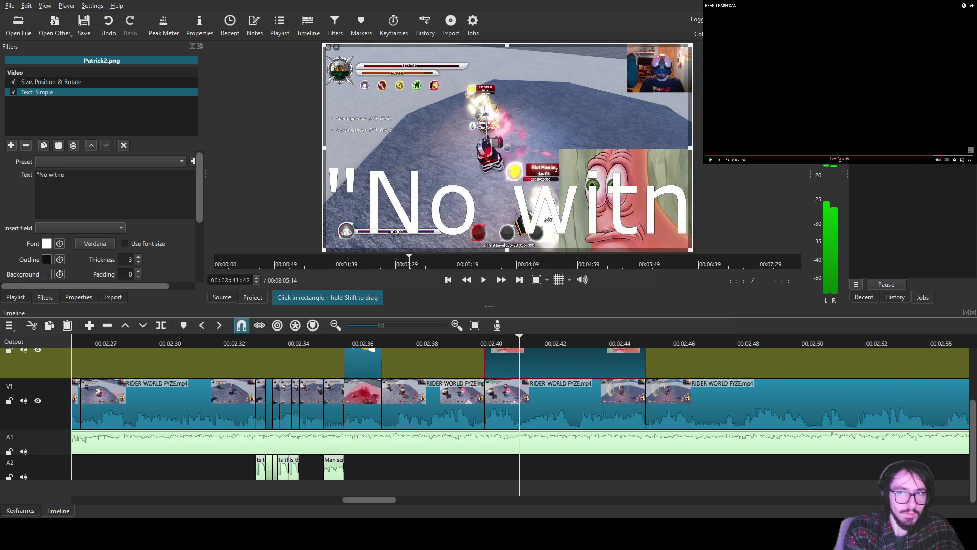
pyautogui.write('sses!"')
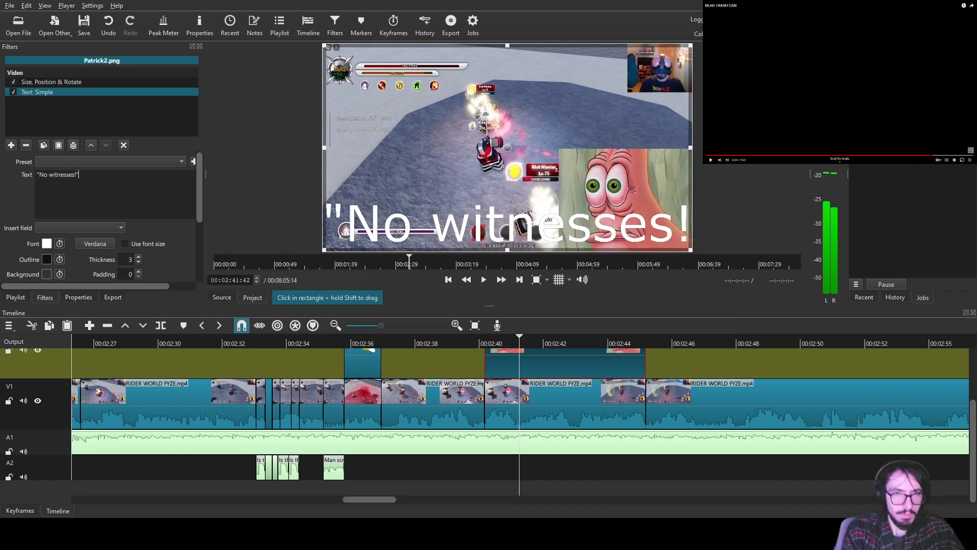
# - Style the caption with outline thickness 20 and a bright green font, then shrink it and place it just above the Patrick image
pyautogui.scroll(17, 129, 259)
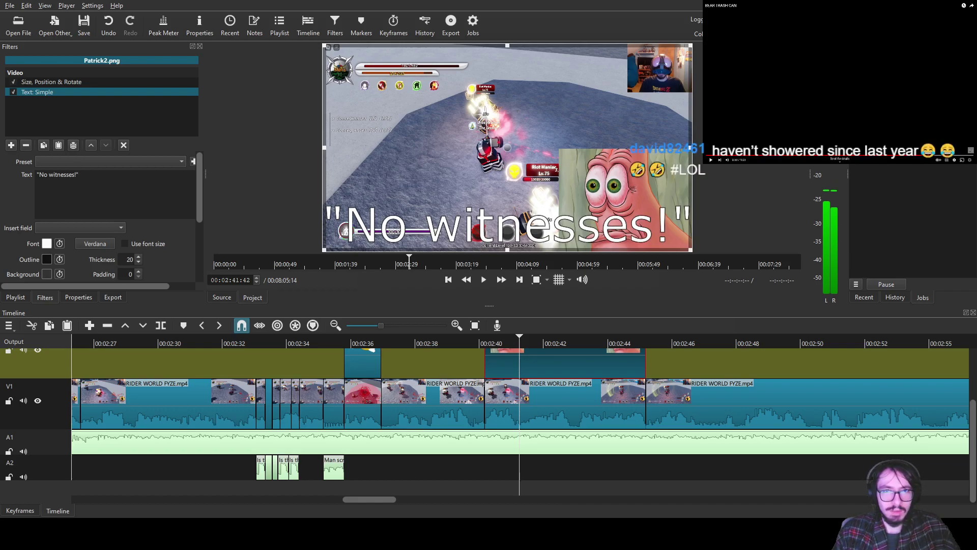
pyautogui.press('Return')
pyautogui.moveTo(690, 46); pyautogui.dragTo(493, 227)
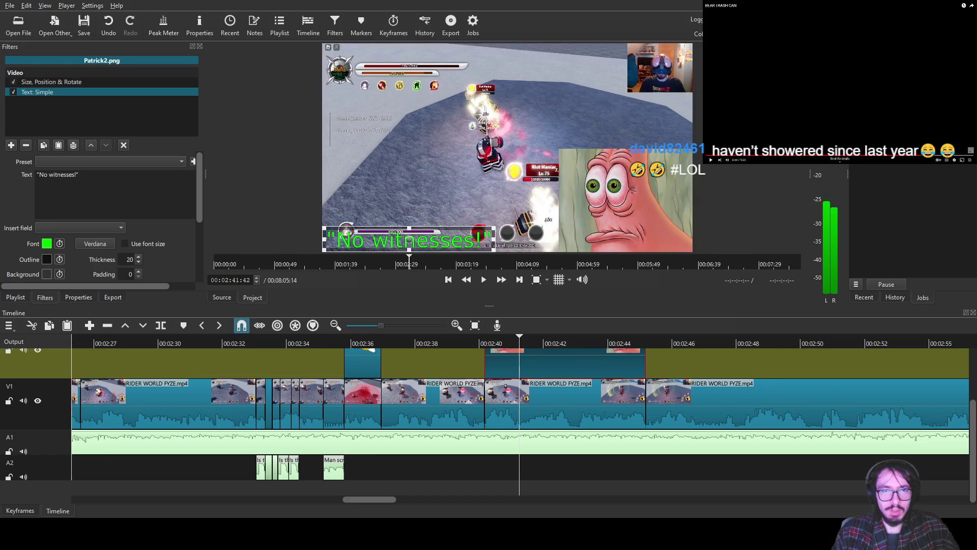
pyautogui.moveTo(409, 238); pyautogui.dragTo(606, 133)
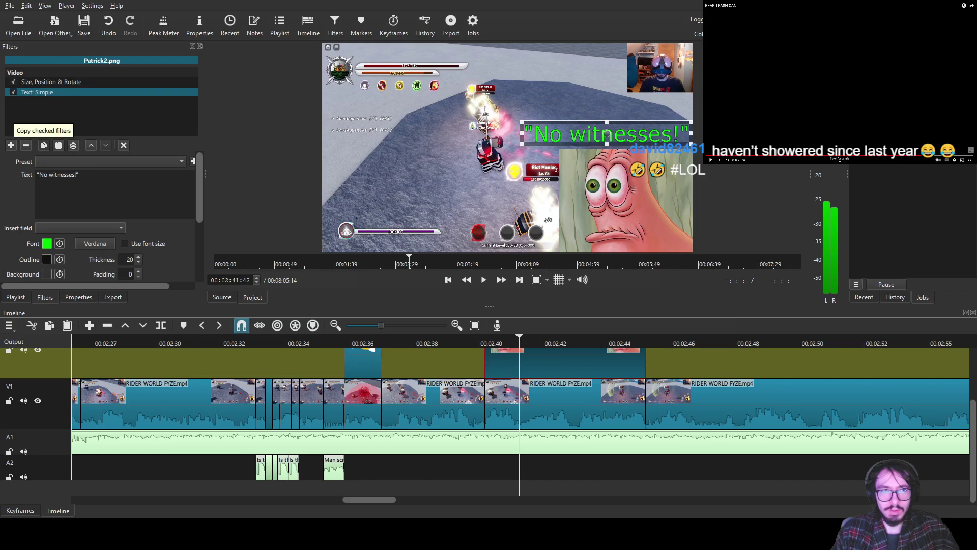
# - Split Patrick2.png at 00:02:41:42 and again at 00:02:41:58
pyautogui.press('s')
pyautogui.click(582, 363)
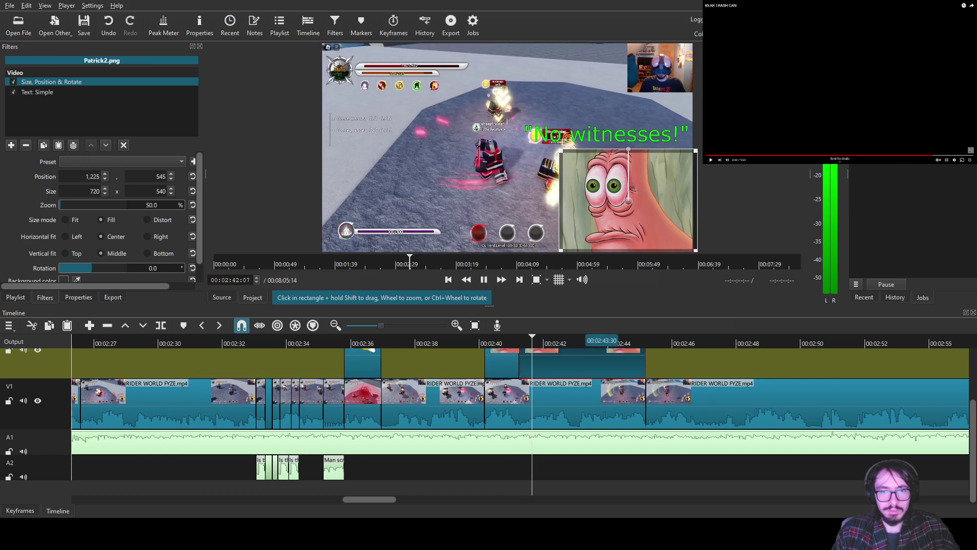
pyautogui.press('space')
pyautogui.moveTo(522, 342)
pyautogui.mouseDown()
pyautogui.moveTo(532, 342)
pyautogui.moveTo(524, 342)
pyautogui.mouseUp()
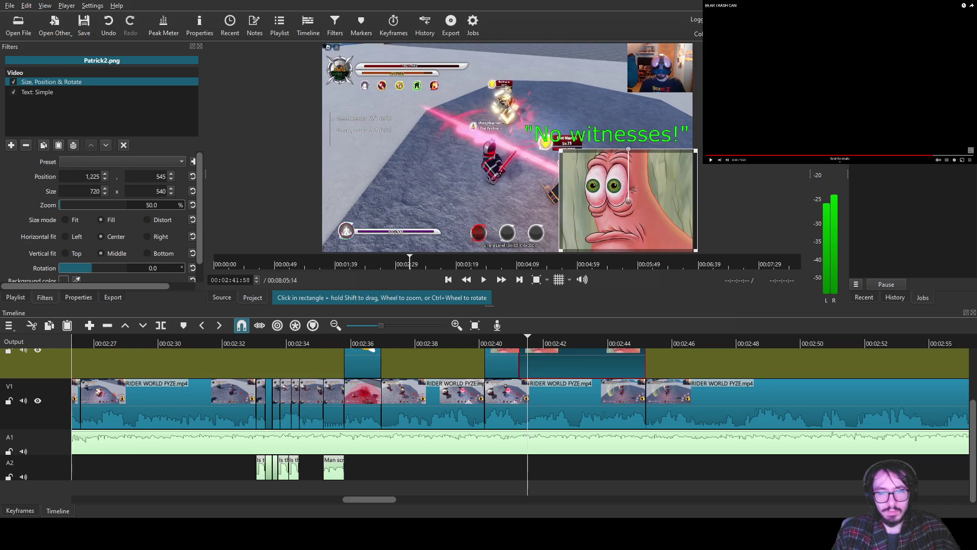
pyautogui.press('s')
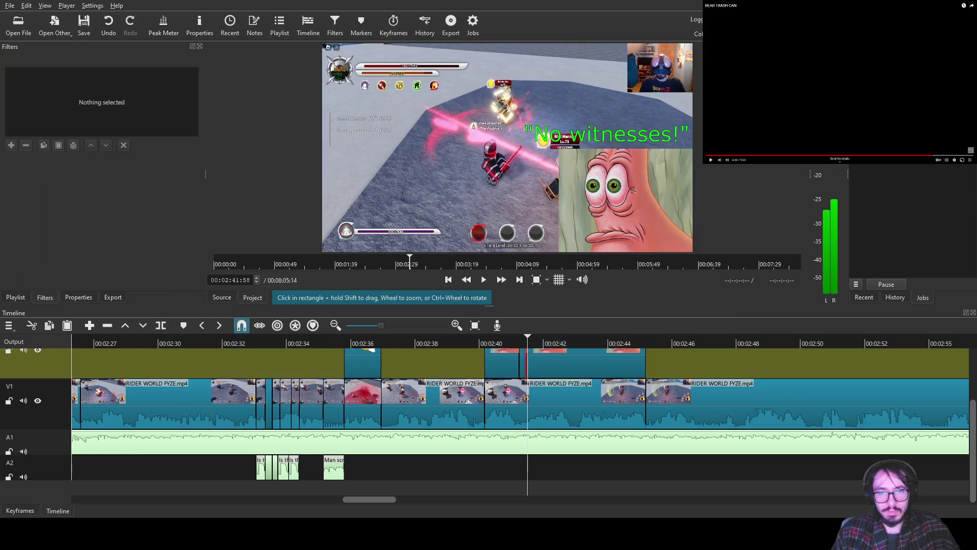
pyautogui.click(524, 356)
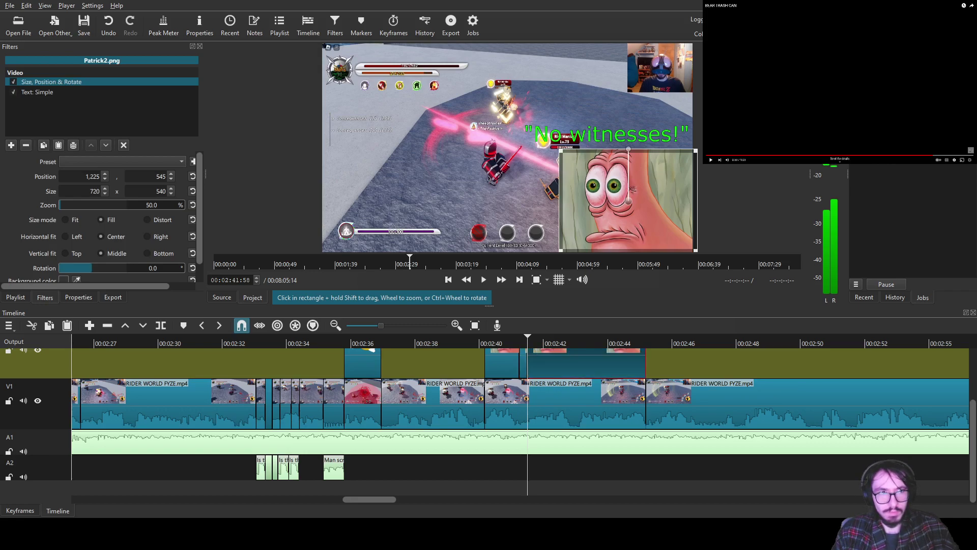
pyautogui.click(26, 146)
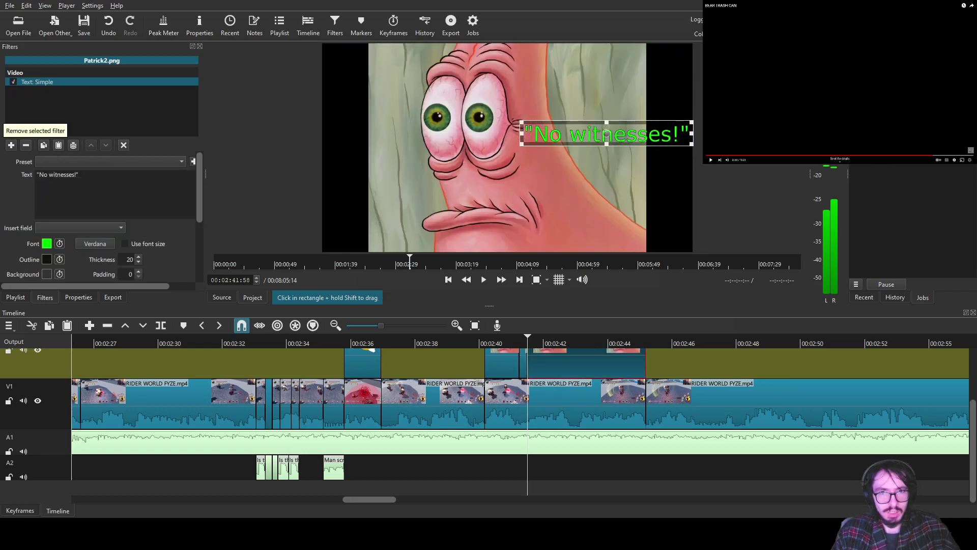
pyautogui.hotkey('ctrl', 'z')
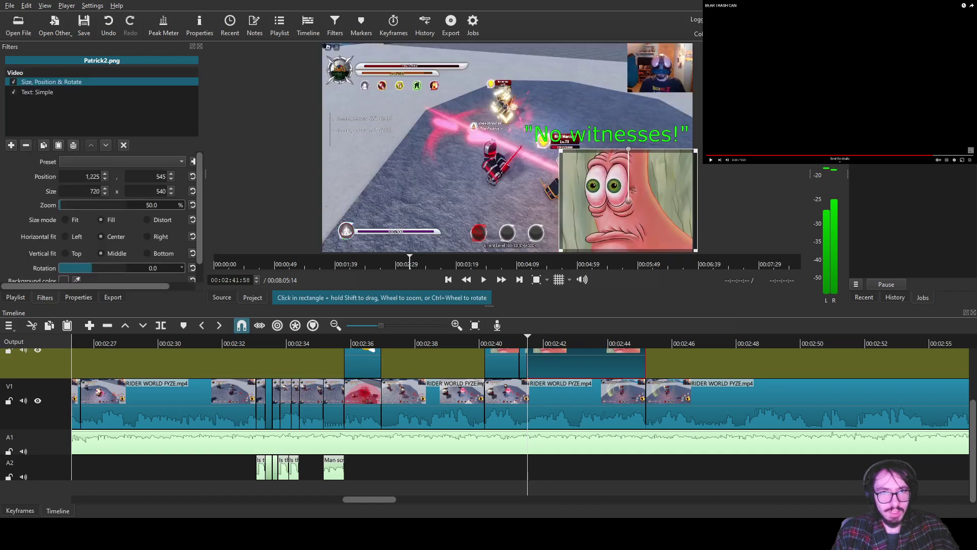
pyautogui.click(363, 407)
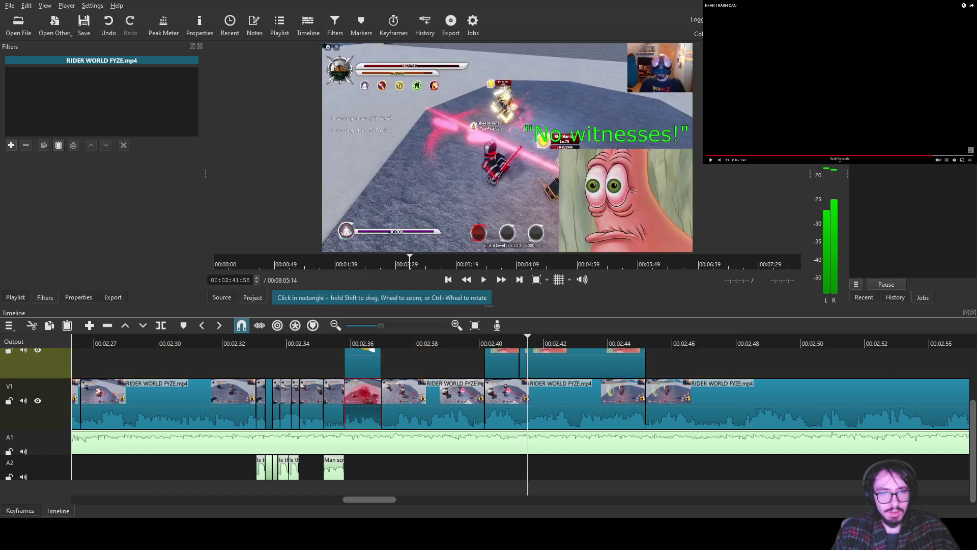
pyautogui.click(168, 407)
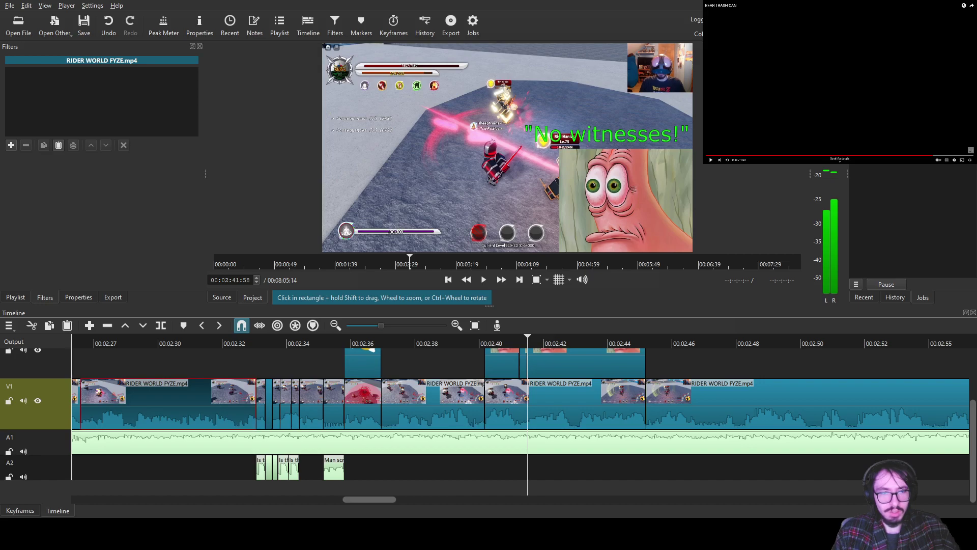
pyautogui.click(261, 408)
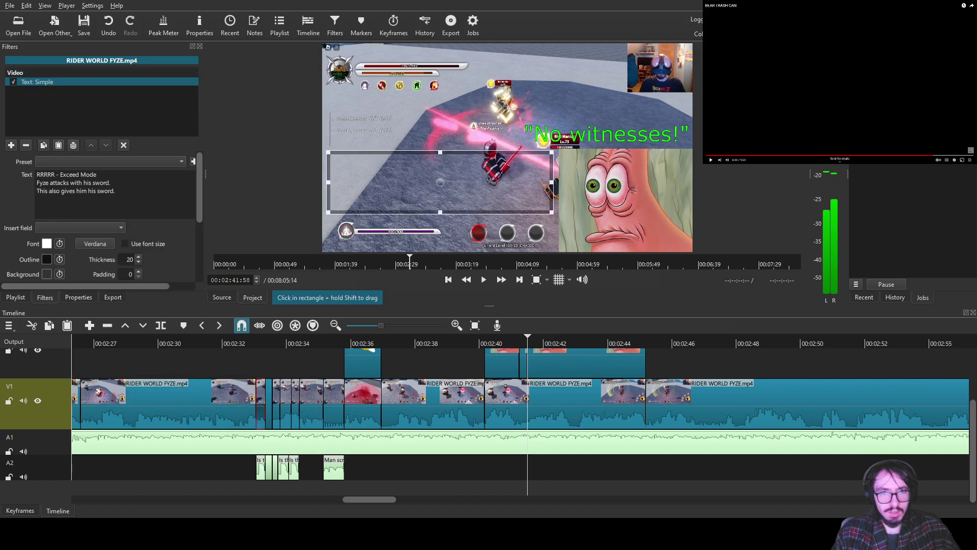
# - Enlarge the third Patrick2.png piece to 57% zoom at position 1123, 469, and raise its caption above the image
pyautogui.click(586, 363)
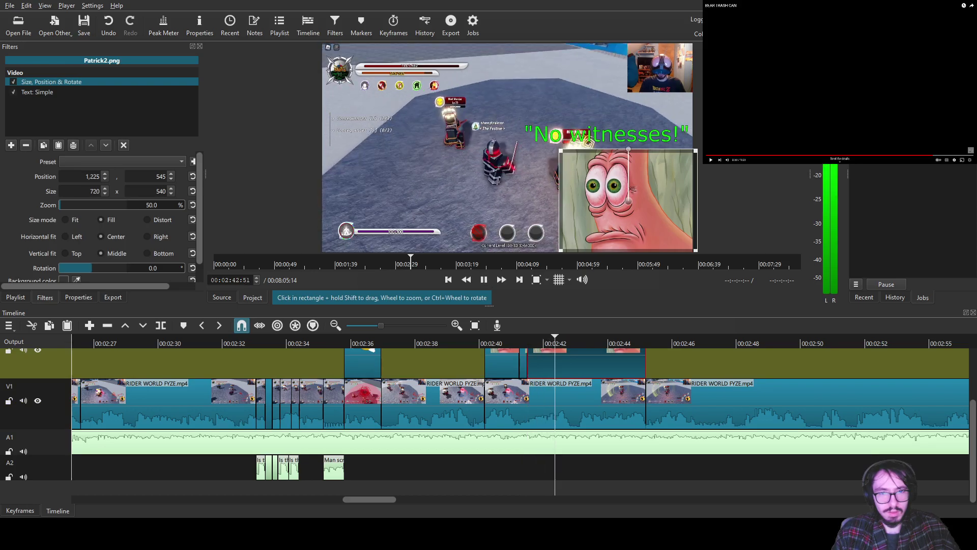
pyautogui.press('space')
pyautogui.press('Left')
pyautogui.press('Left')
pyautogui.press('Left')
pyautogui.press('Left')
pyautogui.press('Left')
pyautogui.press('Left')
pyautogui.press('Left')
pyautogui.press('Left')
pyautogui.press('Left')
pyautogui.press('Left')
pyautogui.press('Left')
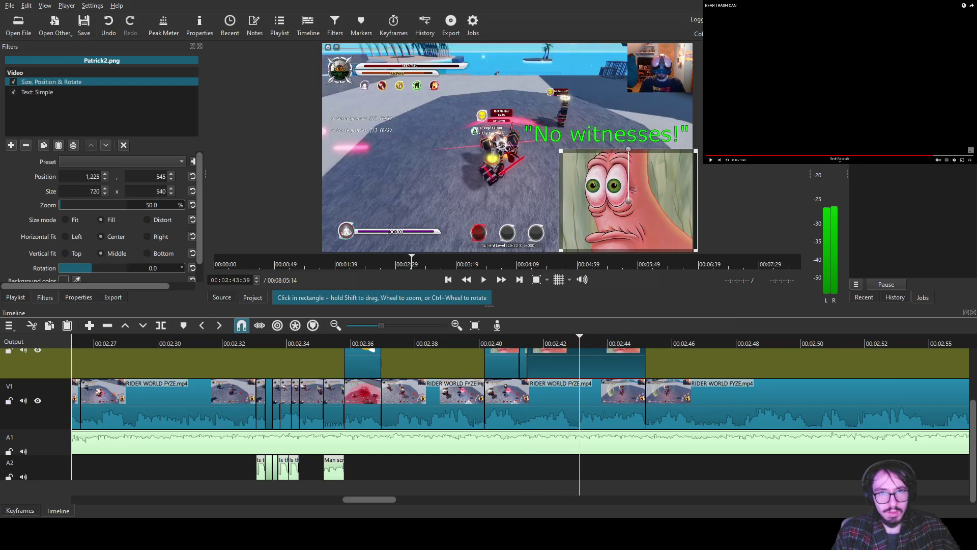
pyautogui.scroll(7, 628, 200)
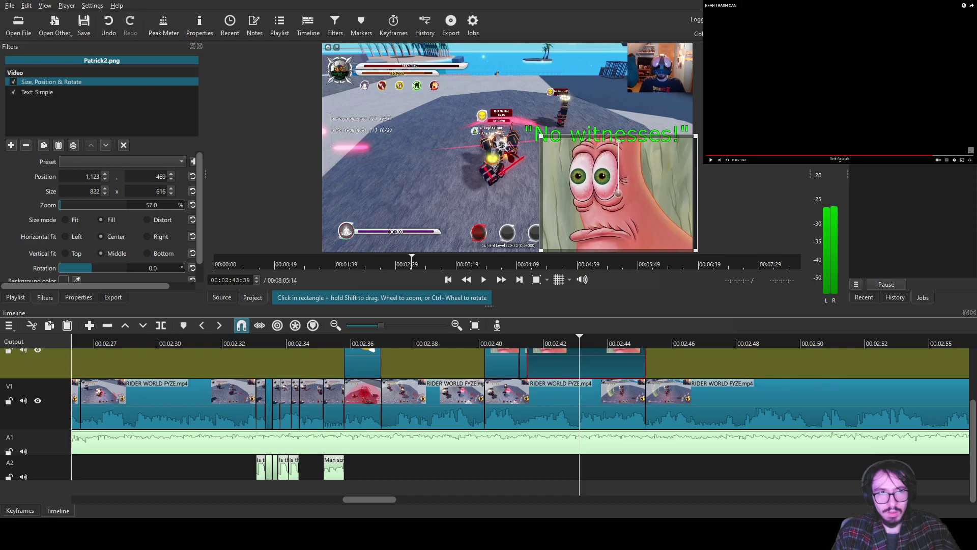
pyautogui.click(37, 92)
pyautogui.moveTo(606, 134); pyautogui.dragTo(606, 120)
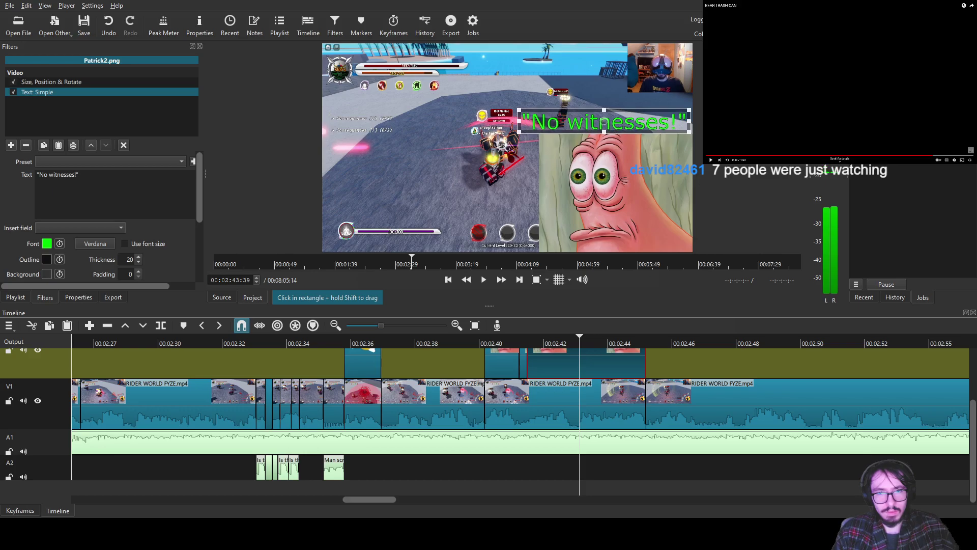
# - Split Patrick2.png at 00:02:43:39, enlarge the final piece to 67.8% at position 969, 353, and move its caption above the image
pyautogui.press('s')
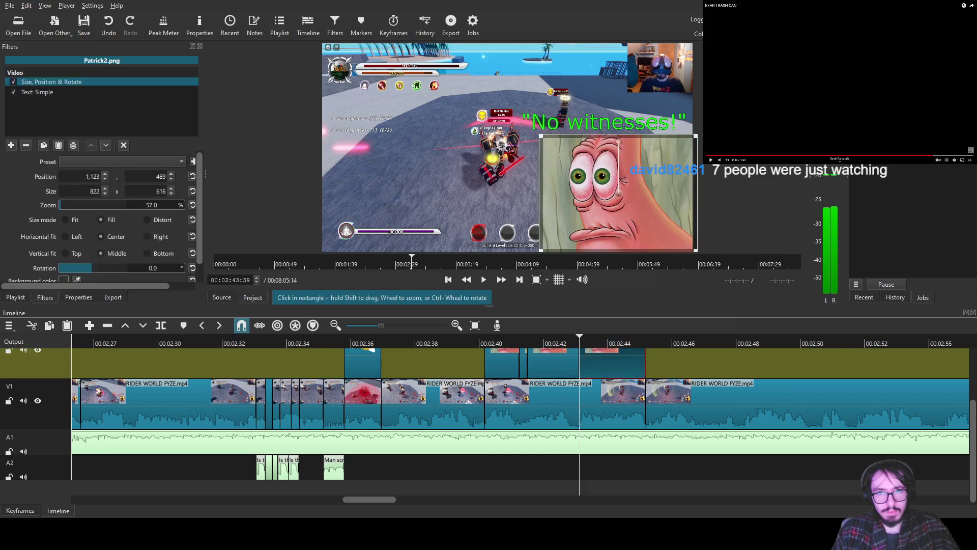
pyautogui.moveTo(541, 136); pyautogui.dragTo(510, 112)
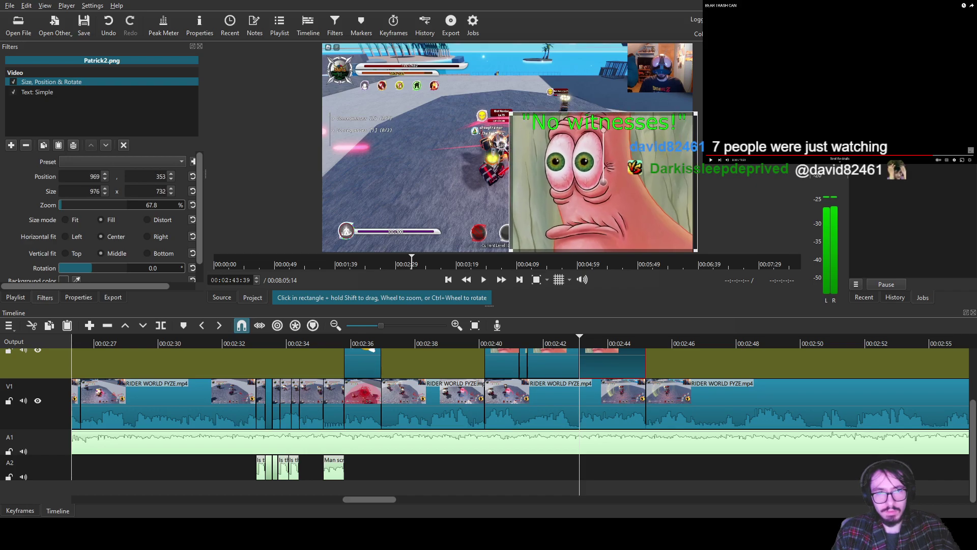
pyautogui.click(38, 91)
pyautogui.moveTo(603, 120); pyautogui.dragTo(598, 95)
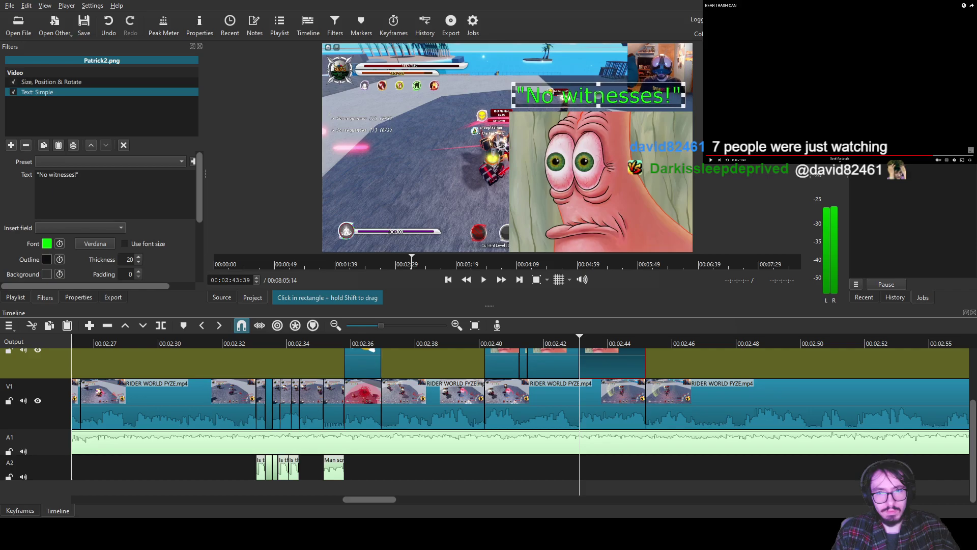
# - Save the project and play back the section with the growing Patrick2.png image
pyautogui.click(723, 399)
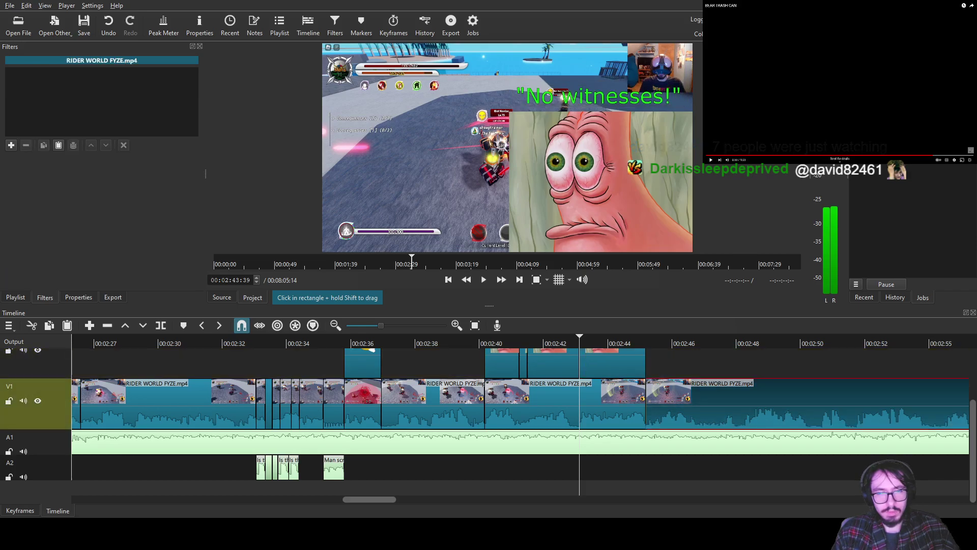
pyautogui.click(84, 25)
pyautogui.moveTo(476, 342); pyautogui.dragTo(471, 342)
pyautogui.click(483, 279)
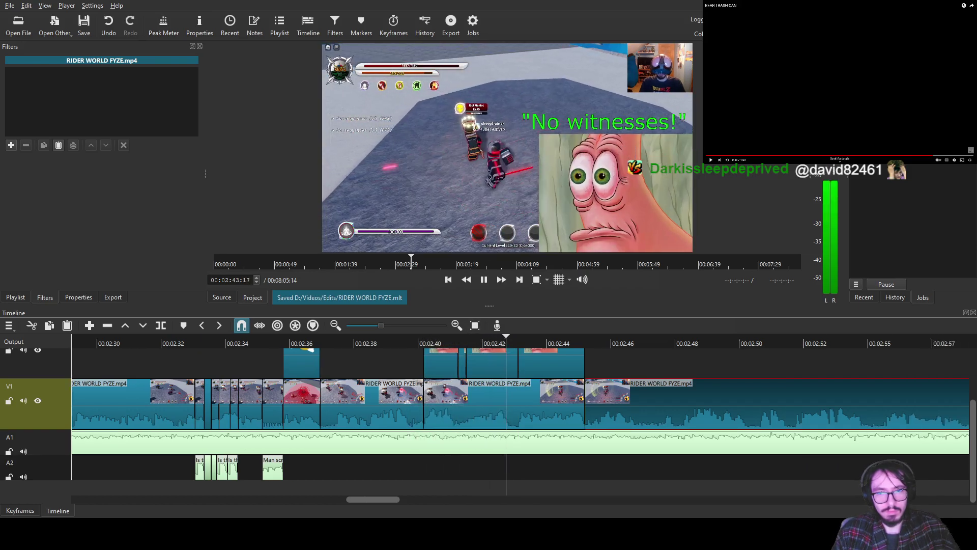
# - Replace the caption on the last Patrick2.png piece with the lines "I didn't / You didn't / I didn't do anything!" in quotation marks
pyautogui.click(519, 362)
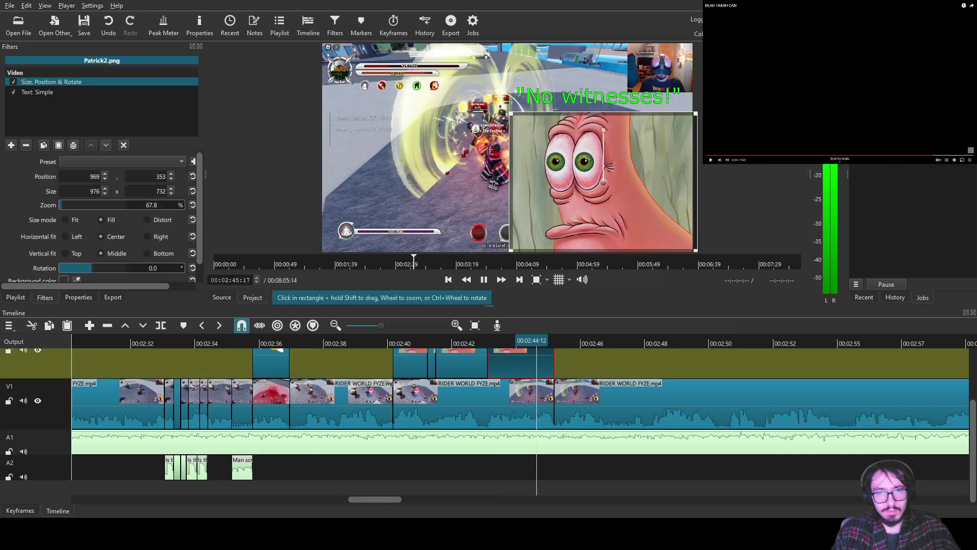
pyautogui.click(498, 342)
pyautogui.click(37, 92)
pyautogui.tripleClick(58, 174)
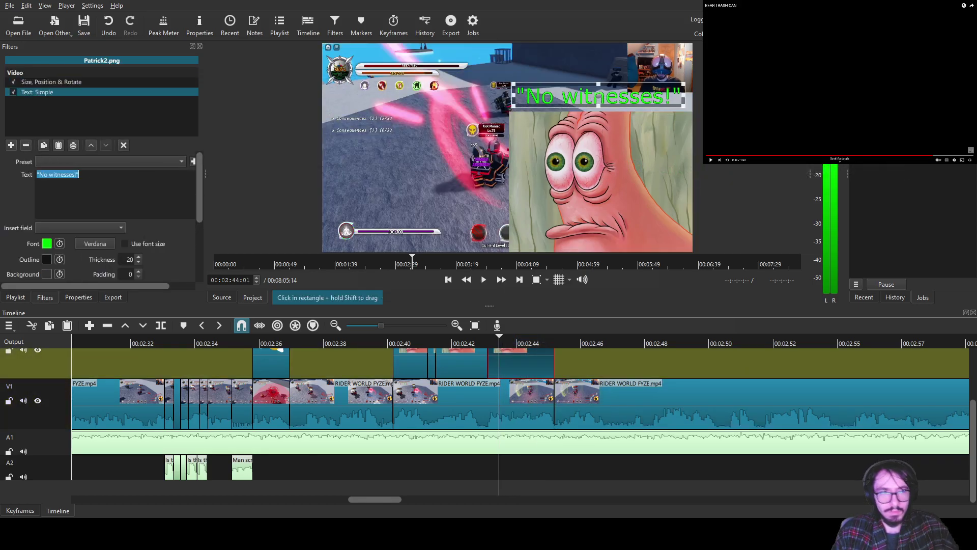
pyautogui.write('"II didn;t')
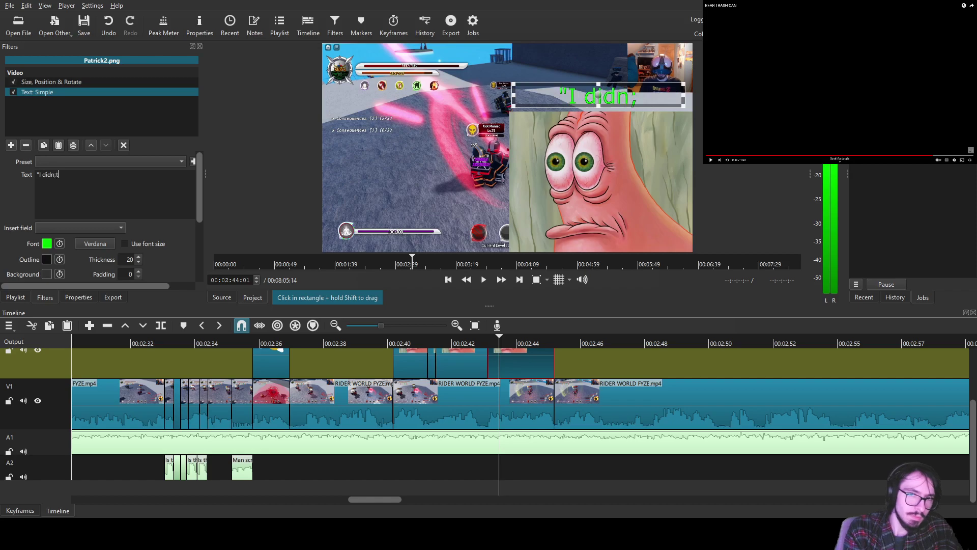
pyautogui.write("'t")
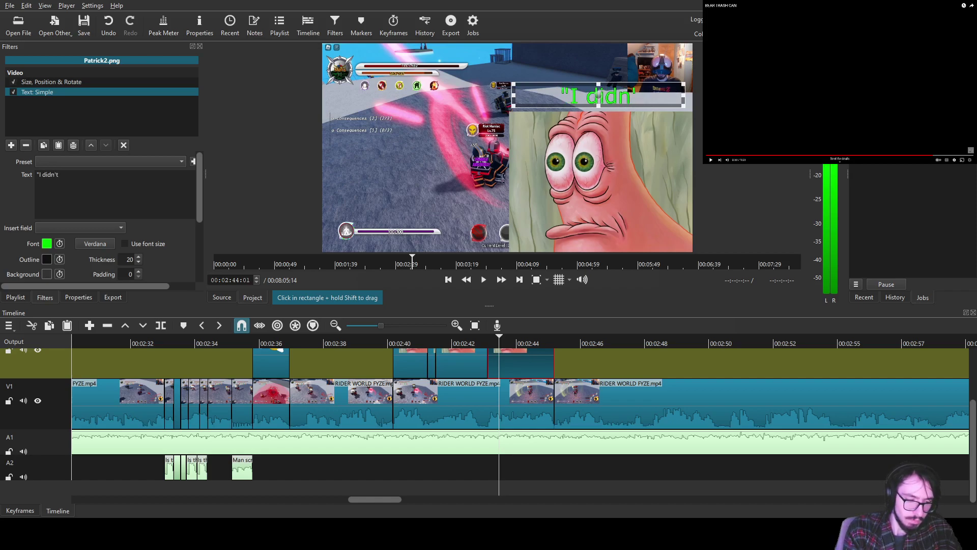
pyautogui.press('Return')
pyautogui.write('You didn')
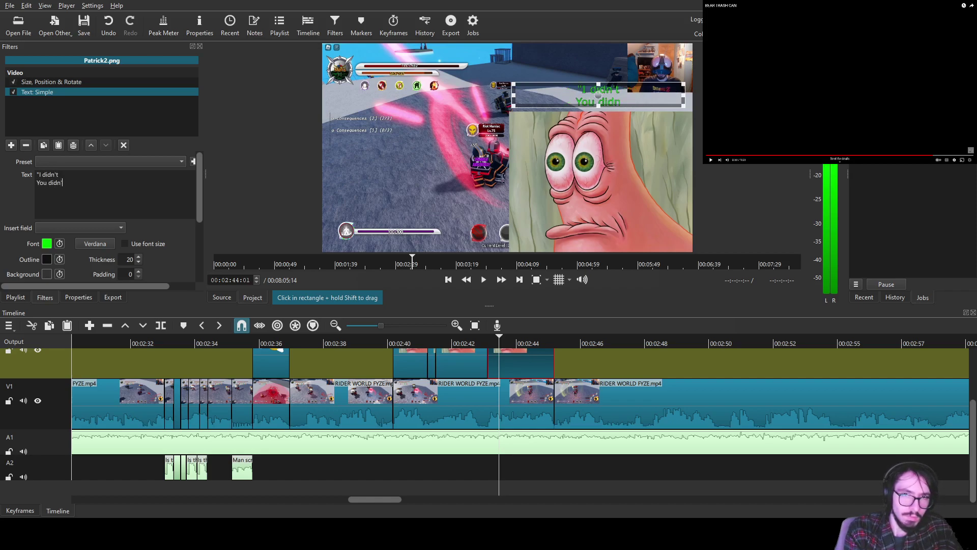
pyautogui.write("'t")
pyautogui.press('Return')
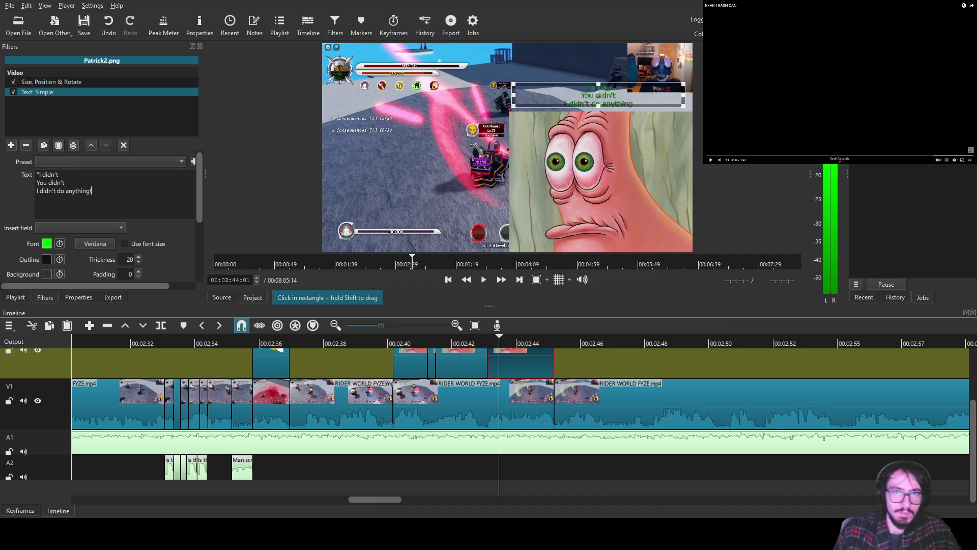
# - Play back the piece, shorten its caption to "I didn't / You didn't see that!", and enlarge the caption above the image
pyautogui.moveTo(499, 340); pyautogui.dragTo(457, 340)
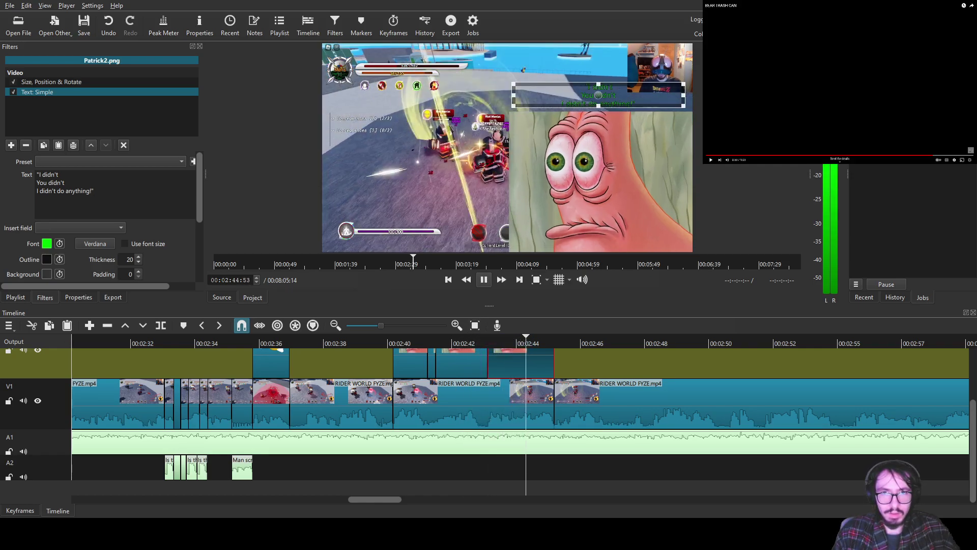
pyautogui.press('space')
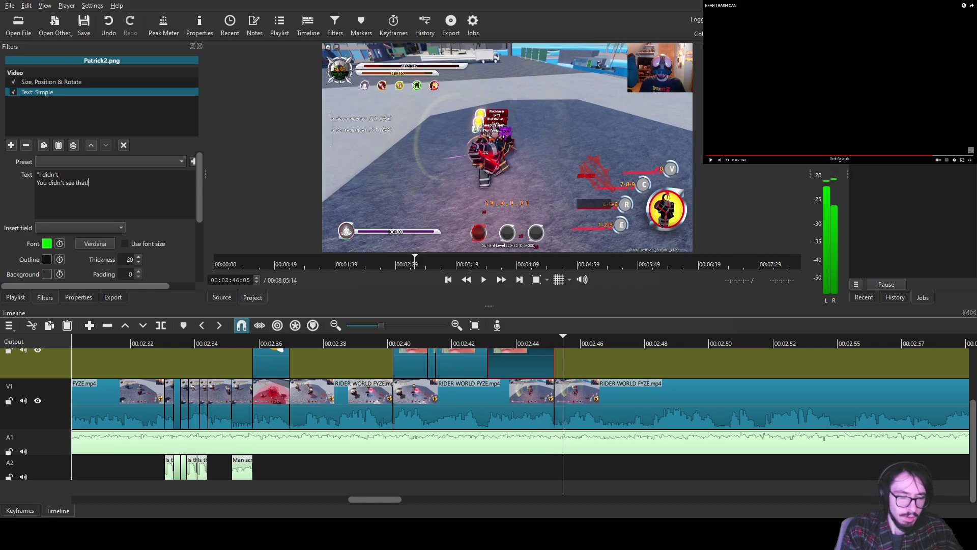
pyautogui.click(512, 340)
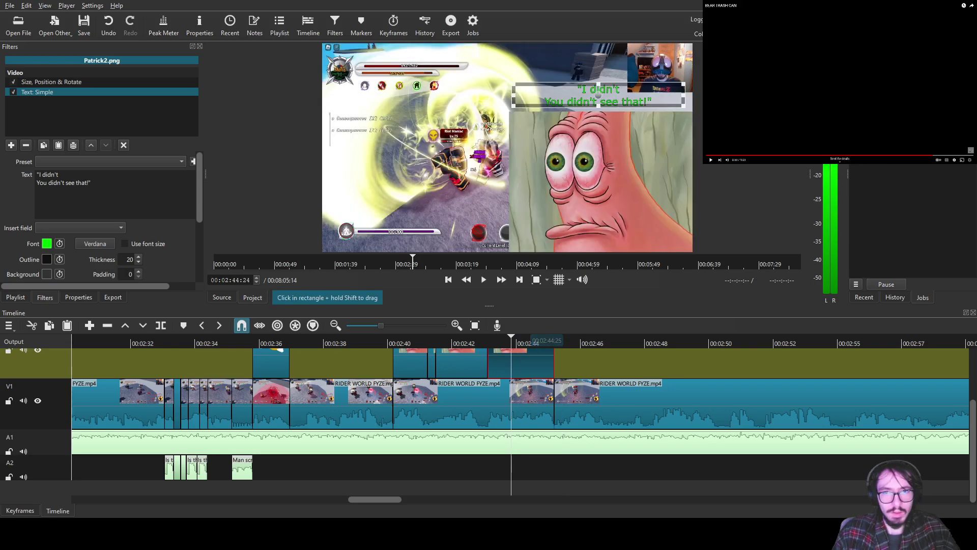
pyautogui.moveTo(598, 85)
pyautogui.mouseDown()
pyautogui.moveTo(598, 68)
pyautogui.moveTo(591, 90)
pyautogui.mouseUp()
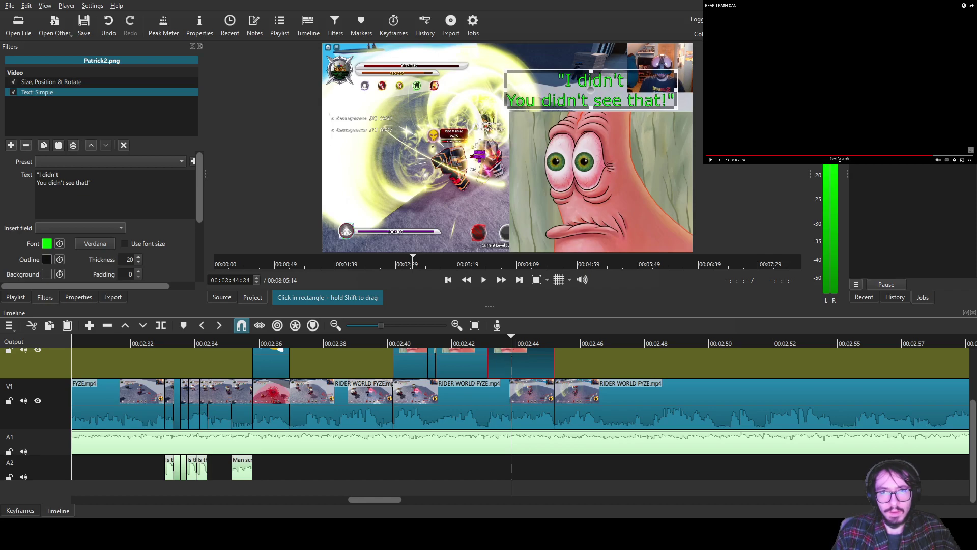
# - Add a hyphen after "I didn't" in the last Patrick2.png caption and save the project
pyautogui.click(616, 402)
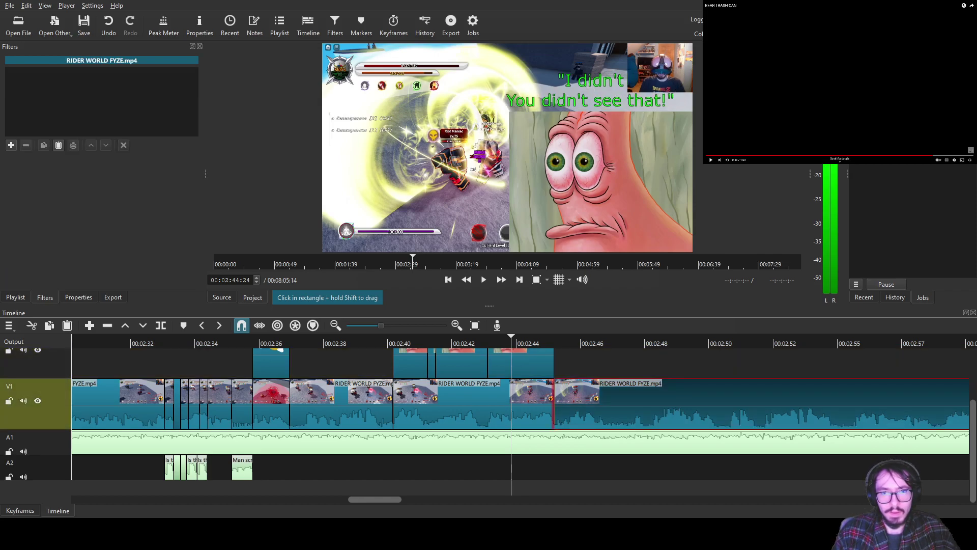
pyautogui.click(521, 363)
pyautogui.click(37, 92)
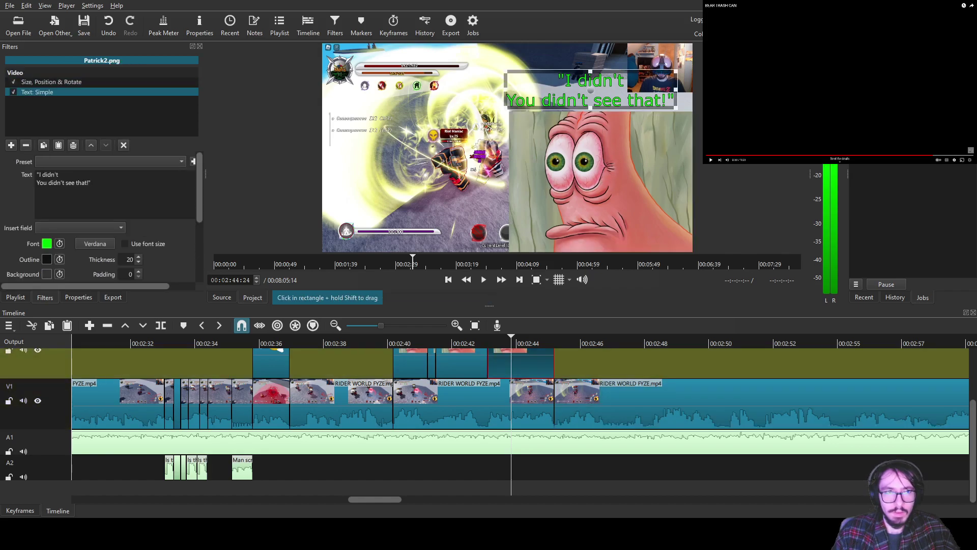
pyautogui.write('-')
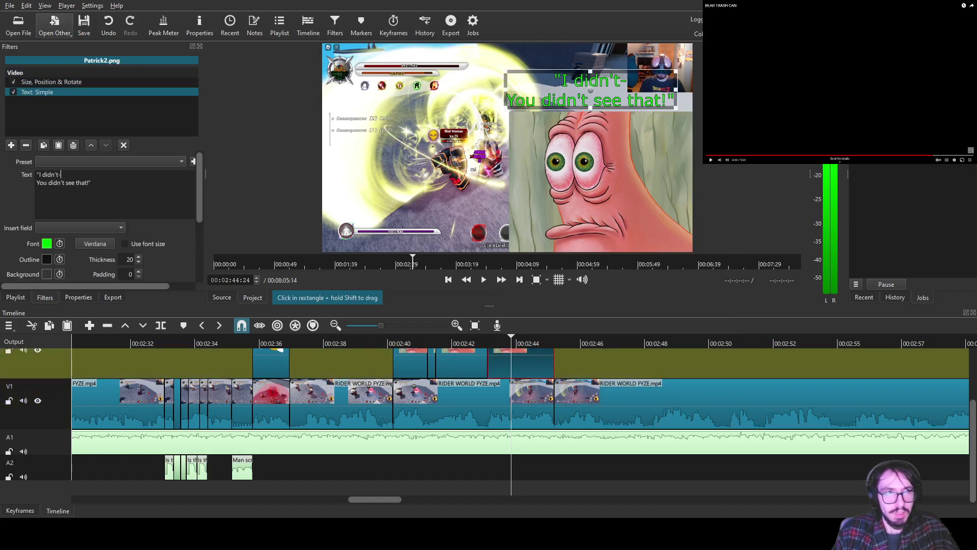
pyautogui.click(83, 25)
# - Play back the Patrick2.png section from about 00:02:40 to check the revised caption
pyautogui.click(603, 399)
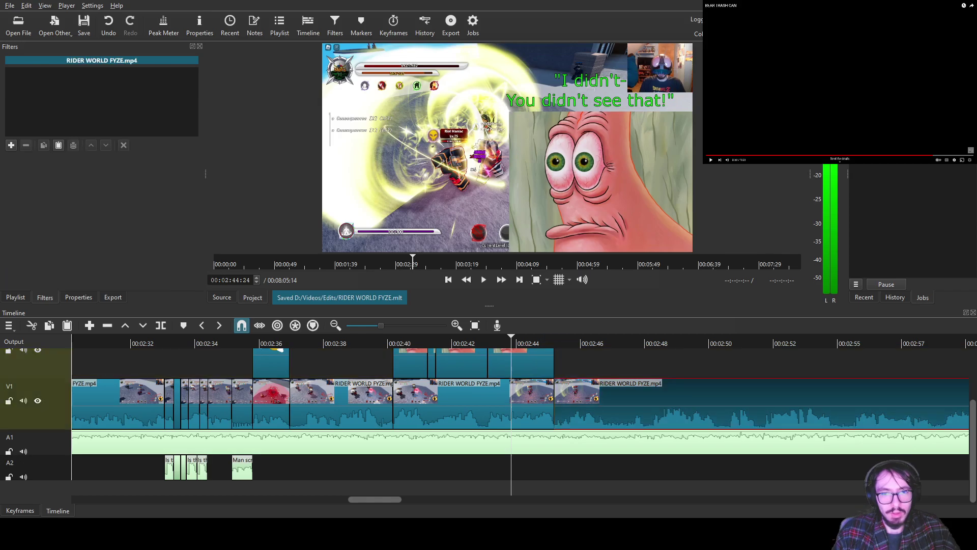
pyautogui.click(376, 342)
pyautogui.press('space')
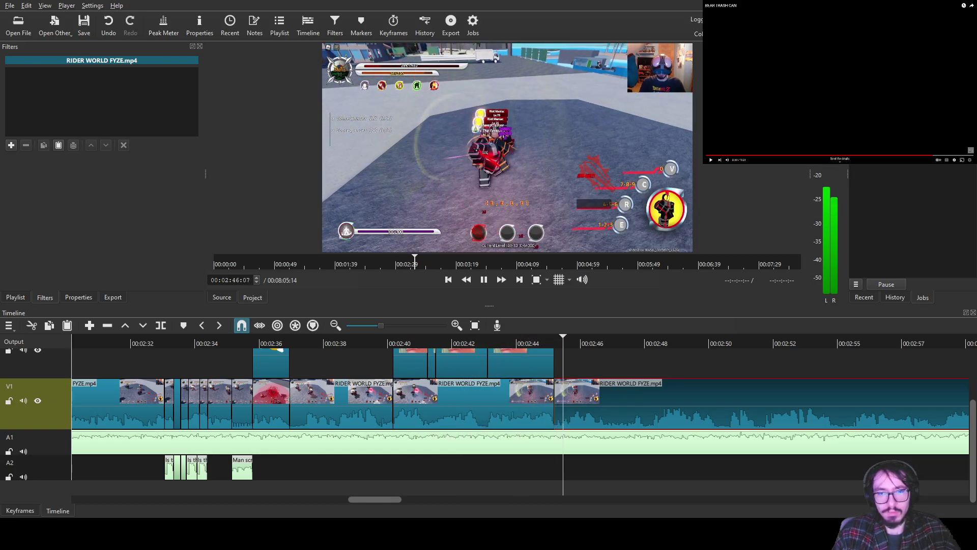
# - Split the gameplay clip twice around 00:02:46 and place Patrick.PNG above the isolated piece, trimmed to the same length
pyautogui.moveTo(492, 341)
pyautogui.mouseDown()
pyautogui.moveTo(471, 341)
pyautogui.moveTo(508, 341)
pyautogui.moveTo(491, 341)
pyautogui.mouseUp()
pyautogui.press('s')
pyautogui.press('s')
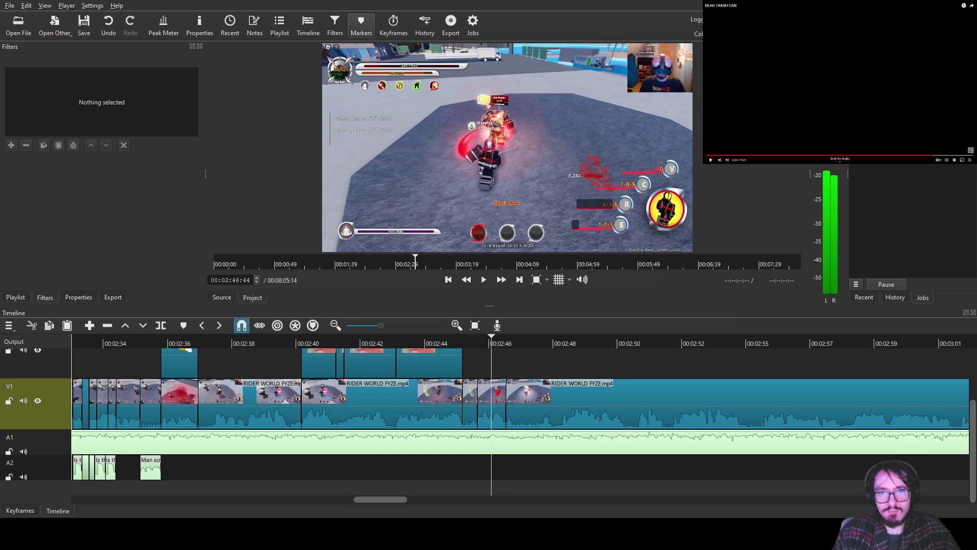
pyautogui.moveTo(507, 147); pyautogui.dragTo(483, 364)
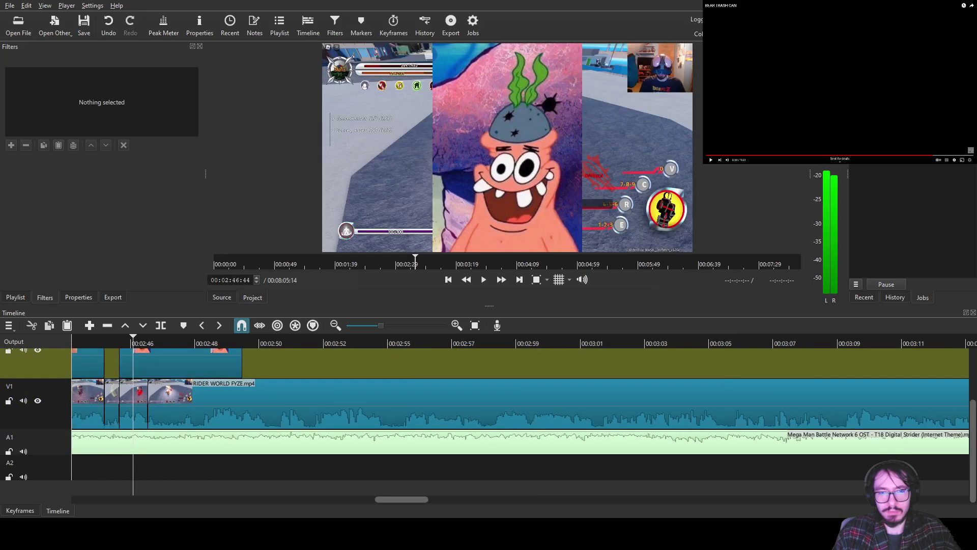
pyautogui.moveTo(547, 364); pyautogui.dragTo(453, 364)
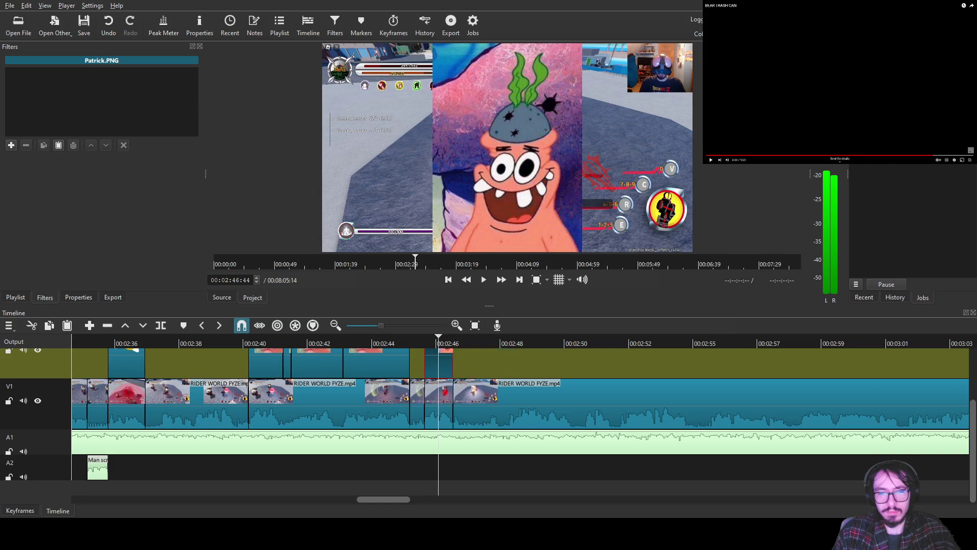
# - Add a Crop: Source filter to the gameplay piece under Patrick.PNG, cropping 795 px from the bottom and 1,413 px from the right
pyautogui.click(439, 403)
pyautogui.click(11, 145)
pyautogui.write('c')
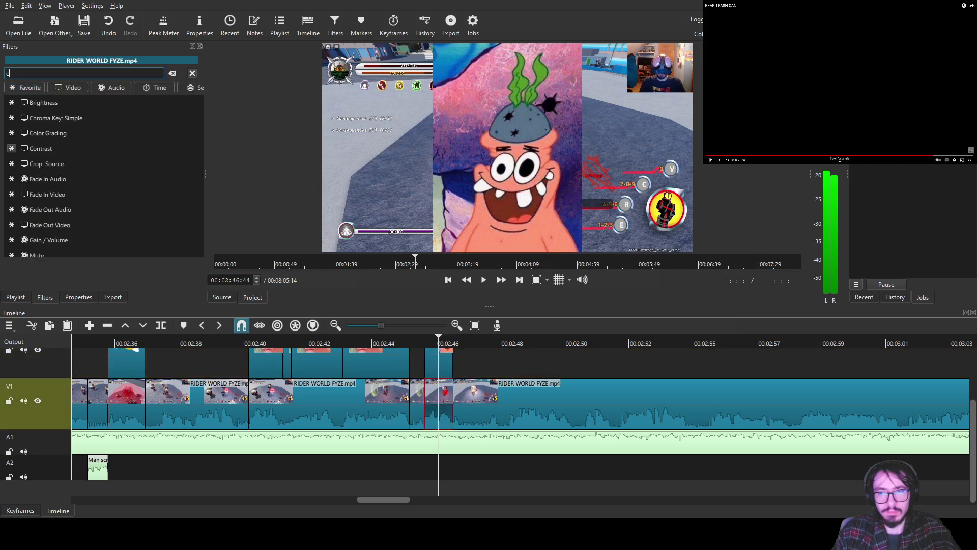
pyautogui.write('r')
pyautogui.click(46, 164)
pyautogui.moveTo(42, 217); pyautogui.dragTo(74, 217)
pyautogui.moveTo(86, 217); pyautogui.dragTo(91, 217)
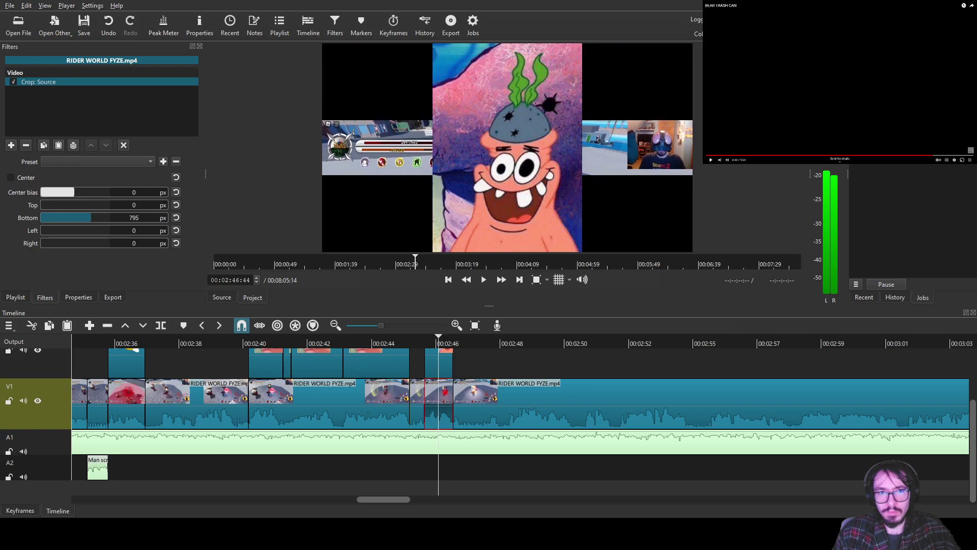
pyautogui.moveTo(41, 242); pyautogui.dragTo(91, 243)
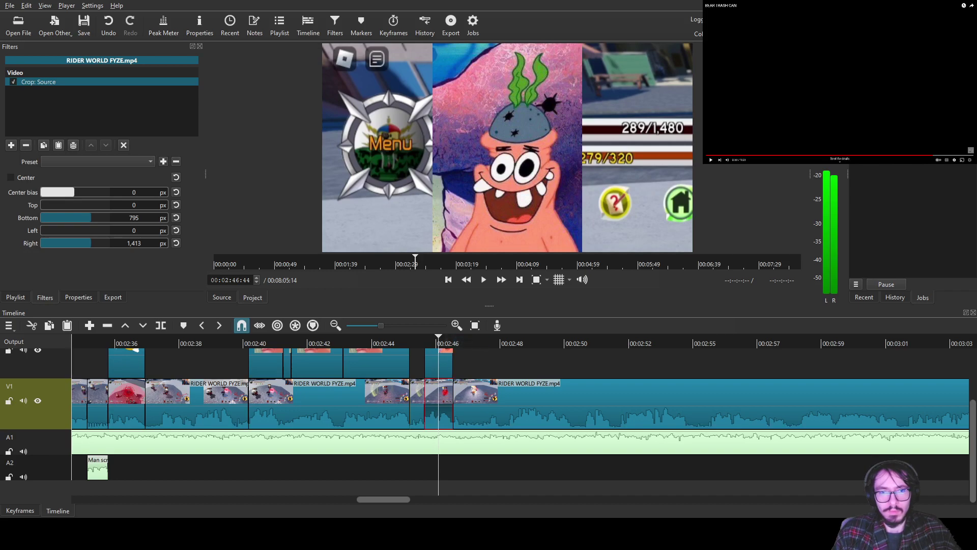
# - Mirror Patrick.PNG, then use Size, Position & Rotate to place it at full frame height along the left edge of the picture
pyautogui.click(439, 363)
pyautogui.click(11, 145)
pyautogui.write('mirr')
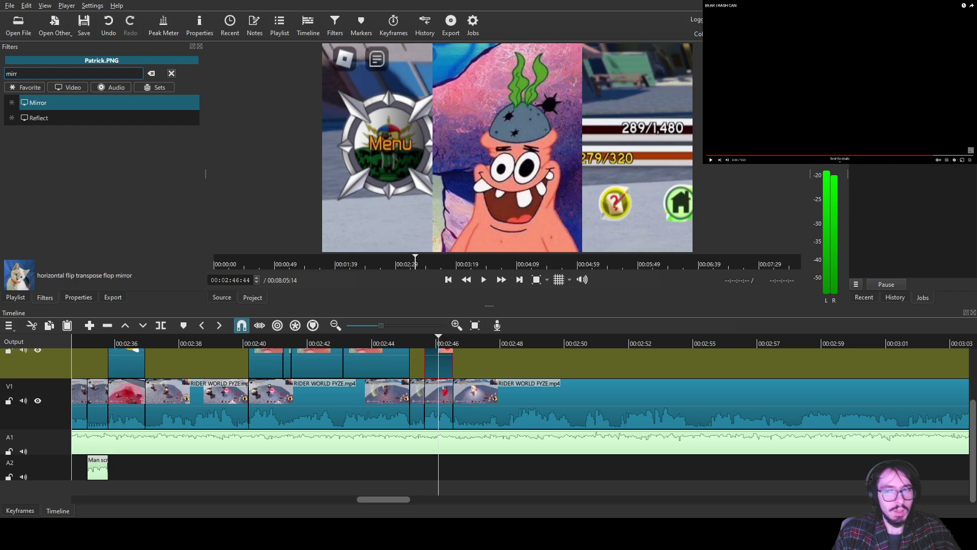
pyautogui.press('Return')
pyautogui.click(10, 145)
pyautogui.write('siz')
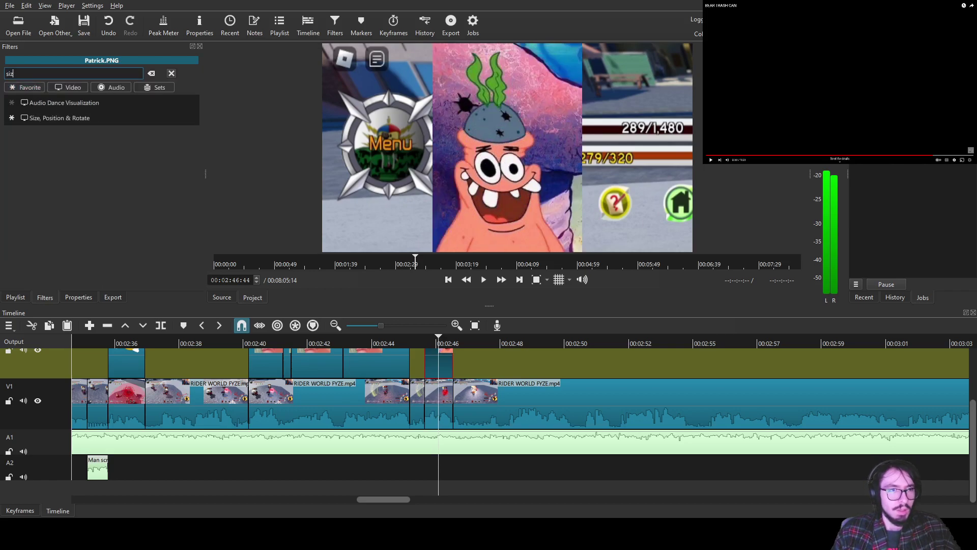
pyautogui.press('Down')
pyautogui.press('Return')
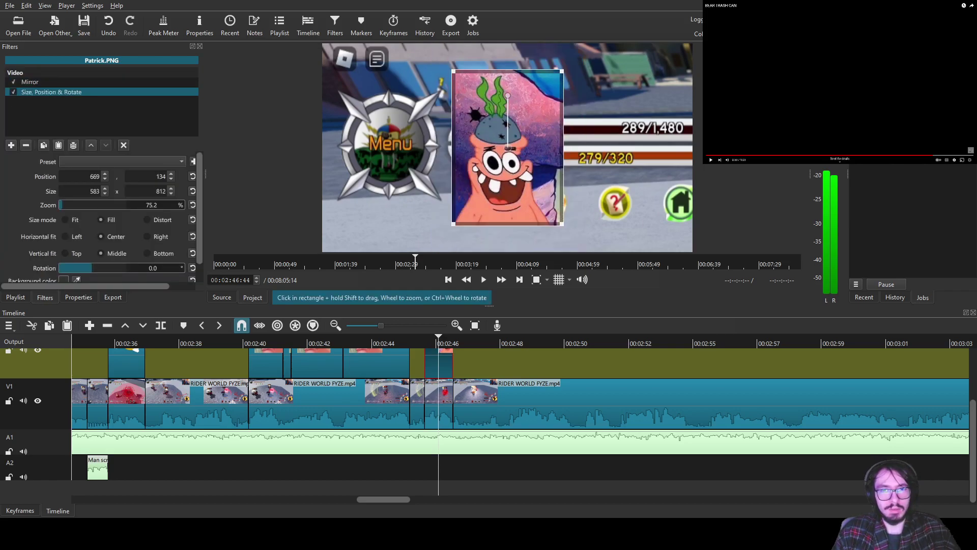
pyautogui.moveTo(434, 166); pyautogui.dragTo(375, 178)
pyautogui.moveTo(428, 103); pyautogui.dragTo(470, 45)
# - Add a Text: Simple caption reading "OH- / I'm gonna die." in quotation marks to Patrick.PNG, with a green font and outline thickness 20
pyautogui.write('ftex')
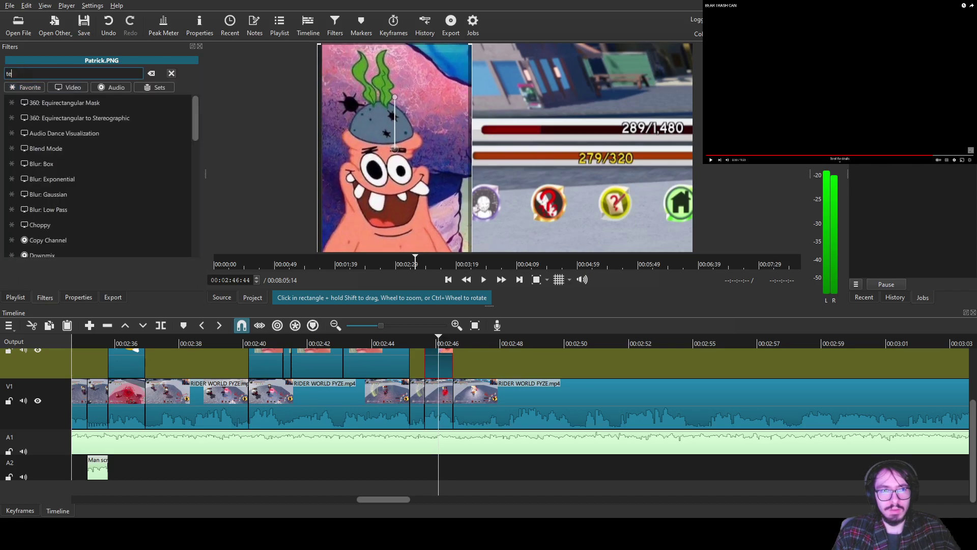
pyautogui.press('Down')
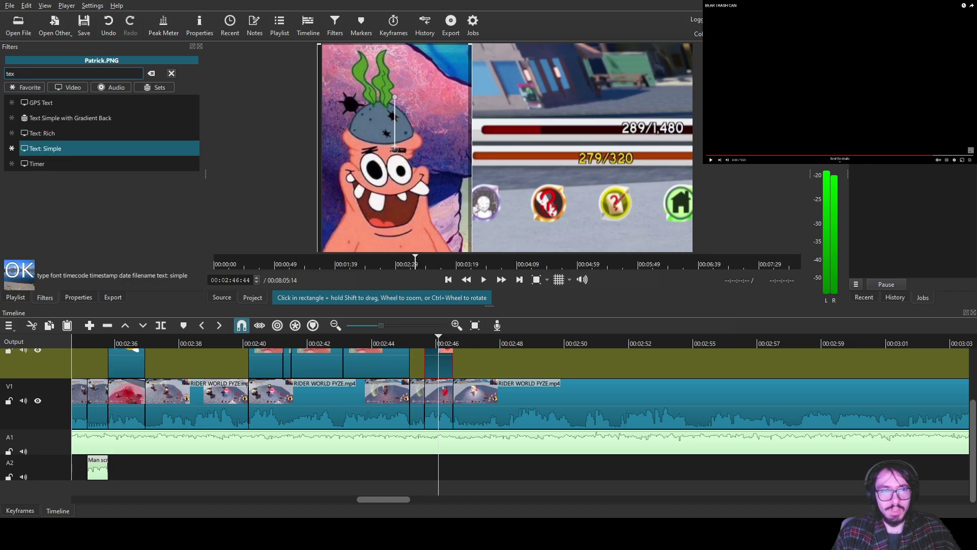
pyautogui.press('Return')
pyautogui.hotkey('ctrl', 'a')
pyautogui.write('"')
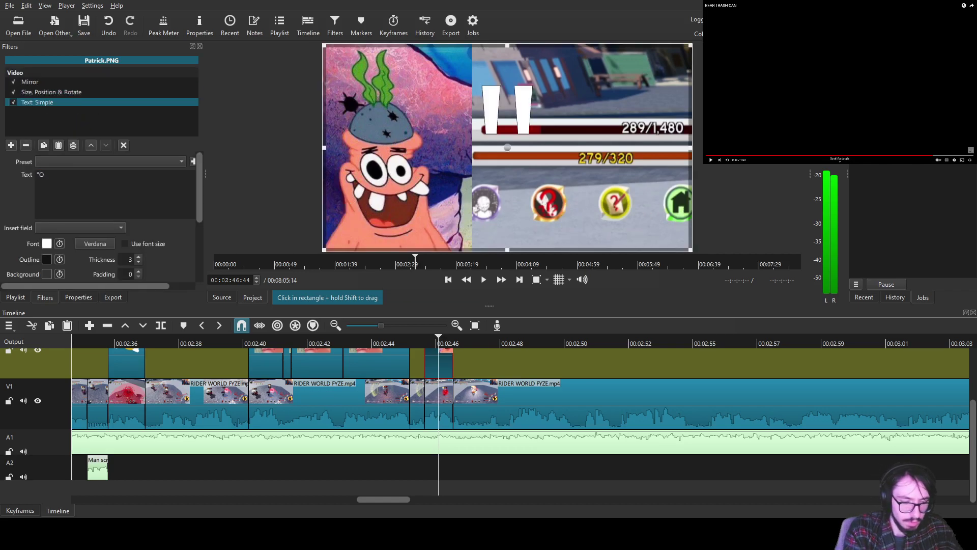
pyautogui.write('OH-')
pyautogui.press('Return')
pyautogui.write('I\'m gonna die."')
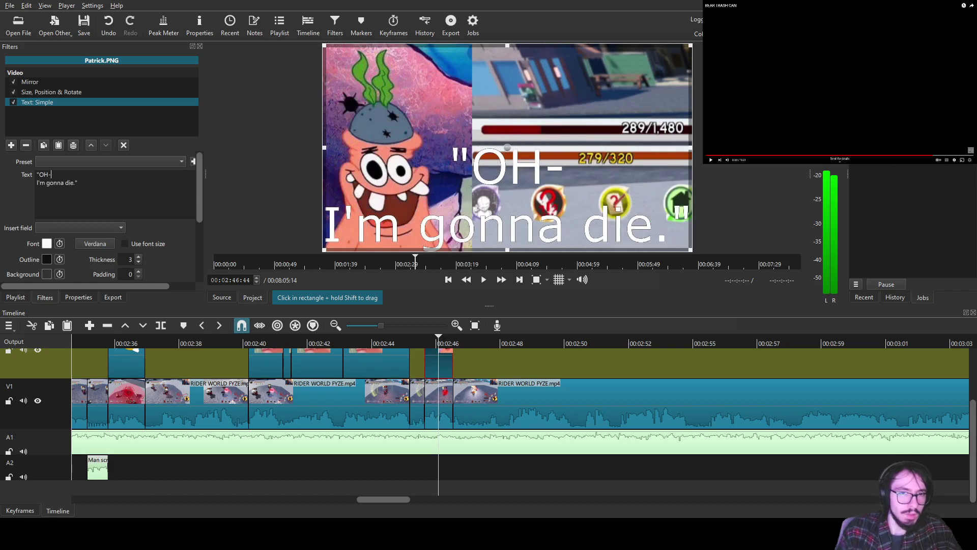
pyautogui.scroll(16, 130, 259)
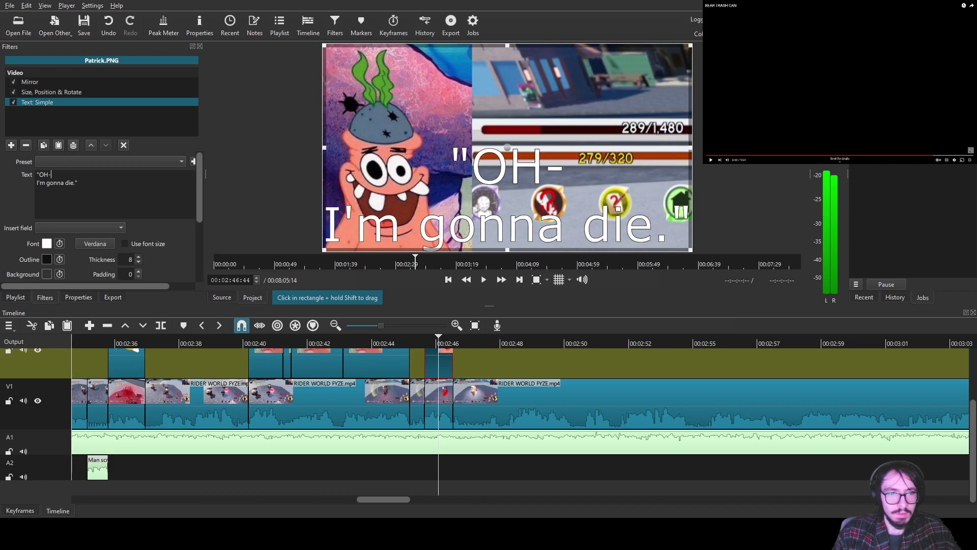
pyautogui.scroll(1, 130, 259)
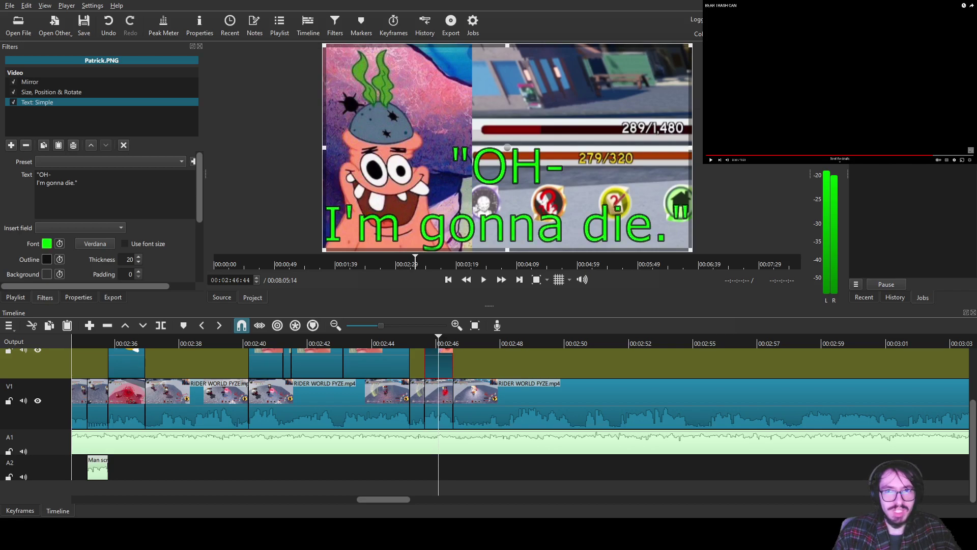
# - Shrink the "OH- I'm gonna die." caption to about half the frame width, move it above the health bars, and save the project
pyautogui.moveTo(690, 45); pyautogui.dragTo(501, 192)
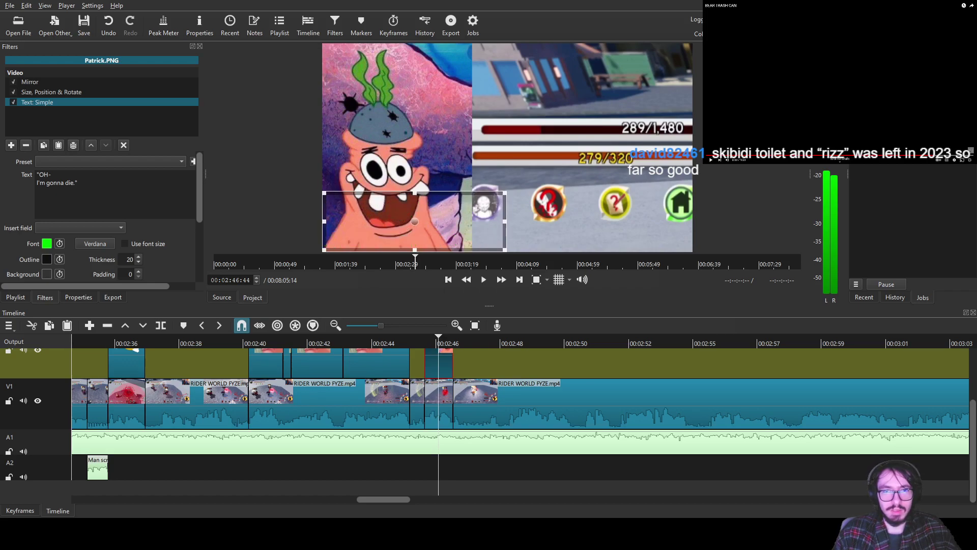
pyautogui.moveTo(413, 221); pyautogui.dragTo(569, 81)
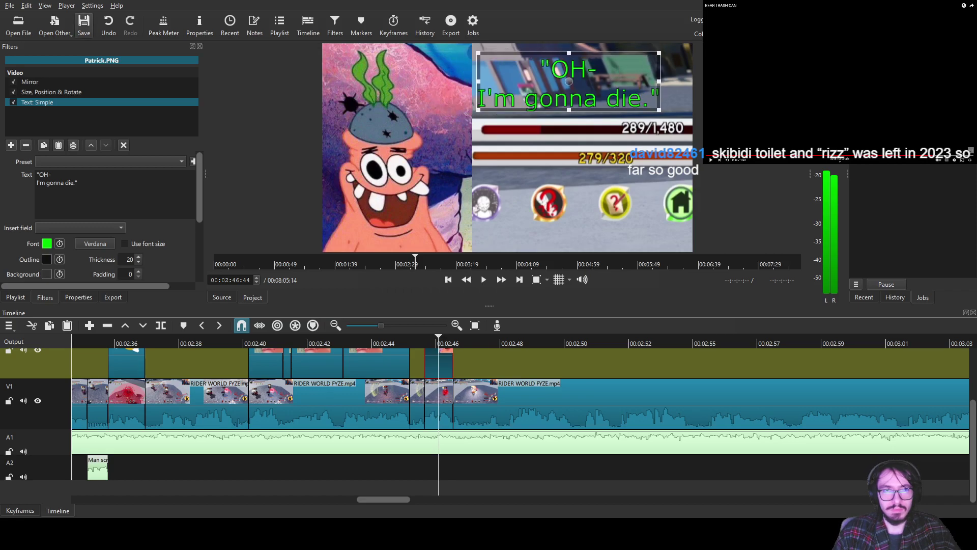
pyautogui.hotkey('ctrl', 's')
# - Place the Team Fortress 2 sound effect on track A2 from the start of Patrick.PNG and split it at 00:02:46:38
pyautogui.click(479, 402)
pyautogui.moveTo(438, 341); pyautogui.dragTo(415, 341)
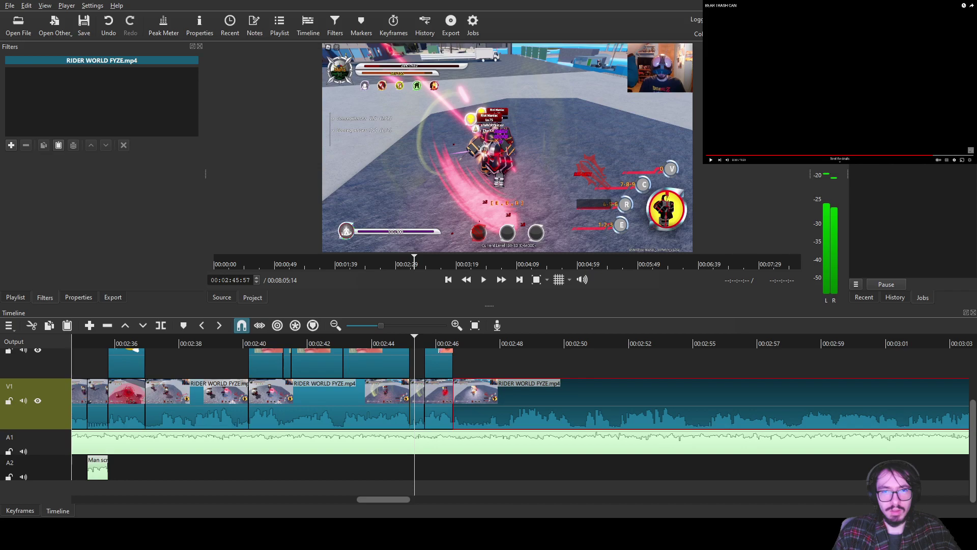
pyautogui.moveTo(507, 147); pyautogui.dragTo(424, 467)
pyautogui.moveTo(484, 467); pyautogui.dragTo(484, 467)
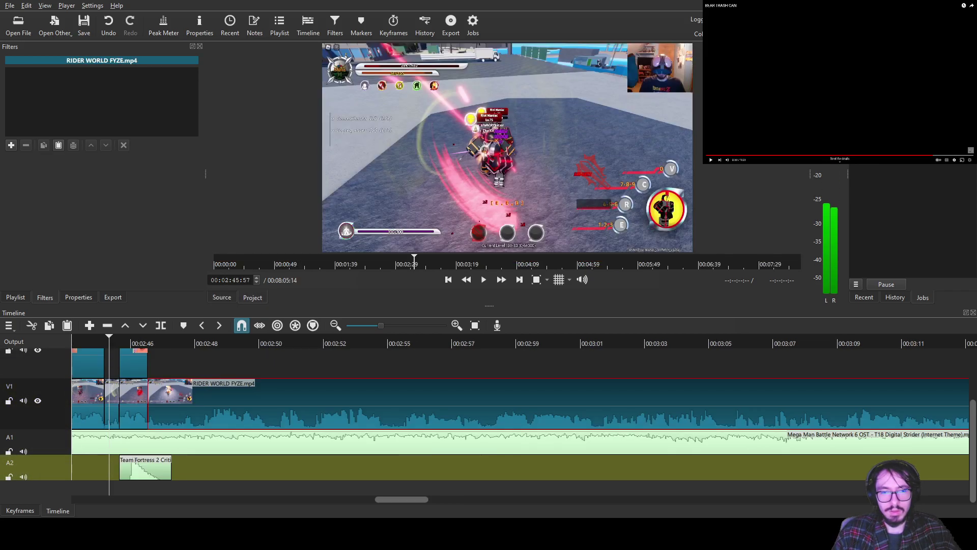
pyautogui.click(430, 458)
pyautogui.click(435, 342)
pyautogui.press('s')
pyautogui.click(402, 342)
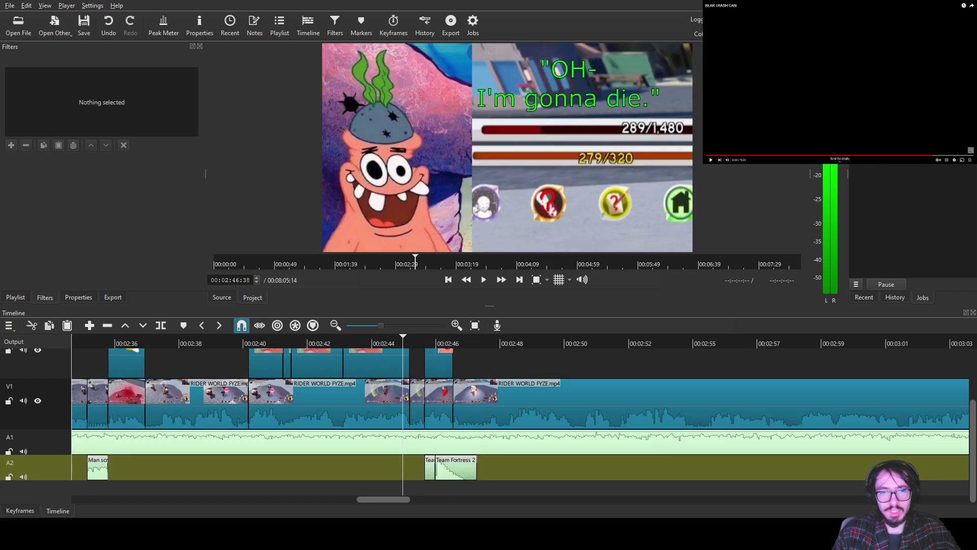
# - Move the remaining Team Fortress 2 sound piece to the start of Patrick.PNG and add a Gain / Volume filter at -10 dB
pyautogui.moveTo(455, 467); pyautogui.dragTo(446, 468)
pyautogui.click(445, 467)
pyautogui.click(11, 145)
pyautogui.scroll(-2, 51, 133)
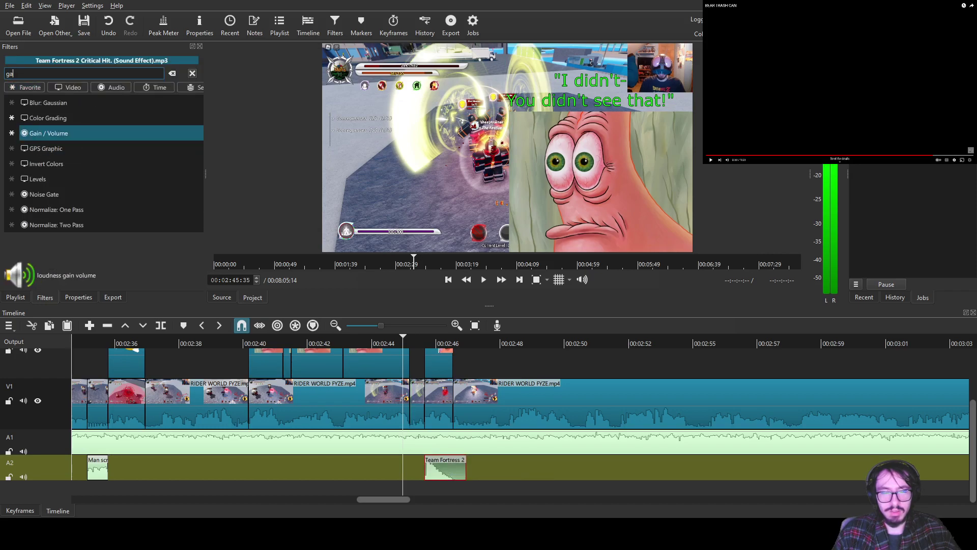
pyautogui.click(51, 133)
pyautogui.write('-1')
pyautogui.press('Return')
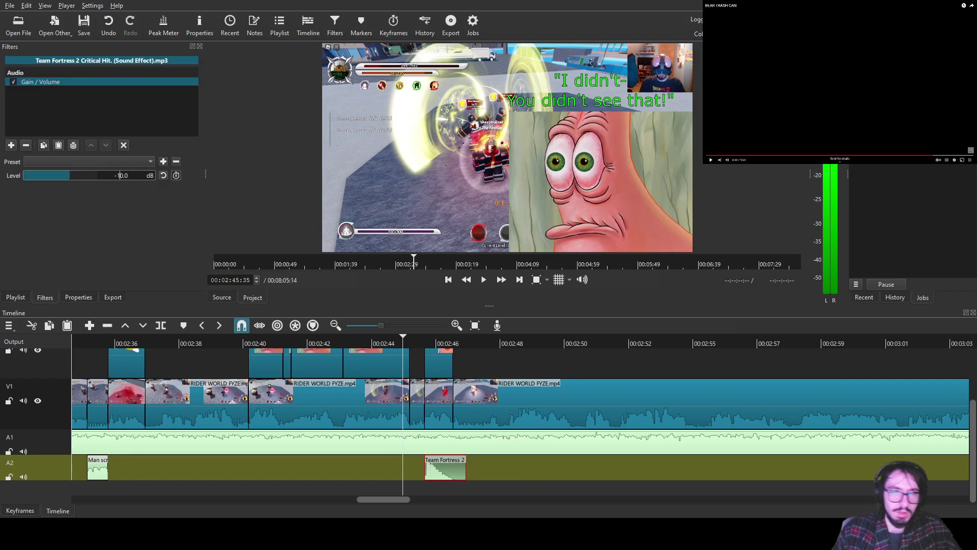
# - Split the RIDER WORLD FYZE gameplay clip on V1 at about 00:02:49 and again at 00:02:51:03
pyautogui.press('space')
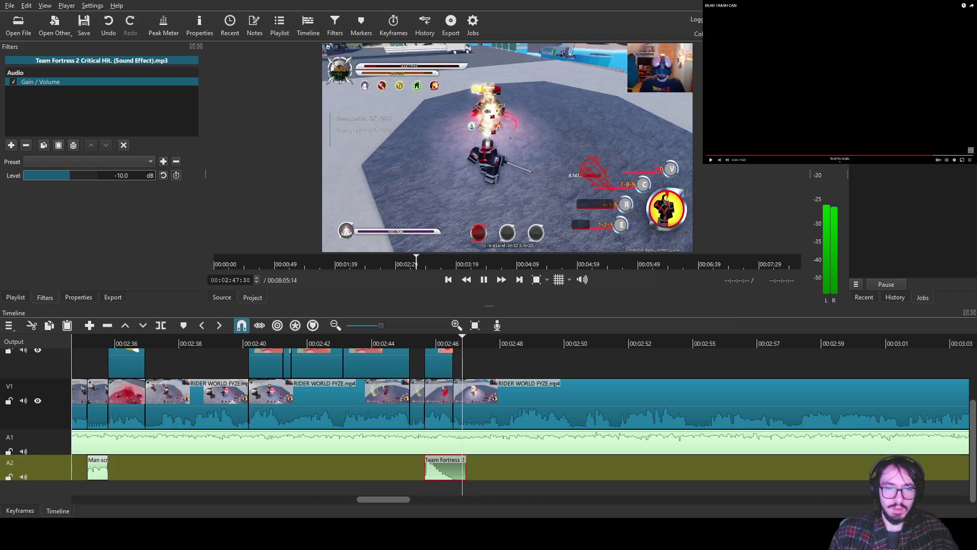
pyautogui.click(527, 390)
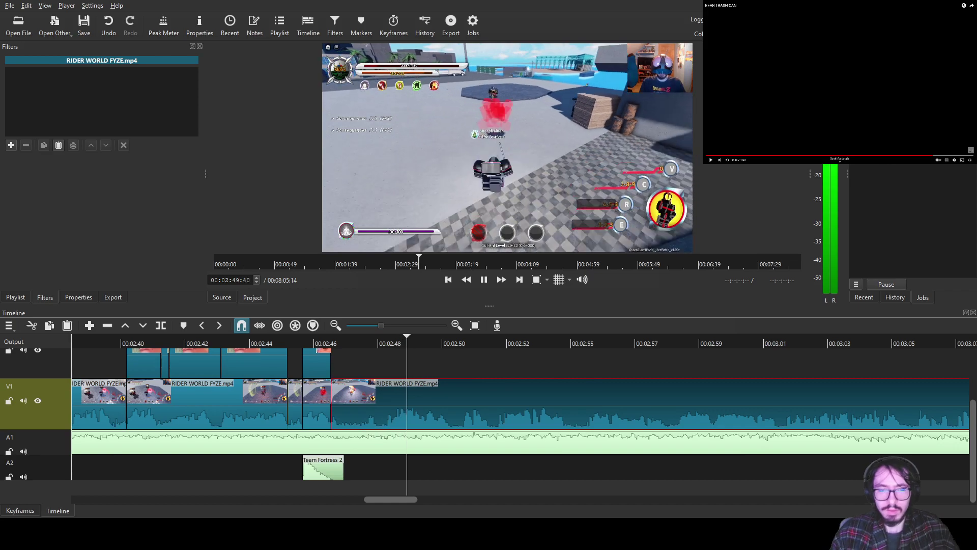
pyautogui.click(460, 342)
pyautogui.press('space')
pyautogui.press('s')
pyautogui.press('space')
pyautogui.press('space')
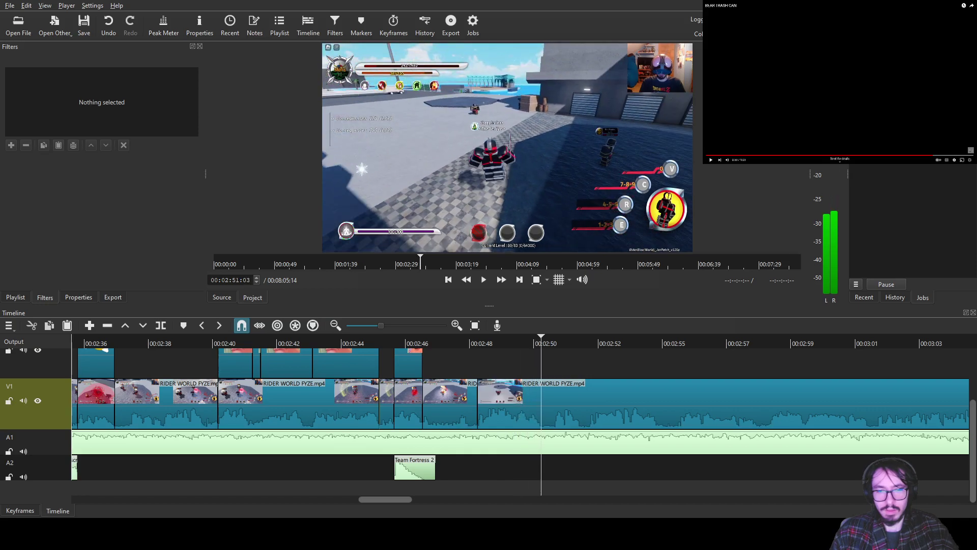
pyautogui.press('s')
# - Place Sheeptrainer2.png on the track above the newly cut gameplay segment and trim its end to match the segment
pyautogui.press('pageup')
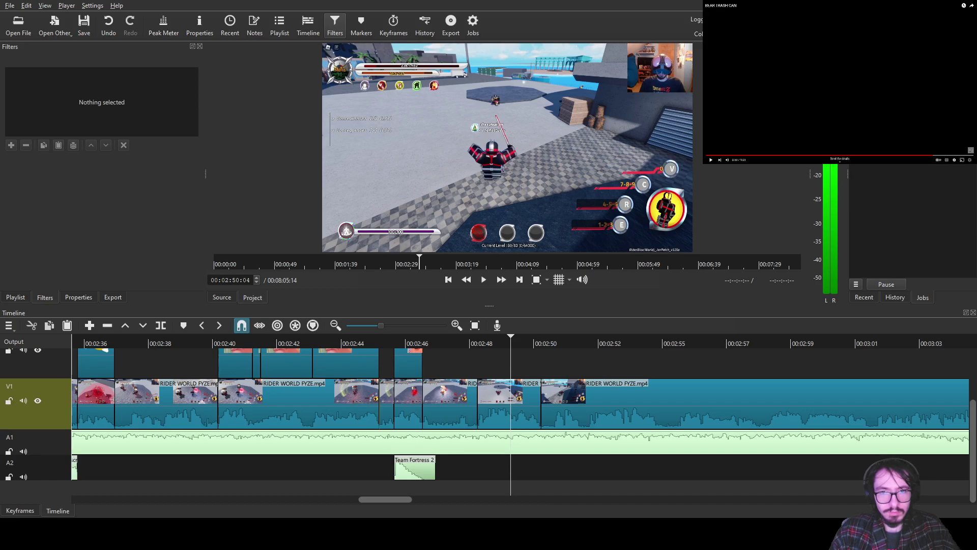
pyautogui.moveTo(507, 147); pyautogui.dragTo(478, 363)
pyautogui.hscroll(-5, 520, 414)
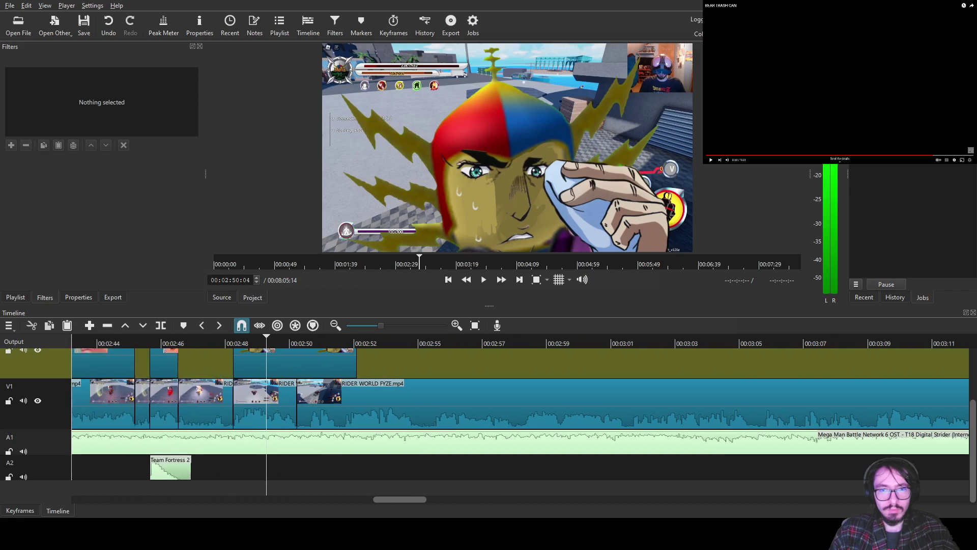
pyautogui.click(509, 363)
pyautogui.moveTo(569, 362); pyautogui.dragTo(510, 362)
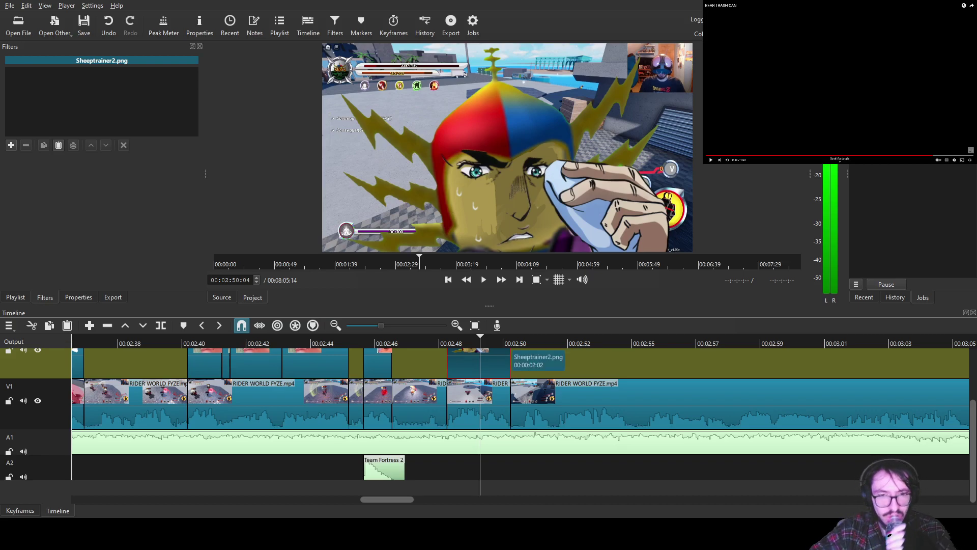
# - Add Size, Position & Rotate to Sheeptrainer2.png and shrink the image to about 902 x 507 in the picture's lower-left corner
pyautogui.click(11, 145)
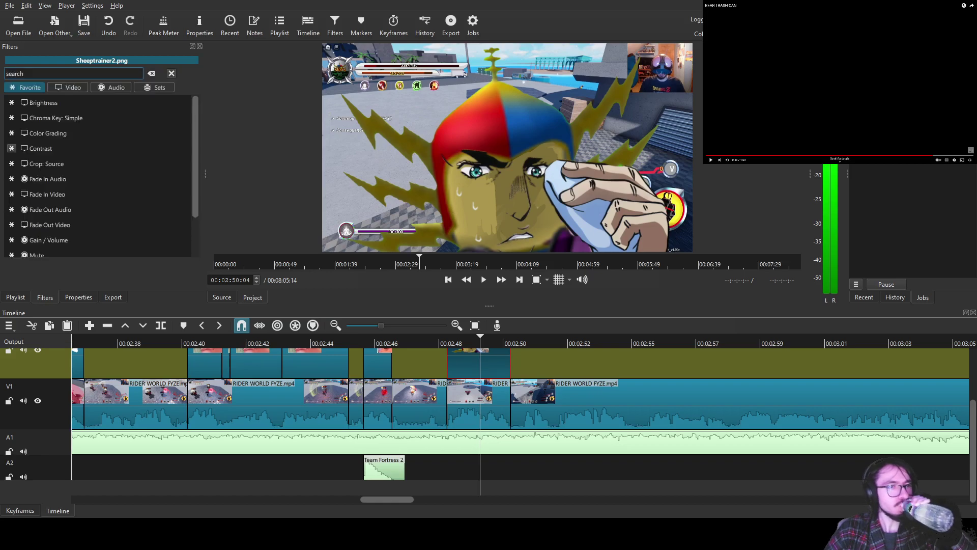
pyautogui.write('si')
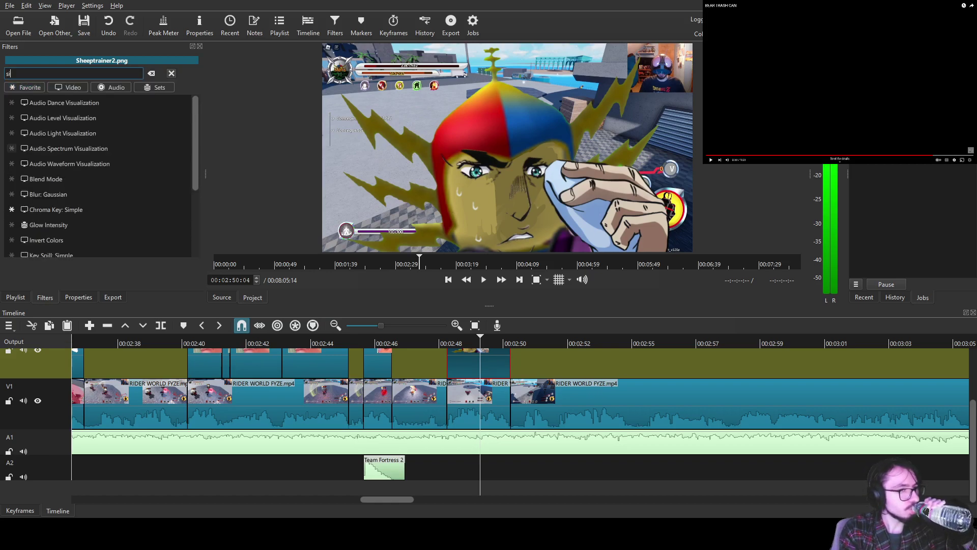
pyautogui.press('Down')
pyautogui.press('Down')
pyautogui.press('Down')
pyautogui.press('Down')
pyautogui.press('Down')
pyautogui.press('Down')
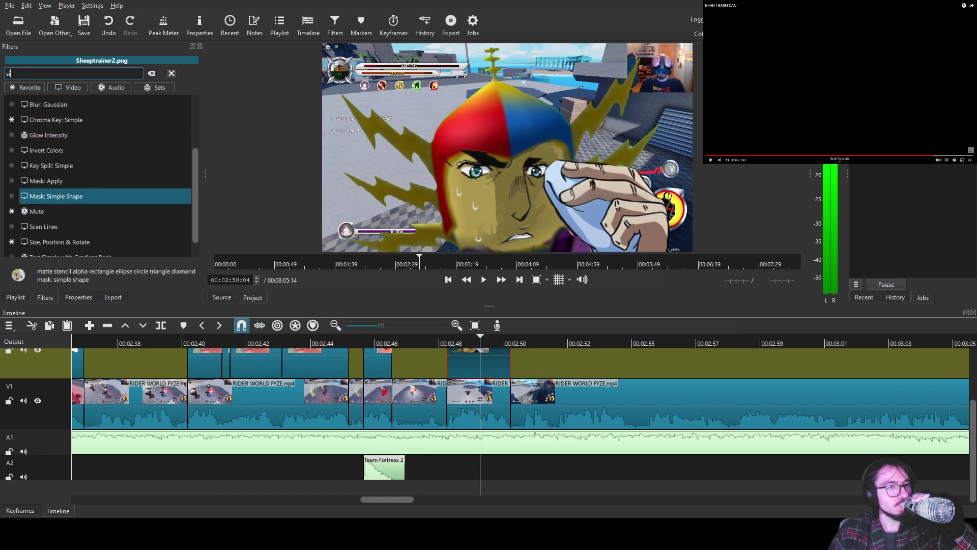
pyautogui.press('Return')
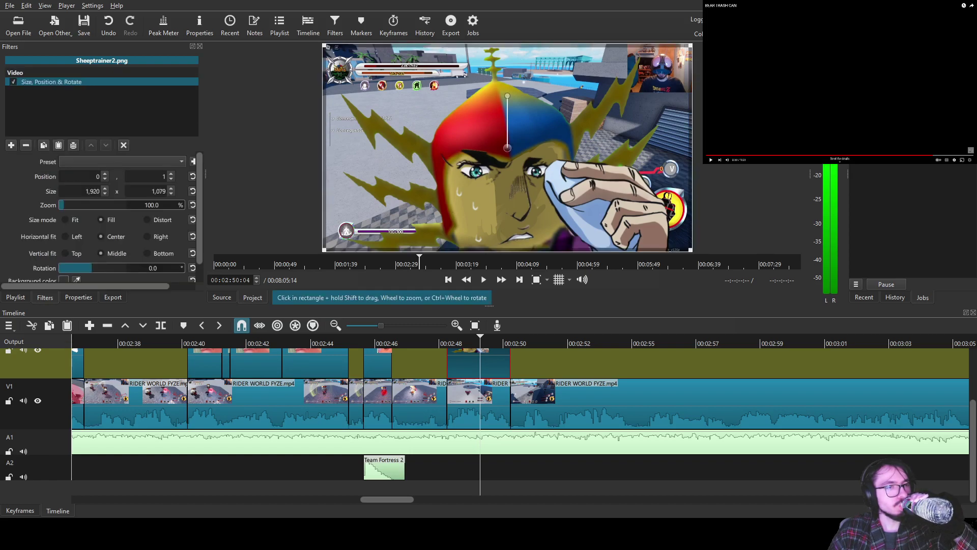
pyautogui.moveTo(691, 45); pyautogui.dragTo(494, 155)
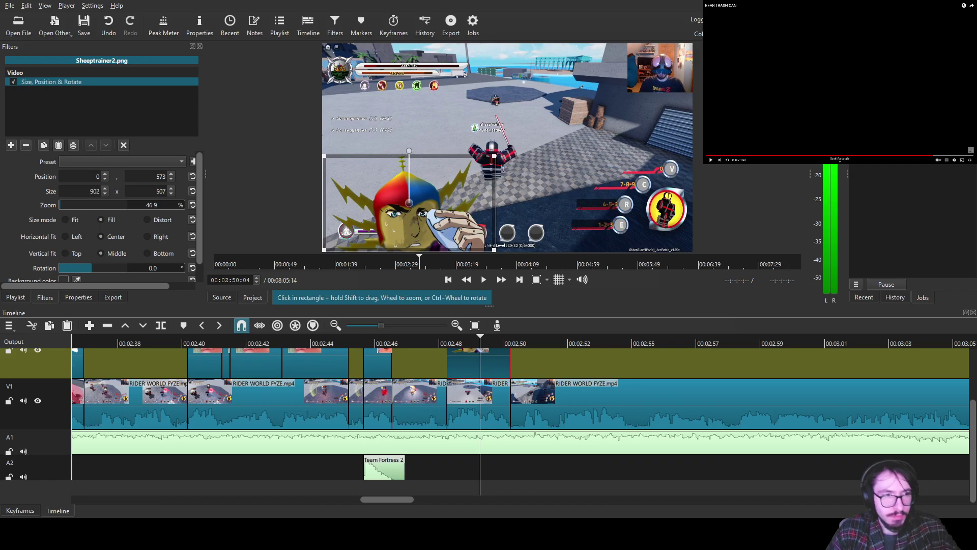
# - Add a Text: Simple caption reading "No really: No witnesses! / I insist!" in quotation marks to Sheeptrainer2.png, with outline thickness 20
pyautogui.click(10, 145)
pyautogui.write('tex')
pyautogui.click(41, 148)
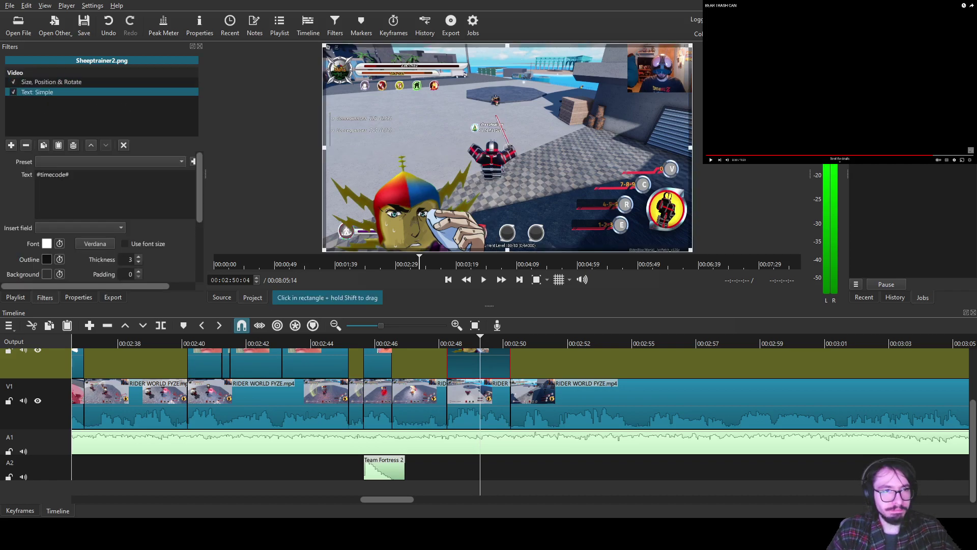
pyautogui.hotkey('ctrl', 'a')
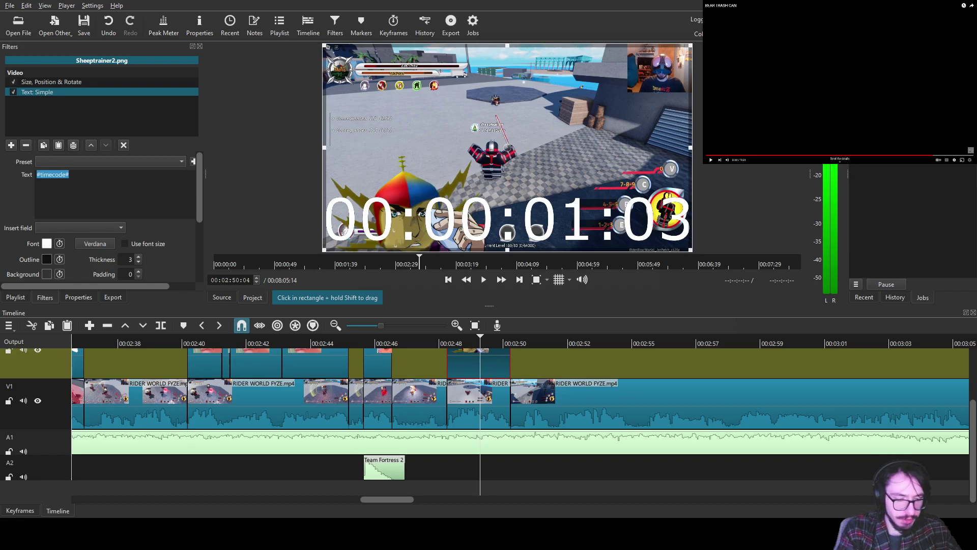
pyautogui.write('"No ')
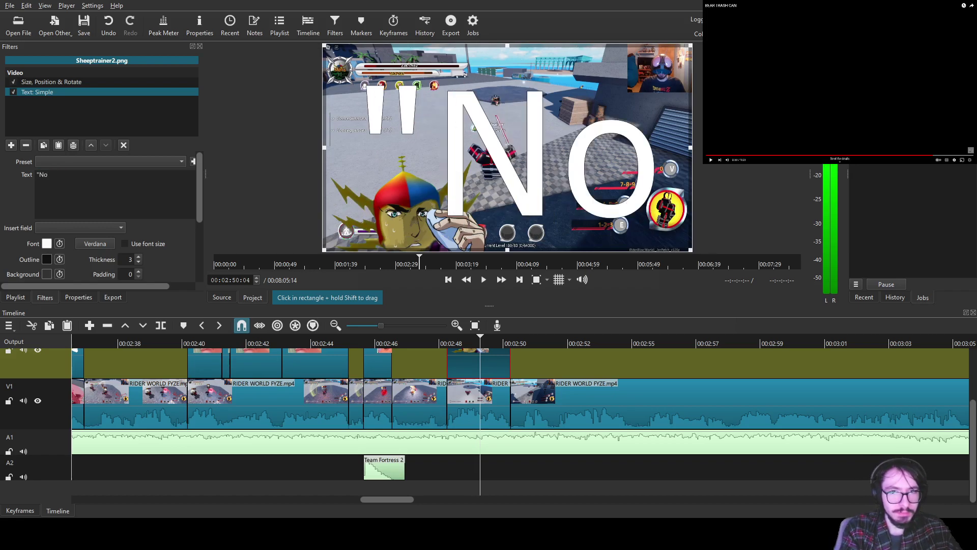
pyautogui.write('really! N')
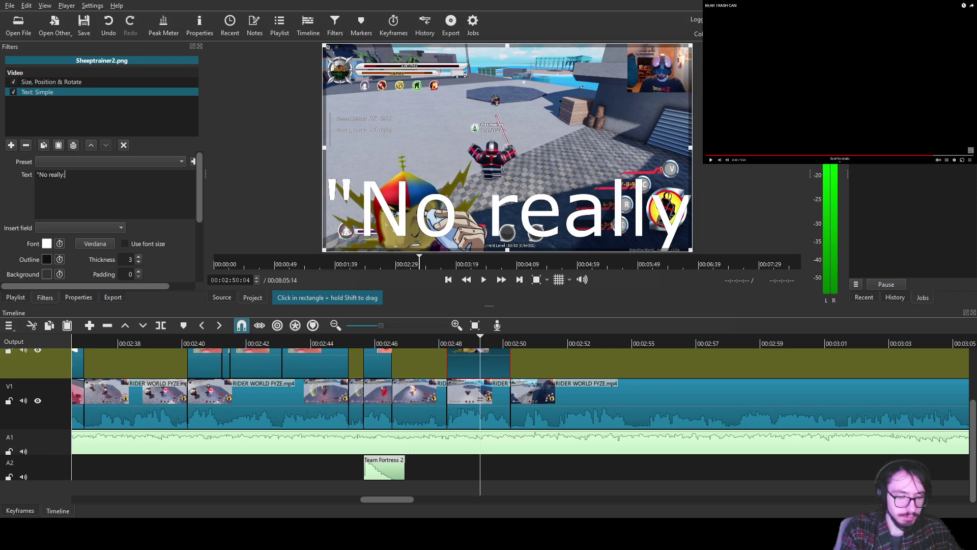
pyautogui.write('o witnesse')
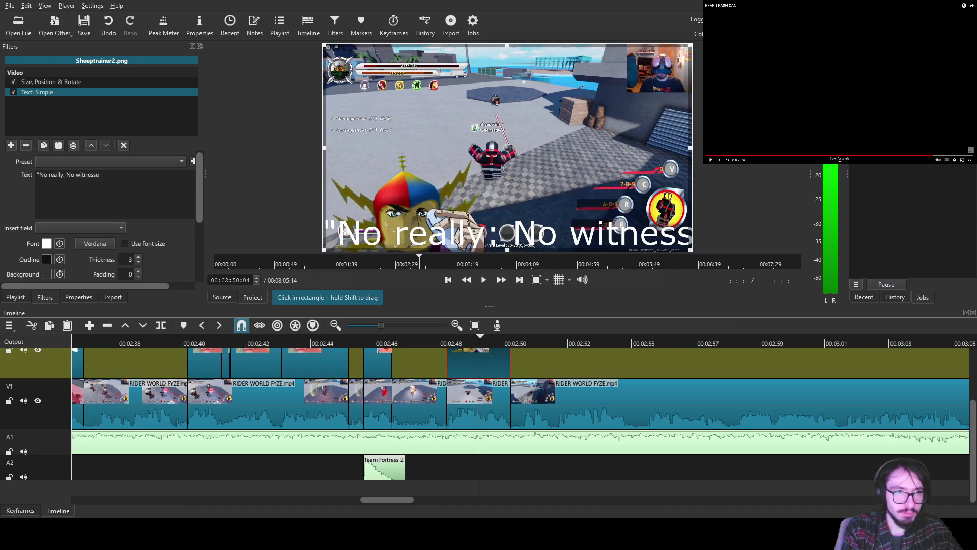
pyautogui.write('s!')
pyautogui.press('Return')
pyautogui.write('I in')
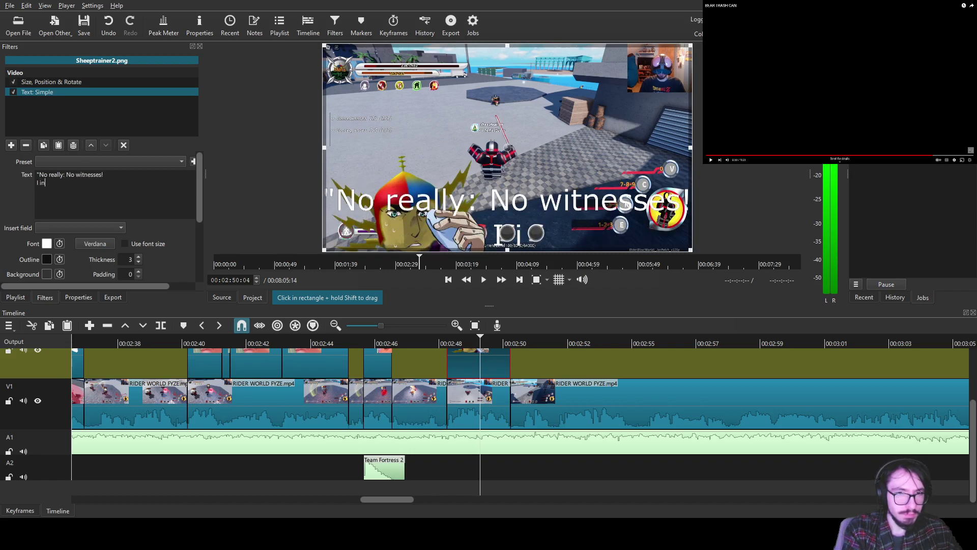
pyautogui.write('sist!"')
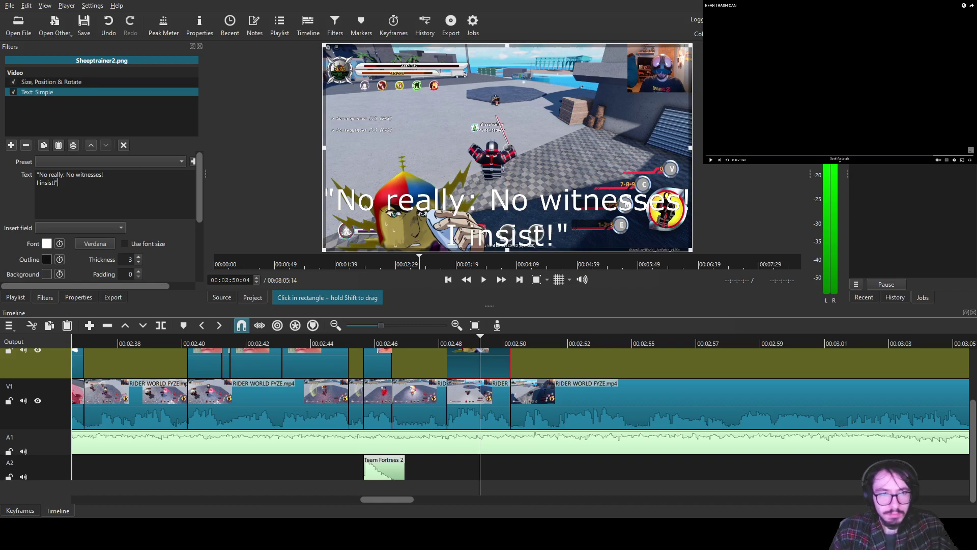
pyautogui.click(138, 256)
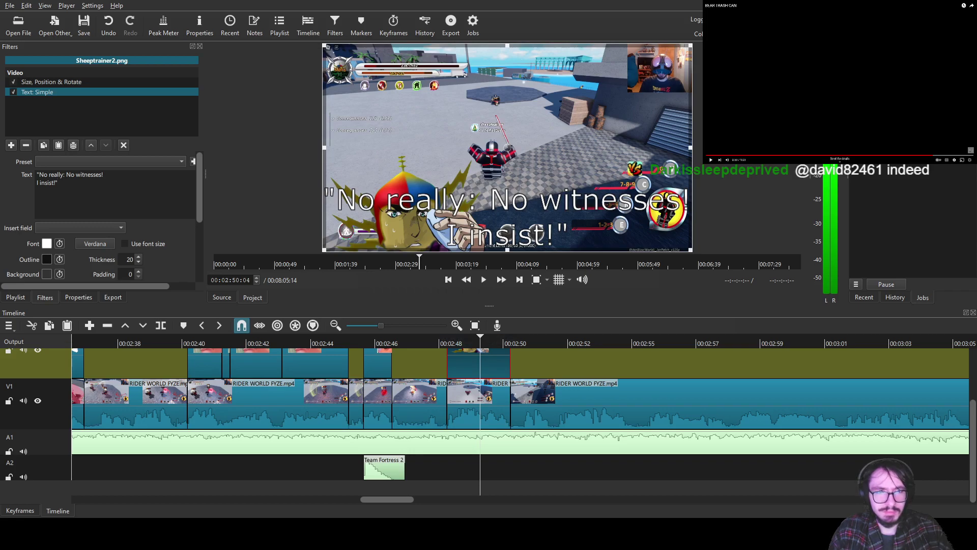
# - Shrink the "No really: No witnesses!" caption to slightly over half the frame width, place it above the Sheeptrainer2 image, and color it green
pyautogui.moveTo(690, 45); pyautogui.dragTo(531, 211)
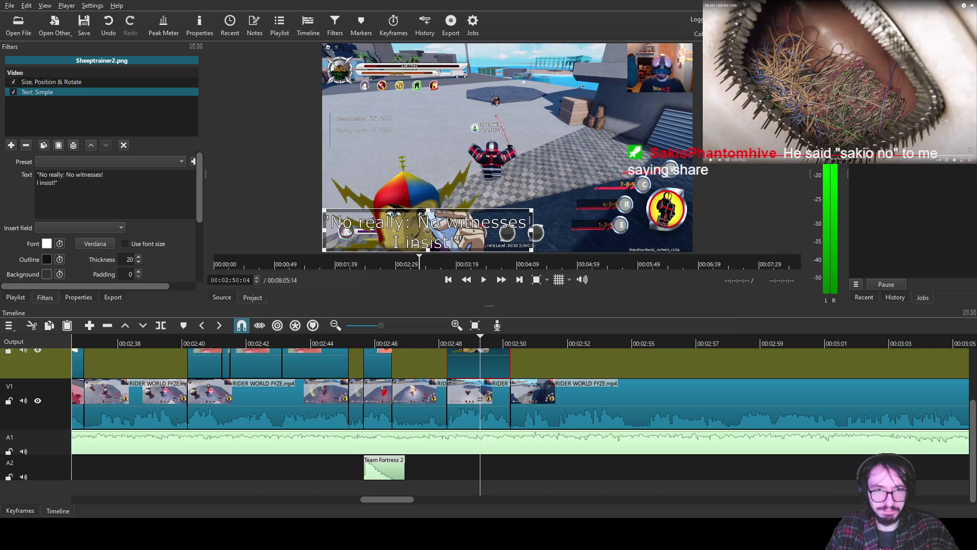
pyautogui.moveTo(429, 230); pyautogui.dragTo(449, 140)
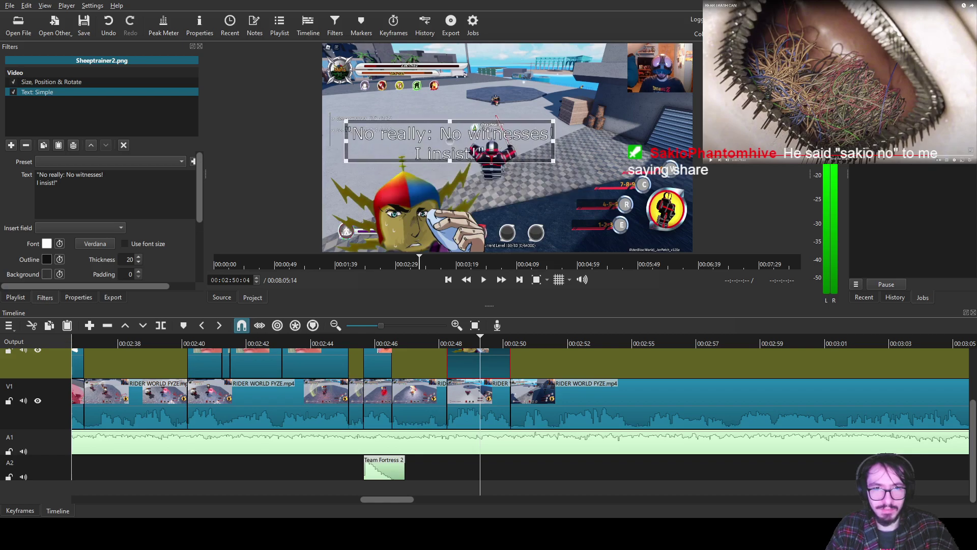
pyautogui.click(433, 339)
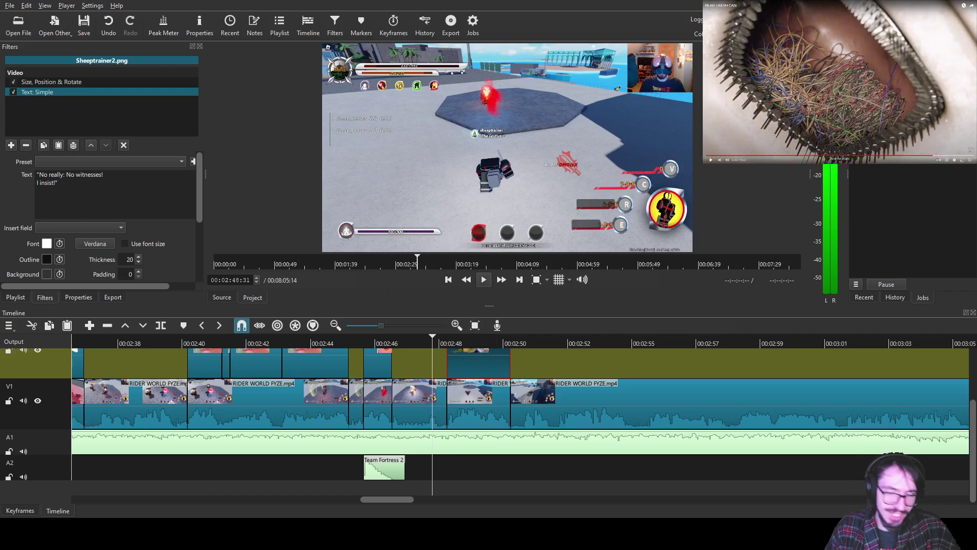
pyautogui.press('space')
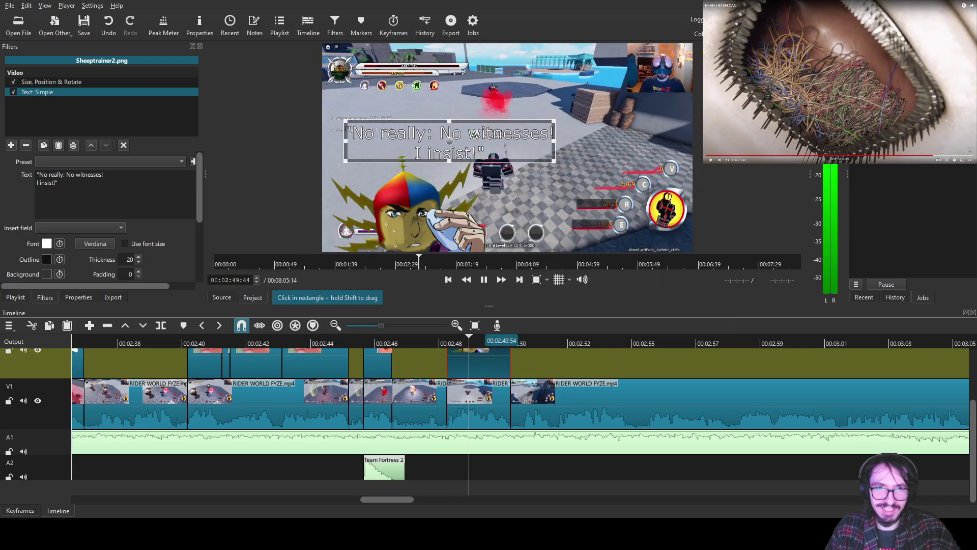
pyautogui.press('space')
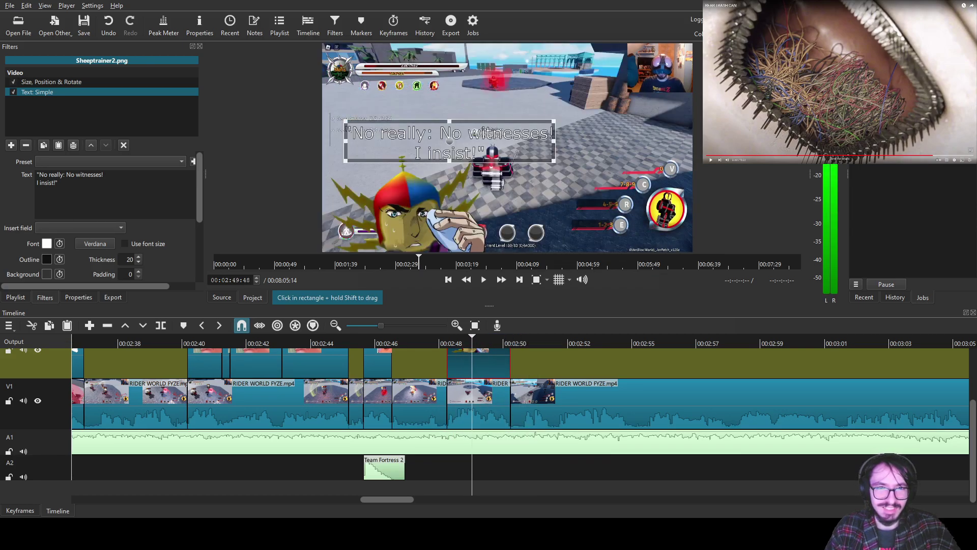
pyautogui.press('Return')
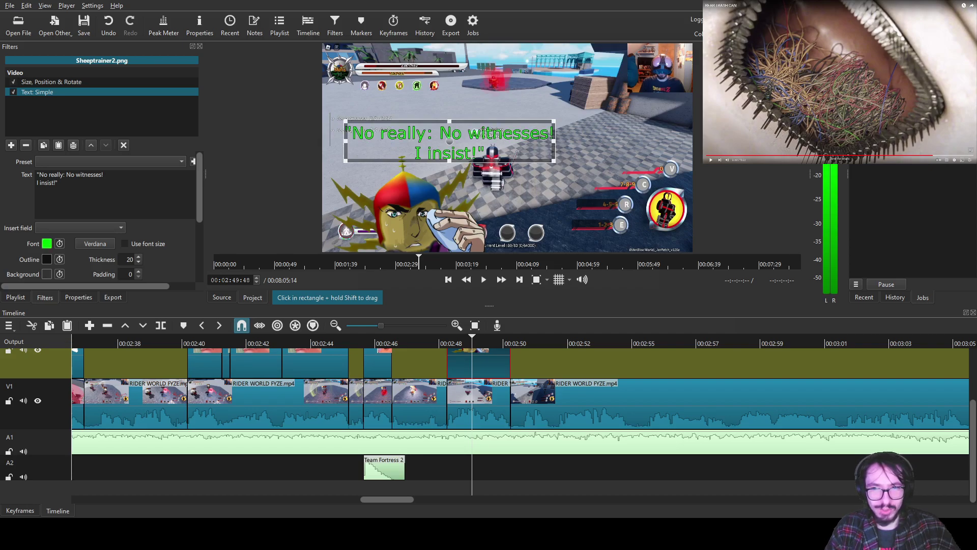
pyautogui.moveTo(449, 141)
pyautogui.mouseDown()
pyautogui.moveTo(434, 114)
pyautogui.moveTo(512, 133)
pyautogui.moveTo(588, 204)
pyautogui.moveTo(448, 123)
pyautogui.mouseUp()
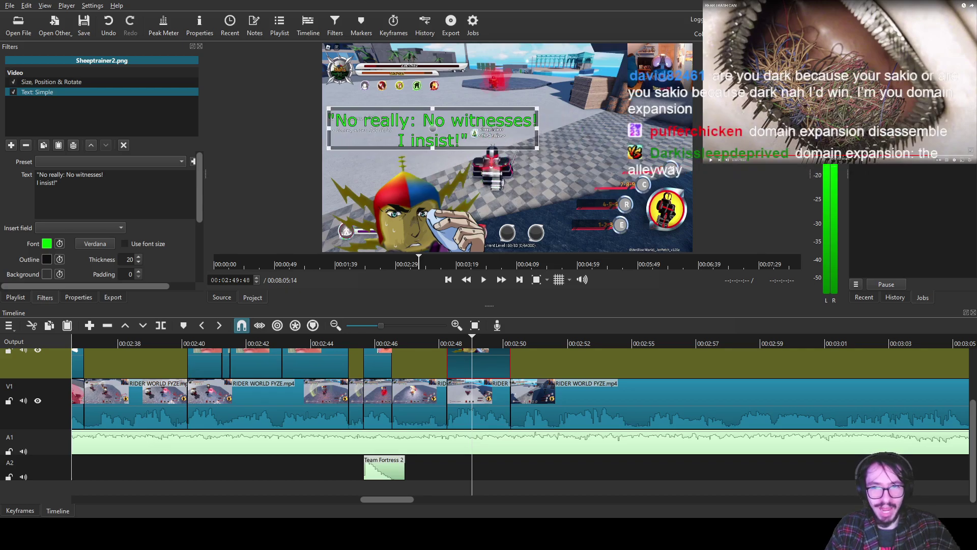
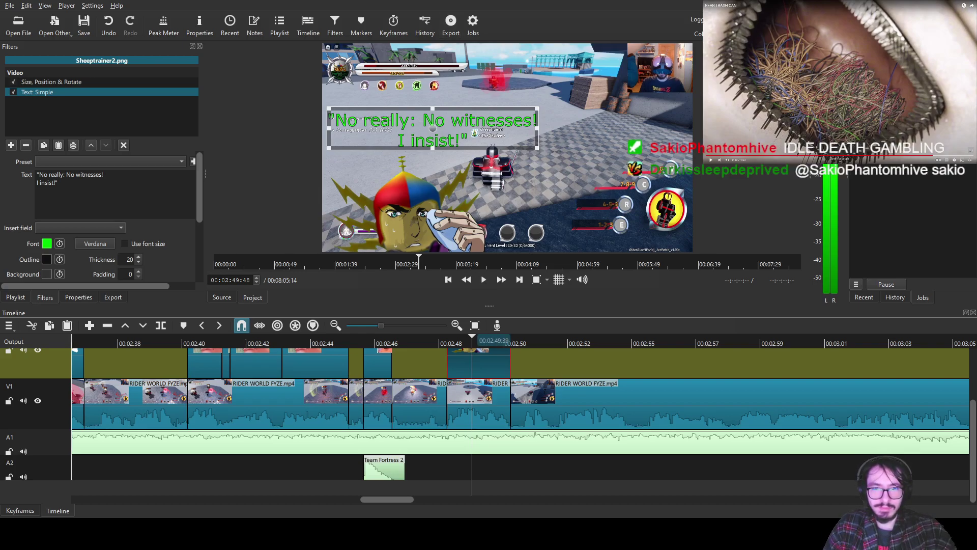
# - Play through the gameplay following Sheeptrainer2.png and split the V1 clip at 00:03:04:23
pyautogui.click(533, 402)
pyautogui.click(517, 342)
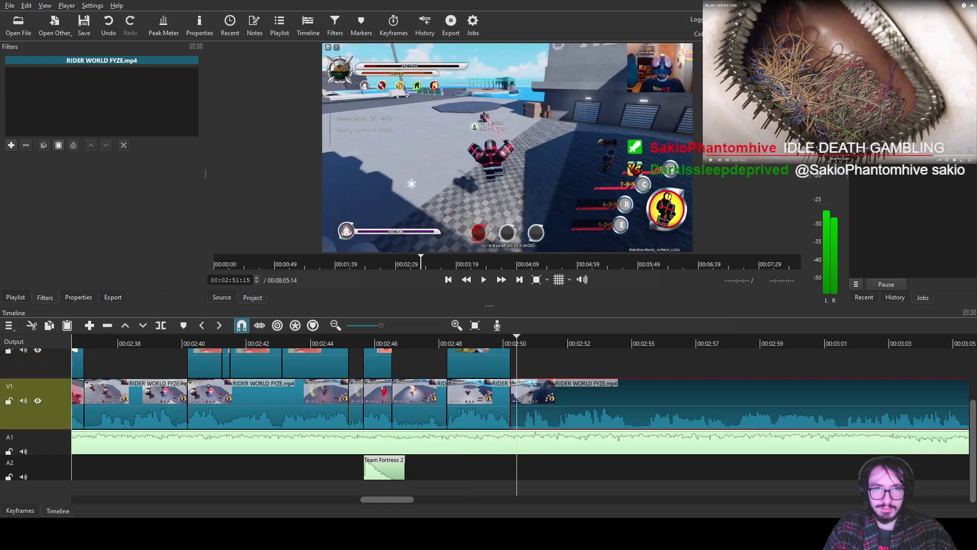
pyautogui.press('space')
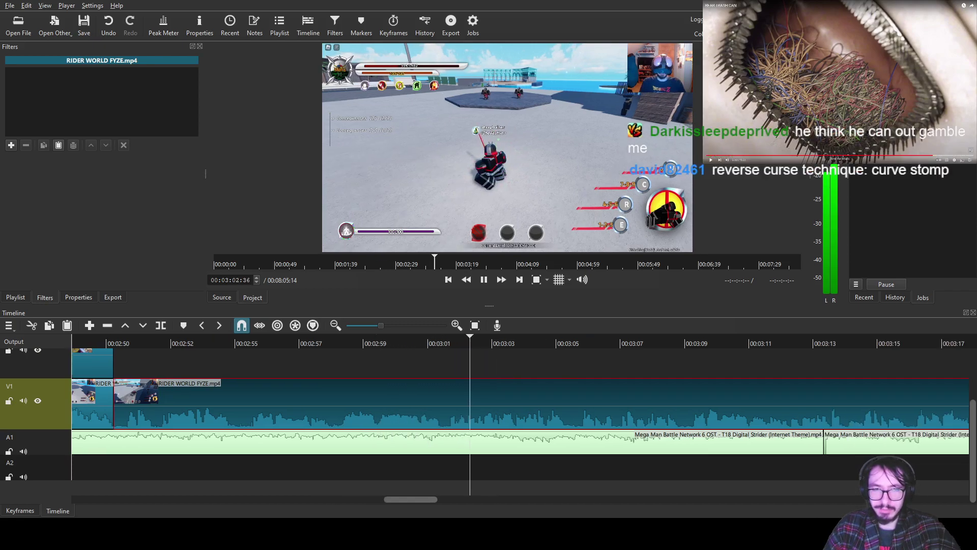
pyautogui.click(343, 342)
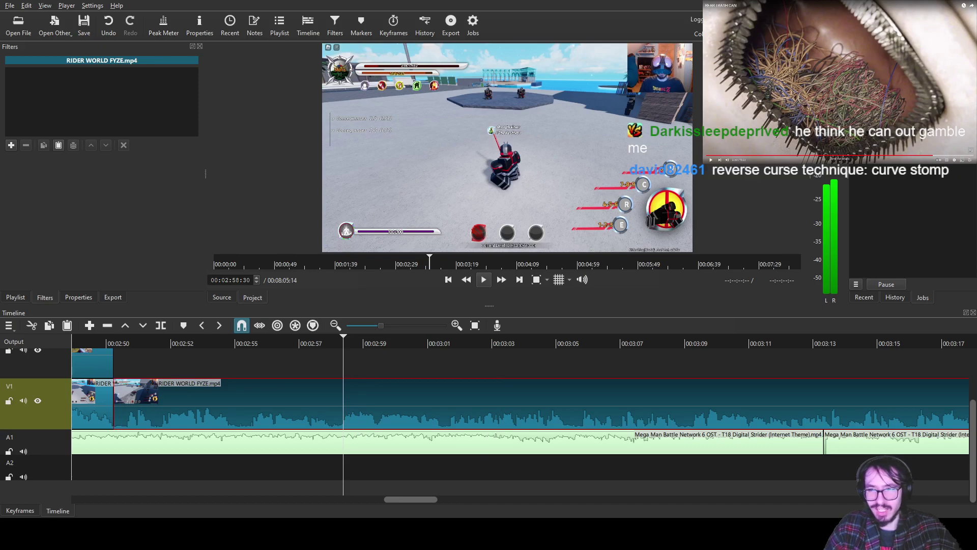
pyautogui.press('space')
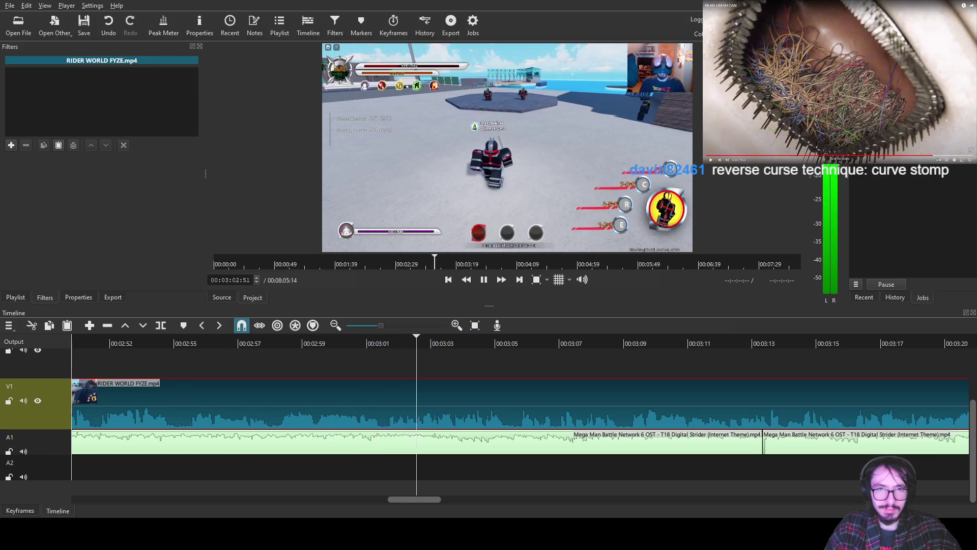
pyautogui.click(431, 342)
pyautogui.moveTo(430, 481); pyautogui.dragTo(440, 481)
pyautogui.press('Right')
pyautogui.press('Right')
pyautogui.press('Right')
pyautogui.press('Right')
pyautogui.press('Right')
pyautogui.press('Right')
pyautogui.press('Right')
pyautogui.press('Right')
pyautogui.press('Right')
pyautogui.press('Right')
pyautogui.press('Right')
pyautogui.press('Right')
pyautogui.press('Right')
pyautogui.press('Right')
pyautogui.press('Right')
pyautogui.press('Right')
pyautogui.press('Right')
pyautogui.press('Right')
pyautogui.press('Right')
pyautogui.press('Right')
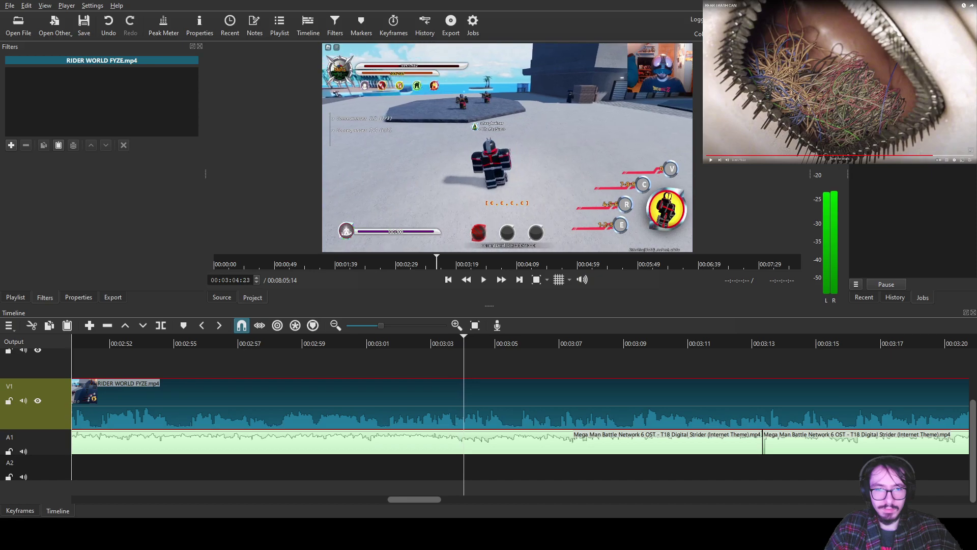
pyautogui.press('s')
# - Play on slightly and split the V1 gameplay clip again at 00:03:05:45
pyautogui.press('space')
pyautogui.press('space')
pyautogui.press('s')
pyautogui.press('space')
pyautogui.press('space')
pyautogui.press('s')
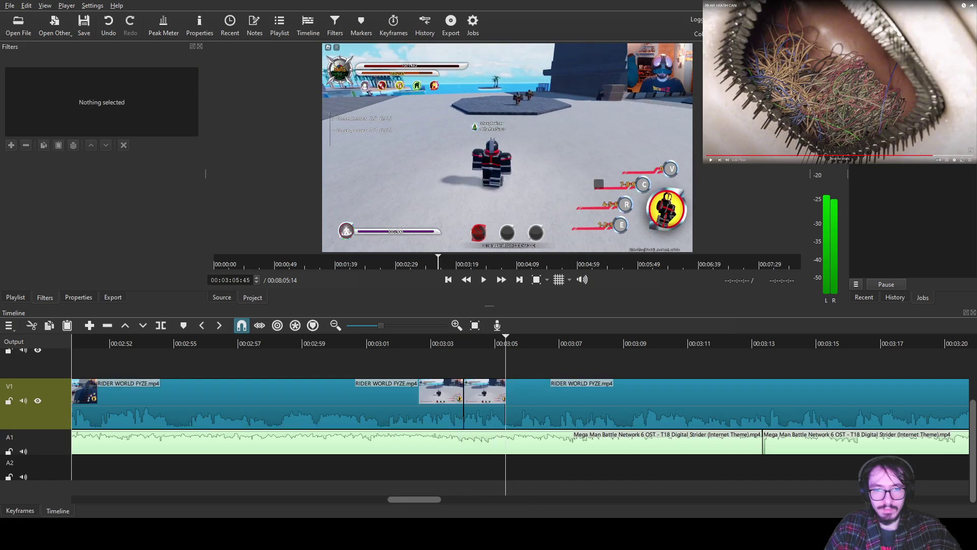
# - Paste the copied caption filter onto the short V1 clip ending at 00:03:05:45 and change its key label to "CCCCC"
pyautogui.click(484, 402)
pyautogui.click(477, 343)
pyautogui.hotkey('ctrl', 'shift', 'v')
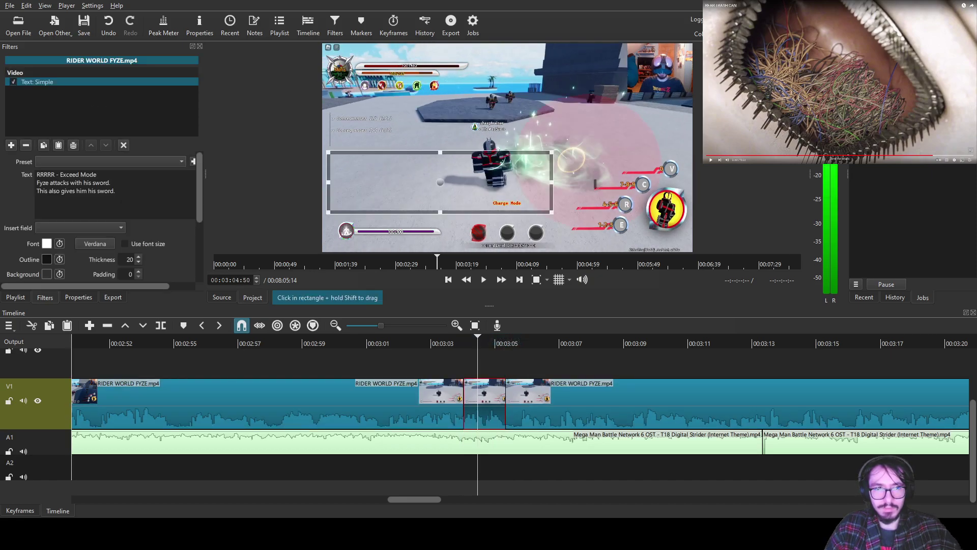
pyautogui.press('BackSpace')
pyautogui.press('BackSpace')
pyautogui.press('BackSpace')
pyautogui.press('BackSpace')
pyautogui.press('BackSpace')
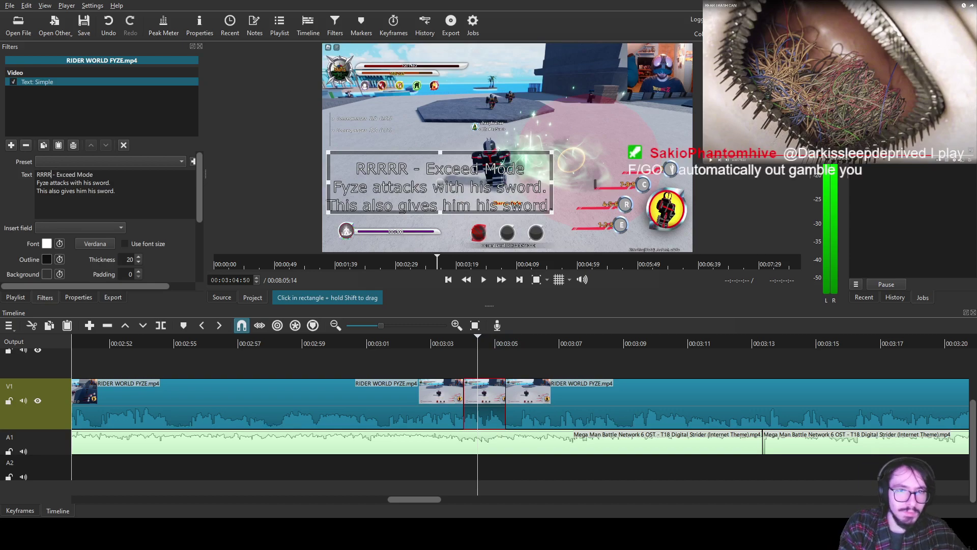
pyautogui.write('CCCCC')
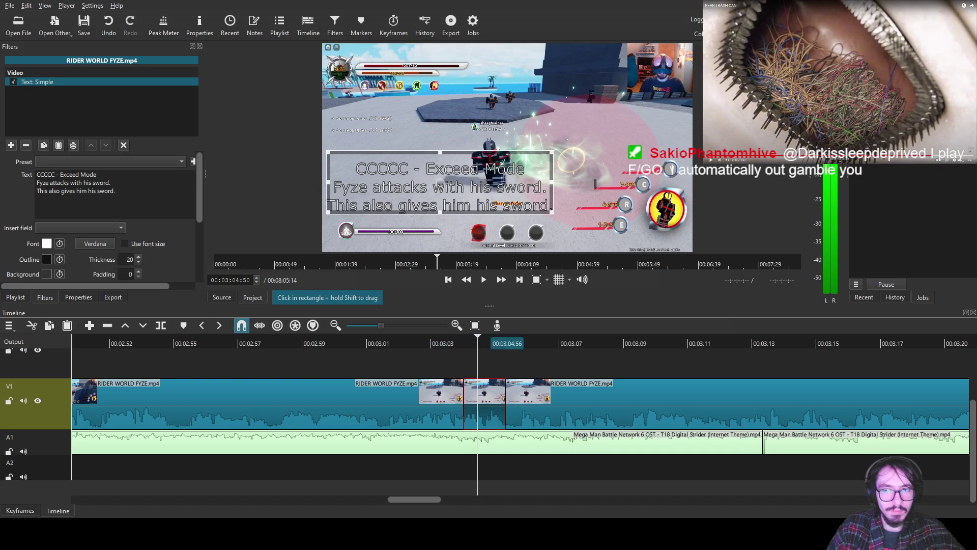
# - Scrub through the captioned clip and rename the mode in the caption's first line to "Charge Mode"
pyautogui.moveTo(482, 343)
pyautogui.mouseDown()
pyautogui.moveTo(511, 344)
pyautogui.moveTo(498, 340)
pyautogui.mouseUp()
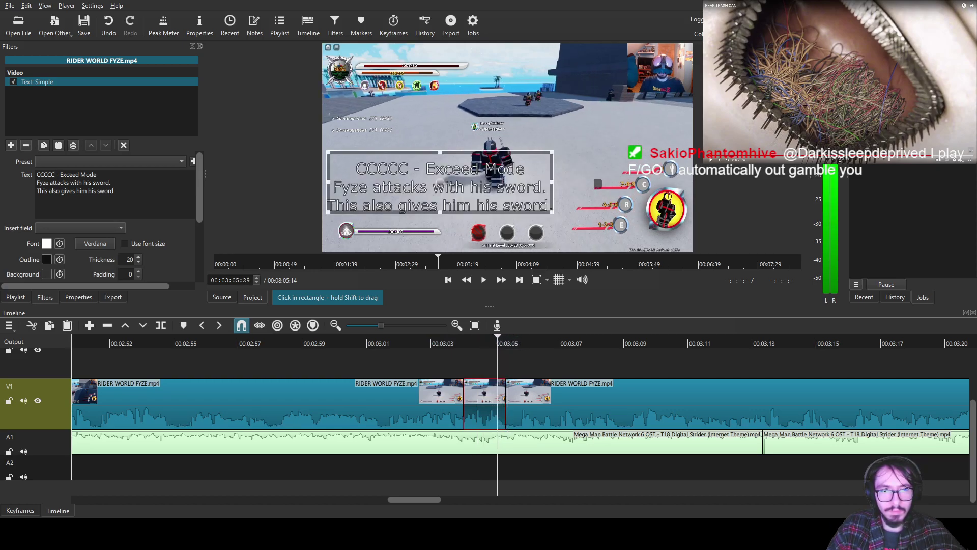
pyautogui.moveTo(497, 340); pyautogui.dragTo(468, 340)
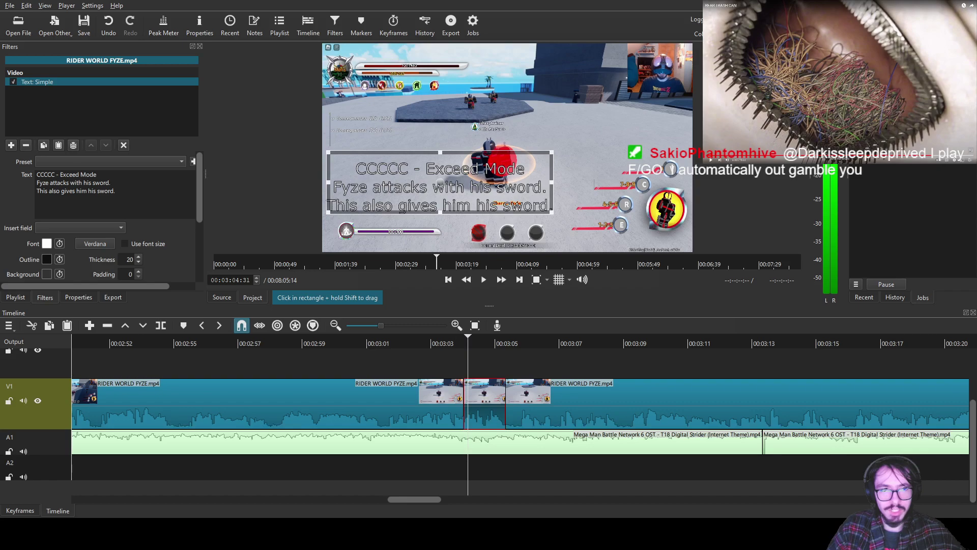
pyautogui.click(79, 174)
pyautogui.press('BackSpace')
pyautogui.press('BackSpace')
pyautogui.press('BackSpace')
pyautogui.press('BackSpace')
pyautogui.press('BackSpace')
pyautogui.press('BackSpace')
pyautogui.write('Cha')
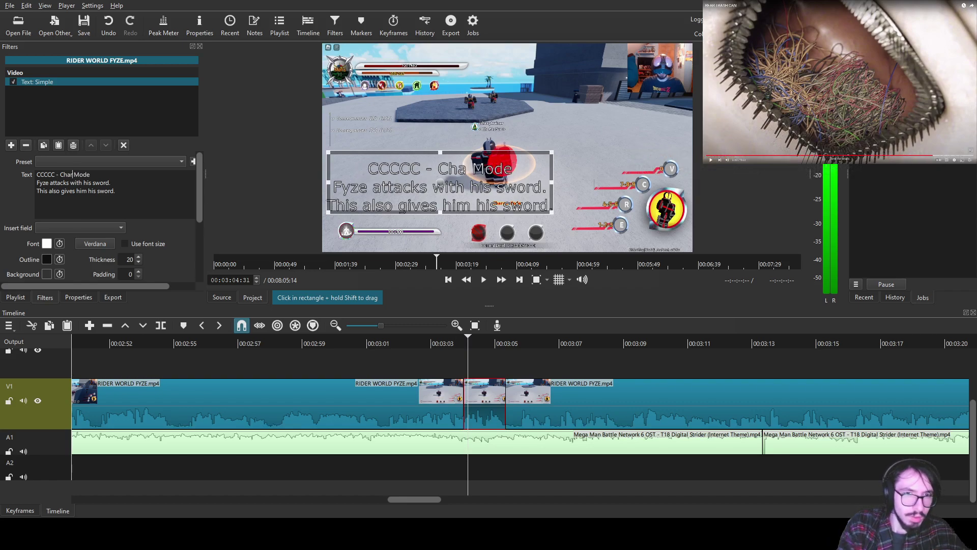
pyautogui.write('rge')
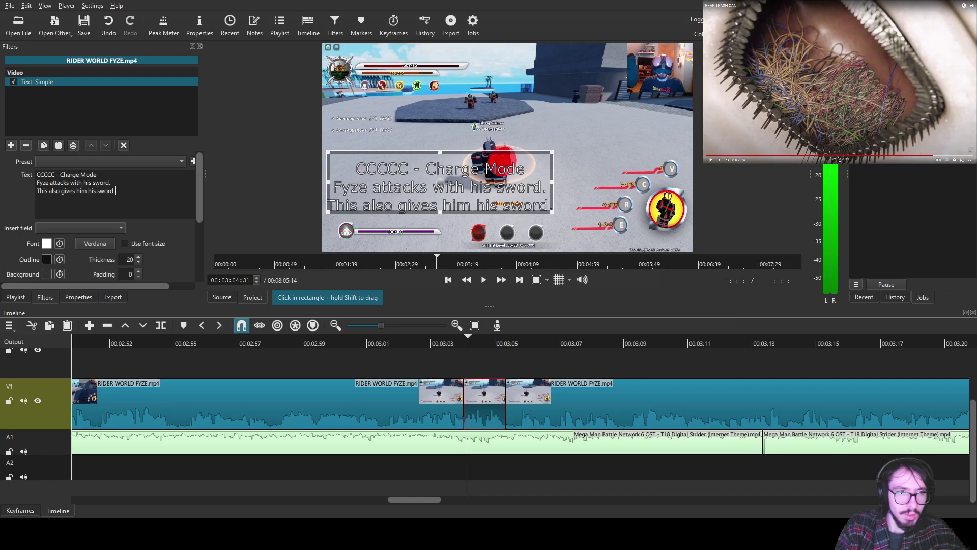
# - Replace the caption's description lines with "Fyze heals himself." and save the project
pyautogui.click(114, 191)
pyautogui.press('BackSpace')
pyautogui.press('BackSpace')
pyautogui.press('BackSpace')
pyautogui.press('BackSpace')
pyautogui.press('BackSpace')
pyautogui.press('BackSpace')
pyautogui.press('BackSpace')
pyautogui.press('BackSpace')
pyautogui.press('BackSpace')
pyautogui.press('BackSpace')
pyautogui.press('BackSpace')
pyautogui.press('BackSpace')
pyautogui.press('BackSpace')
pyautogui.press('BackSpace')
pyautogui.press('BackSpace')
pyautogui.press('BackSpace')
pyautogui.press('BackSpace')
pyautogui.press('BackSpace')
pyautogui.press('BackSpace')
pyautogui.press('BackSpace')
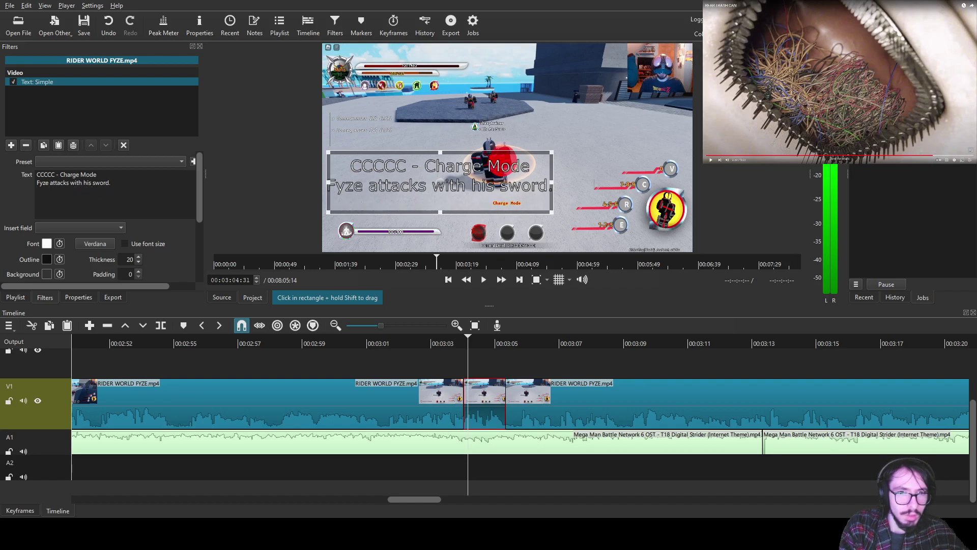
pyautogui.press('BackSpace')
pyautogui.press('BackSpace')
pyautogui.press('BackSpace')
pyautogui.press('BackSpace')
pyautogui.press('BackSpace')
pyautogui.press('BackSpace')
pyautogui.press('BackSpace')
pyautogui.press('BackSpace')
pyautogui.press('BackSpace')
pyautogui.press('BackSpace')
pyautogui.press('BackSpace')
pyautogui.press('BackSpace')
pyautogui.press('BackSpace')
pyautogui.press('BackSpace')
pyautogui.press('BackSpace')
pyautogui.press('BackSpace')
pyautogui.press('BackSpace')
pyautogui.press('BackSpace')
pyautogui.press('BackSpace')
pyautogui.press('BackSpace')
pyautogui.write('heals himself.')
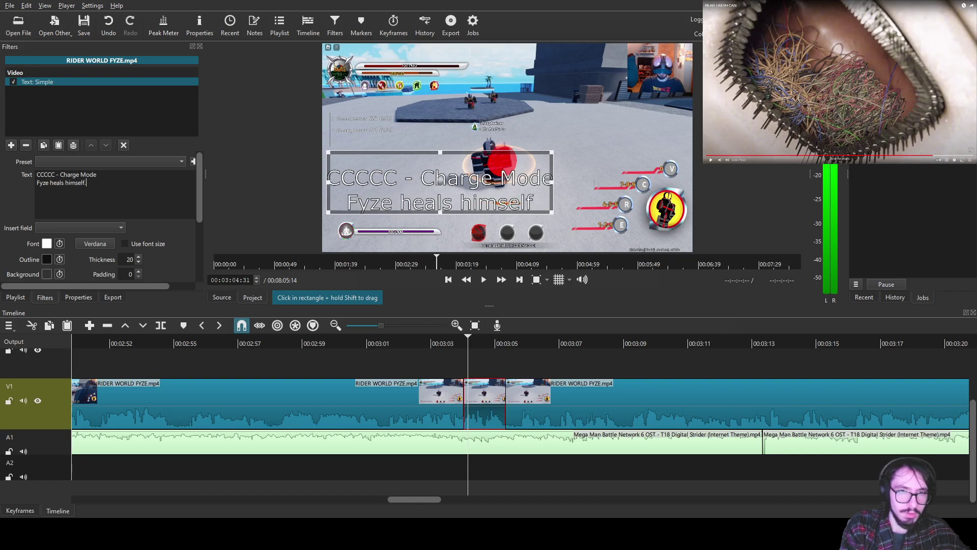
pyautogui.hotkey('ctrl', 's')
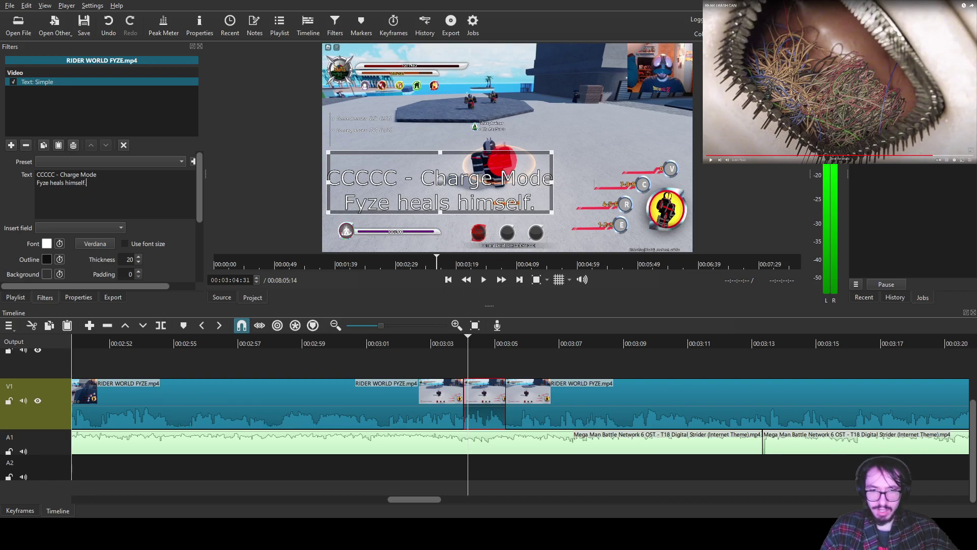
# - Play through the V1 gameplay that follows the Charge Mode clip
pyautogui.click(611, 402)
pyautogui.click(519, 340)
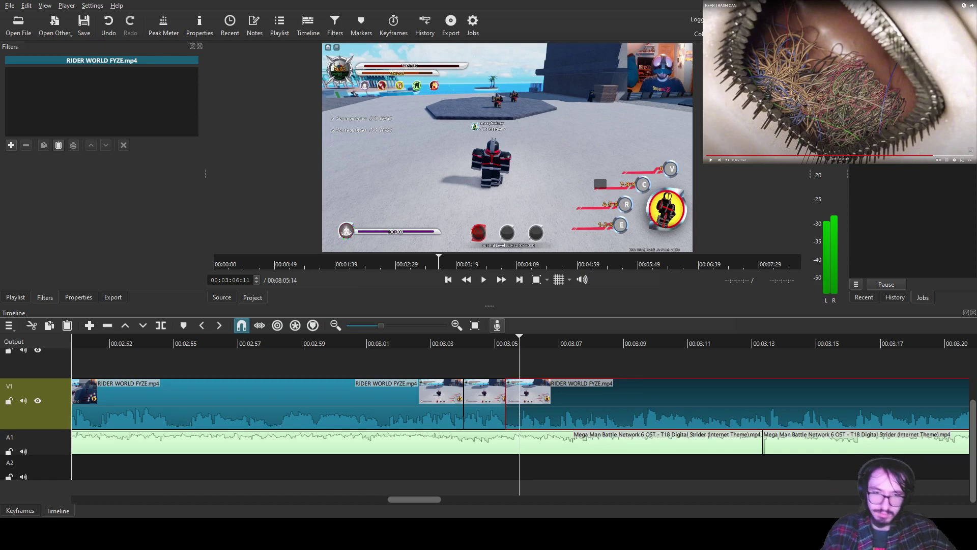
pyautogui.press('space')
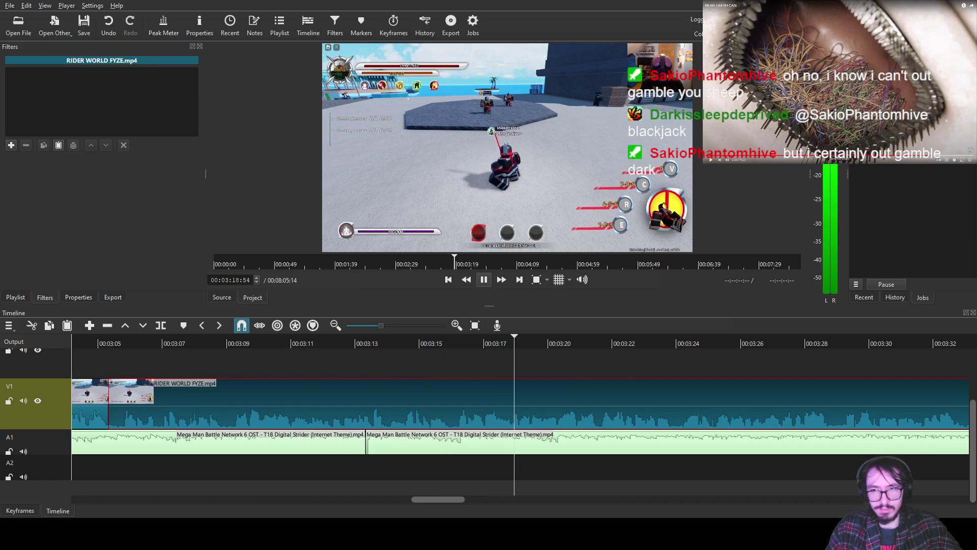
pyautogui.click(484, 279)
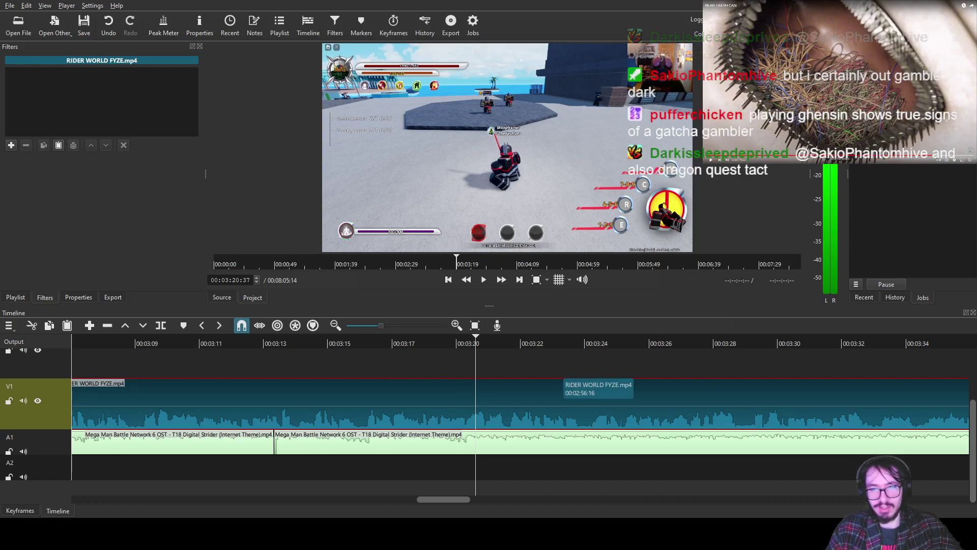
pyautogui.hscroll(-1, 599, 402)
pyautogui.hscroll(-4, 520, 415)
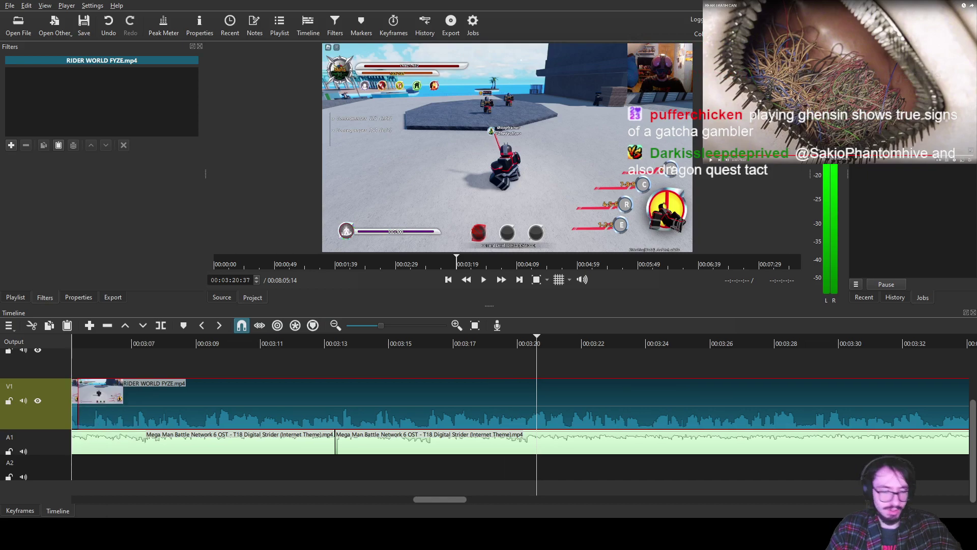
pyautogui.hscroll(3, 520, 415)
pyautogui.hscroll(-1, 520, 414)
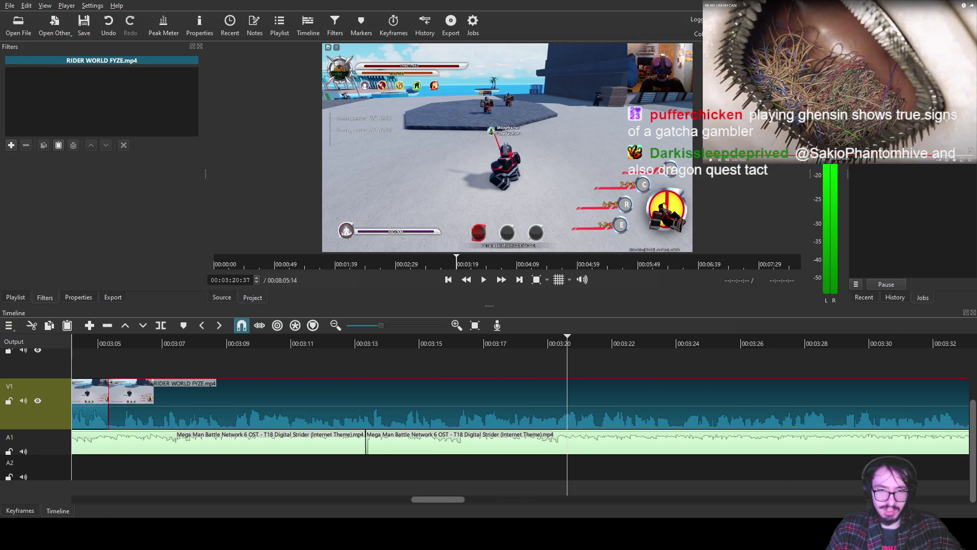
pyautogui.hscroll(2, 520, 414)
pyautogui.hscroll(-1, 520, 414)
pyautogui.hscroll(4, 519, 412)
pyautogui.hscroll(-3, 519, 412)
pyautogui.hscroll(-1, 519, 413)
pyautogui.hscroll(2, 519, 412)
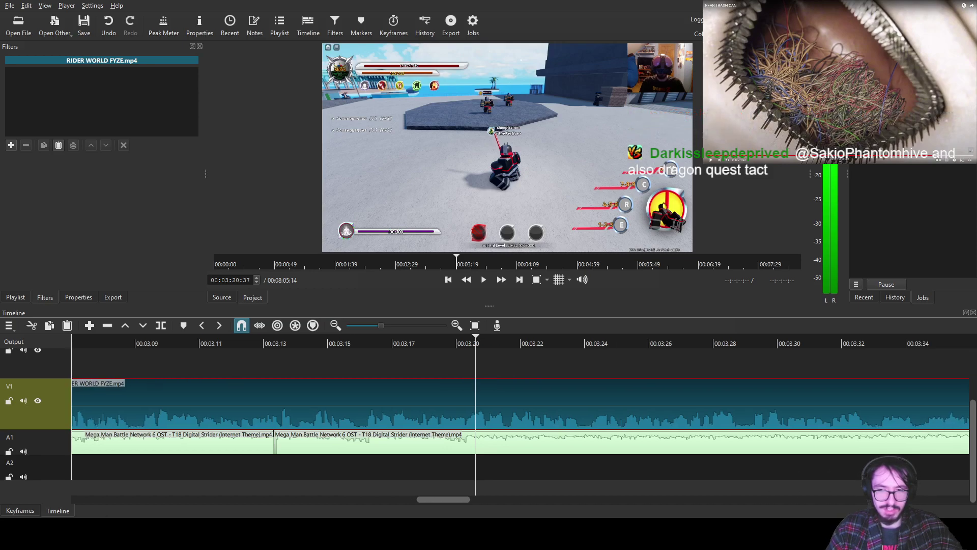
pyautogui.hscroll(-1, 519, 412)
pyautogui.hscroll(-2, 519, 412)
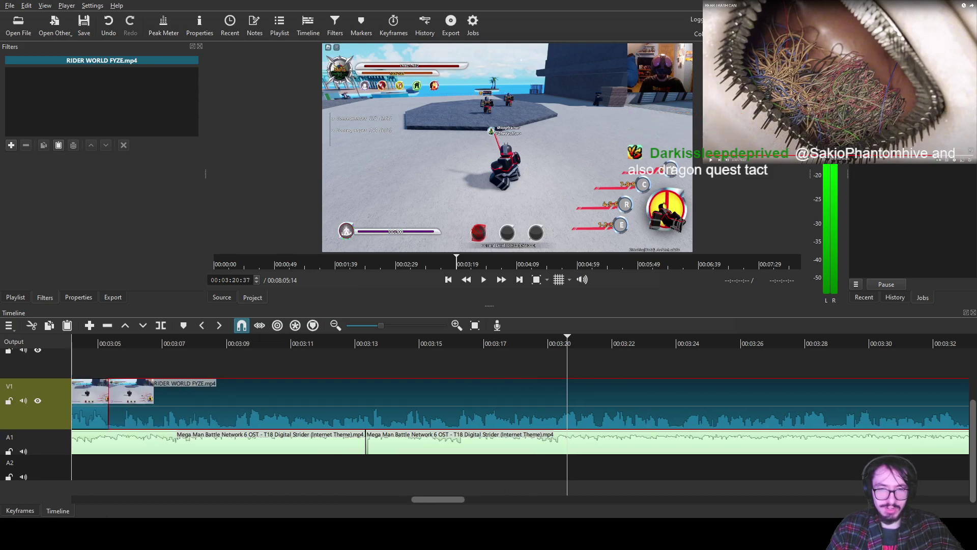
pyautogui.hscroll(4, 519, 413)
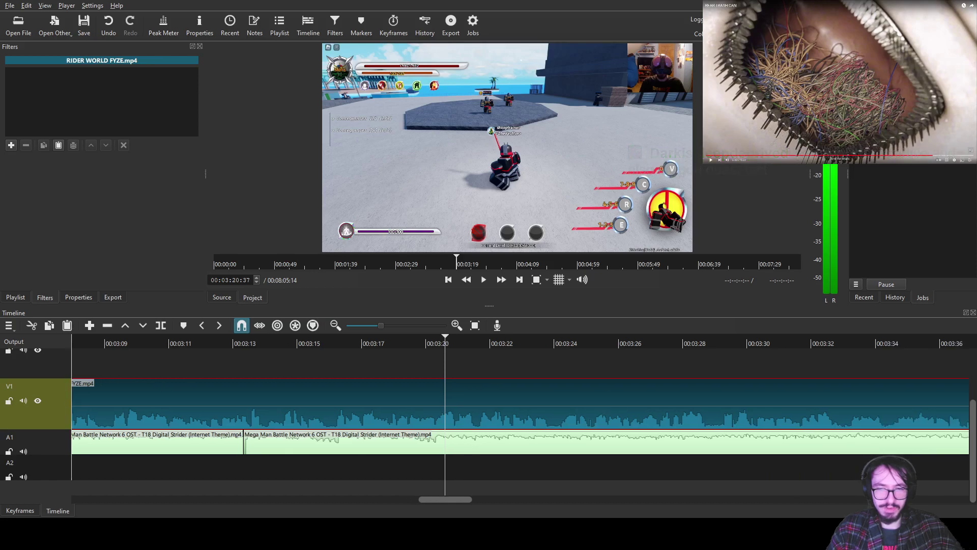
pyautogui.hscroll(-3, 519, 412)
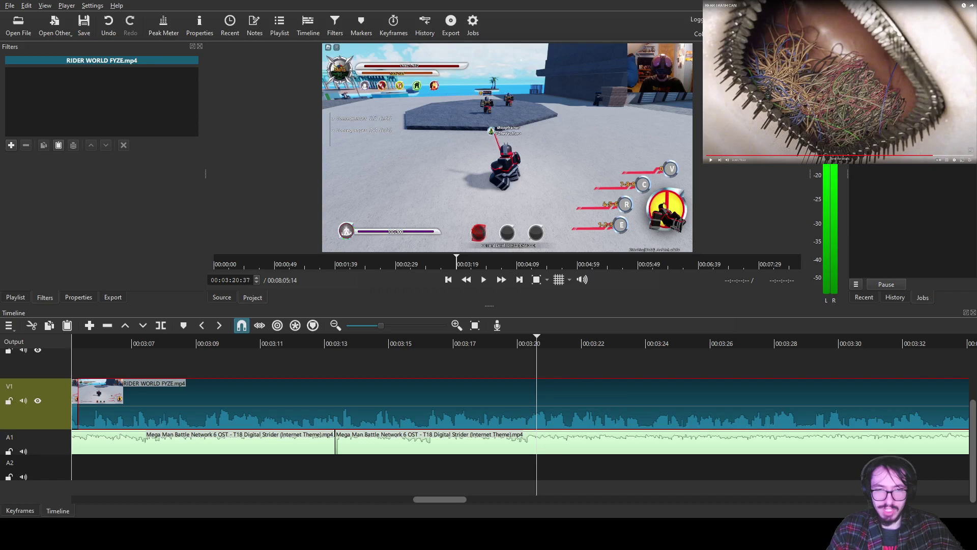
# - Play on through the gameplay, locate the moment frame by frame and split the V1 clip at 00:03:26:43
pyautogui.click(431, 341)
pyautogui.press('space')
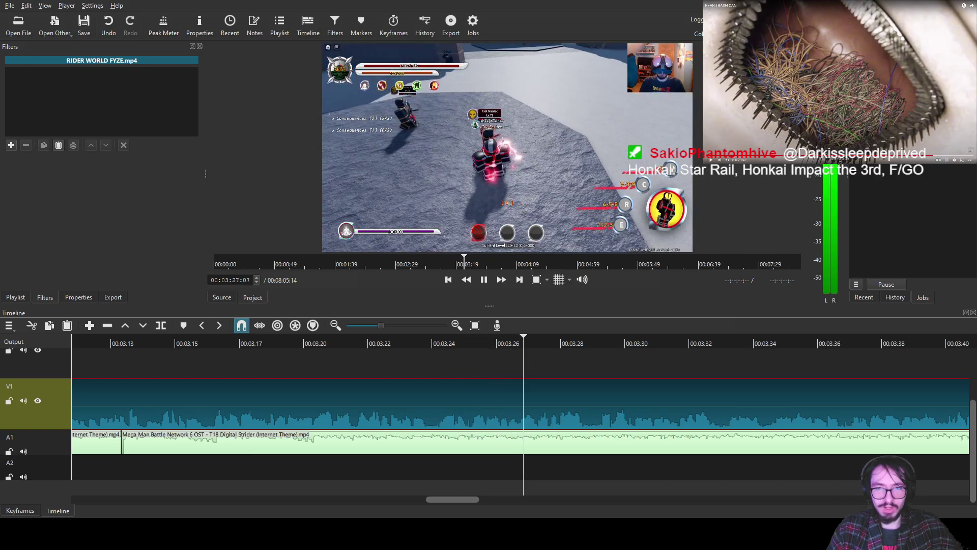
pyautogui.click(507, 343)
pyautogui.press('Right')
pyautogui.press('Right')
pyautogui.press('Right')
pyautogui.press('Right')
pyautogui.press('Right')
pyautogui.press('Right')
pyautogui.press('Right')
pyautogui.press('Right')
pyautogui.press('Right')
pyautogui.press('Right')
pyautogui.press('Right')
pyautogui.press('Right')
pyautogui.press('Right')
pyautogui.press('Right')
pyautogui.press('Right')
pyautogui.press('Right')
pyautogui.press('Right')
pyautogui.press('Right')
pyautogui.press('Right')
pyautogui.press('Right')
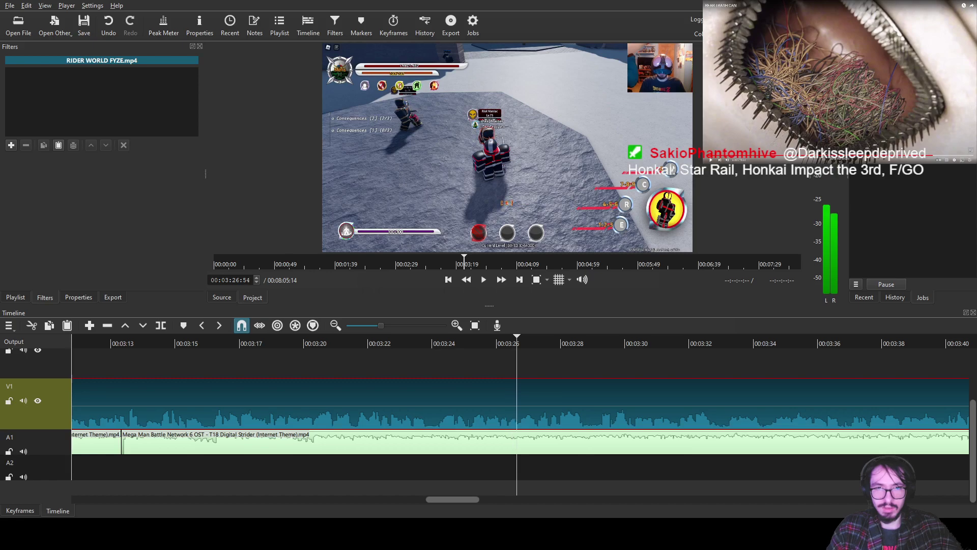
pyautogui.moveTo(517, 343)
pyautogui.mouseDown()
pyautogui.moveTo(525, 343)
pyautogui.moveTo(501, 343)
pyautogui.mouseUp()
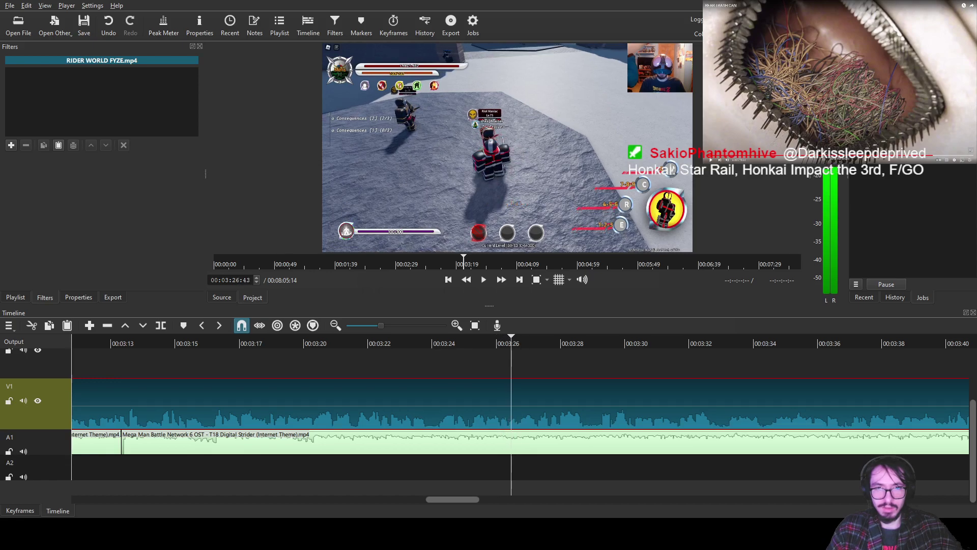
pyautogui.press('s')
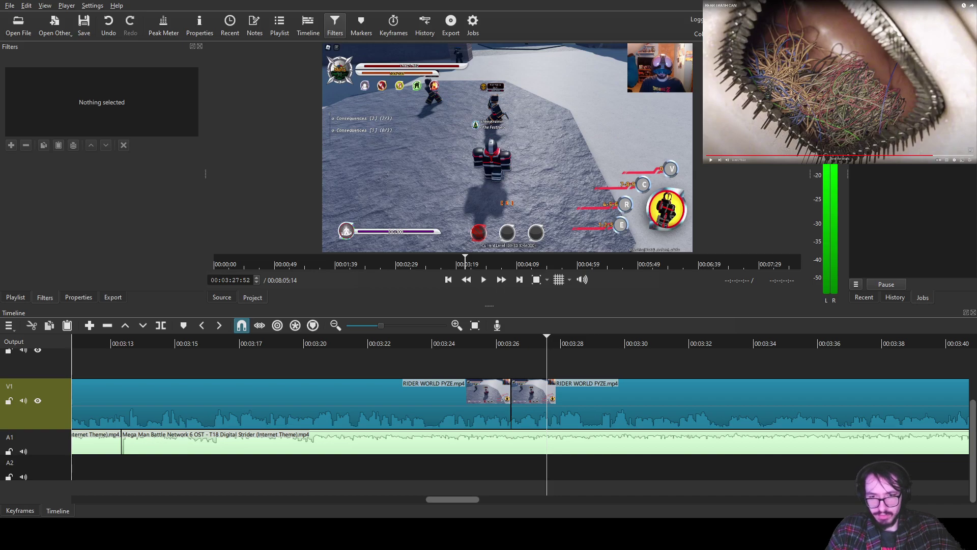
# - Add Wrong Buzzer - Sound Effect.mp3 to track A2, split it at 00:03:29:33 and keep only the later part
pyautogui.moveTo(507, 147); pyautogui.dragTo(548, 467)
pyautogui.click(600, 467)
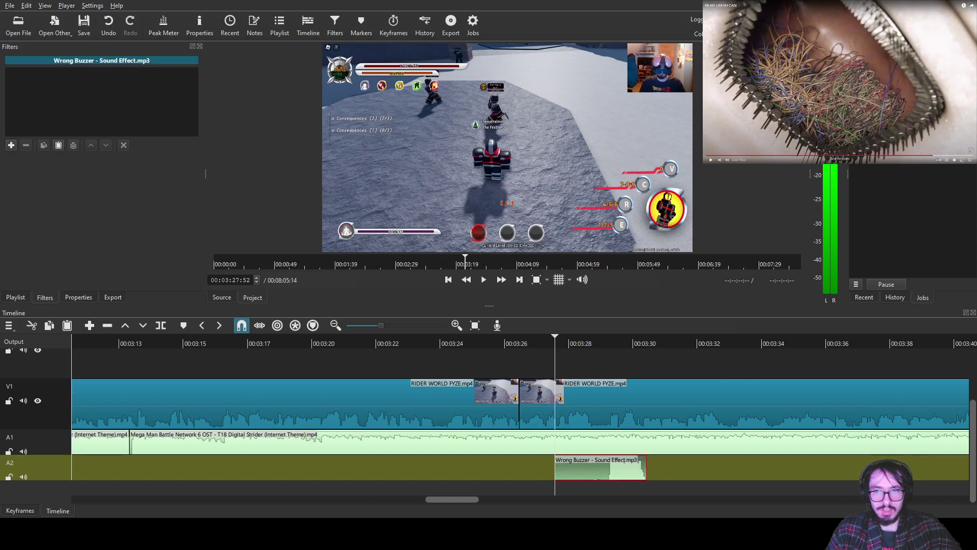
pyautogui.moveTo(599, 339); pyautogui.dragTo(606, 339)
pyautogui.press('s')
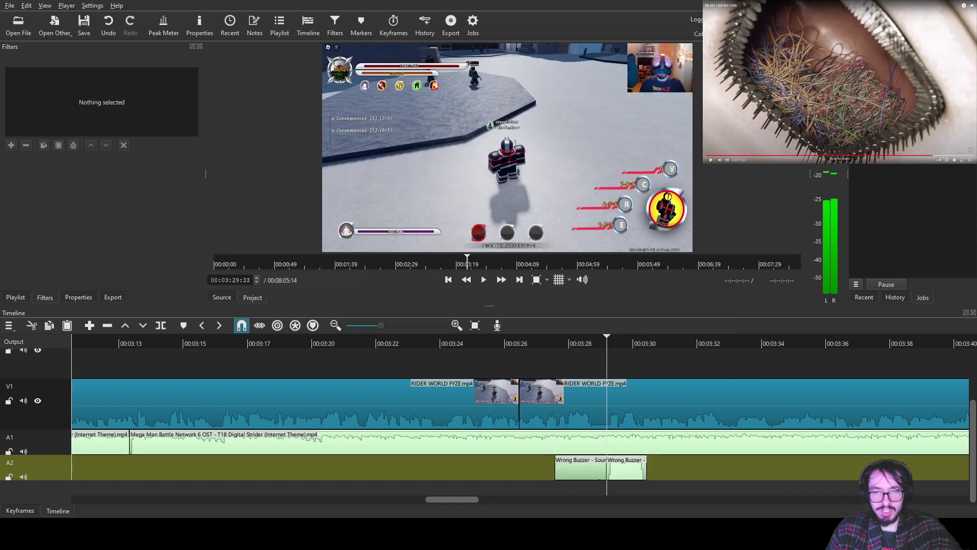
pyautogui.moveTo(626, 468); pyautogui.dragTo(575, 467)
pyautogui.click(601, 468)
pyautogui.press('Delete')
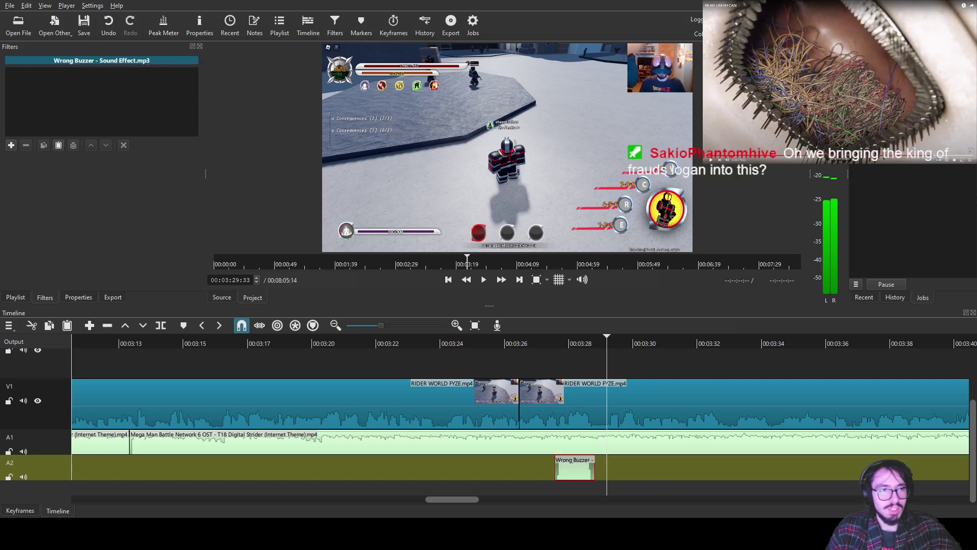
# - Add a Gain / Volume filter to the Wrong Buzzer clip and set its level to -10 dB
pyautogui.click(11, 145)
pyautogui.write('ga')
pyautogui.click(40, 133)
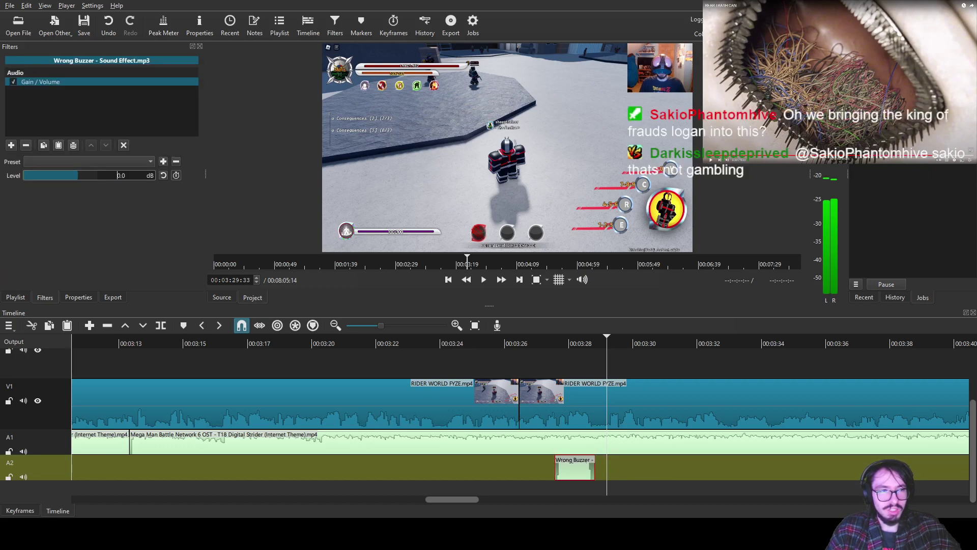
pyautogui.write('-1')
pyautogui.press('Return')
# - Move the Wrong Buzzer clip to start at the 00:03:26:43 cut and play the passage back
pyautogui.click(520, 341)
pyautogui.click(483, 279)
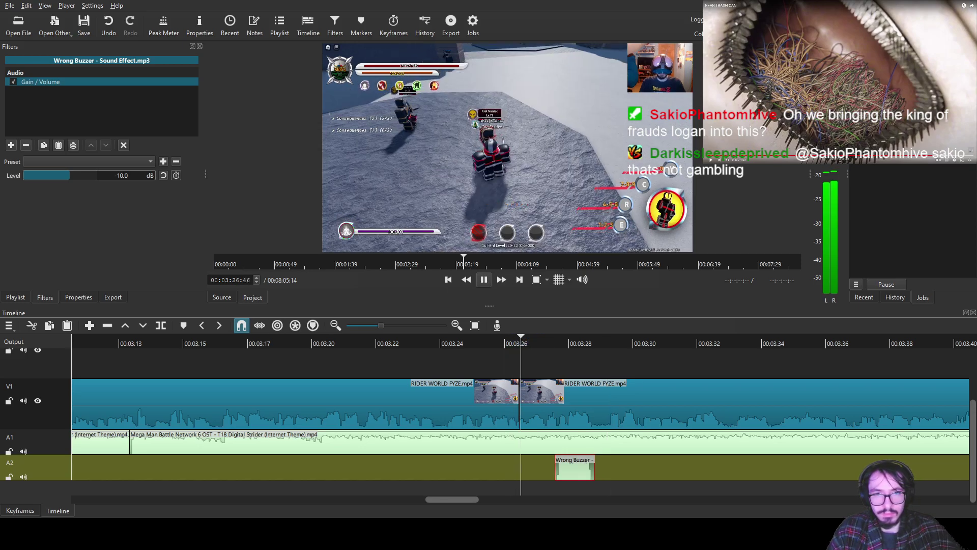
pyautogui.press('space')
pyautogui.moveTo(575, 469)
pyautogui.mouseDown()
pyautogui.moveTo(534, 468)
pyautogui.moveTo(587, 468)
pyautogui.mouseUp()
pyautogui.moveTo(489, 342); pyautogui.dragTo(467, 342)
pyautogui.moveTo(586, 467); pyautogui.dragTo(538, 467)
pyautogui.press('space')
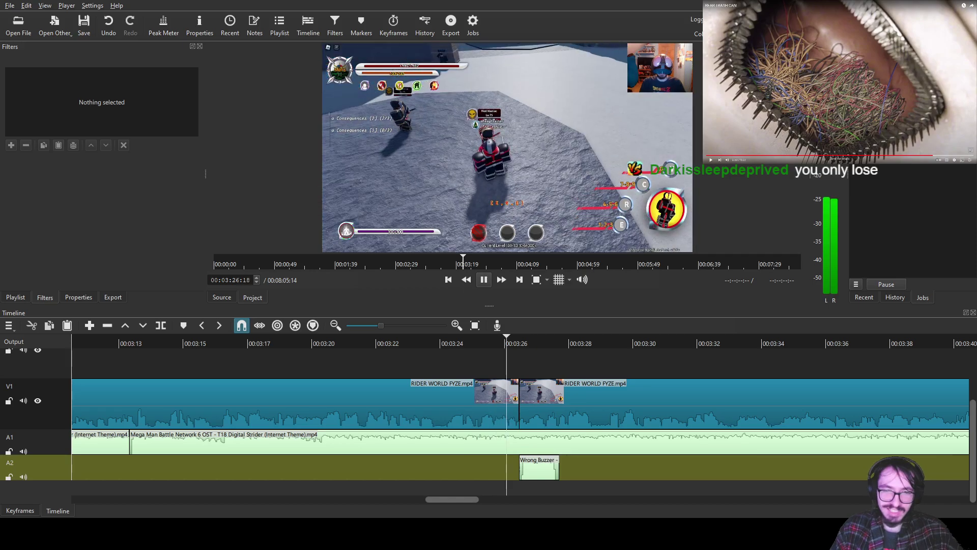
# - Split the V1 gameplay clip at two points after the 00:03:26:43 cut to isolate a short segment around 00:03:28:27
pyautogui.click(572, 395)
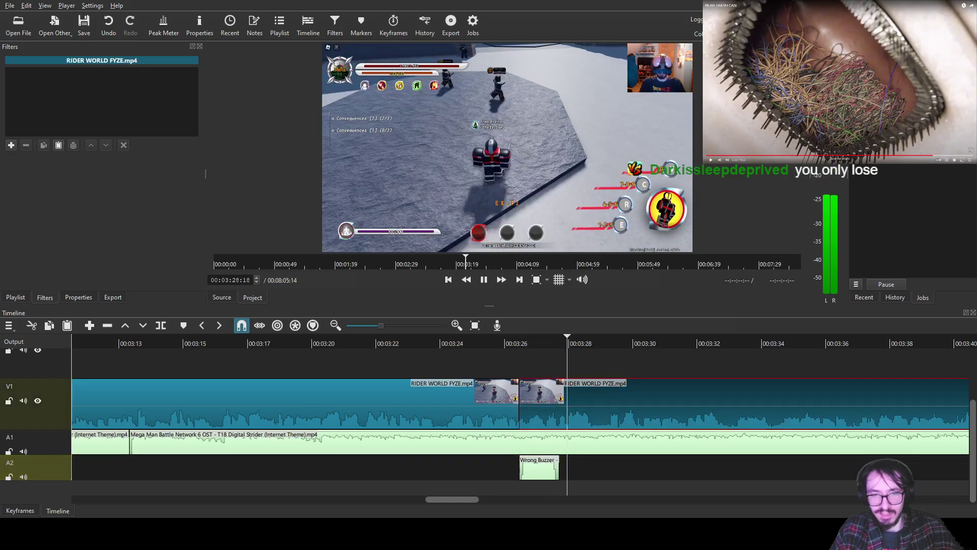
pyautogui.click(540, 342)
pyautogui.moveTo(540, 343); pyautogui.dragTo(573, 342)
pyautogui.press('s')
pyautogui.press('s')
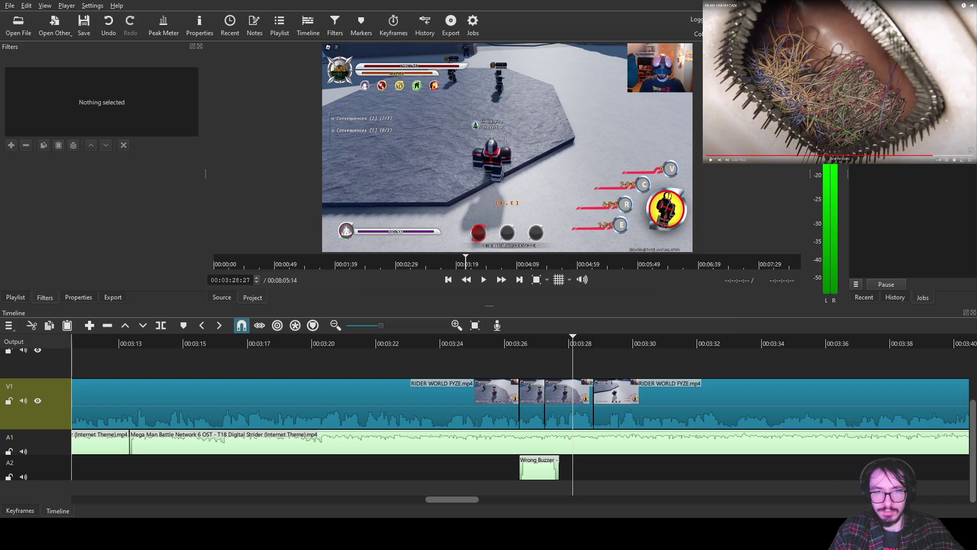
# - Add Spongebob11.PNG to the track above V1 and trim it to the length of the isolated gameplay segment
pyautogui.moveTo(507, 147); pyautogui.dragTo(545, 363)
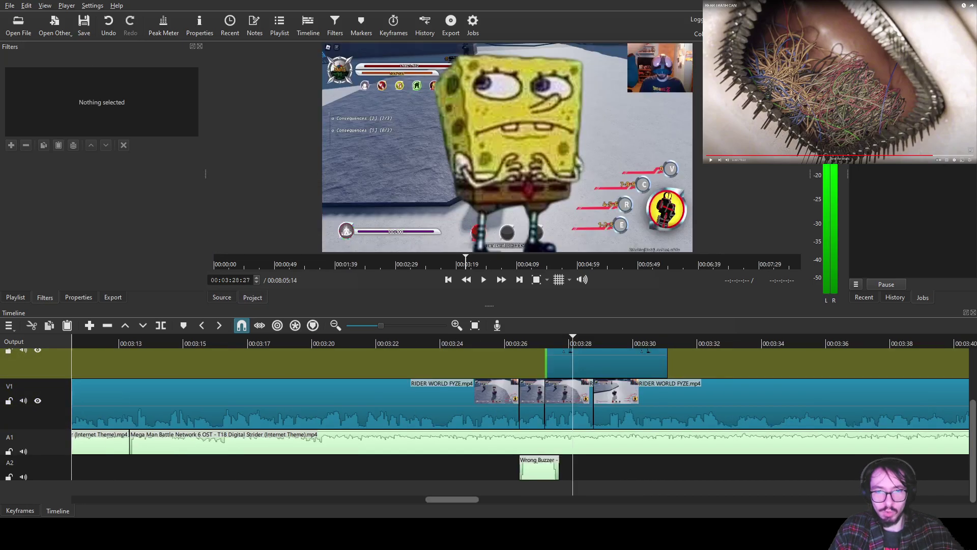
pyautogui.moveTo(666, 363); pyautogui.dragTo(594, 364)
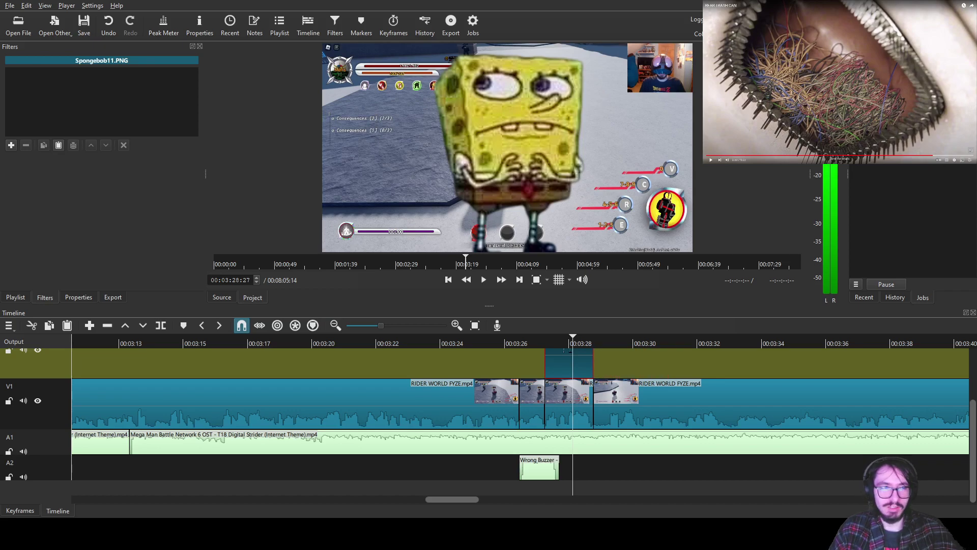
pyautogui.hotkey('ctrl', 'shift', 'v')
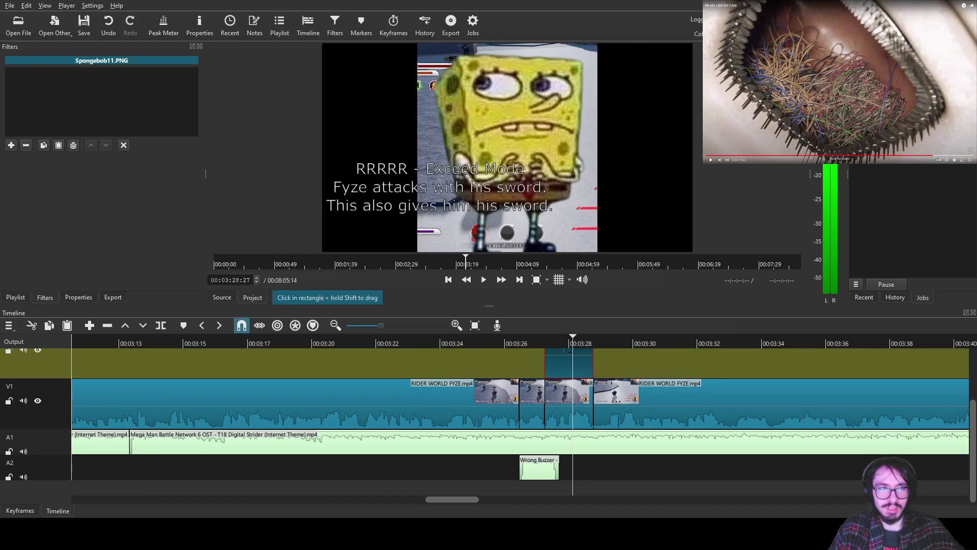
# - Add a Size, Position & Rotate filter to Spongebob11.PNG, shrink the image and place it in the lower-left part of the video frame
pyautogui.hotkey('shift', 'f')
pyautogui.write('fsiz')
pyautogui.press('Down')
pyautogui.press('Down')
pyautogui.press('Return')
pyautogui.scroll(-5, 508, 147)
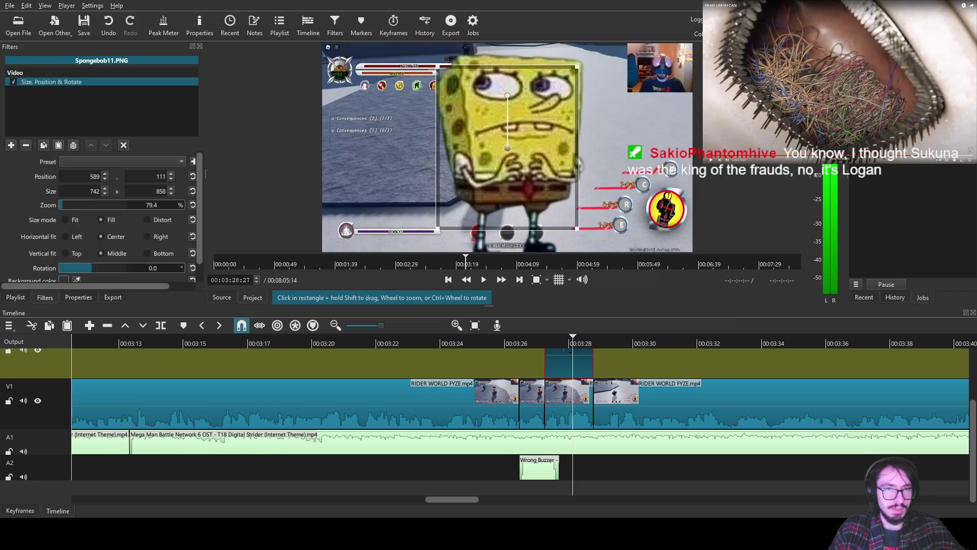
pyautogui.moveTo(507, 147); pyautogui.dragTo(386, 191)
# - Add a Text: Simple filter to Spongebob11.PNG with the two-line caption "Nope. / That's wrong." in quotation marks
pyautogui.write('f')
pyautogui.write('tex')
pyautogui.press('Down')
pyautogui.press('Return')
pyautogui.hotkey('ctrl', 'a')
pyautogui.write('"Nope.')
pyautogui.press('Return')
pyautogui.write('That\'s wrong."')
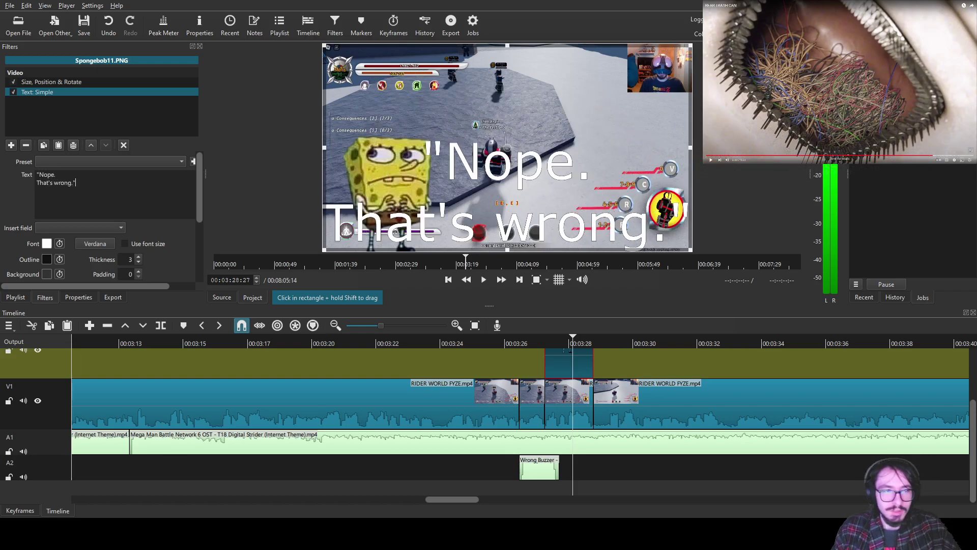
# - Style the "Nope. That's wrong." caption with outline thickness 20 and a green font, and shrink it into place above SpongeBob, saving the project
pyautogui.scroll(16, 130, 259)
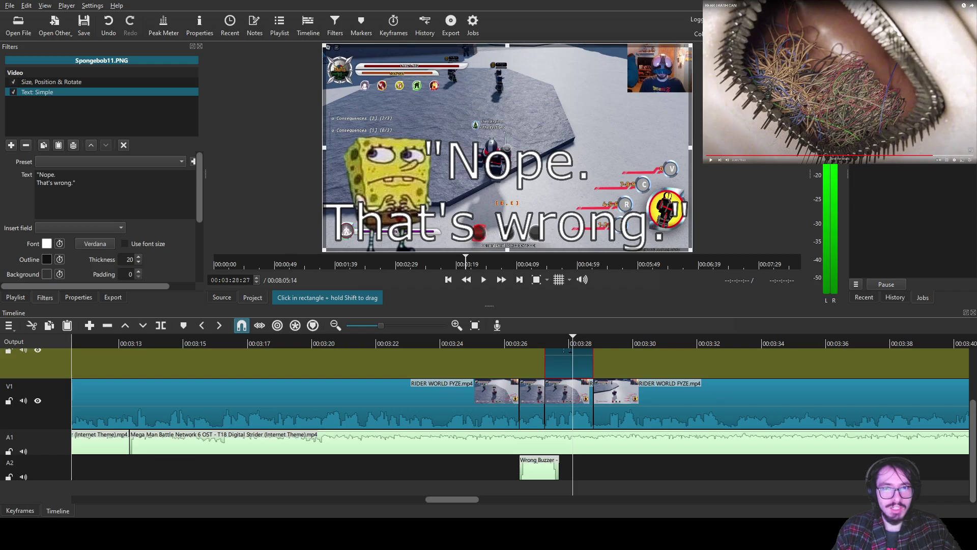
pyautogui.press('Return')
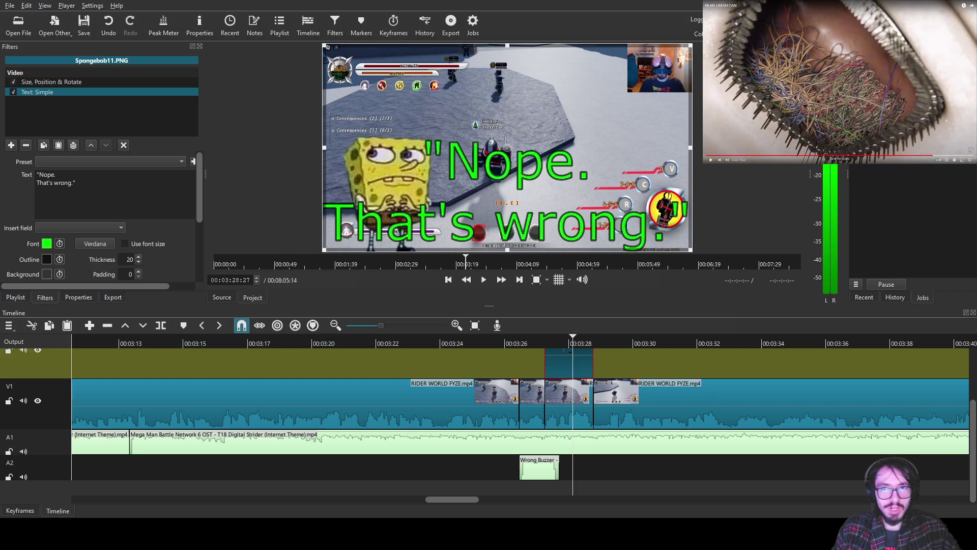
pyautogui.moveTo(690, 46); pyautogui.dragTo(462, 201)
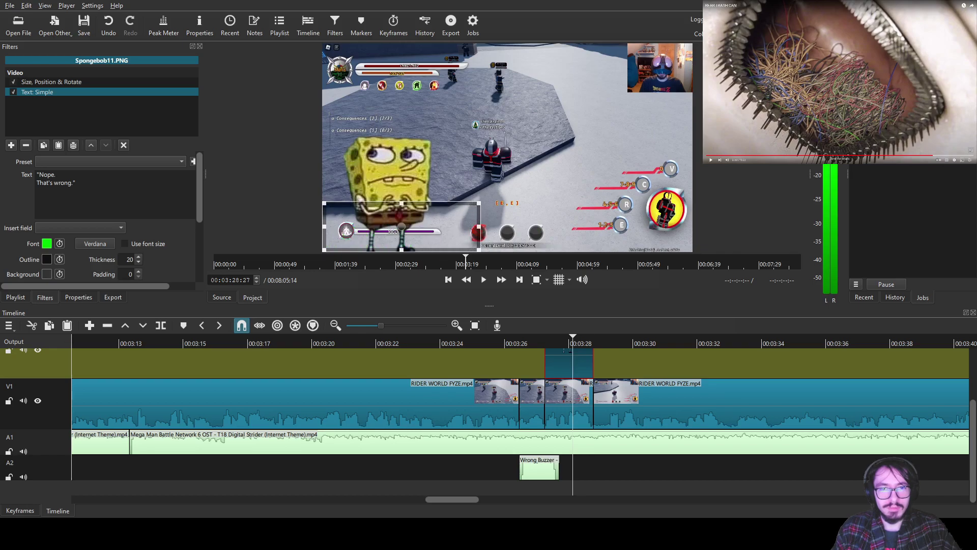
pyautogui.moveTo(403, 226); pyautogui.dragTo(405, 110)
pyautogui.hotkey('ctrl', 's')
# - Select the V1 gameplay clip following the SpongeBob segment and move the playhead to 00:03:29:31
pyautogui.click(640, 392)
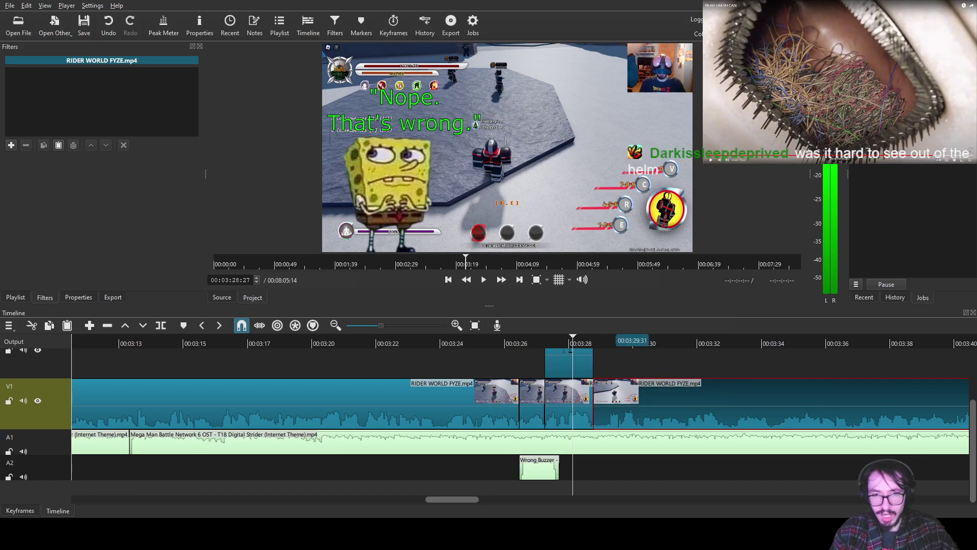
pyautogui.click(605, 342)
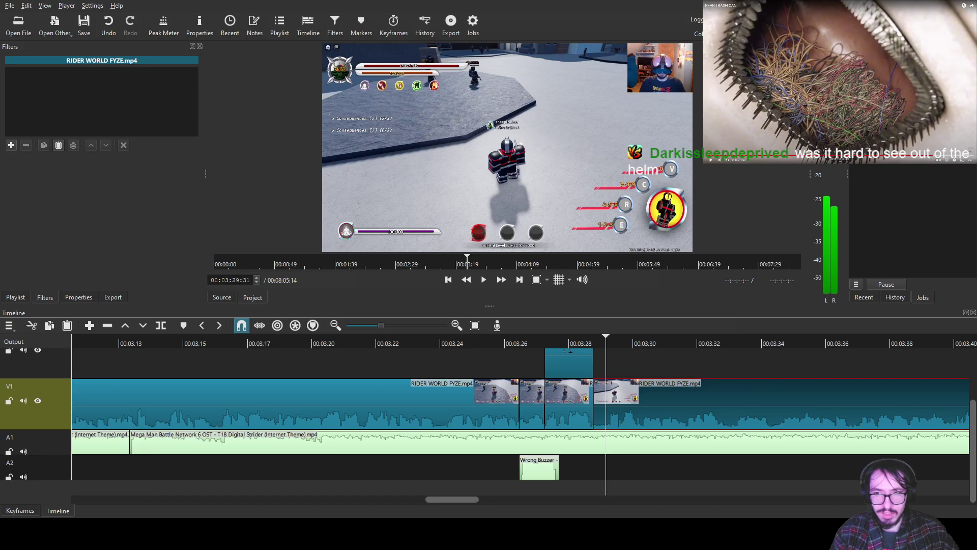
# - Split the RIDER WORLD FYZE.mp4 clip on V1 at about 00:03:32, where the next move's caption should start
pyautogui.hscroll(3, 611, 341)
pyautogui.hscroll(1, 519, 397)
pyautogui.hscroll(-3, 519, 397)
pyautogui.press('space')
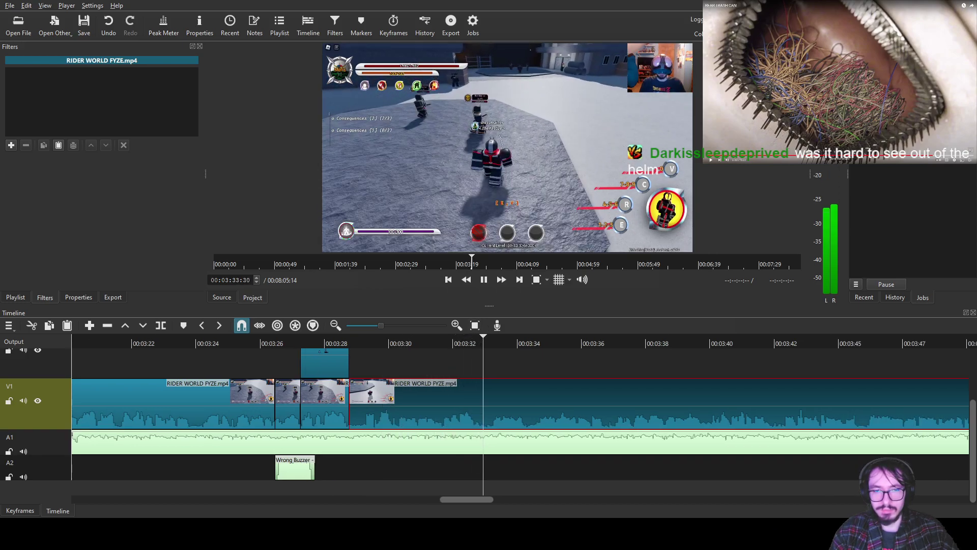
pyautogui.moveTo(499, 342); pyautogui.dragTo(430, 342)
pyautogui.press('Left')
pyautogui.press('Left')
pyautogui.press('Left')
pyautogui.press('Left')
pyautogui.press('Left')
pyautogui.press('Left')
pyautogui.press('Left')
pyautogui.press('Left')
pyautogui.press('Left')
pyautogui.press('Left')
pyautogui.press('Left')
pyautogui.press('Left')
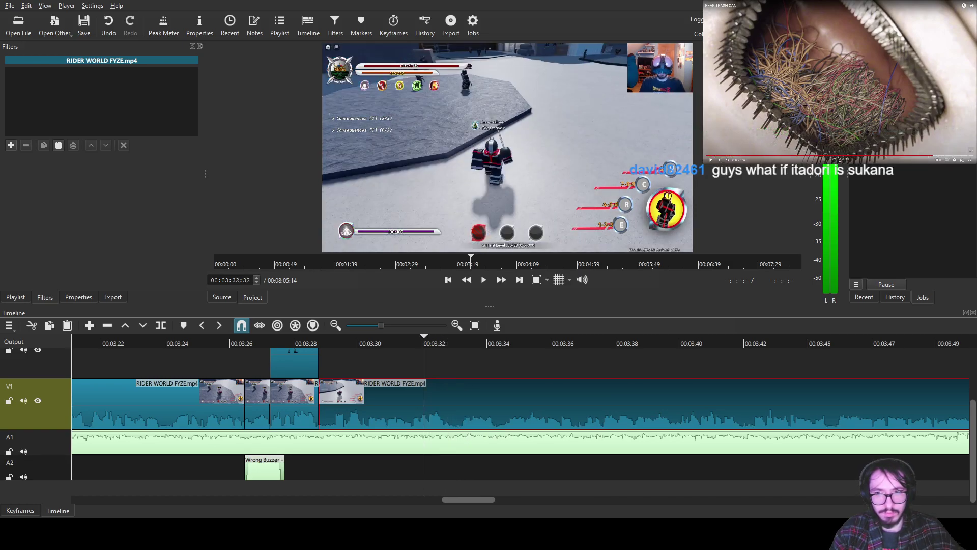
pyautogui.press('l')
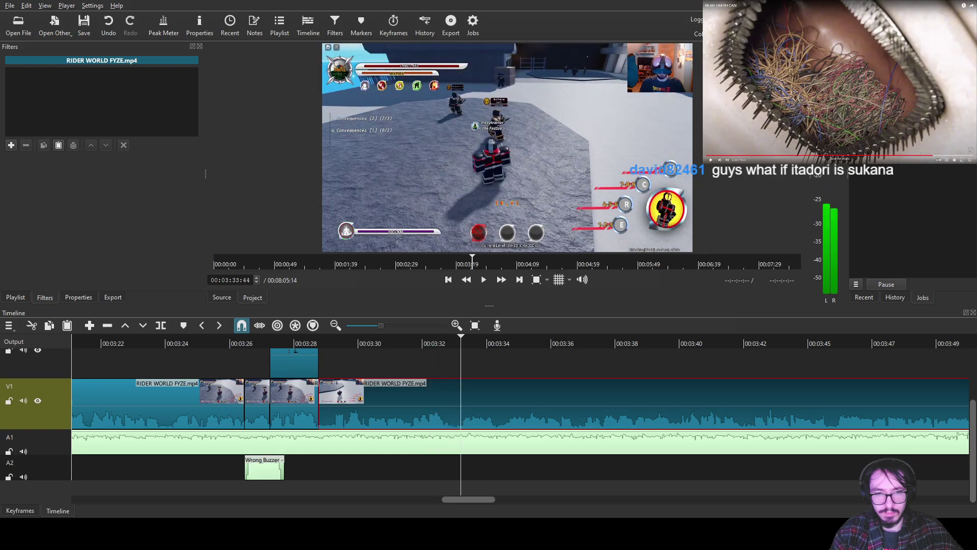
pyautogui.moveTo(481, 342); pyautogui.dragTo(418, 343)
pyautogui.press('Left')
pyautogui.press('Left')
pyautogui.press('Left')
pyautogui.press('Left')
pyautogui.press('Left')
pyautogui.press('Left')
pyautogui.press('Left')
pyautogui.press('Left')
pyautogui.press('Left')
pyautogui.press('Left')
pyautogui.press('Left')
pyautogui.press('Left')
pyautogui.press('Left')
pyautogui.press('Left')
pyautogui.press('Left')
pyautogui.press('Left')
pyautogui.press('Right')
pyautogui.press('Right')
pyautogui.press('Right')
pyautogui.press('Right')
pyautogui.press('Right')
pyautogui.press('Right')
pyautogui.press('Right')
pyautogui.press('Right')
pyautogui.press('Right')
pyautogui.press('Right')
pyautogui.press('Right')
pyautogui.press('Right')
pyautogui.press('Right')
pyautogui.press('Right')
pyautogui.press('Right')
pyautogui.press('Right')
pyautogui.press('Right')
pyautogui.press('Right')
pyautogui.press('Right')
pyautogui.press('Right')
pyautogui.press('Left')
pyautogui.press('Left')
pyautogui.press('Left')
pyautogui.press('Left')
pyautogui.press('Left')
pyautogui.press('Left')
pyautogui.press('Left')
pyautogui.press('Left')
pyautogui.press('Left')
pyautogui.press('Left')
pyautogui.press('Left')
pyautogui.press('Left')
pyautogui.press('Left')
pyautogui.press('Left')
pyautogui.press('Left')
pyautogui.press('Left')
pyautogui.press('Left')
pyautogui.press('s')
# - Split the gameplay clip on V1 again just before 00:03:35, as the character starts the attack
pyautogui.press('l')
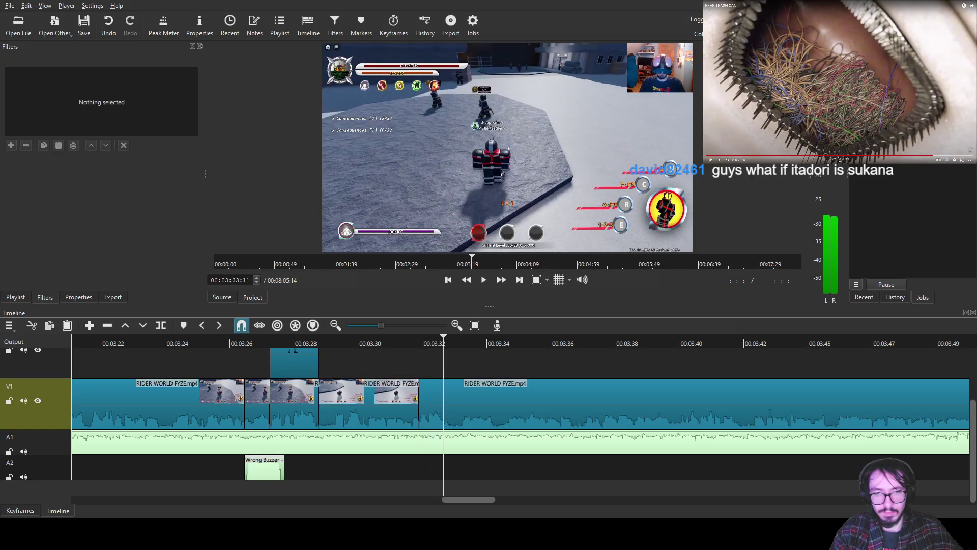
pyautogui.press('space')
pyautogui.press('s')
# - Paste the copied Text: Simple filter onto the segment between the two new cuts and change its RRRRR prefix to EVRRR
pyautogui.moveTo(495, 342); pyautogui.dragTo(468, 342)
pyautogui.click(457, 403)
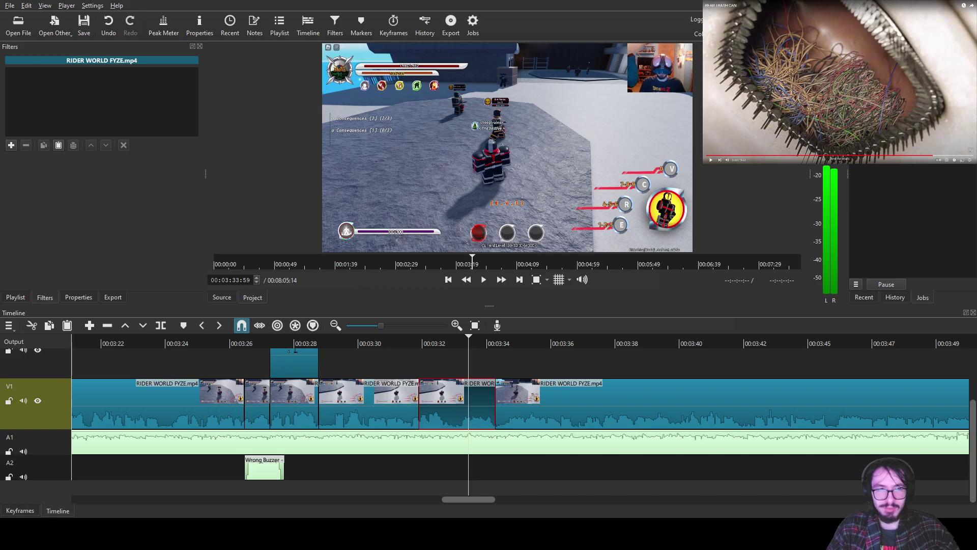
pyautogui.hotkey('ctrl', 'shift', 'v')
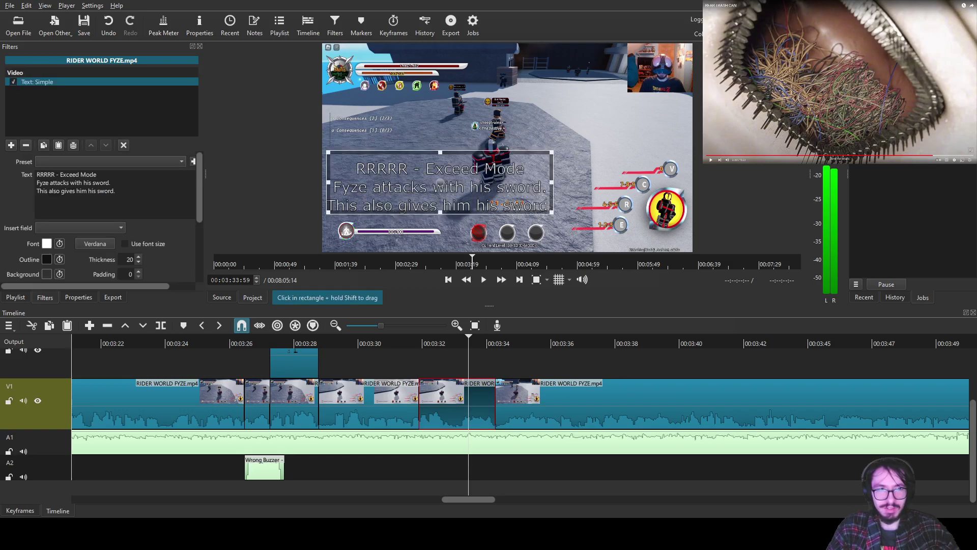
pyautogui.press('BackSpace')
pyautogui.press('BackSpace')
pyautogui.press('BackSpace')
pyautogui.press('BackSpace')
pyautogui.press('BackSpace')
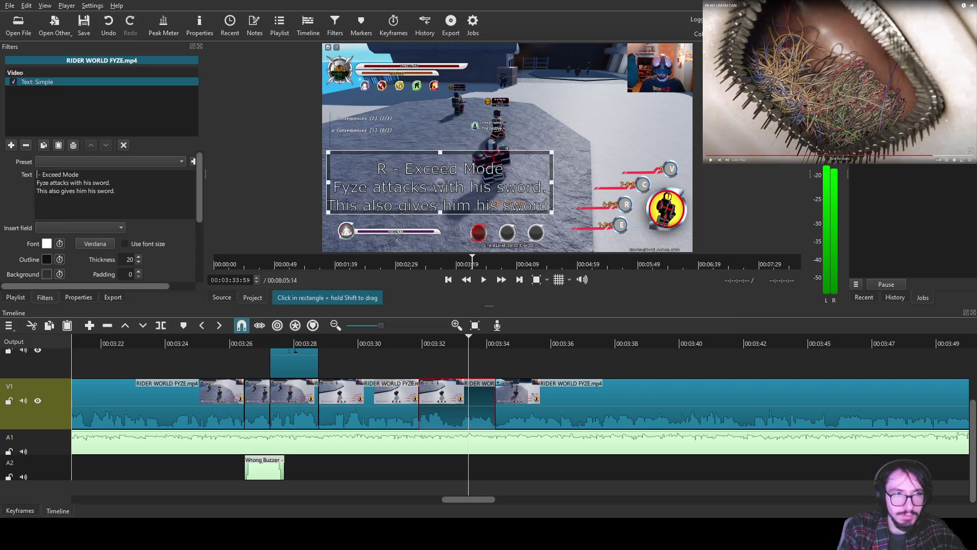
pyautogui.write('EV')
pyautogui.write('RRR')
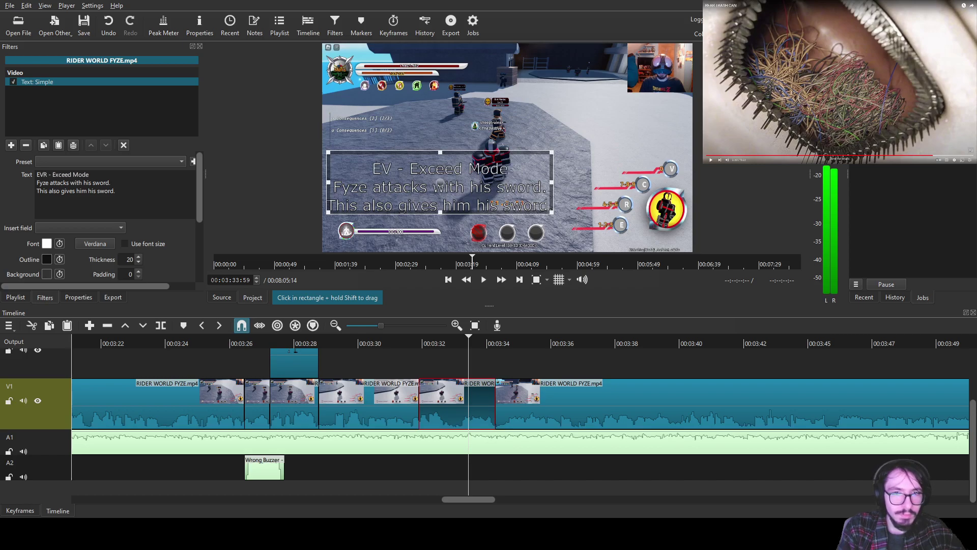
# - Preview the captioned segment and change the caption's key combination to EVEEE
pyautogui.moveTo(468, 342); pyautogui.dragTo(386, 343)
pyautogui.press('space')
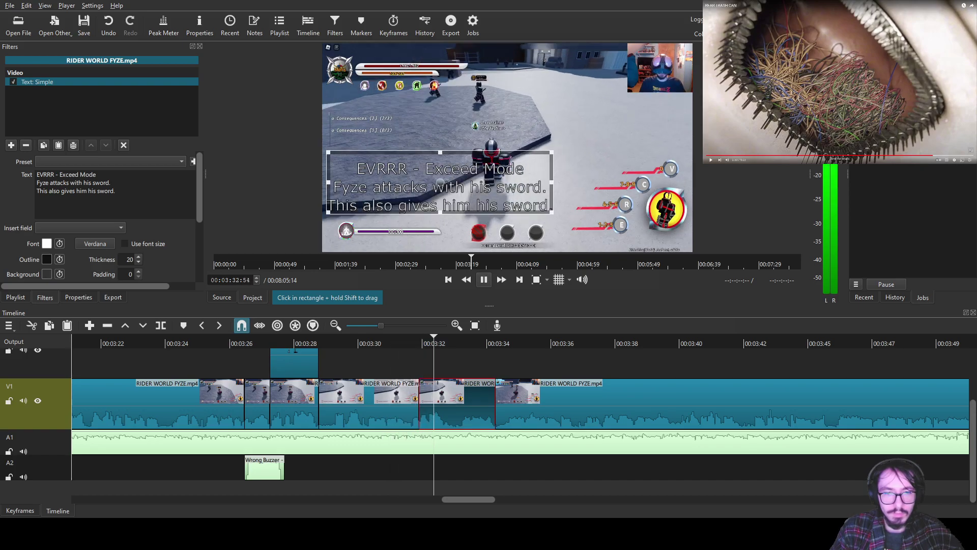
pyautogui.press('space')
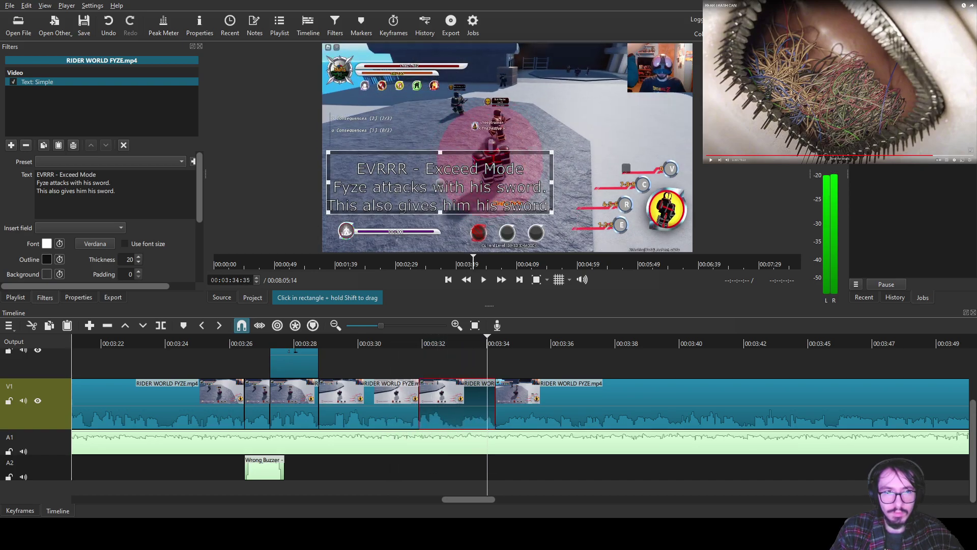
pyautogui.press('BackSpace')
pyautogui.press('BackSpace')
pyautogui.press('BackSpace')
pyautogui.write('EE')
# - Check the move name in the attack footage and replace "Exceed" with "Single" in the caption's first line
pyautogui.moveTo(487, 339); pyautogui.dragTo(504, 339)
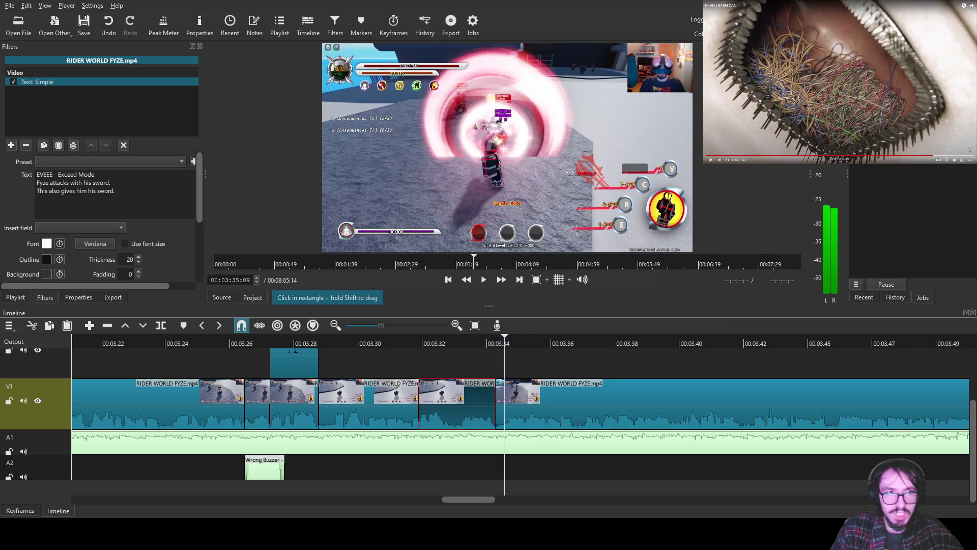
pyautogui.press('BackSpace')
pyautogui.press('BackSpace')
pyautogui.press('BackSpace')
pyautogui.press('BackSpace')
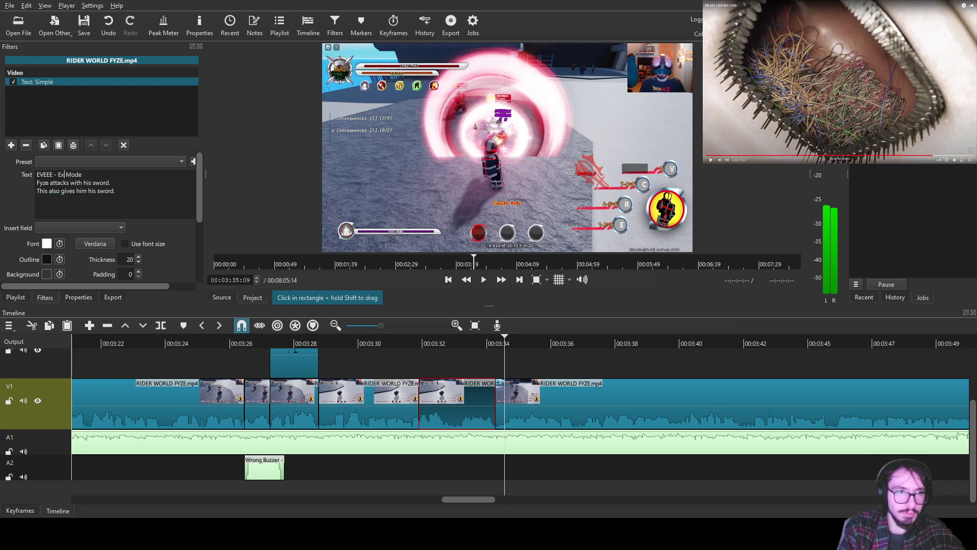
pyautogui.write('Single')
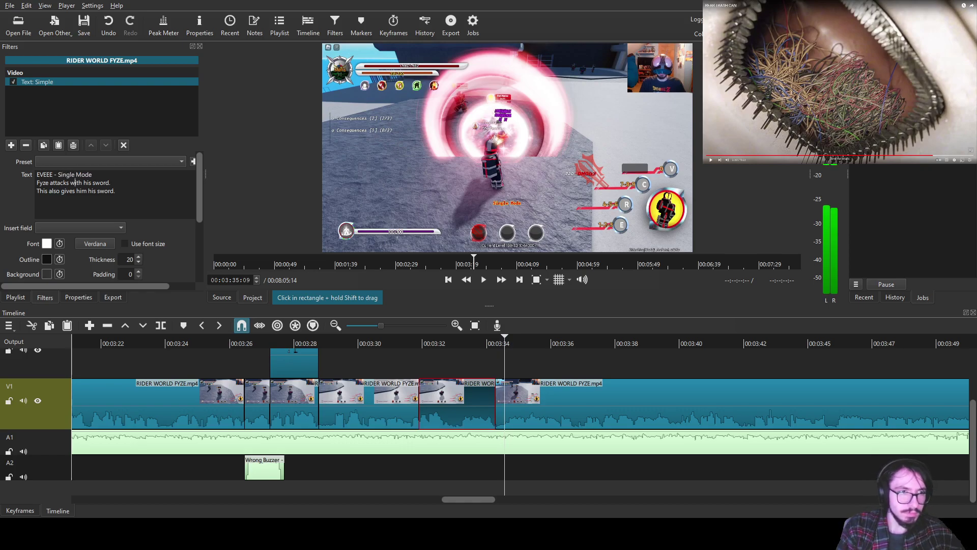
# - Delete the caption's third line, "This also gives him his sword."
pyautogui.press('Right')
pyautogui.press('Right')
pyautogui.press('Right')
pyautogui.press('Right')
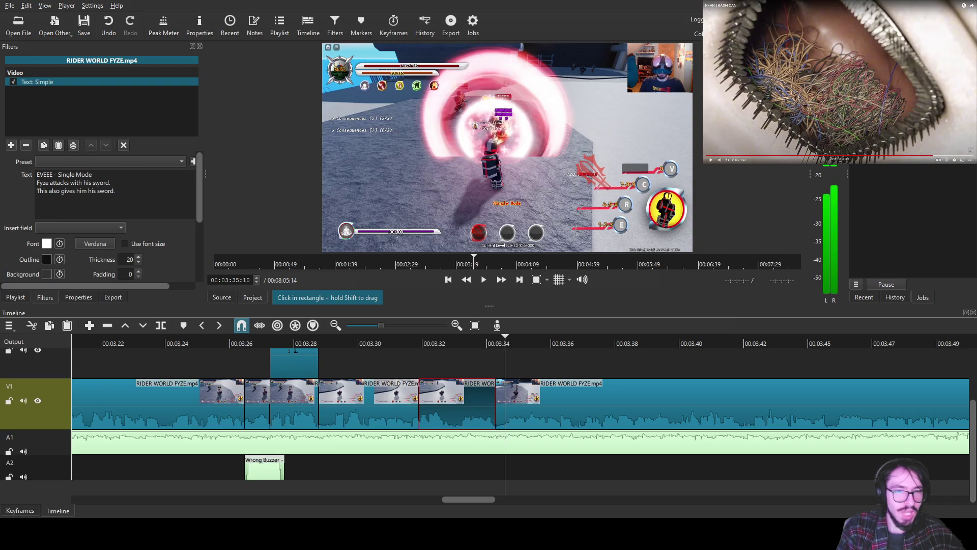
pyautogui.press('BackSpace')
pyautogui.press('BackSpace')
pyautogui.press('BackSpace')
pyautogui.press('BackSpace')
pyautogui.press('BackSpace')
pyautogui.press('BackSpace')
pyautogui.press('BackSpace')
pyautogui.press('BackSpace')
pyautogui.press('BackSpace')
pyautogui.press('BackSpace')
pyautogui.press('BackSpace')
pyautogui.press('BackSpace')
pyautogui.press('BackSpace')
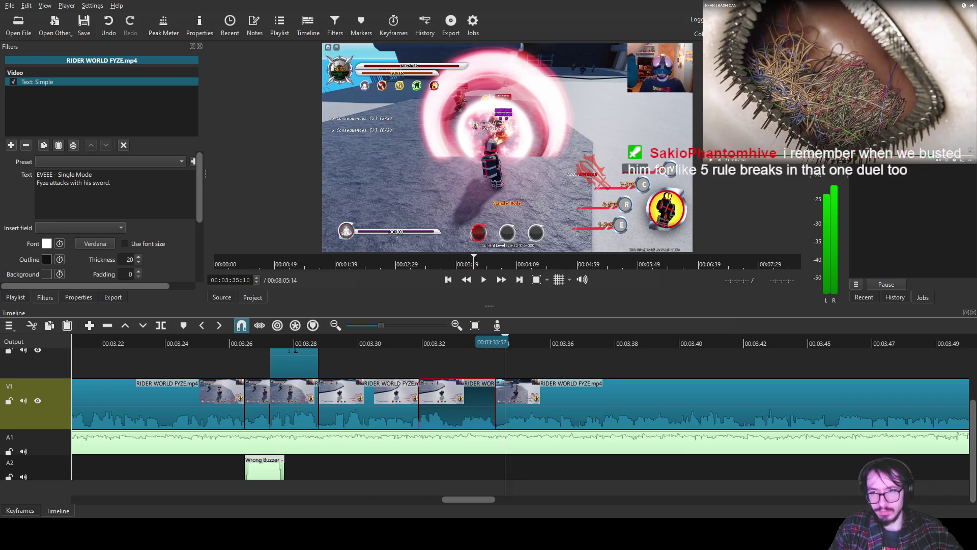
# - Play the attack and reword the caption's second line as "Fyze shoots at his target."
pyautogui.click(449, 340)
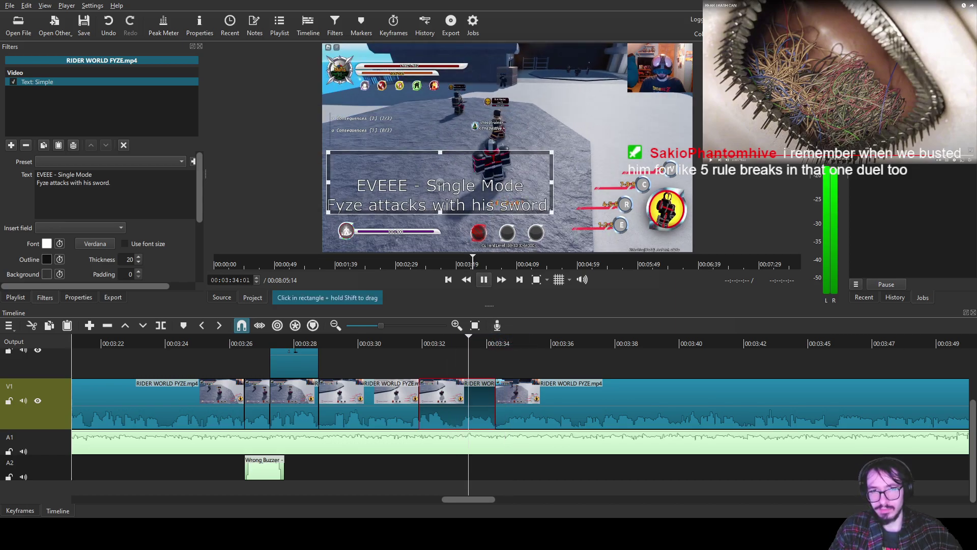
pyautogui.click(484, 279)
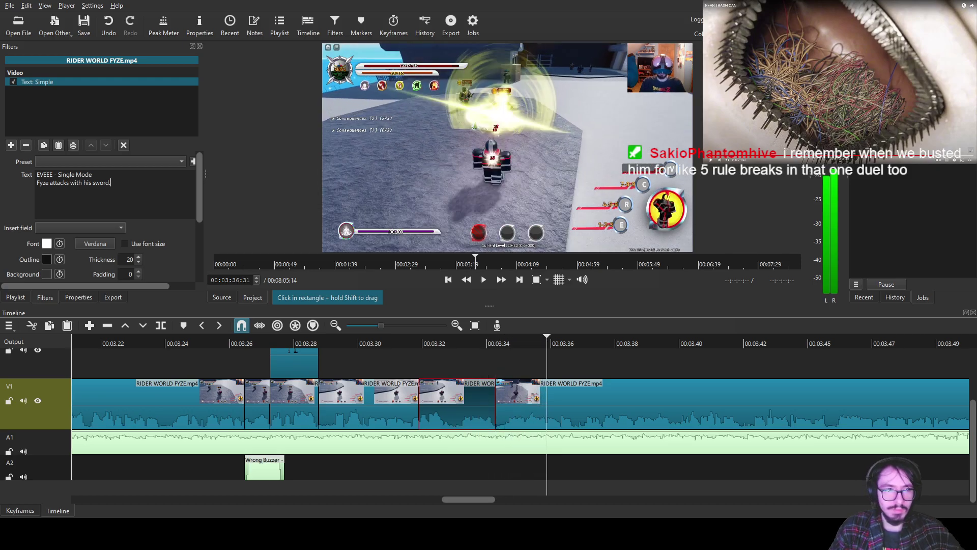
pyautogui.hotkey('ctrl', 'BackSpace')
pyautogui.hotkey('ctrl', 'BackSpace')
pyautogui.hotkey('ctrl', 'BackSpace')
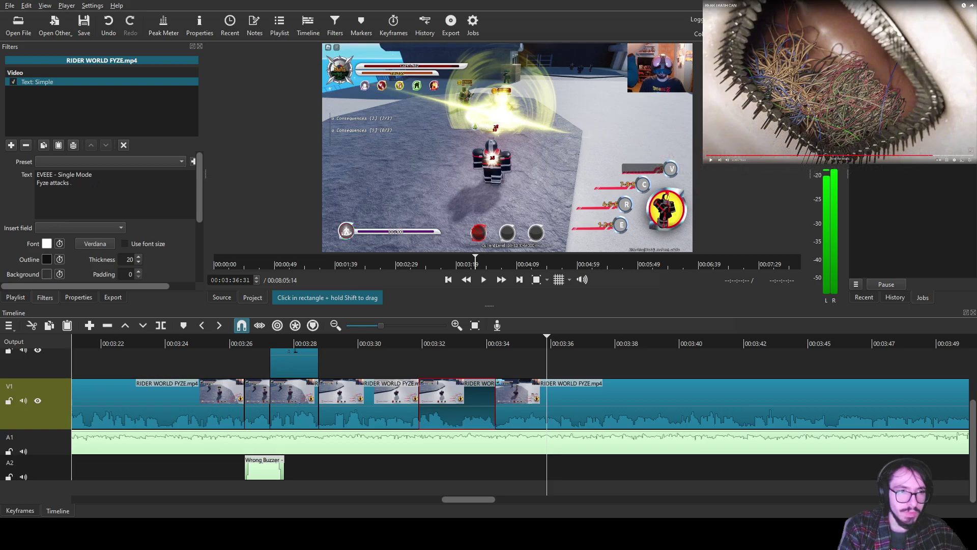
pyautogui.write('shoots at his target..')
pyautogui.press('BackSpace')
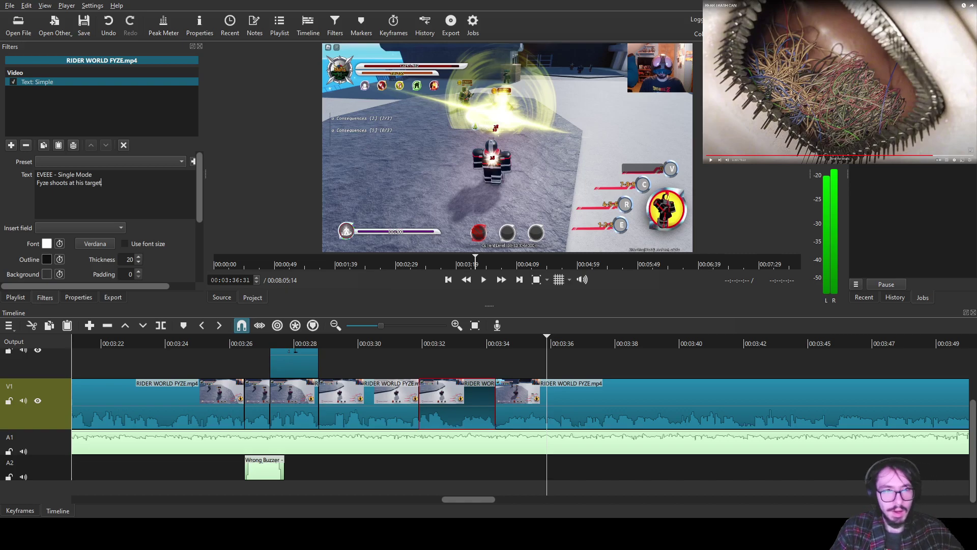
# - Preview the caption and place Gunshot Sound Effect.mp3 on track A2 at the end of the captioned segment
pyautogui.click(410, 341)
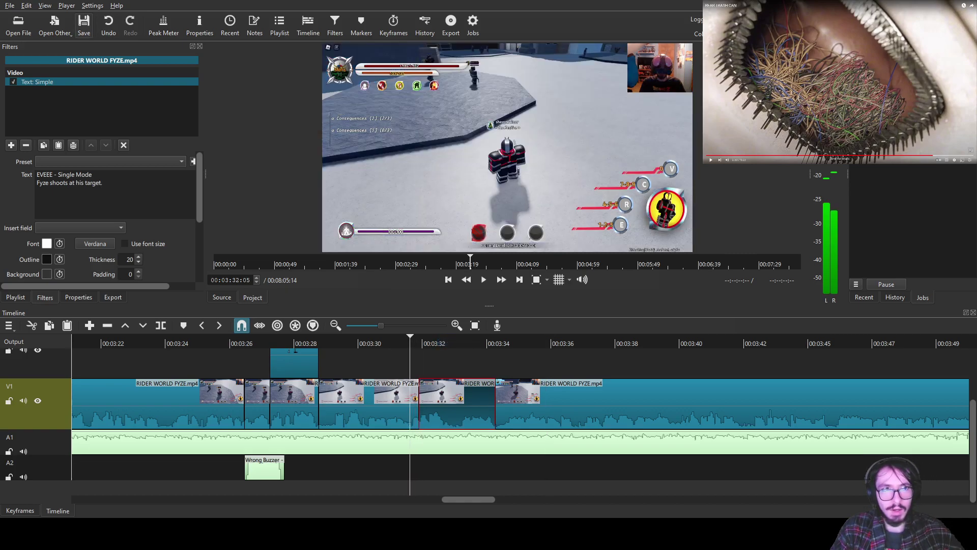
pyautogui.press('space')
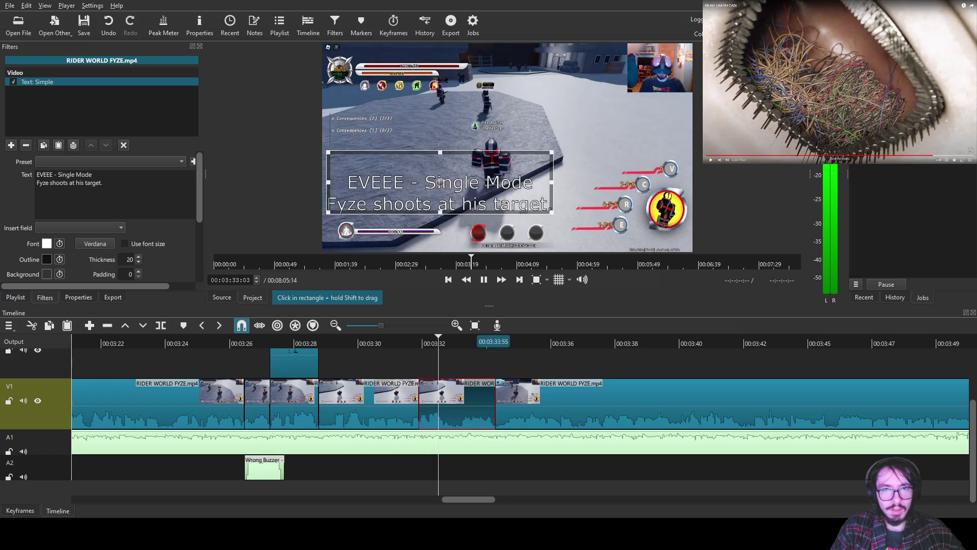
pyautogui.press('space')
pyautogui.moveTo(489, 341); pyautogui.dragTo(497, 340)
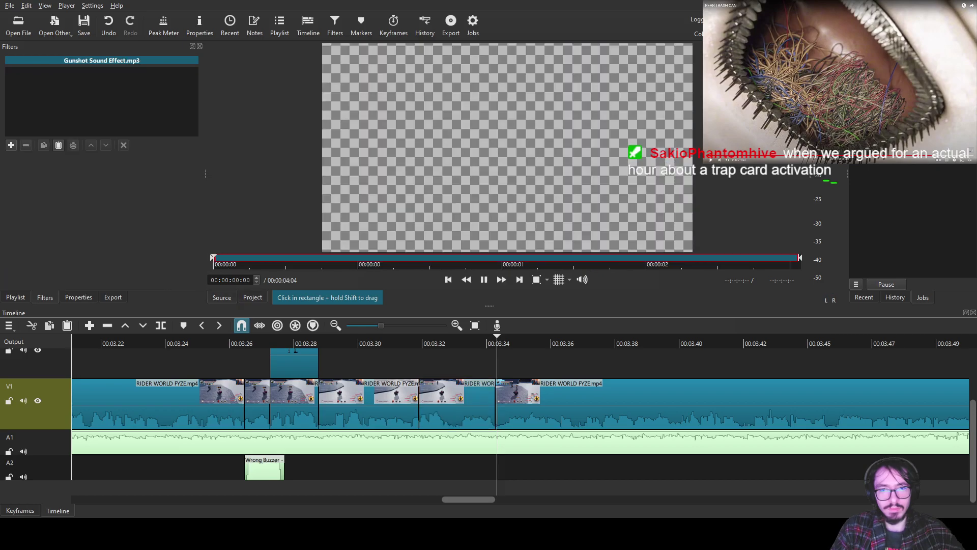
pyautogui.moveTo(507, 148); pyautogui.dragTo(502, 467)
pyautogui.click(458, 408)
# - Cut off the beginning of the gunshot clip on A2 and align the remaining part with the end of the captioned segment
pyautogui.click(529, 467)
pyautogui.moveTo(511, 342); pyautogui.dragTo(445, 342)
pyautogui.press('s')
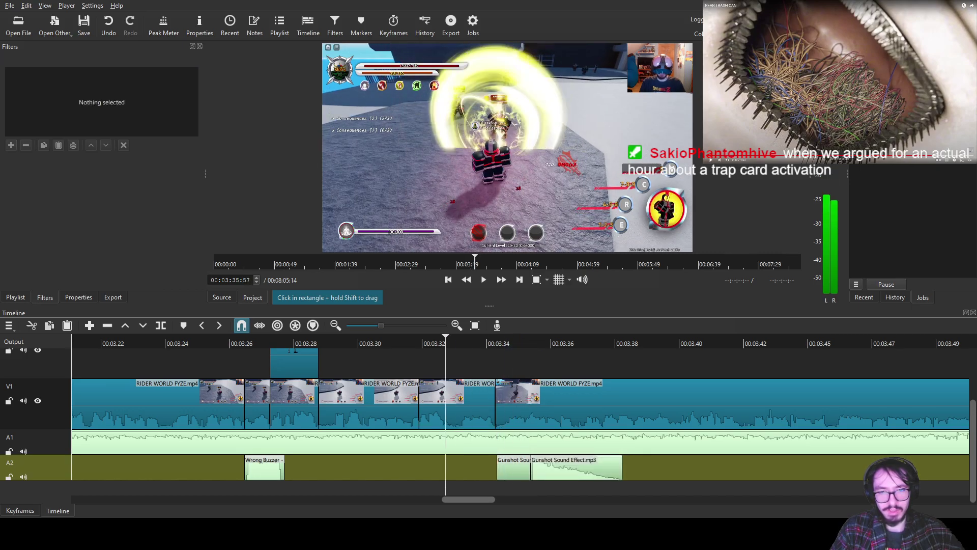
pyautogui.moveTo(586, 471); pyautogui.dragTo(556, 467)
pyautogui.click(557, 467)
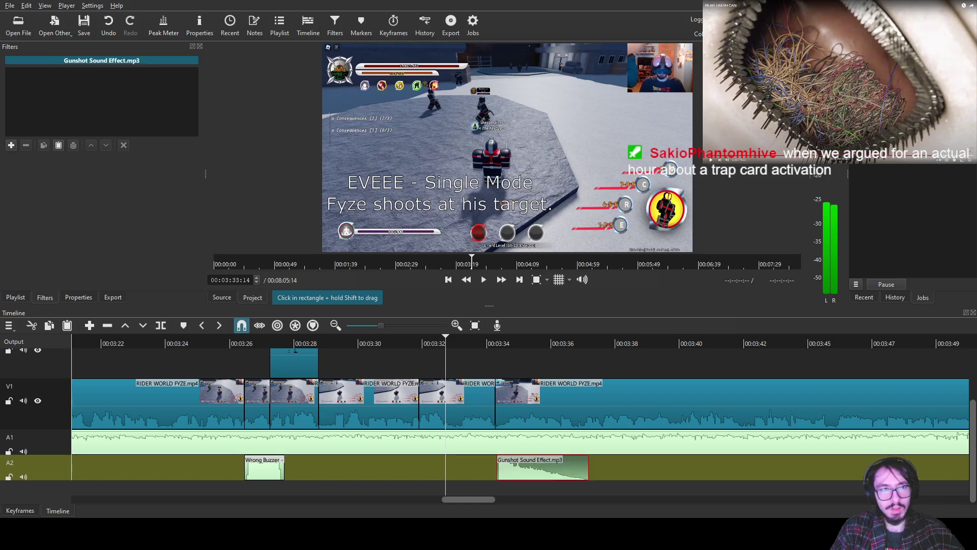
# - Add a Gain / Volume filter to the gunshot clip and set its level to -10 dB
pyautogui.click(11, 145)
pyautogui.write('ga')
pyautogui.click(43, 132)
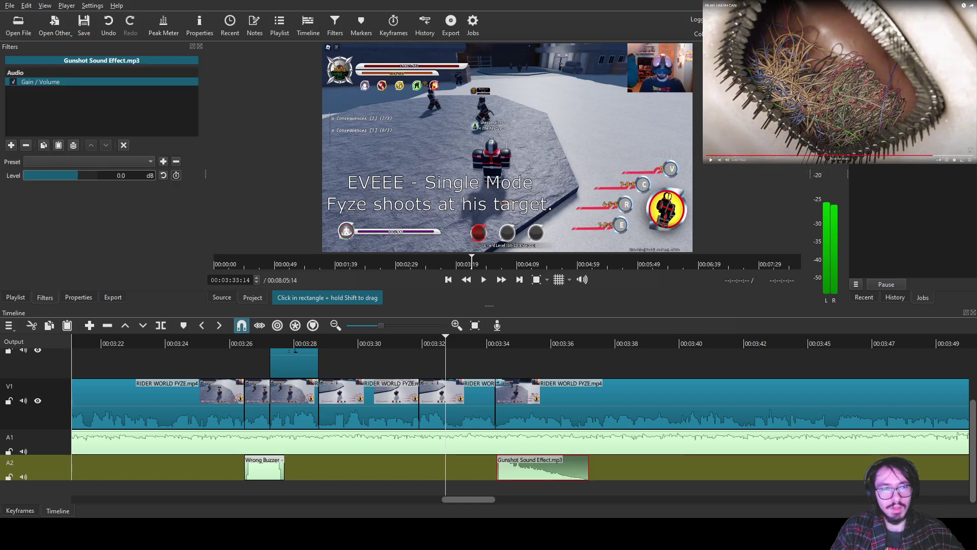
pyautogui.write('-1')
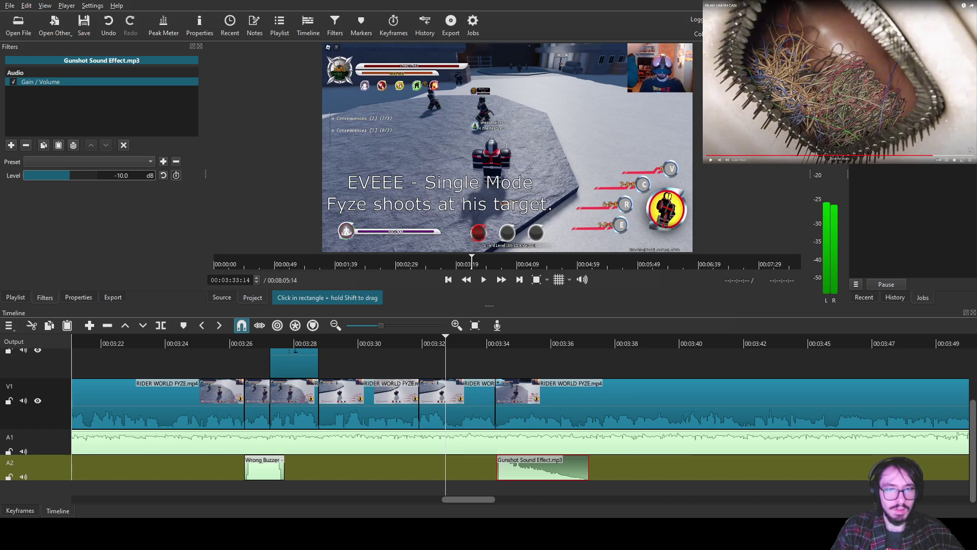
# - Find the second shot in the footage, split the gunshot clip on A2 at 00:03:35:24 and delete its remainder
pyautogui.press('space')
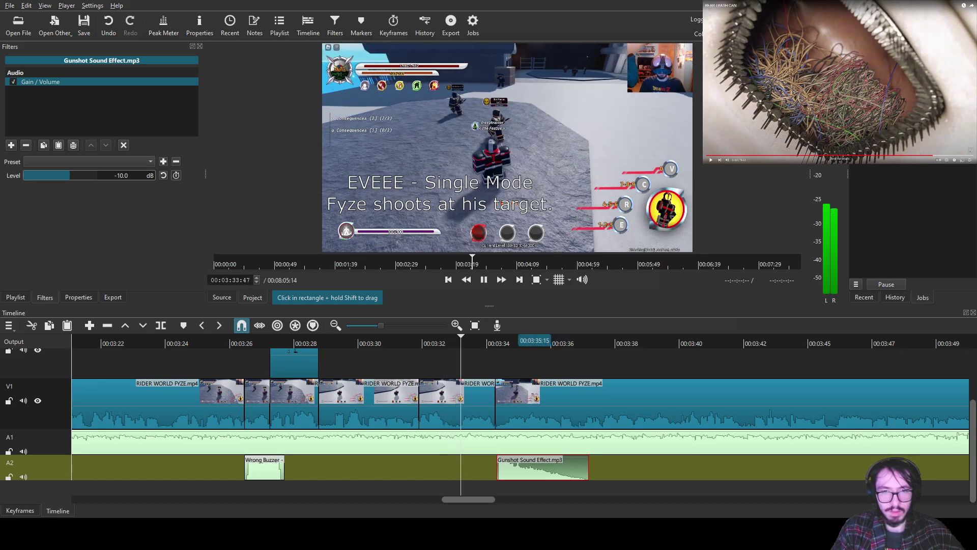
pyautogui.click(497, 340)
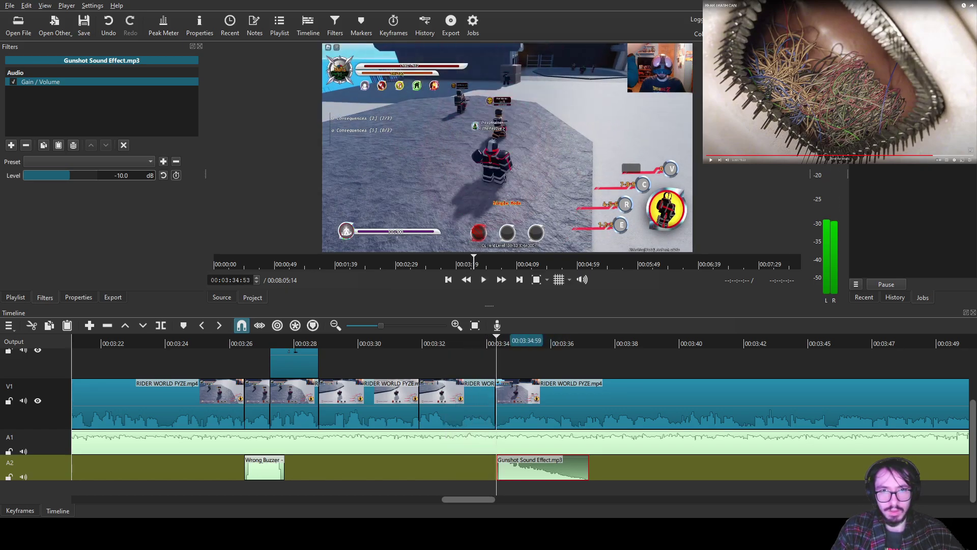
pyautogui.click(500, 340)
pyautogui.press('Right')
pyautogui.press('Right')
pyautogui.press('Right')
pyautogui.press('Right')
pyautogui.press('Right')
pyautogui.press('Right')
pyautogui.press('Right')
pyautogui.press('Right')
pyautogui.press('Right')
pyautogui.press('Right')
pyautogui.press('Right')
pyautogui.press('Right')
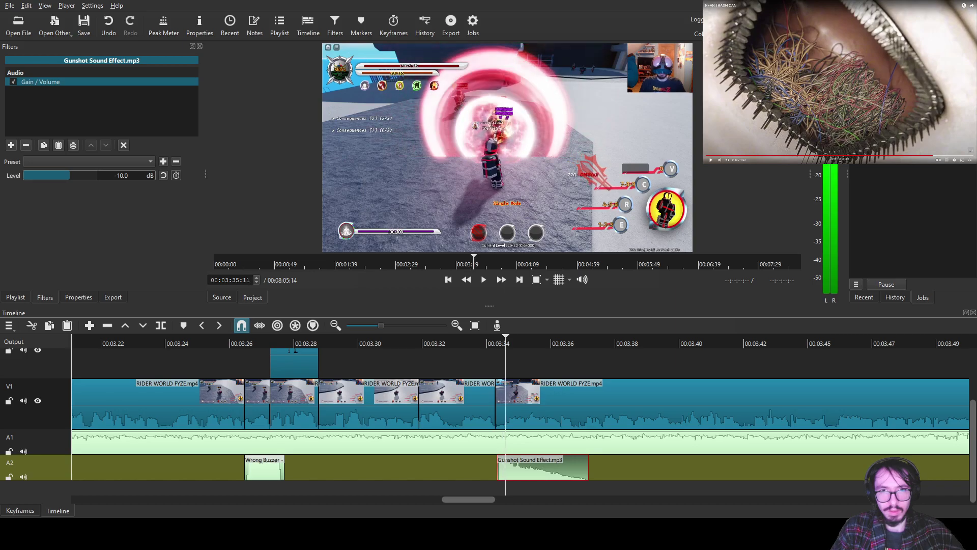
pyautogui.press('Right')
pyautogui.press('Right')
pyautogui.press('Right')
pyautogui.press('Right')
pyautogui.press('Right')
pyautogui.press('Right')
pyautogui.press('Right')
pyautogui.press('Right')
pyautogui.press('Right')
pyautogui.press('Right')
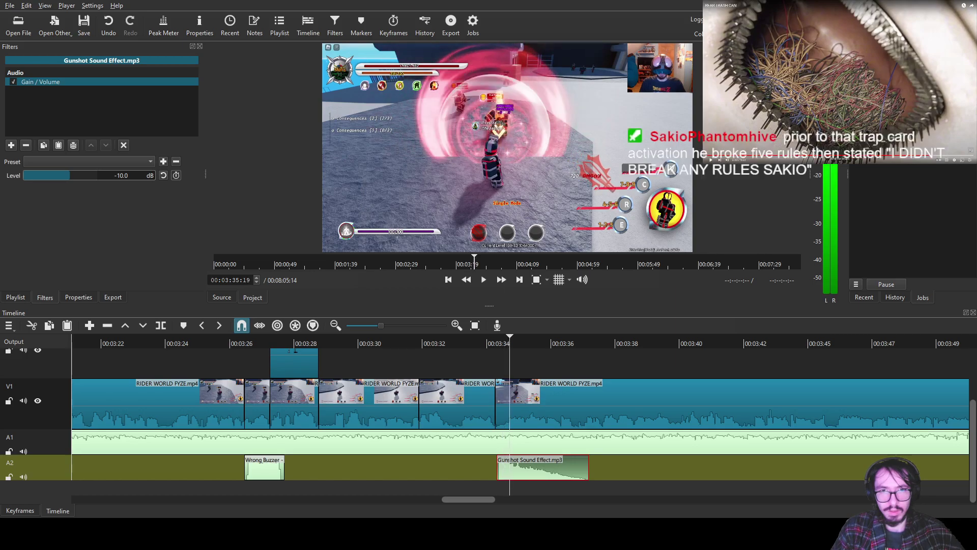
pyautogui.press('Right')
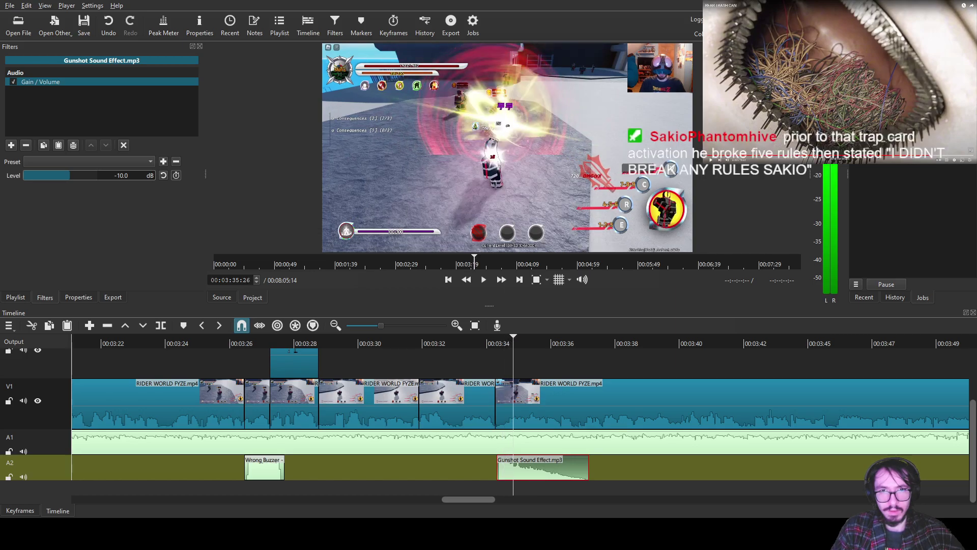
pyautogui.press('s')
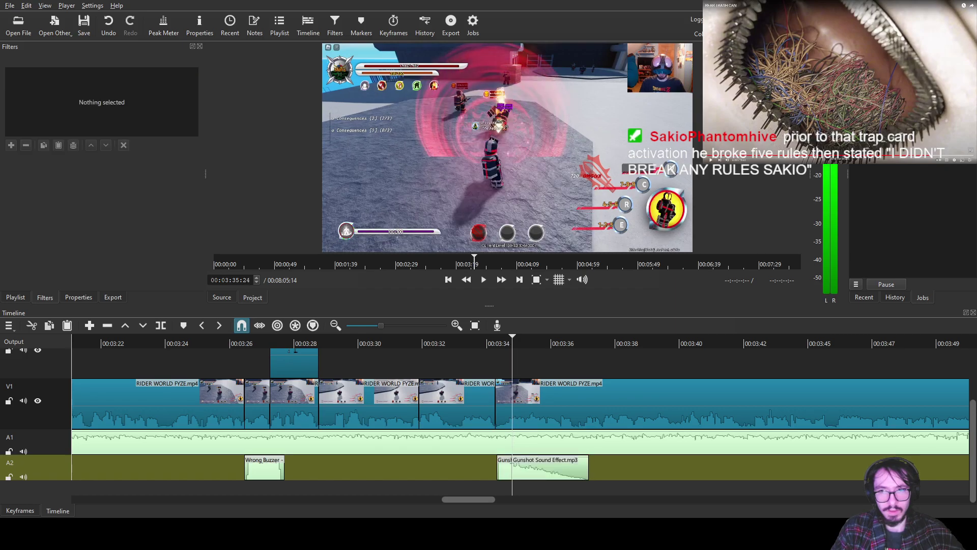
pyautogui.click(550, 467)
pyautogui.press('Delete')
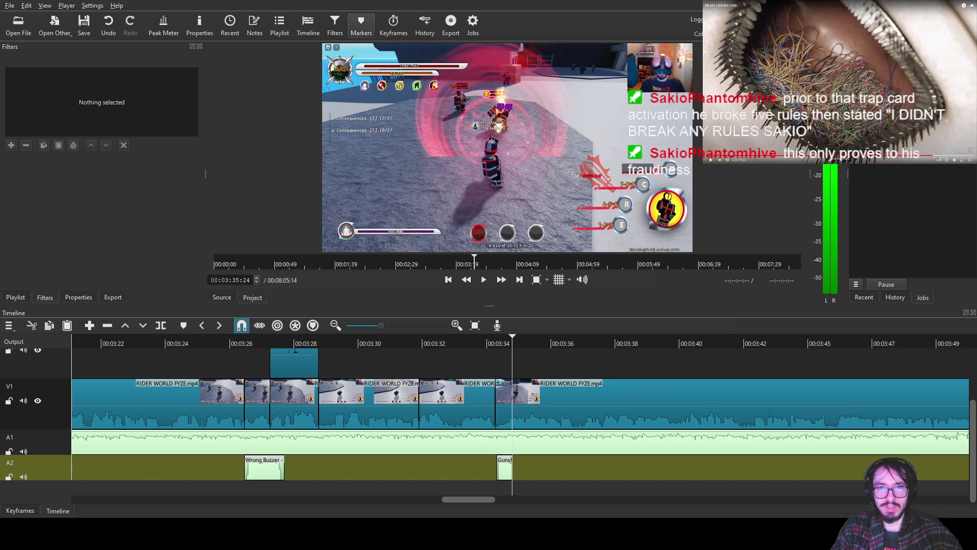
# - Add another Gunshot Sound Effect.mp3 on A2, cut off its beginning and align it with the end of the first gunshot clip
pyautogui.click(504, 468)
pyautogui.click(484, 279)
pyautogui.moveTo(507, 203); pyautogui.dragTo(512, 468)
pyautogui.click(543, 340)
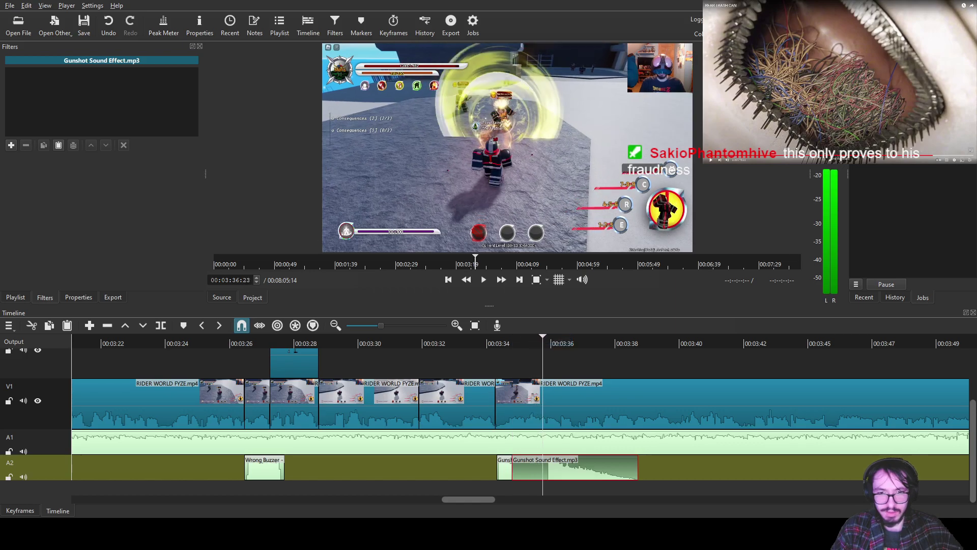
pyautogui.press('s')
pyautogui.moveTo(591, 467); pyautogui.dragTo(556, 467)
pyautogui.click(507, 467)
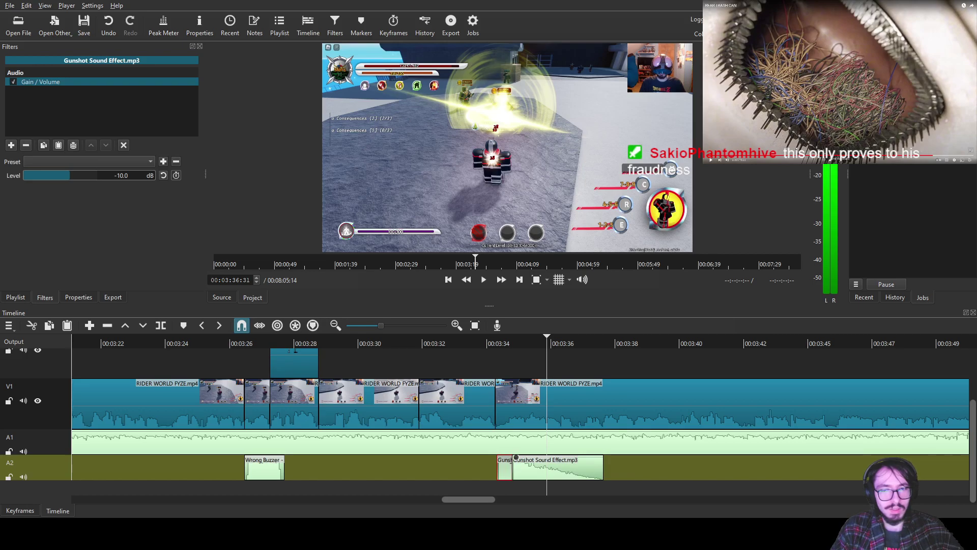
# - Step back through the footage frame by frame to check the start of the second gunshot
pyautogui.click(516, 402)
pyautogui.click(517, 340)
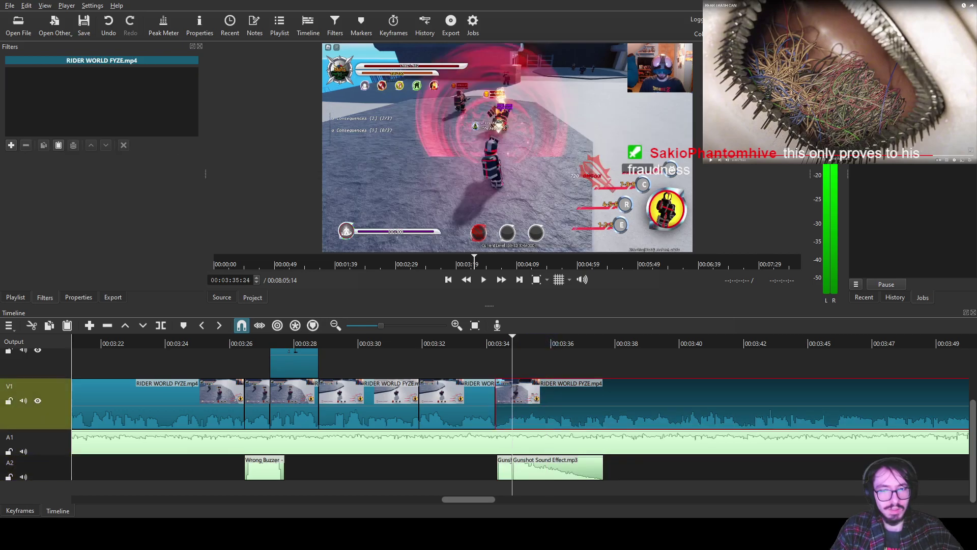
pyautogui.press('Left')
pyautogui.press('Left')
pyautogui.press('Left')
pyautogui.press('Left')
pyautogui.press('Left')
pyautogui.press('Left')
pyautogui.press('Left')
pyautogui.press('Left')
pyautogui.press('Left')
pyautogui.press('Left')
pyautogui.press('Left')
pyautogui.press('Left')
pyautogui.press('Left')
pyautogui.press('Left')
pyautogui.press('Left')
pyautogui.press('Left')
pyautogui.press('Left')
pyautogui.press('Left')
pyautogui.press('Left')
pyautogui.press('Left')
pyautogui.press('Left')
pyautogui.press('Left')
pyautogui.press('Left')
pyautogui.press('Left')
pyautogui.press('Left')
pyautogui.press('Left')
pyautogui.press('Left')
pyautogui.press('Left')
# - Add a Gain / Volume filter at -20 dB to the second gunshot clip and set the first gunshot clip's level to -20 dB
pyautogui.click(557, 469)
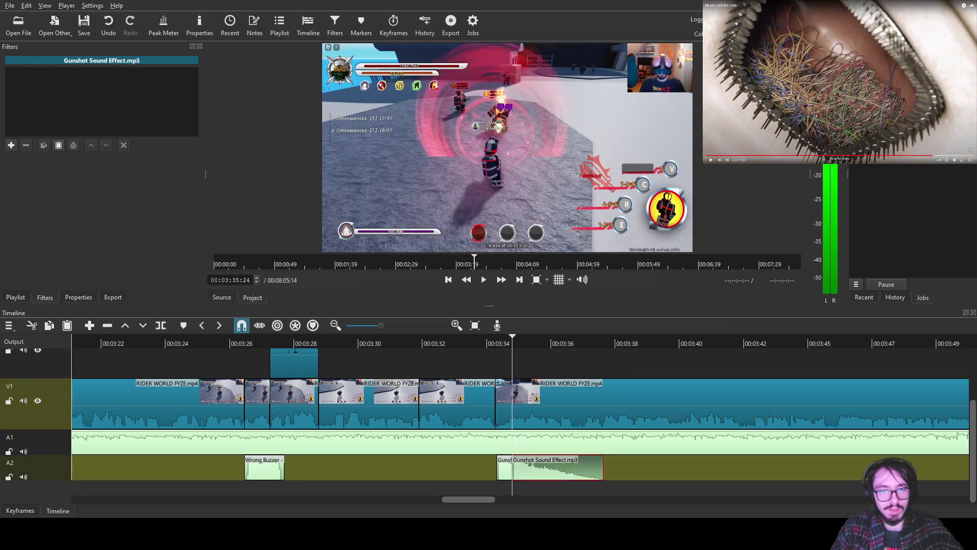
pyautogui.click(11, 145)
pyautogui.write('ga')
pyautogui.press('Return')
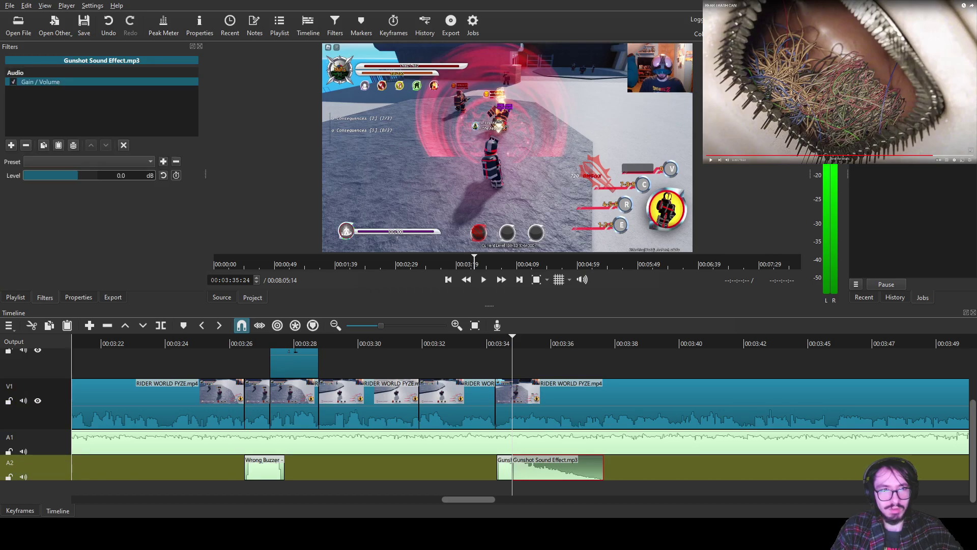
pyautogui.write('-2')
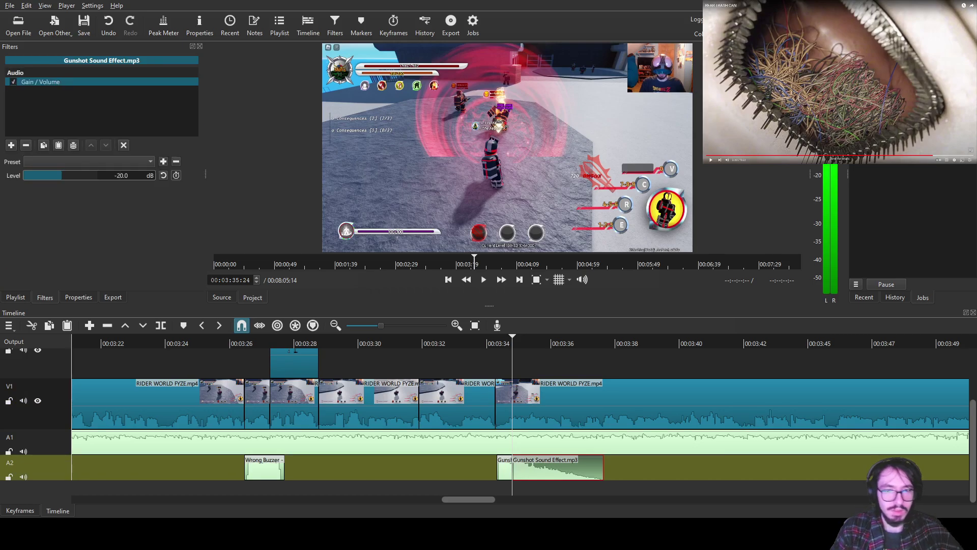
pyautogui.click(504, 469)
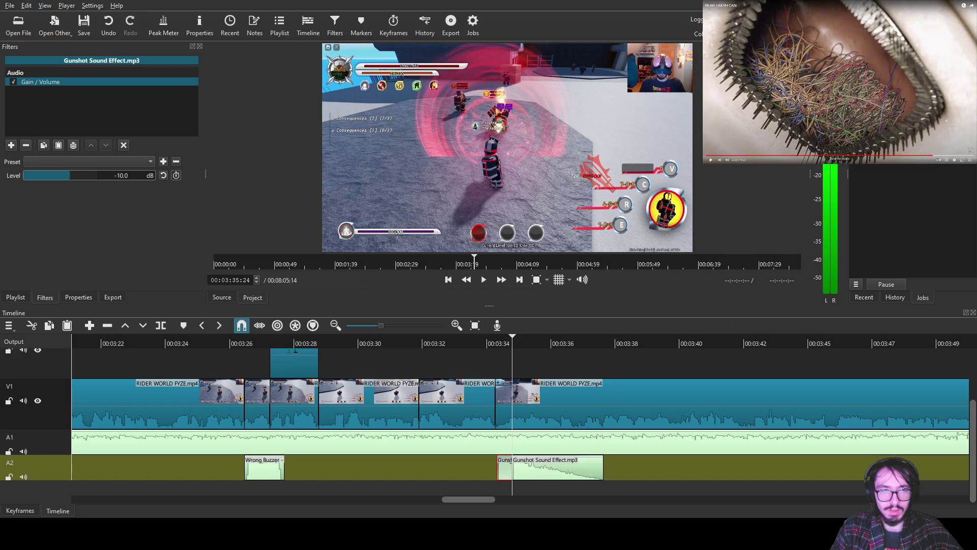
pyautogui.press('BackSpace')
pyautogui.write('2')
pyautogui.click(558, 468)
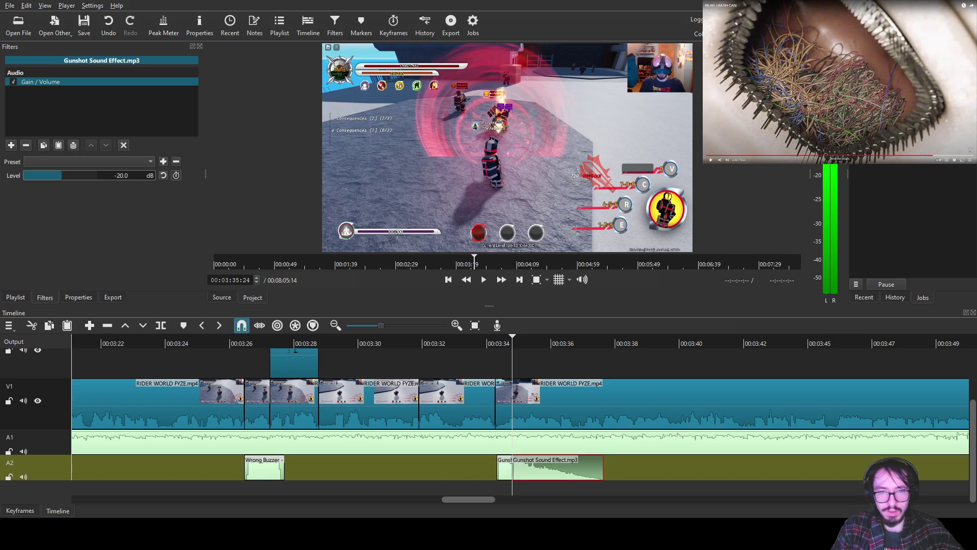
# - Split the second gunshot clip on A2 at 00:03:35:46 and delete the part after the split
pyautogui.moveTo(513, 342)
pyautogui.mouseDown()
pyautogui.moveTo(490, 342)
pyautogui.moveTo(510, 342)
pyautogui.mouseUp()
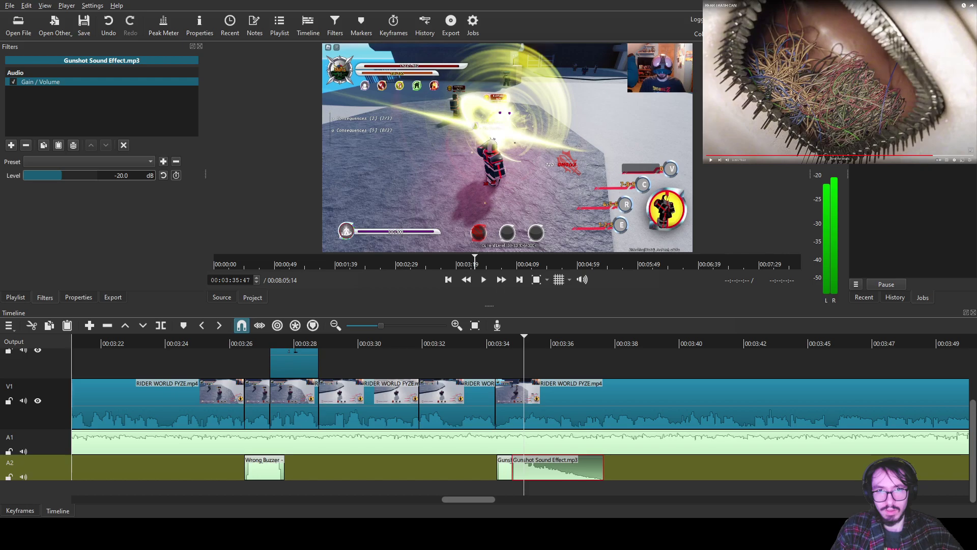
pyautogui.press('Left')
pyautogui.press('s')
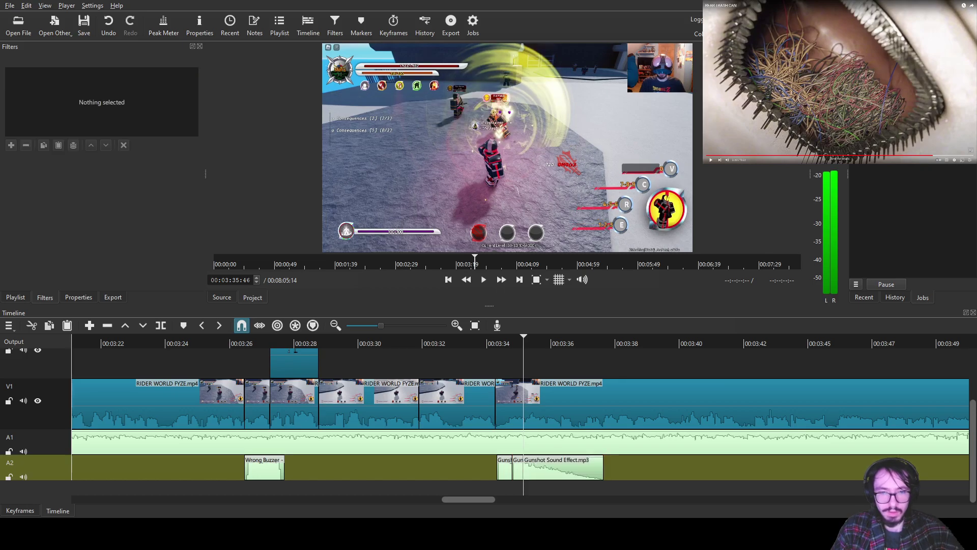
pyautogui.press('Delete')
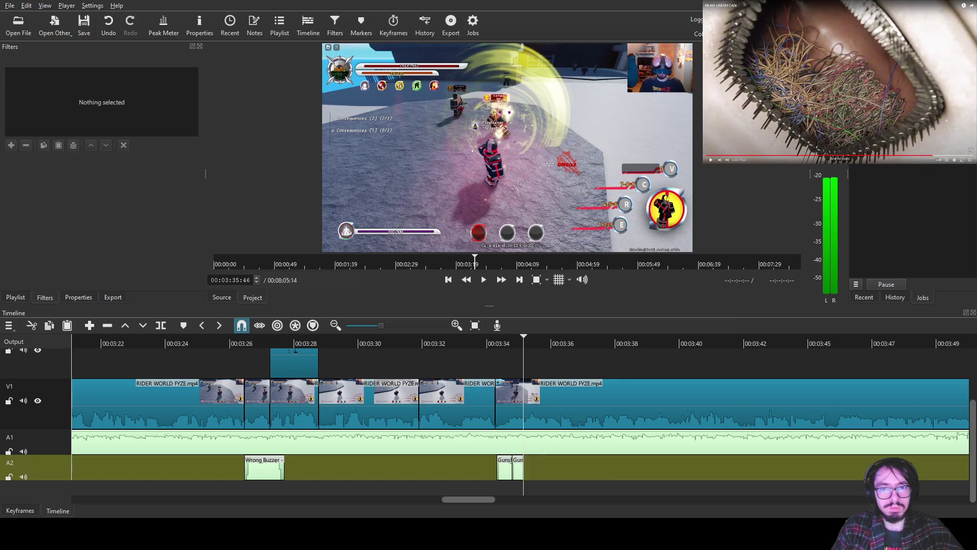
# - Add a third Gunshot Sound Effect.mp3 on A2, cut off its beginning and align it with the end of the second gunshot clip
pyautogui.press('Escape')
pyautogui.moveTo(507, 148); pyautogui.dragTo(524, 467)
pyautogui.scroll(4, 524, 466)
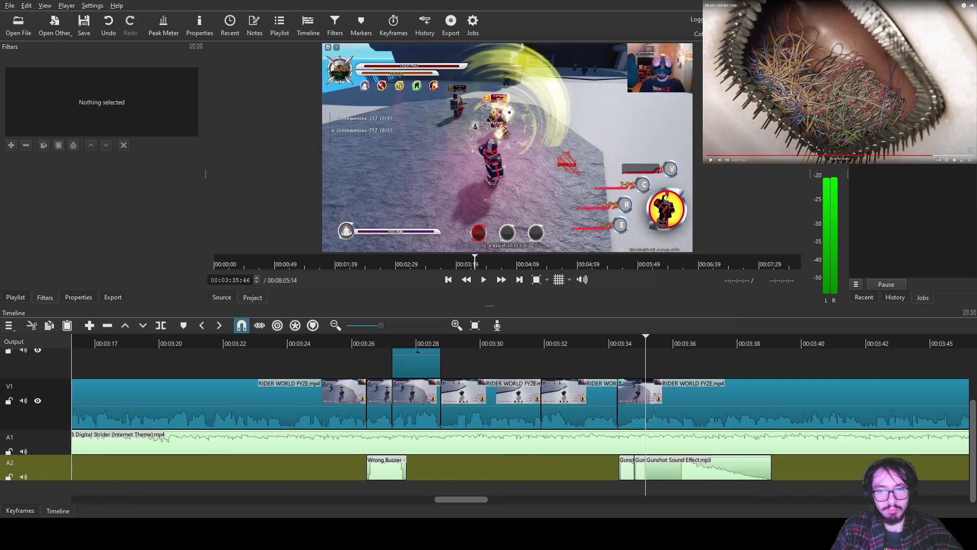
pyautogui.click(570, 466)
pyautogui.click(558, 341)
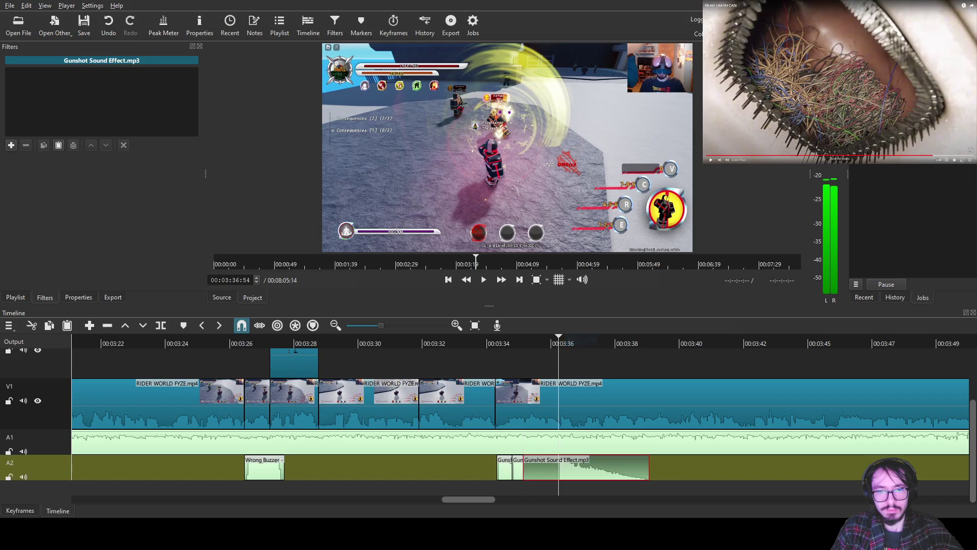
pyautogui.press('s')
pyautogui.moveTo(603, 467); pyautogui.dragTo(569, 467)
# - Add a Gain / Volume filter at -20 dB to the third gunshot clip and save the project
pyautogui.click(569, 466)
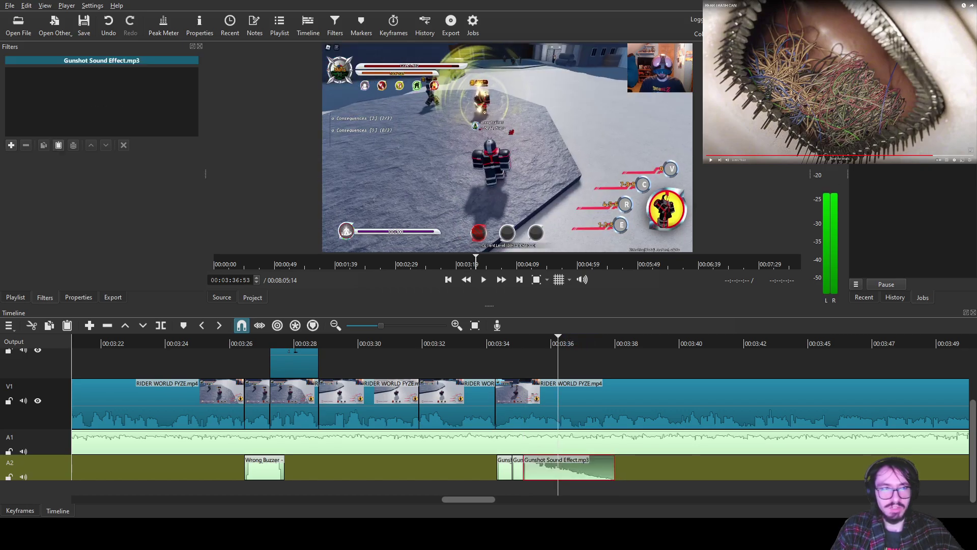
pyautogui.write('fga')
pyautogui.click(41, 131)
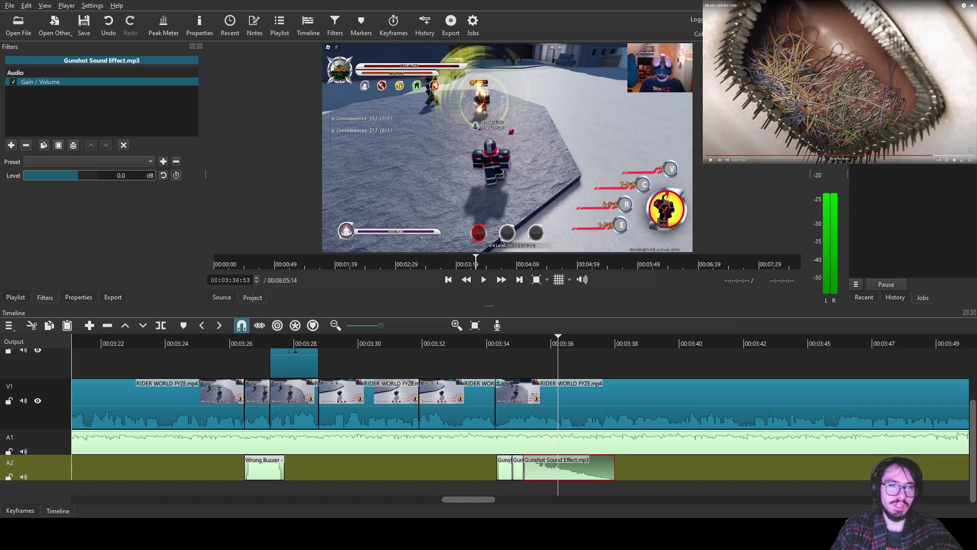
pyautogui.click(118, 175)
pyautogui.write('-2')
pyautogui.hotkey('ctrl', 's')
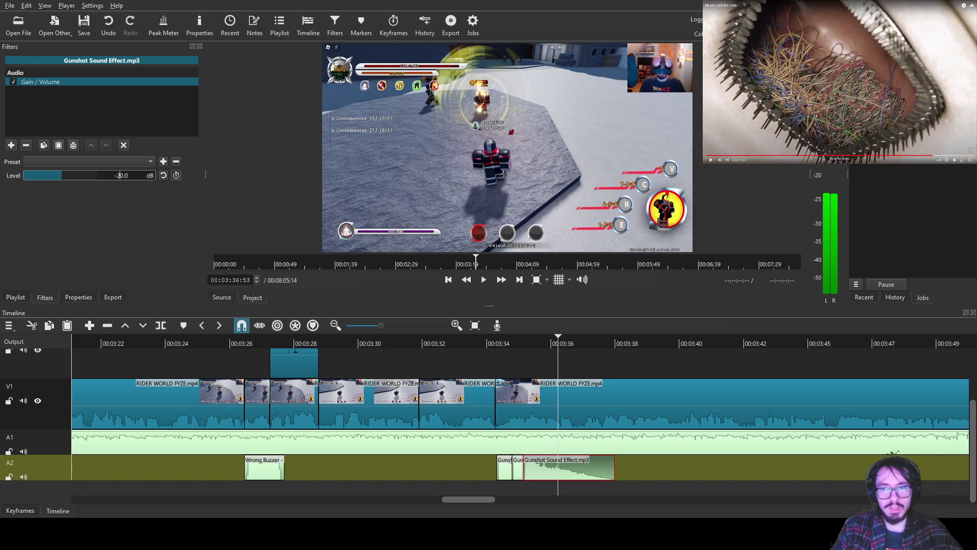
# - Preview the three gunshots with the footage and split RIDER WORLD FYZE.mp4 on V1 at 00:03:38:19
pyautogui.moveTo(558, 340); pyautogui.dragTo(486, 340)
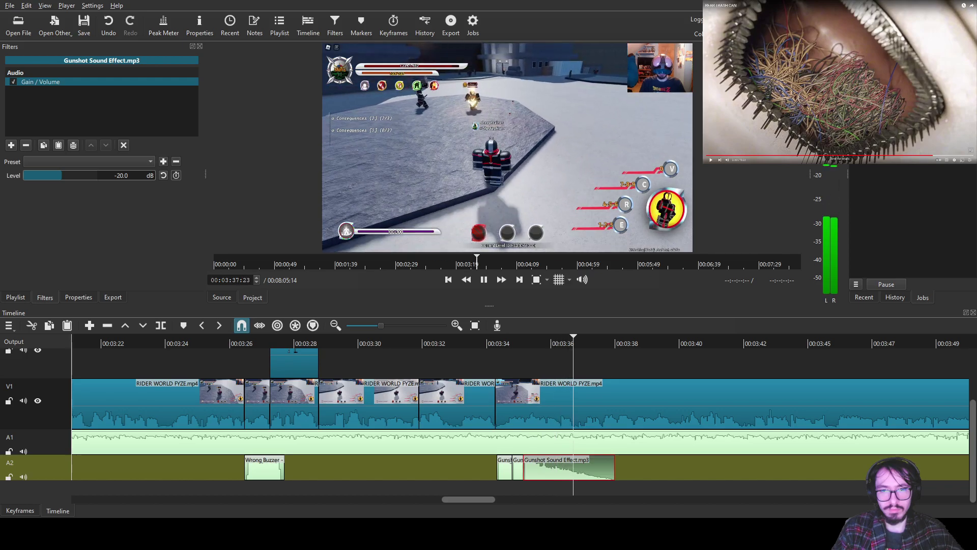
pyautogui.click(565, 402)
pyautogui.scroll(-5, 565, 403)
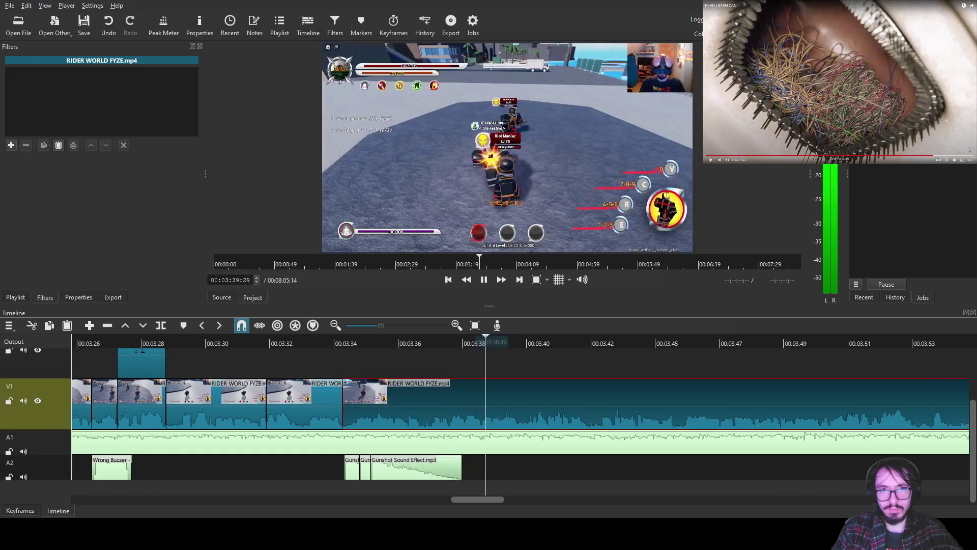
pyautogui.moveTo(477, 342); pyautogui.dragTo(457, 342)
pyautogui.press('Left')
pyautogui.press('Left')
pyautogui.press('Left')
pyautogui.press('Left')
pyautogui.press('Left')
pyautogui.press('Left')
pyautogui.press('Left')
pyautogui.press('Left')
pyautogui.press('Left')
pyautogui.press('Left')
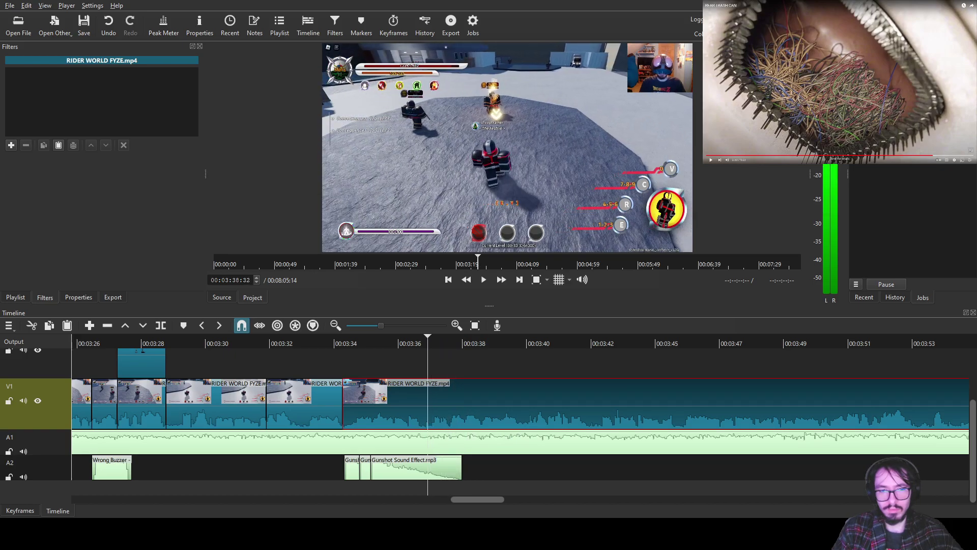
pyautogui.press('space')
pyautogui.press('space')
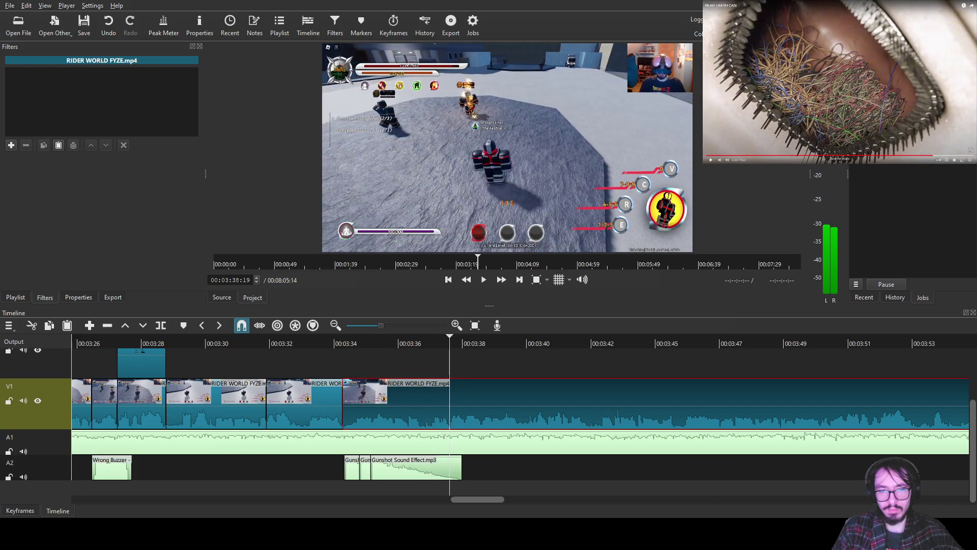
pyautogui.press('s')
# - Play the next attack and split the V1 footage at 00:03:40:32
pyautogui.press('space')
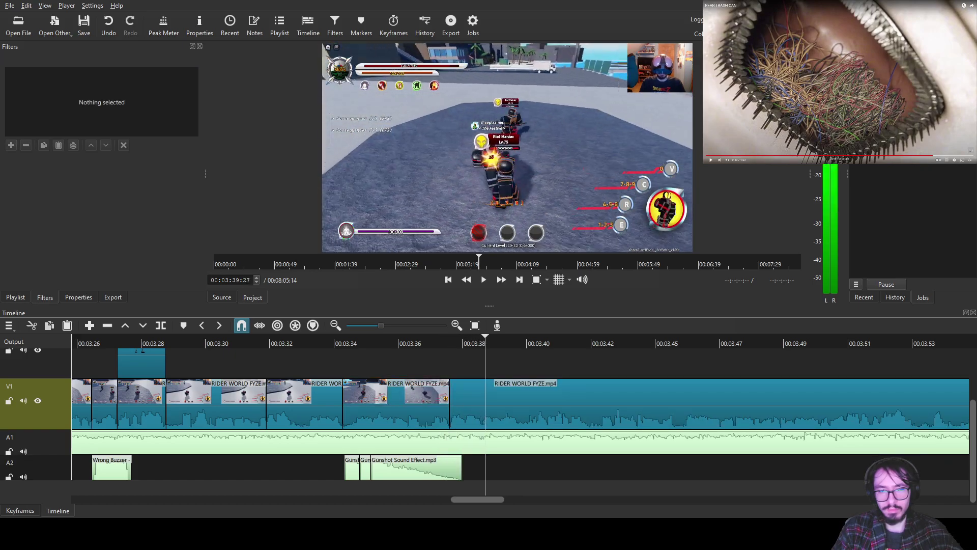
pyautogui.press('space')
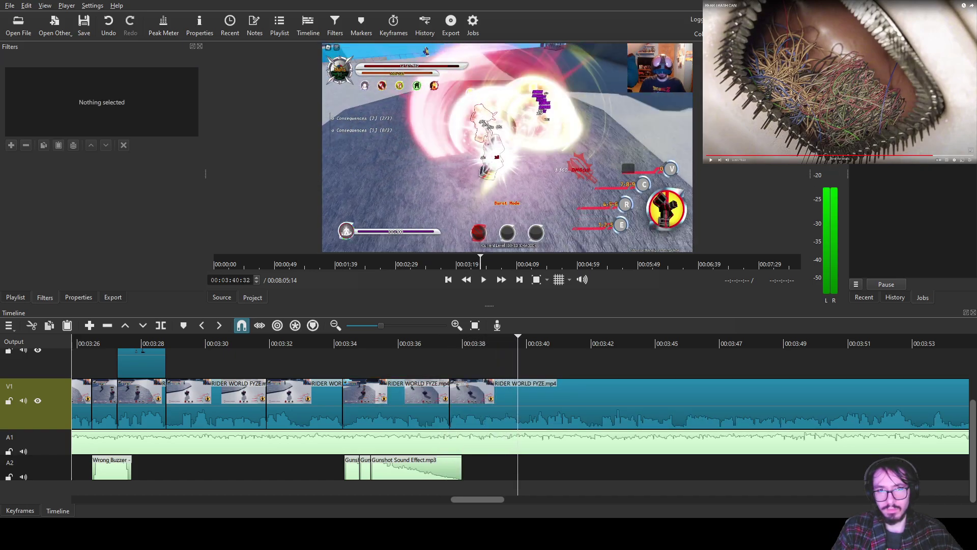
pyautogui.press('s')
# - Paste the copied Text: Simple filter onto the new V1 segment and change the caption's first line to "EVRRR - Burst Mode"
pyautogui.click(490, 343)
pyautogui.click(483, 402)
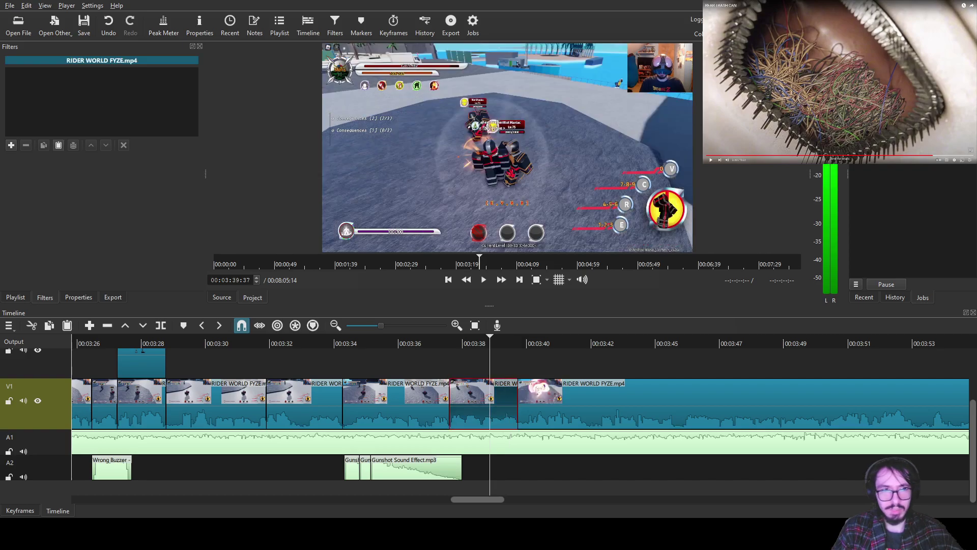
pyautogui.hotkey('ctrl', 'alt', 'v')
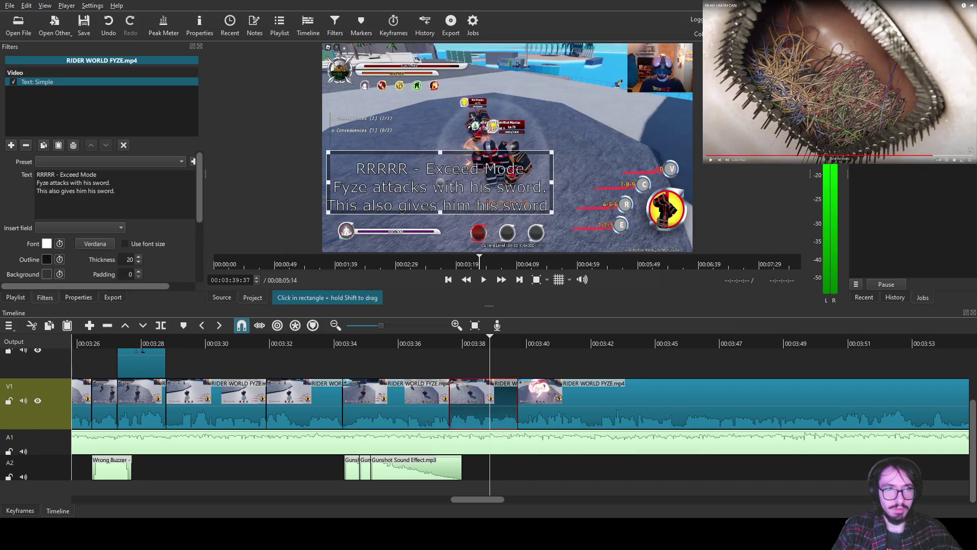
pyautogui.press('BackSpace')
pyautogui.press('BackSpace')
pyautogui.press('BackSpace')
pyautogui.press('BackSpace')
pyautogui.press('BackSpace')
pyautogui.press('BackSpace')
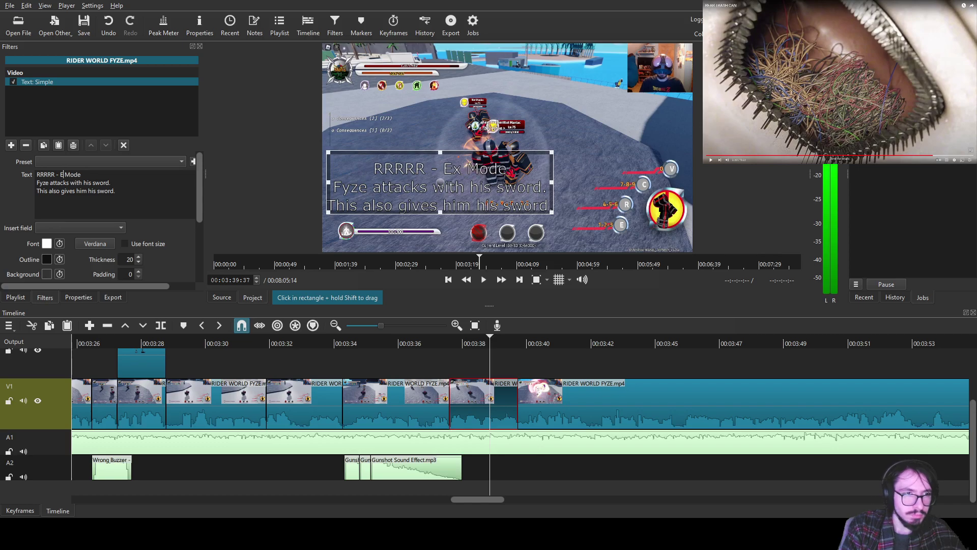
pyautogui.write('Burst')
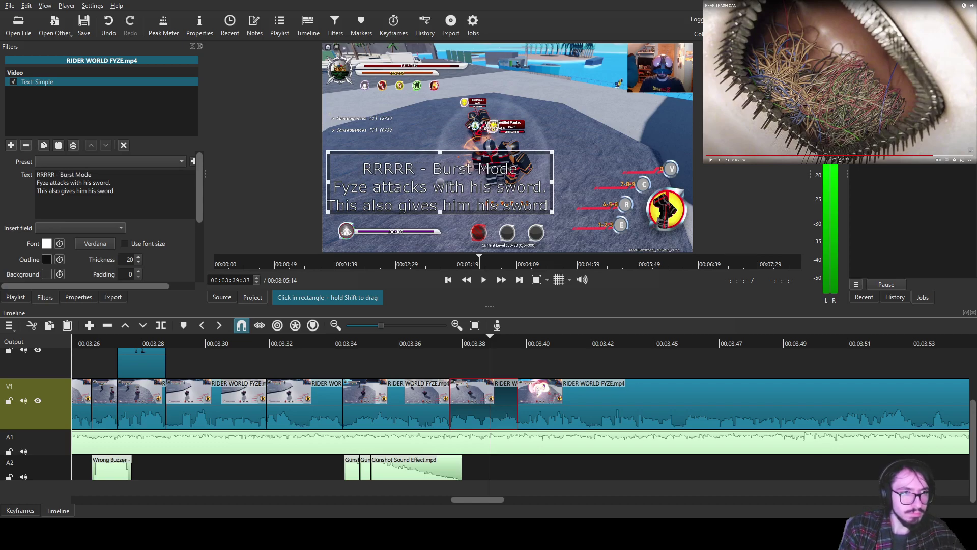
pyautogui.press('BackSpace')
pyautogui.press('BackSpace')
pyautogui.press('BackSpace')
pyautogui.press('BackSpace')
pyautogui.press('BackSpace')
pyautogui.write('EVR')
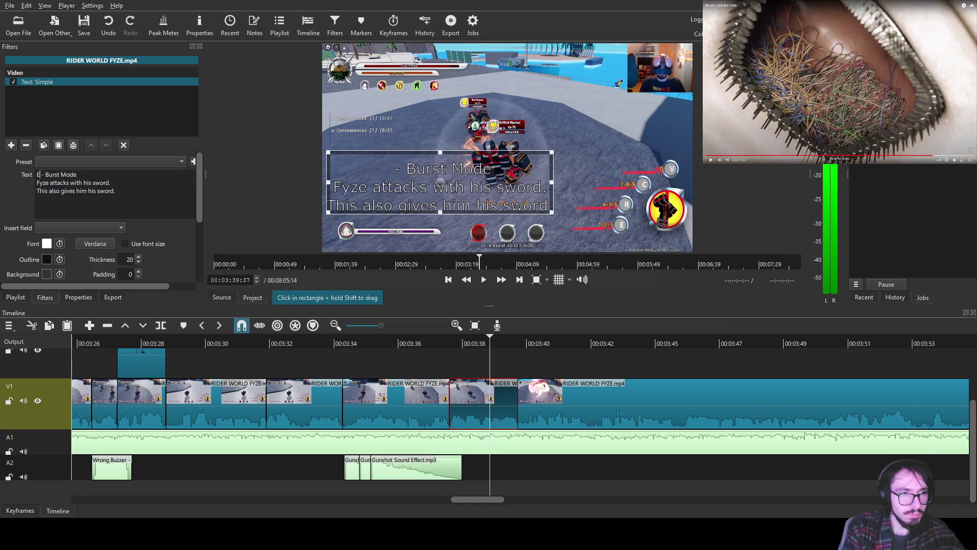
pyautogui.write('RR')
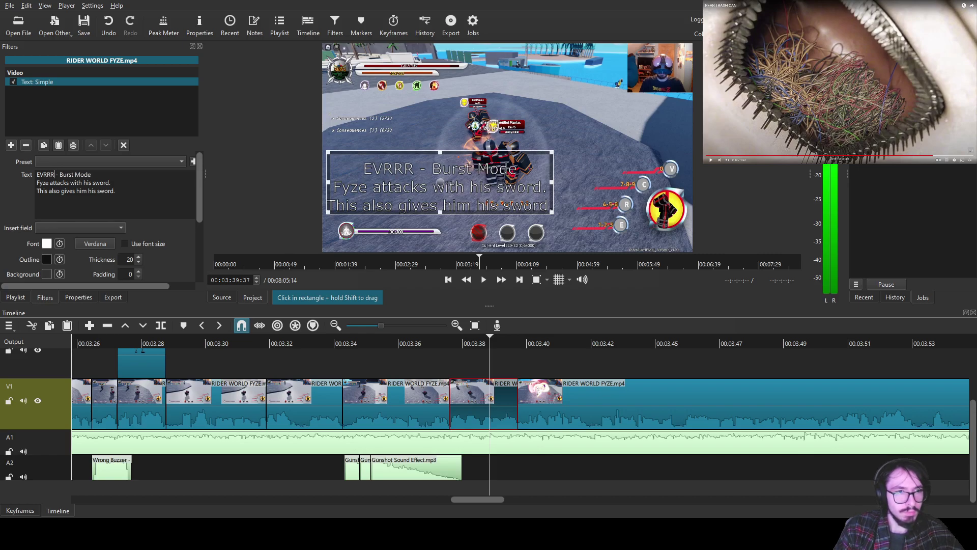
# - Replace the caption's remaining lines below "EVRRR - Burst Mode" with "Fyze rapidly shoots his target."
pyautogui.press('BackSpace')
pyautogui.press('BackSpace')
pyautogui.press('BackSpace')
pyautogui.press('BackSpace')
pyautogui.press('BackSpace')
pyautogui.press('BackSpace')
pyautogui.press('BackSpace')
pyautogui.press('BackSpace')
pyautogui.press('BackSpace')
pyautogui.press('BackSpace')
pyautogui.press('BackSpace')
pyautogui.press('BackSpace')
pyautogui.press('BackSpace')
pyautogui.press('BackSpace')
pyautogui.press('BackSpace')
pyautogui.press('BackSpace')
pyautogui.press('BackSpace')
pyautogui.press('BackSpace')
pyautogui.press('BackSpace')
pyautogui.press('BackSpace')
pyautogui.press('BackSpace')
pyautogui.press('BackSpace')
pyautogui.press('BackSpace')
pyautogui.press('BackSpace')
pyautogui.press('BackSpace')
pyautogui.press('BackSpace')
pyautogui.press('BackSpace')
pyautogui.press('BackSpace')
pyautogui.press('BackSpace')
pyautogui.press('BackSpace')
pyautogui.press('BackSpace')
pyautogui.press('BackSpace')
pyautogui.press('BackSpace')
pyautogui.press('BackSpace')
pyautogui.press('BackSpace')
pyautogui.press('BackSpace')
pyautogui.press('BackSpace')
pyautogui.press('BackSpace')
pyautogui.press('BackSpace')
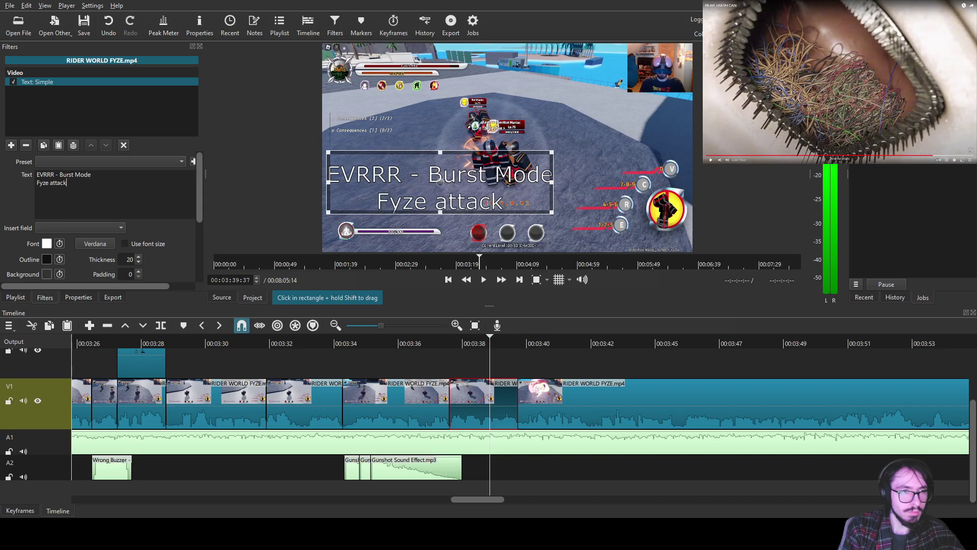
pyautogui.press('BackSpace')
pyautogui.write('rapidly shoots his tar')
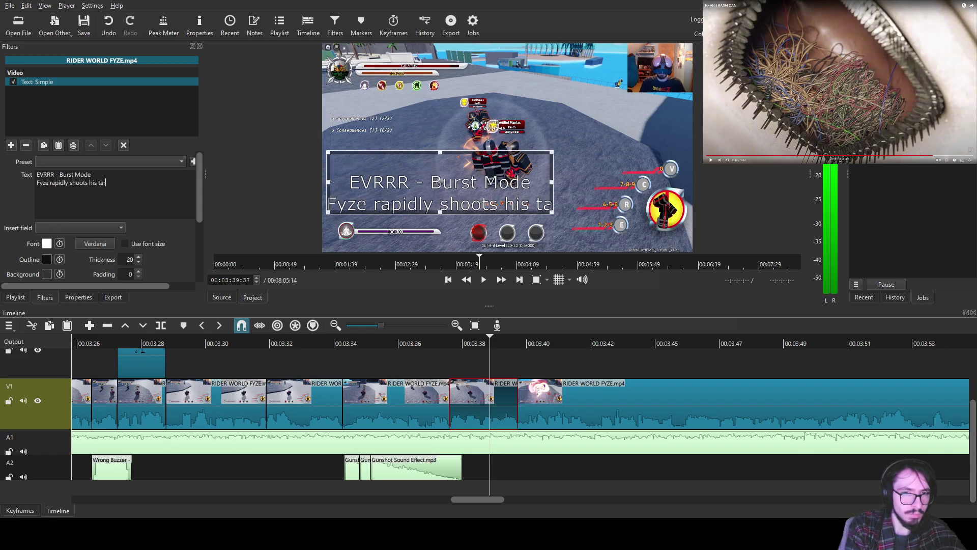
pyautogui.write('.')
# - Play back the captioned burst attack and the footage that follows it, and save the project
pyautogui.click(318, 342)
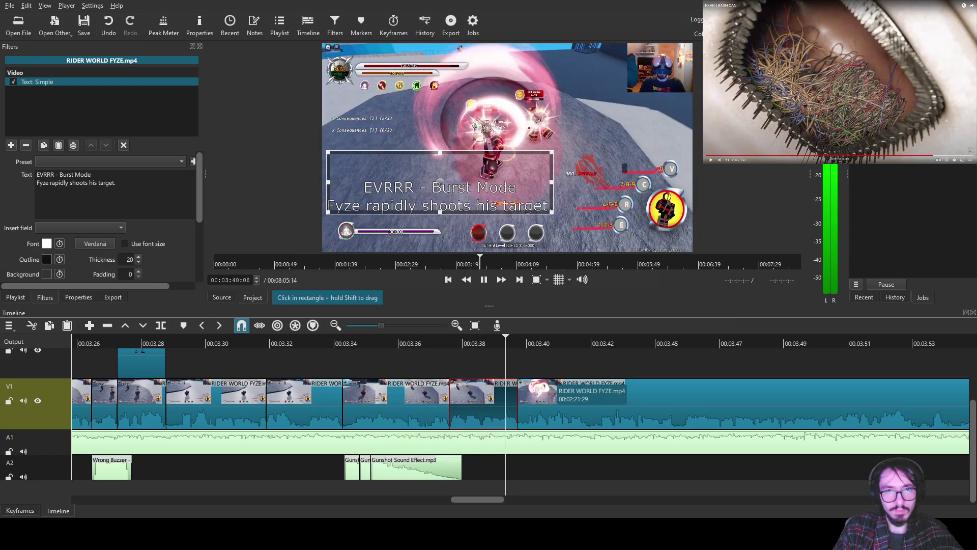
pyautogui.press('space')
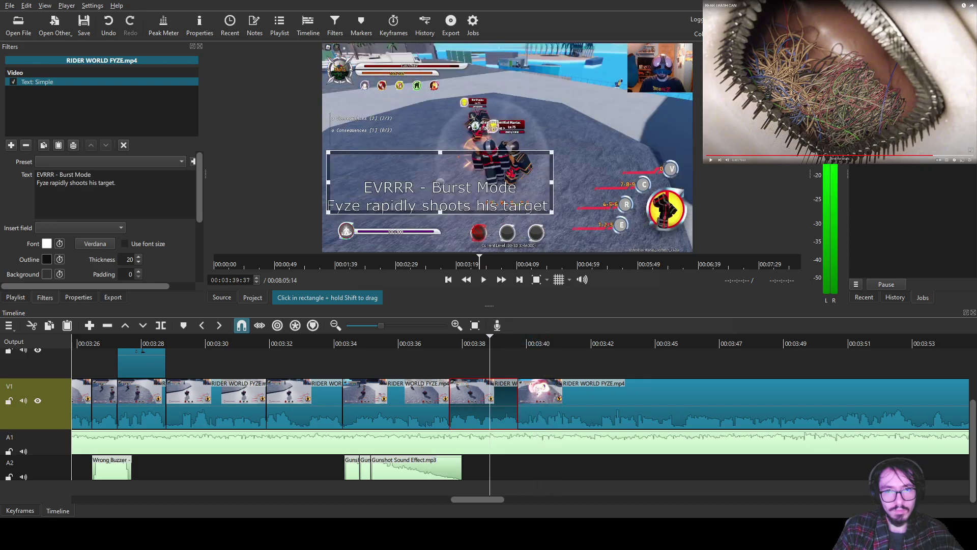
pyautogui.click(585, 405)
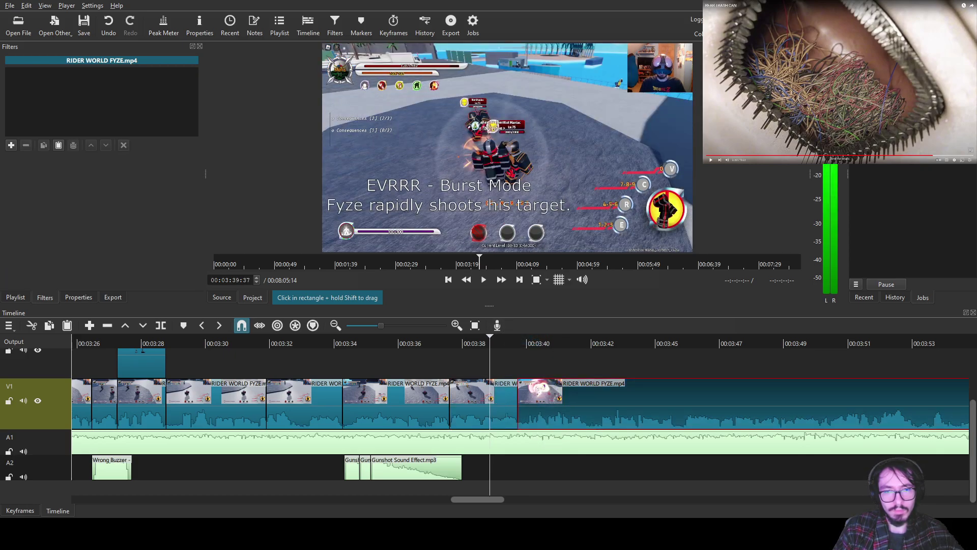
pyautogui.click(534, 341)
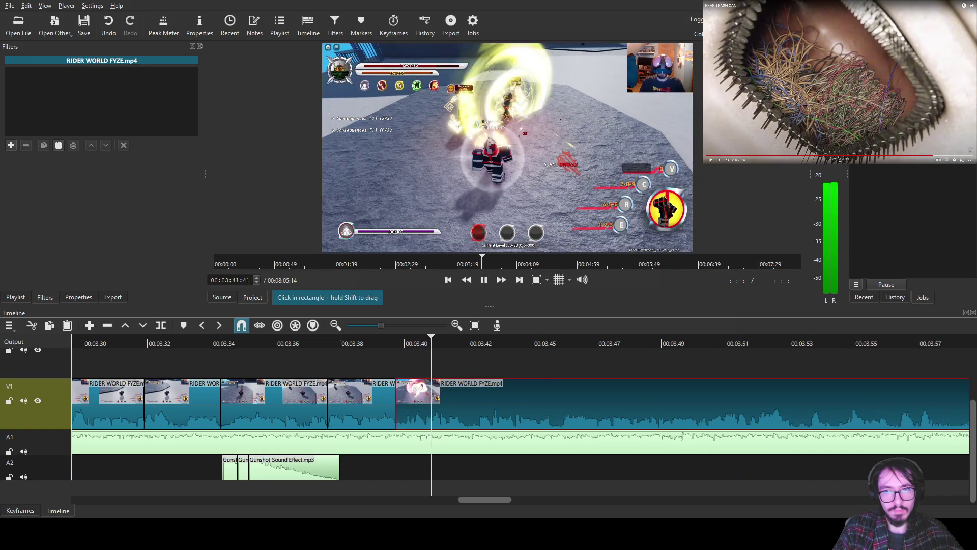
pyautogui.click(84, 23)
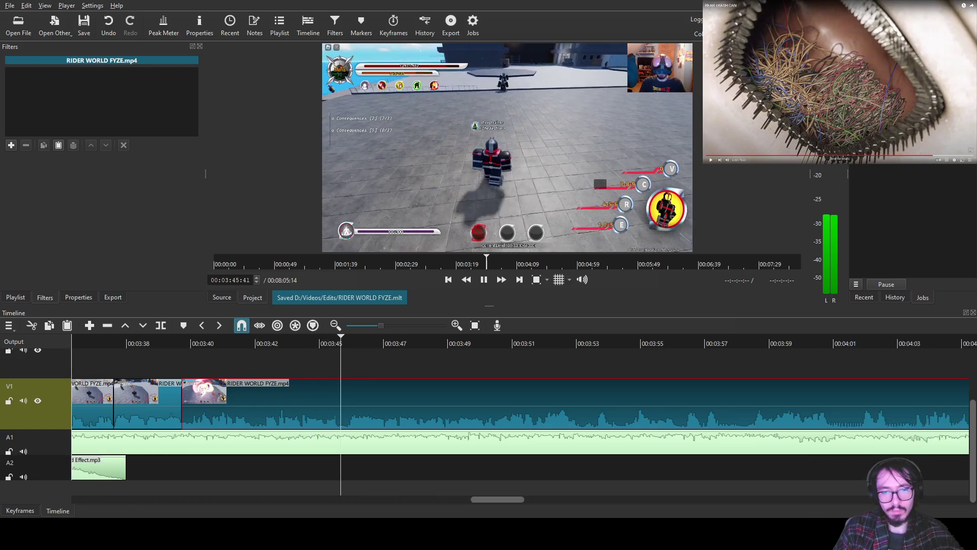
# - Split RIDER WORLD FYZE.mp4 on V1 near 00:03:47, after the burst attack, and clear the selection
pyautogui.scroll(1, 520, 414)
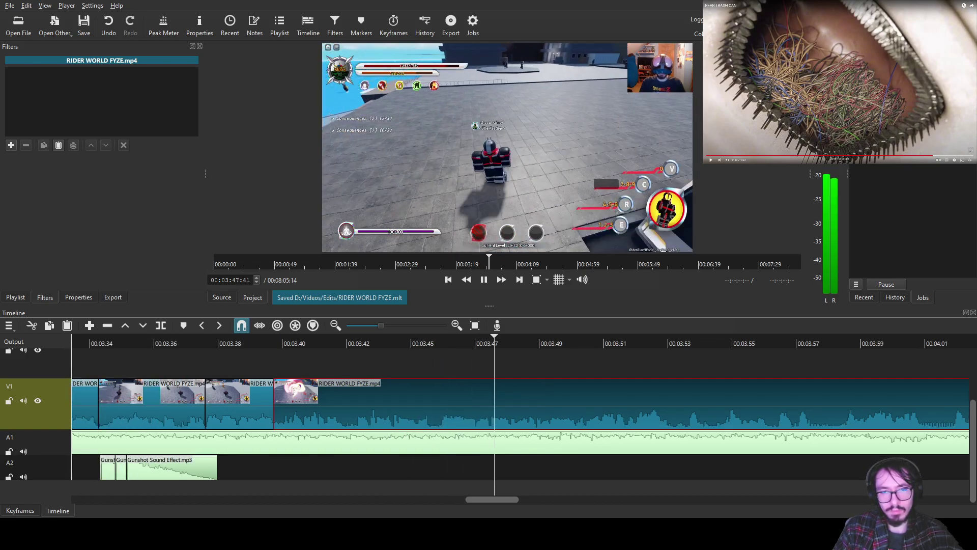
pyautogui.click(401, 342)
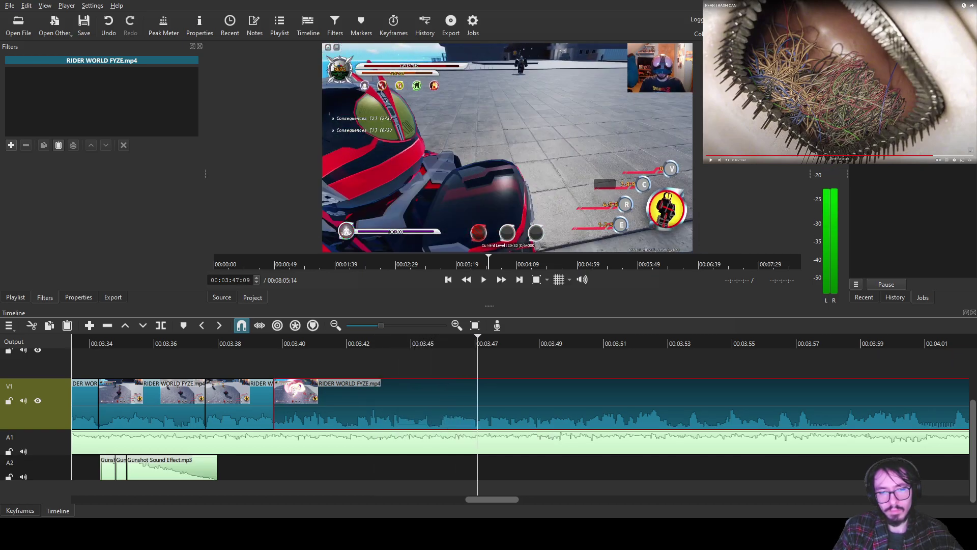
pyautogui.press('s')
pyautogui.hotkey('ctrl', 'd')
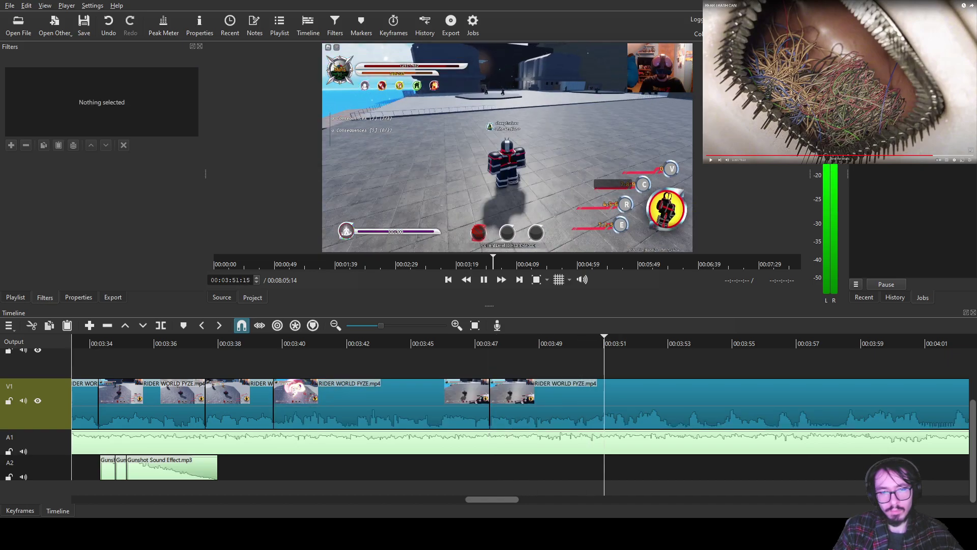
# - Split the V1 footage again near 00:03:51 and select the short segment between the two new cuts
pyautogui.scroll(-2, 520, 402)
pyautogui.click(458, 400)
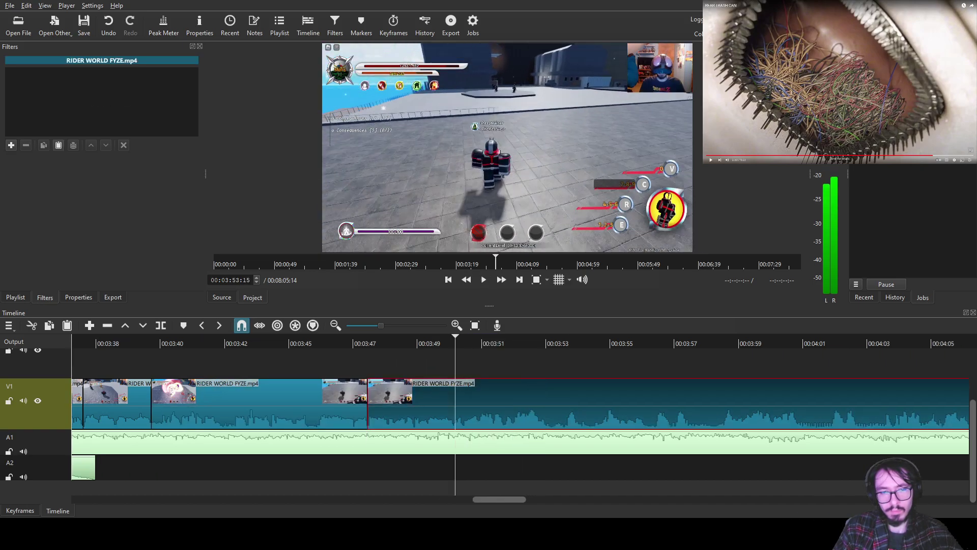
pyautogui.click(413, 343)
pyautogui.press('space')
pyautogui.moveTo(458, 339); pyautogui.dragTo(433, 338)
pyautogui.press('s')
pyautogui.click(432, 399)
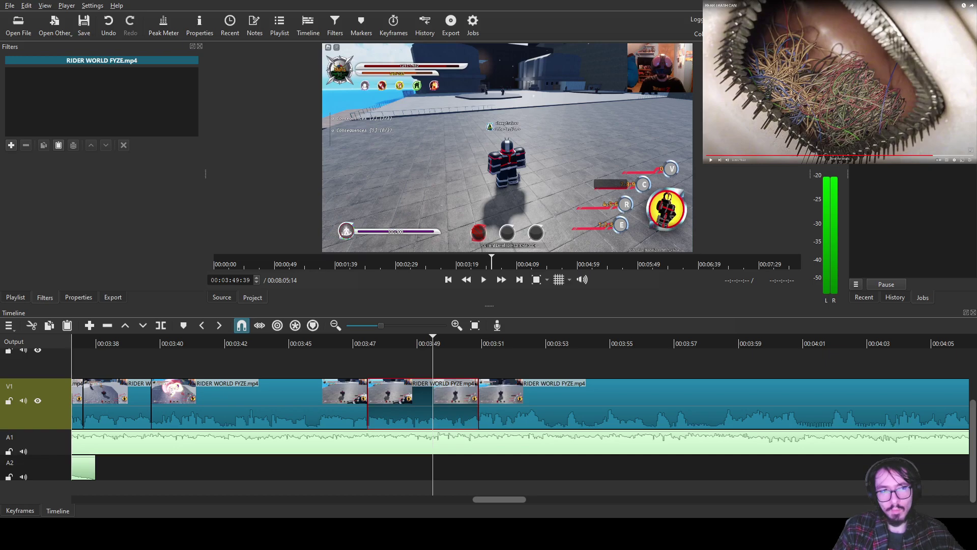
# - Add a Size, Position & Rotate filter to the short segment, with 260% zoom and the character centred at position -1,541, -977
pyautogui.write('f')
pyautogui.write('siz')
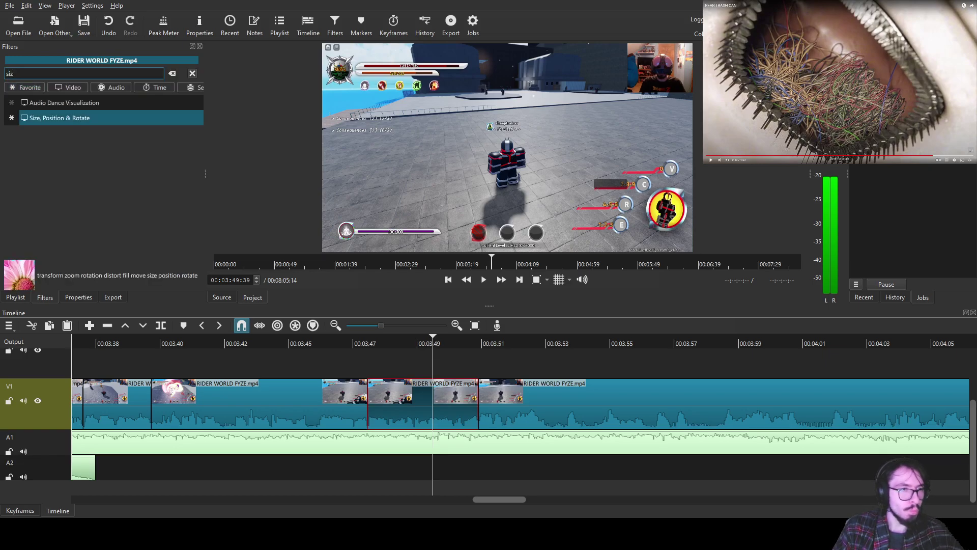
pyautogui.press('Return')
pyautogui.scroll(8, 508, 148)
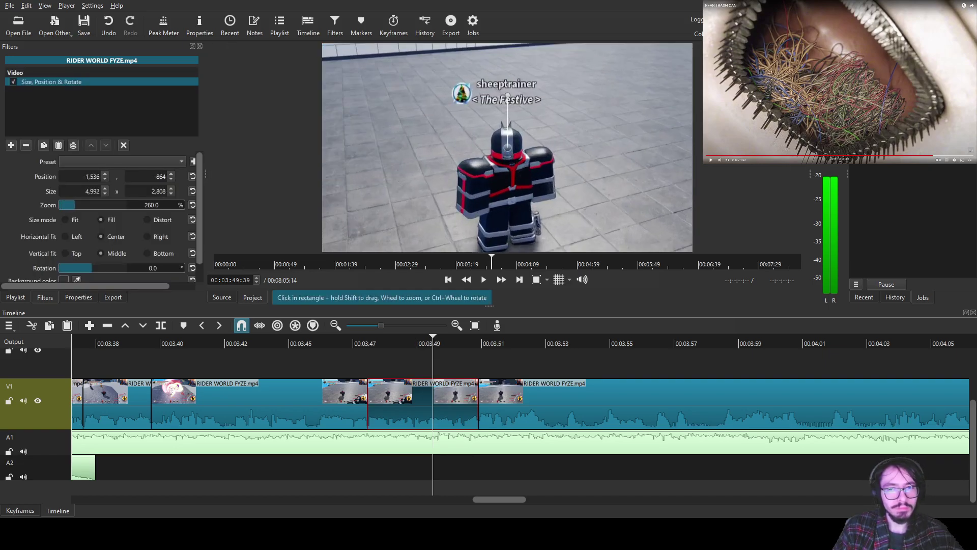
pyautogui.moveTo(507, 144); pyautogui.dragTo(506, 124)
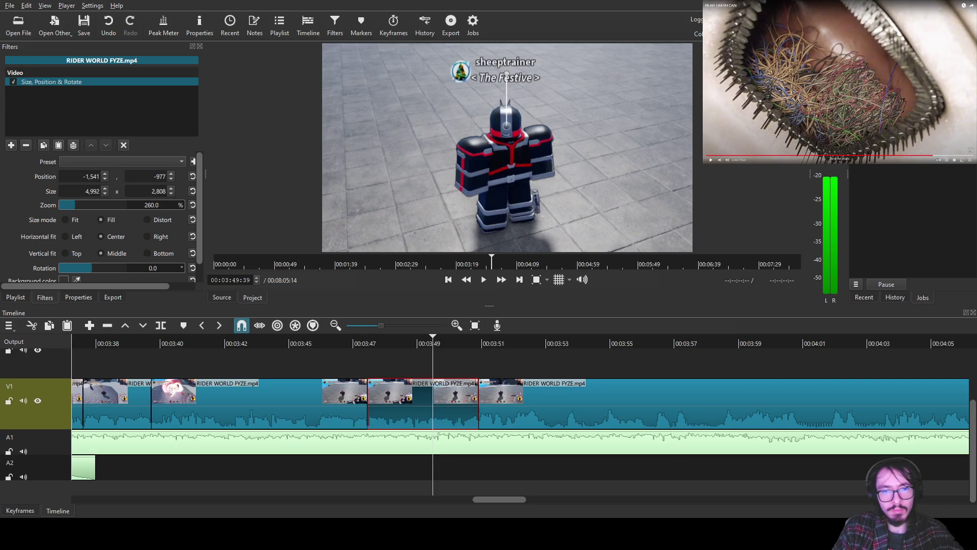
# - Place PepeSus.png on V2 over the zoomed segment, match its length, and shrink it into the frame's lower-left corner with Size, Position & Rotate
pyautogui.moveTo(507, 147); pyautogui.dragTo(367, 363)
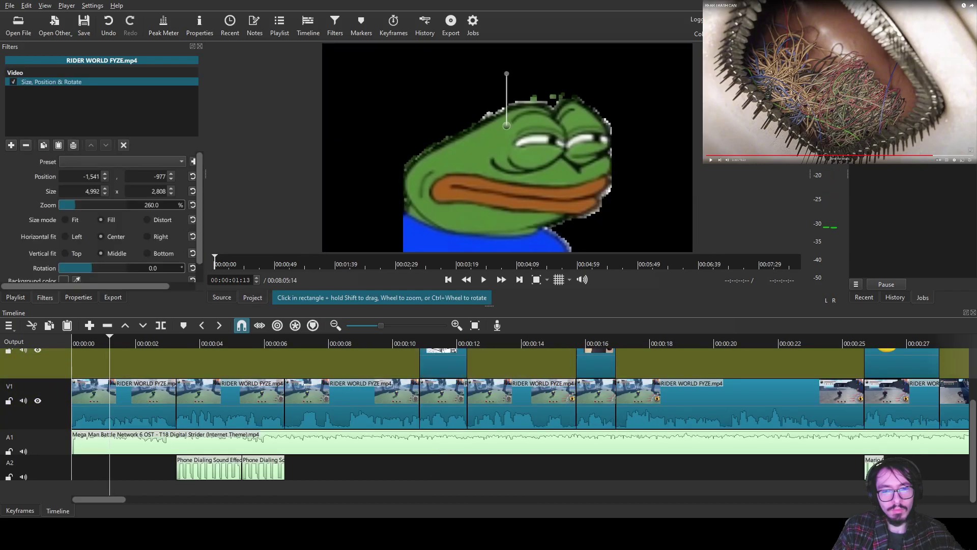
pyautogui.moveTo(466, 363); pyautogui.dragTo(456, 363)
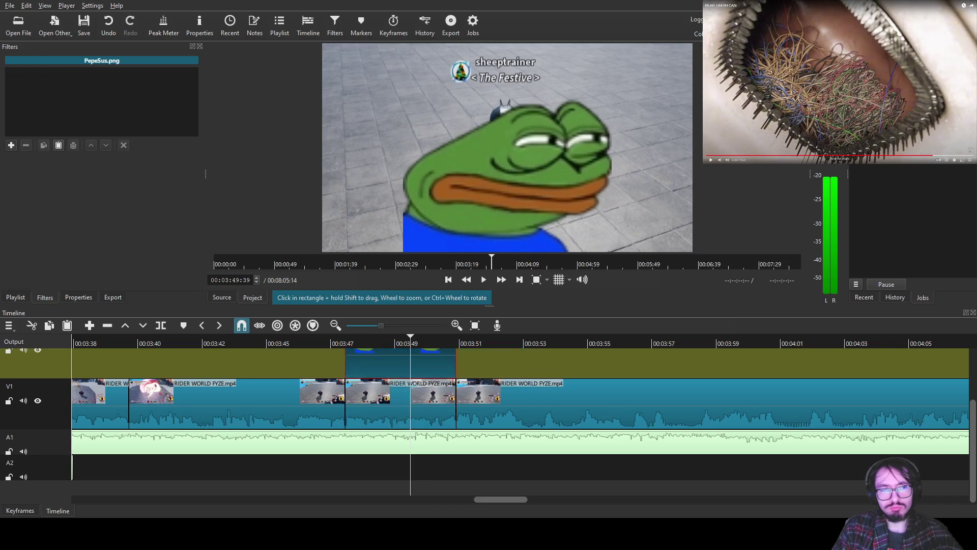
pyautogui.click(11, 145)
pyautogui.write('siz')
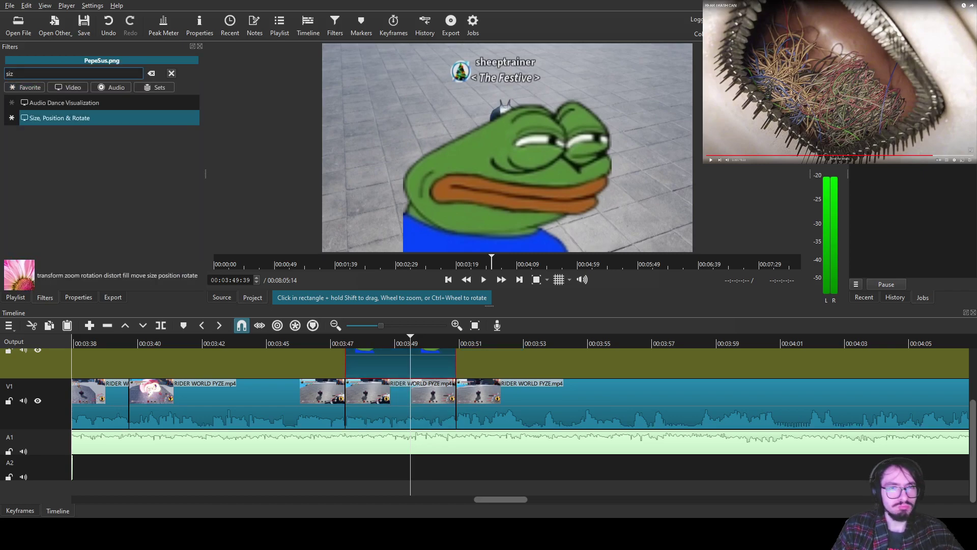
pyautogui.click(60, 117)
pyautogui.scroll(-5, 507, 148)
pyautogui.moveTo(508, 147); pyautogui.dragTo(384, 189)
# - Add a Text: Simple filter reading "Viewers" with outline thickness 20 to PepeSus.png, sized small over the frog's body
pyautogui.write('ftex')
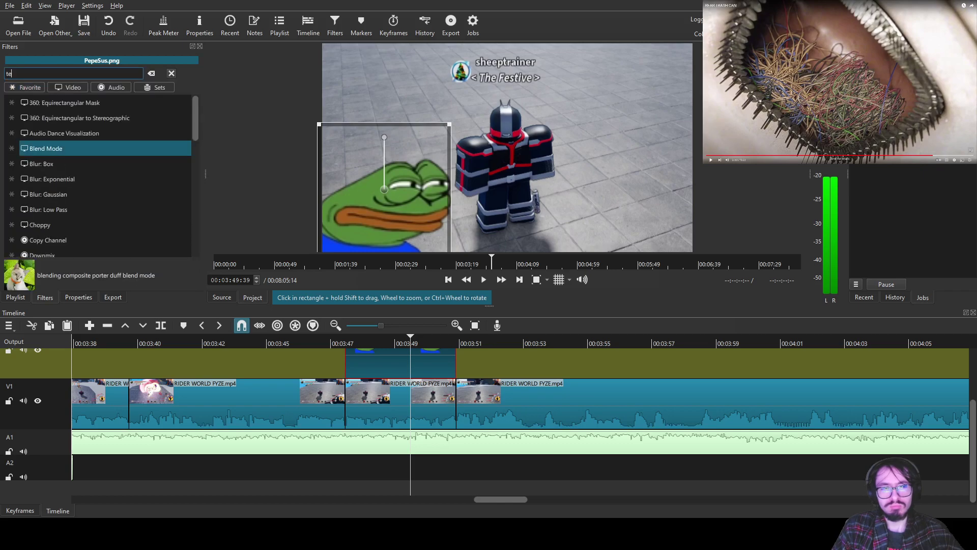
pyautogui.press('Return')
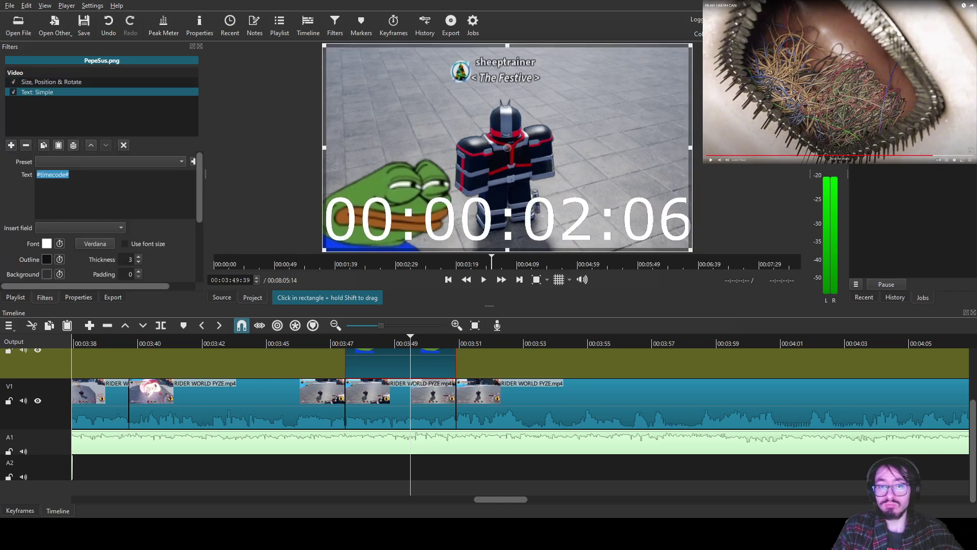
pyautogui.write('Viewers')
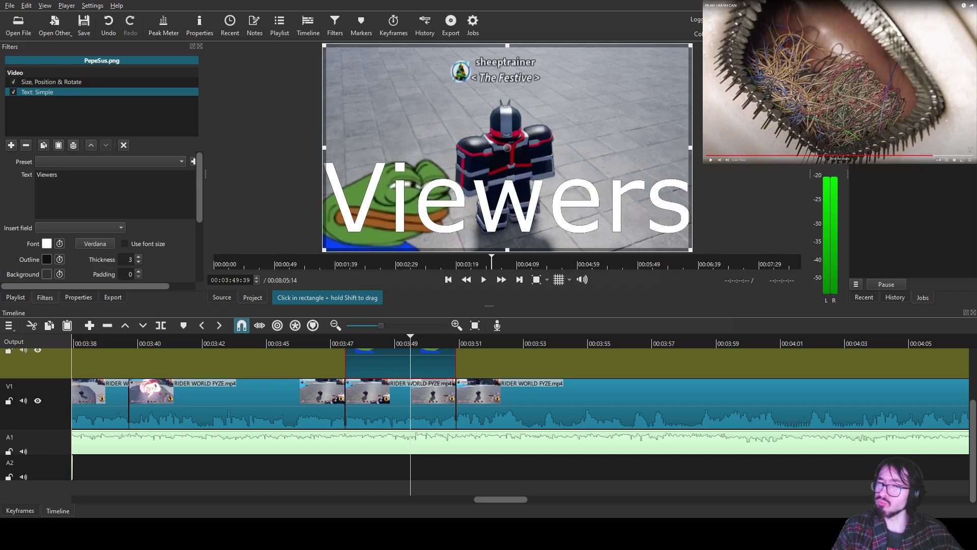
pyautogui.moveTo(690, 45); pyautogui.dragTo(366, 240)
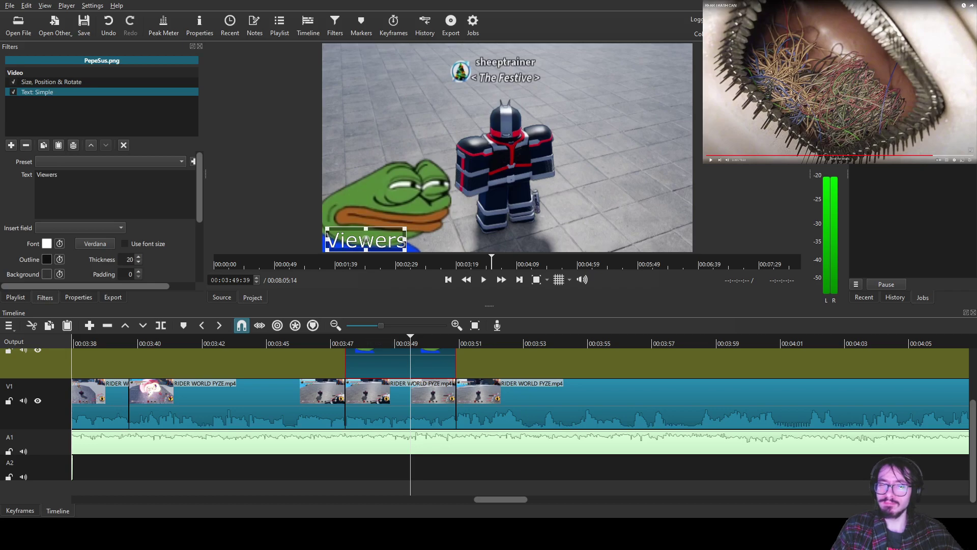
# - Add a Fade In Video filter to PepeSus.png, extend it over the whole clip to 00:00:03:35, and save the project
pyautogui.click(11, 145)
pyautogui.write('fad')
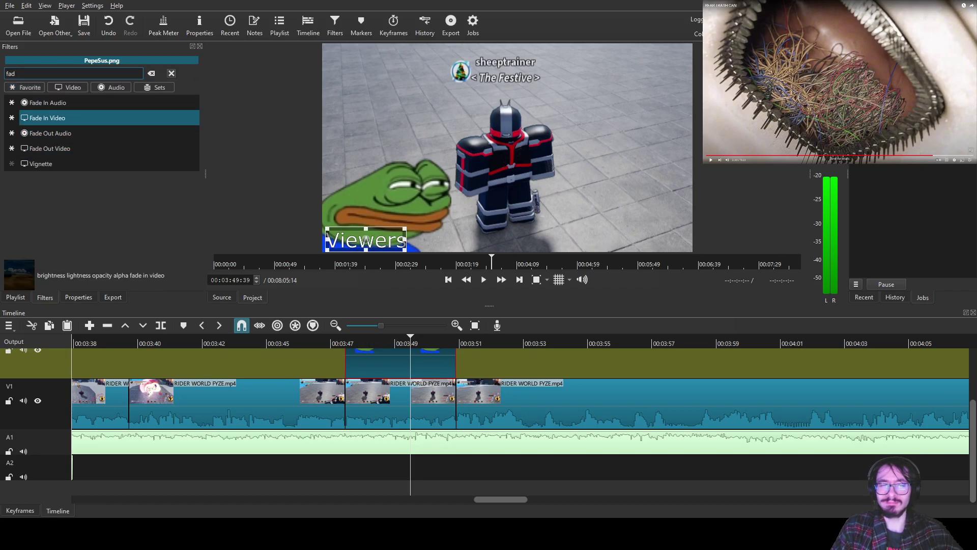
pyautogui.click(47, 117)
pyautogui.scroll(1, 456, 397)
pyautogui.scroll(2, 456, 397)
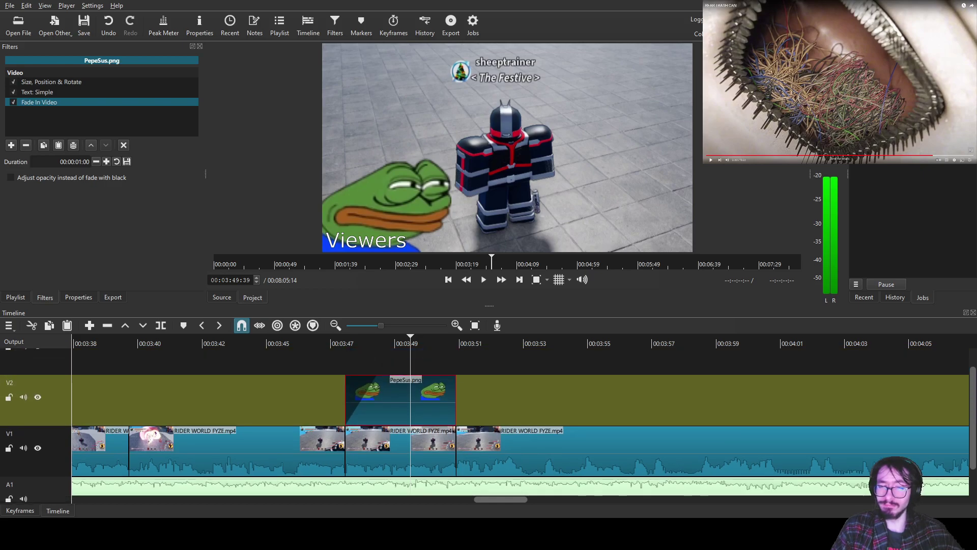
pyautogui.moveTo(380, 377); pyautogui.dragTo(612, 403)
pyautogui.click(39, 122)
pyautogui.click(26, 145)
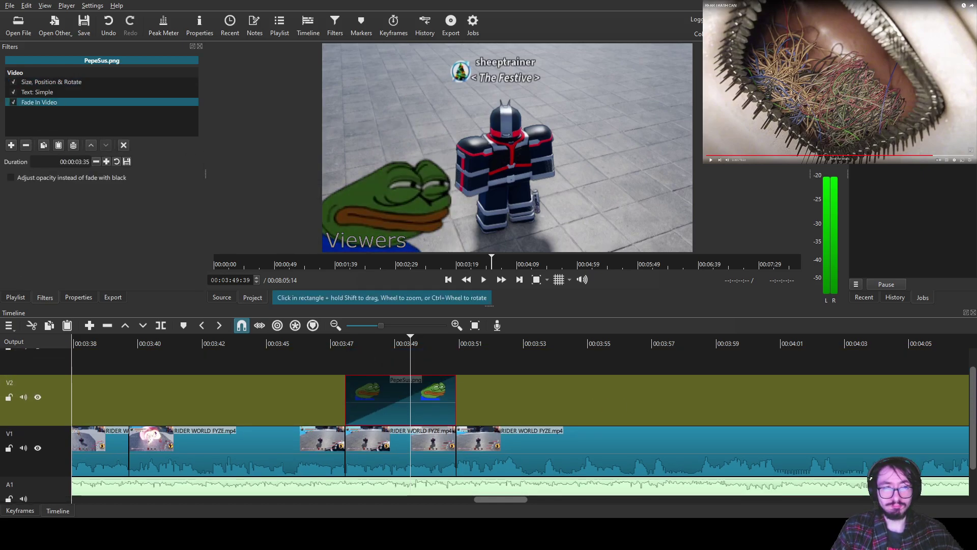
pyautogui.hotkey('ctrl', 's')
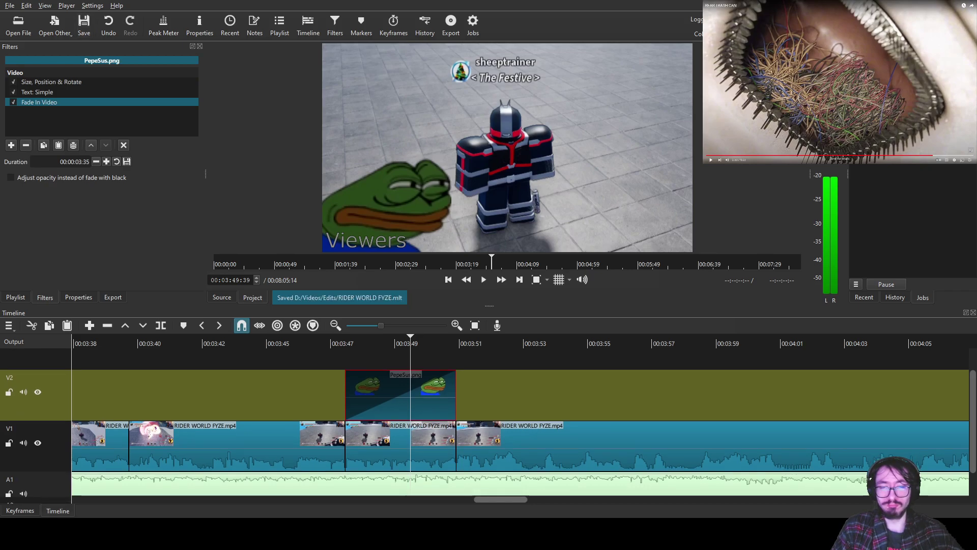
# - Make the PepeSus.png fade-in adjust opacity instead of fading with black, and play back the segment
pyautogui.scroll(-1, 489, 428)
pyautogui.click(336, 341)
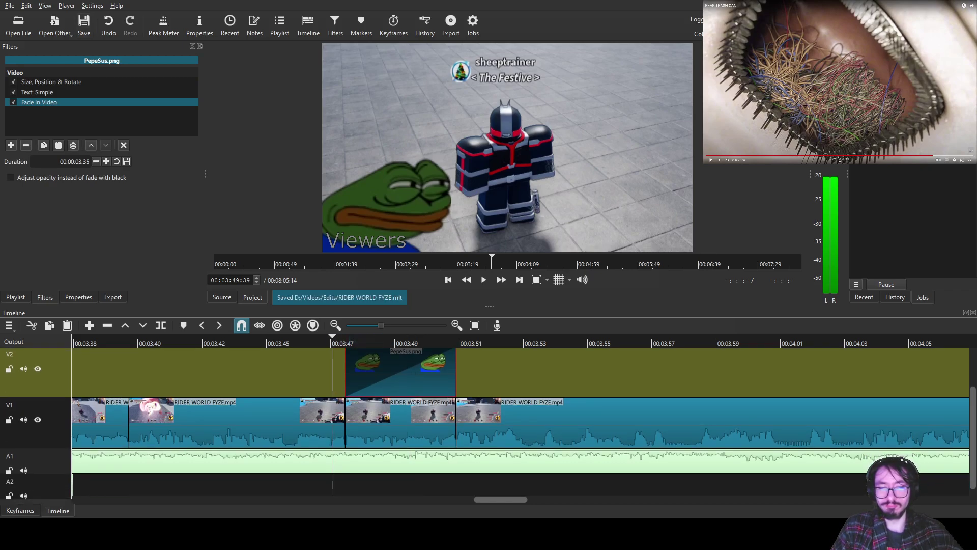
pyautogui.press('space')
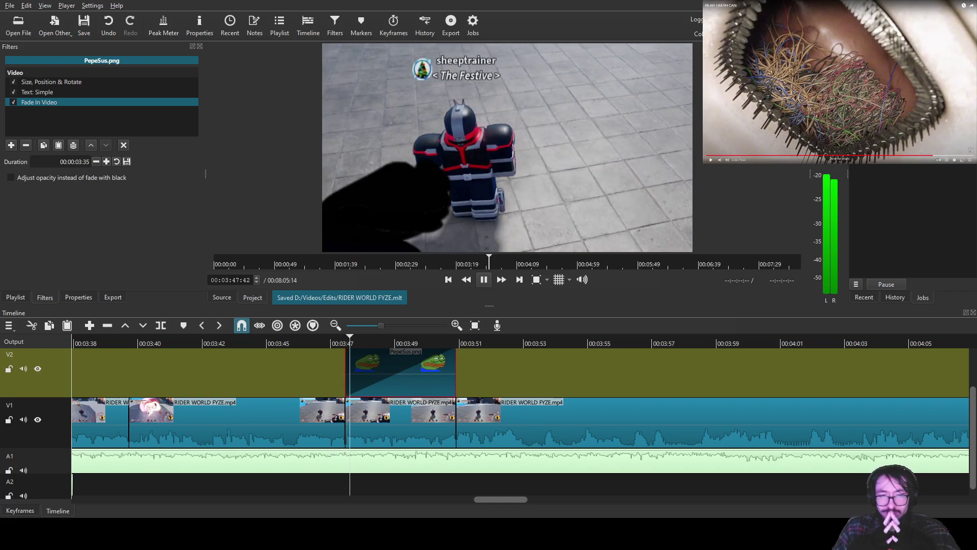
pyautogui.press('space')
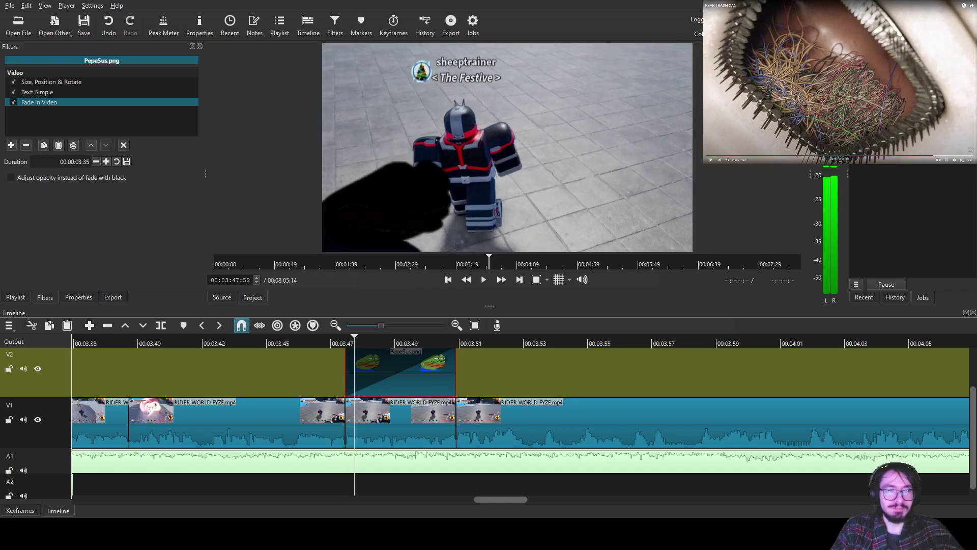
pyautogui.click(11, 177)
pyautogui.moveTo(354, 341); pyautogui.dragTo(338, 340)
pyautogui.click(483, 279)
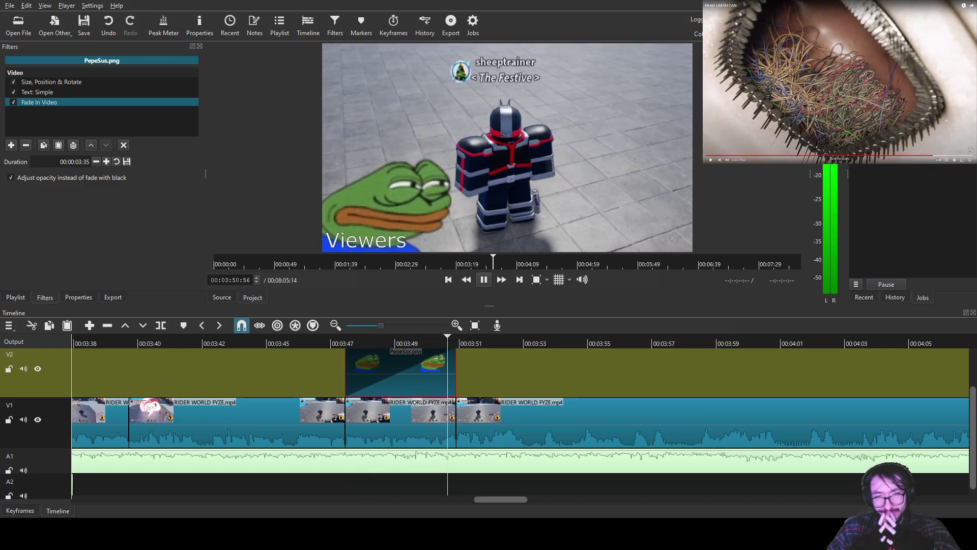
pyautogui.press('space')
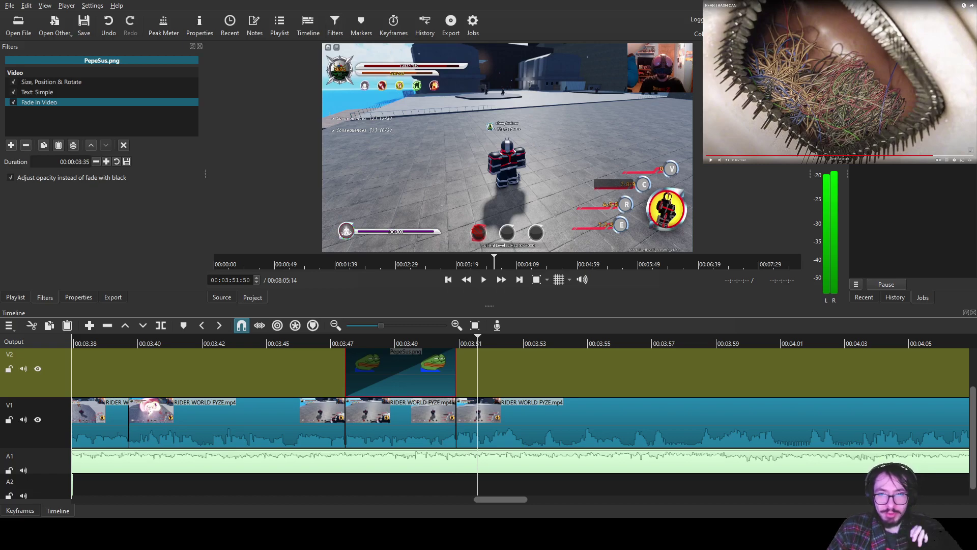
# - Place Among Us (Role Reveal) - Sound Effect (HD).mp3 on A2, aligned with the start of the PepeSus.png clip
pyautogui.press('space')
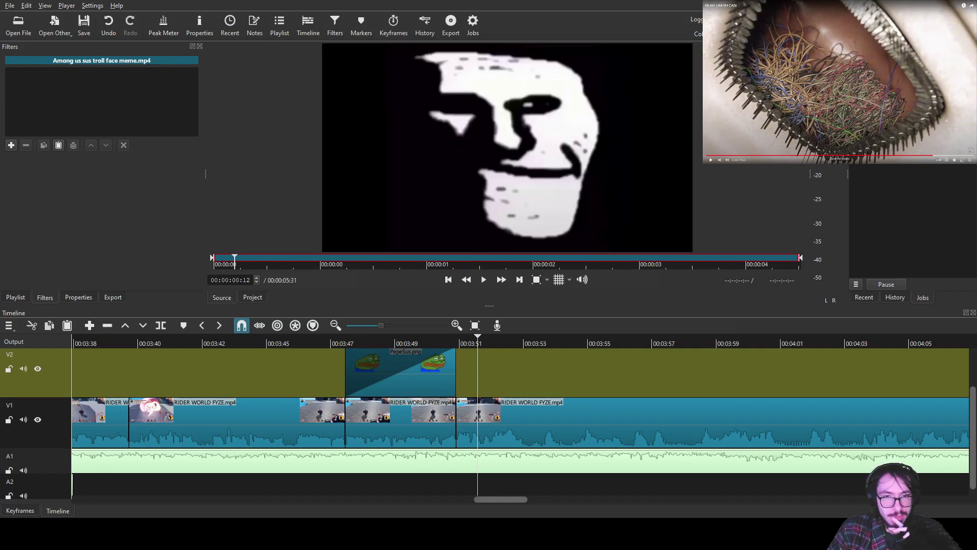
pyautogui.moveTo(507, 147); pyautogui.dragTo(346, 486)
pyautogui.moveTo(428, 486); pyautogui.dragTo(428, 486)
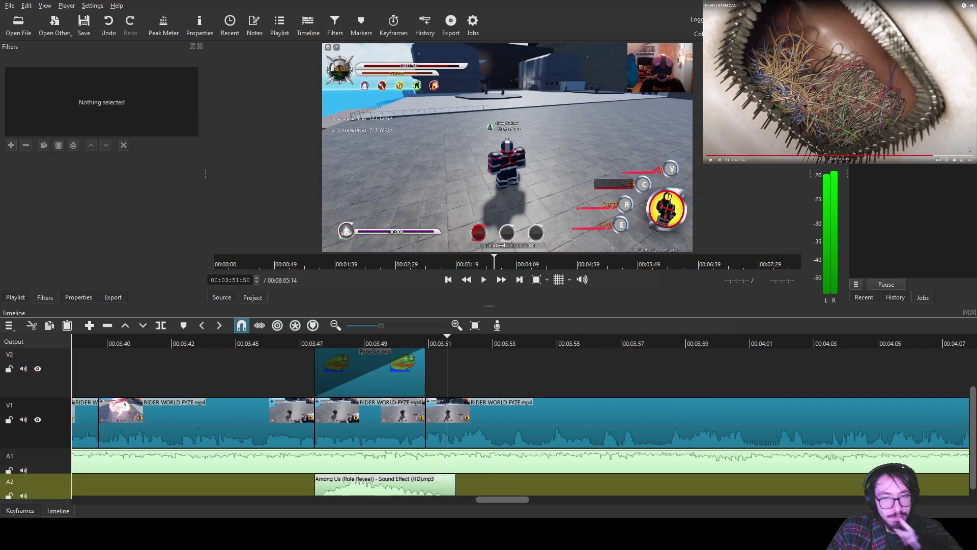
# - Trim the beginning of the Among Us sound effect, realign it with the start of PepeSus.png, and play back the result
pyautogui.click(384, 484)
pyautogui.moveTo(330, 341); pyautogui.dragTo(322, 341)
pyautogui.press('s')
pyautogui.hotkey('alt', 'Left')
pyautogui.moveTo(411, 486); pyautogui.dragTo(403, 487)
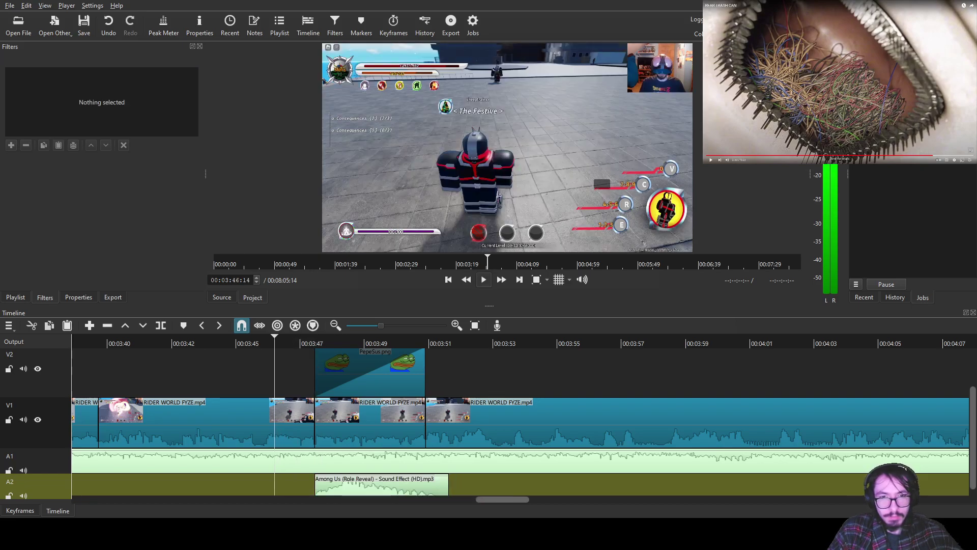
pyautogui.press('space')
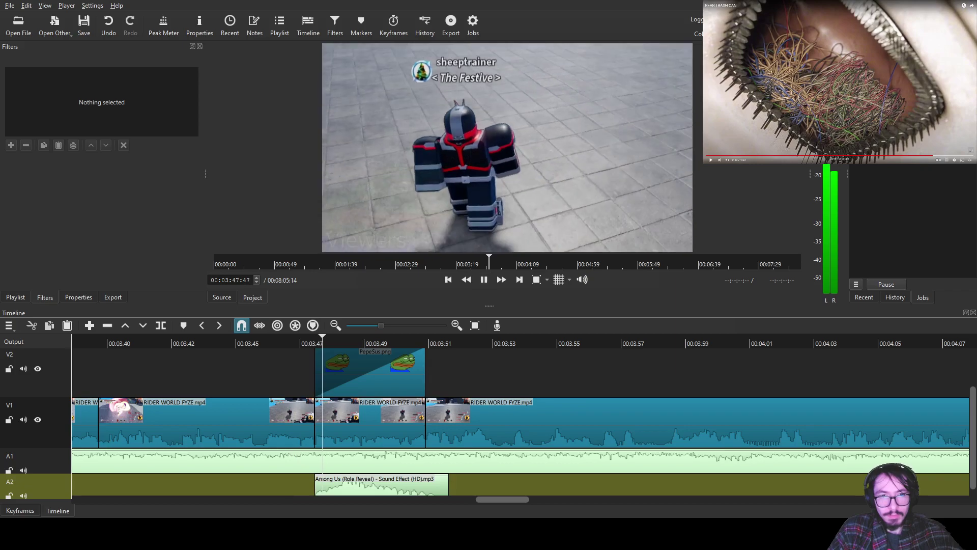
# - Add a Gain / Volume filter to the Among Us sound effect on A2, set its level to -20 dB, and play it back
pyautogui.click(382, 486)
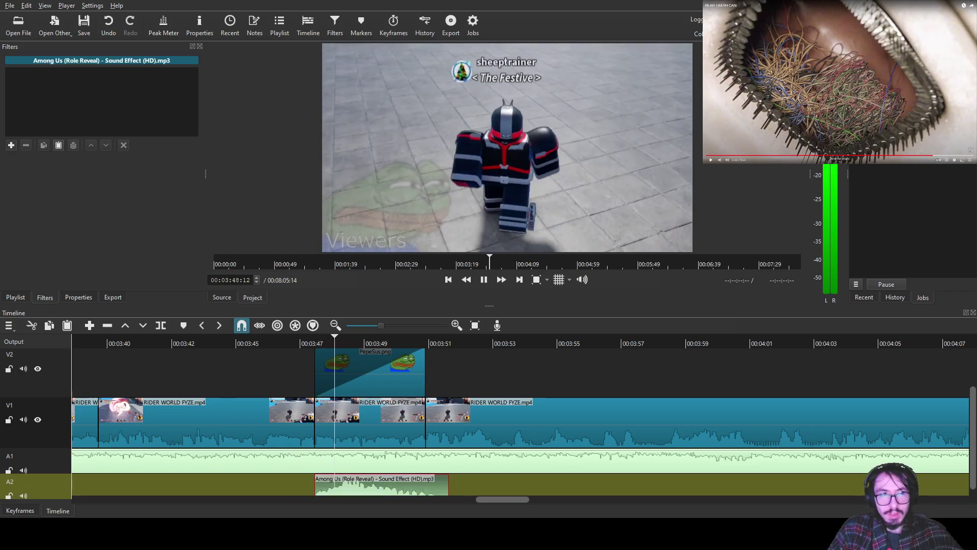
pyautogui.write('fga')
pyautogui.click(41, 132)
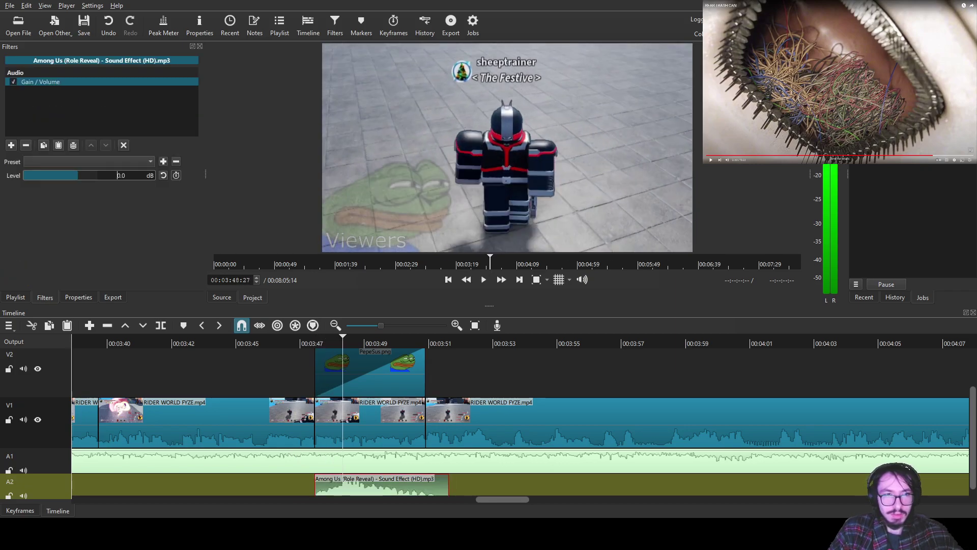
pyautogui.write('-2')
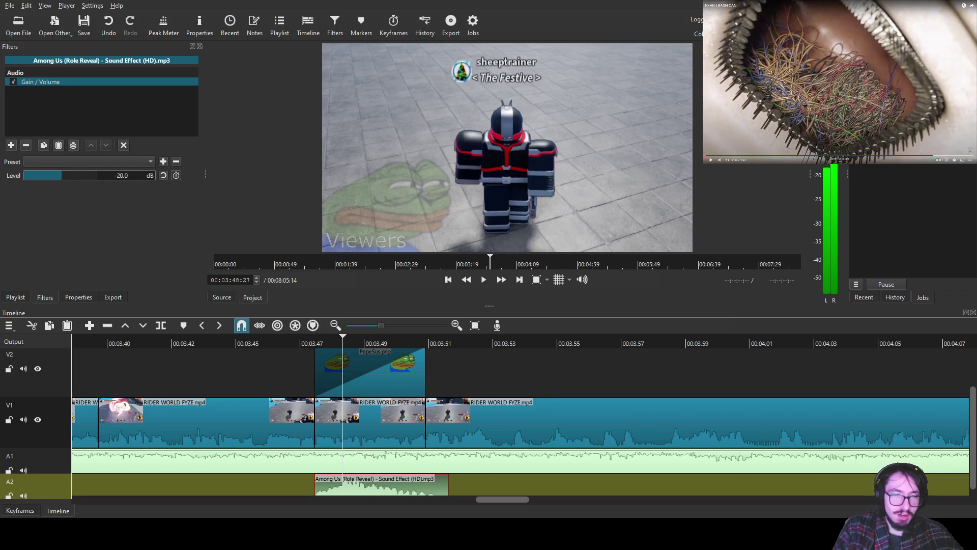
pyautogui.click(306, 341)
pyautogui.press('space')
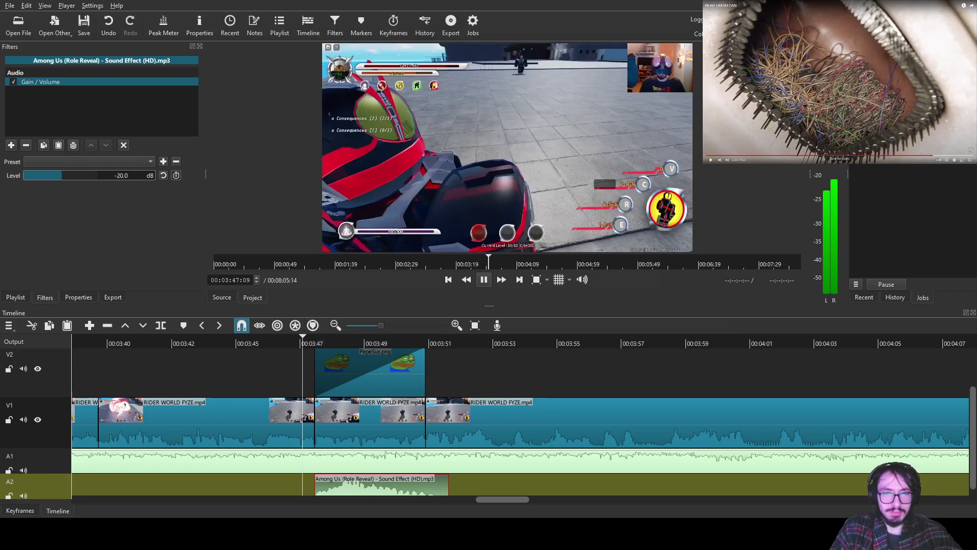
# - Review the footage just after PepeSus.png ends, replay the segment from just before the sound effect starts, and save the project
pyautogui.click(434, 341)
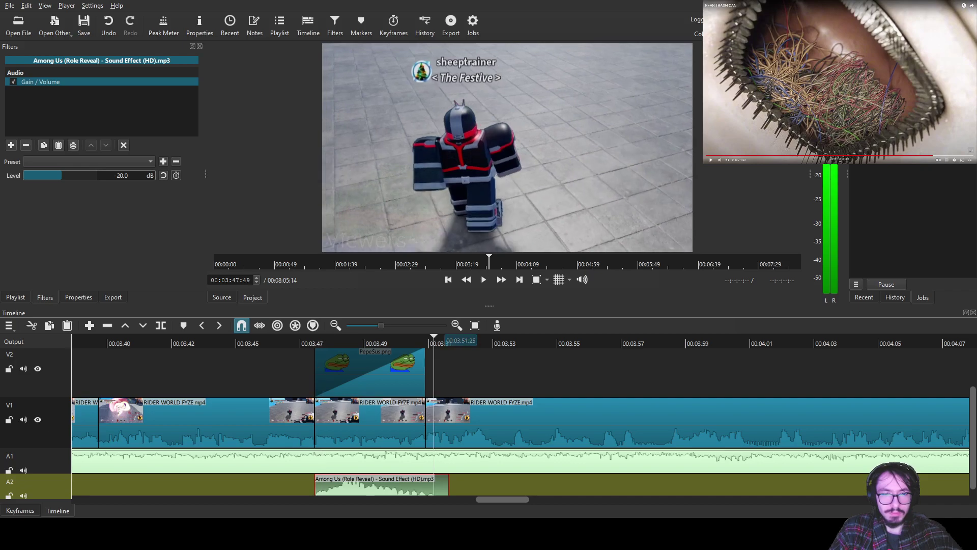
pyautogui.moveTo(448, 341); pyautogui.dragTo(429, 341)
pyautogui.press('Left')
pyautogui.press('space')
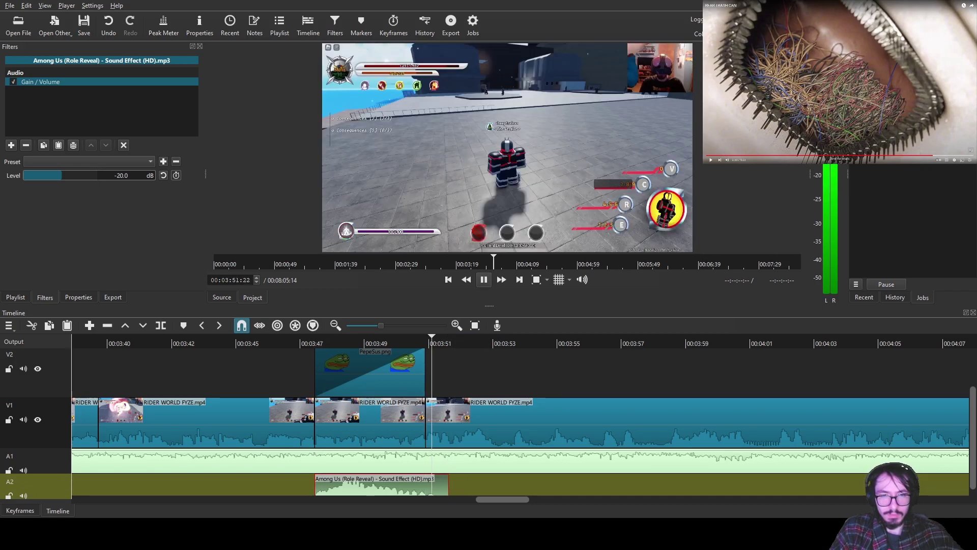
pyautogui.click(450, 341)
pyautogui.moveTo(449, 341); pyautogui.dragTo(287, 341)
pyautogui.press('space')
pyautogui.hotkey('ctrl', 's')
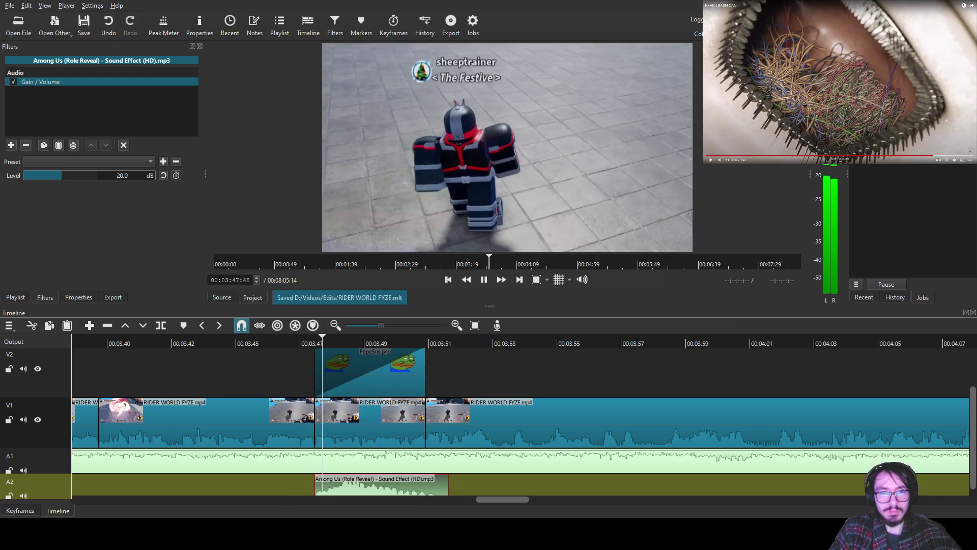
# - Mute and hide the V2 track and play back the Among Us segment without the overlay
pyautogui.scroll(-1, 520, 417)
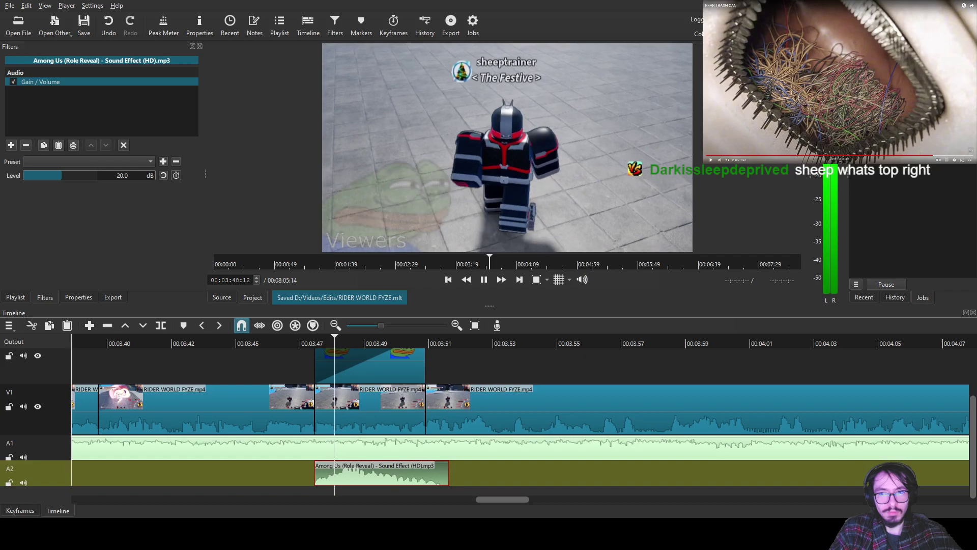
pyautogui.click(23, 356)
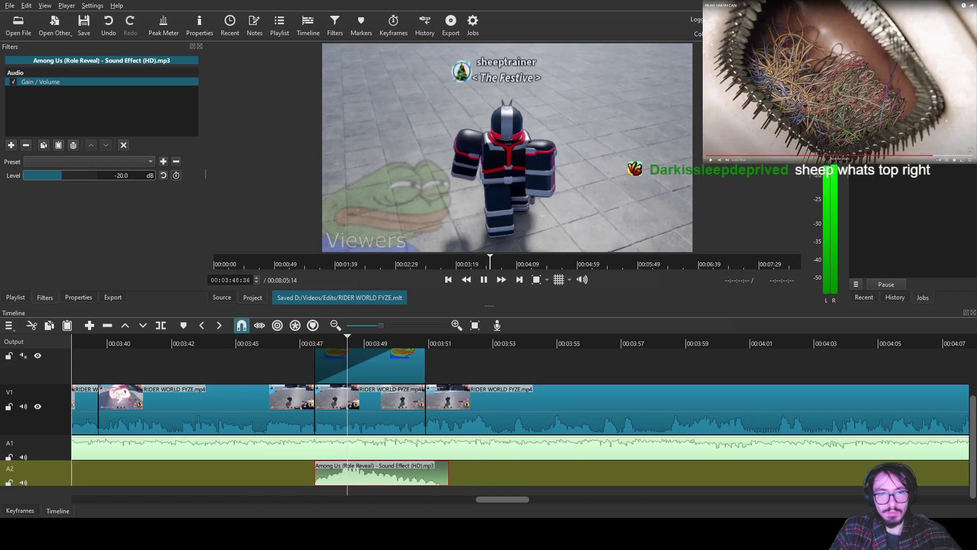
pyautogui.click(293, 342)
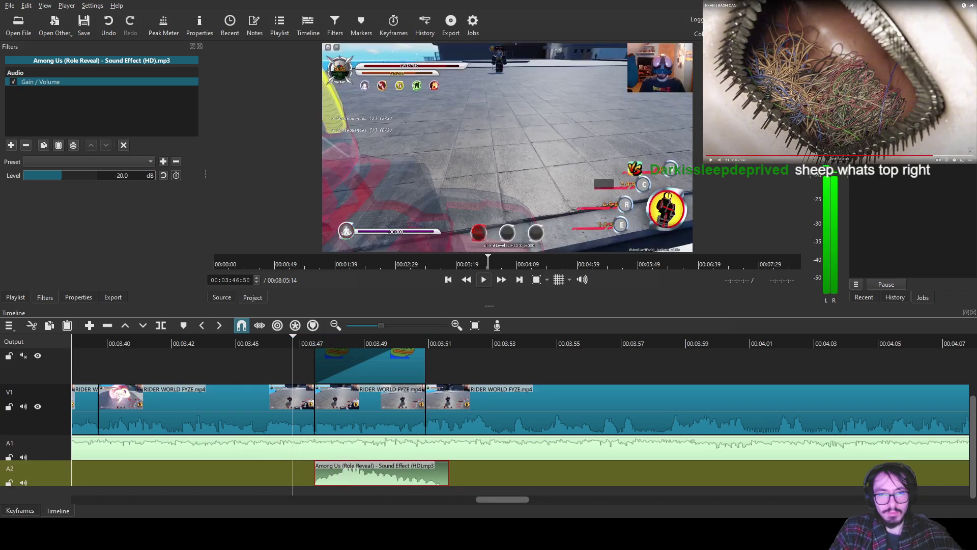
pyautogui.click(484, 279)
pyautogui.click(483, 279)
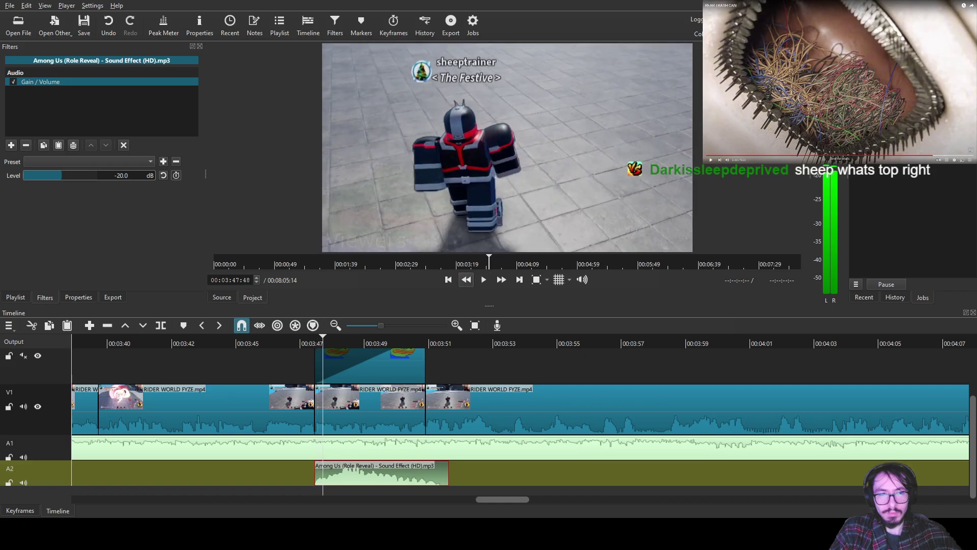
pyautogui.moveTo(312, 341); pyautogui.dragTo(296, 341)
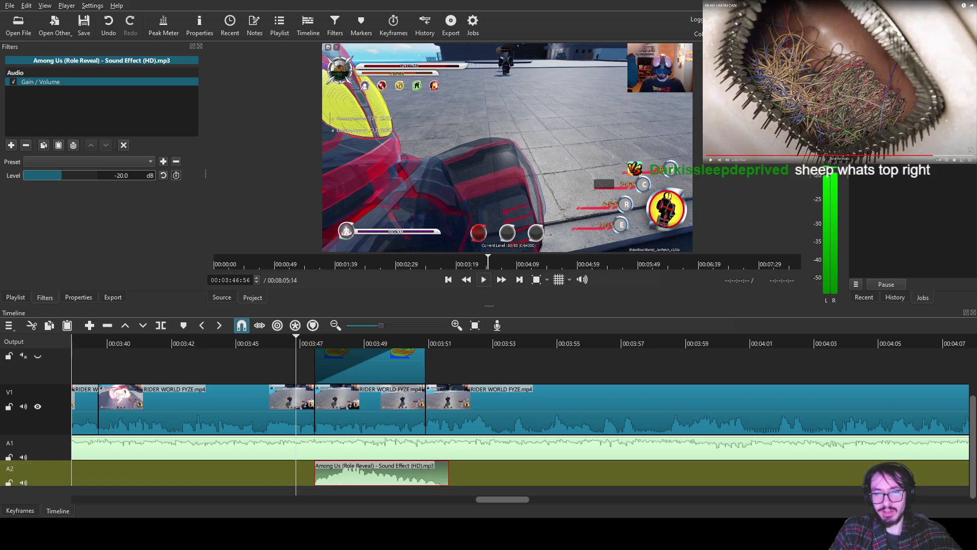
pyautogui.press('space')
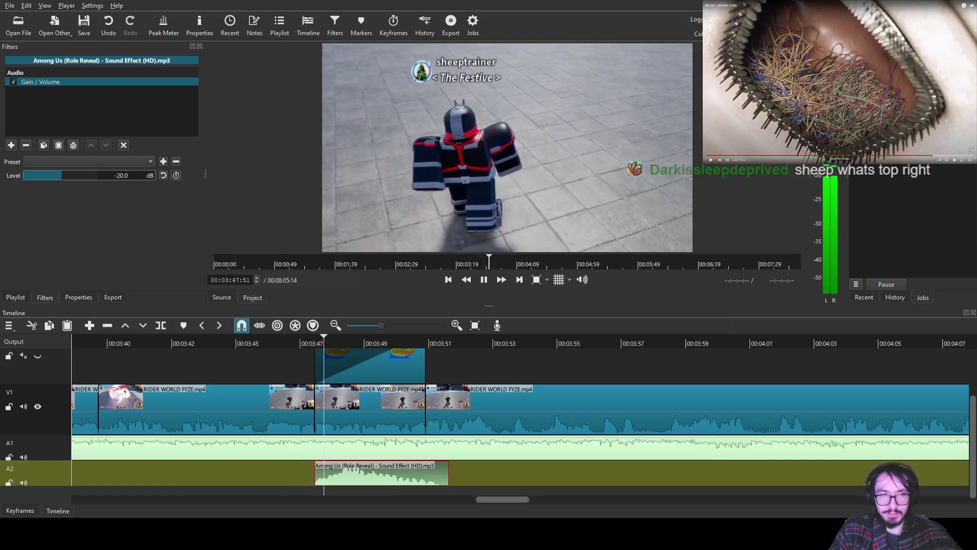
# - Compare playback of the Among Us segment with V2's audio unmuted and muted
pyautogui.click(23, 355)
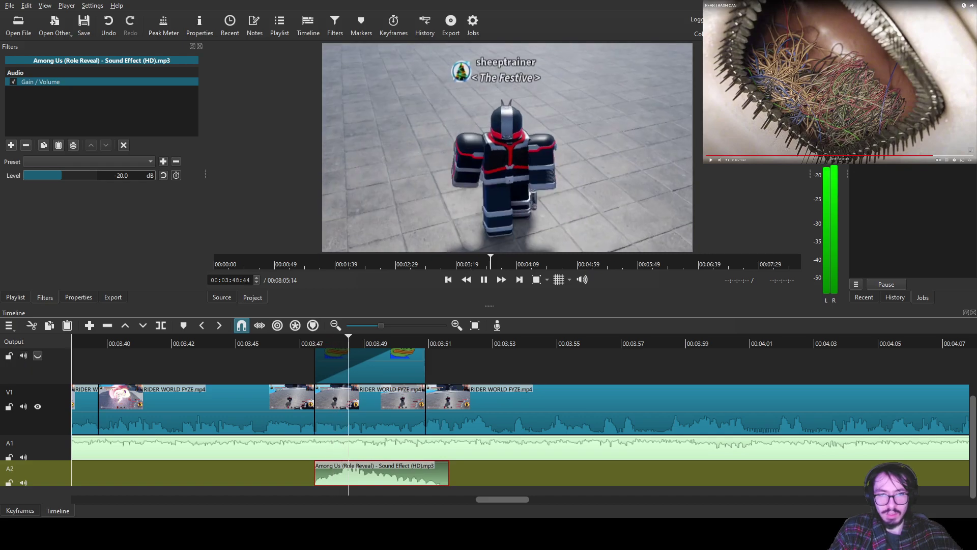
pyautogui.click(302, 342)
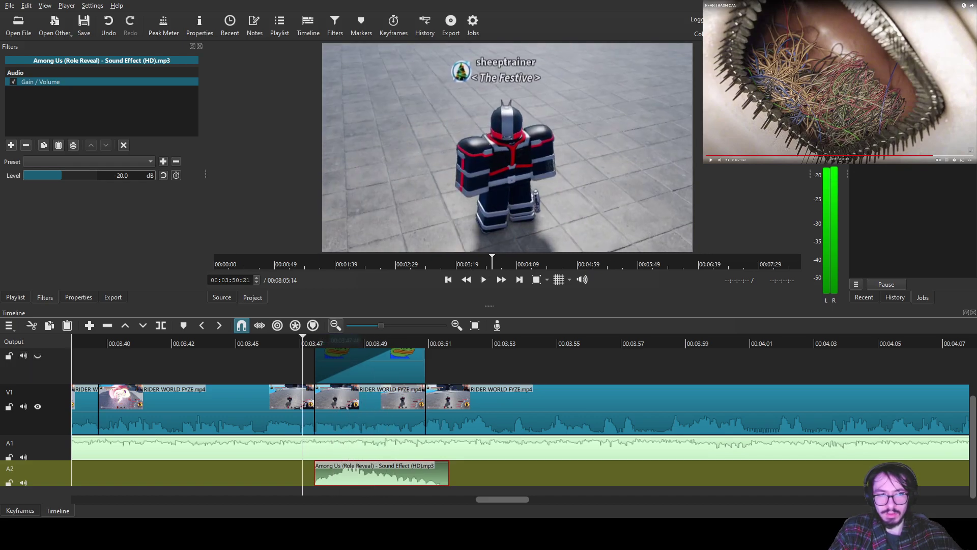
pyautogui.press('space')
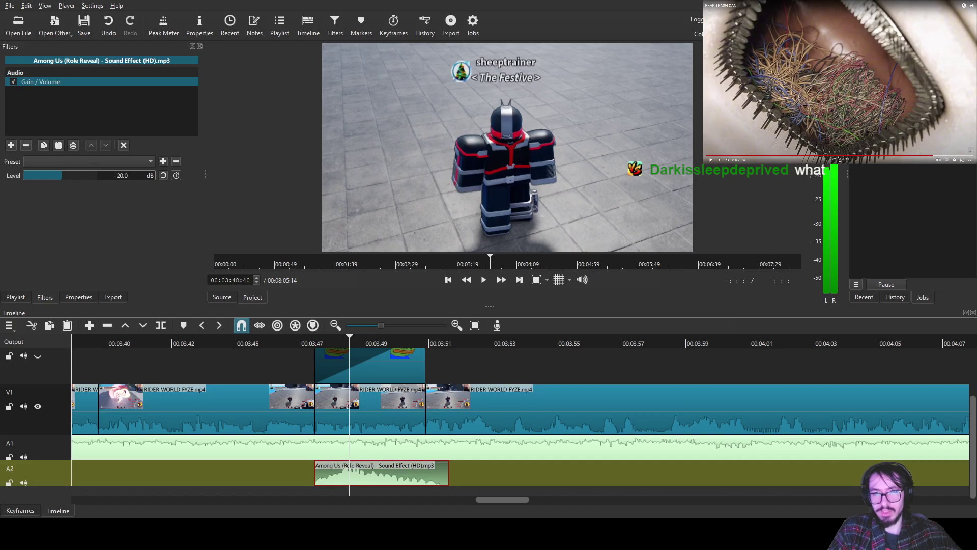
pyautogui.click(305, 341)
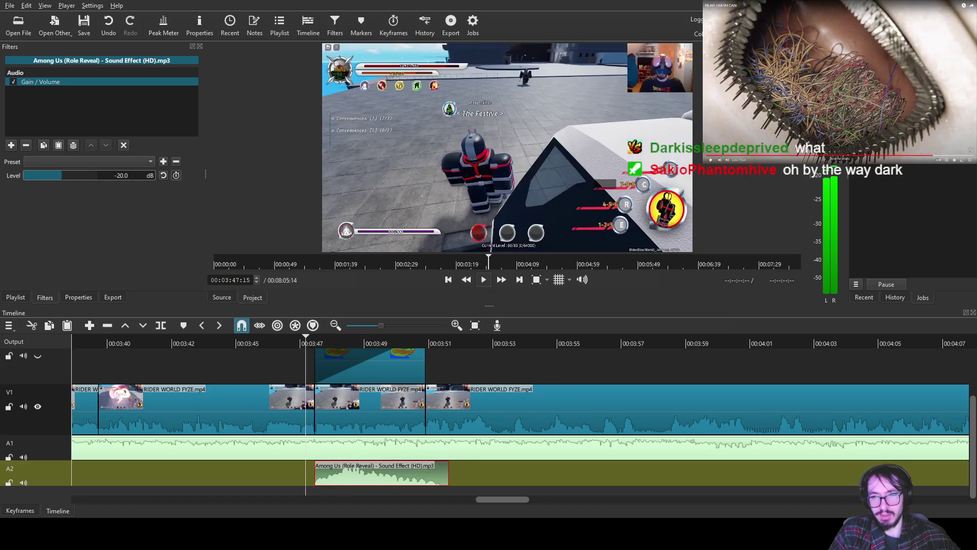
pyautogui.click(483, 279)
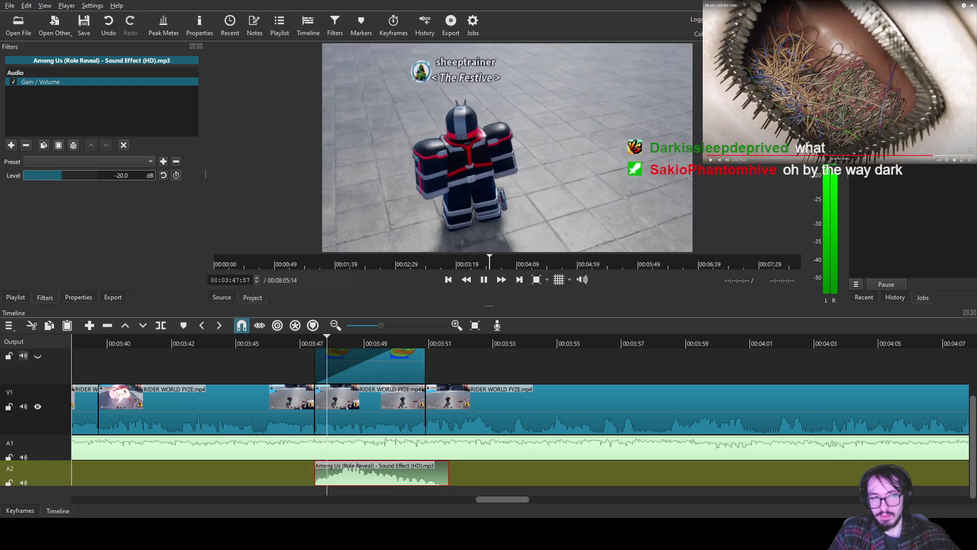
pyautogui.click(24, 355)
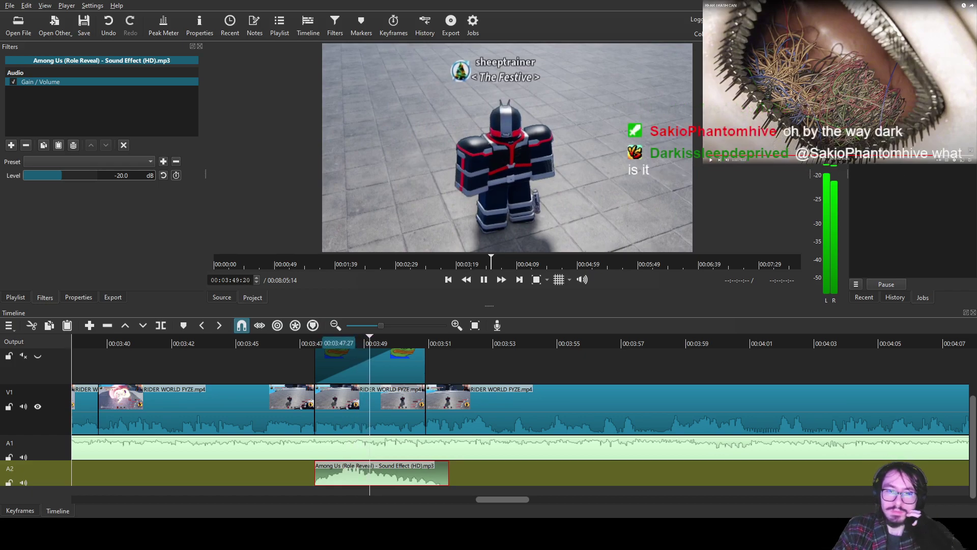
pyautogui.click(307, 343)
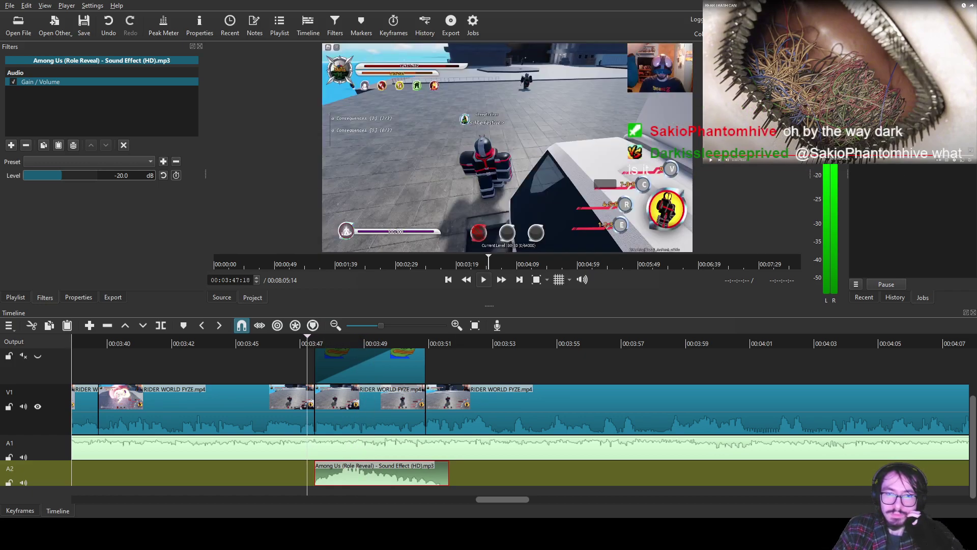
pyautogui.press('space')
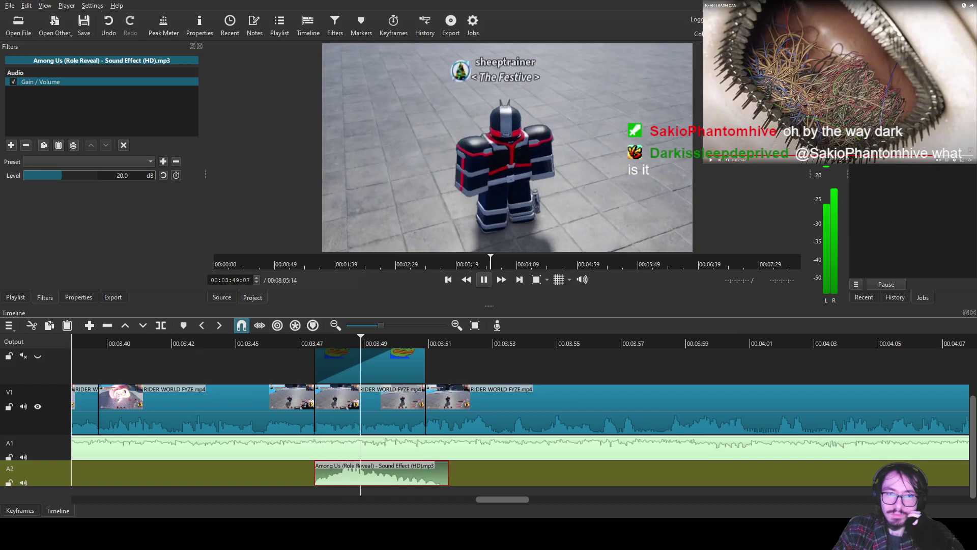
pyautogui.press('space')
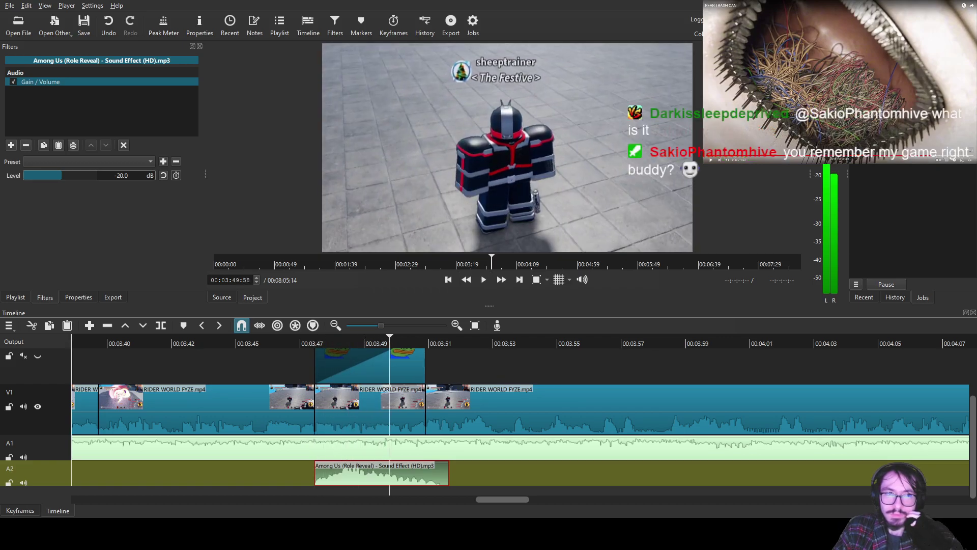
# - Set the Among Us sound effect's gain to -15 dB, play back the segment with V2 unmuted and visible again, and save the project
pyautogui.write('15')
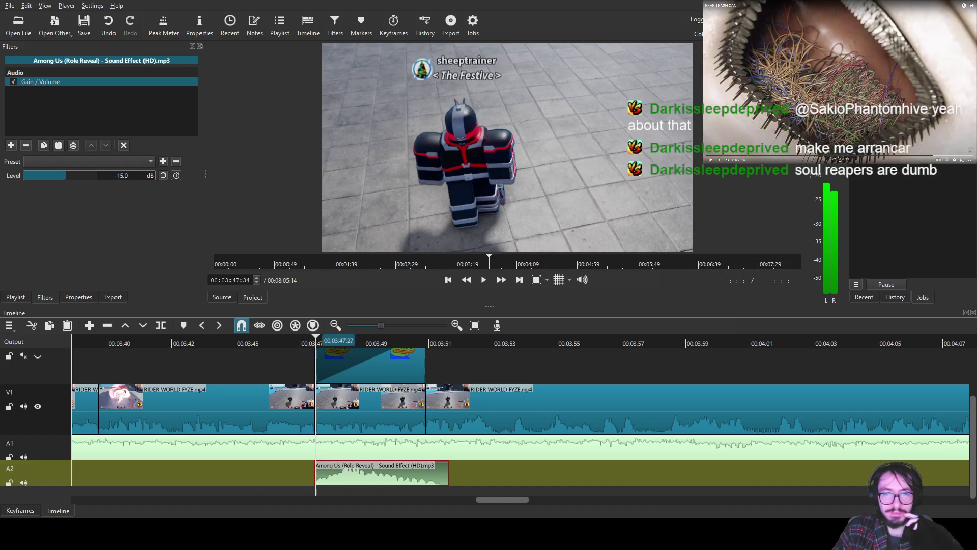
pyautogui.press('space')
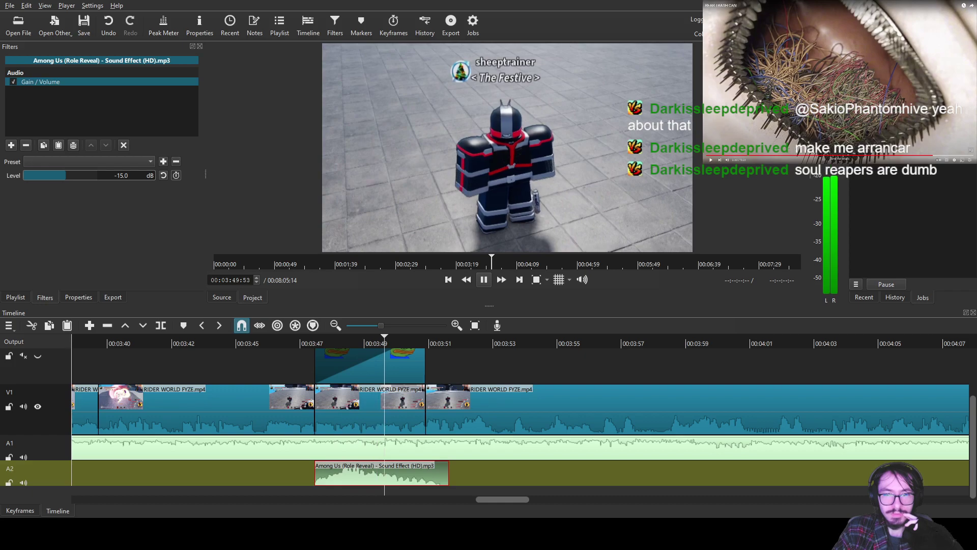
pyautogui.click(278, 342)
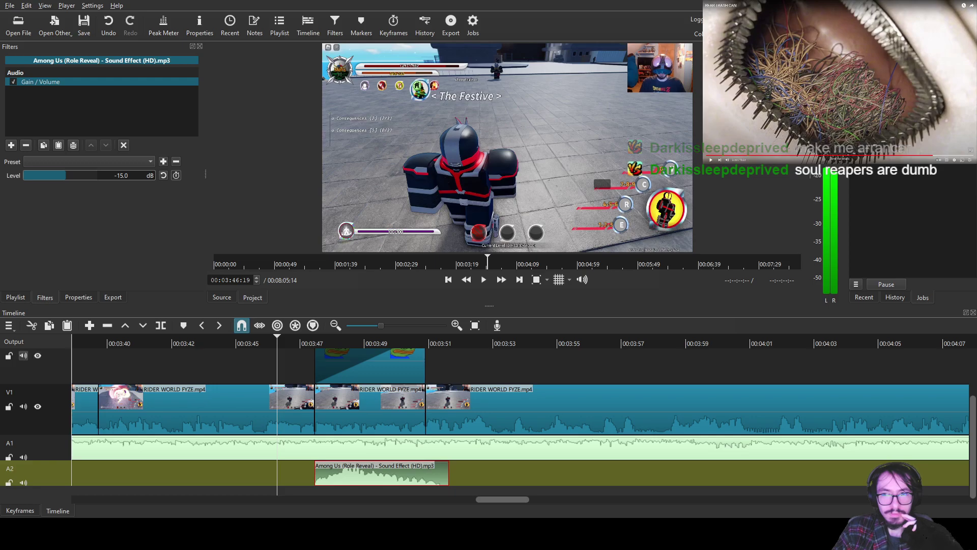
pyautogui.click(83, 25)
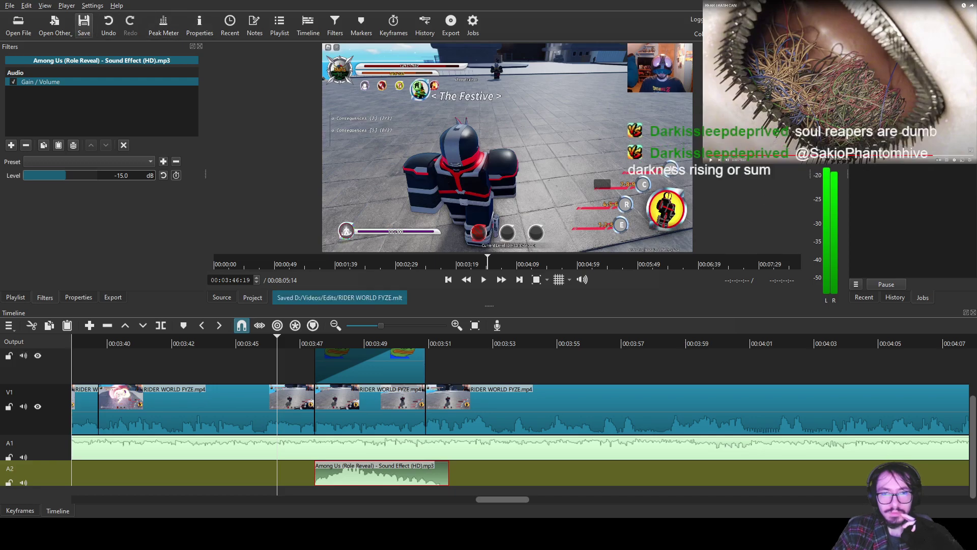
# - Play through the V1 footage after the PepeSus.png segment and split it at about 00:04:05, during the fight
pyautogui.click(535, 392)
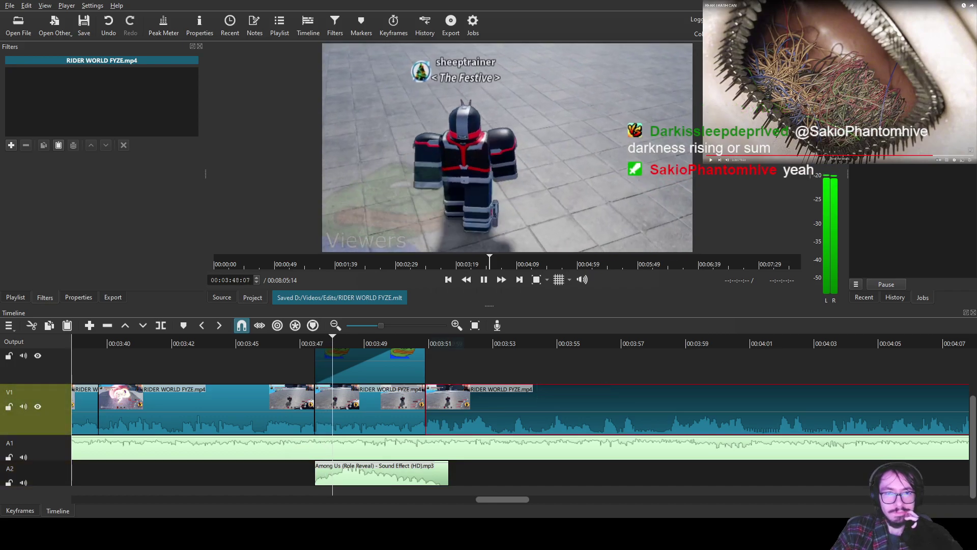
pyautogui.press('space')
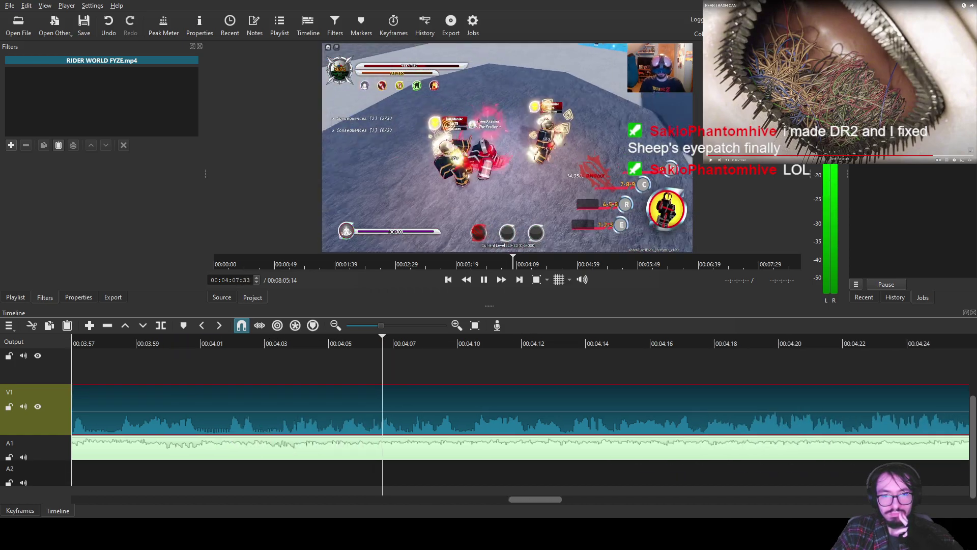
pyautogui.press('space')
pyautogui.moveTo(445, 342); pyautogui.dragTo(471, 342)
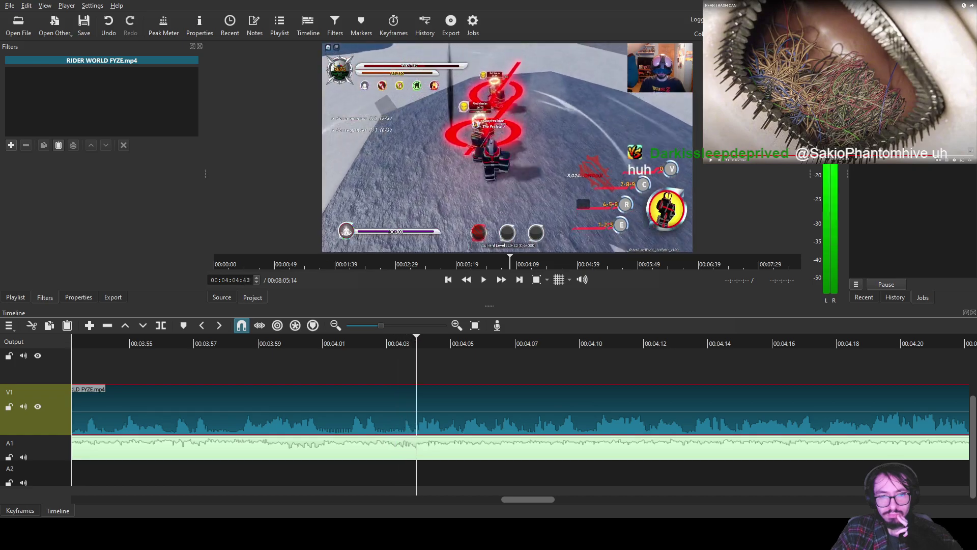
pyautogui.moveTo(454, 342); pyautogui.dragTo(412, 342)
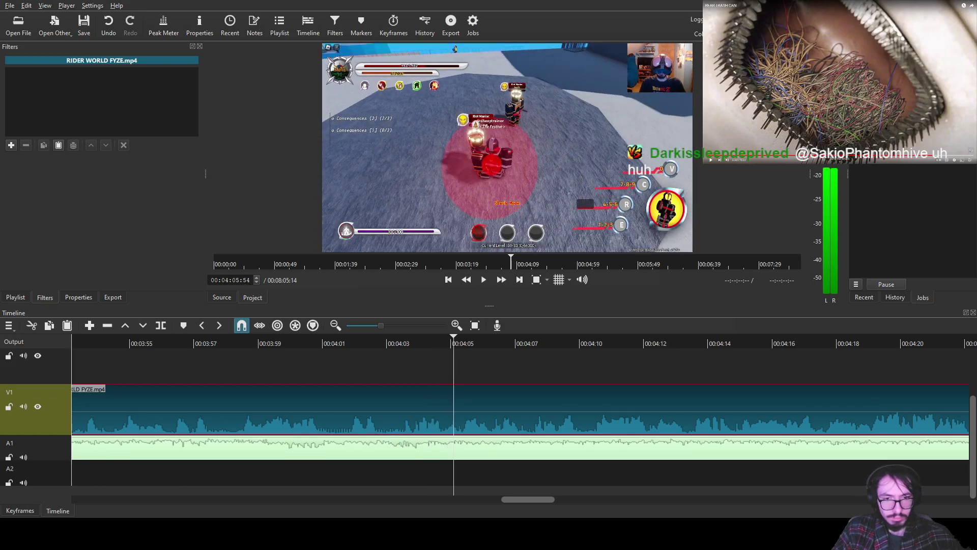
pyautogui.press('s')
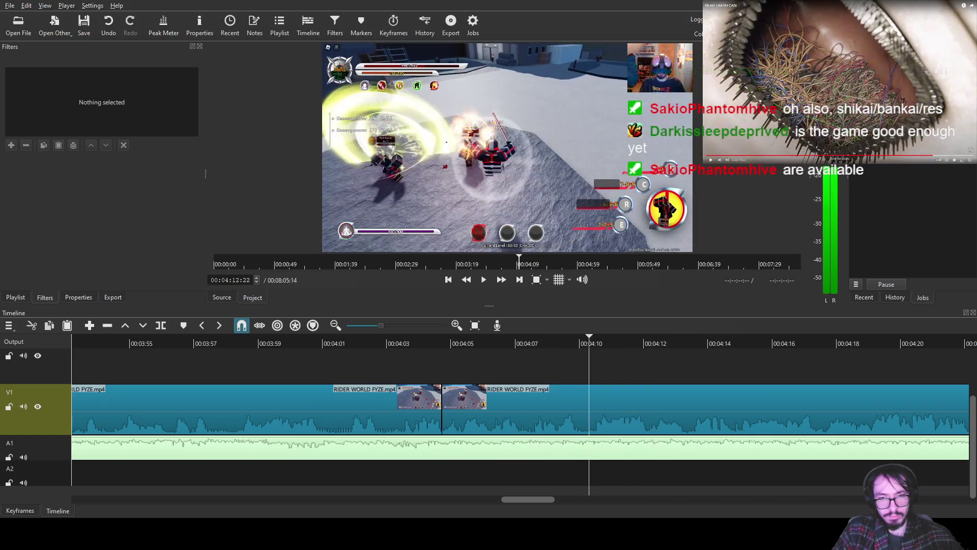
# - Review the fight footage after the new cut and split the V1 clip again at 00:04:10:04
pyautogui.click(484, 280)
pyautogui.scroll(-2, 520, 408)
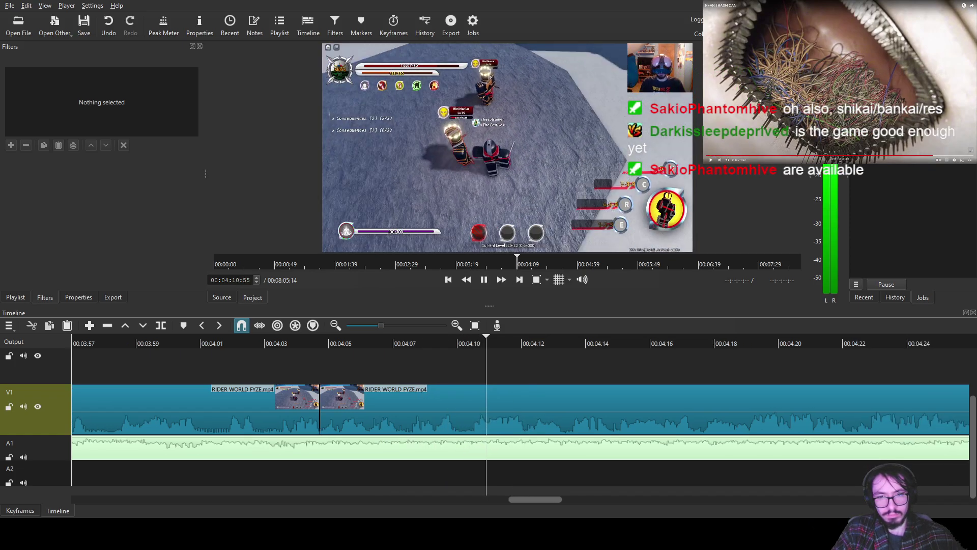
pyautogui.click(520, 407)
pyautogui.scroll(-1, 520, 407)
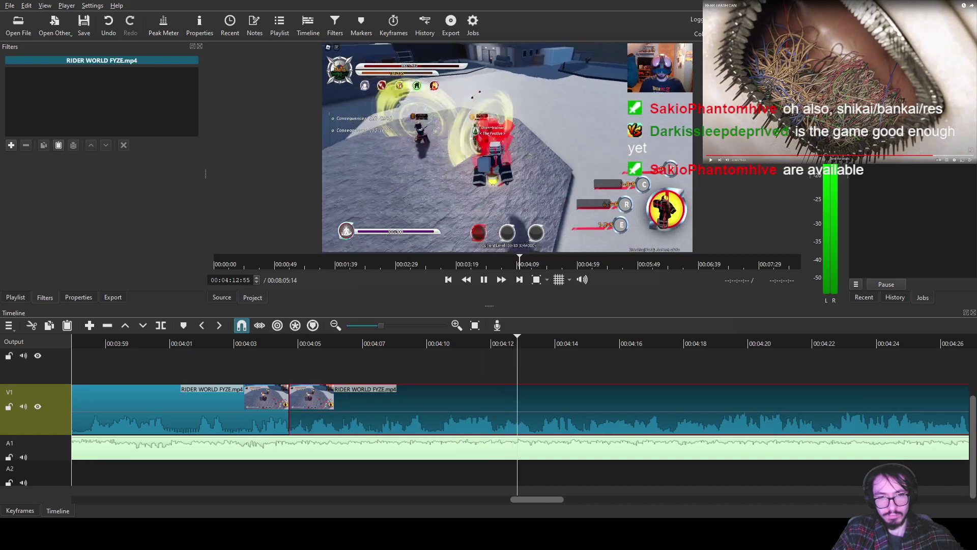
pyautogui.moveTo(448, 342); pyautogui.dragTo(419, 342)
pyautogui.press('space')
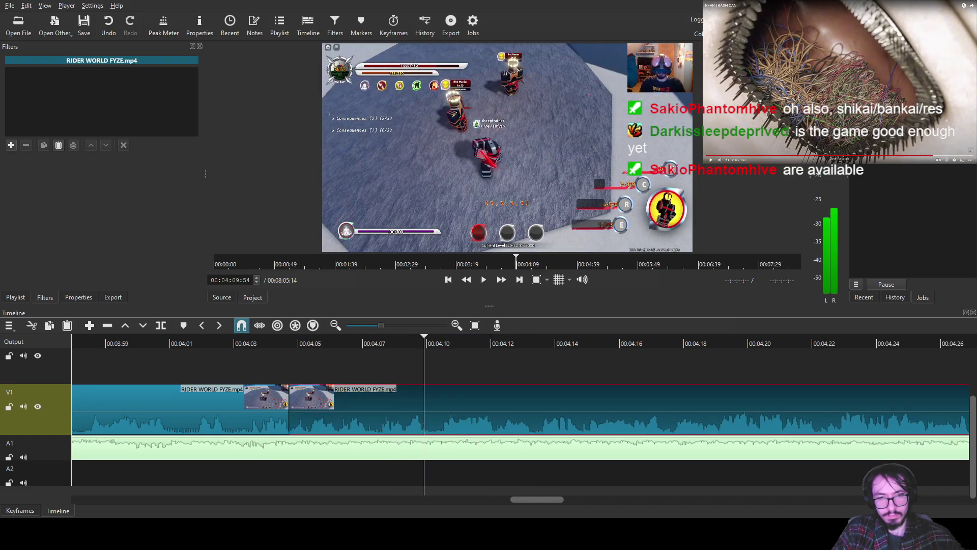
pyautogui.press('space')
pyautogui.press('s')
pyautogui.scroll(2, 521, 408)
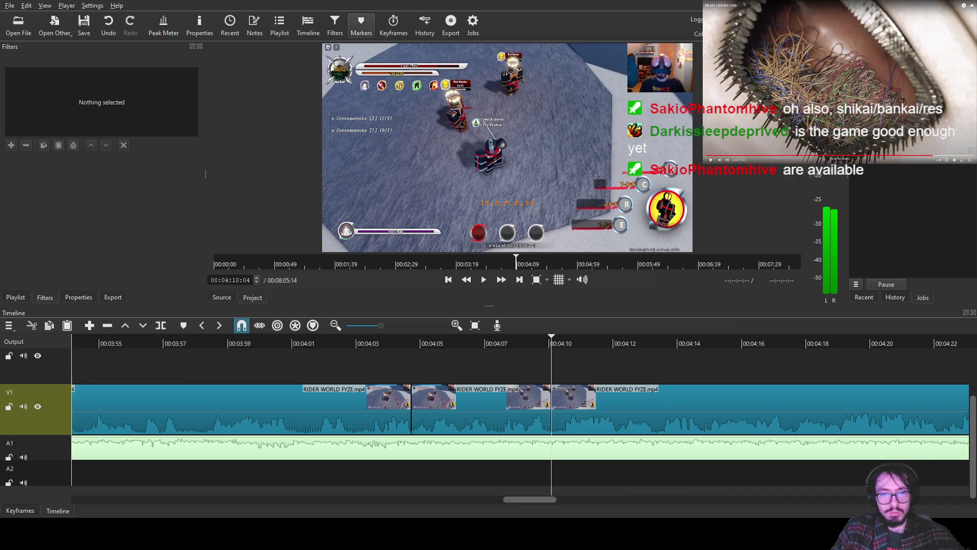
# - Place the Shocking2.PNG image on V2 above the V1 fight segment between the two new cuts and select it
pyautogui.moveTo(507, 148); pyautogui.dragTo(412, 366)
pyautogui.scroll(1, 520, 407)
pyautogui.scroll(5, 520, 407)
pyautogui.click(420, 366)
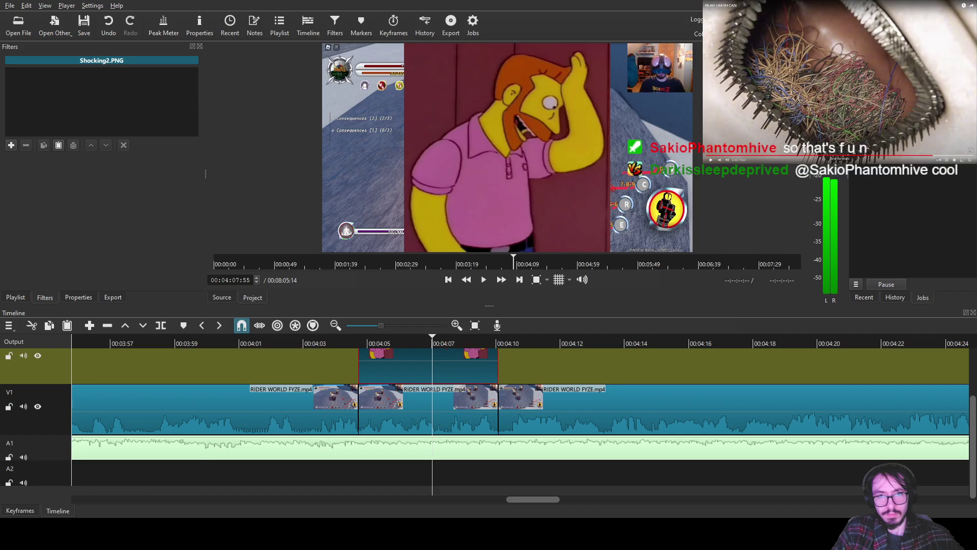
# - Add a Size, Position & Rotate filter to Shocking2.PNG, shrinking it to 766 x 775 at position -10, 313 in the frame's lower-left corner
pyautogui.write('f')
pyautogui.write('siz')
pyautogui.press('Return')
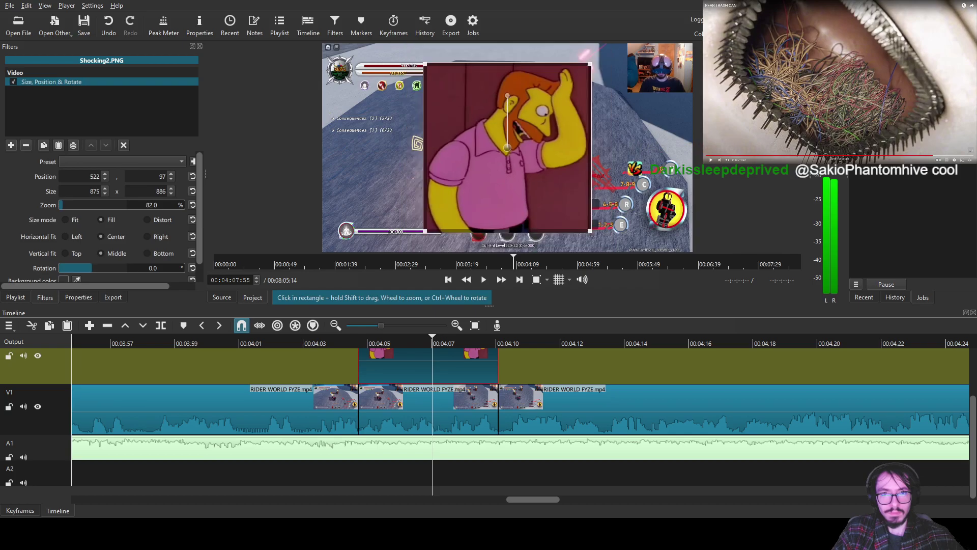
pyautogui.moveTo(507, 148); pyautogui.dragTo(402, 170)
pyautogui.moveTo(486, 85); pyautogui.dragTo(466, 106)
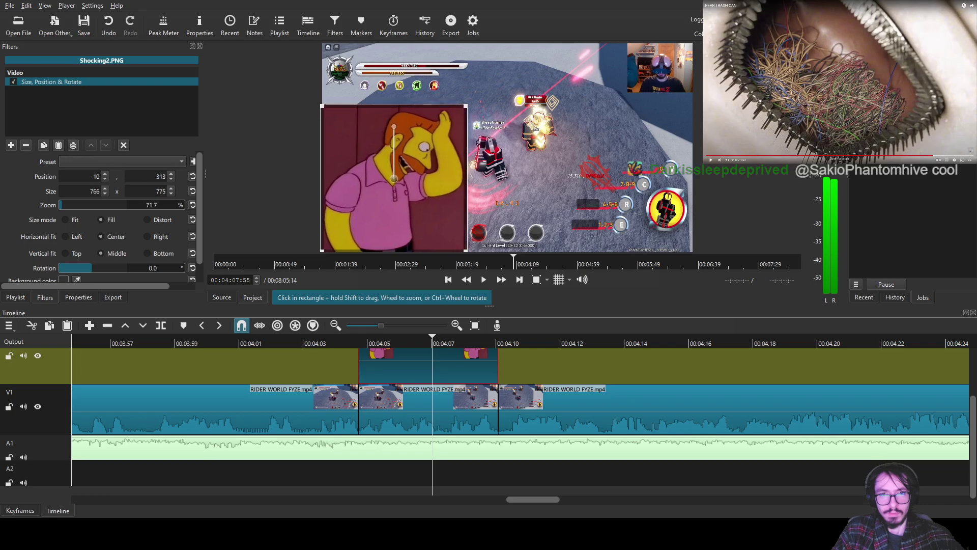
# - Play back the fight segment under Shocking2.PNG to find the end of the spoken line, and split the image at 00:04:08:29
pyautogui.press('space')
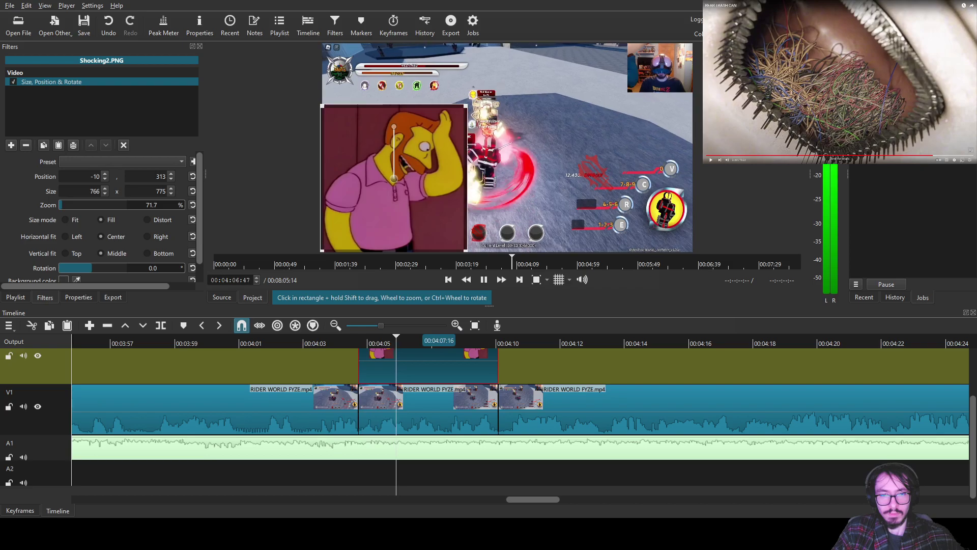
pyautogui.press('space')
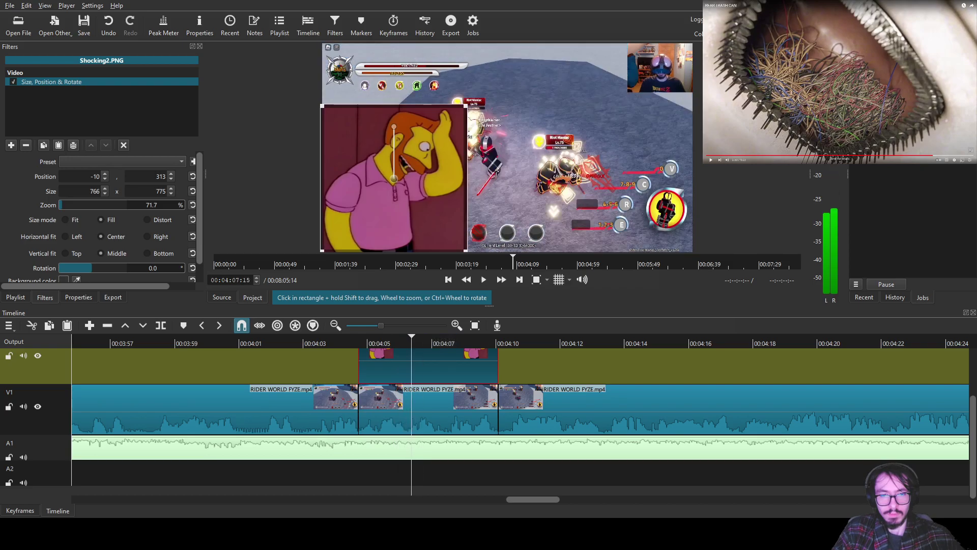
pyautogui.press('Left')
pyautogui.press('Left')
pyautogui.press('Left')
pyautogui.press('Left')
pyautogui.press('Left')
pyautogui.press('Left')
pyautogui.press('Left')
pyautogui.press('Left')
pyautogui.press('Left')
pyautogui.press('Left')
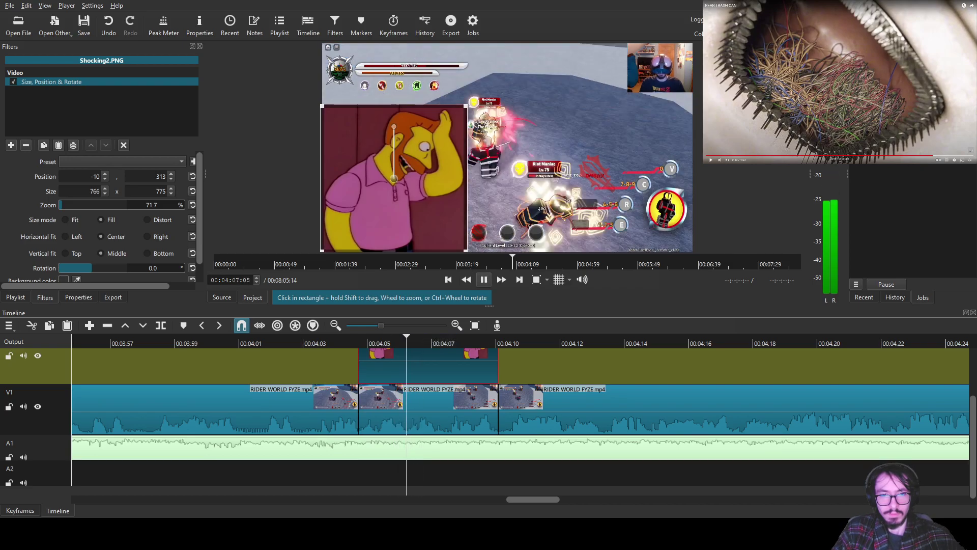
pyautogui.moveTo(454, 340); pyautogui.dragTo(450, 340)
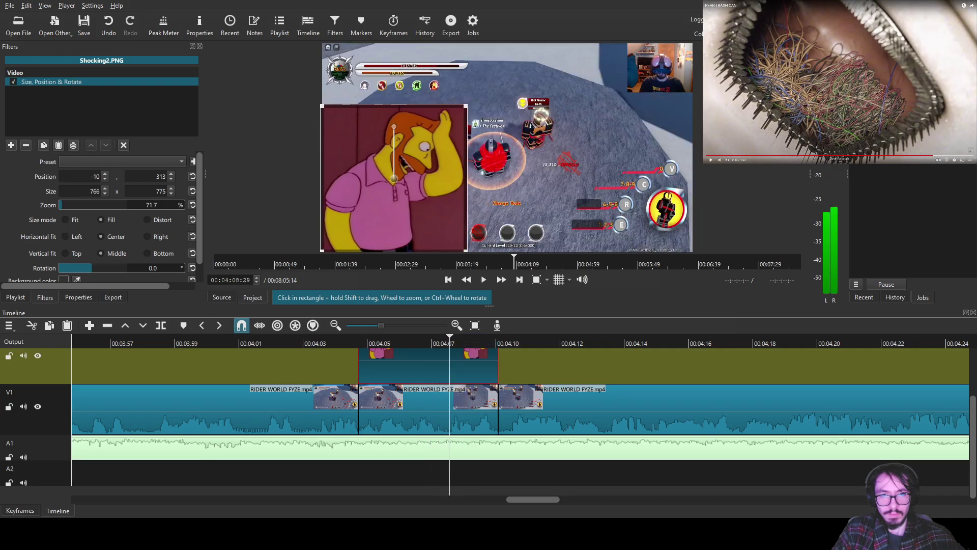
pyautogui.press('s')
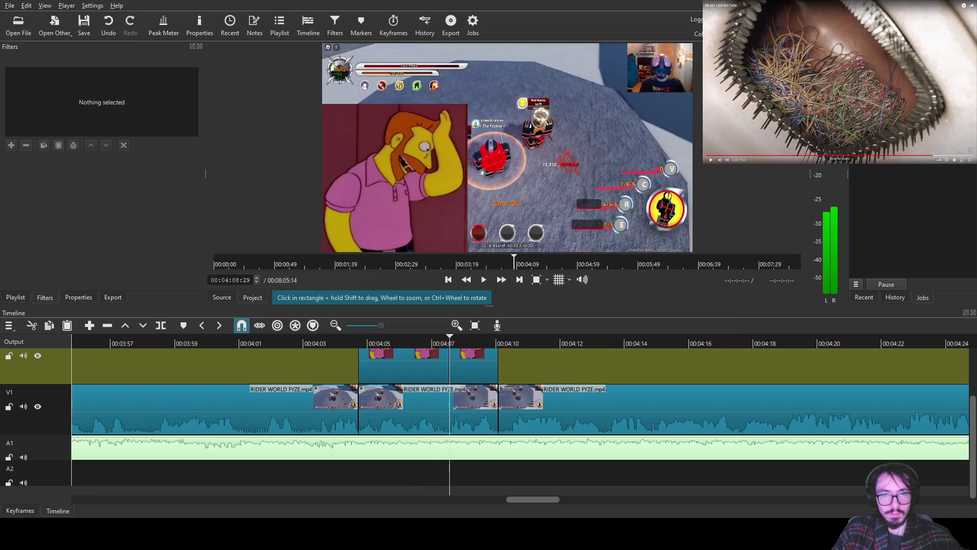
# - Play back the first part of Shocking2.PNG and add a Text: Simple filter to it, selecting the default text for replacement
pyautogui.press('space')
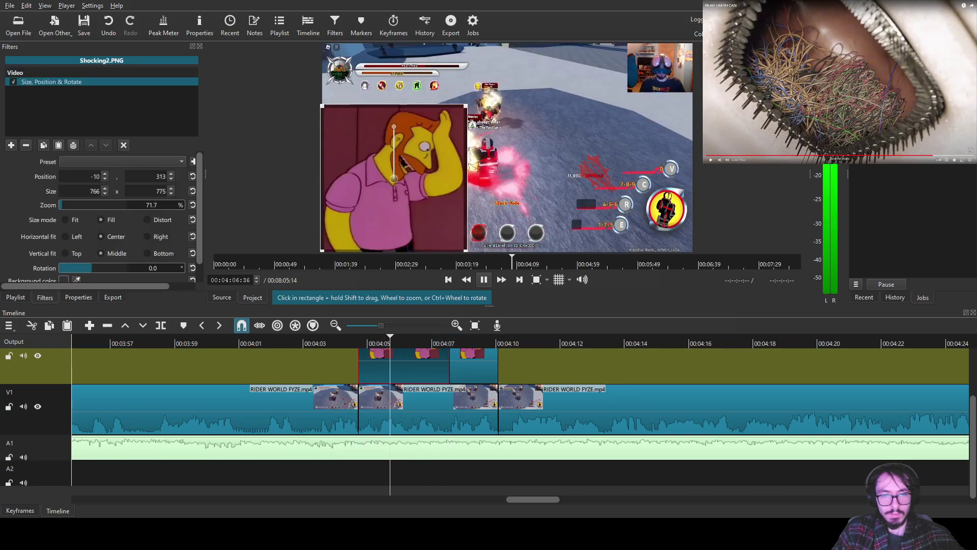
pyautogui.press('space')
pyautogui.write('ftex')
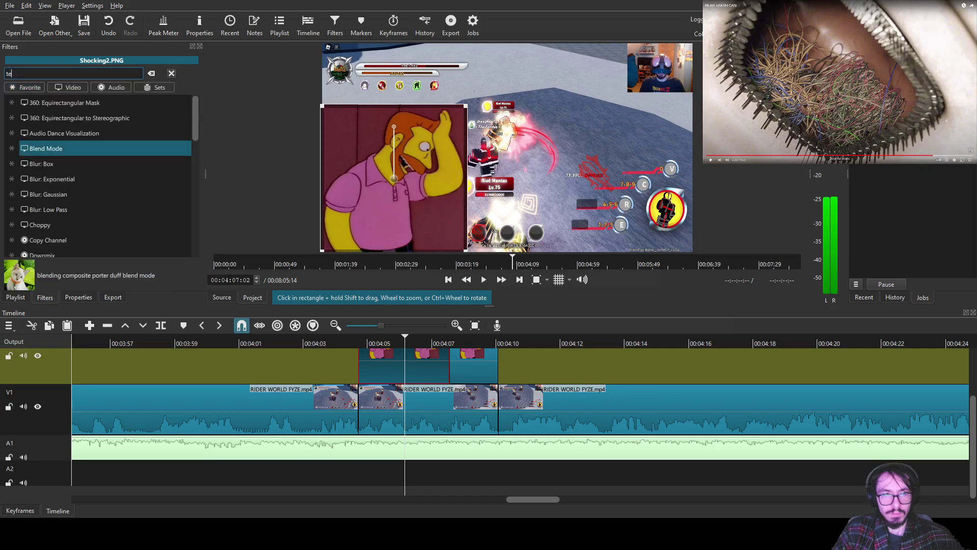
pyautogui.press('Return')
pyautogui.hotkey('ctrl', 'a')
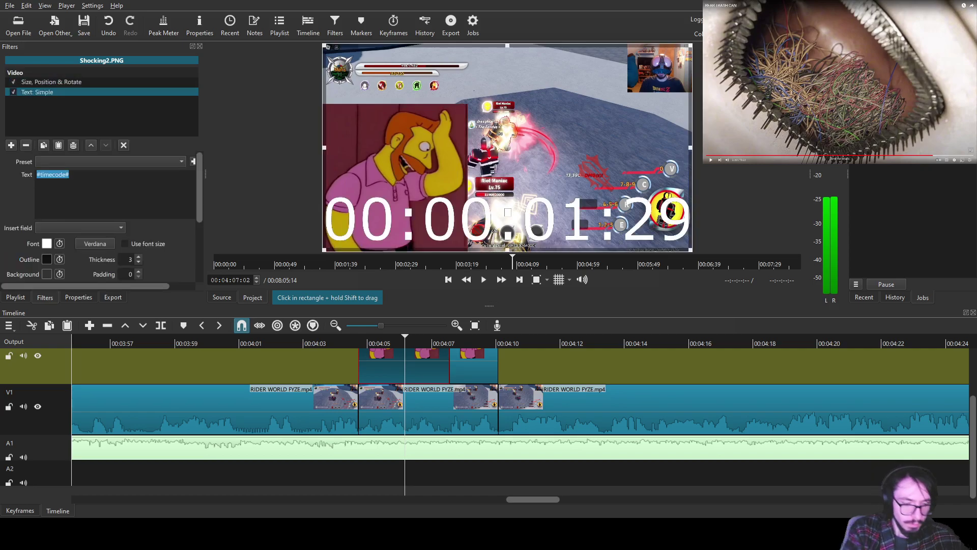
# - Enter the caption *Scoffs* "Who woulda thought, huh?" on three lines, breaking after *Scoffs* and after woulda
pyautogui.write('*Scoffs*')
pyautogui.press('Return')
pyautogui.write('"Who wo')
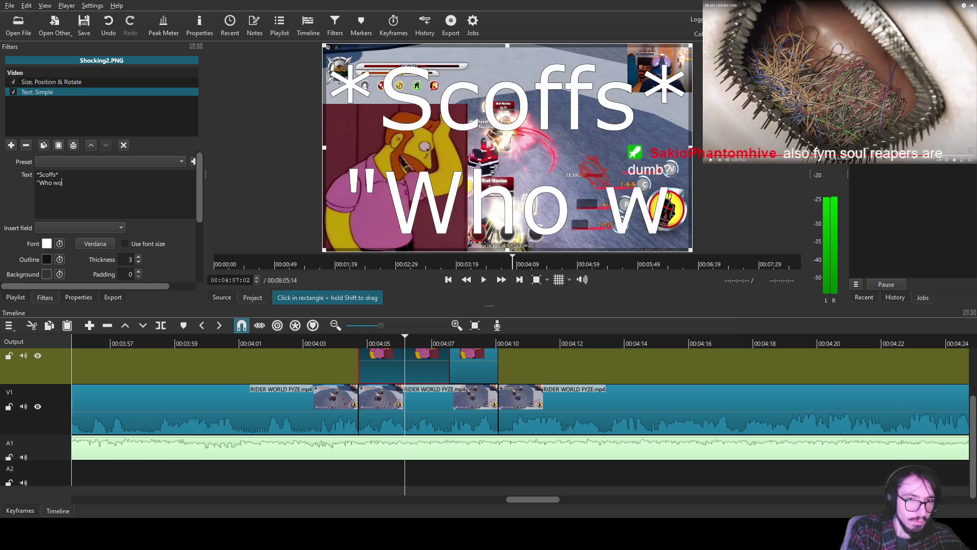
pyautogui.write('ulda thought')
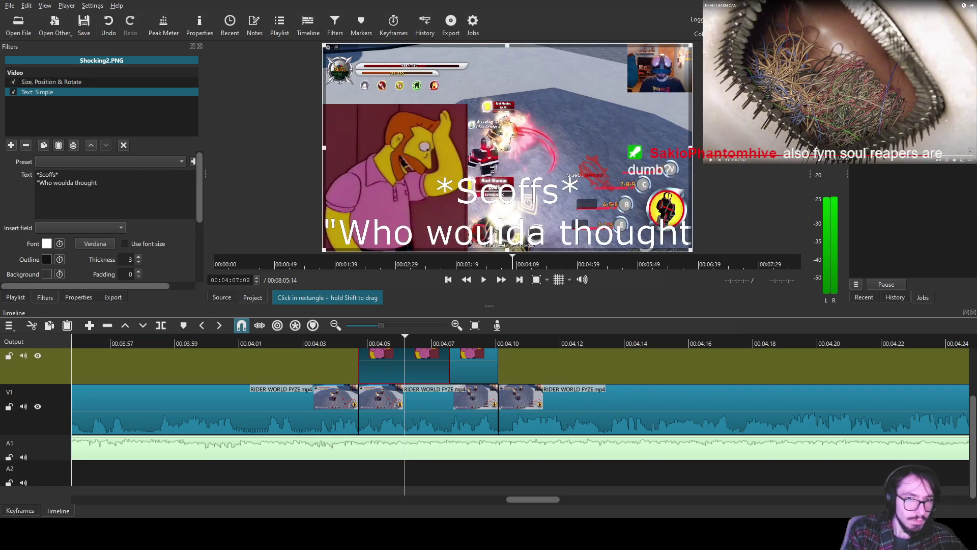
pyautogui.press('BackSpace')
pyautogui.press('BackSpace')
pyautogui.press('BackSpace')
pyautogui.press('BackSpace')
pyautogui.press('BackSpace')
pyautogui.press('BackSpace')
pyautogui.press('BackSpace')
pyautogui.press('BackSpace')
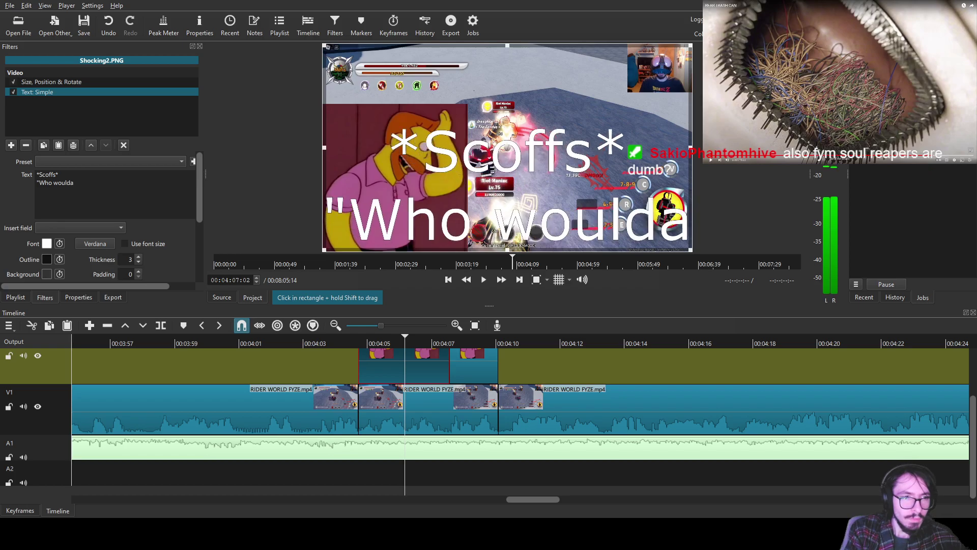
pyautogui.press('Return')
pyautogui.write('thought, huh?"')
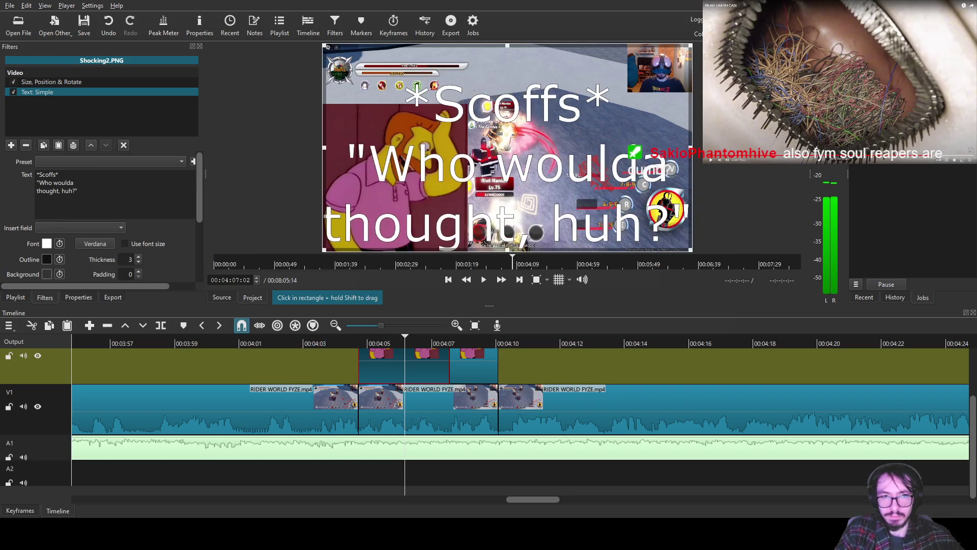
# - Play back the captioned segment and extend the quote to "Oh wow. Who woulda thought, huh?"
pyautogui.click(353, 339)
pyautogui.press('space')
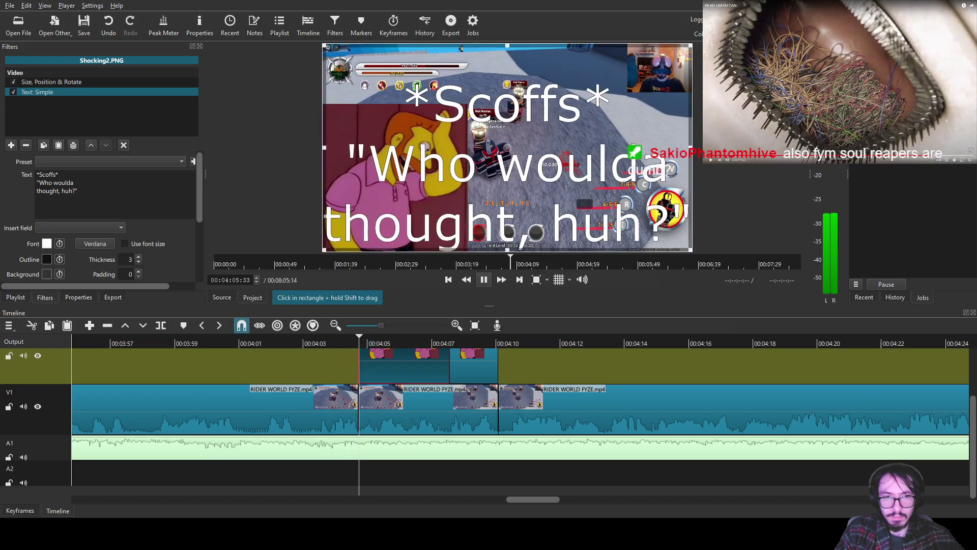
pyautogui.press('space')
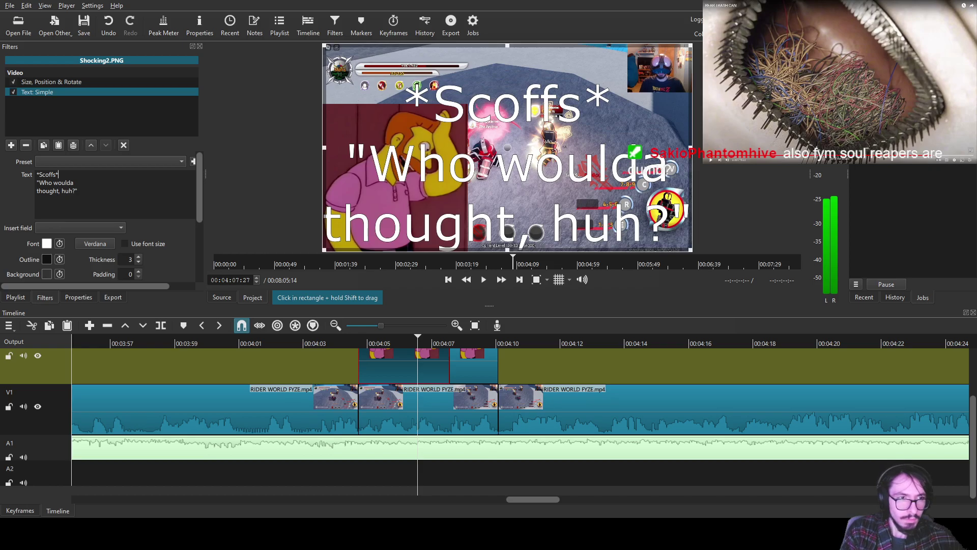
pyautogui.click(53, 182)
pyautogui.write('Oh wow')
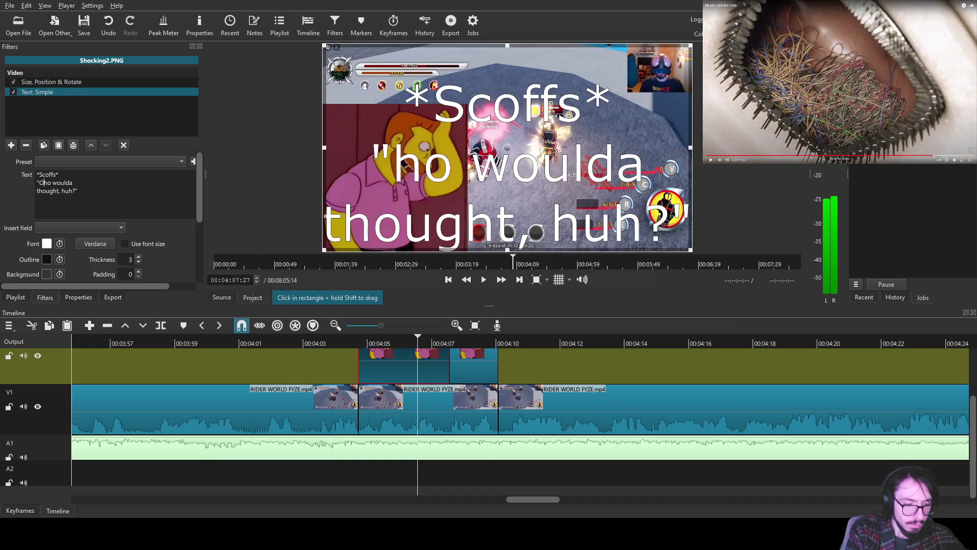
pyautogui.write('. W')
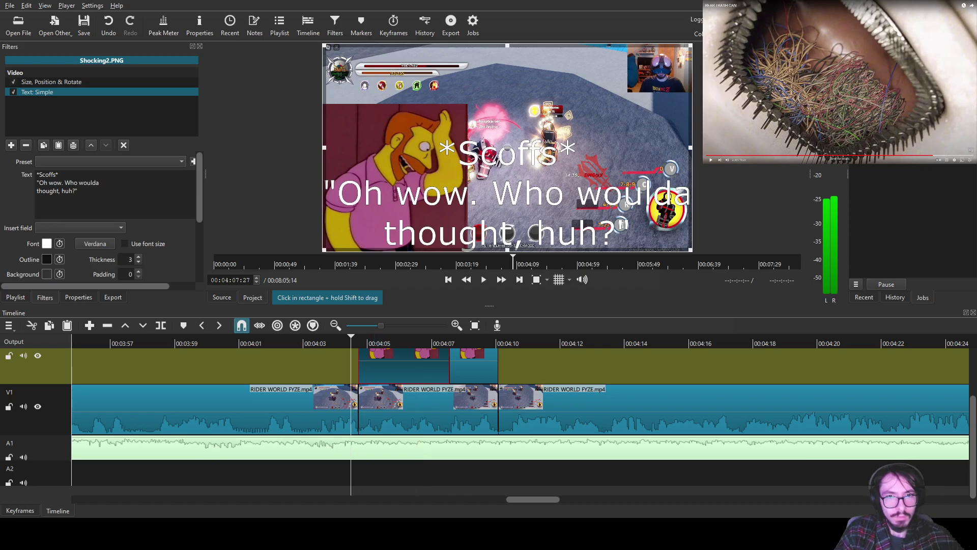
# - Check the line against playback, change "Who" to "Who-Who" in the caption, and move "woulda" onto the last line
pyautogui.press('space')
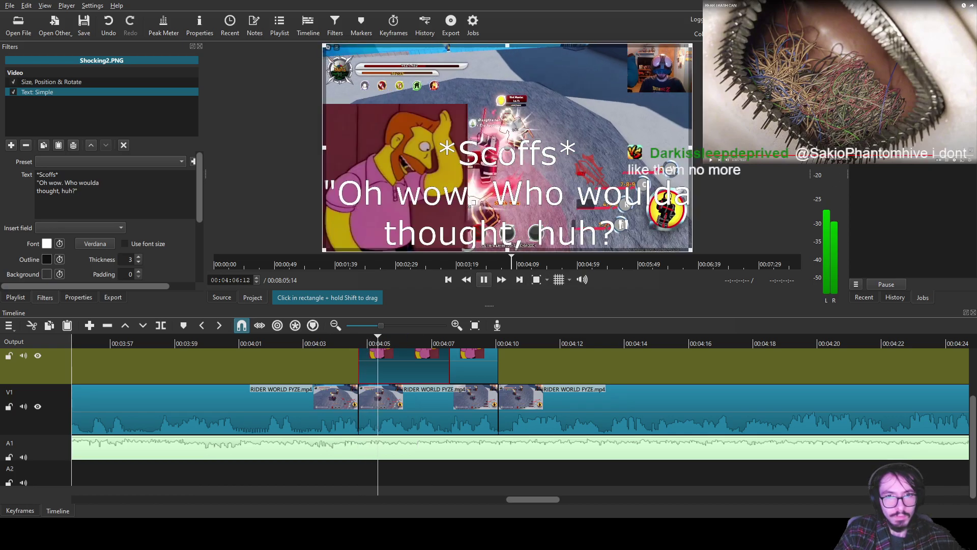
pyautogui.press('space')
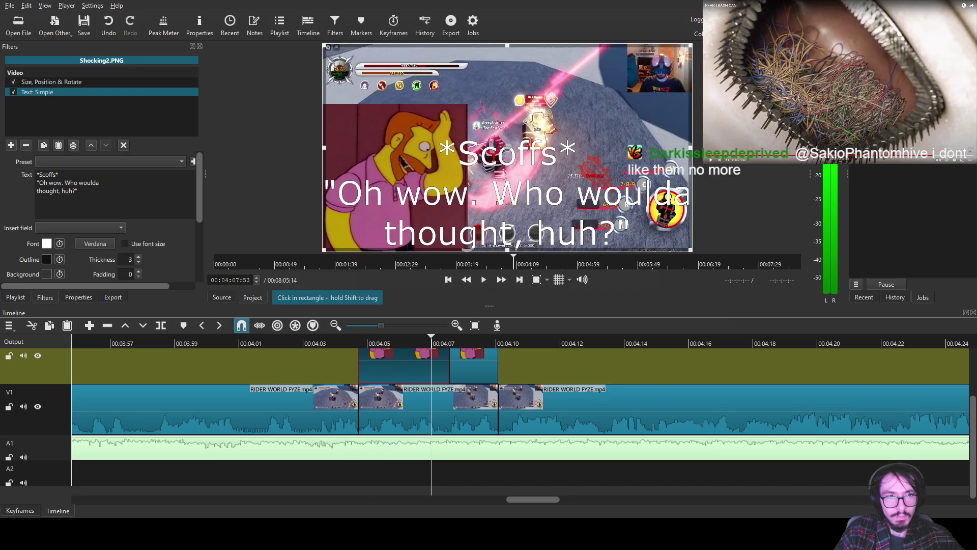
pyautogui.press('Left')
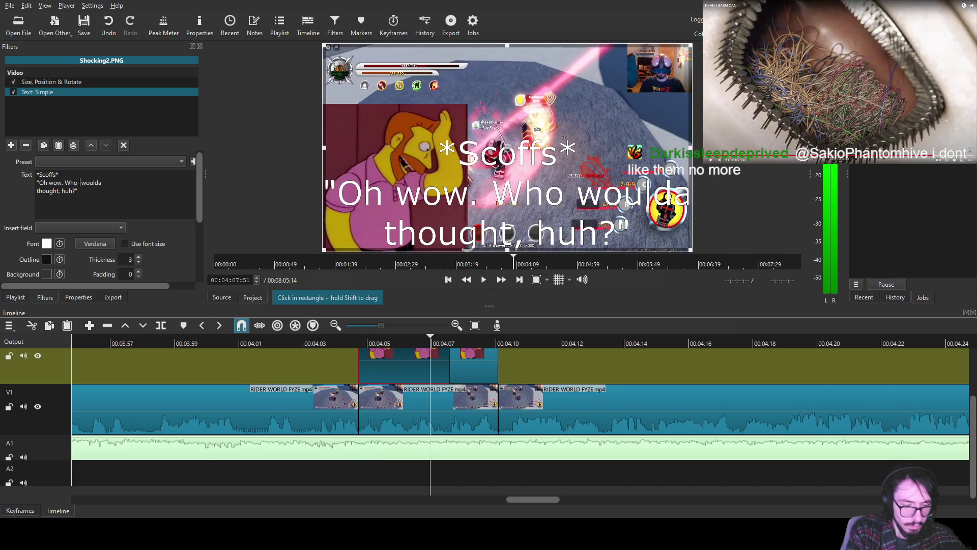
pyautogui.write('Who')
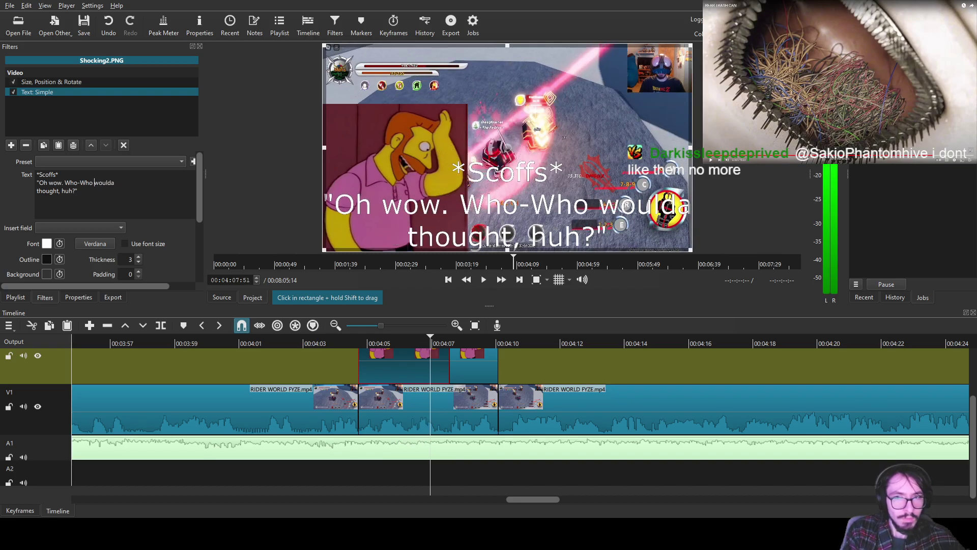
pyautogui.press('BackSpace')
pyautogui.press('Return')
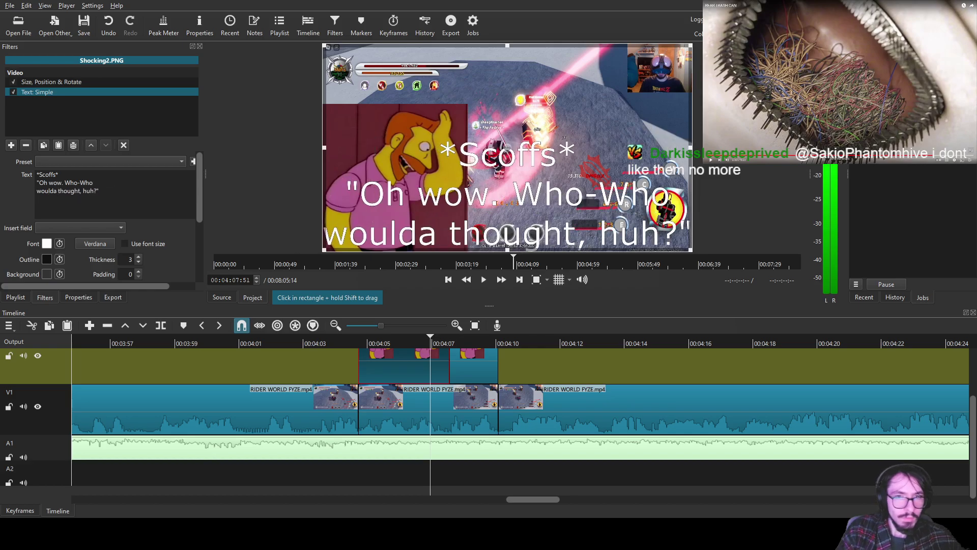
# - Play back the caption, set its outline thickness to 20, and change the font color to bright green
pyautogui.press('space')
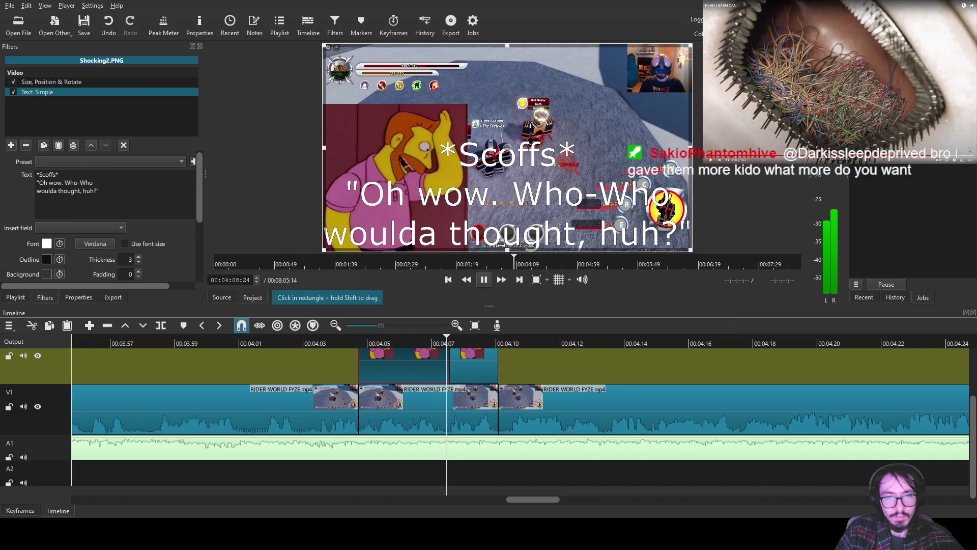
pyautogui.press('space')
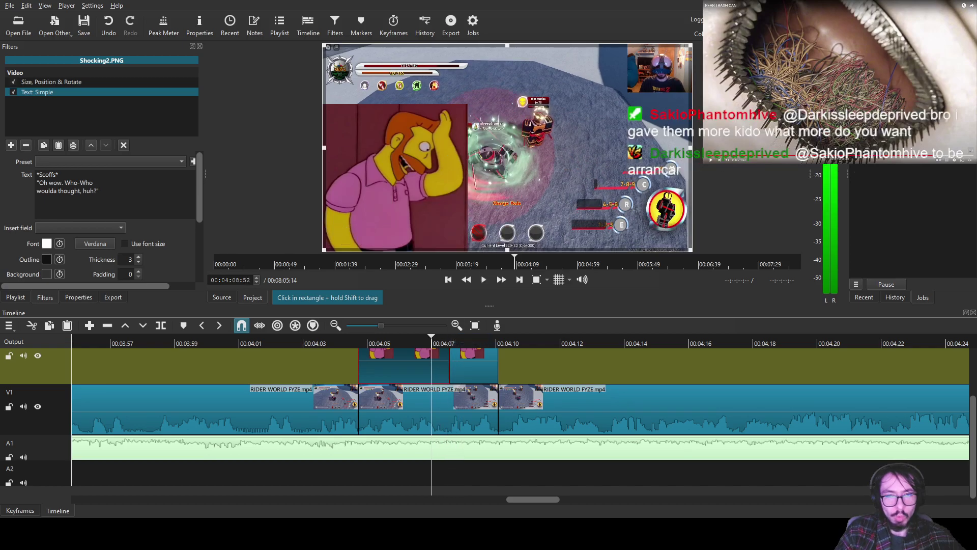
pyautogui.click(138, 256)
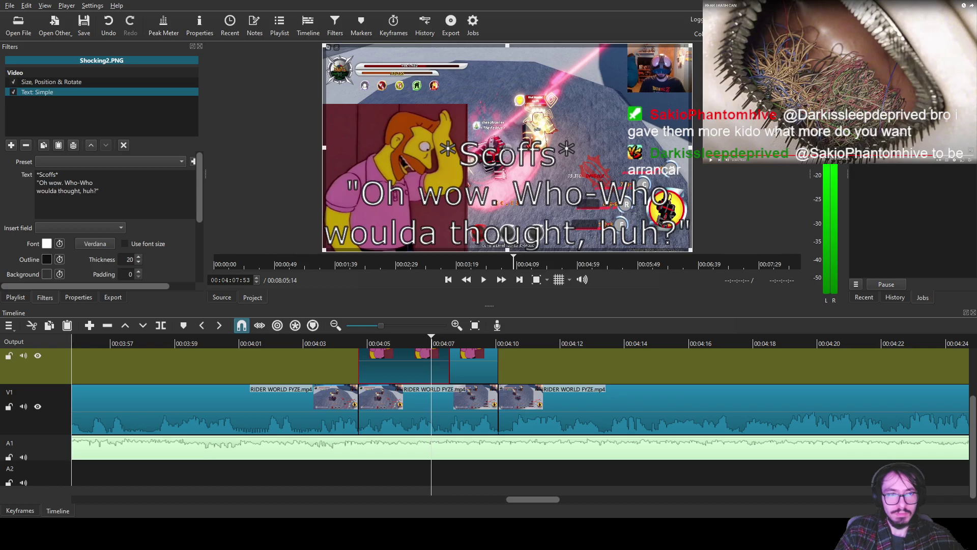
pyautogui.press('Return')
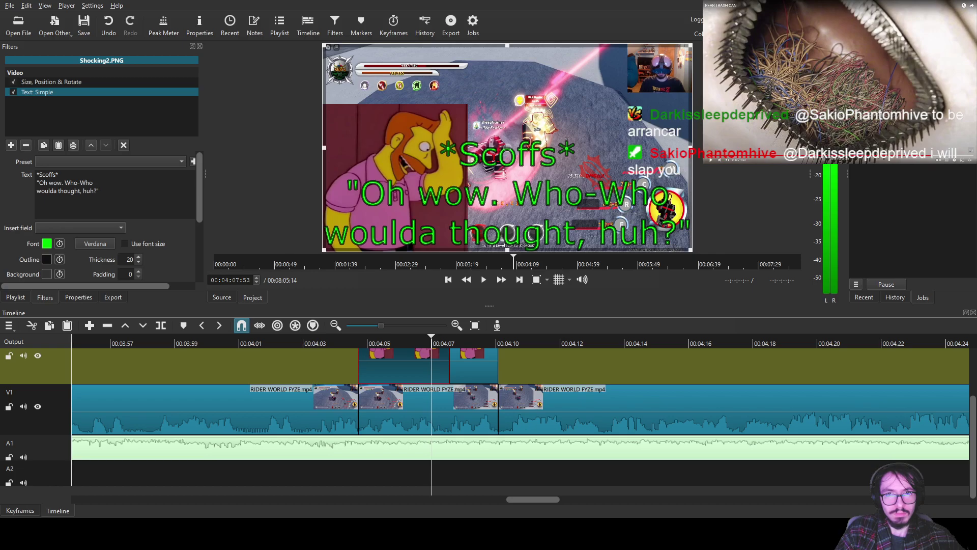
# - Shrink the green caption's text box and place it at the bottom center of the frame, slightly overlapping the image
pyautogui.moveTo(690, 45); pyautogui.dragTo(470, 199)
pyautogui.moveTo(397, 224); pyautogui.dragTo(494, 222)
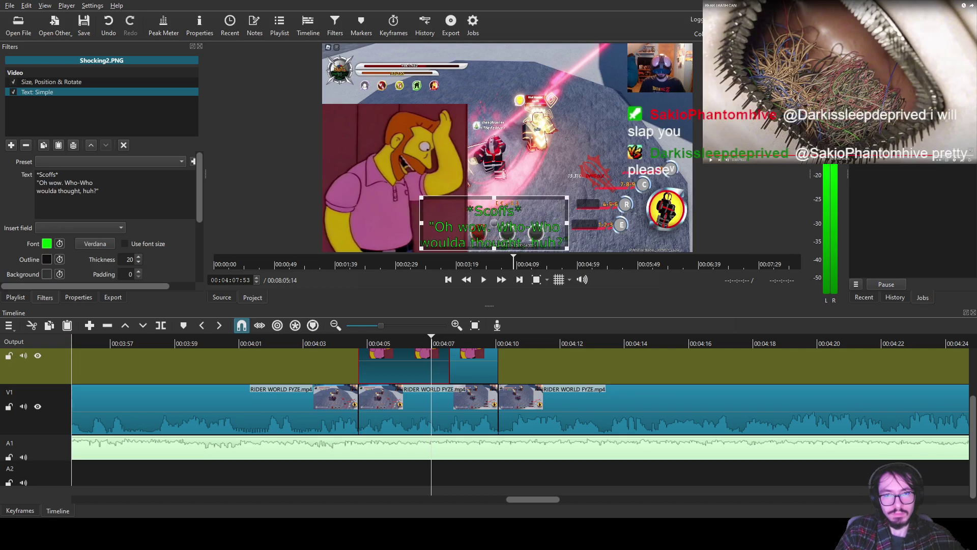
pyautogui.moveTo(568, 197); pyautogui.dragTo(577, 188)
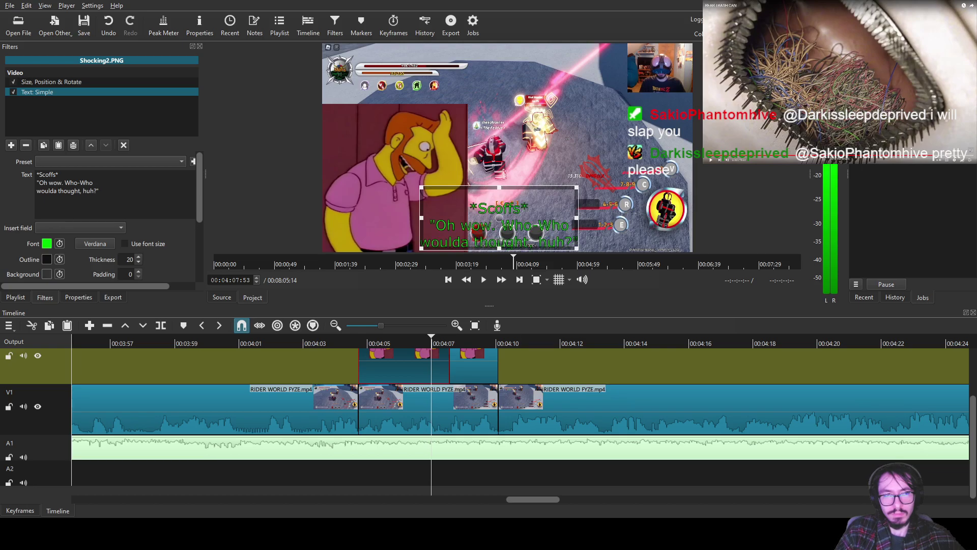
# - Paste the size and text filters onto the second part of Shocking2.PNG and enlarge its image to 820 x 830 at position -10, 258
pyautogui.click(474, 366)
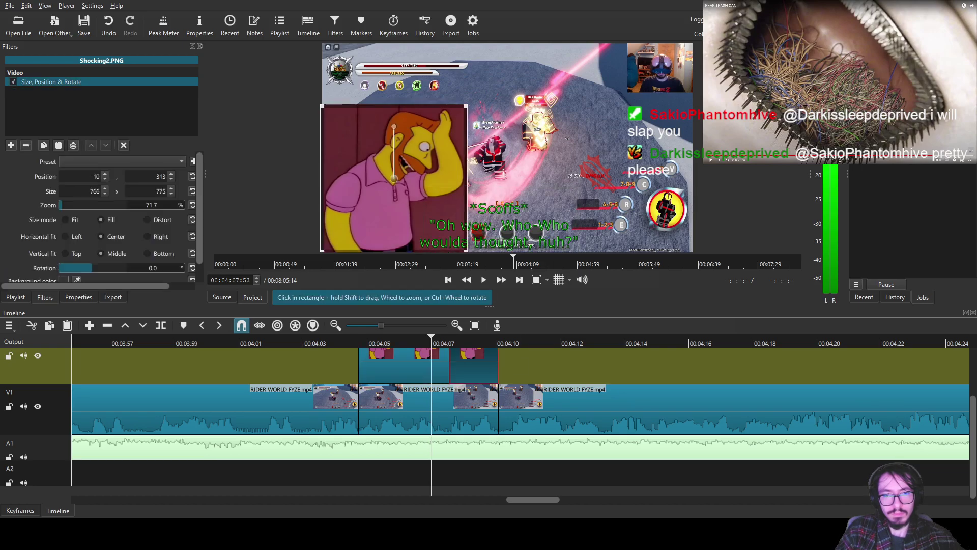
pyautogui.click(467, 343)
pyautogui.hotkey('ctrl', 'shift', 'v')
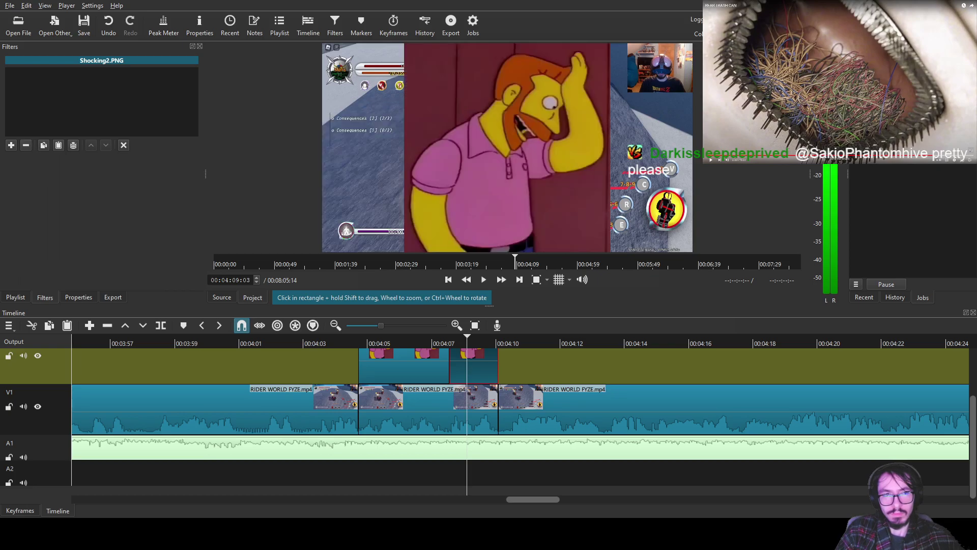
pyautogui.moveTo(465, 105); pyautogui.dragTo(476, 95)
# - Check the line against playback and replace the second Shocking2.PNG part's caption with "Who woulda thought, huh?" and a second line reading Not me."
pyautogui.click(442, 340)
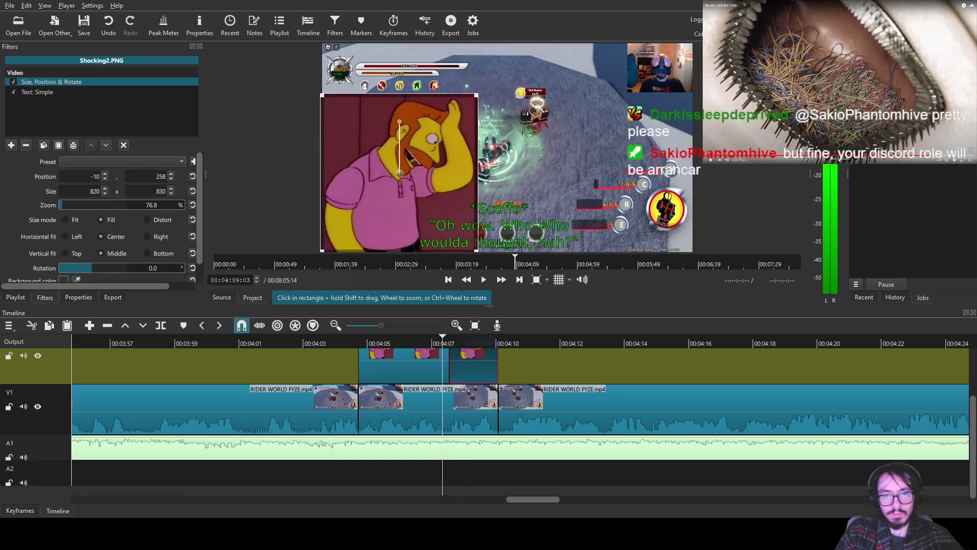
pyautogui.press('space')
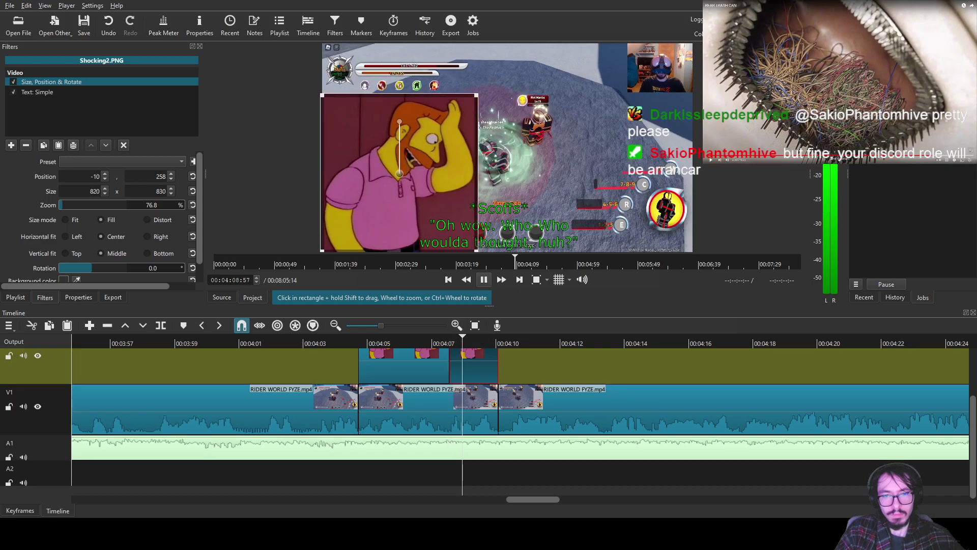
pyautogui.press('space')
pyautogui.click(37, 92)
pyautogui.hotkey('ctrl', 'a')
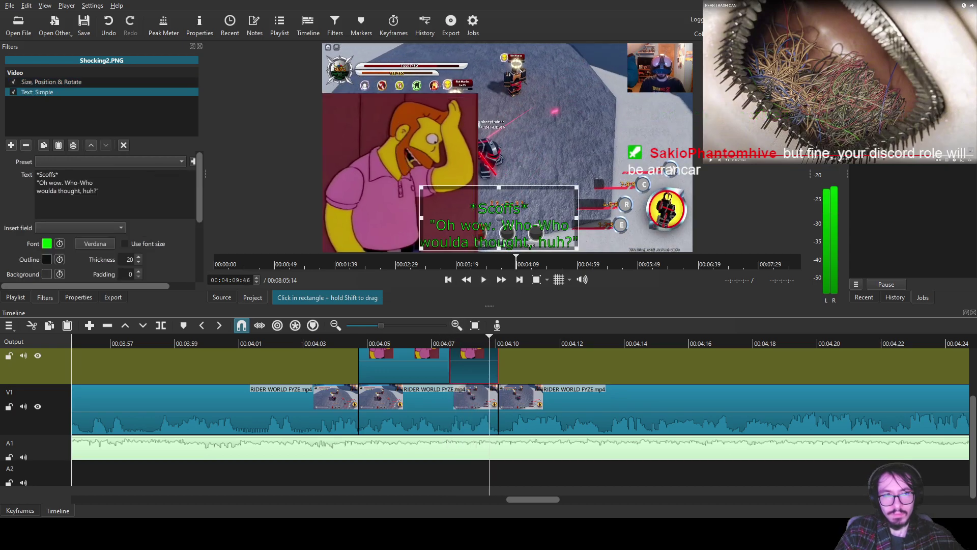
pyautogui.write('"Who wo')
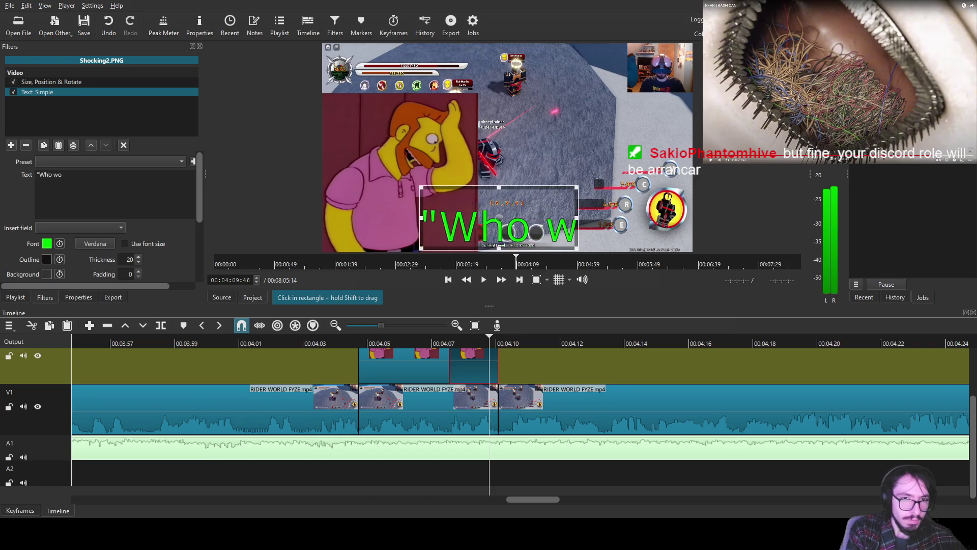
pyautogui.write('ulda thought')
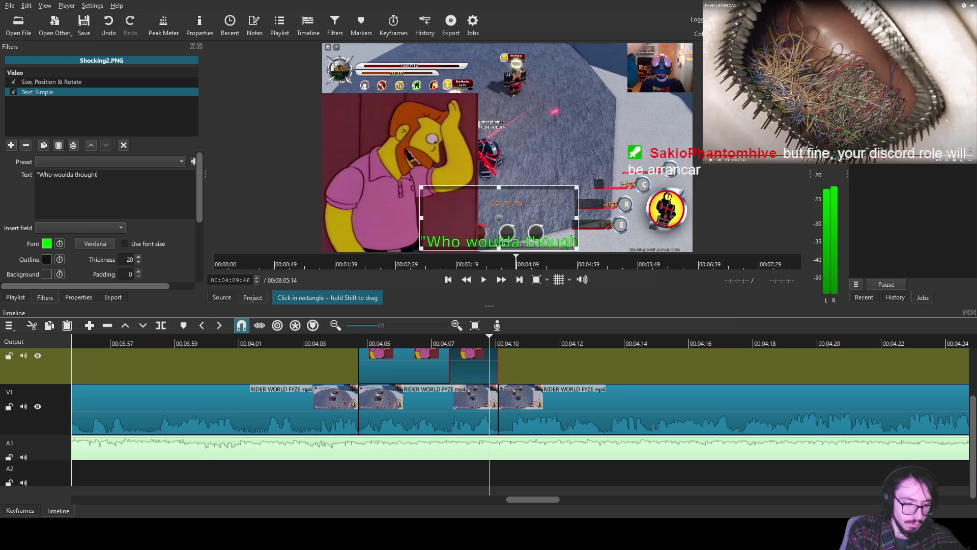
pyautogui.write(', huh?"')
pyautogui.press('Return')
pyautogui.write('Not me."')
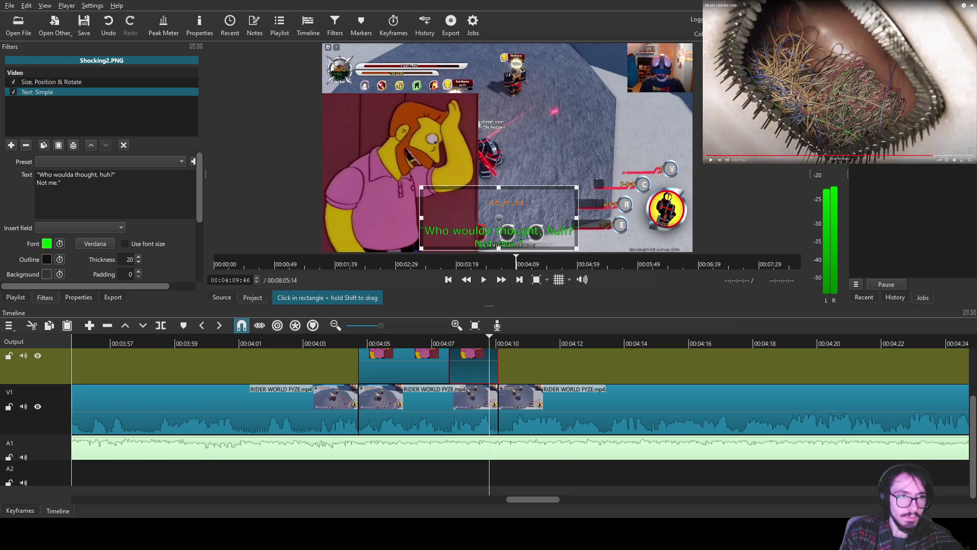
# - Break the caption into three lines, starting the second at "thought", and remove the extra quotation mark after "huh?"
pyautogui.press('BackSpace')
pyautogui.press('Return')
pyautogui.press('Down')
pyautogui.press('BackSpace')
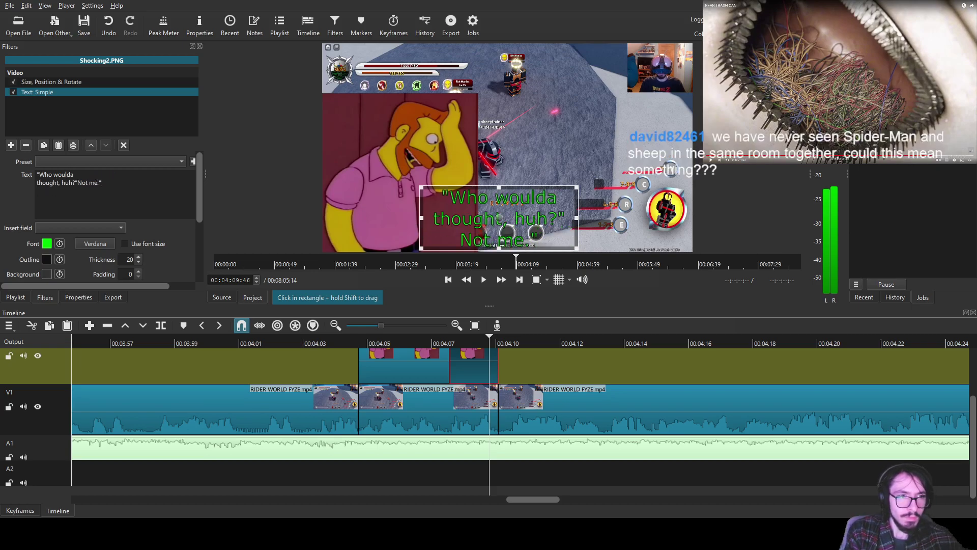
pyautogui.press('BackSpace')
pyautogui.press('Return')
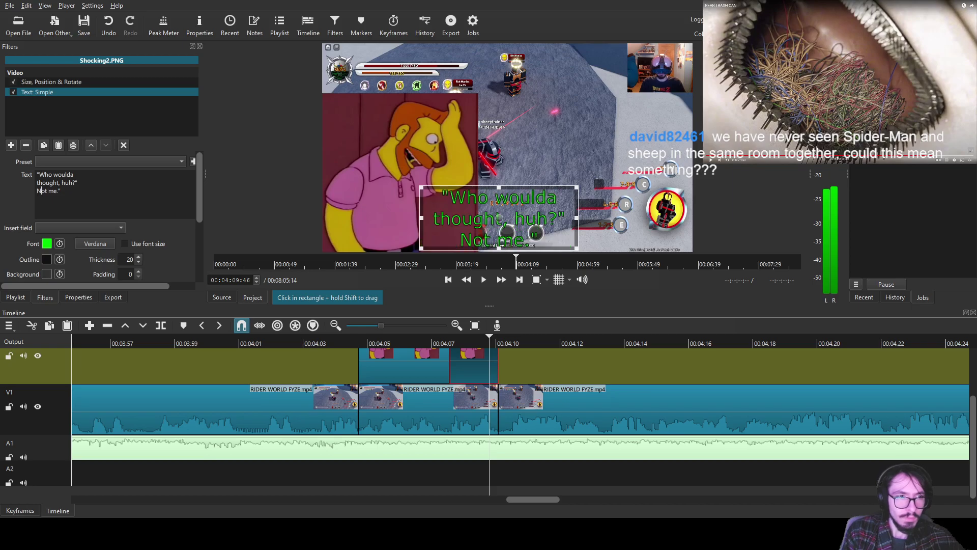
pyautogui.press('Right')
pyautogui.press('Right')
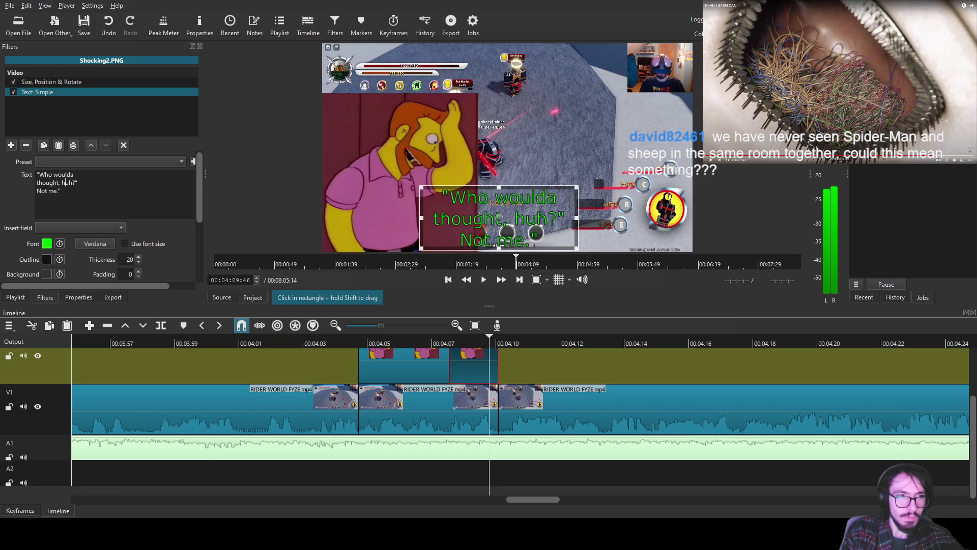
pyautogui.press('Right')
pyautogui.press('Delete')
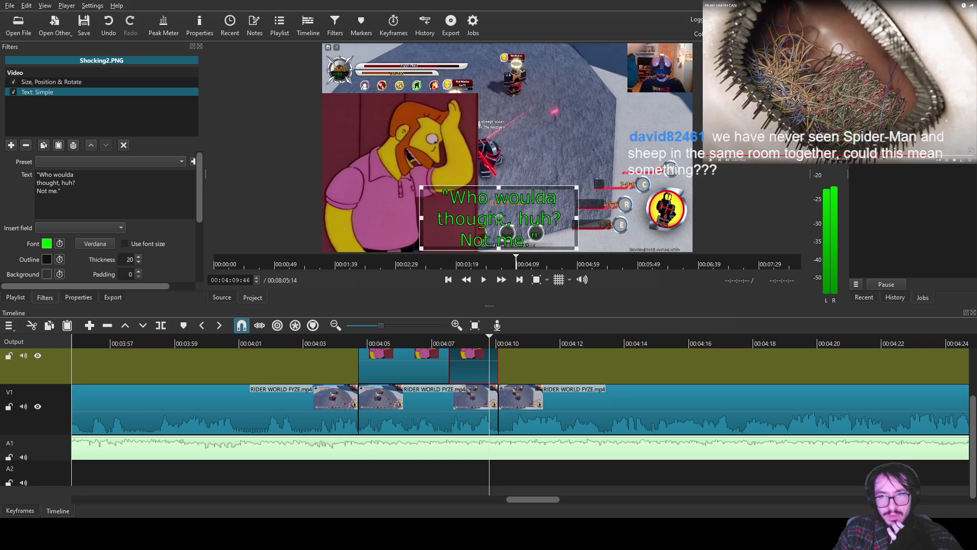
# - Move the "Not me." caption beside the upper part of the meme image, play back both overlay parts, and save the project
pyautogui.moveTo(499, 219); pyautogui.dragTo(552, 124)
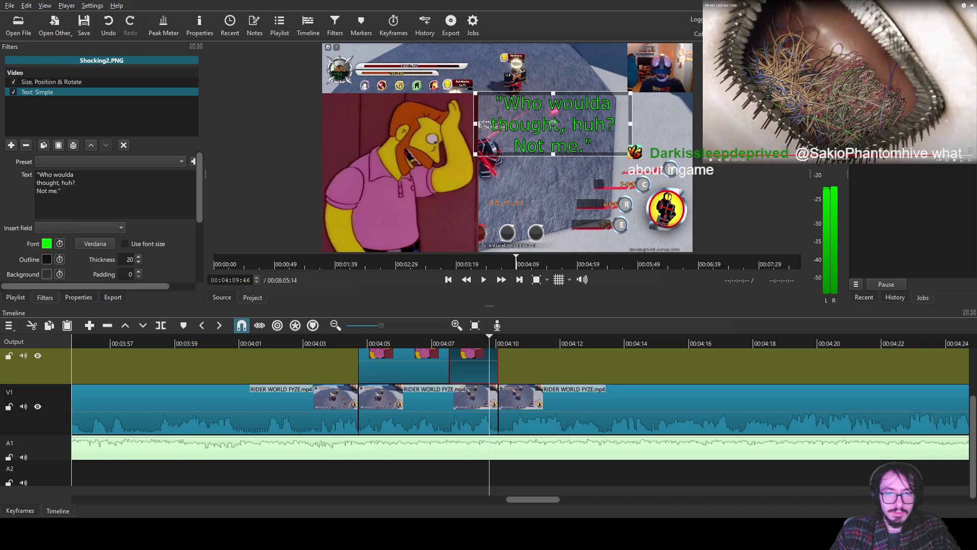
pyautogui.click(522, 399)
pyautogui.moveTo(489, 340); pyautogui.dragTo(344, 340)
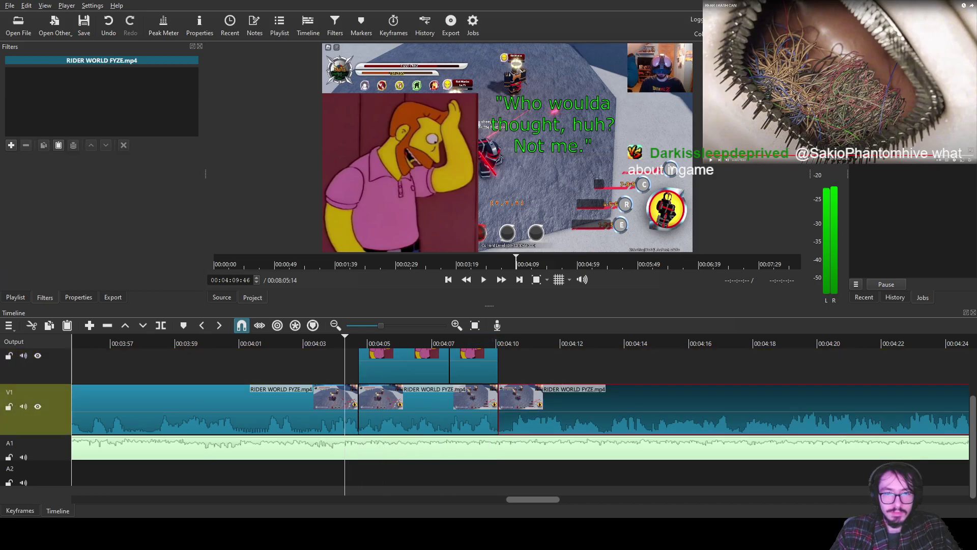
pyautogui.press('space')
pyautogui.hotkey('ctrl', 's')
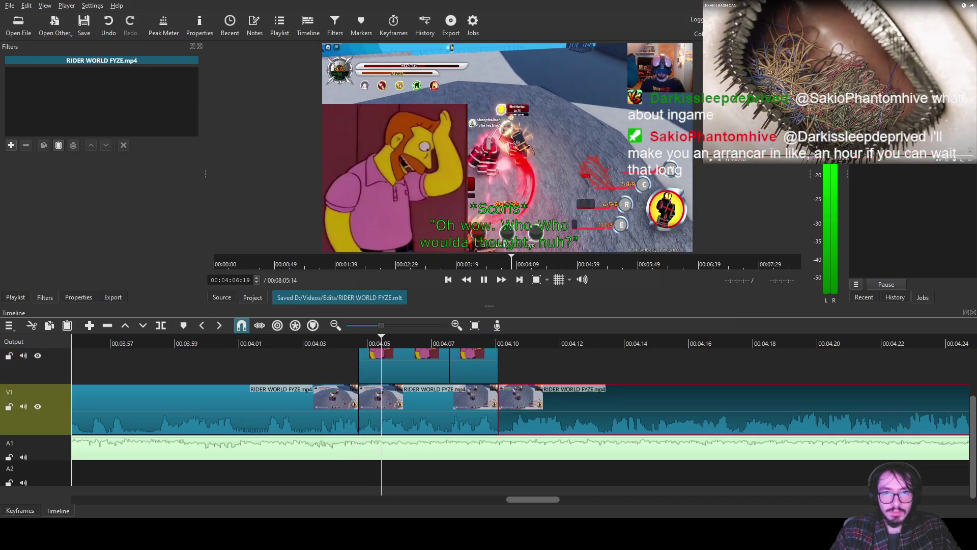
# - Move the "*Scoffs*" caption on the first Shocking2.PNG part up beside the top of its image and save the project
pyautogui.click(404, 366)
pyautogui.click(408, 340)
pyautogui.click(37, 91)
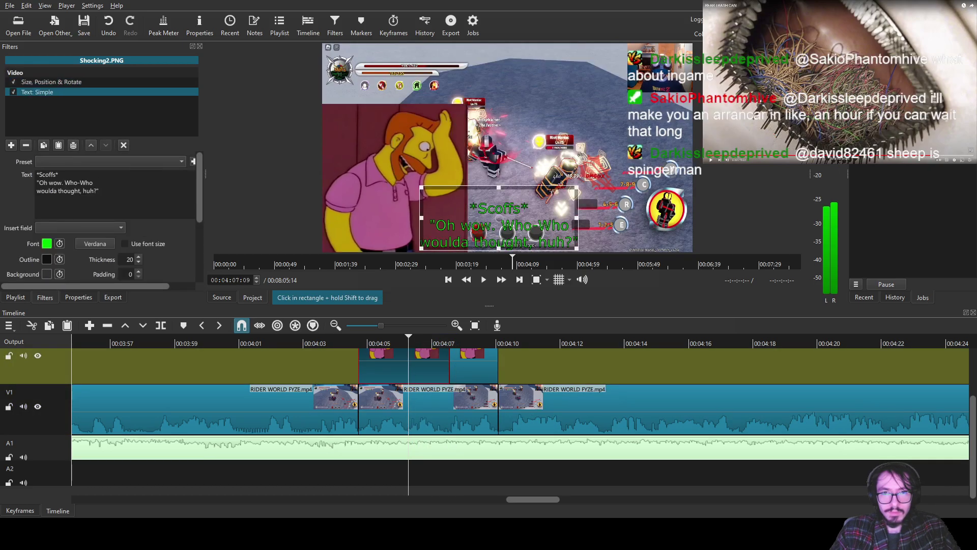
pyautogui.moveTo(499, 217); pyautogui.dragTo(548, 111)
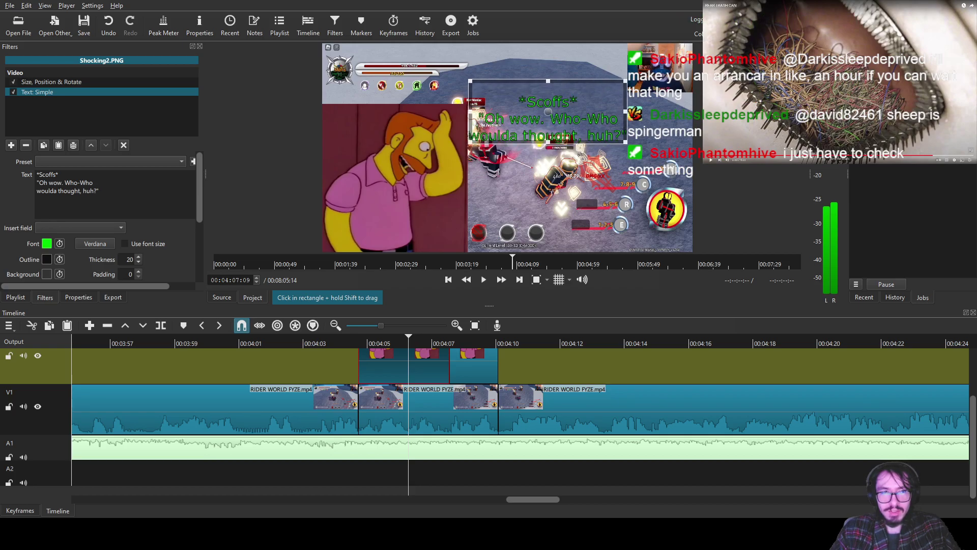
pyautogui.click(84, 23)
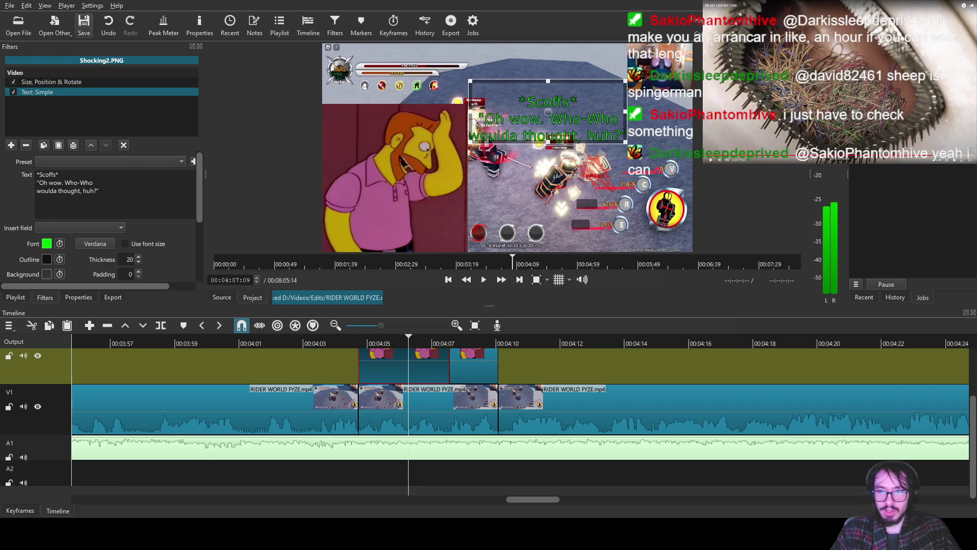
# - Play back the gameplay footage after the meme overlay, from about 00:04:10 to 00:04:21, to find the next edit point
pyautogui.click(568, 395)
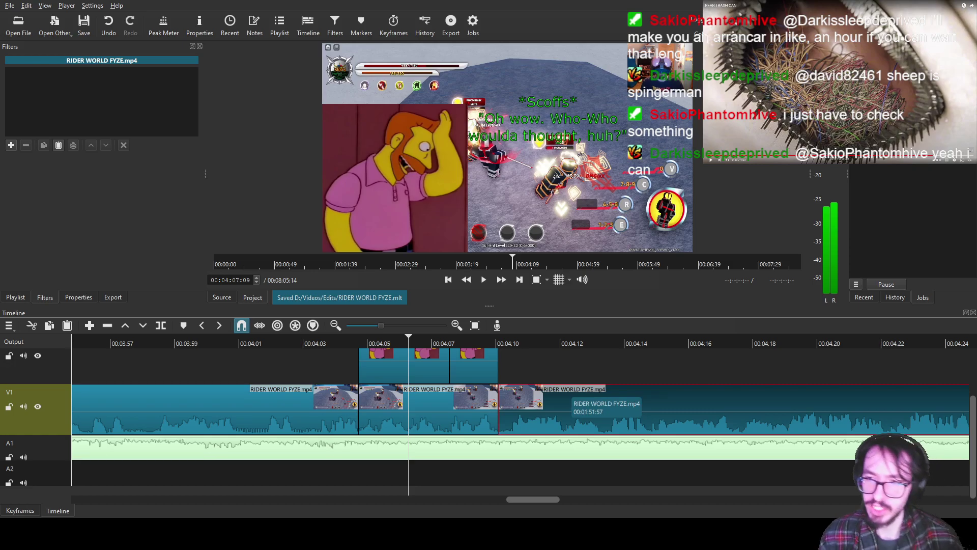
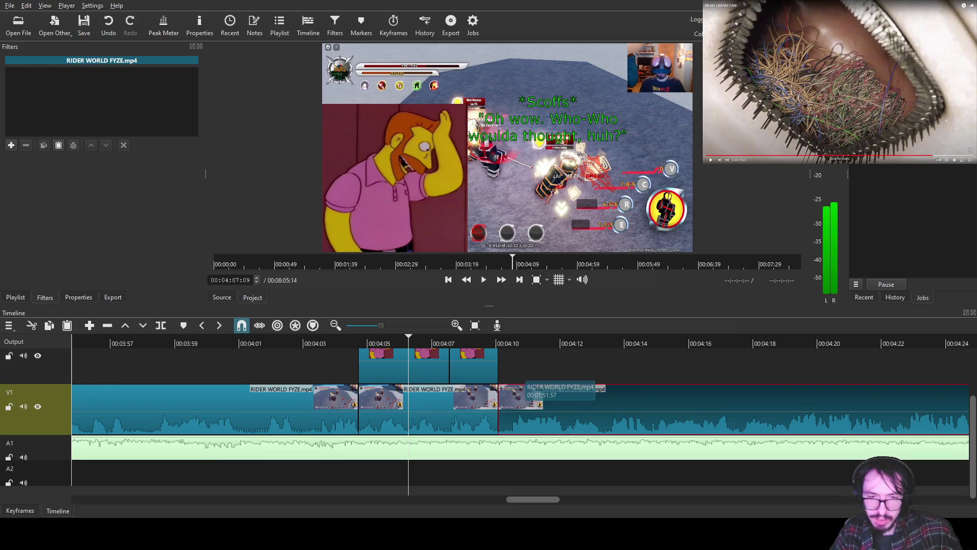
pyautogui.click(511, 340)
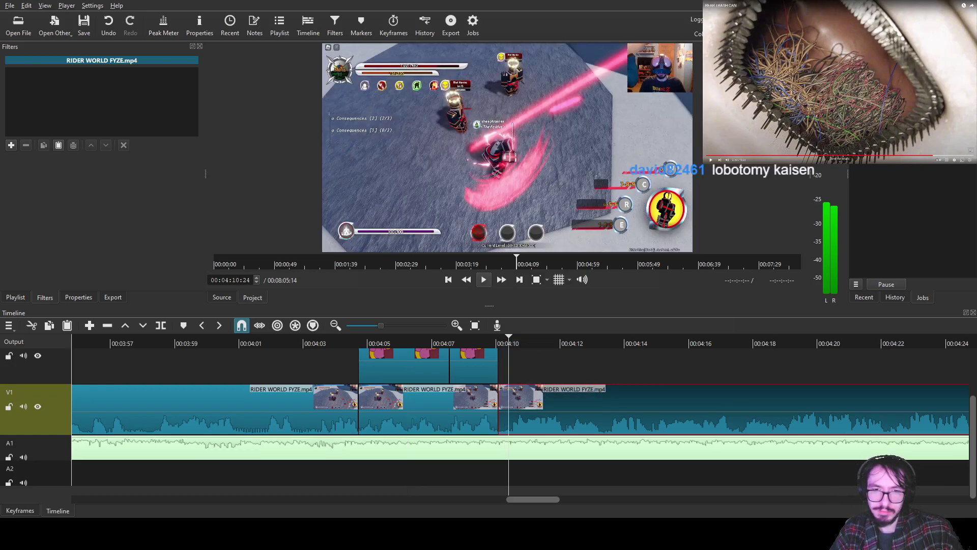
pyautogui.press('space')
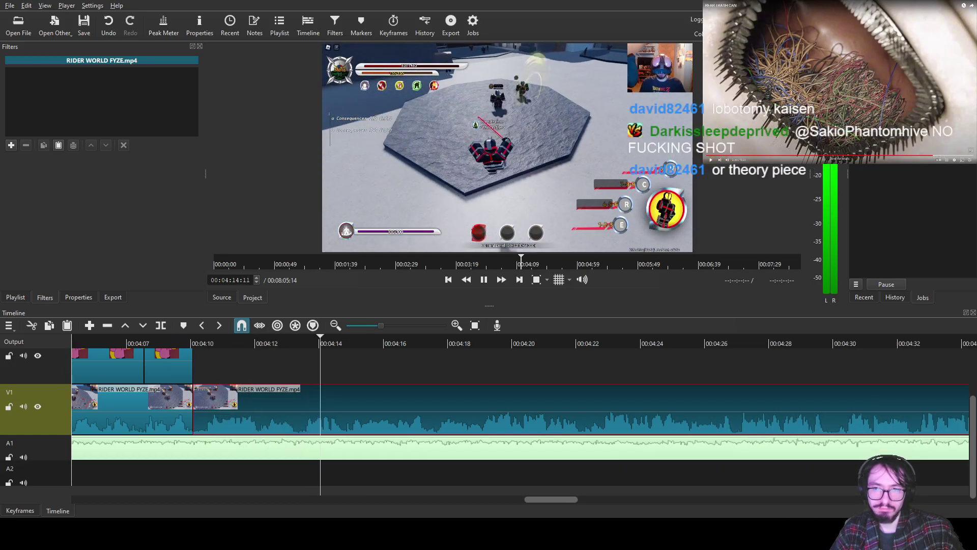
pyautogui.press('space')
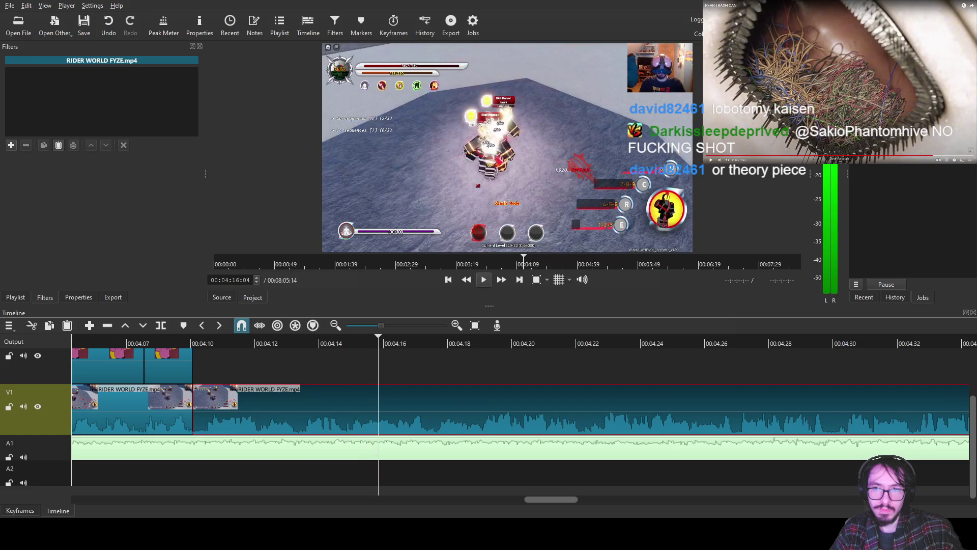
pyautogui.hscroll(1, 520, 407)
pyautogui.hscroll(-3, 521, 407)
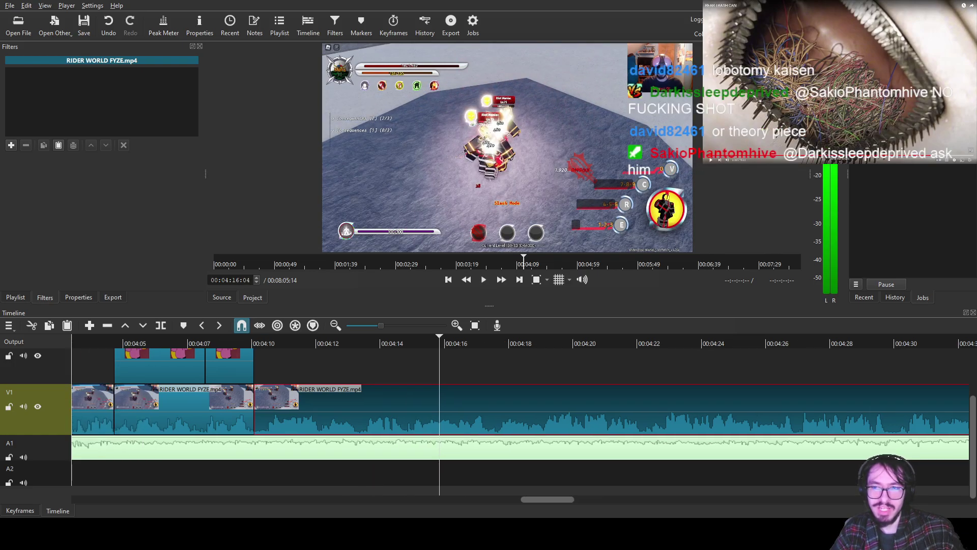
pyautogui.hscroll(-1, 520, 415)
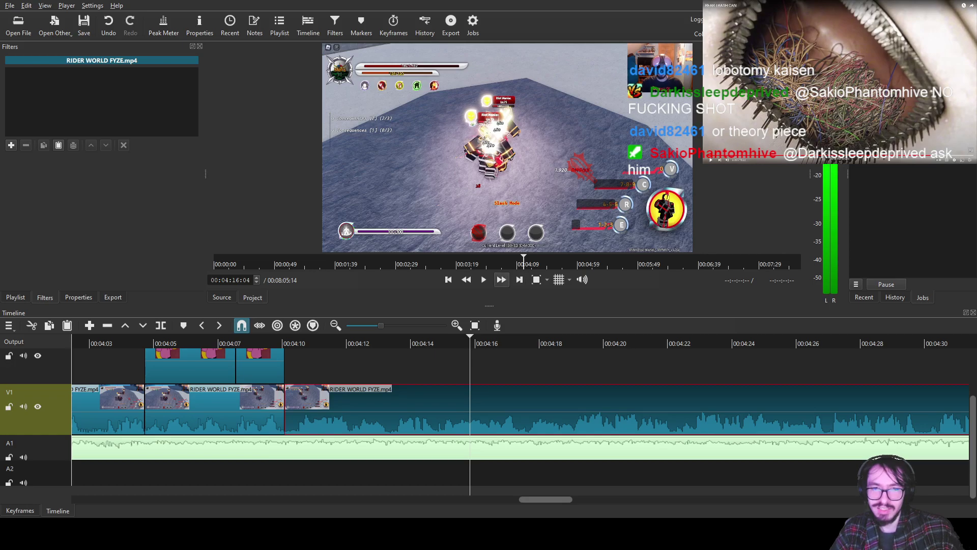
pyautogui.press('space')
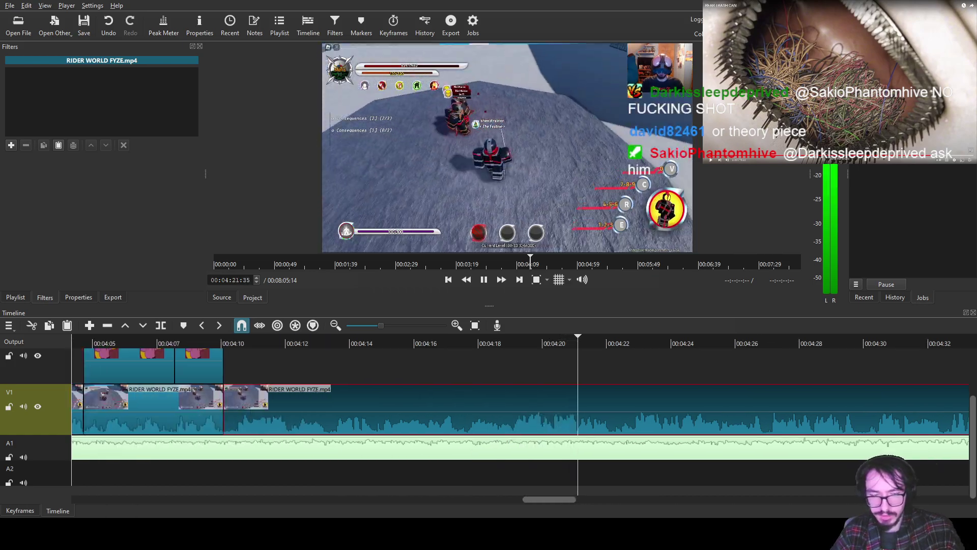
# - Split the RIDER WORLD FYZE.mp4 clip on V1 at 00:04:16:38 and again about one second further on
pyautogui.scroll(2, 387, 397)
pyautogui.moveTo(379, 341); pyautogui.dragTo(371, 341)
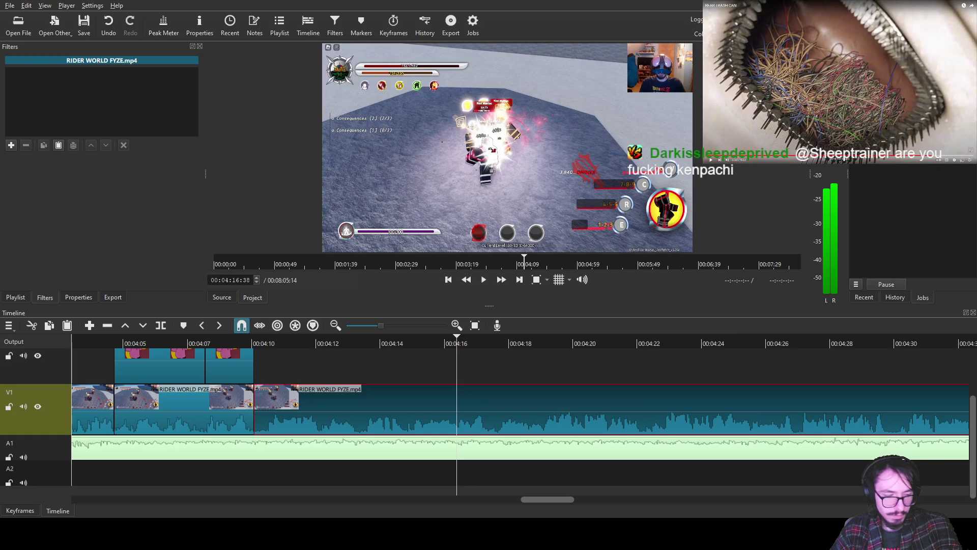
pyautogui.press('s')
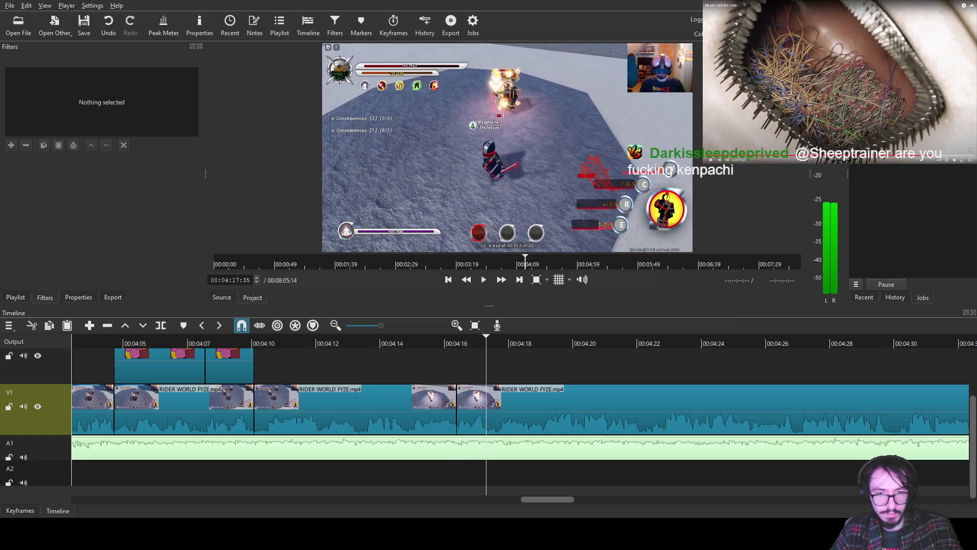
pyautogui.press('s')
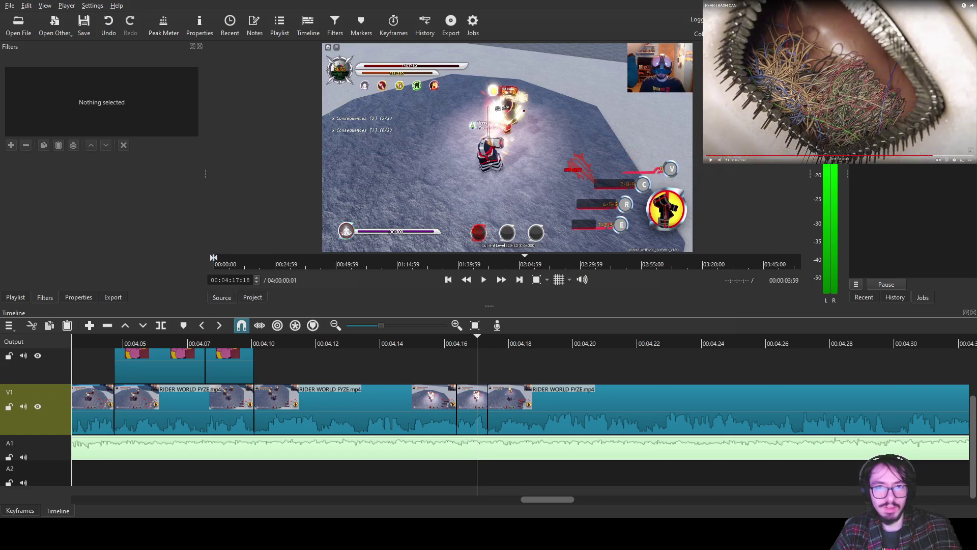
# - Place Death3.PNG on the track above the short split segment and trim it to that segment's length
pyautogui.moveTo(507, 147); pyautogui.dragTo(457, 366)
pyautogui.moveTo(518, 366); pyautogui.dragTo(396, 367)
pyautogui.click(426, 366)
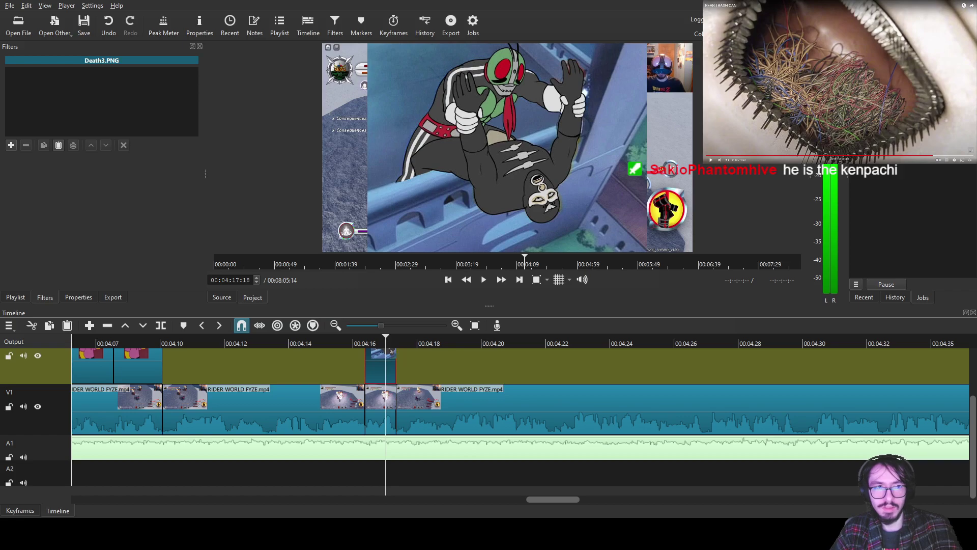
# - Add the Size, Position & Rotate and Text: Simple filters to Death3.PNG
pyautogui.write('fs')
pyautogui.write('iz')
pyautogui.press('Down')
pyautogui.press('Down')
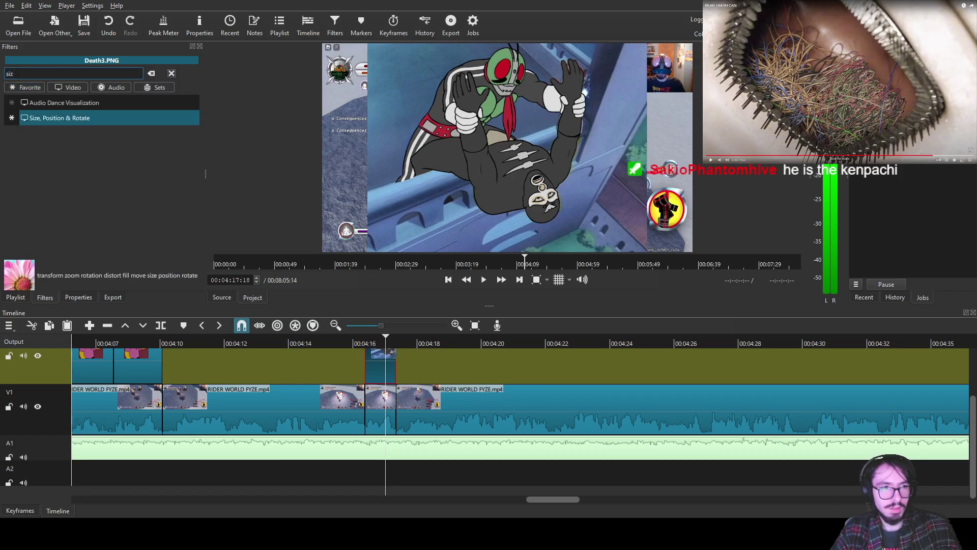
pyautogui.press('Return')
pyautogui.write('tex')
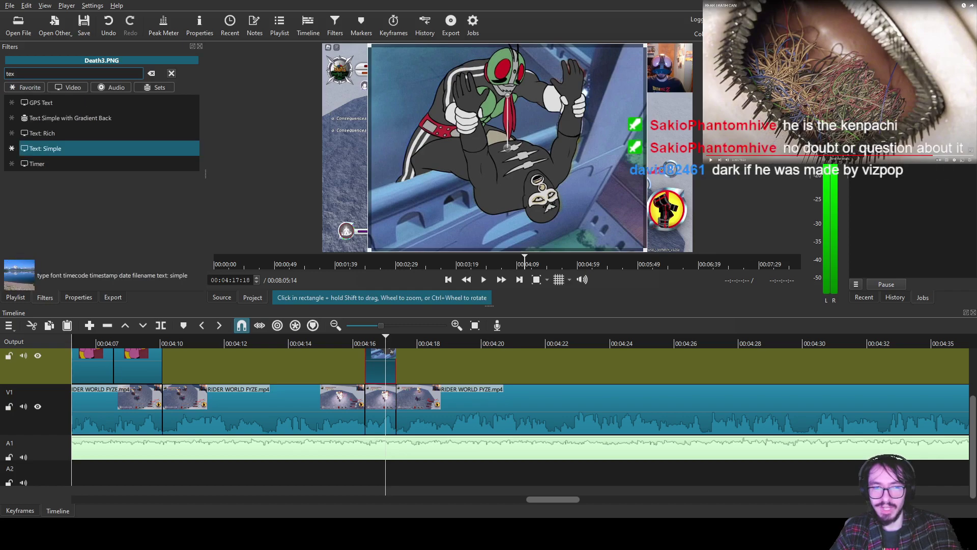
pyautogui.press('Return')
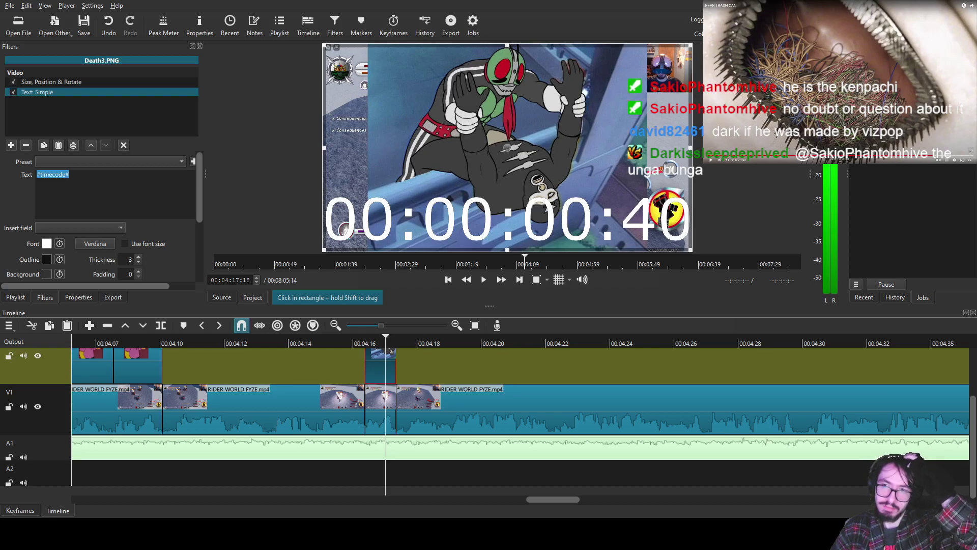
# - Replace the default timecode text with "Sheep", set the outline thickness to 20, and change the font color to bright green
pyautogui.press('BackSpace')
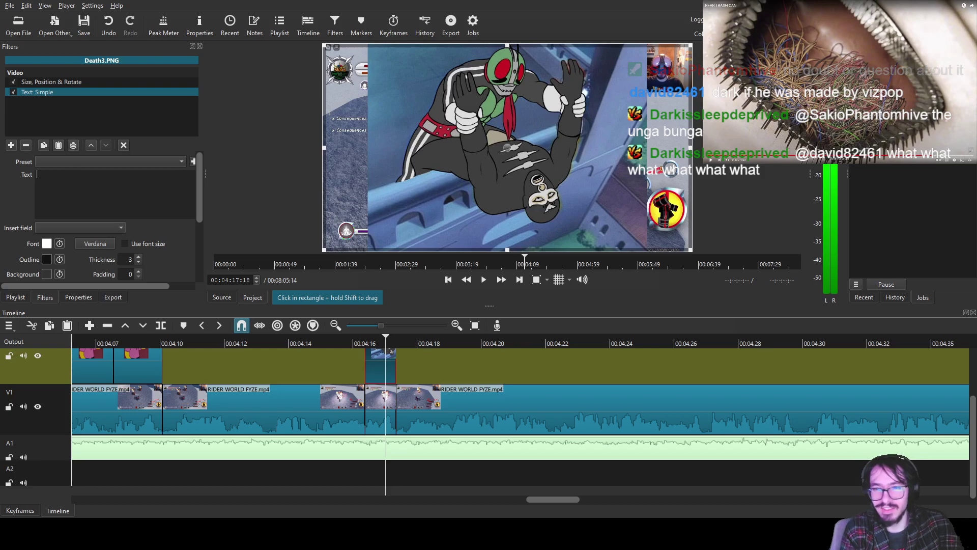
pyautogui.write('Sheep')
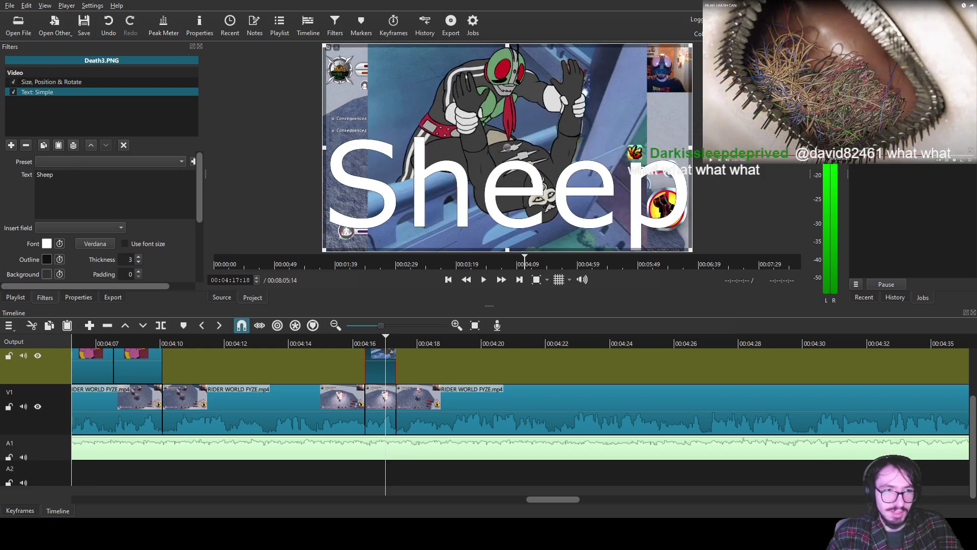
pyautogui.click(138, 257)
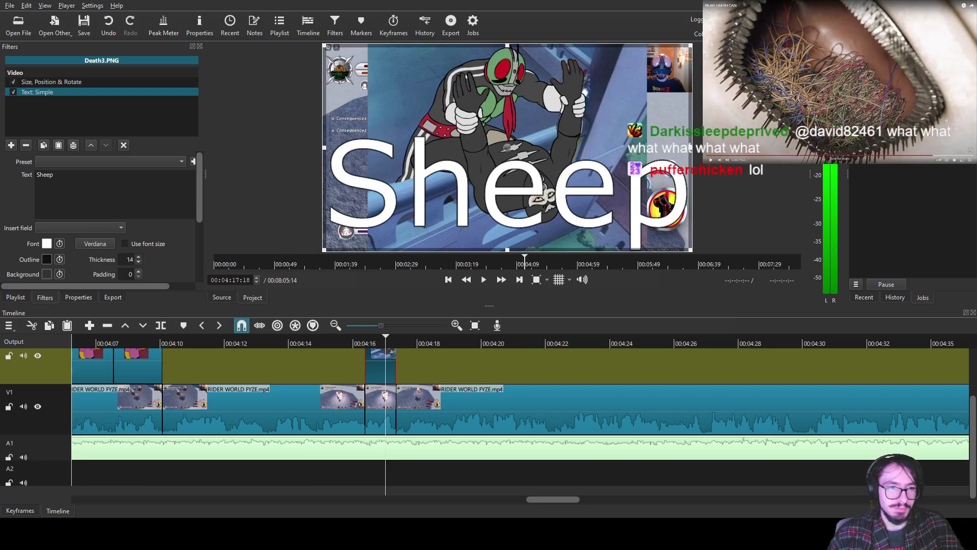
pyautogui.scroll(1, 130, 259)
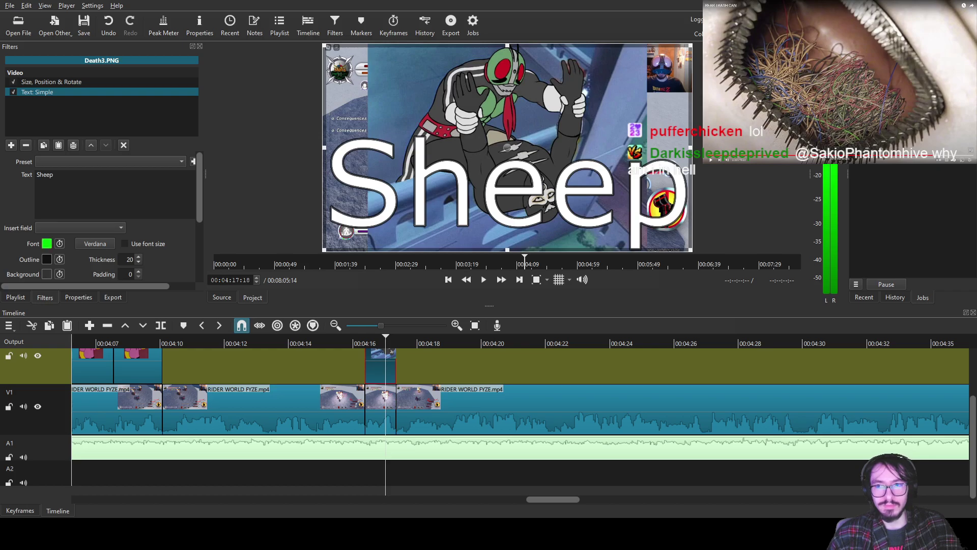
# - Shrink the Sheep caption beside the green-masked figure's head and add a second Text: Simple filter reading "Fyze" with outline thickness 20
pyautogui.moveTo(690, 46); pyautogui.dragTo(422, 213)
pyautogui.moveTo(372, 231); pyautogui.dragTo(431, 65)
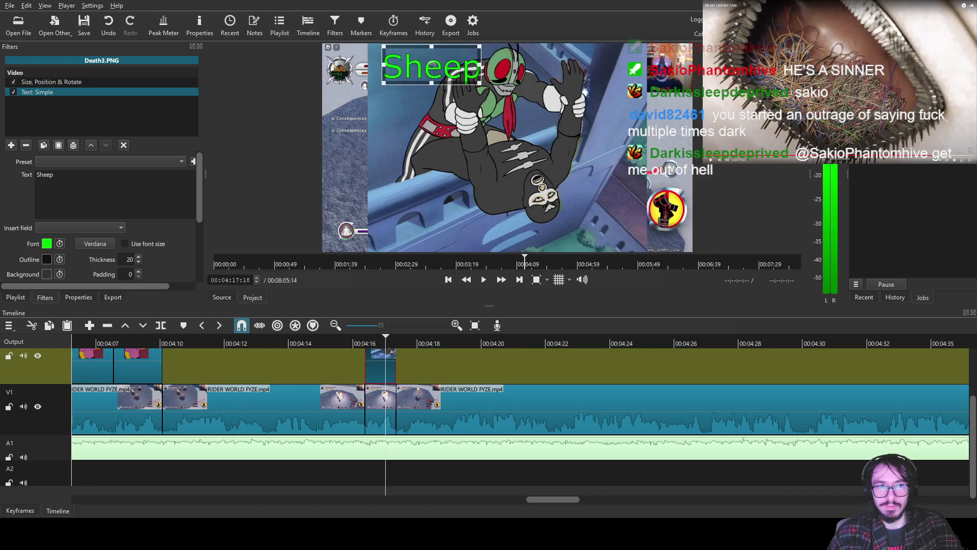
pyautogui.write('ftex')
pyautogui.press('Return')
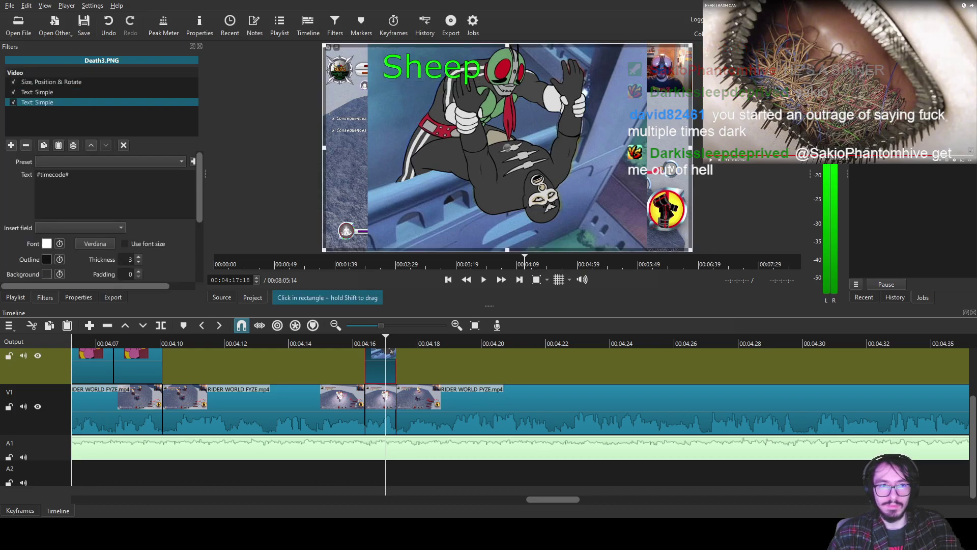
pyautogui.write('Fyze')
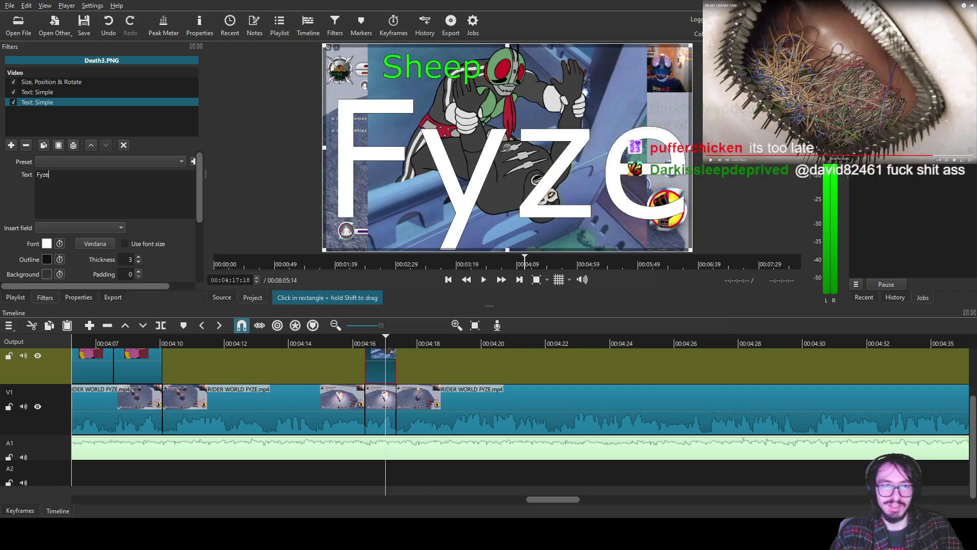
pyautogui.click(138, 257)
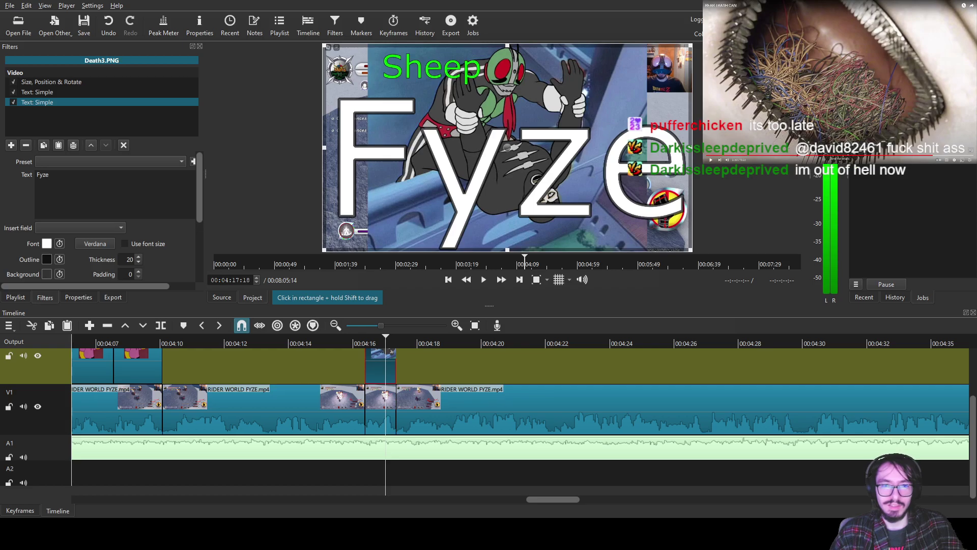
# - Change the Fyze caption's font color to a muted blue-purple, shrink it and place it over the lower figure in Death3.PNG
pyautogui.moveTo(385, 340); pyautogui.dragTo(237, 338)
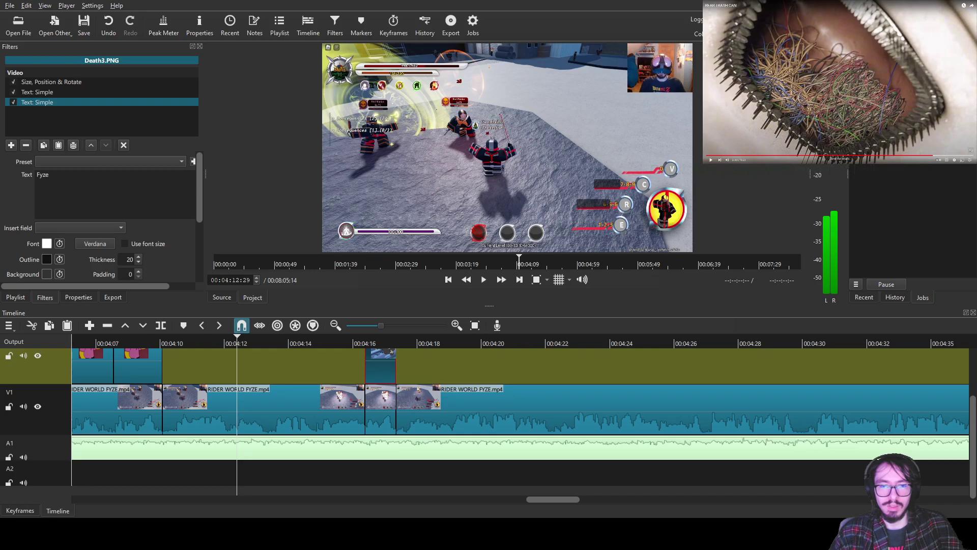
pyautogui.click(388, 339)
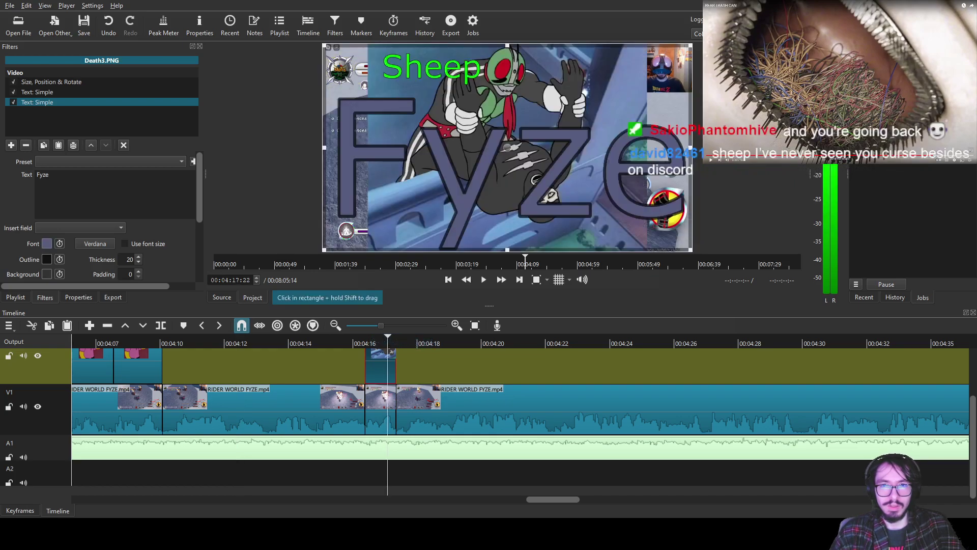
pyautogui.moveTo(691, 46); pyautogui.dragTo(443, 198)
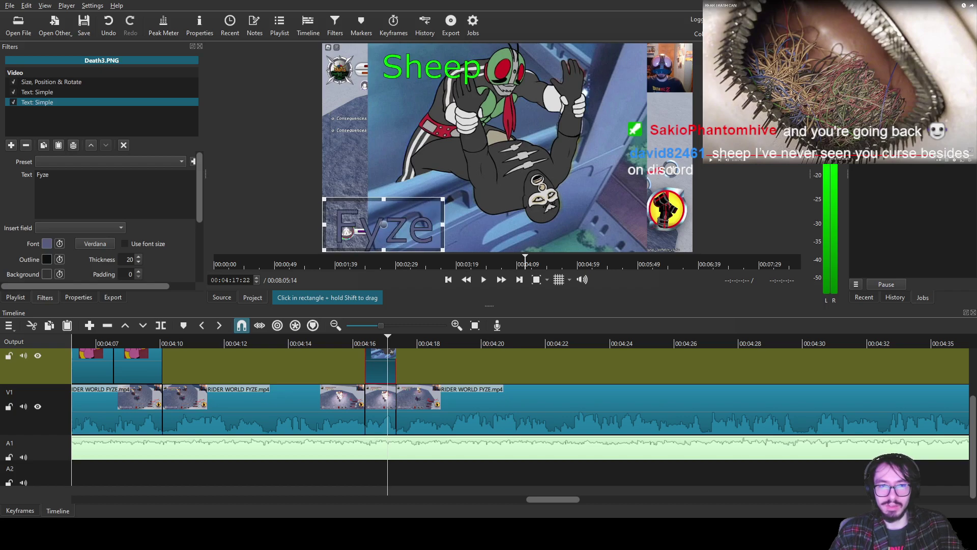
pyautogui.moveTo(384, 224); pyautogui.dragTo(523, 147)
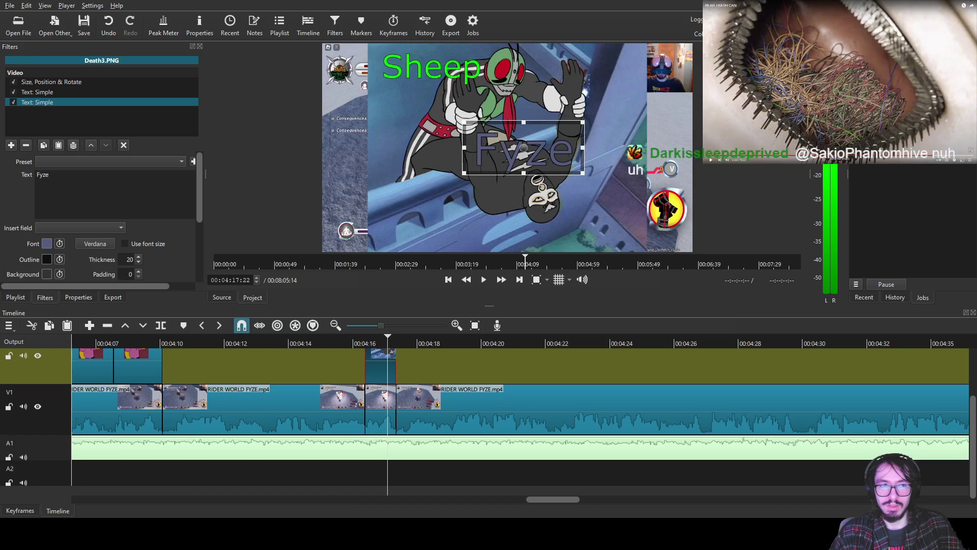
# - Add a third Text: Simple filter to Death3.PNG reading "Spamming EEEEE" with outline thickness 20
pyautogui.click(11, 145)
pyautogui.write('tex')
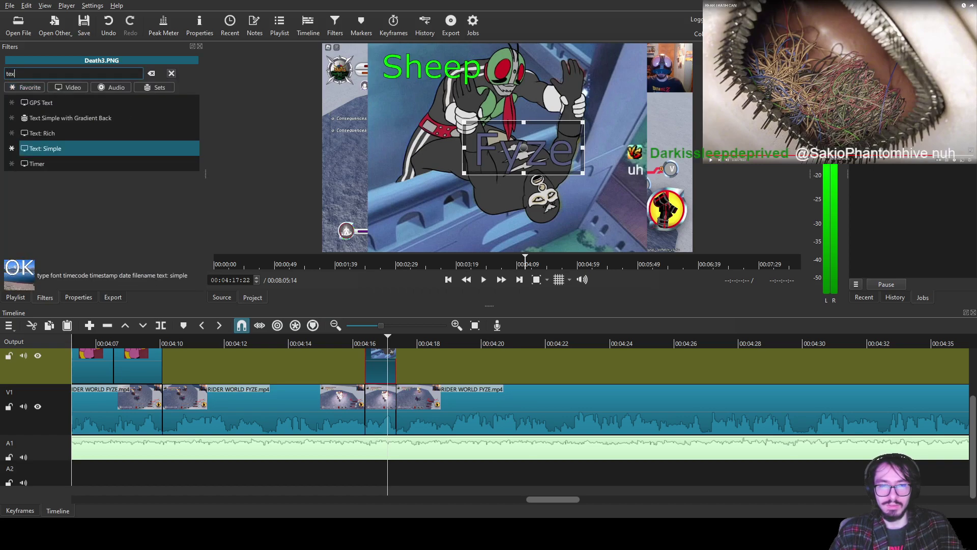
pyautogui.press('Return')
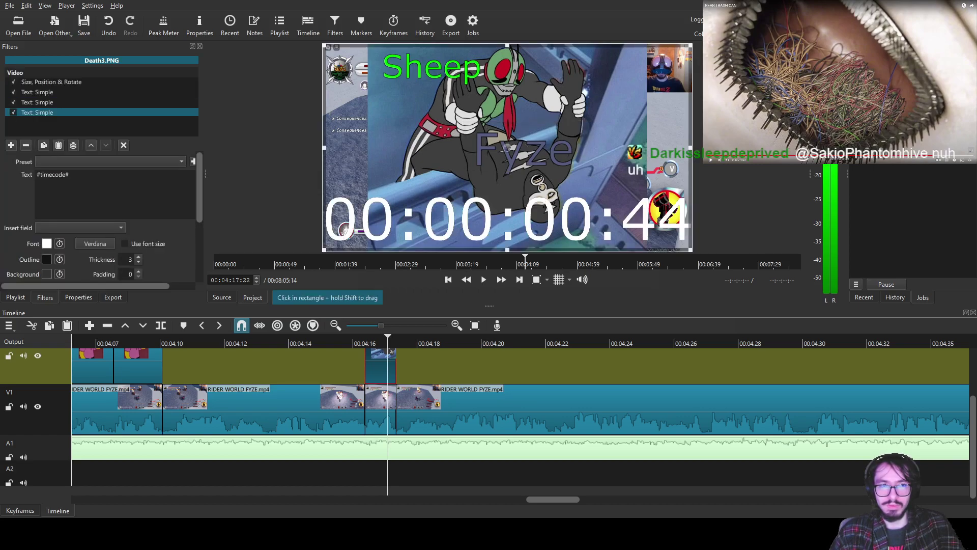
pyautogui.write('Spammin')
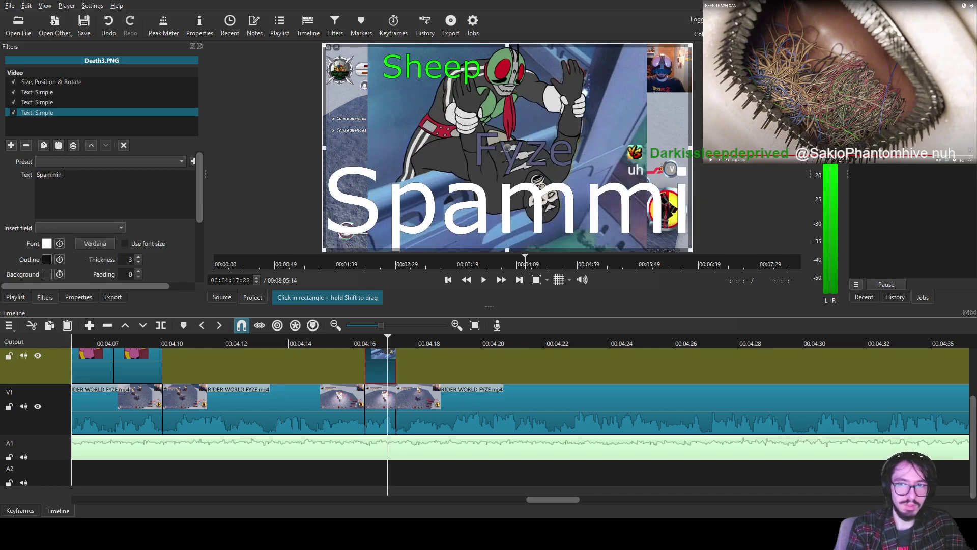
pyautogui.write('g EEEEE')
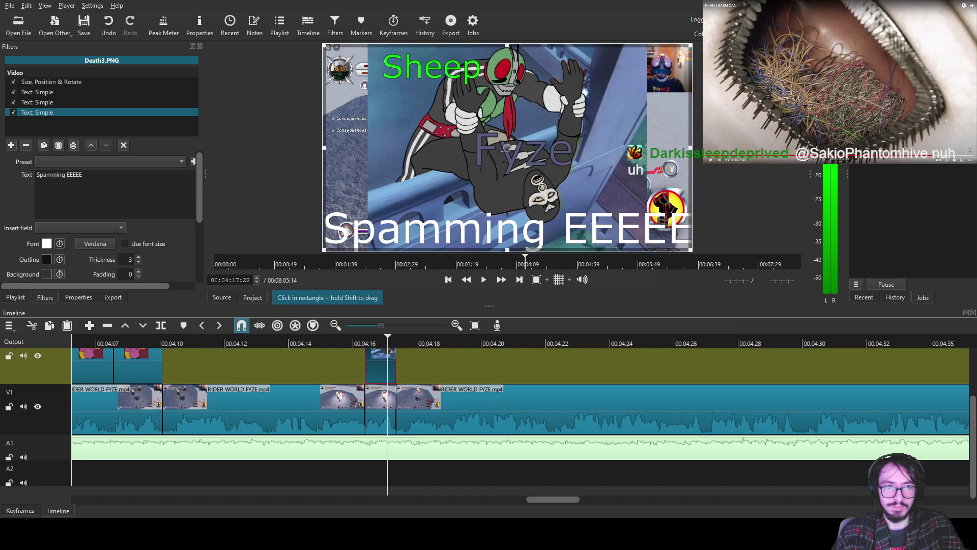
pyautogui.scroll(5, 130, 259)
pyautogui.scroll(5, 130, 260)
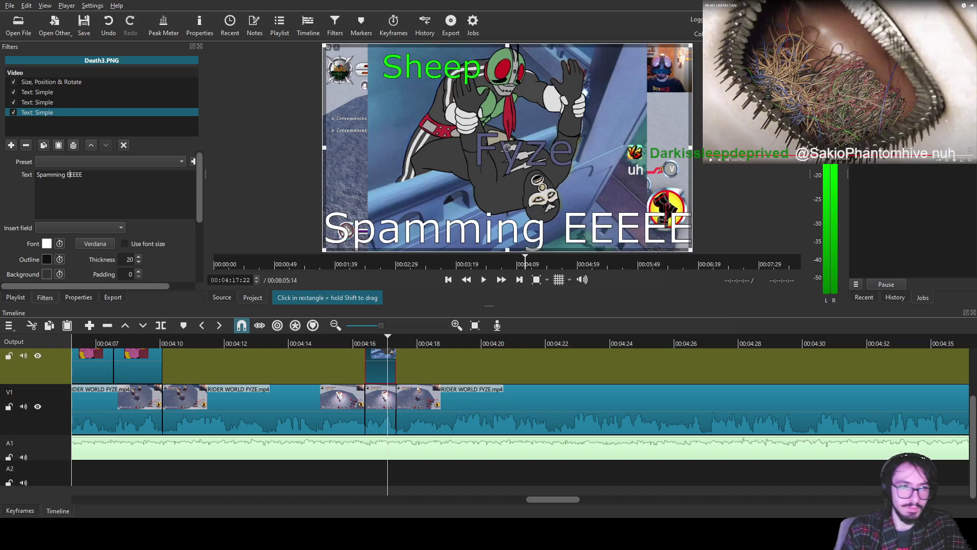
# - Shorten the third caption to just EEEEE and enclose it in double quotation marks
pyautogui.press('BackSpace')
pyautogui.press('BackSpace')
pyautogui.press('BackSpace')
pyautogui.press('BackSpace')
pyautogui.press('BackSpace')
pyautogui.press('BackSpace')
pyautogui.press('BackSpace')
pyautogui.press('BackSpace')
pyautogui.press('BackSpace')
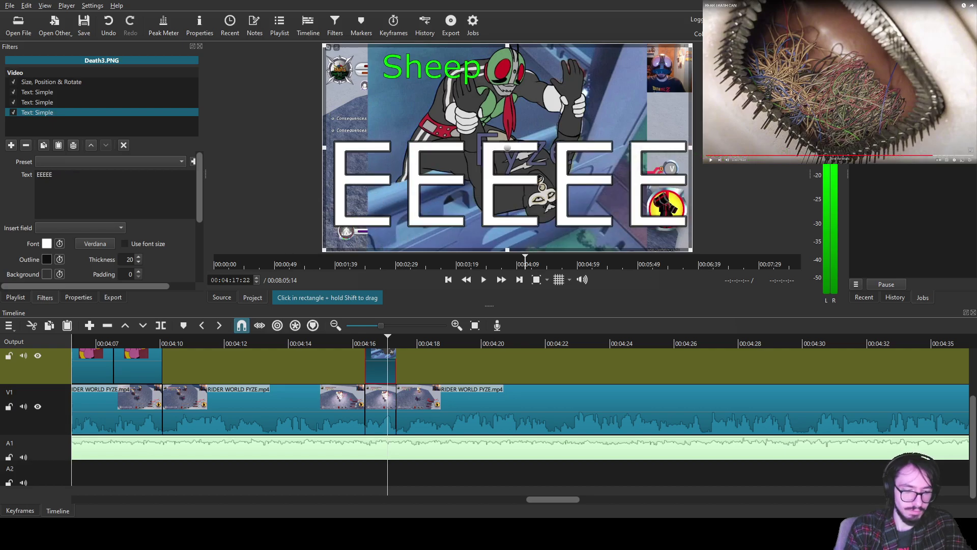
pyautogui.write('"')
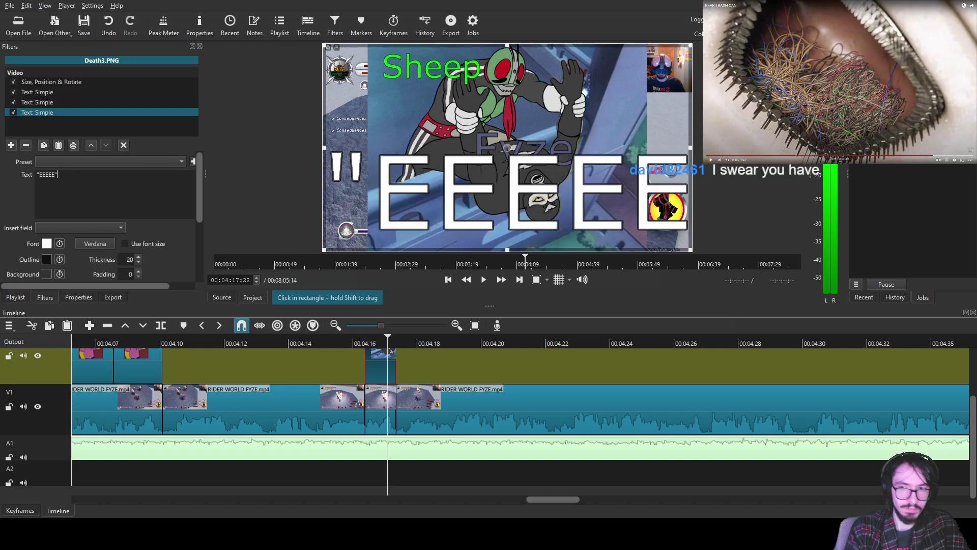
# - Shrink the quoted EEEEE caption, place it directly above the Fyze caption, and save the project
pyautogui.click(356, 343)
pyautogui.click(484, 280)
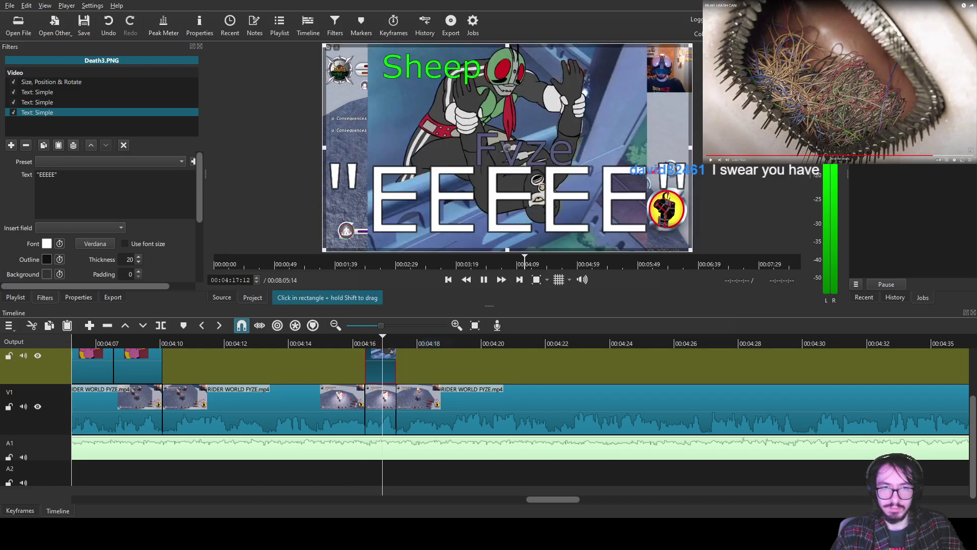
pyautogui.press('space')
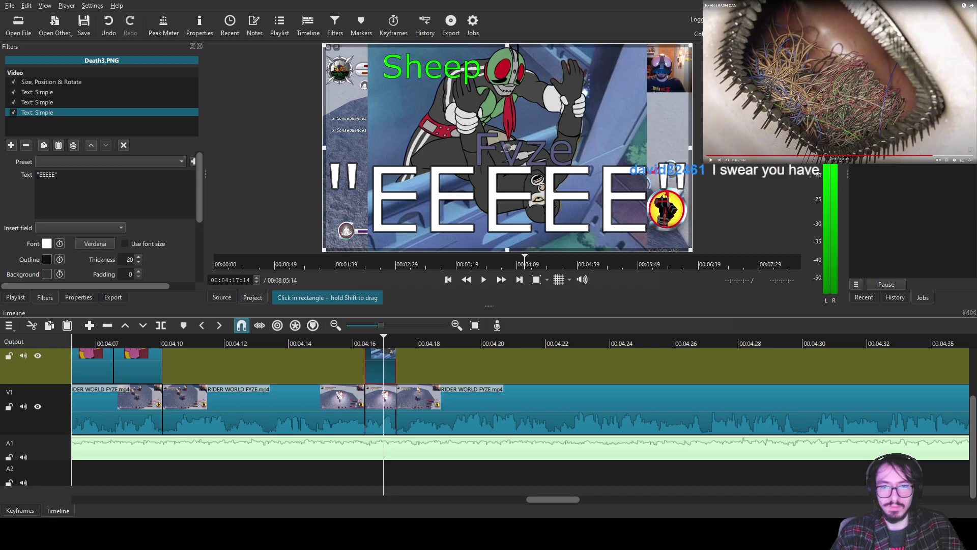
pyautogui.moveTo(691, 45); pyautogui.dragTo(633, 121)
pyautogui.moveTo(566, 100); pyautogui.dragTo(519, 105)
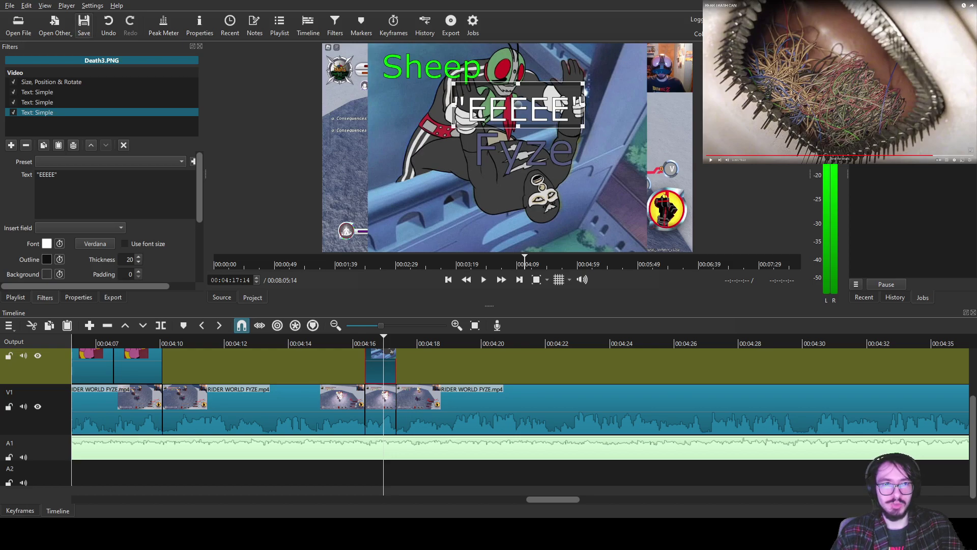
pyautogui.hotkey('ctrl', 's')
# - Play the footage past Death3.PNG and split the V1 clip near 00:04:18:10 and again just under a second further on
pyautogui.click(518, 407)
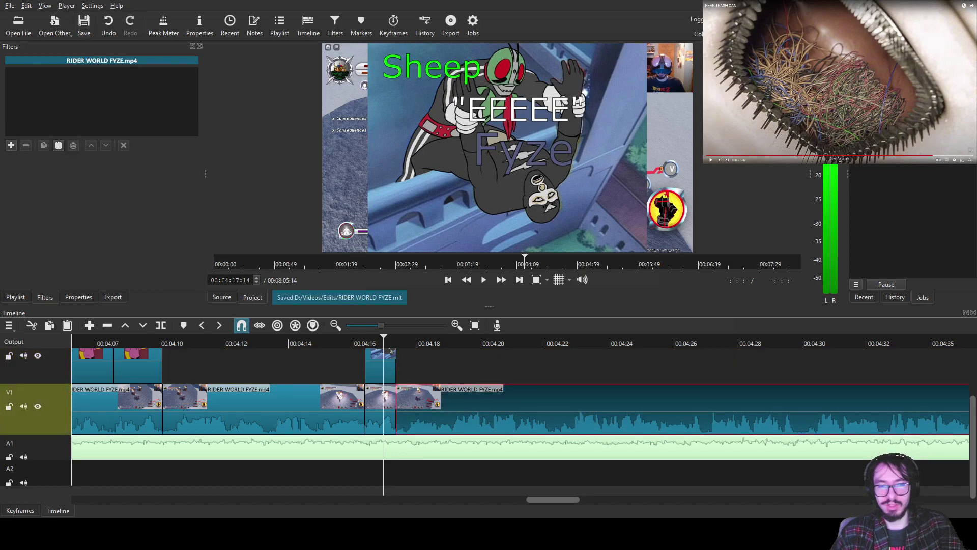
pyautogui.click(355, 342)
pyautogui.click(484, 280)
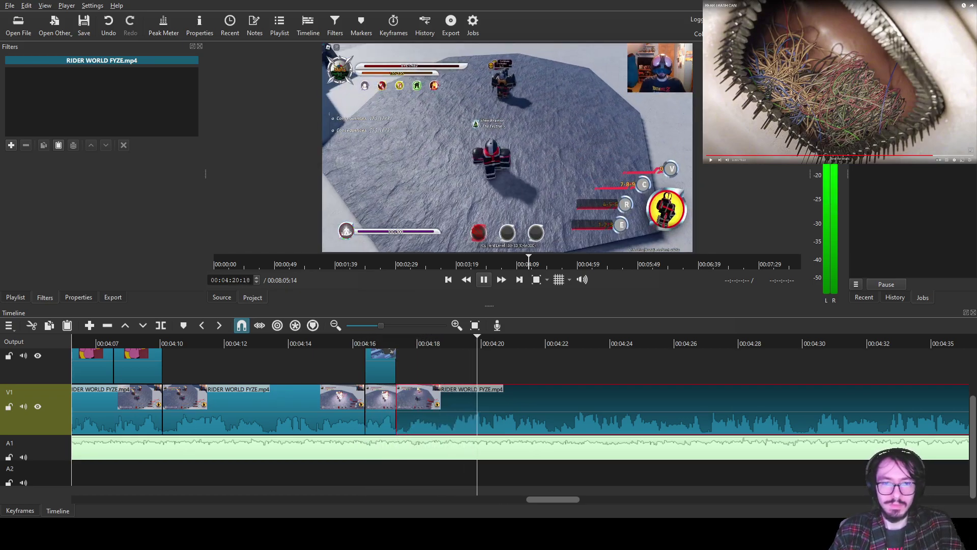
pyautogui.press('space')
pyautogui.moveTo(415, 341); pyautogui.dragTo(413, 341)
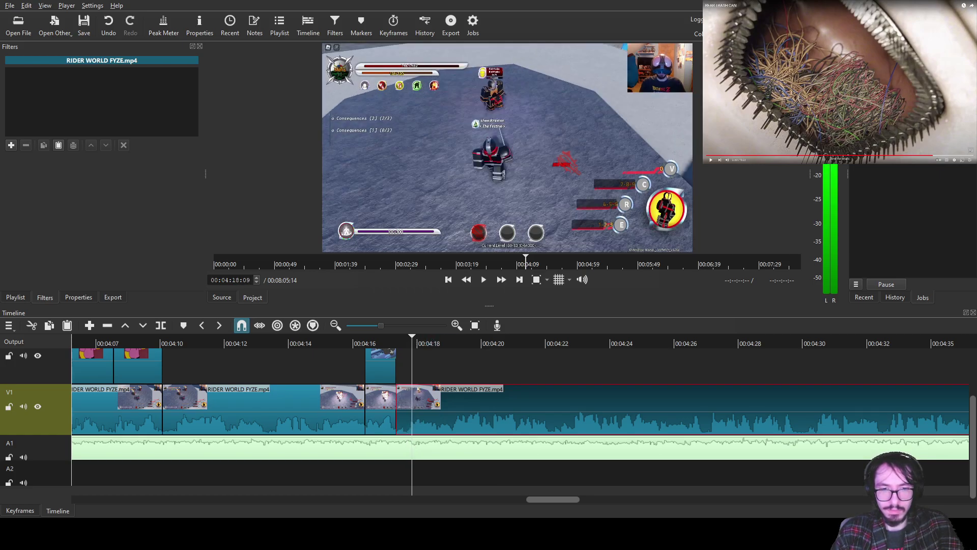
pyautogui.press('s')
pyautogui.press('space')
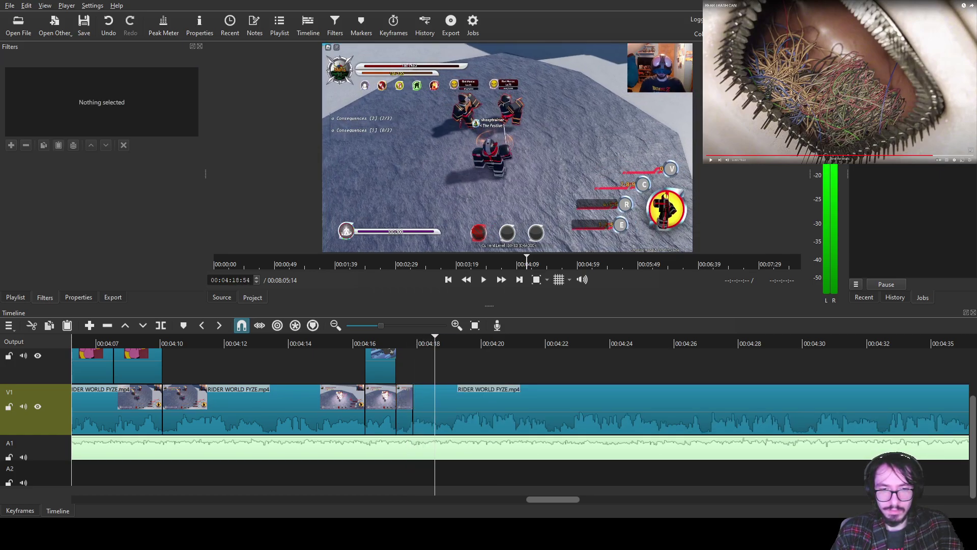
pyautogui.press('s')
# - Place Chase.PNG on the track above the new short V1 segment and trim it to that segment's length
pyautogui.click(426, 341)
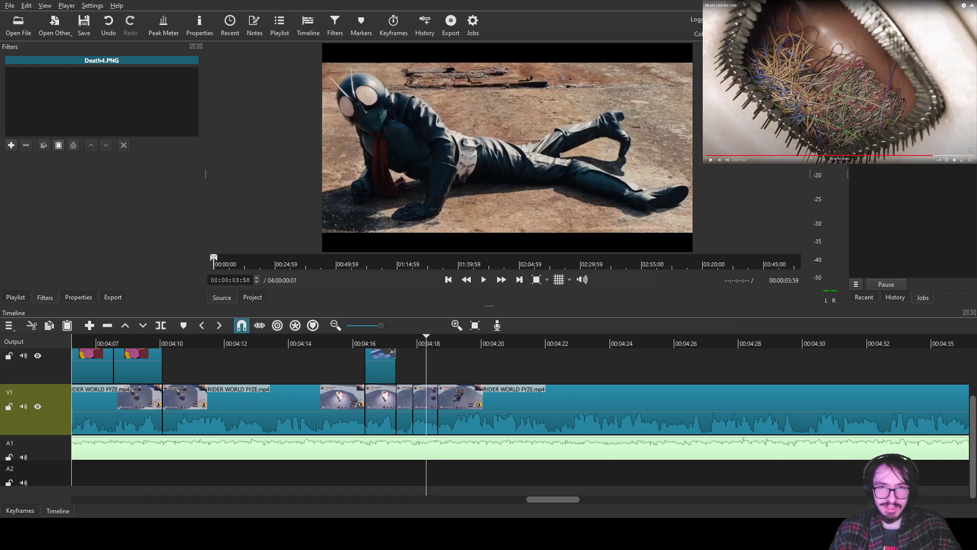
pyautogui.moveTo(507, 148); pyautogui.dragTo(413, 365)
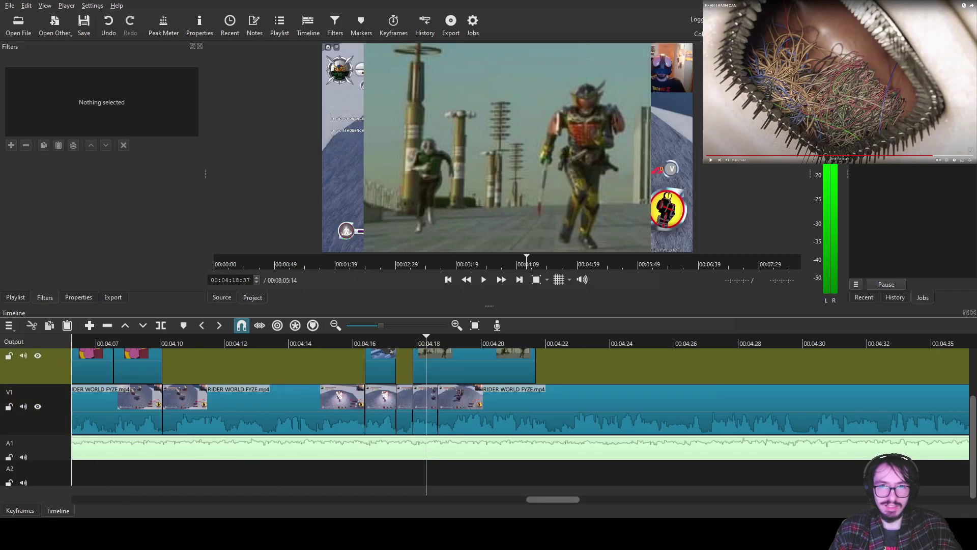
pyautogui.click(474, 366)
pyautogui.moveTo(535, 366); pyautogui.dragTo(438, 366)
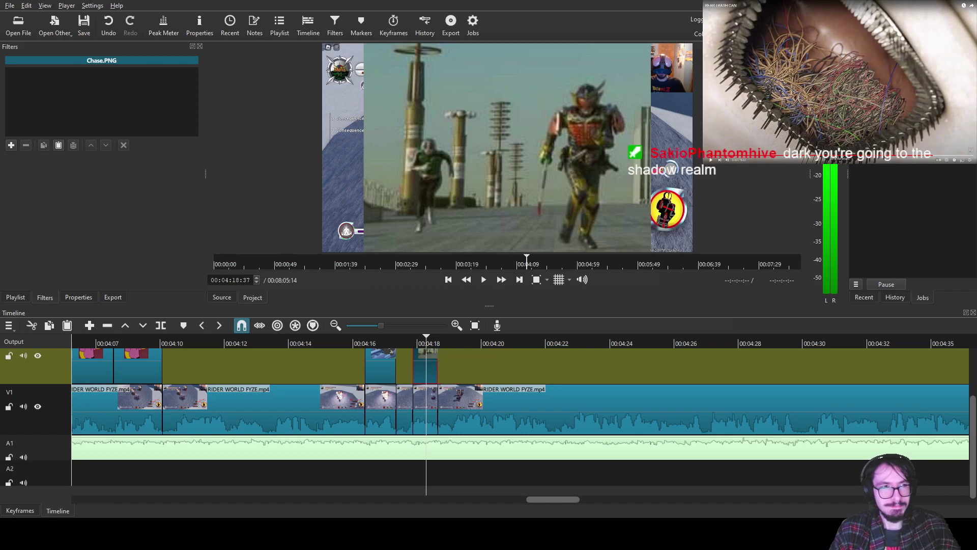
# - Add the Size, Position & Rotate and Text: Simple filters to Chase.PNG
pyautogui.click(11, 145)
pyautogui.write('siz')
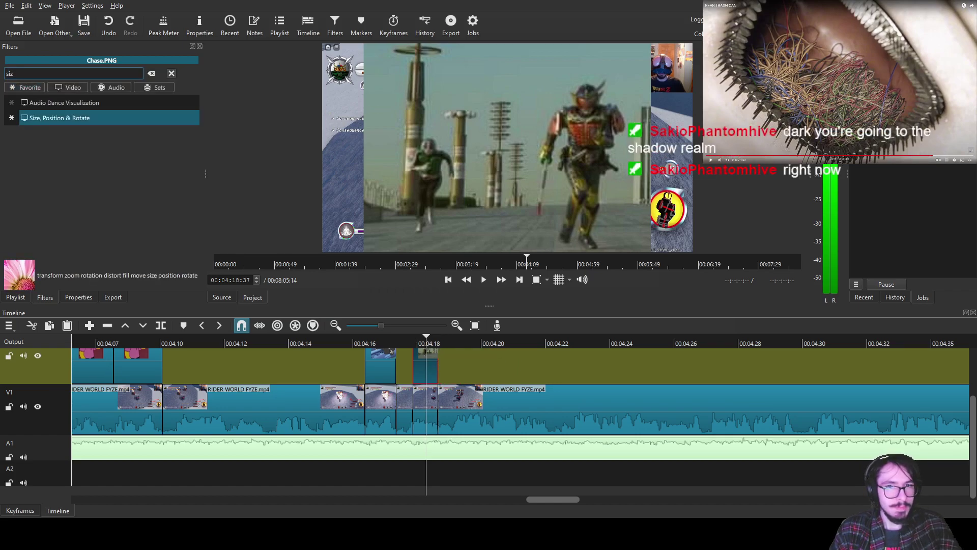
pyautogui.press('Return')
pyautogui.click(11, 145)
pyautogui.write('tex')
pyautogui.press('Return')
# - Replace Chase.PNG's default timecode text with "Sheep", set the outline thickness to 20, and change the font color to bright green
pyautogui.hotkey('ctrl', 'a')
pyautogui.write('Sheep')
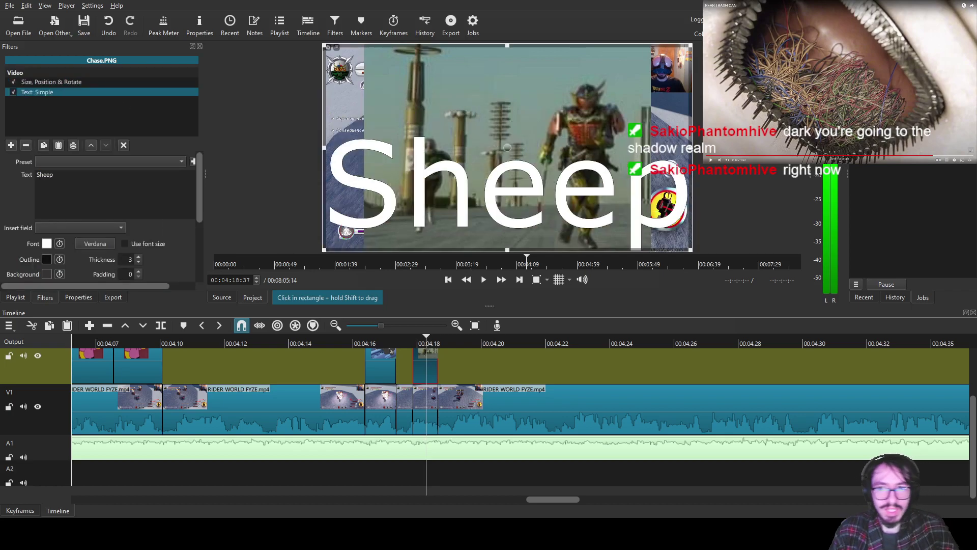
pyautogui.scroll(16, 130, 259)
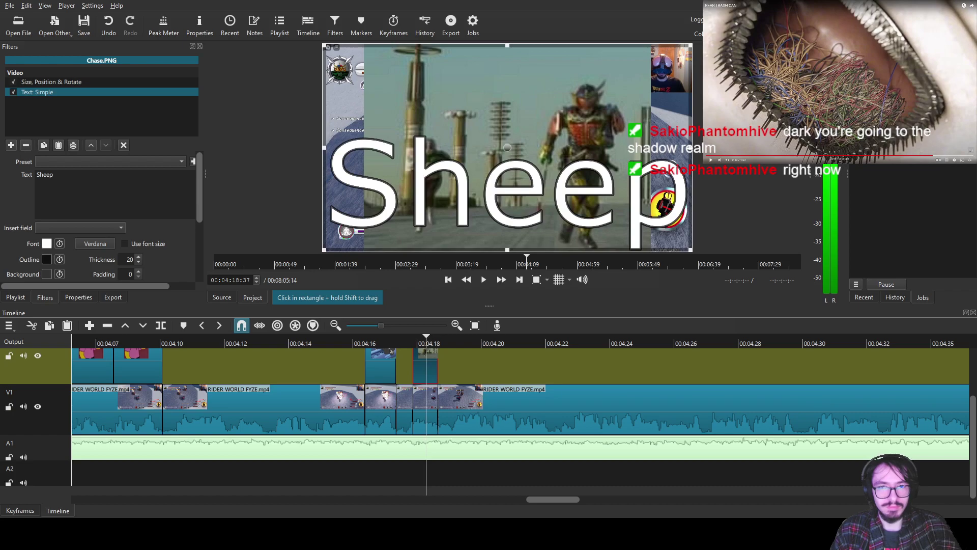
pyautogui.press('Return')
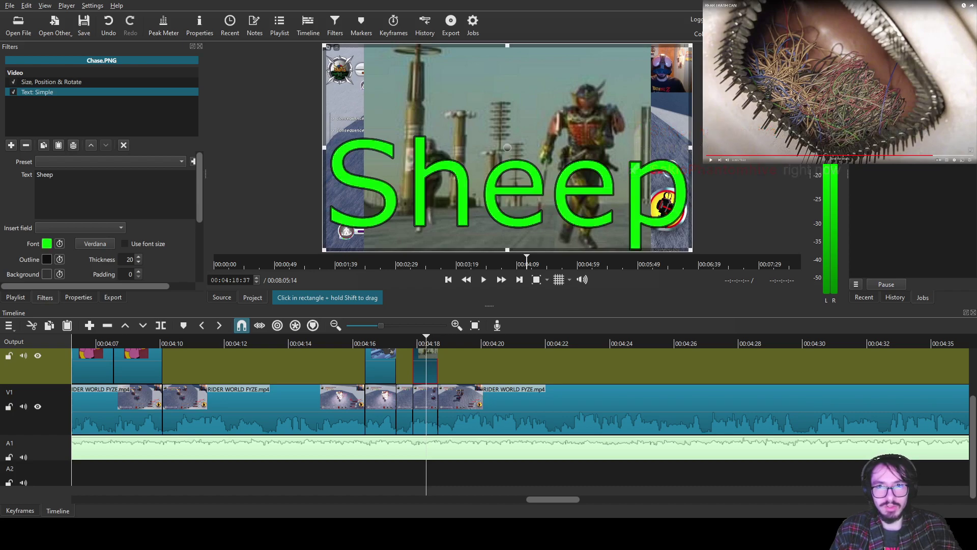
# - Shrink the Sheep caption over the green runner and add a second Text: Simple filter reading "Fyze" with outline thickness 20
pyautogui.moveTo(691, 45); pyautogui.dragTo(431, 125)
pyautogui.write('ftex')
pyautogui.press('Return')
pyautogui.hotkey('ctrl', 'a')
pyautogui.write('Fyze')
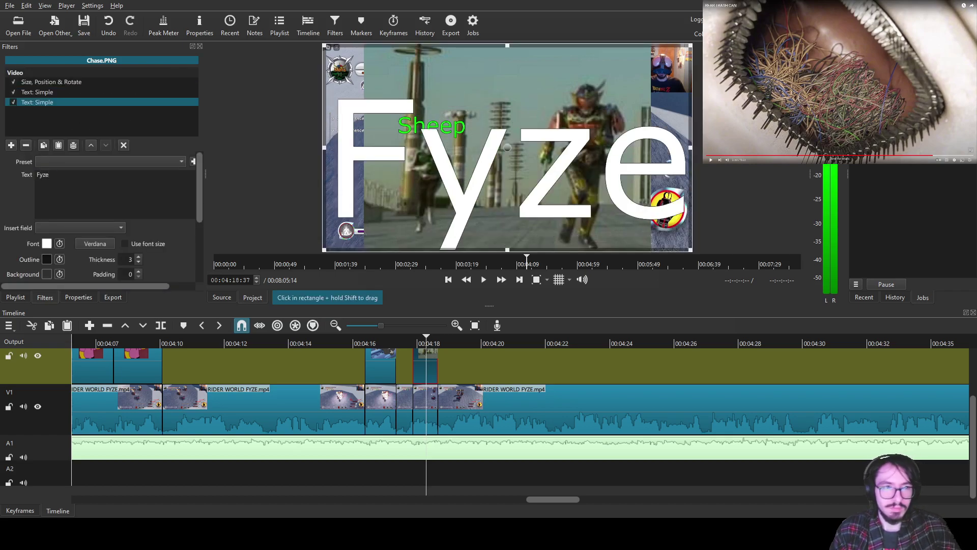
pyautogui.scroll(17, 130, 259)
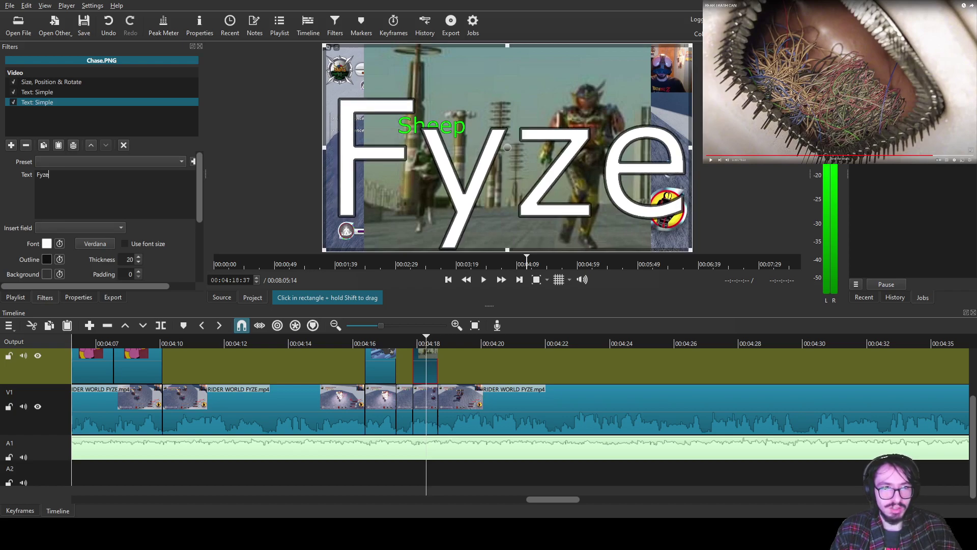
# - Recolor Chase.PNG's Fyze caption to match the muted purple-blue Fyze text on Death3.PNG and shrink it above the orange armored runner
pyautogui.click(380, 367)
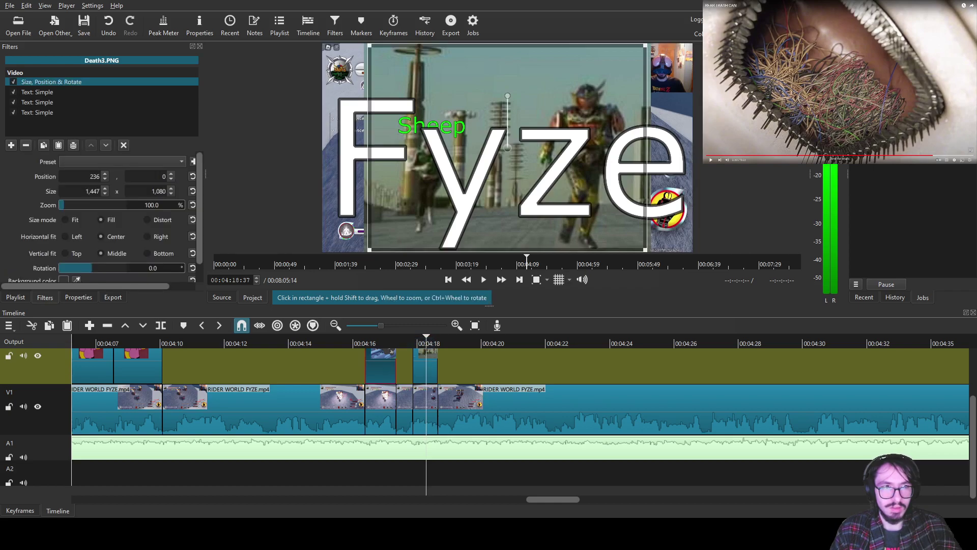
pyautogui.click(382, 340)
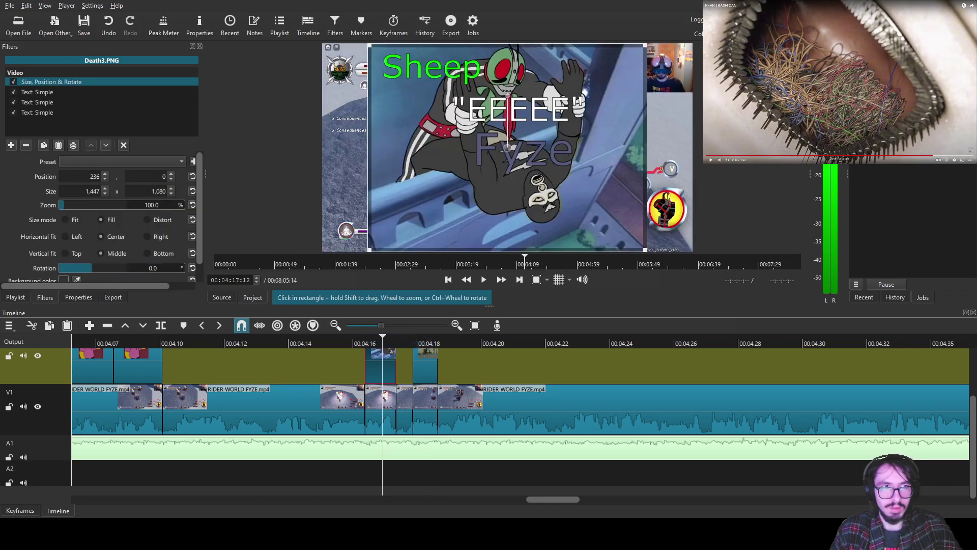
pyautogui.click(37, 92)
pyautogui.click(37, 101)
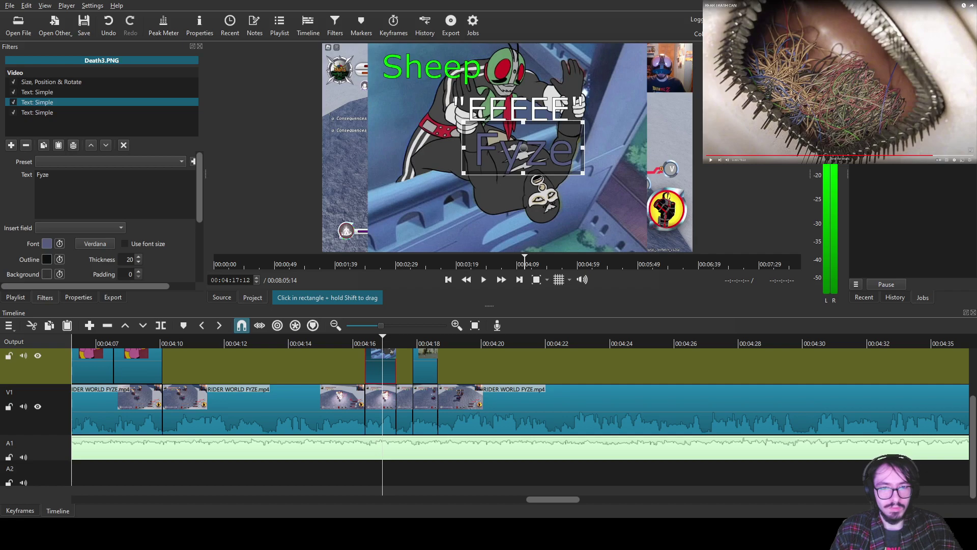
pyautogui.click(425, 369)
pyautogui.click(421, 340)
pyautogui.click(37, 102)
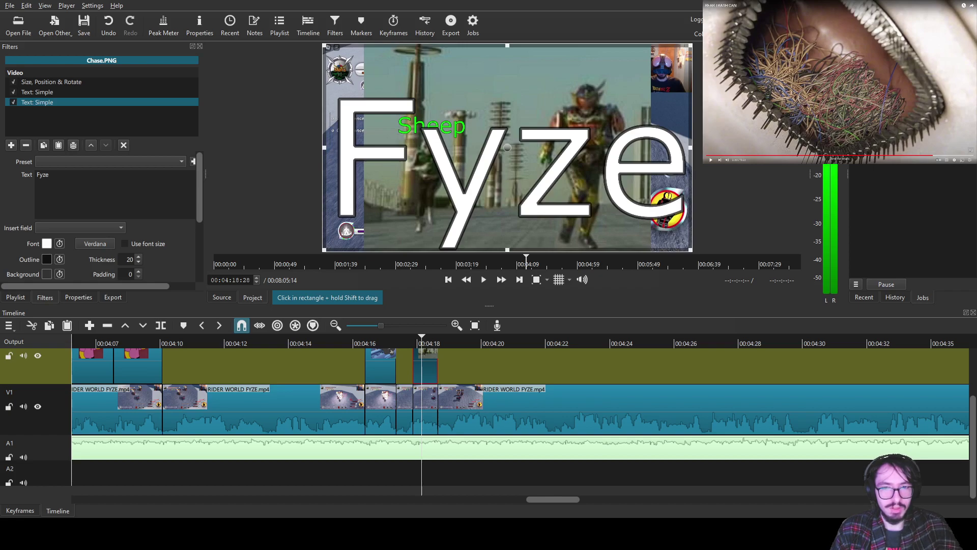
pyautogui.moveTo(690, 45); pyautogui.dragTo(588, 65)
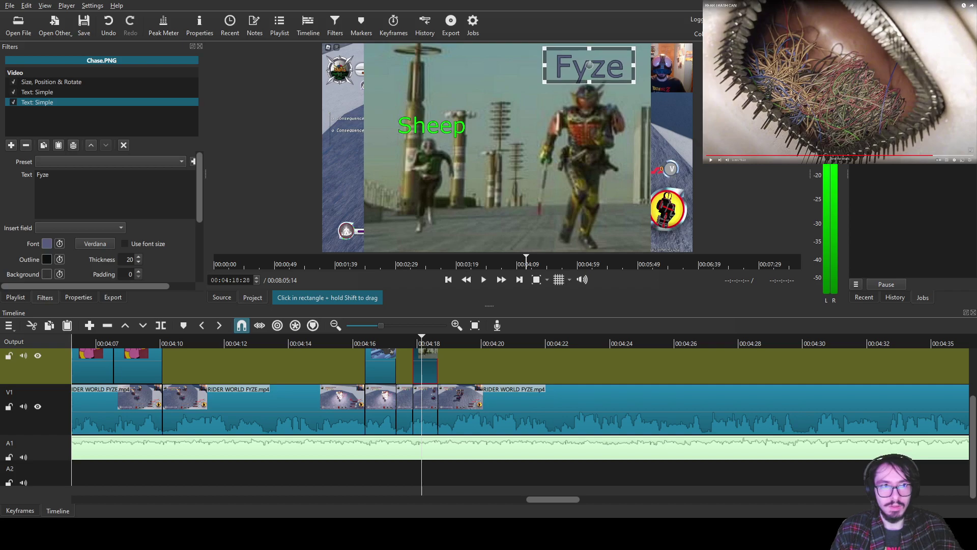
# - Add a third Text: Simple filter to Chase.PNG reading "RRRRR" in quotes, with outline thickness 20, and shrink it between the two runners
pyautogui.click(11, 145)
pyautogui.write('tex')
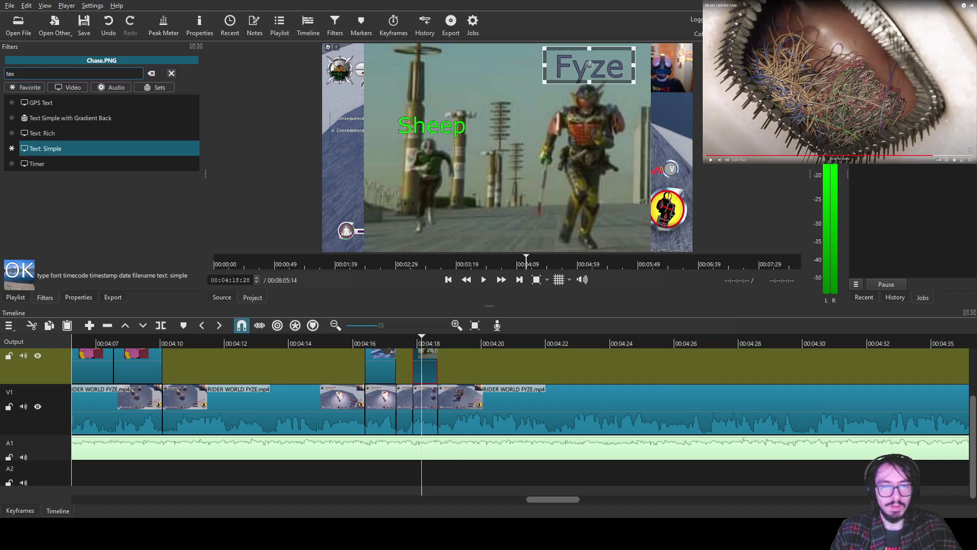
pyautogui.click(37, 147)
pyautogui.write('"RRRRR"')
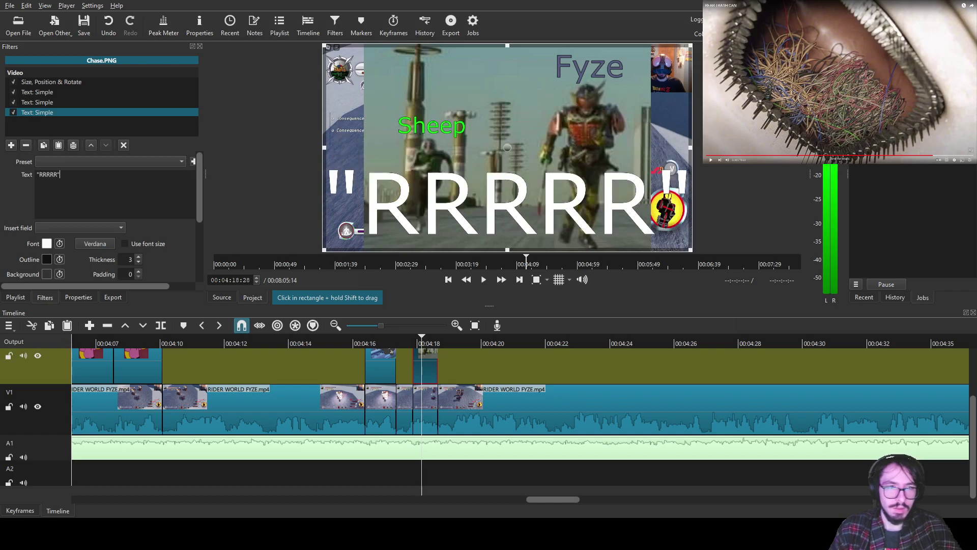
pyautogui.click(138, 256)
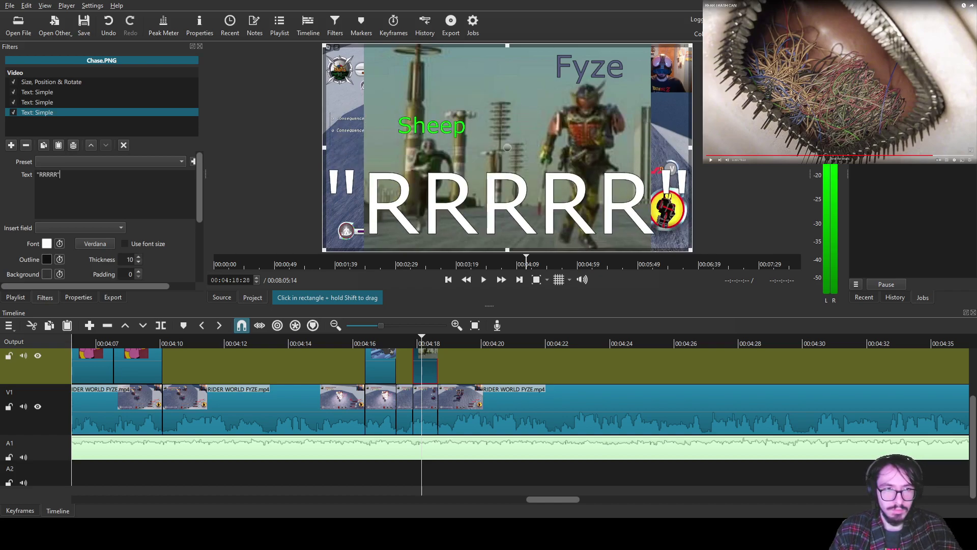
pyautogui.scroll(1, 127, 259)
pyautogui.hotkey('ctrl', 's')
pyautogui.moveTo(691, 45); pyautogui.dragTo(540, 185)
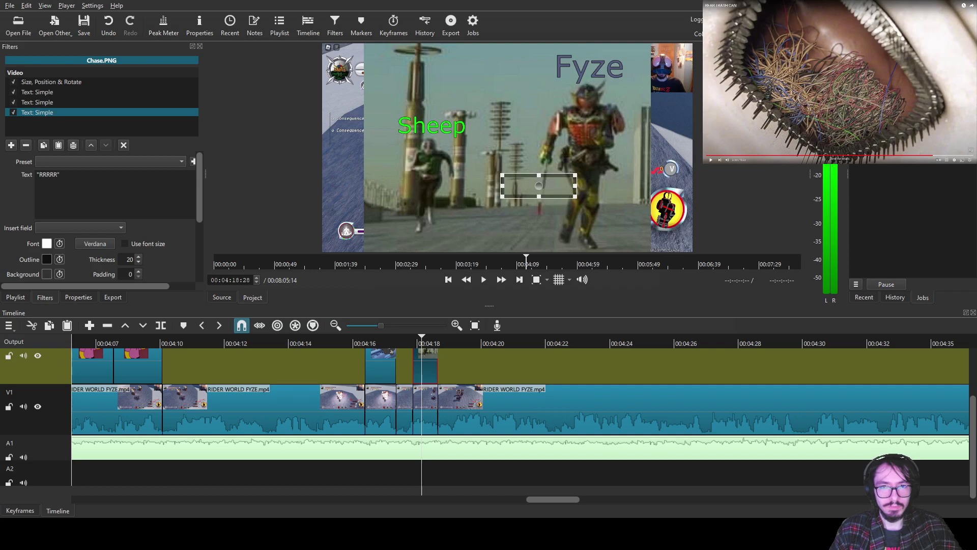
# - Play back the captioned overlay section, save the project, and review the V1 gameplay footage that follows it
pyautogui.click(455, 400)
pyautogui.moveTo(358, 341); pyautogui.dragTo(351, 341)
pyautogui.click(483, 280)
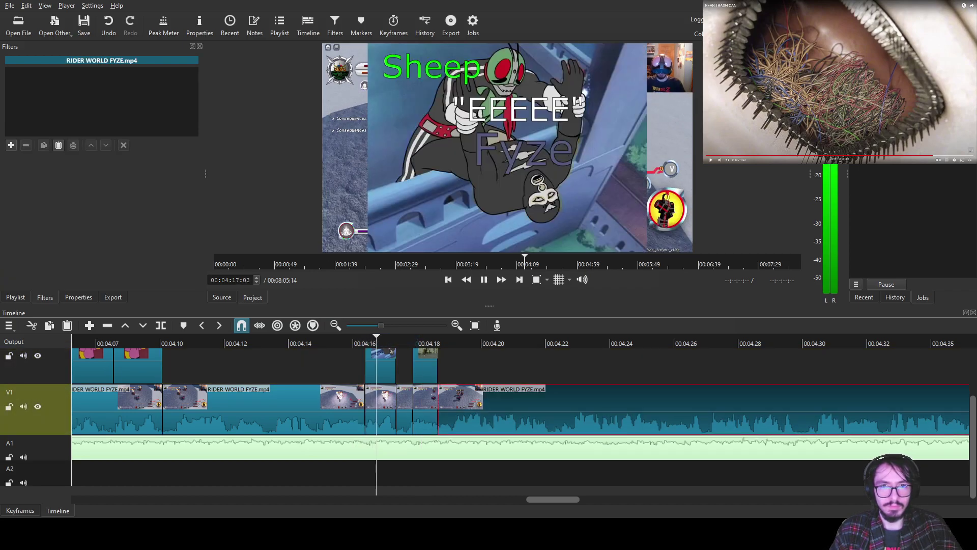
pyautogui.hotkey('ctrl', 's')
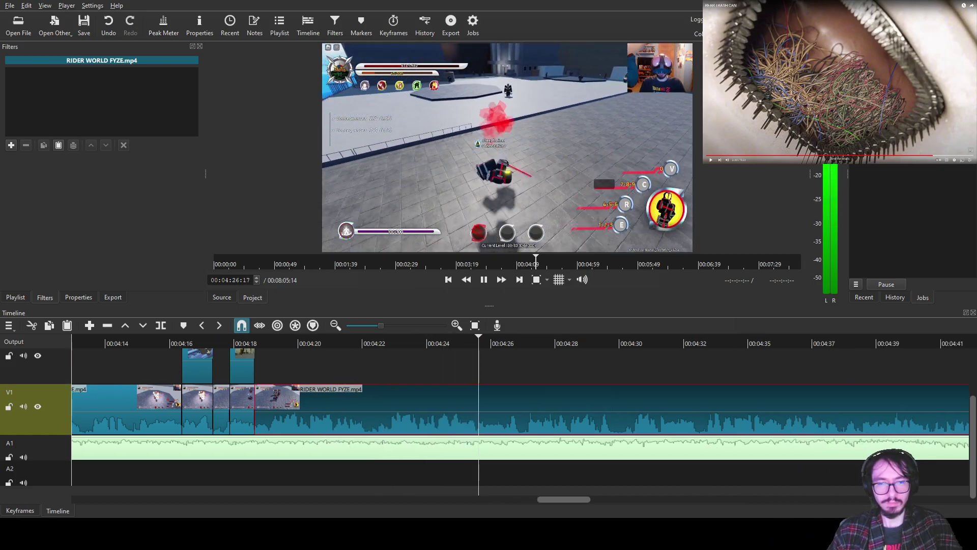
pyautogui.moveTo(277, 342); pyautogui.dragTo(256, 342)
pyautogui.press('space')
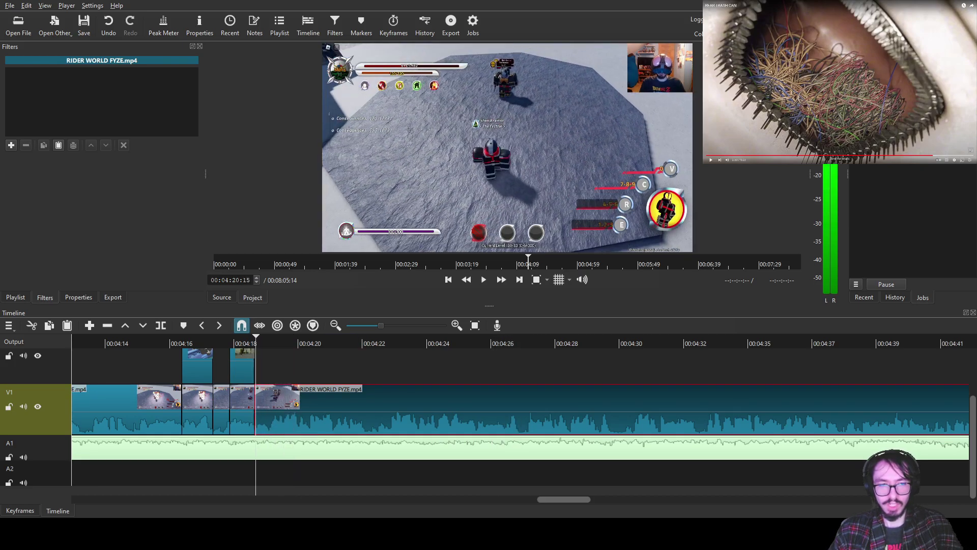
pyautogui.press('space')
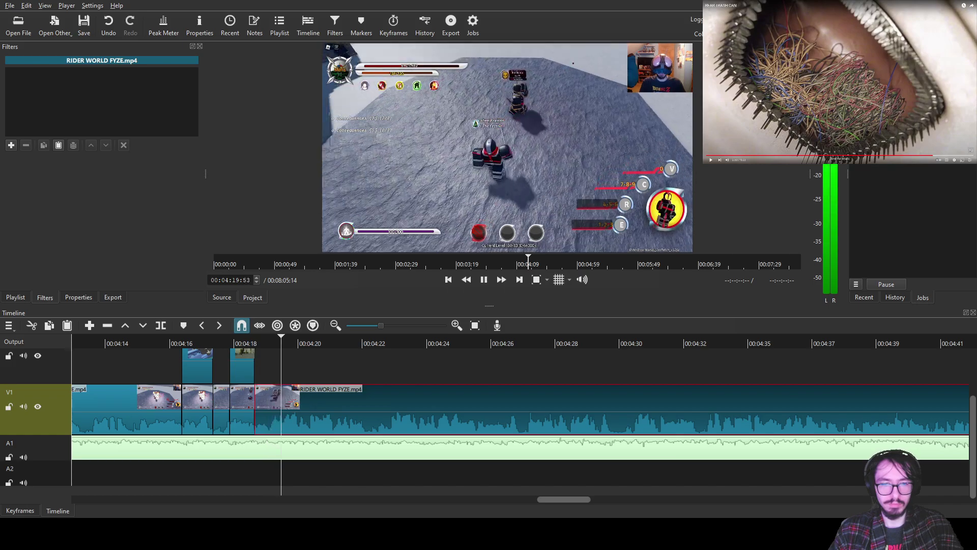
pyautogui.moveTo(338, 342); pyautogui.dragTo(443, 343)
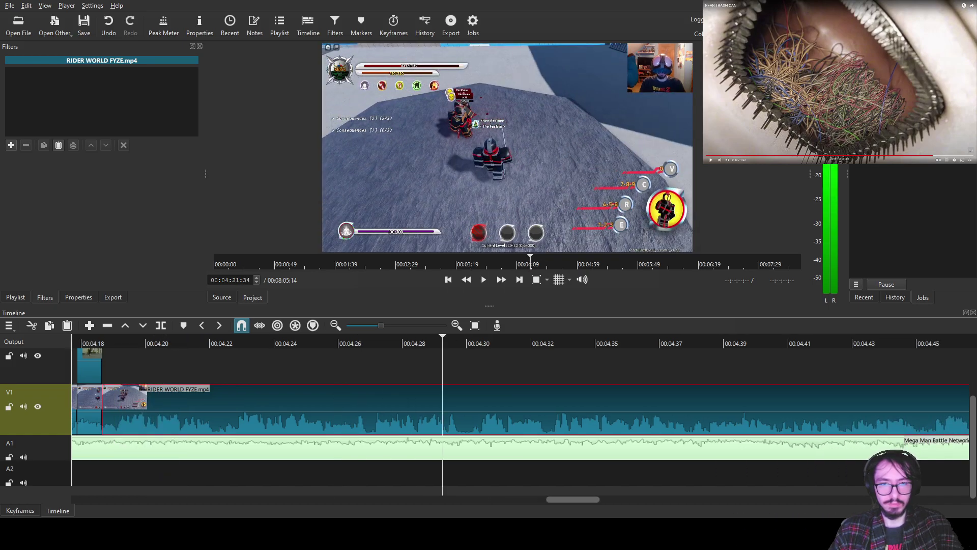
pyautogui.press('space')
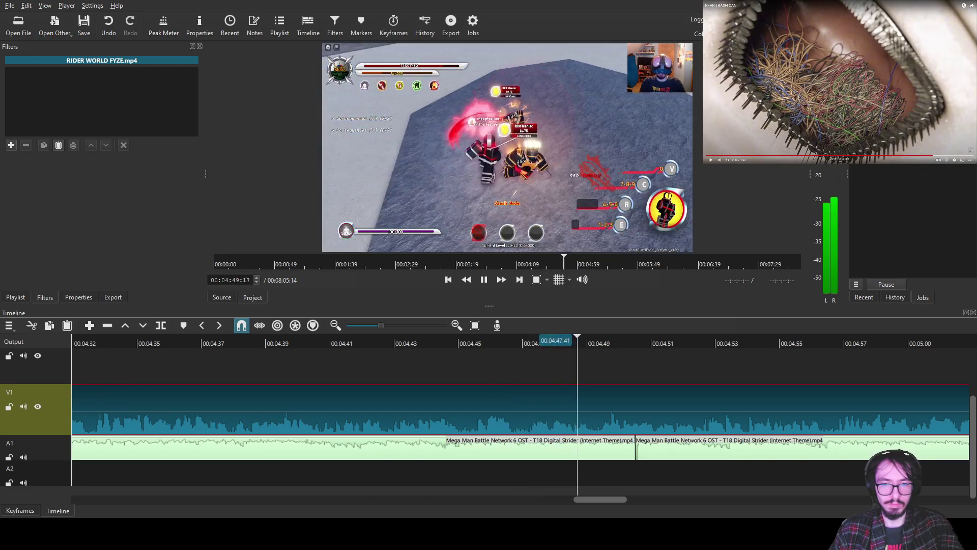
# - Split the V1 footage at about 04:47 and move the later part back to start directly after the Chase.PNG segment
pyautogui.click(528, 343)
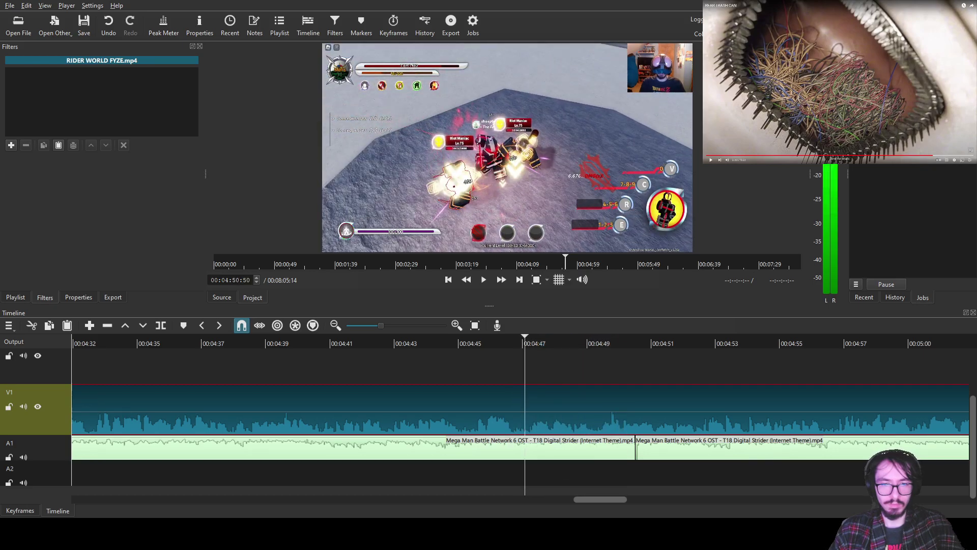
pyautogui.press('s')
pyautogui.hscroll(-3, 528, 387)
pyautogui.moveTo(723, 410); pyautogui.dragTo(259, 397)
pyautogui.hscroll(20, 521, 409)
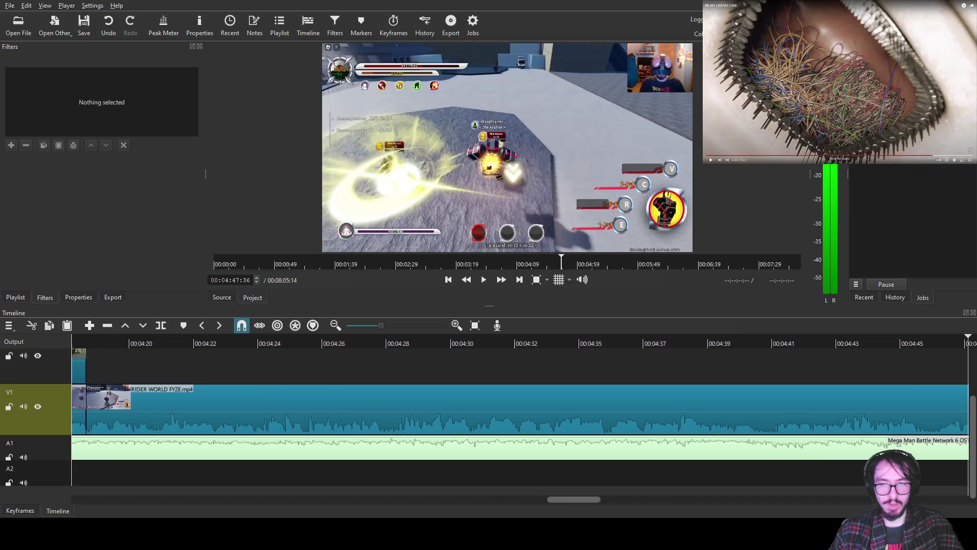
pyautogui.hscroll(-3, 509, 408)
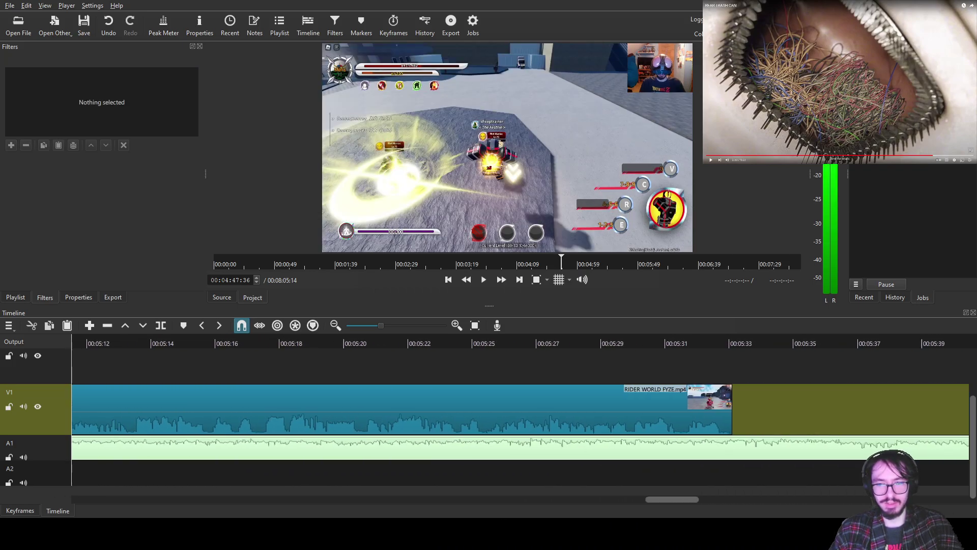
pyautogui.hscroll(-4, 520, 410)
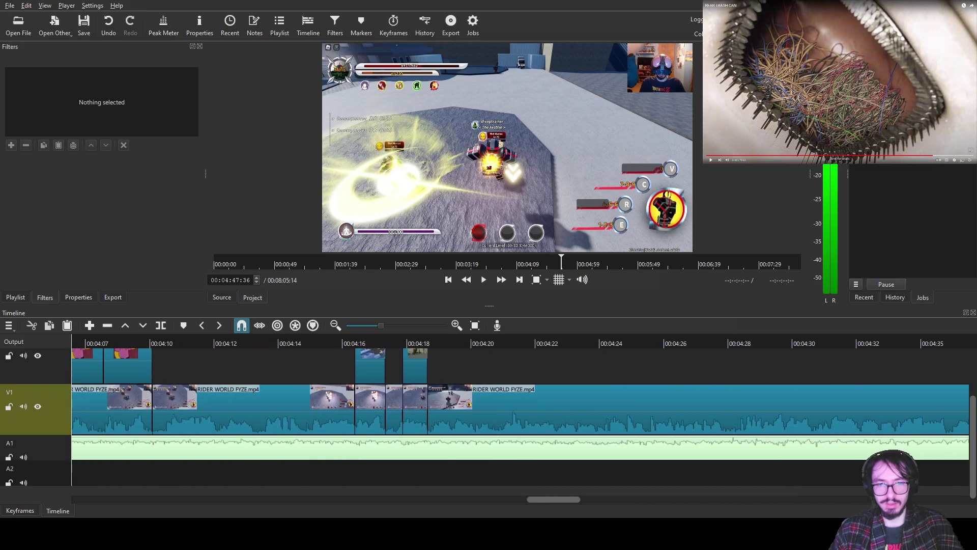
# - Review the moved V1 footage and split it at about 04:42, in the open-arena shot facing the two enemies
pyautogui.click(484, 407)
pyautogui.moveTo(436, 342); pyautogui.dragTo(430, 342)
pyautogui.press('space')
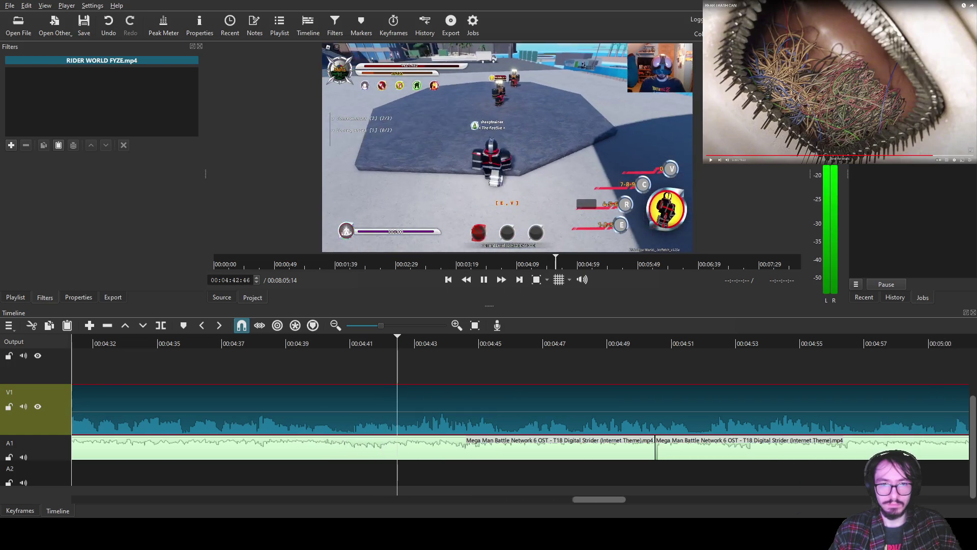
pyautogui.click(382, 342)
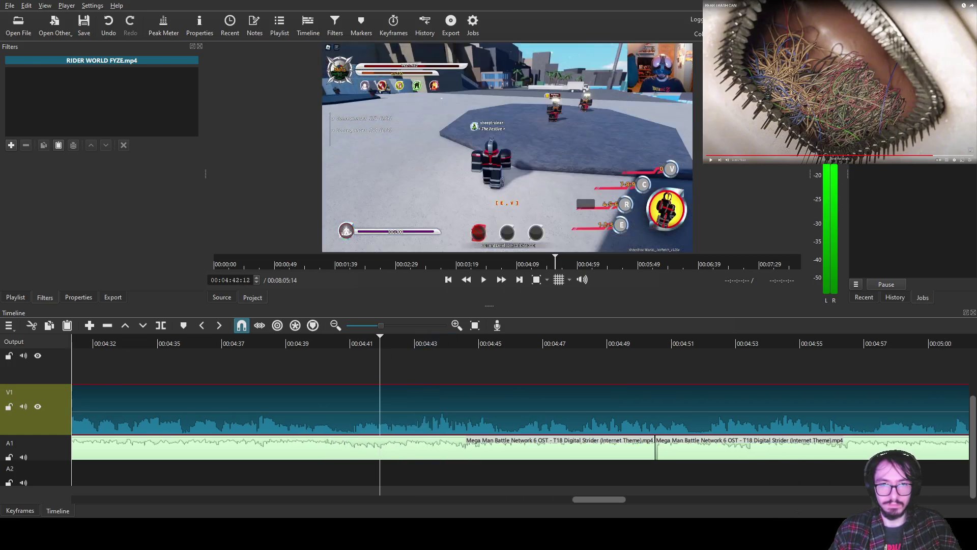
pyautogui.moveTo(383, 342)
pyautogui.mouseDown()
pyautogui.moveTo(402, 342)
pyautogui.moveTo(390, 342)
pyautogui.mouseUp()
pyautogui.press('s')
# - Split V1 again at about 04:43 to isolate a short segment of roughly one second
pyautogui.press('Right')
pyautogui.press('Right')
pyautogui.press('Right')
pyautogui.press('Right')
pyautogui.press('Right')
pyautogui.press('Right')
pyautogui.press('Right')
pyautogui.press('Right')
pyautogui.press('Right')
pyautogui.press('Right')
pyautogui.press('Right')
pyautogui.press('Right')
pyautogui.press('Right')
pyautogui.press('Right')
pyautogui.press('Right')
pyautogui.press('Right')
pyautogui.press('Right')
pyautogui.press('Right')
pyautogui.press('Right')
pyautogui.press('Right')
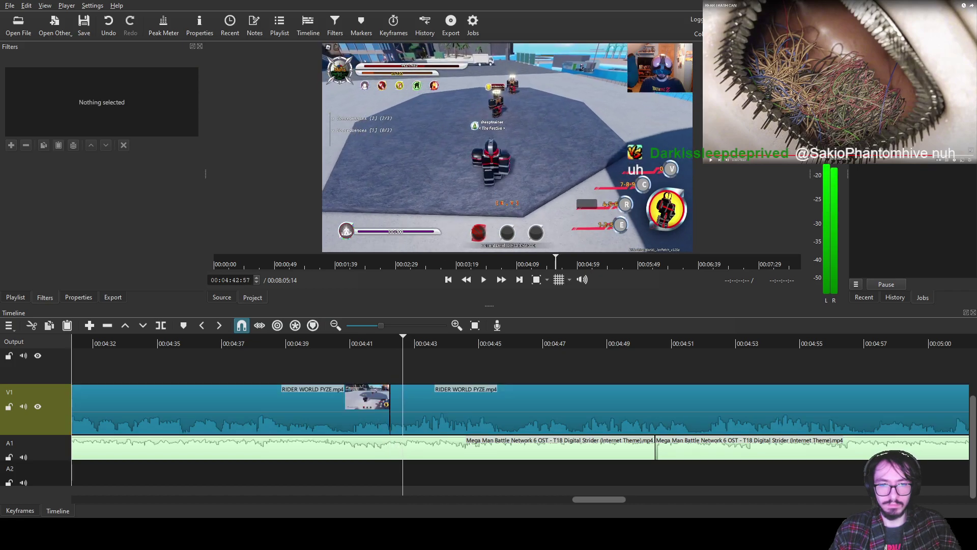
pyautogui.press('Left')
pyautogui.press('Left')
pyautogui.press('Left')
pyautogui.press('Left')
pyautogui.press('Left')
pyautogui.press('Left')
pyautogui.press('Left')
pyautogui.press('Left')
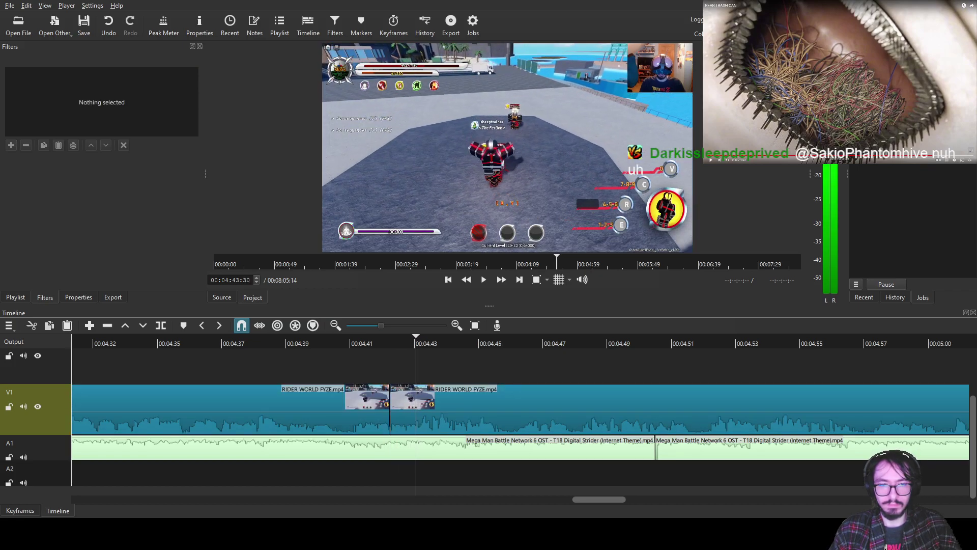
pyautogui.press('s')
# - Place Hands2.png on the track above the isolated V1 segment and trim it to that segment's length
pyautogui.press('Left')
pyautogui.press('Left')
pyautogui.press('Left')
pyautogui.press('Left')
pyautogui.press('Left')
pyautogui.press('Left')
pyautogui.press('Left')
pyautogui.press('Left')
pyautogui.press('Left')
pyautogui.press('Left')
pyautogui.press('Left')
pyautogui.press('Left')
pyautogui.press('Left')
pyautogui.press('Left')
pyautogui.press('Left')
pyautogui.press('Left')
pyautogui.press('Left')
pyautogui.press('Left')
pyautogui.press('Left')
pyautogui.press('Left')
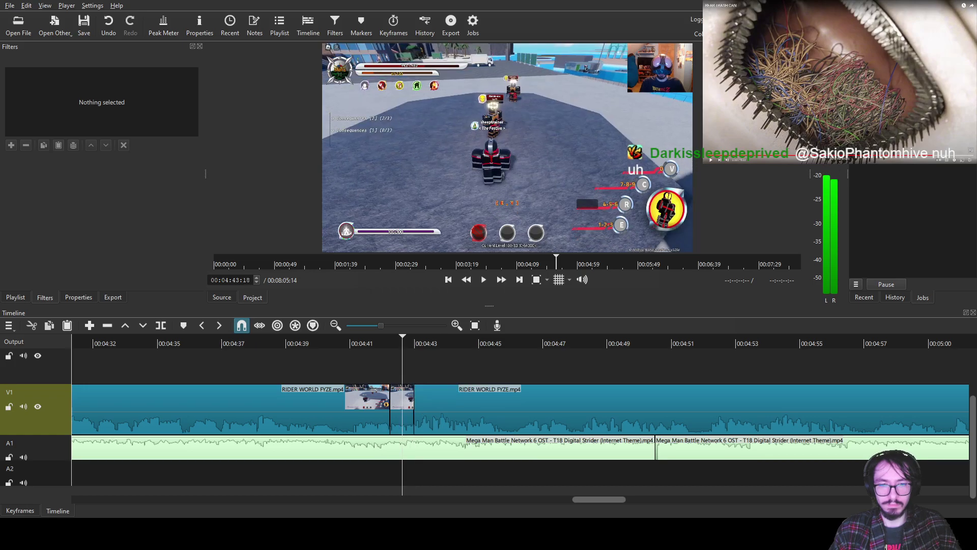
pyautogui.click(402, 407)
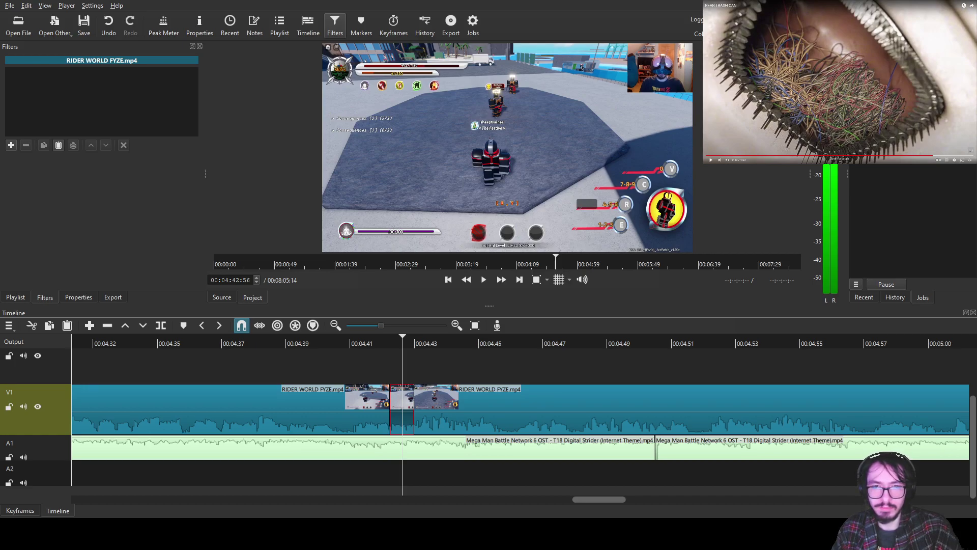
pyautogui.click(377, 341)
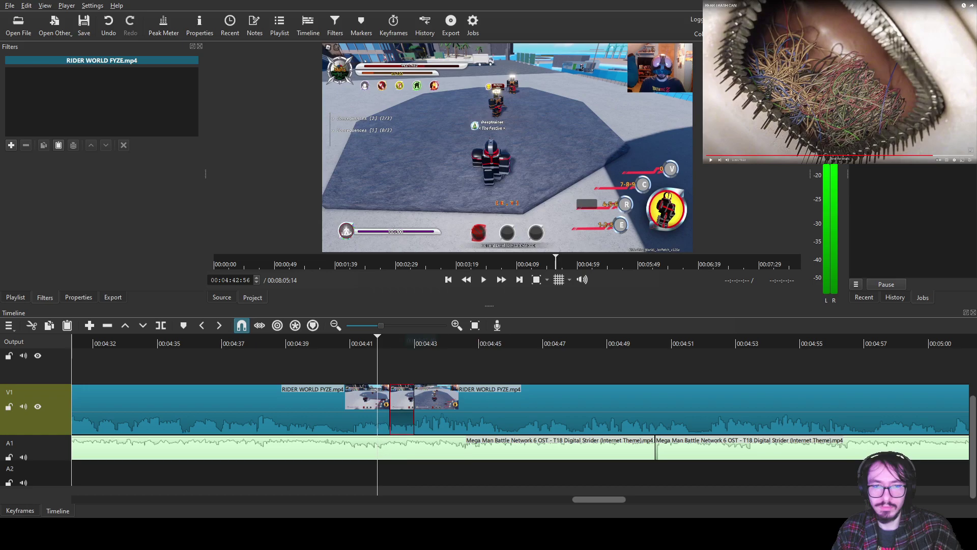
pyautogui.press('space')
pyautogui.click(400, 341)
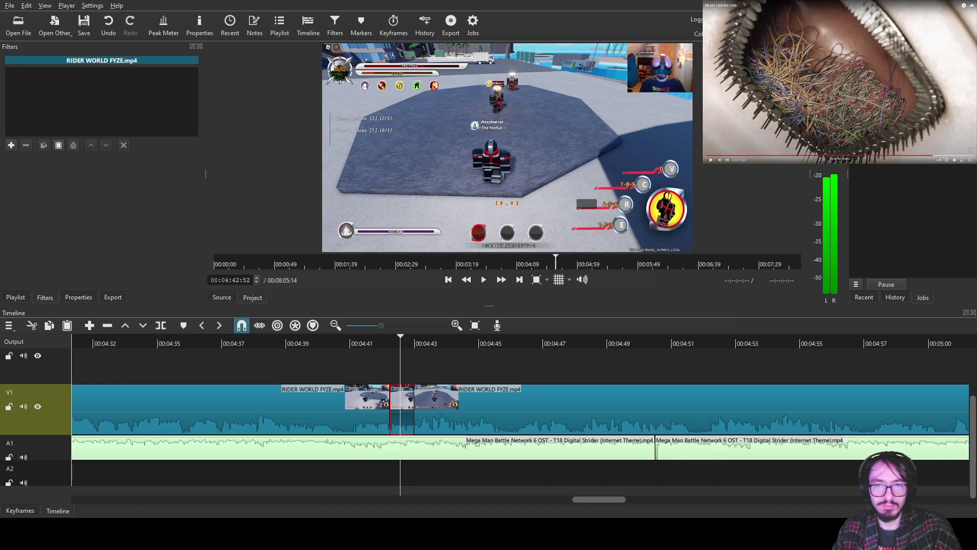
pyautogui.moveTo(507, 148); pyautogui.dragTo(341, 366)
# - Add a Size, Position & Rotate filter to Hands2.png, shrink it to about 65%, and move it into the video frame's lower-left corner
pyautogui.click(11, 146)
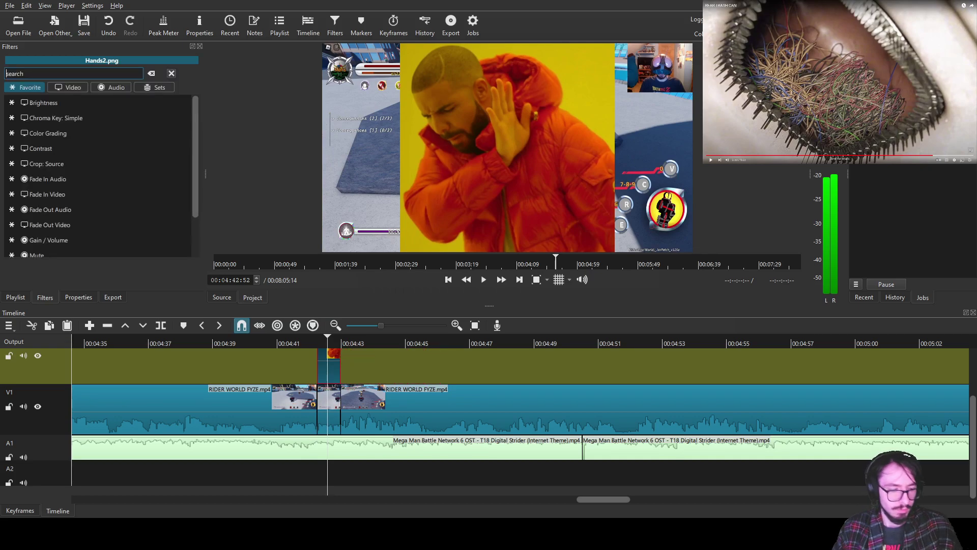
pyautogui.write('siz')
pyautogui.press('Down')
pyautogui.press('Down')
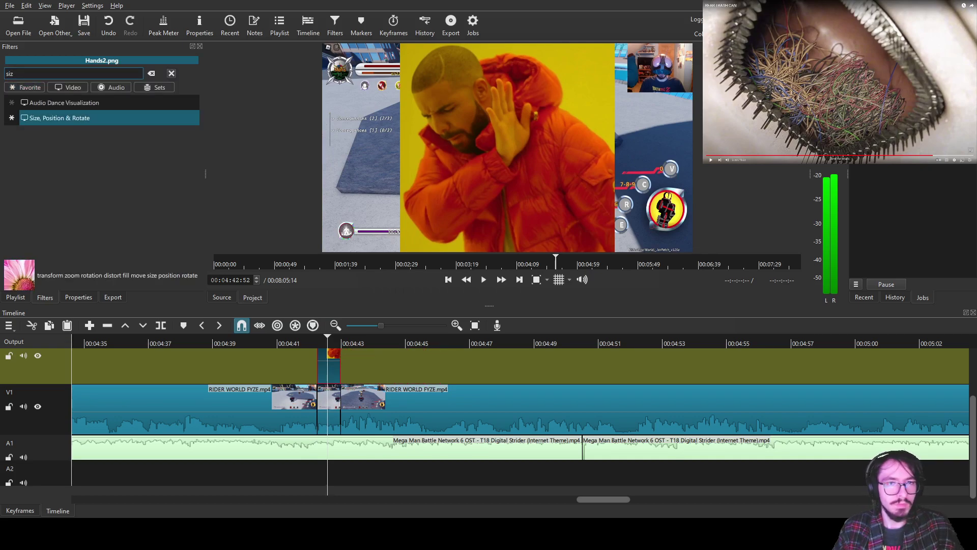
pyautogui.press('Return')
pyautogui.scroll(-2, 508, 147)
pyautogui.moveTo(508, 148); pyautogui.dragTo(389, 184)
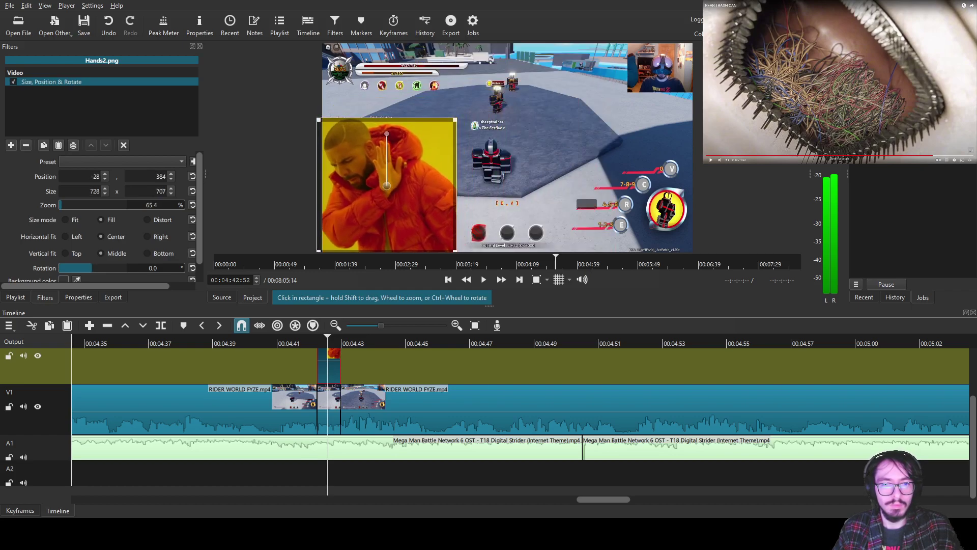
# - Add a Size, Position & Rotate filter to the short V1 segment, zoom it to 200%, and reposition it around the R and E cooldown icons
pyautogui.click(329, 410)
pyautogui.hotkey('ctrl', 'f')
pyautogui.write('siz')
pyautogui.press('Return')
pyautogui.scroll(12, 507, 147)
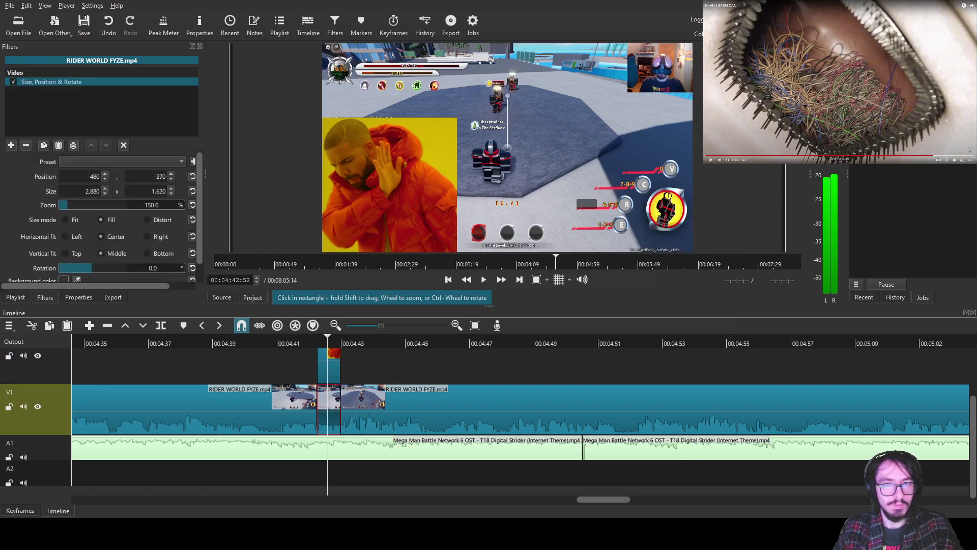
pyautogui.moveTo(507, 147); pyautogui.dragTo(444, 46)
pyautogui.scroll(-2, 508, 147)
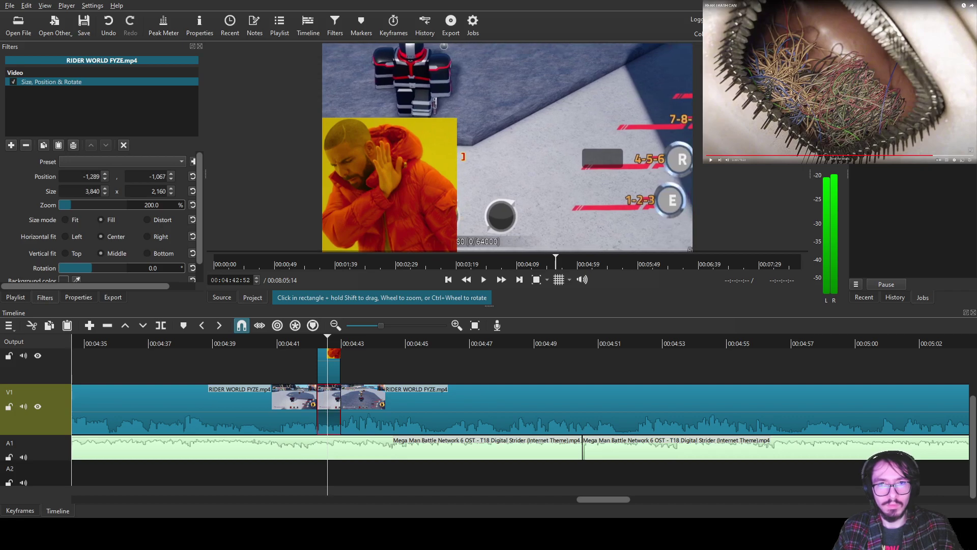
pyautogui.moveTo(457, 152); pyautogui.dragTo(451, 152)
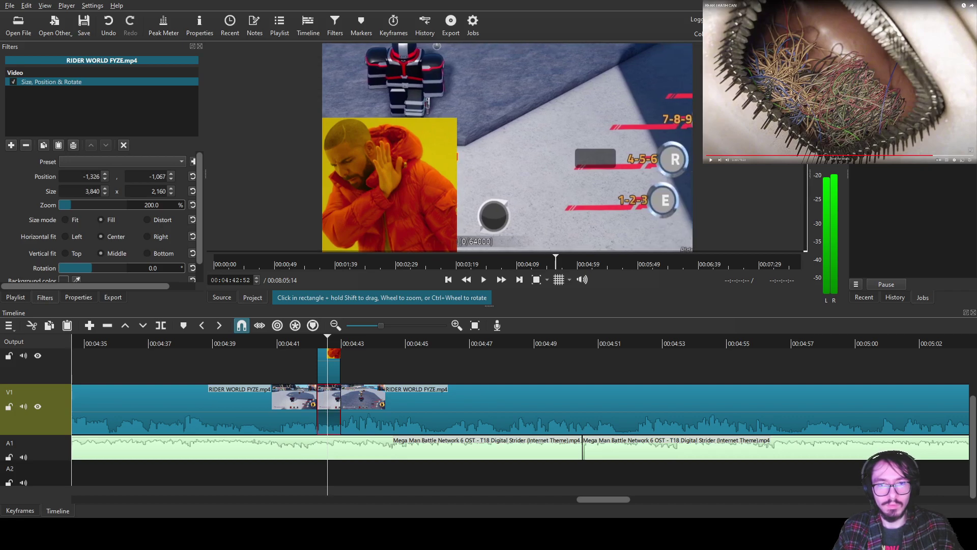
# - Shrink the Hands2.png overlay to about 57.6% and reposition it at about -18, 468 in the frame's lower-left corner
pyautogui.click(333, 367)
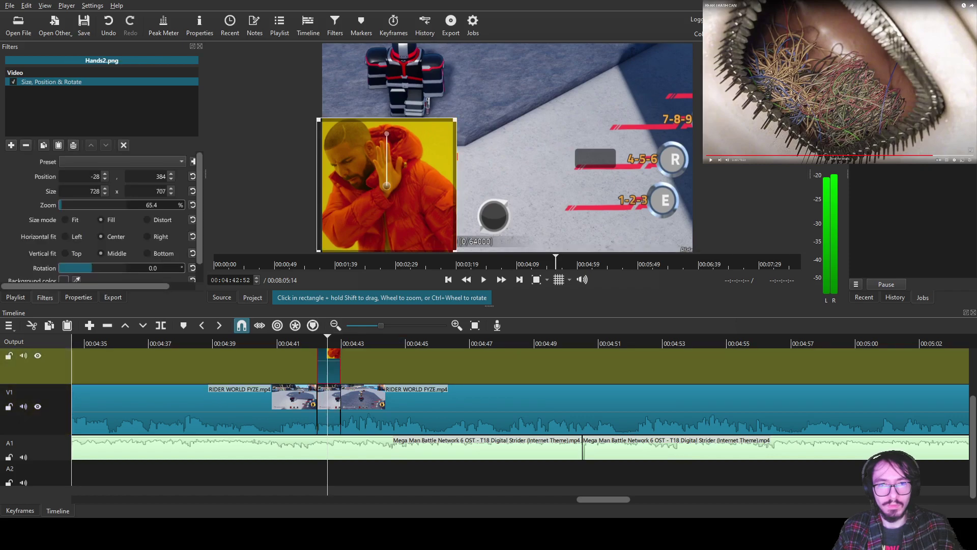
pyautogui.moveTo(387, 186)
pyautogui.mouseDown()
pyautogui.moveTo(512, 148)
pyautogui.moveTo(503, 157)
pyautogui.moveTo(398, 169)
pyautogui.moveTo(383, 184)
pyautogui.mouseUp()
pyautogui.scroll(-5, 386, 186)
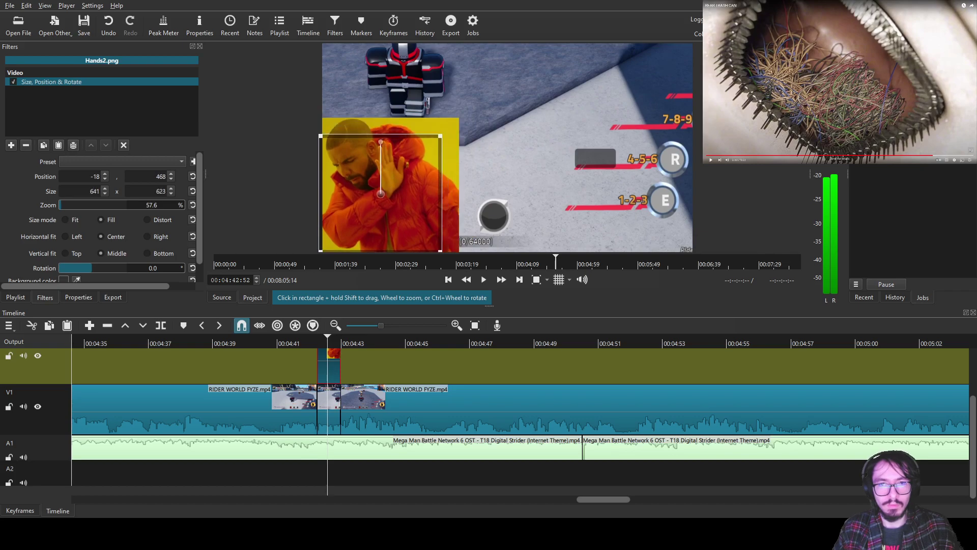
# - Move the Hands2.png overlay to the frame's upper-left corner at about -20, -24 and resize it to 51.5%
pyautogui.scroll(-1, 386, 185)
pyautogui.moveTo(365, 209); pyautogui.dragTo(365, 82)
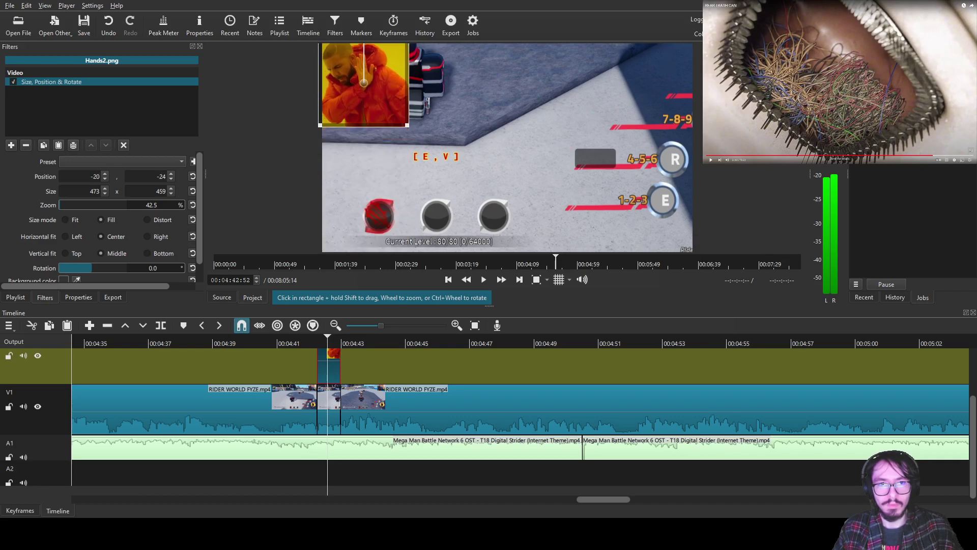
pyautogui.scroll(3, 364, 83)
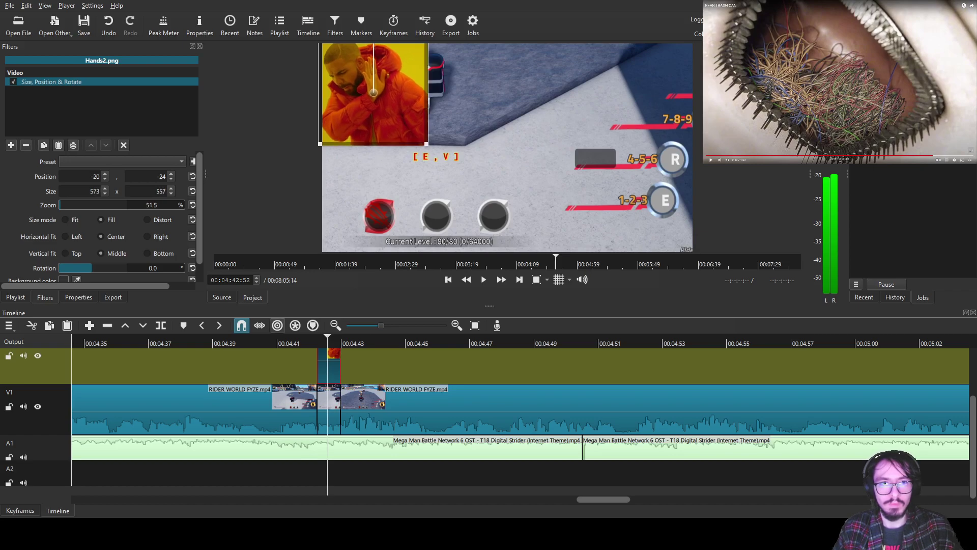
# - Try adding a Text: Simple filter to Hands2.png, and take both the filter and the Hands2.png overlay back out
pyautogui.write('ftex')
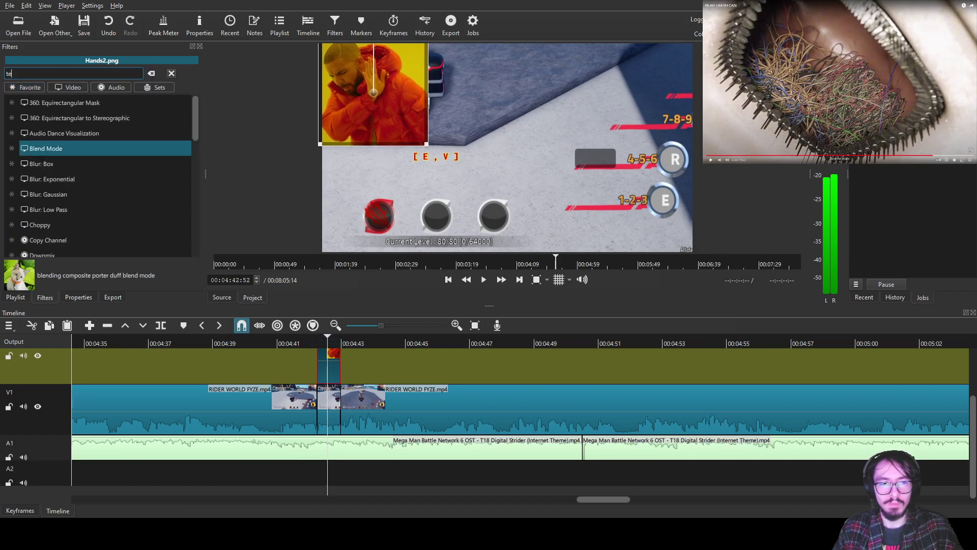
pyautogui.press('Return')
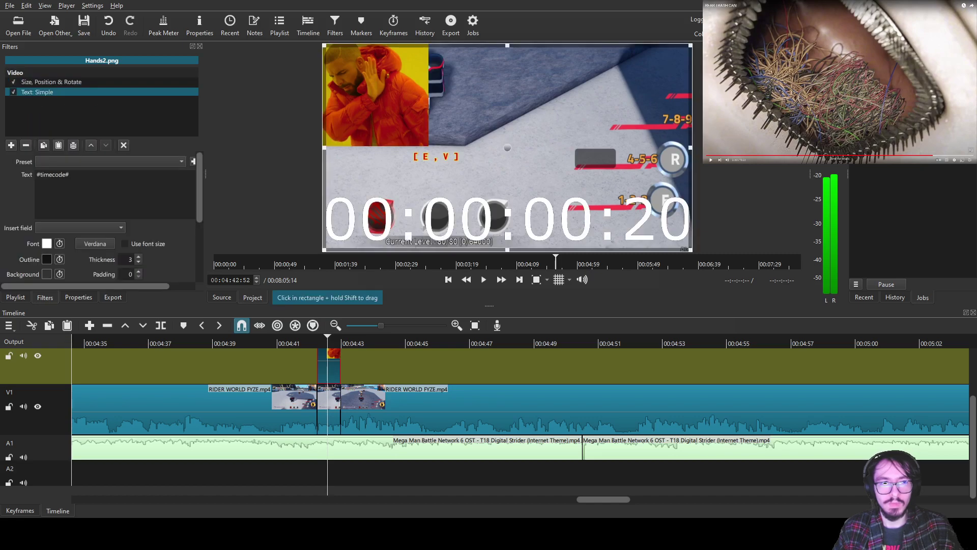
pyautogui.hotkey('ctrl', 'z')
pyautogui.hotkey('ctrl', 'z')
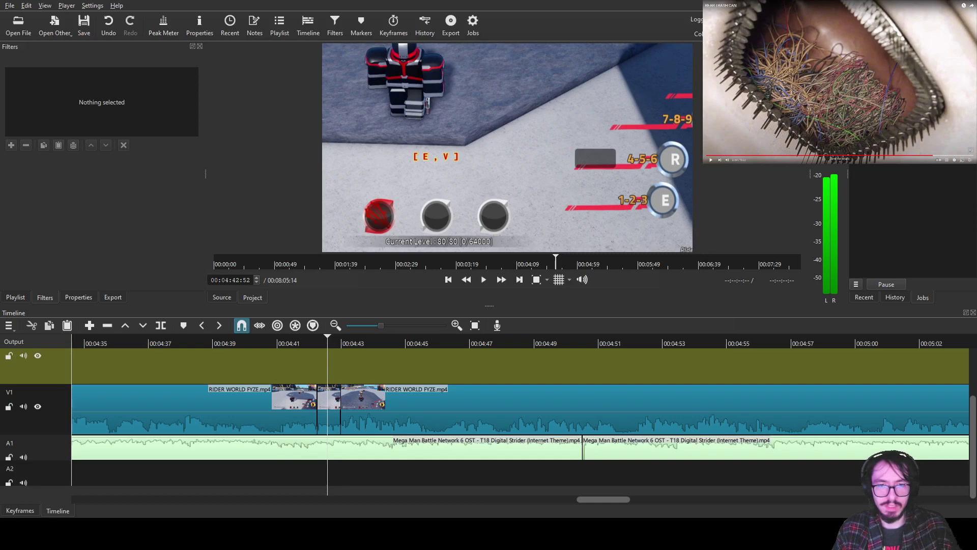
# - Place aaaaaaaaaaaaa.gif on the track above V1, with its start aligned to the short isolated V1 segment
pyautogui.moveTo(507, 148); pyautogui.dragTo(382, 366)
pyautogui.moveTo(328, 342)
pyautogui.mouseDown()
pyautogui.moveTo(383, 340)
pyautogui.moveTo(325, 340)
pyautogui.moveTo(351, 361)
pyautogui.moveTo(336, 361)
pyautogui.moveTo(327, 340)
pyautogui.mouseUp()
pyautogui.press('s')
pyautogui.click(336, 359)
pyautogui.press('Right')
pyautogui.press('Right')
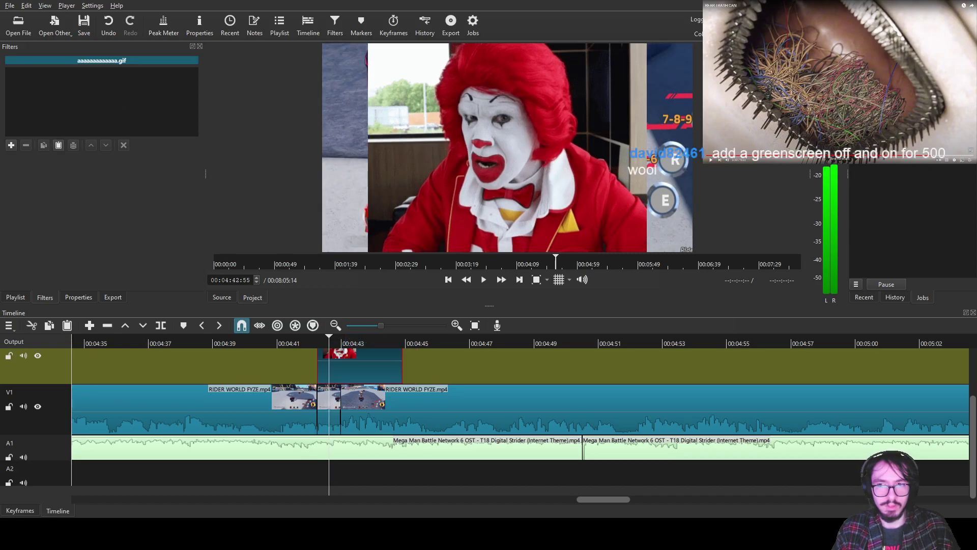
# - Step through the clown GIF frame by frame, split it at about 00:04:42:51, and play the result
pyautogui.moveTo(329, 340)
pyautogui.mouseDown()
pyautogui.moveTo(313, 340)
pyautogui.moveTo(326, 340)
pyautogui.mouseUp()
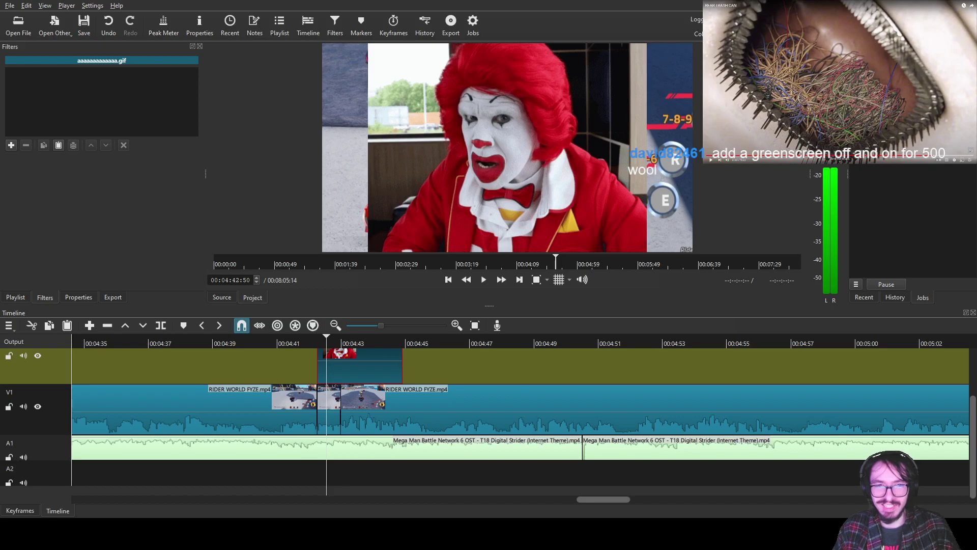
pyautogui.press('Right')
pyautogui.press('Right')
pyautogui.press('Right')
pyautogui.press('Right')
pyautogui.press('Right')
pyautogui.press('Right')
pyautogui.press('Right')
pyautogui.press('Right')
pyautogui.press('Right')
pyautogui.press('Right')
pyautogui.press('Right')
pyautogui.press('Right')
pyautogui.press('Right')
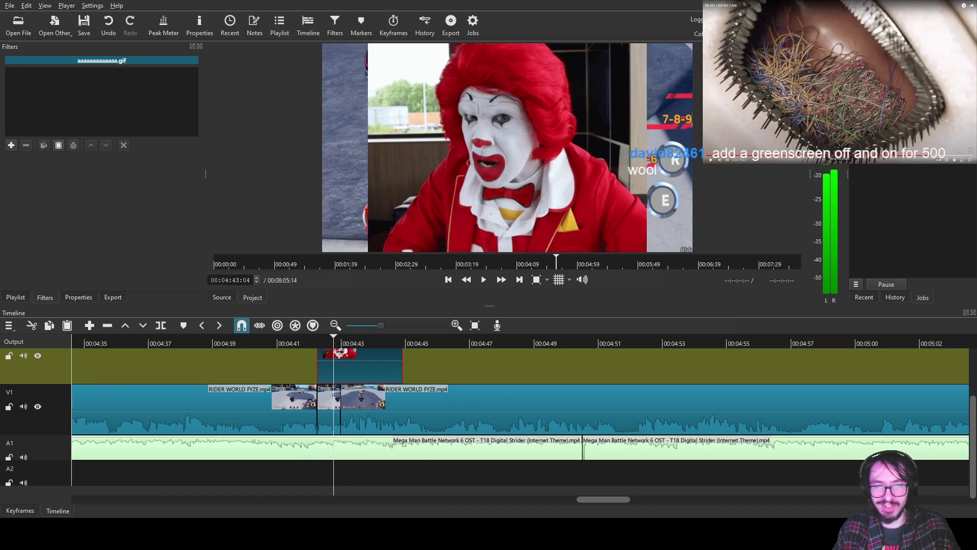
pyautogui.press('Left')
pyautogui.press('Left')
pyautogui.press('Left')
pyautogui.press('Left')
pyautogui.press('Left')
pyautogui.press('Left')
pyautogui.press('Left')
pyautogui.press('Left')
pyautogui.press('Left')
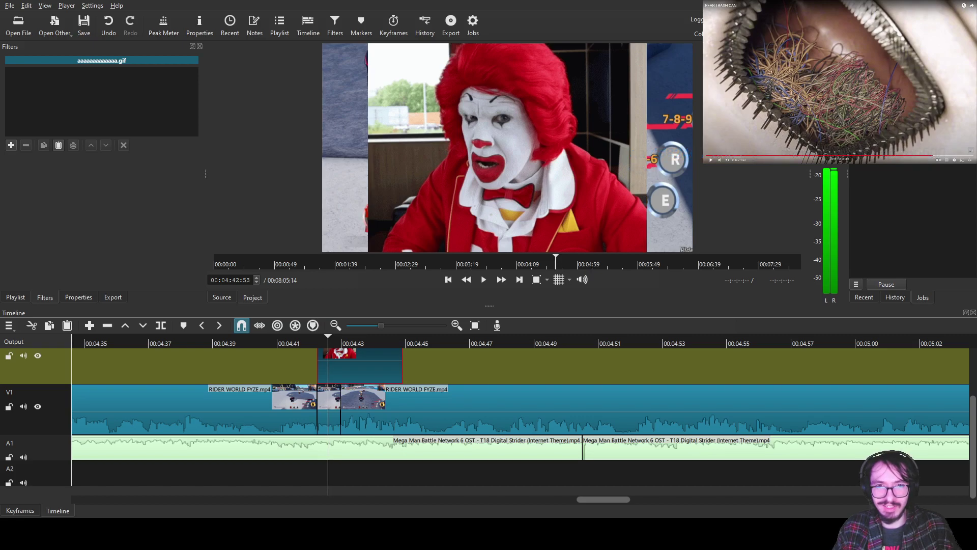
pyautogui.press('Left')
pyautogui.press('Left')
pyautogui.press('s')
pyautogui.press('space')
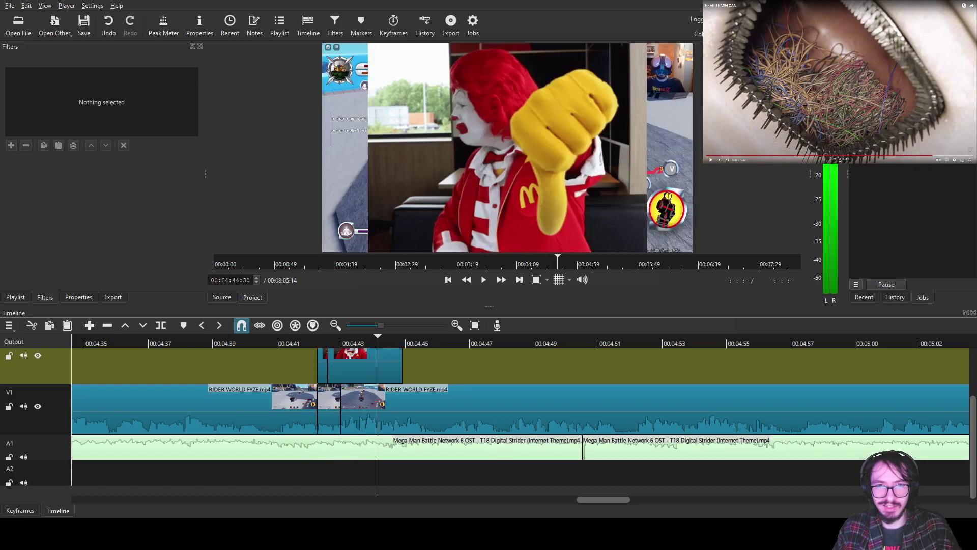
# - Cut the second GIF piece down to its thumbs-down motion, ending with the short V1 segment, and play it back
pyautogui.moveTo(377, 342); pyautogui.dragTo(340, 367)
pyautogui.press('Right')
pyautogui.press('Right')
pyautogui.press('Right')
pyautogui.press('Right')
pyautogui.press('s')
pyautogui.click(302, 342)
pyautogui.press('space')
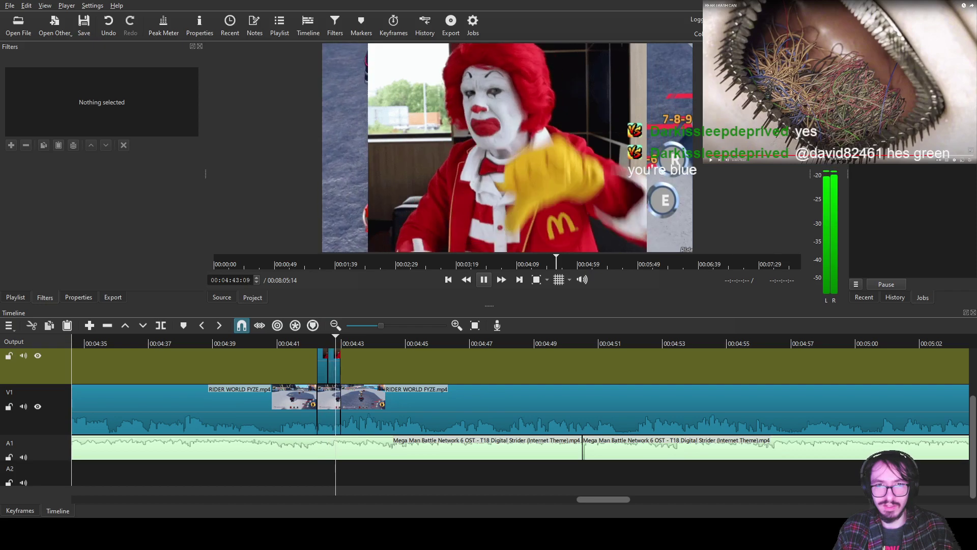
pyautogui.press('space')
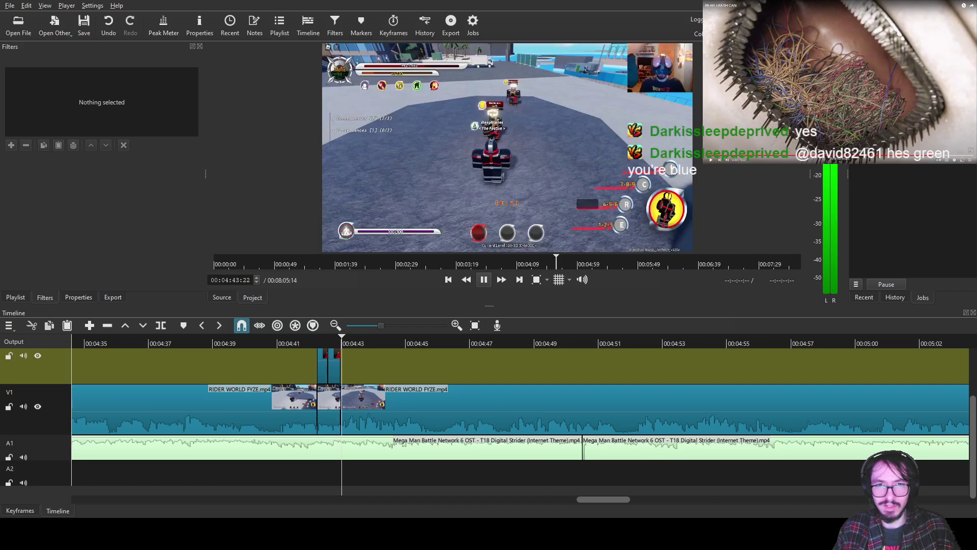
pyautogui.press('space')
# - Add a Size, Position & Rotate filter to the first GIF piece, positioning it at -5, -8 and shrinking it to 49.3%
pyautogui.moveTo(321, 341); pyautogui.dragTo(300, 341)
pyautogui.click(323, 366)
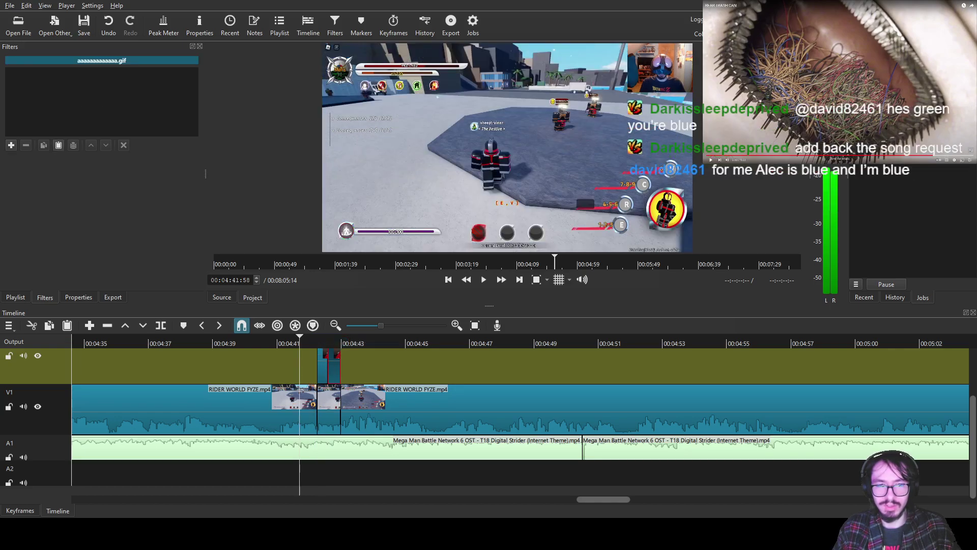
pyautogui.click(319, 341)
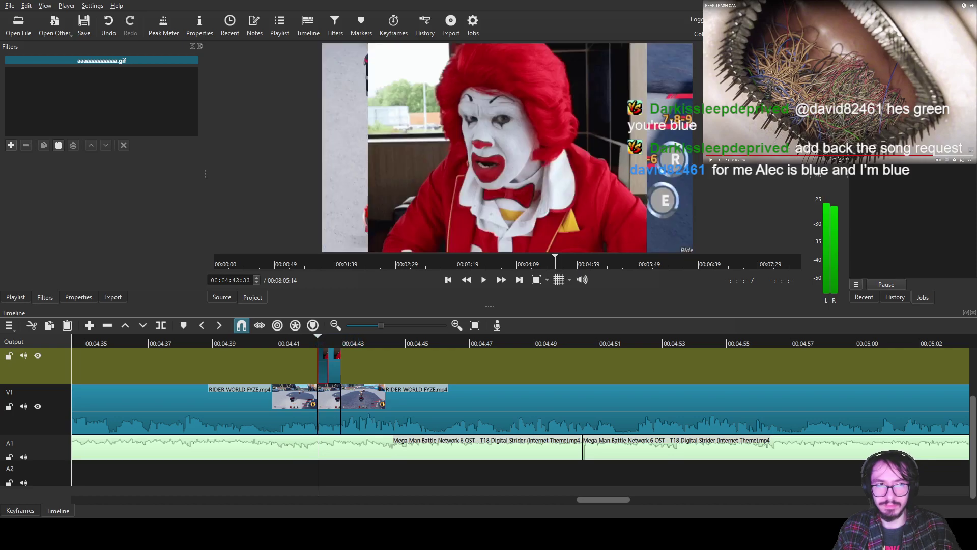
pyautogui.click(11, 145)
pyautogui.write('siz')
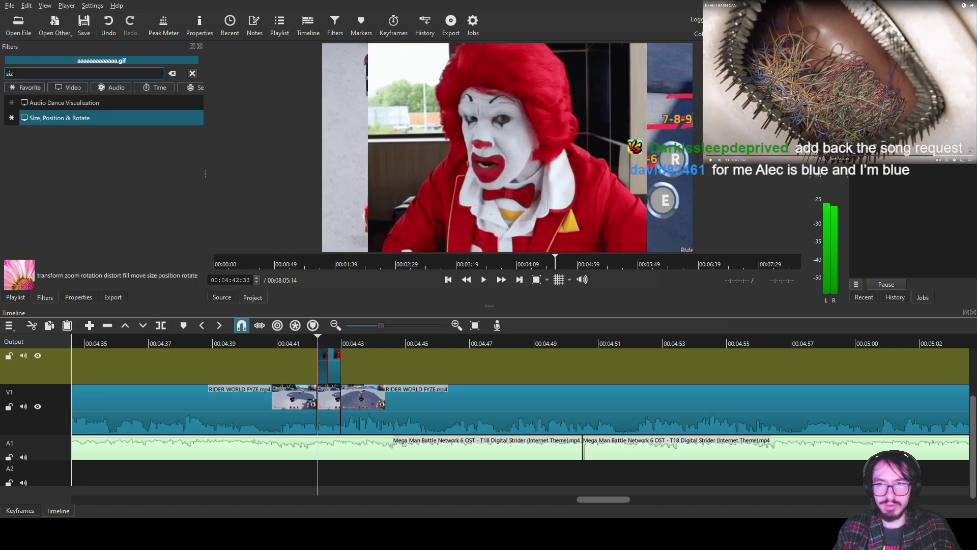
pyautogui.press('Return')
pyautogui.moveTo(508, 148); pyautogui.dragTo(404, 104)
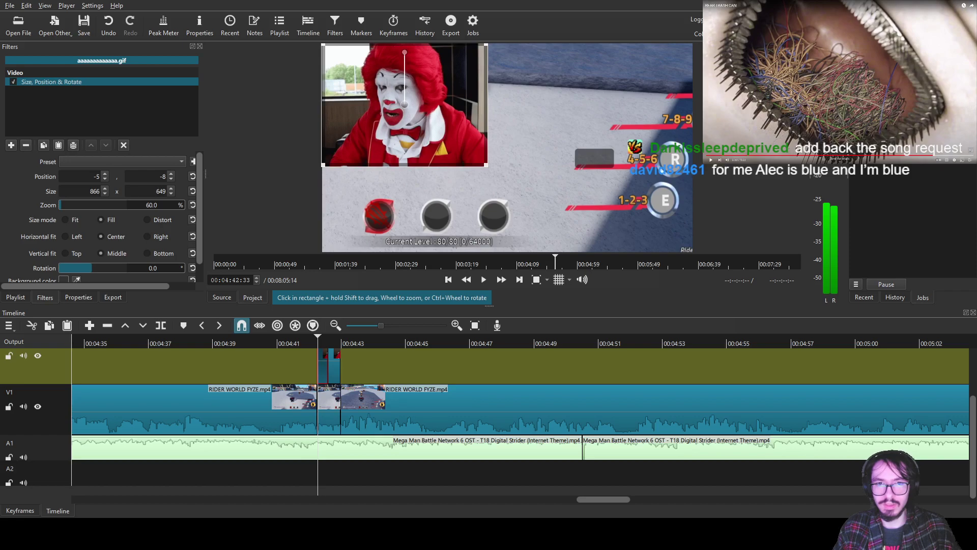
pyautogui.scroll(-5, 405, 105)
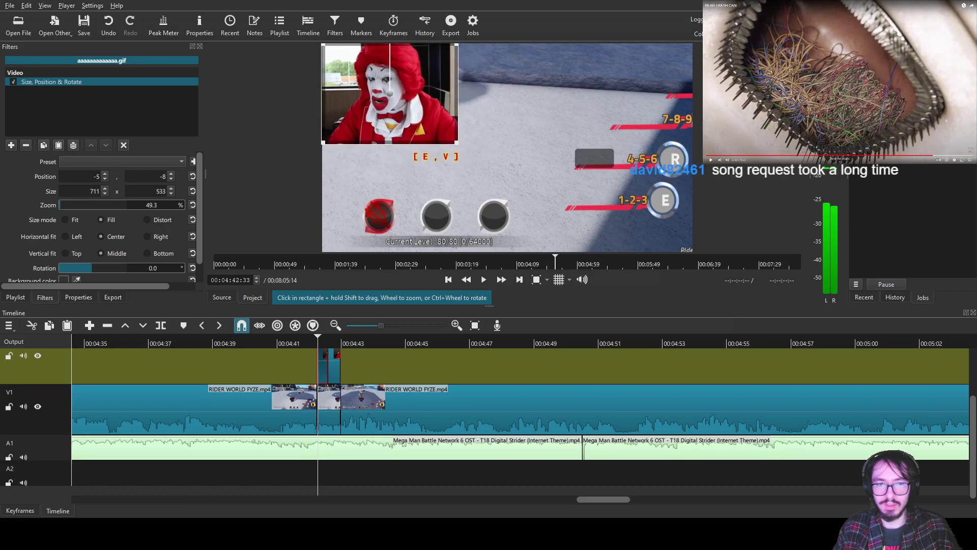
pyautogui.click(334, 366)
pyautogui.click(11, 145)
pyautogui.write('siz')
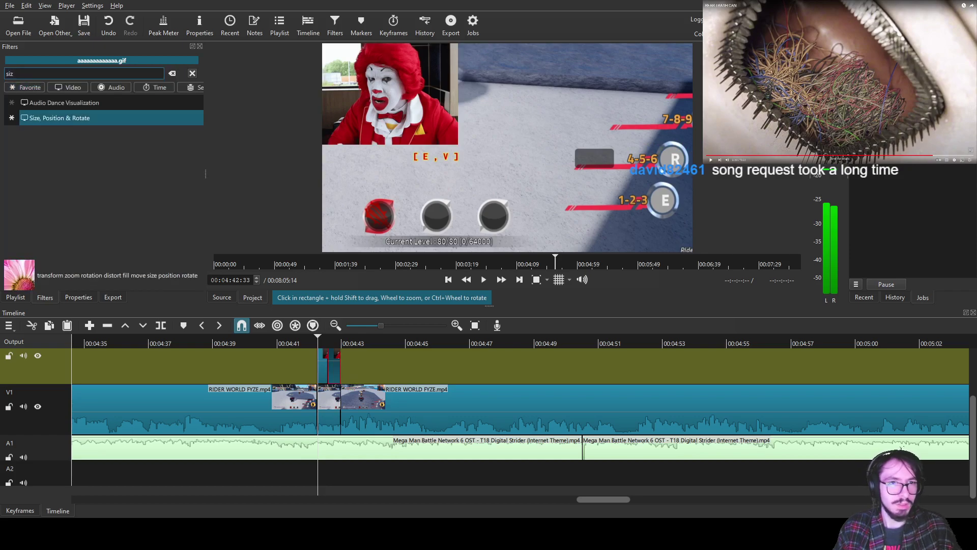
pyautogui.press('Return')
pyautogui.hotkey('shift', 'f')
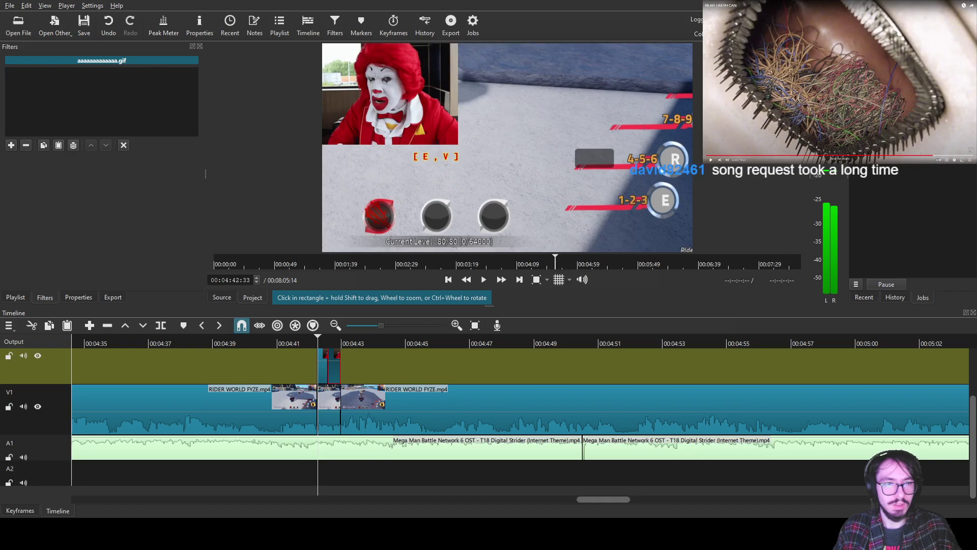
# - Copy the first GIF piece's Size, Position & Rotate filter onto the second GIF piece and save the project
pyautogui.hotkey('ctrl', 'z')
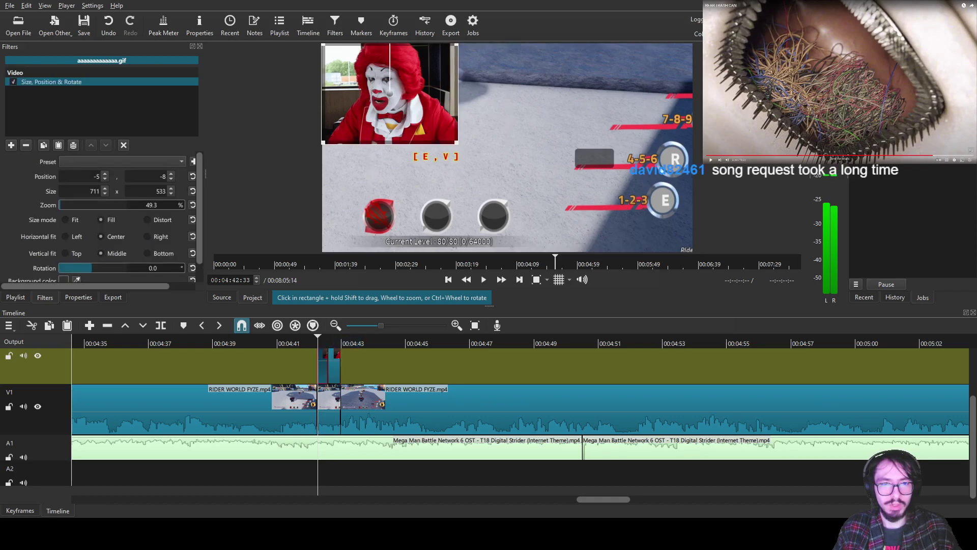
pyautogui.press('Delete')
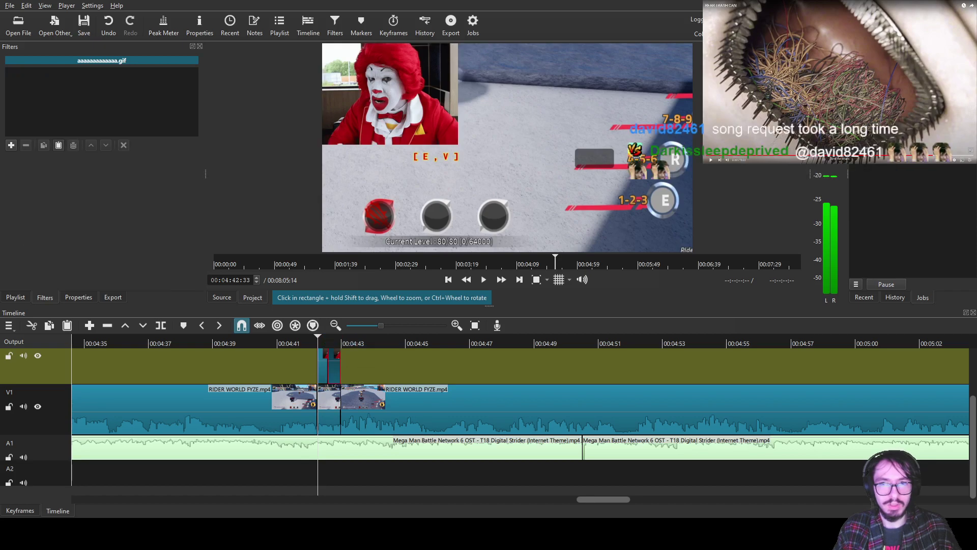
pyautogui.hotkey('ctrl', 'z')
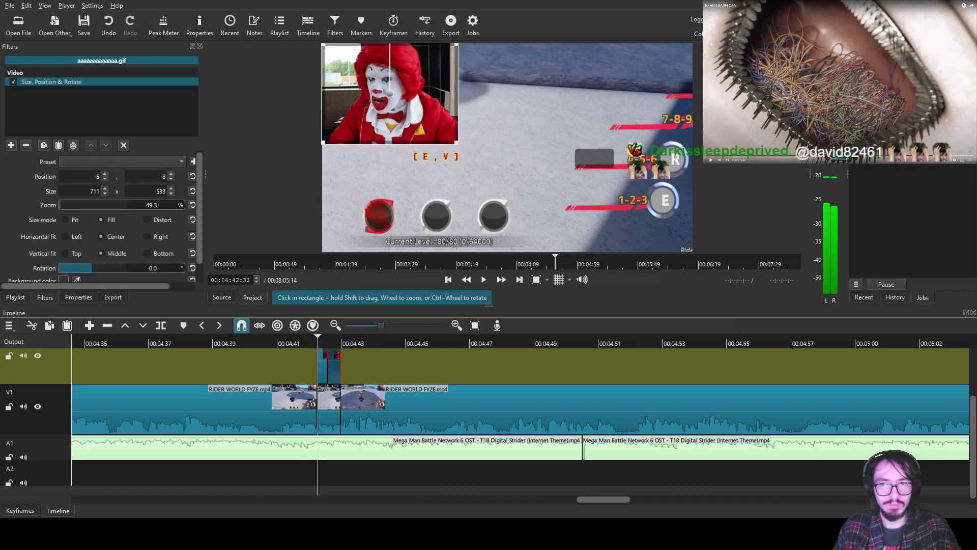
pyautogui.moveTo(317, 341); pyautogui.dragTo(303, 341)
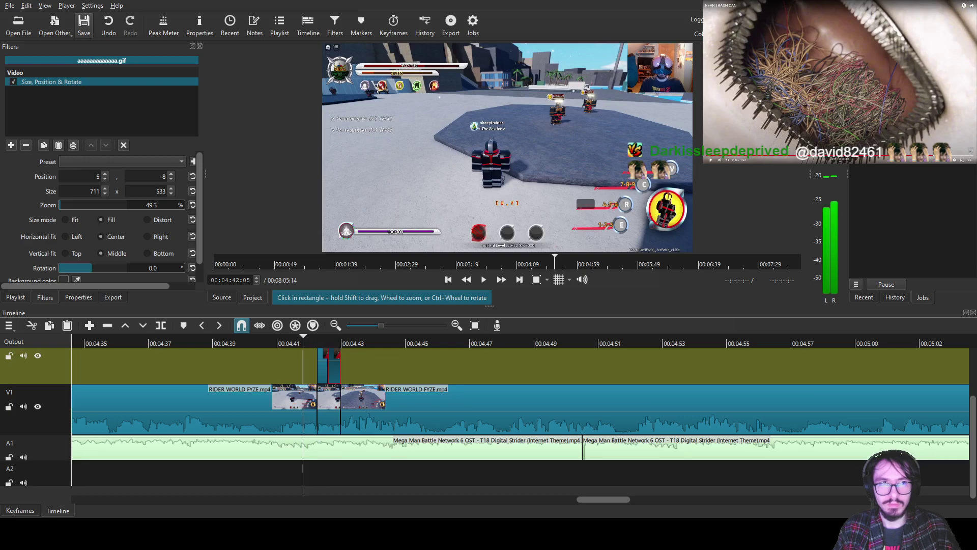
pyautogui.hotkey('ctrl', 's')
# - Play the footage from about 00:04:42 through 00:05:02 and save the project
pyautogui.click(365, 402)
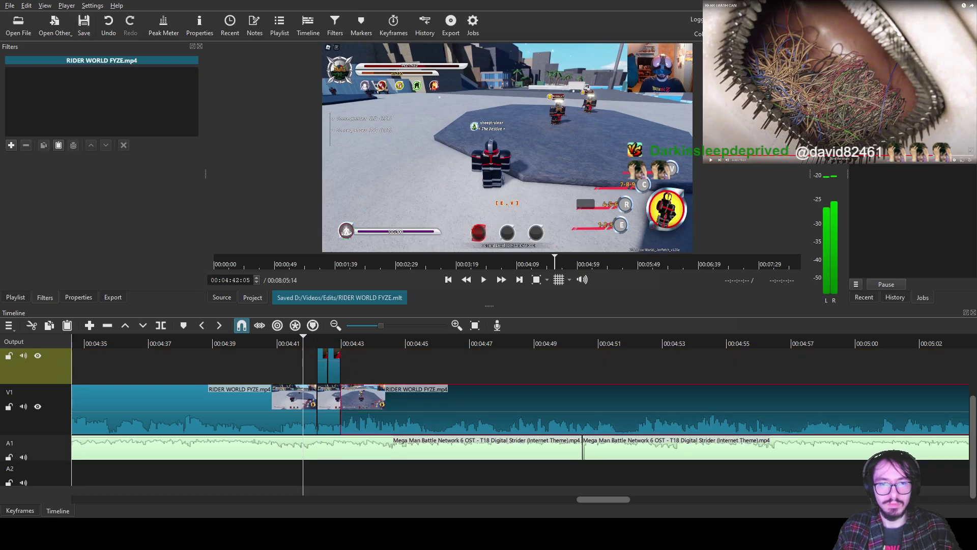
pyautogui.press('space')
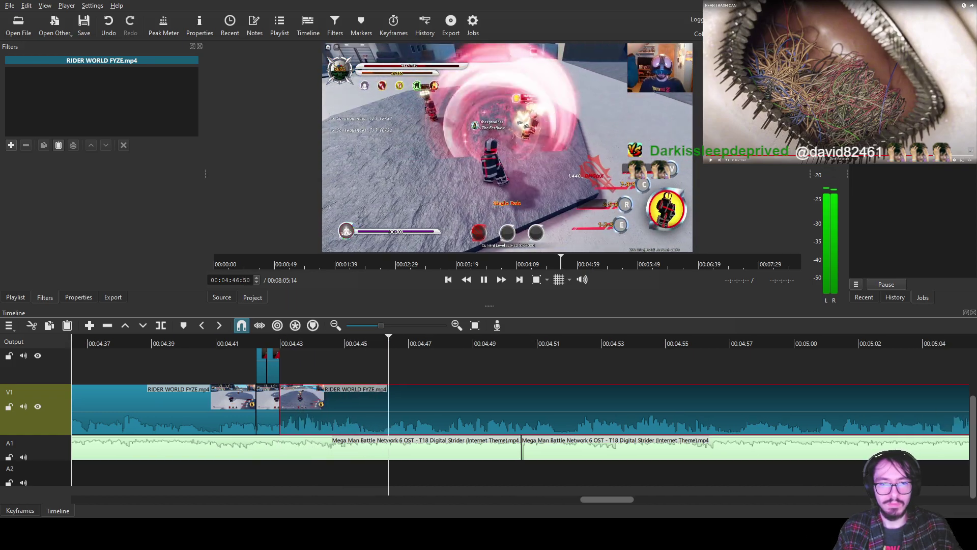
pyautogui.hotkey('ctrl', 's')
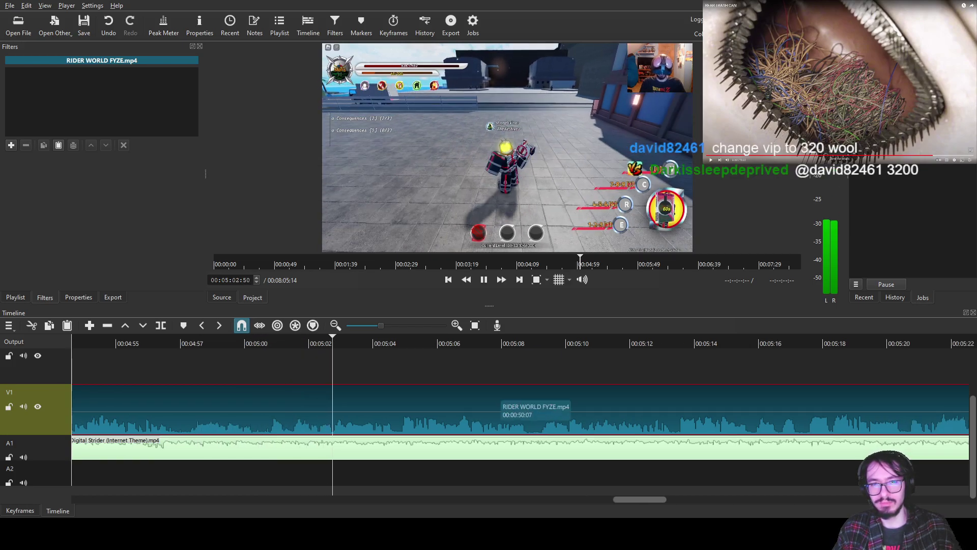
# - Replay the footage before 00:05:02 to find the cut point, and split the V1 clip at 00:04:58:51
pyautogui.hscroll(-2, 520, 407)
pyautogui.moveTo(451, 342); pyautogui.dragTo(398, 342)
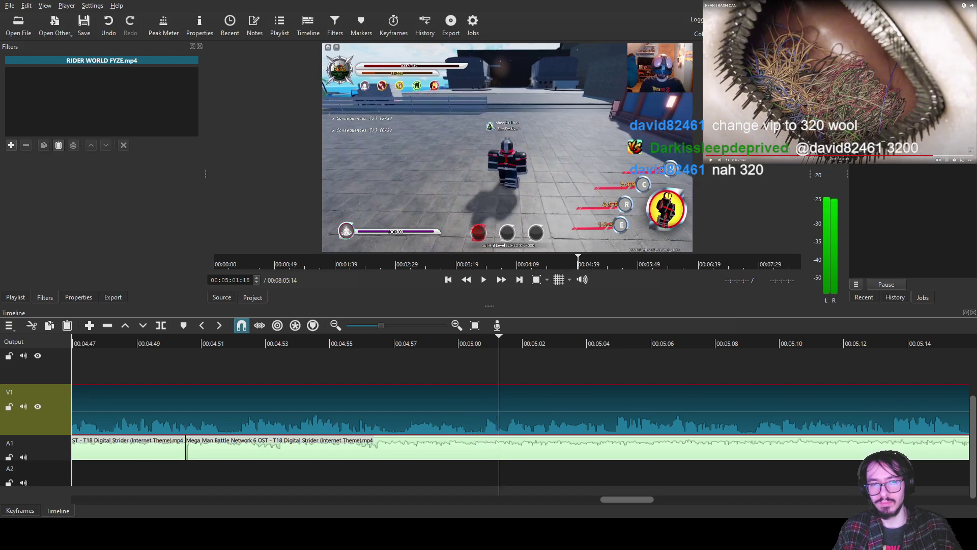
pyautogui.moveTo(498, 341); pyautogui.dragTo(432, 342)
pyautogui.press('space')
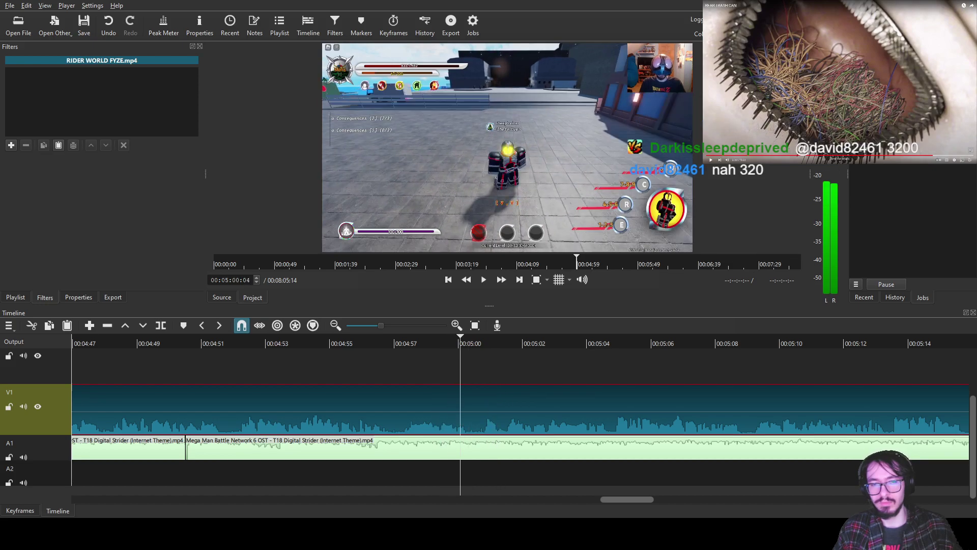
pyautogui.click(426, 341)
pyautogui.press('Left')
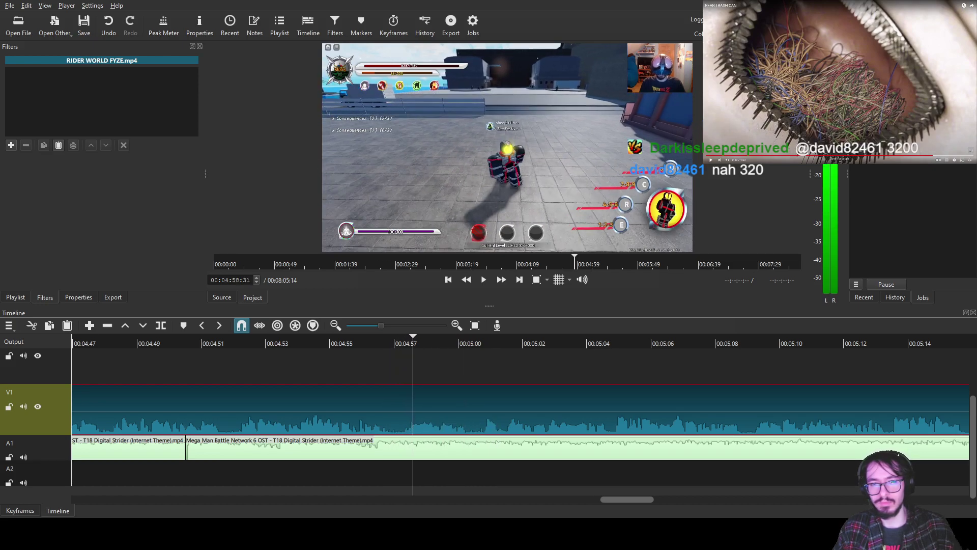
pyautogui.press('Right')
pyautogui.press('Right')
pyautogui.press('Right')
pyautogui.press('Right')
pyautogui.press('Right')
pyautogui.press('Right')
pyautogui.press('Right')
pyautogui.press('Right')
pyautogui.press('Right')
pyautogui.press('Right')
pyautogui.press('Right')
pyautogui.press('Right')
pyautogui.press('Right')
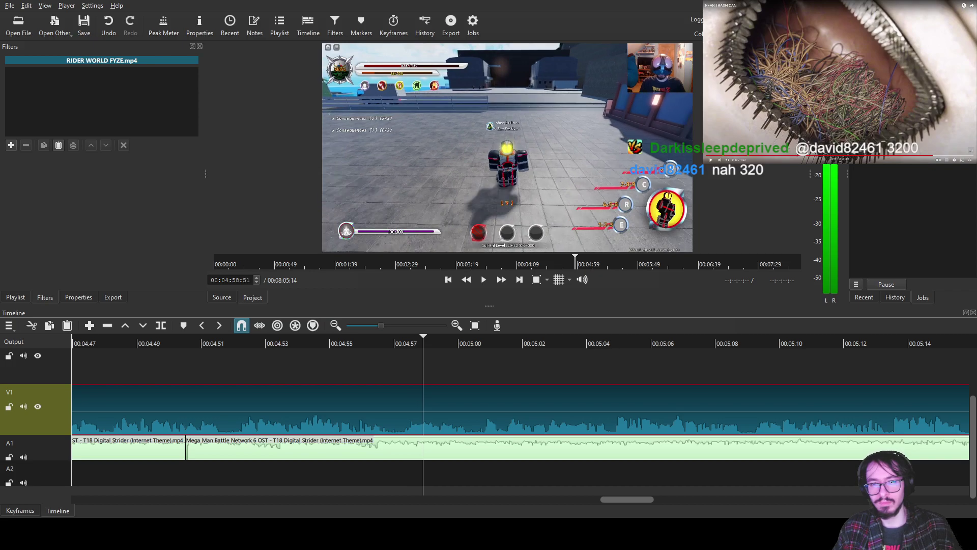
pyautogui.press('s')
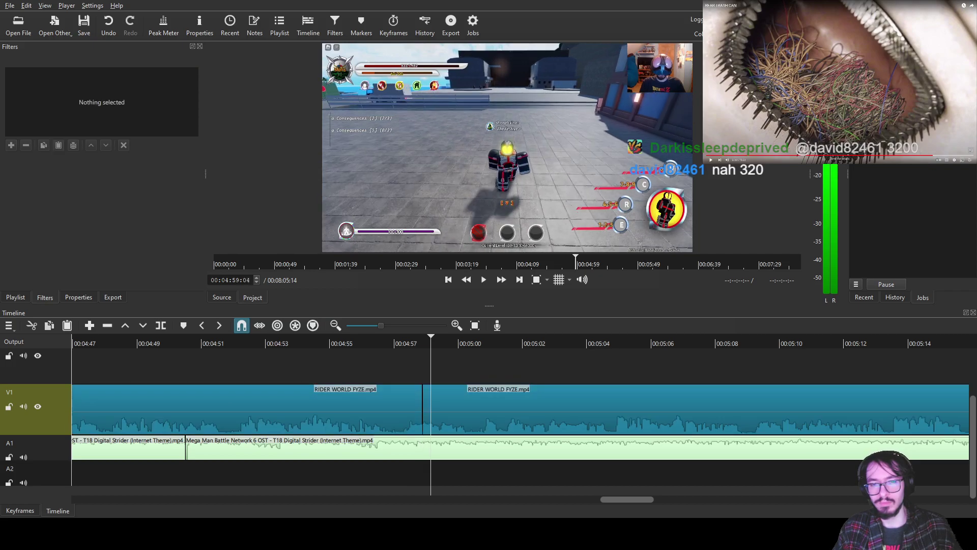
# - Split the V1 clip again shortly after 00:05:00 and at 00:05:01:18
pyautogui.press('s')
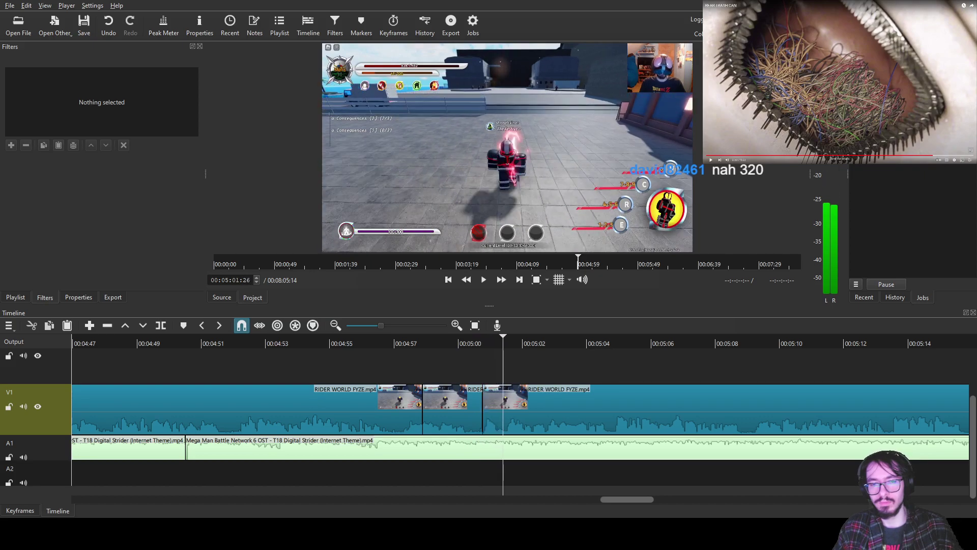
pyautogui.press('Left')
pyautogui.press('Left')
pyautogui.press('Left')
pyautogui.press('Left')
pyautogui.press('Left')
pyautogui.press('Left')
pyautogui.press('Left')
pyautogui.press('Left')
pyautogui.press('Left')
pyautogui.press('Left')
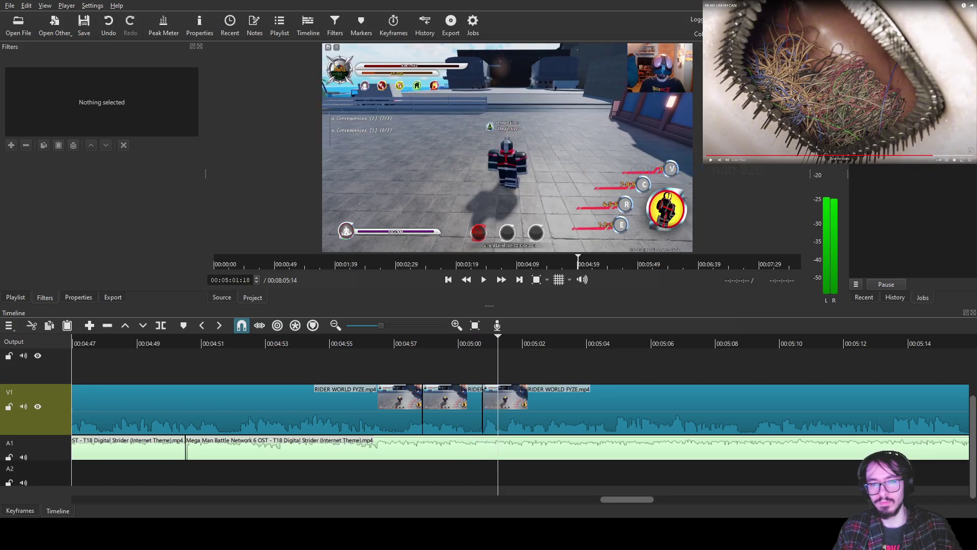
pyautogui.press('s')
# - Add a Size, Position & Rotate filter to the V1 piece around 00:04:59:34, zoomed to 230% and positioned at -1,269, -900 on the character
pyautogui.moveTo(497, 342); pyautogui.dragTo(446, 342)
pyautogui.click(445, 408)
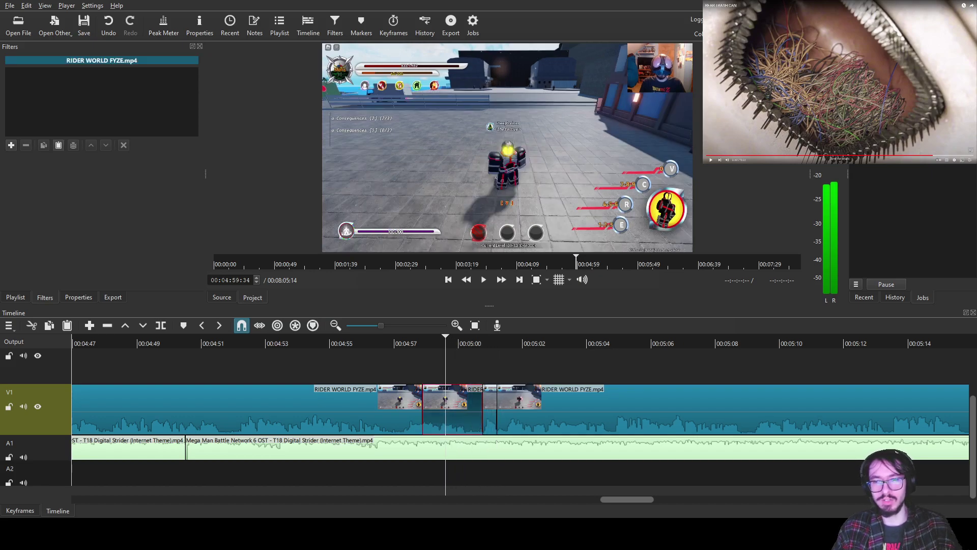
pyautogui.click(11, 145)
pyautogui.write('s')
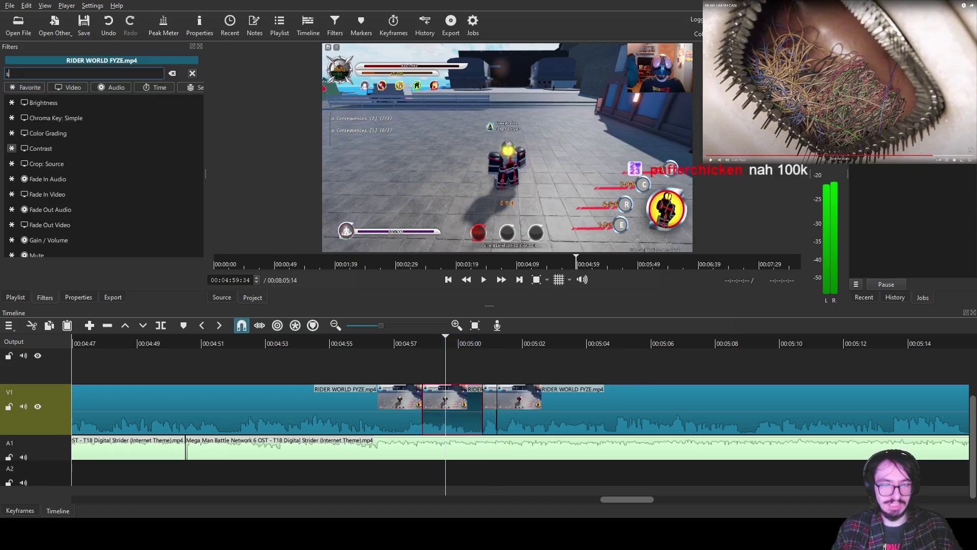
pyautogui.write('iz')
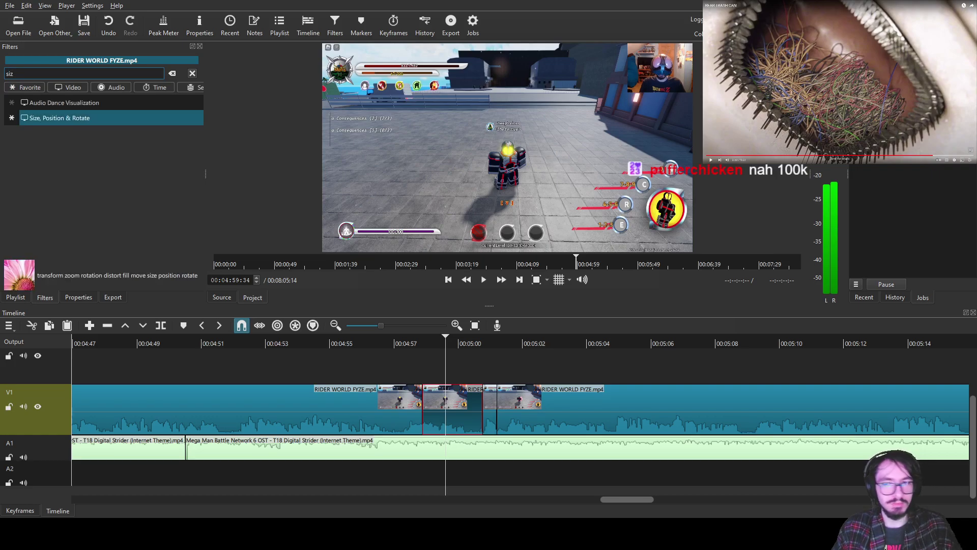
pyautogui.click(57, 117)
pyautogui.scroll(8, 508, 147)
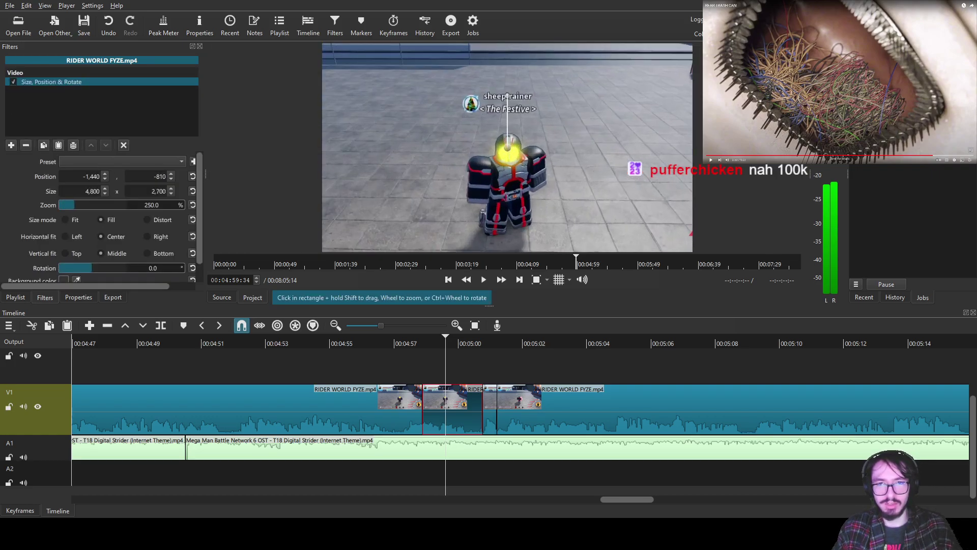
pyautogui.moveTo(508, 148); pyautogui.dragTo(504, 108)
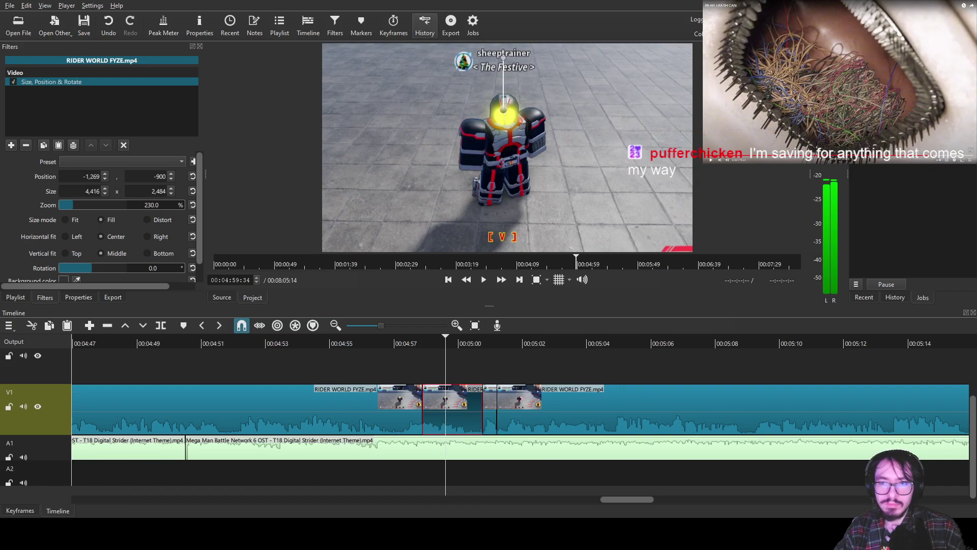
# - Play back the zoomed V1 piece and stop in the short piece after it at 00:05:01:03
pyautogui.click(411, 342)
pyautogui.press('space')
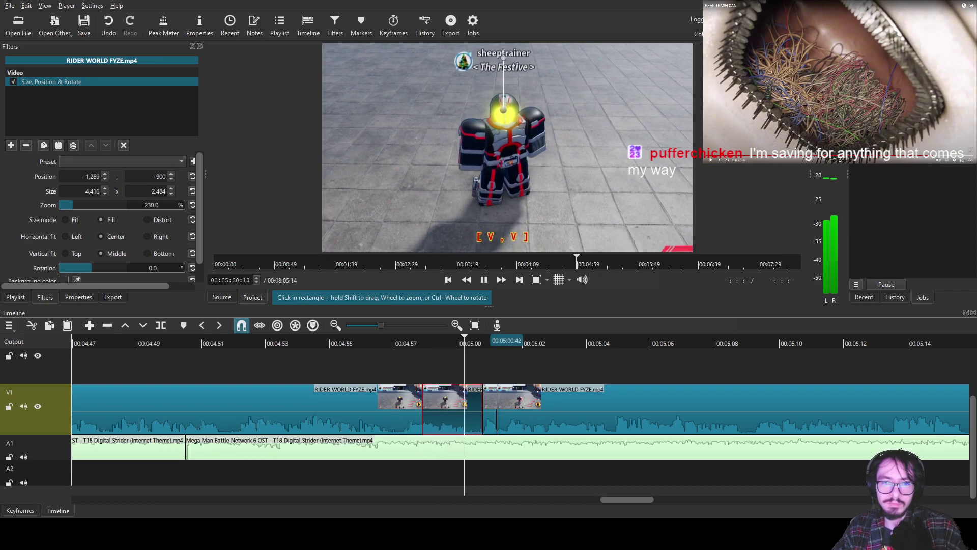
pyautogui.click(524, 408)
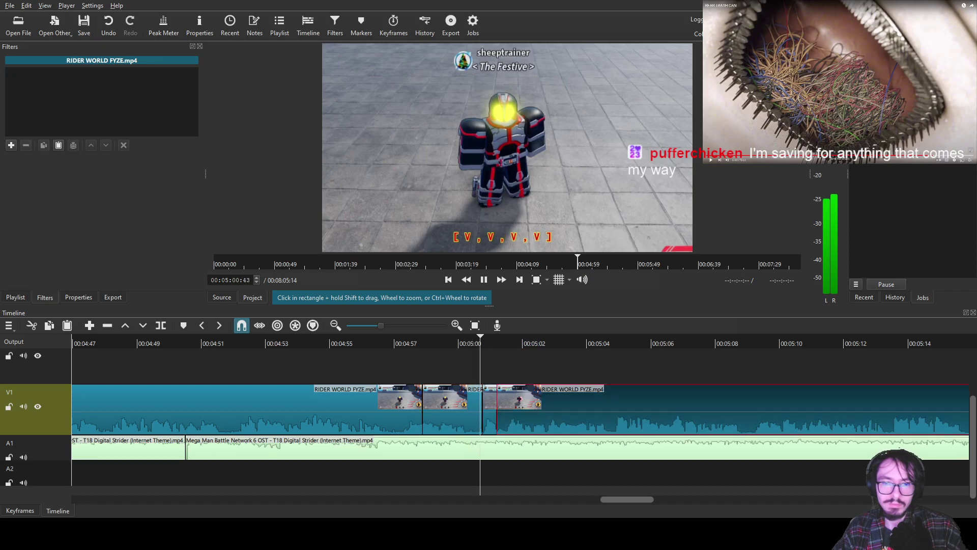
pyautogui.press('space')
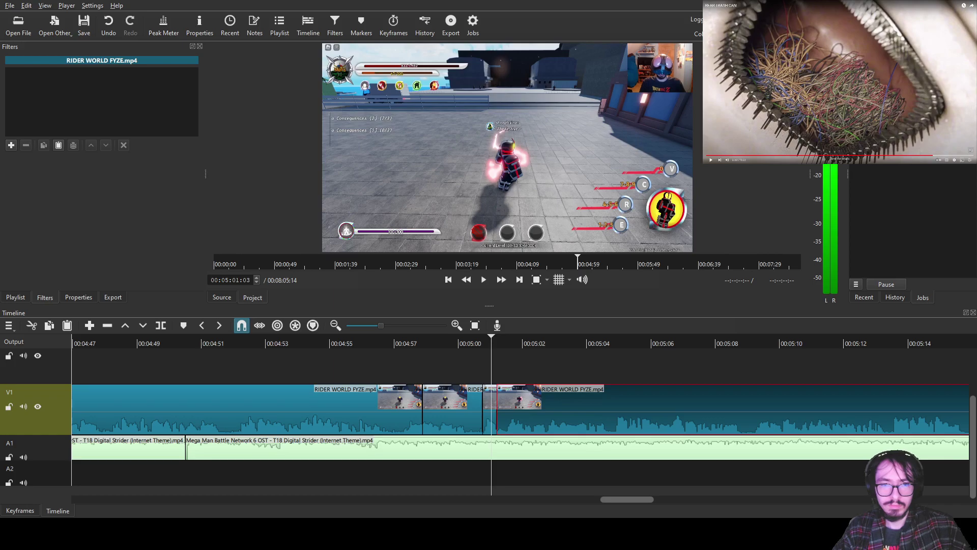
# - Place the Frieza5.png image on the track above the short V1 piece and trim it to 27 frames to match
pyautogui.moveTo(507, 147); pyautogui.dragTo(482, 365)
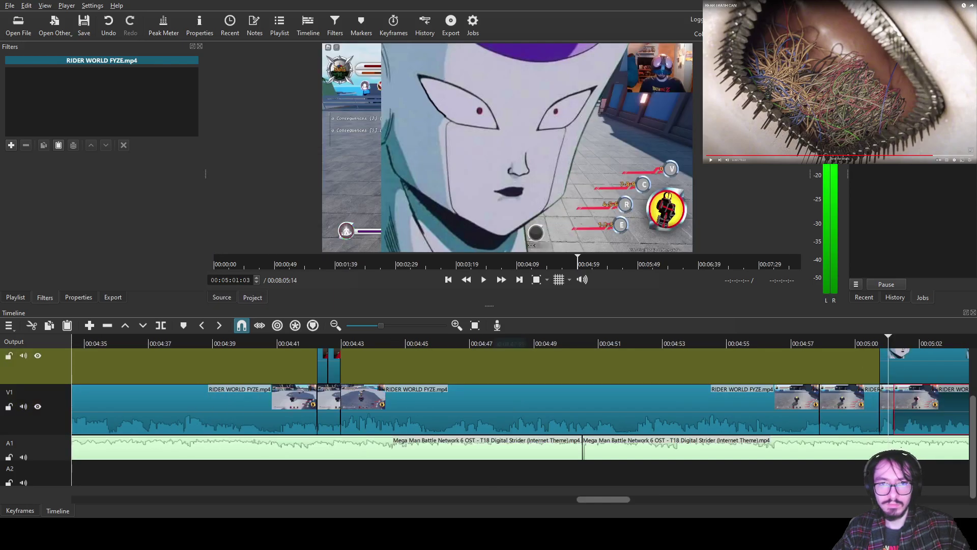
pyautogui.hscroll(14, 483, 365)
pyautogui.click(483, 365)
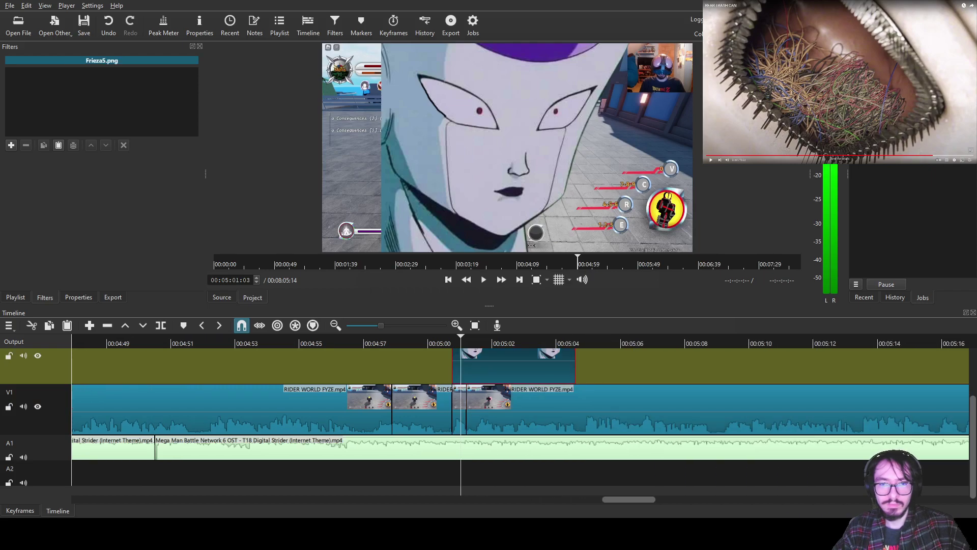
pyautogui.moveTo(574, 366); pyautogui.dragTo(464, 354)
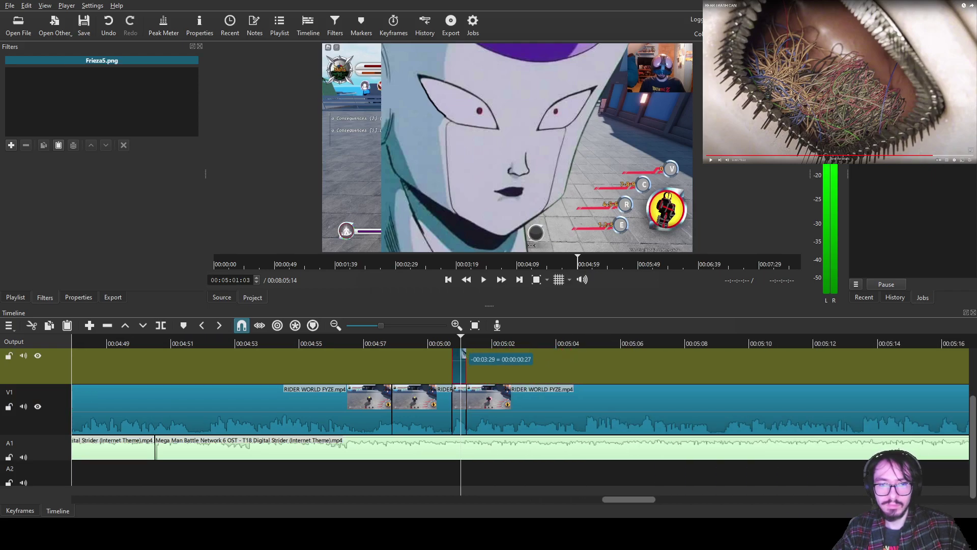
# - Add a Size, Position & Rotate filter to the Frieza5.png image, scaled to 55.9% and moved to the frame's lower-left corner at -8, 486
pyautogui.write('fs')
pyautogui.write('iz')
pyautogui.click(52, 118)
pyautogui.scroll(-9, 507, 148)
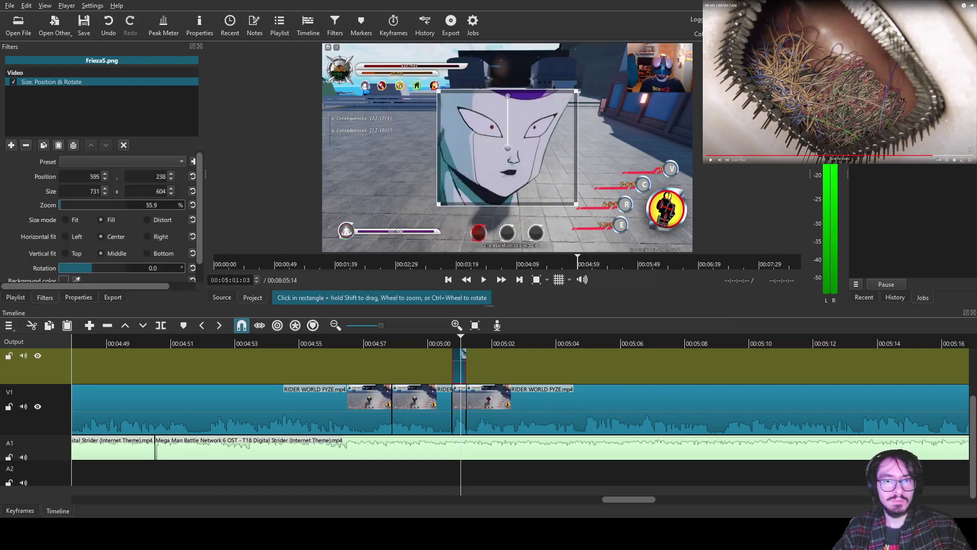
pyautogui.moveTo(507, 148); pyautogui.dragTo(391, 196)
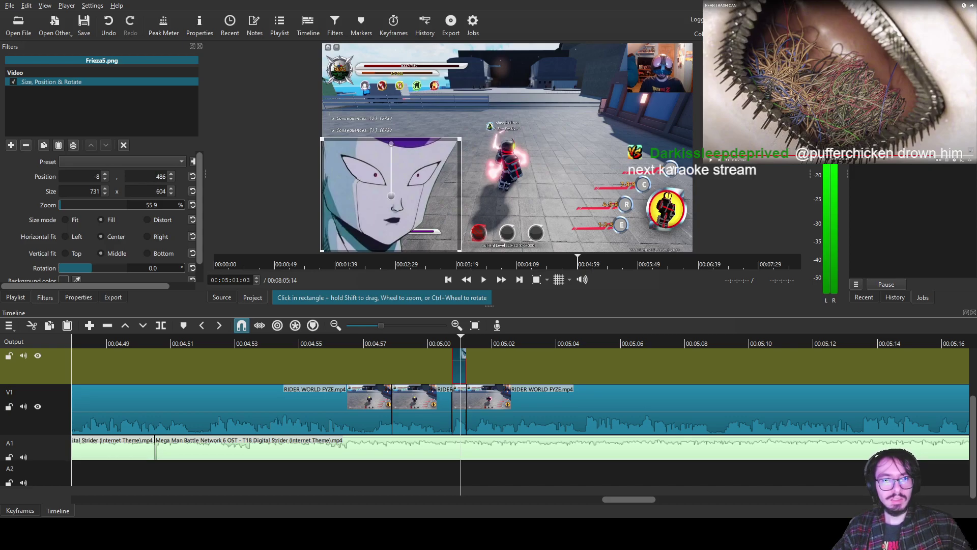
# - Add a Text: Simple filter to the Frieza5.png image with the caption "Uh..." in quotation marks
pyautogui.click(11, 145)
pyautogui.write('tex')
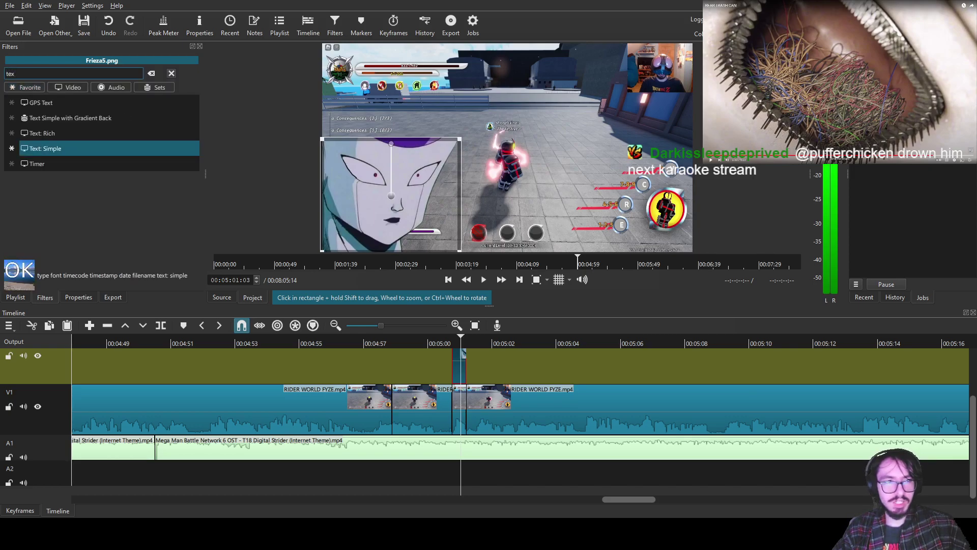
pyautogui.click(37, 146)
pyautogui.hotkey('ctrl', 'a')
pyautogui.write('"')
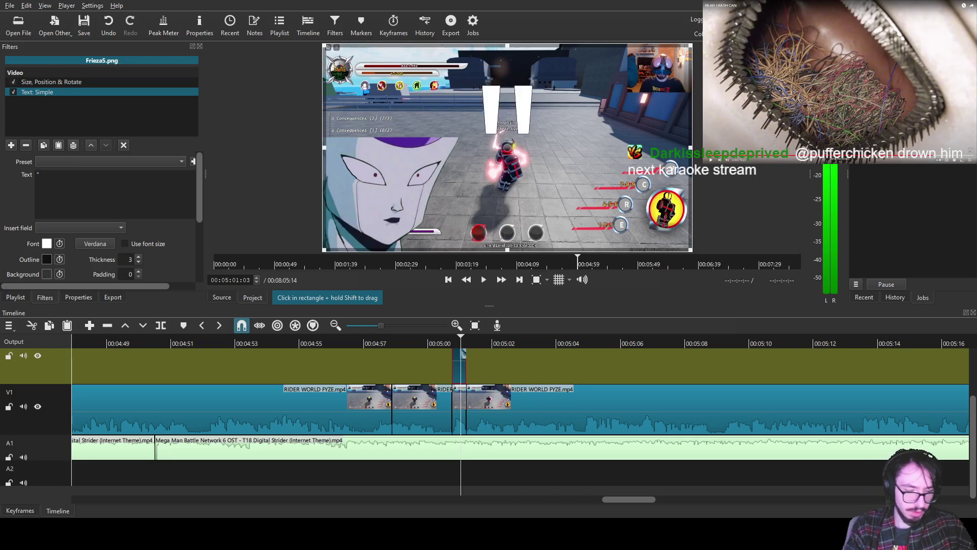
pyautogui.write('Uh..."')
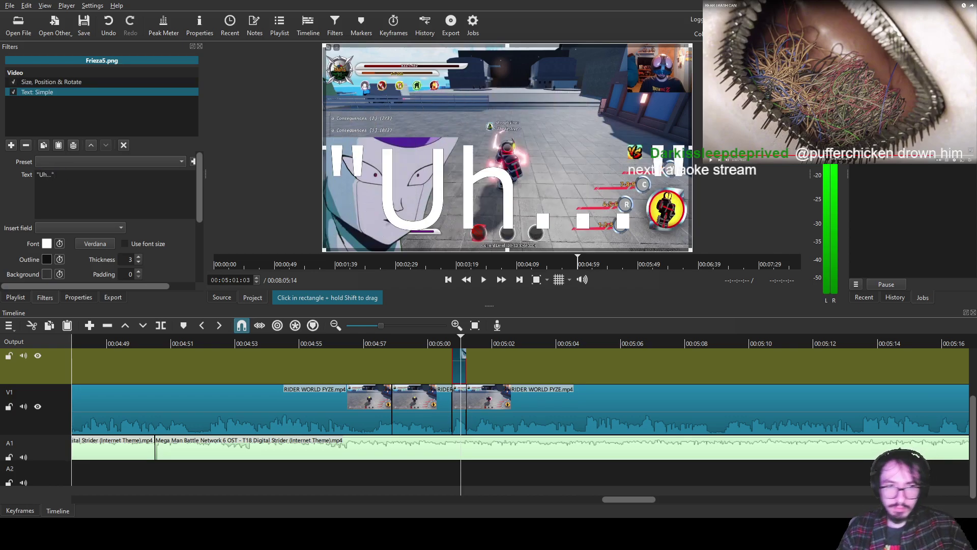
# - Give the "Uh..." caption a green font and outline thickness 20, shrink it, and place it above the Frieza image
pyautogui.click(138, 257)
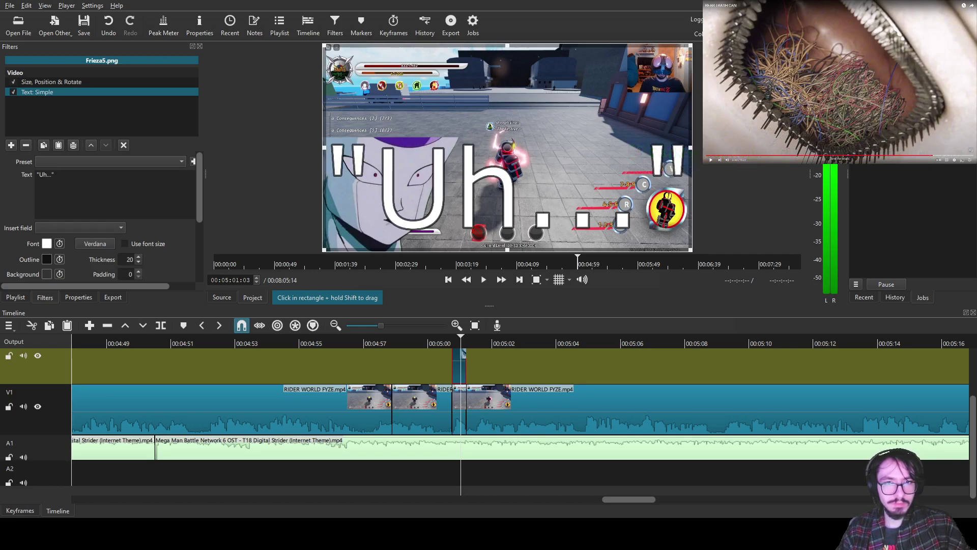
pyautogui.press('Return')
pyautogui.moveTo(691, 46); pyautogui.dragTo(439, 212)
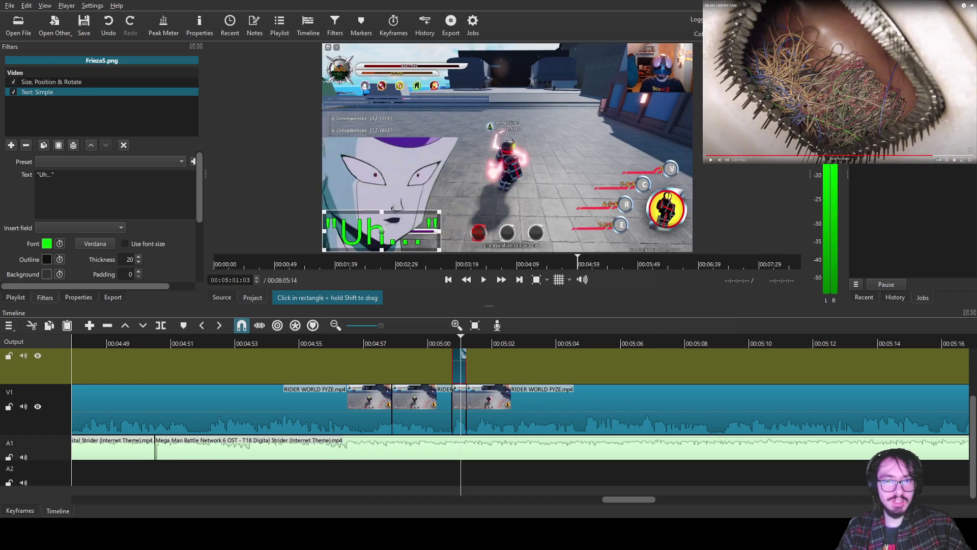
pyautogui.moveTo(381, 230); pyautogui.dragTo(453, 117)
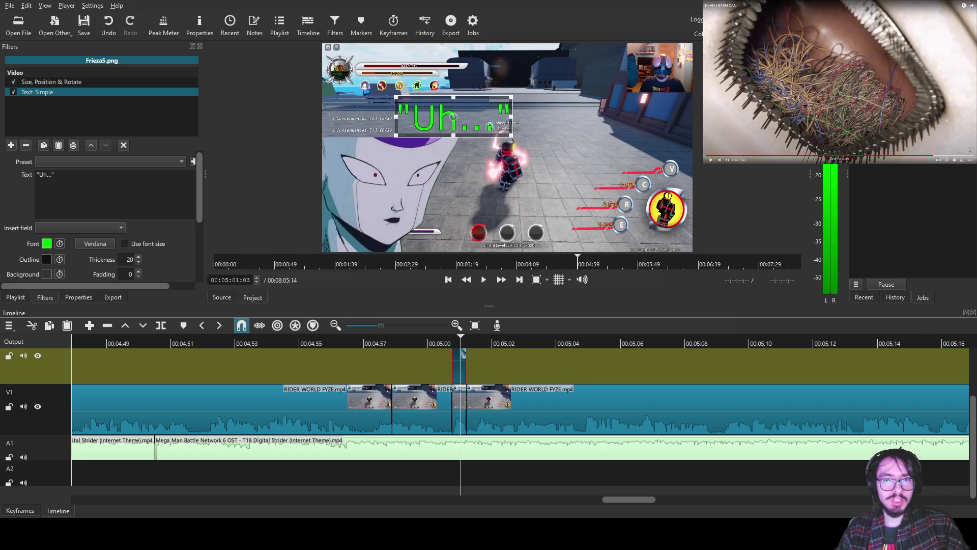
# - Play the V1 footage following the Frieza image from about 00:05:01 through 00:05:18
pyautogui.click(479, 402)
pyautogui.click(474, 341)
pyautogui.click(484, 280)
pyautogui.press('space')
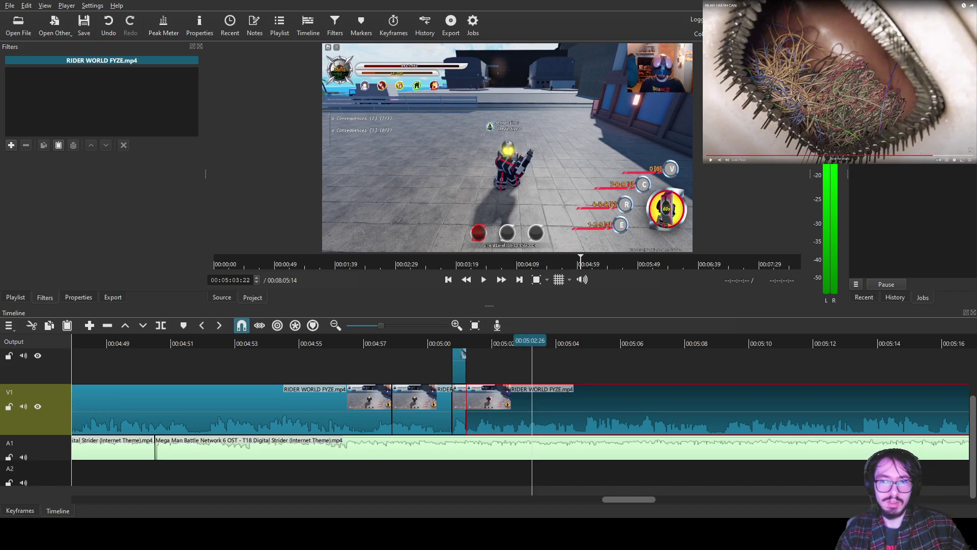
pyautogui.click(502, 341)
pyautogui.press('space')
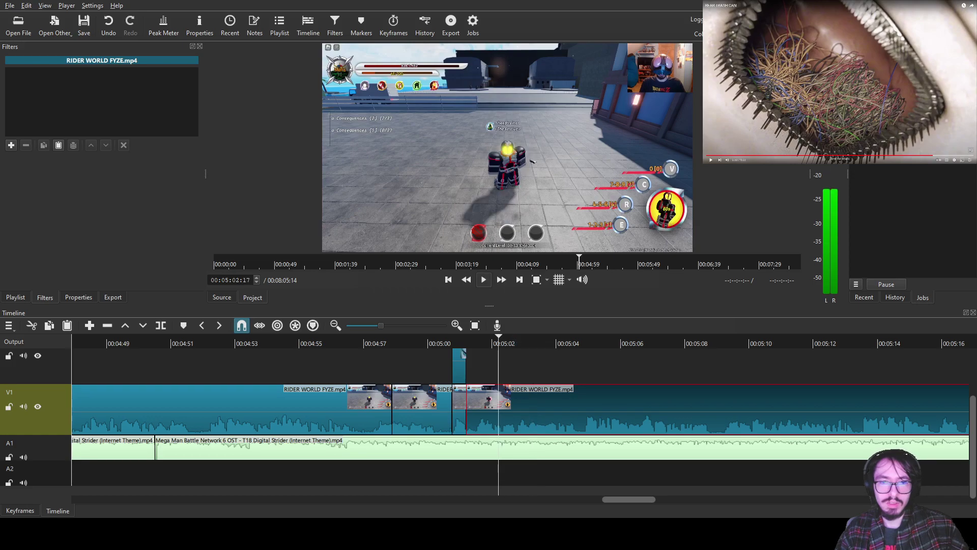
pyautogui.hscroll(2, 520, 408)
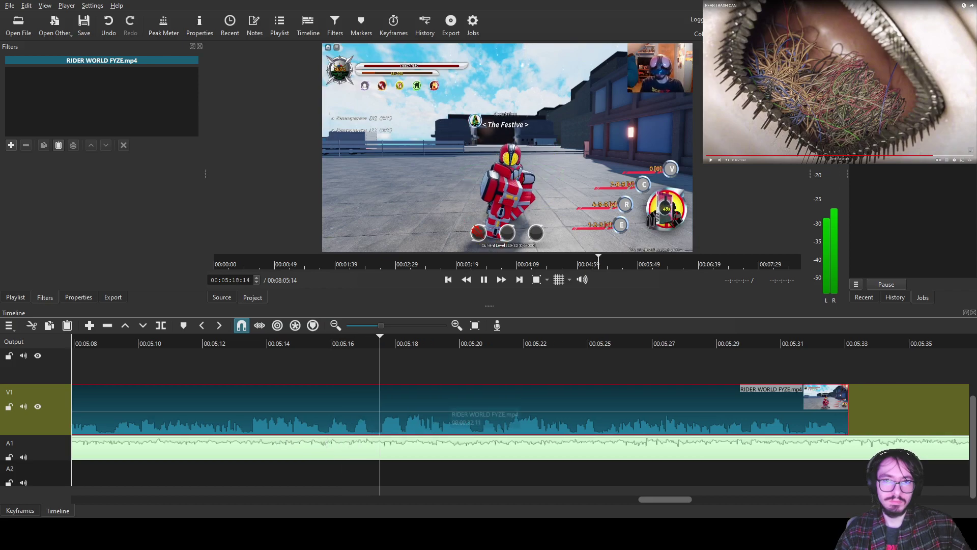
# - Replay the footage before 00:05:16 to find the cut point, and split the V1 clip at 00:05:13:33
pyautogui.click(310, 342)
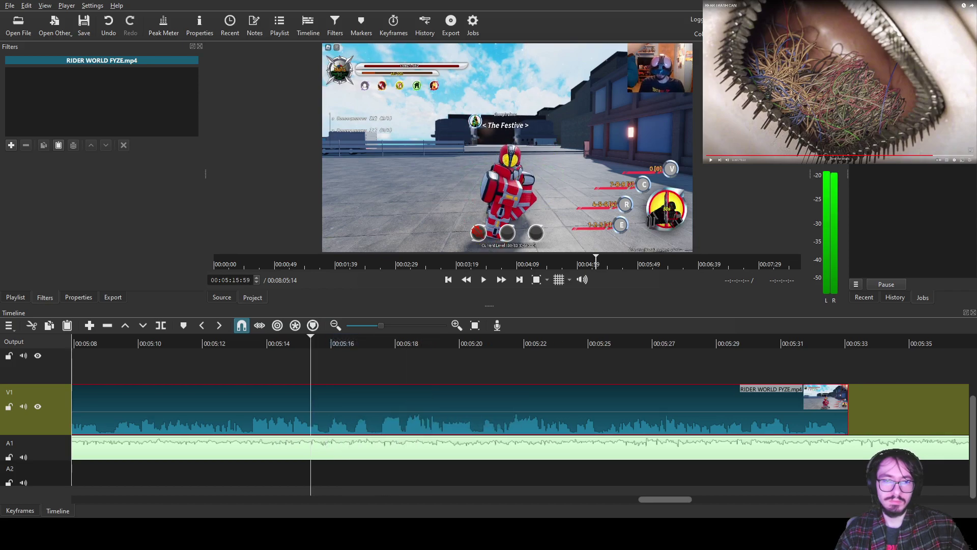
pyautogui.moveTo(277, 342); pyautogui.dragTo(177, 342)
pyautogui.hscroll(-2, 520, 407)
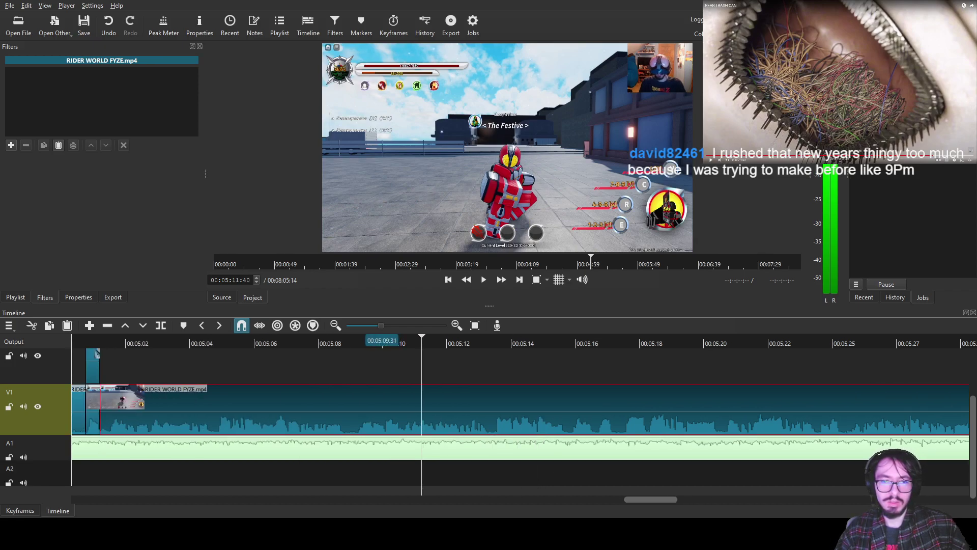
pyautogui.click(331, 342)
pyautogui.click(484, 279)
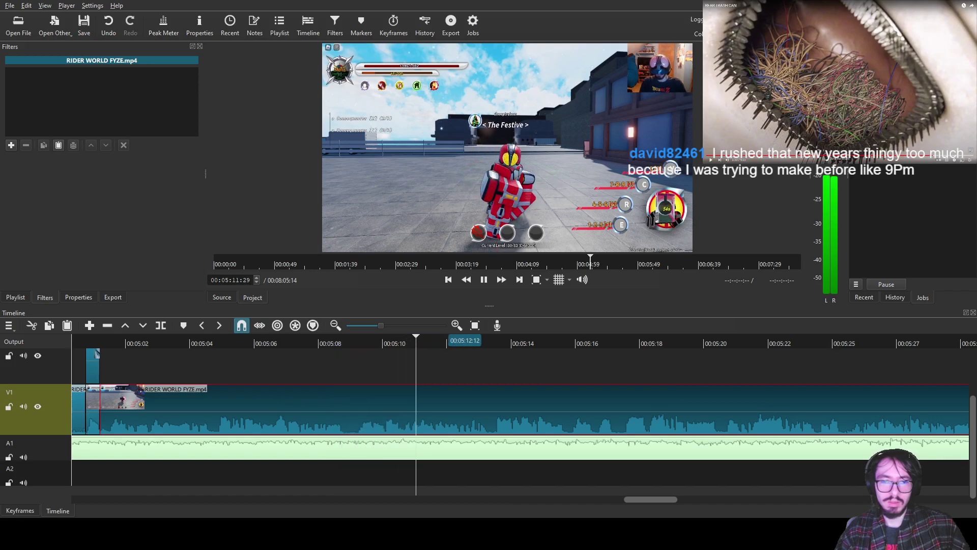
pyautogui.moveTo(451, 342)
pyautogui.mouseDown()
pyautogui.moveTo(406, 342)
pyautogui.moveTo(474, 342)
pyautogui.moveTo(441, 342)
pyautogui.mouseUp()
pyautogui.click(484, 279)
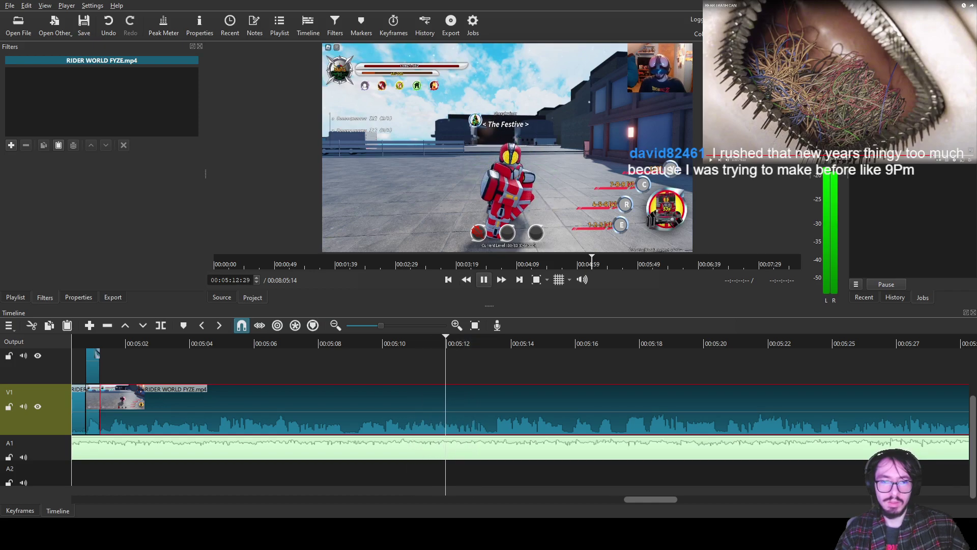
pyautogui.moveTo(489, 340)
pyautogui.mouseDown()
pyautogui.moveTo(464, 340)
pyautogui.moveTo(480, 340)
pyautogui.mouseUp()
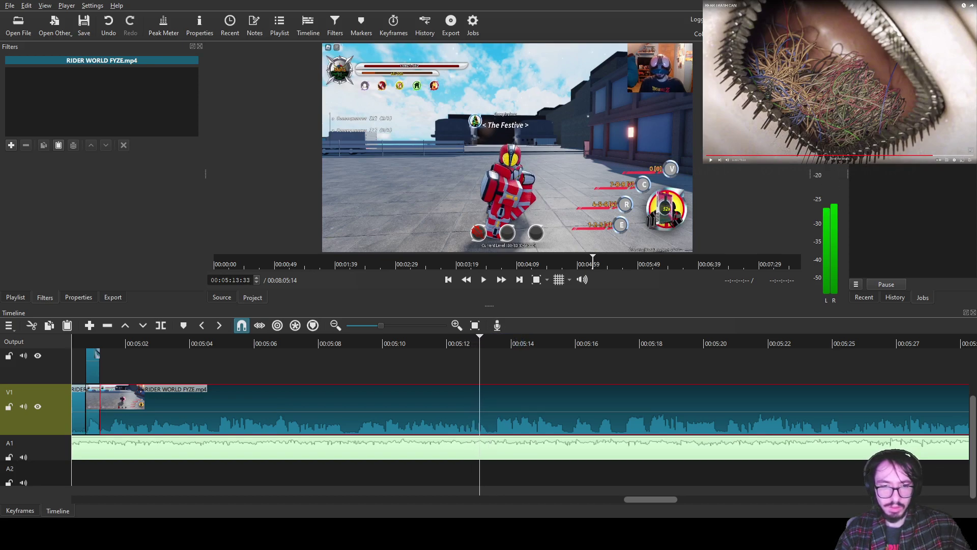
pyautogui.press('s')
# - Play the footage onward from the cut and split the V1 clip again at 00:05:25:31
pyautogui.press('space')
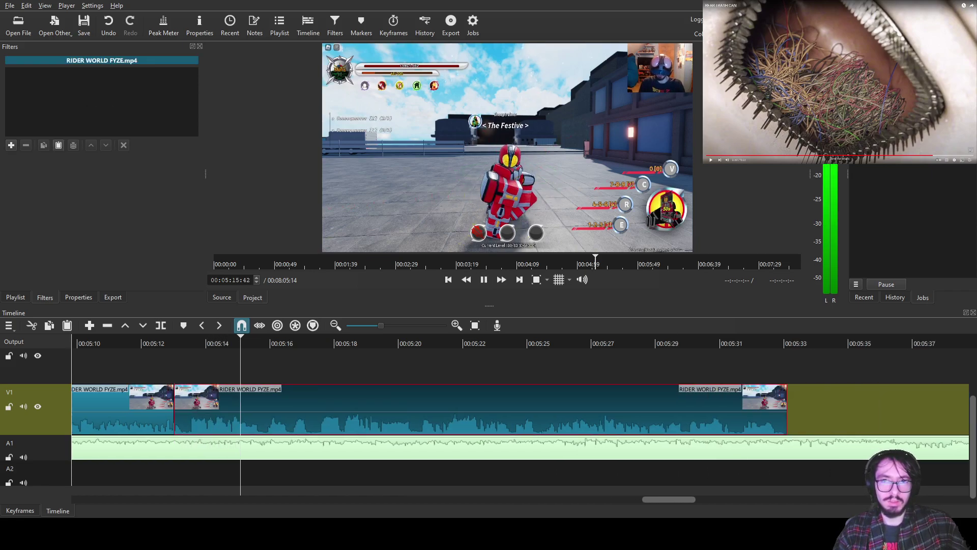
pyautogui.press('space')
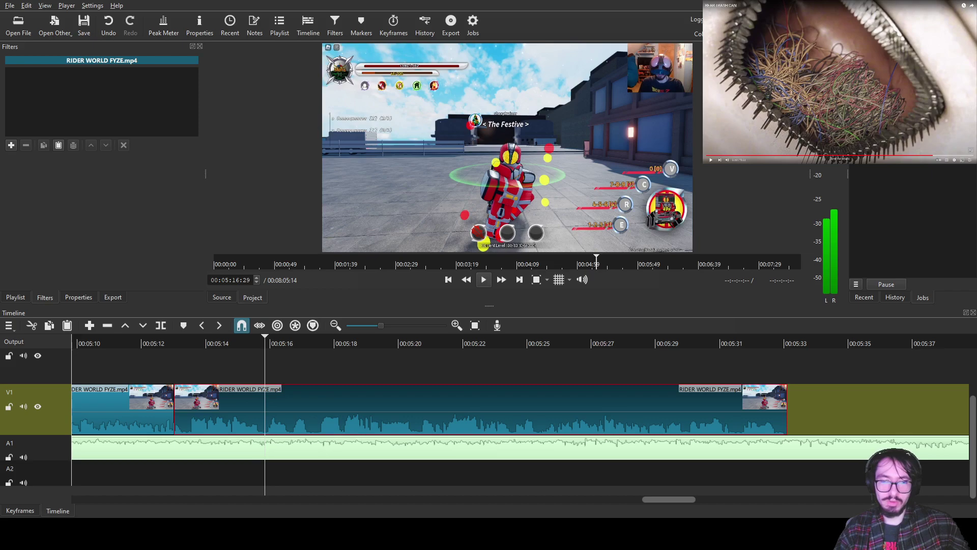
pyautogui.press('space')
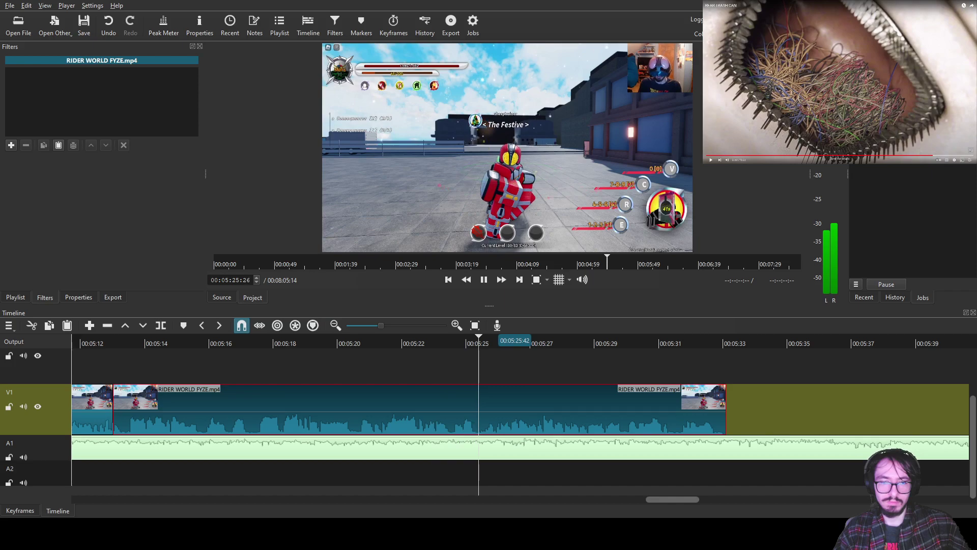
pyautogui.click(483, 342)
pyautogui.press('s')
pyautogui.scroll(2, 482, 408)
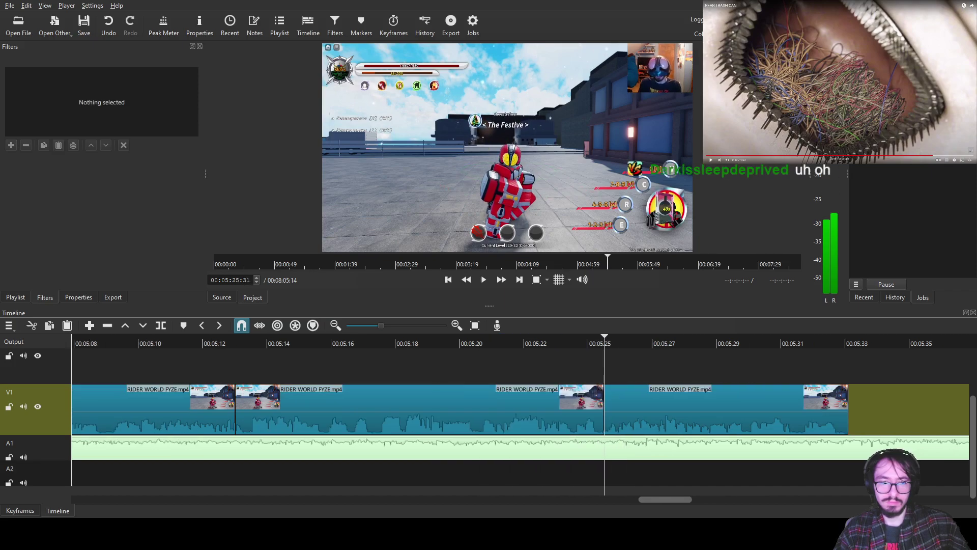
# - Delete the V1 piece between 00:05:13:33 and 00:05:25:31 and move the last piece against the remaining footage
pyautogui.click(419, 407)
pyautogui.press('Delete')
pyautogui.moveTo(728, 407); pyautogui.dragTo(358, 407)
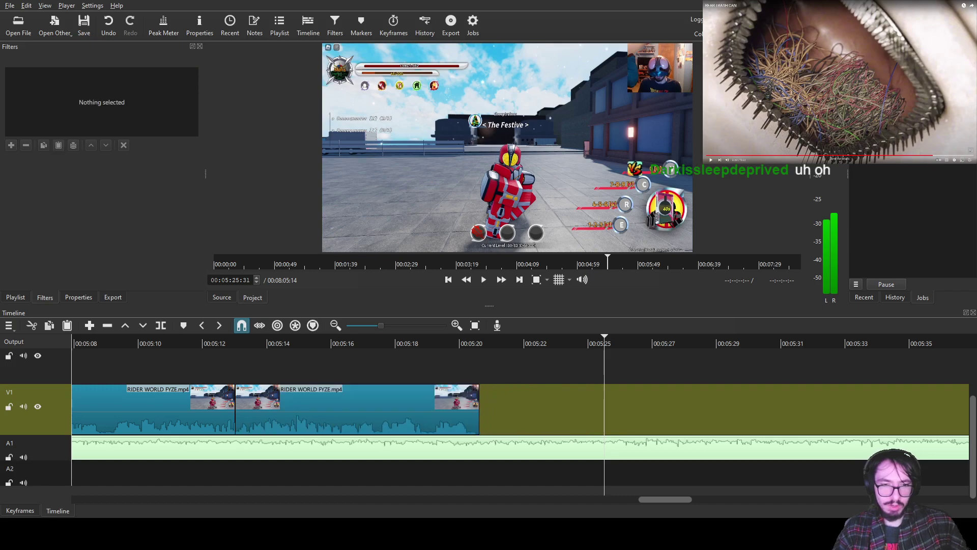
# - Split the A1 music clip just past the end of the V1 footage and return the playhead to 00:05:19:55
pyautogui.click(386, 448)
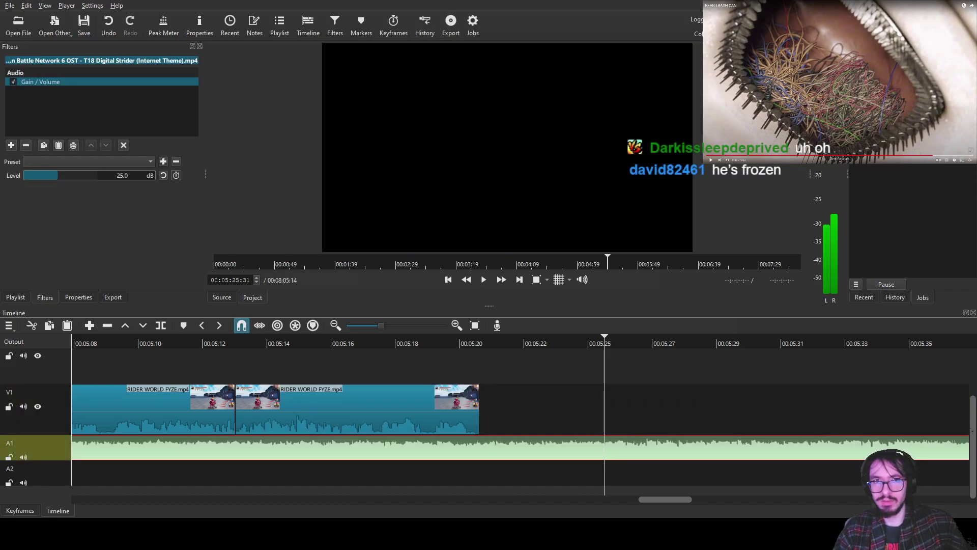
pyautogui.click(485, 342)
pyautogui.press('Left')
pyautogui.press('Left')
pyautogui.press('Left')
pyautogui.press('s')
pyautogui.moveTo(483, 341); pyautogui.dragTo(432, 341)
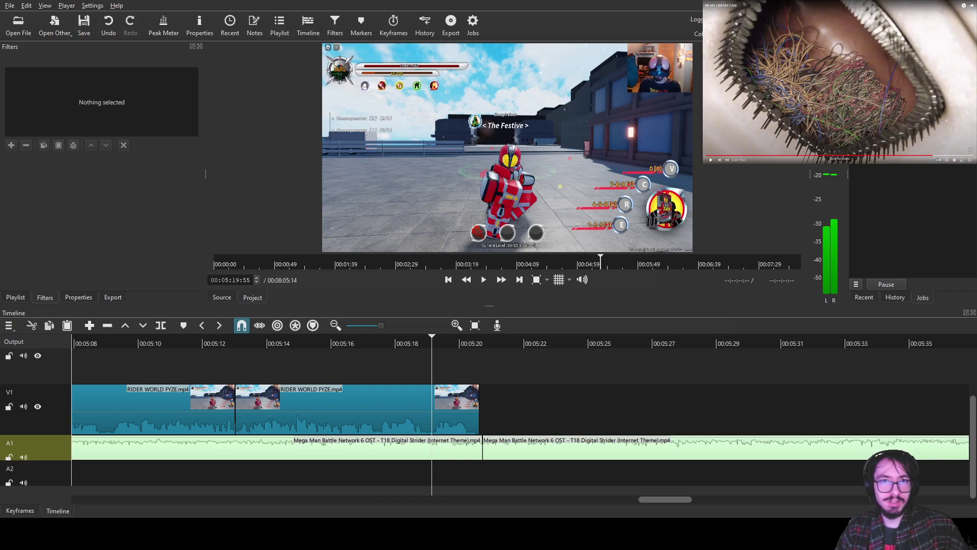
# - Delete the A1 music after the split, trim the remaining music to the V1 footage's end, and delete the leftover music farther along
pyautogui.click(657, 447)
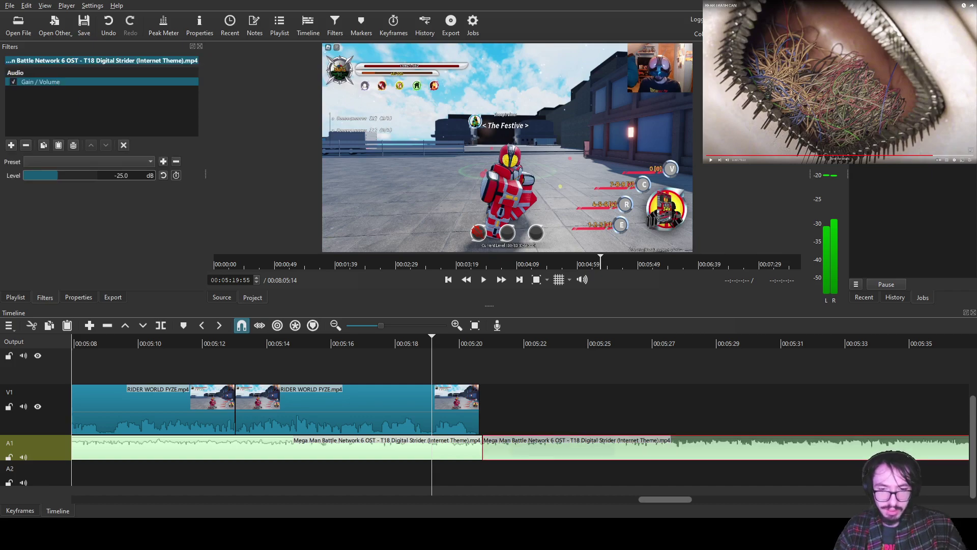
pyautogui.press('Delete')
pyautogui.moveTo(482, 448); pyautogui.dragTo(479, 448)
pyautogui.hscroll(10, 520, 417)
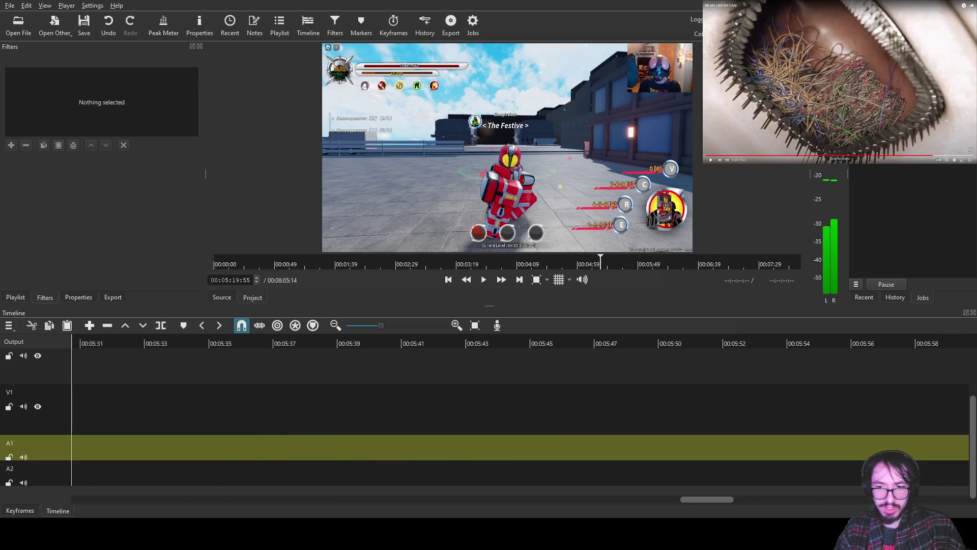
pyautogui.click(520, 447)
pyautogui.press('Delete')
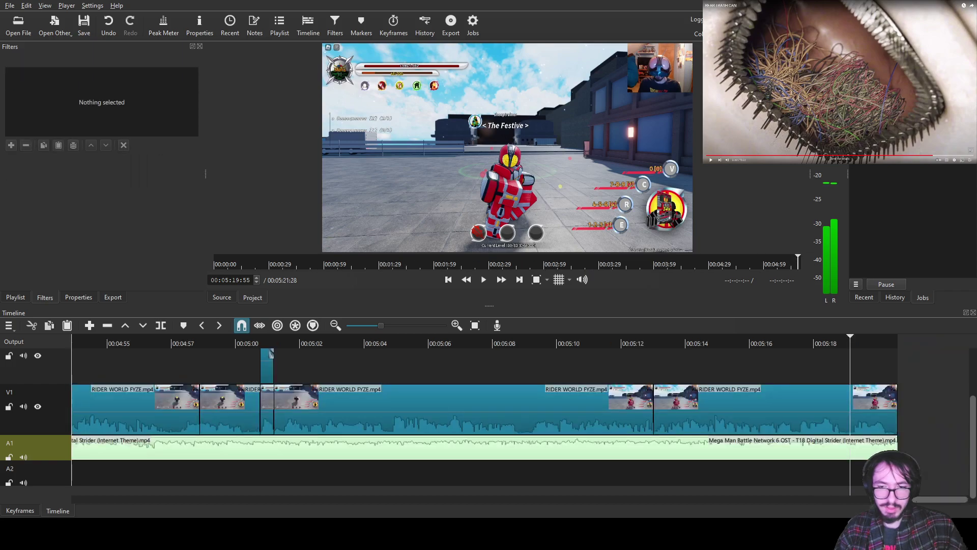
# - Step back a few frames from the end of the footage and split the last V1 clip at 00:05:21:05
pyautogui.click(764, 410)
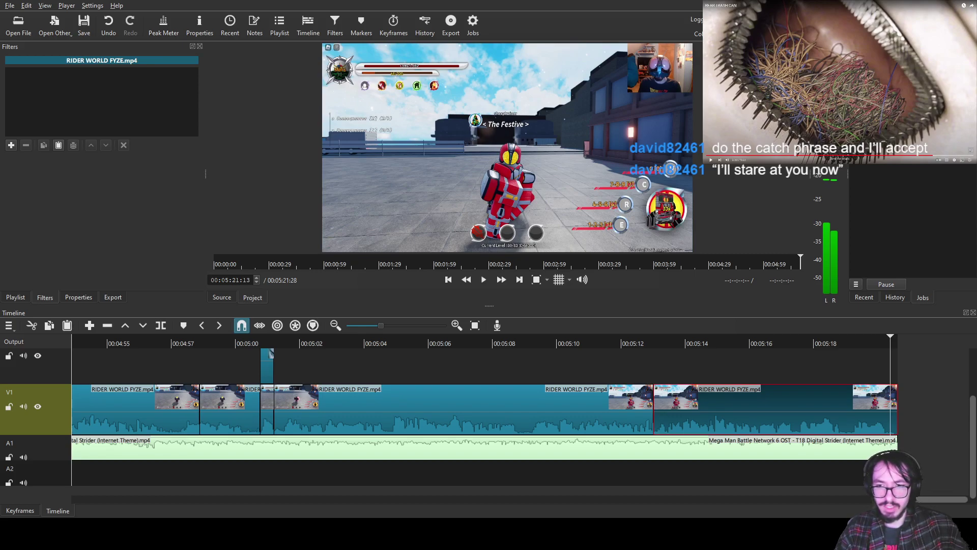
pyautogui.press('Left')
pyautogui.press('Left')
pyautogui.press('Left')
pyautogui.press('Left')
pyautogui.press('Left')
pyautogui.press('Left')
pyautogui.press('Left')
pyautogui.press('Left')
pyautogui.press('s')
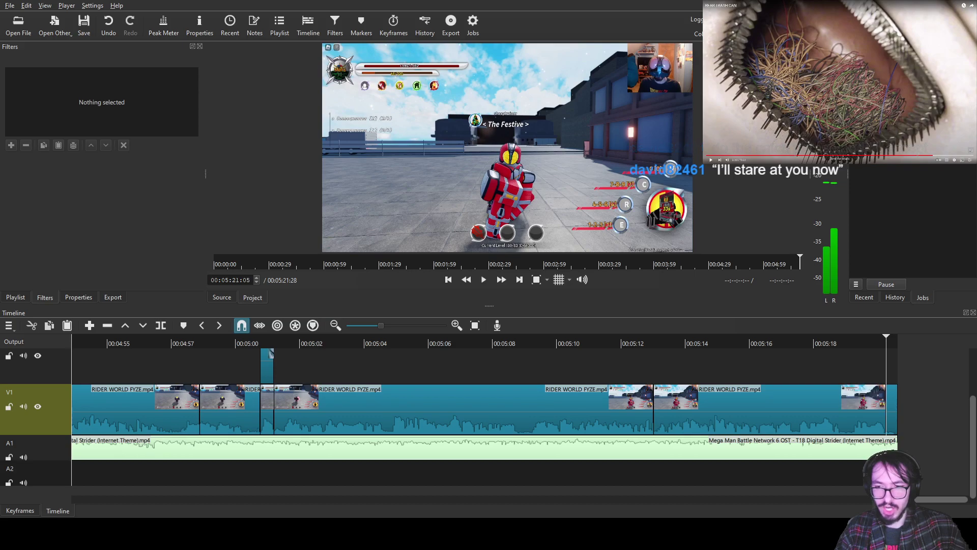
# - Split the A1 music at 00:05:21:05, delete the leftover A1 and V1 end pieces, and save the project
pyautogui.click(891, 450)
pyautogui.press('s')
pyautogui.click(892, 450)
pyautogui.press('Delete')
pyautogui.click(891, 423)
pyautogui.press('Delete')
pyautogui.hotkey('ctrl', 's')
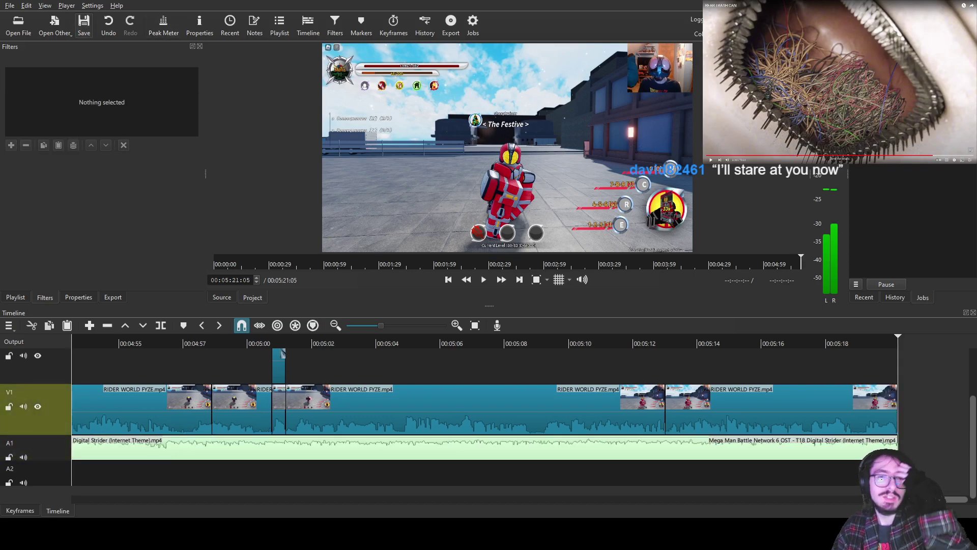